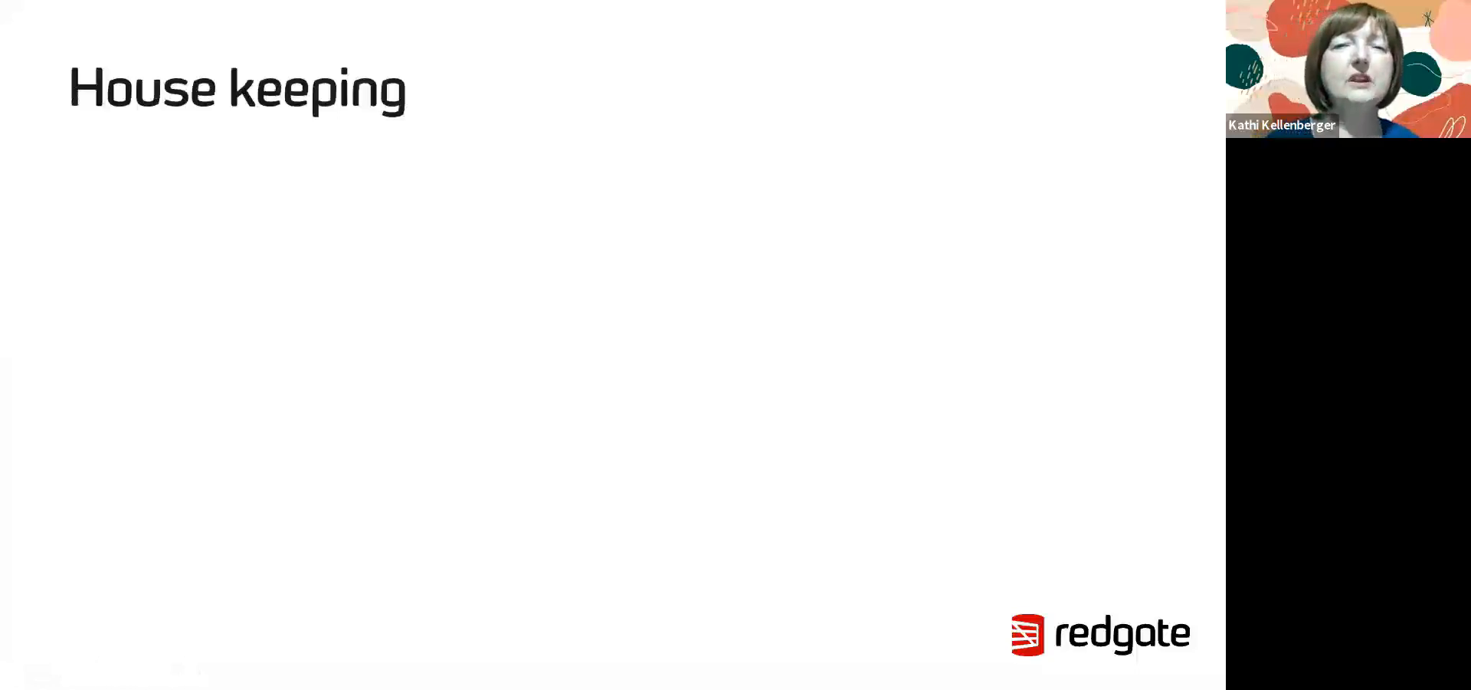
Step: Reveal the Questions and SSRS bullets on the House keeping slide, and end the slide show
{"action": "key", "text": "Right"}
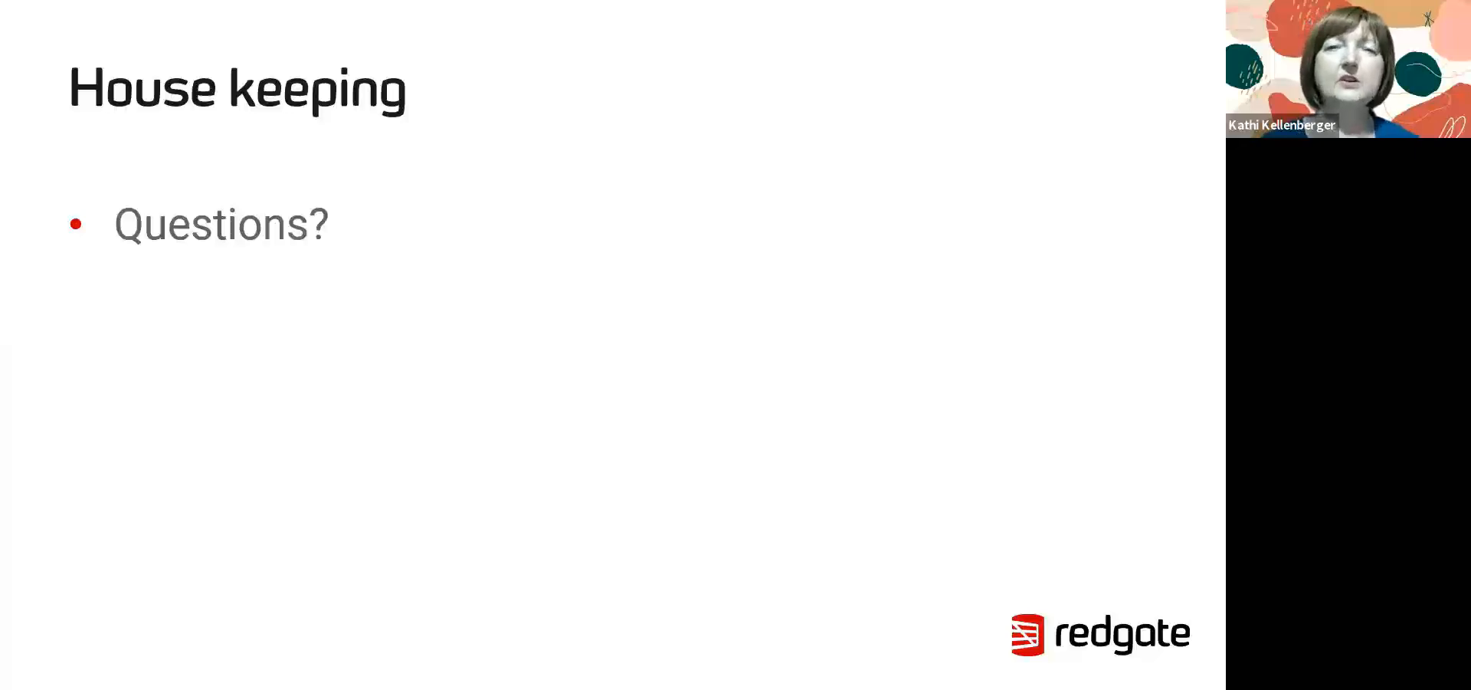
{"action": "key", "text": "Right"}
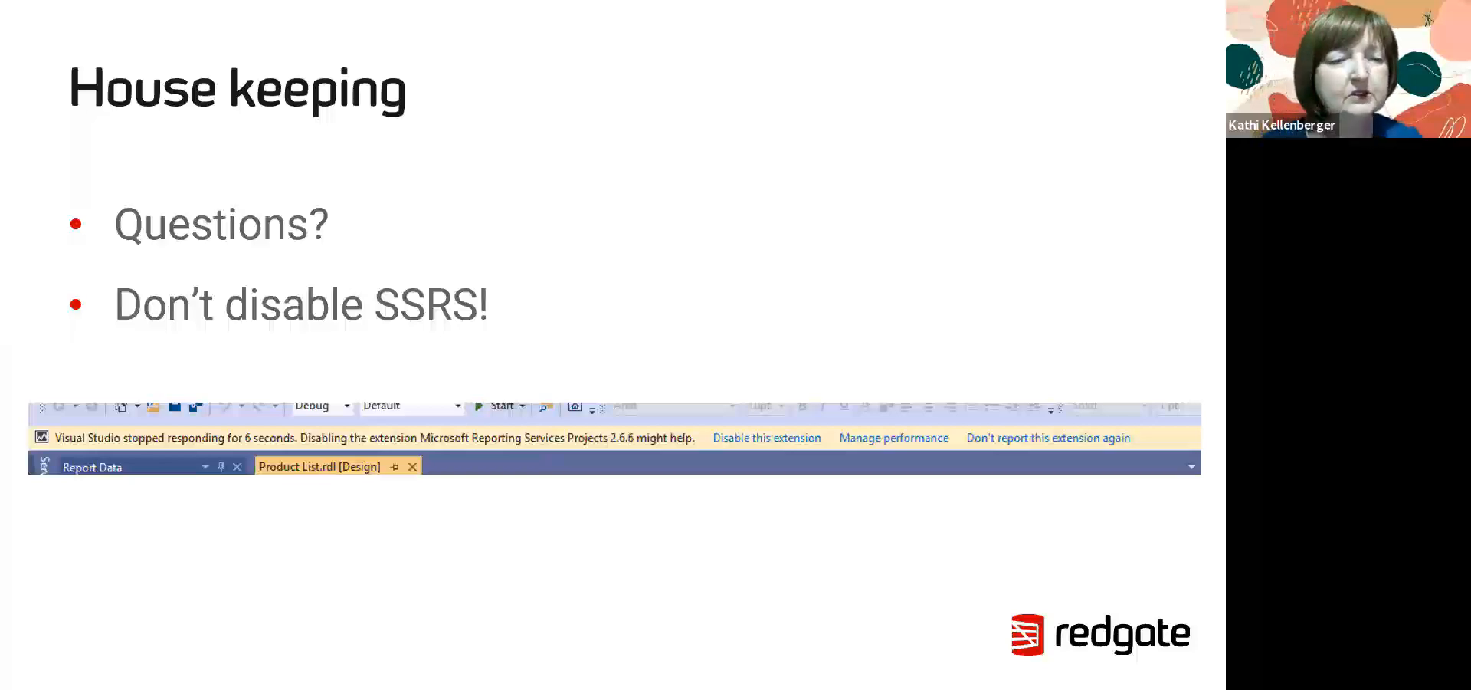
{"action": "key", "text": "Escape"}
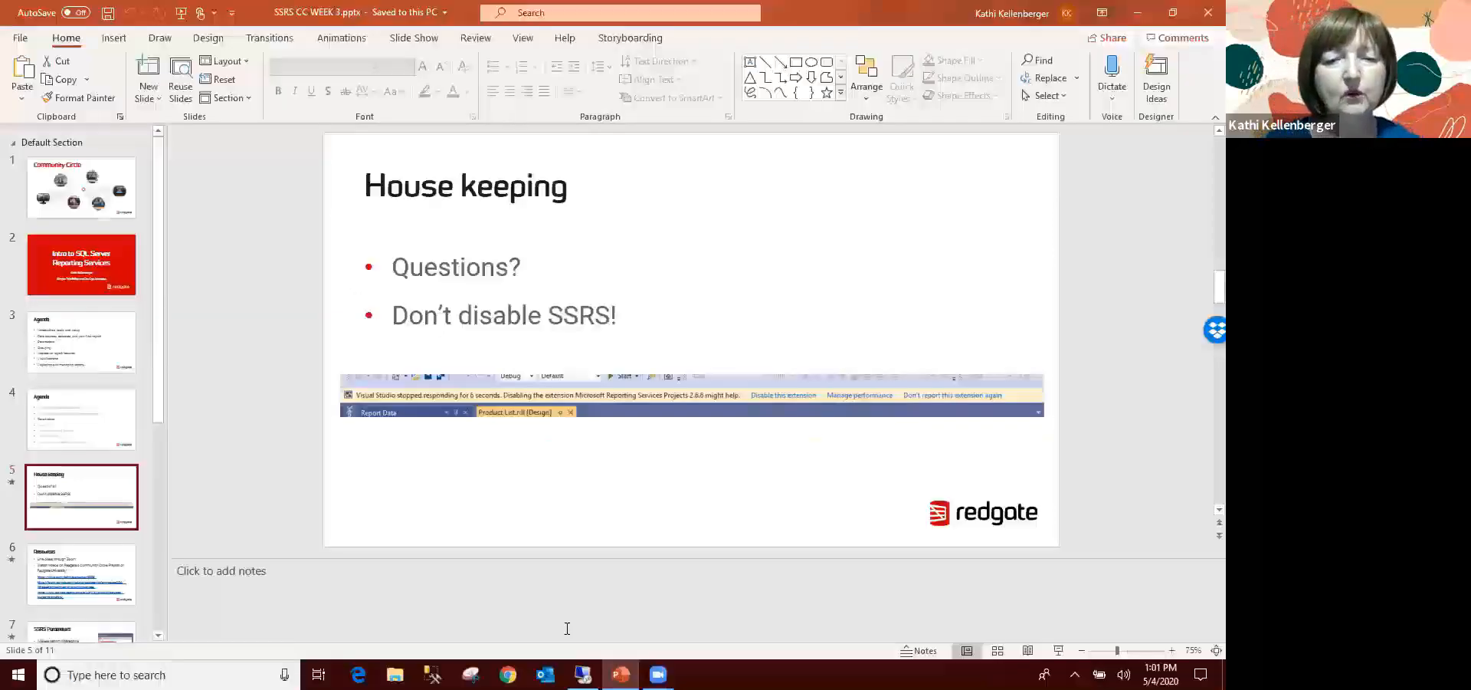
Step: Switch to the remote desktop session, view the ZoomIt download page in Edge, and return to the Week 3 project in Visual Studio
{"action": "left_click", "coordinate": [582, 675]}
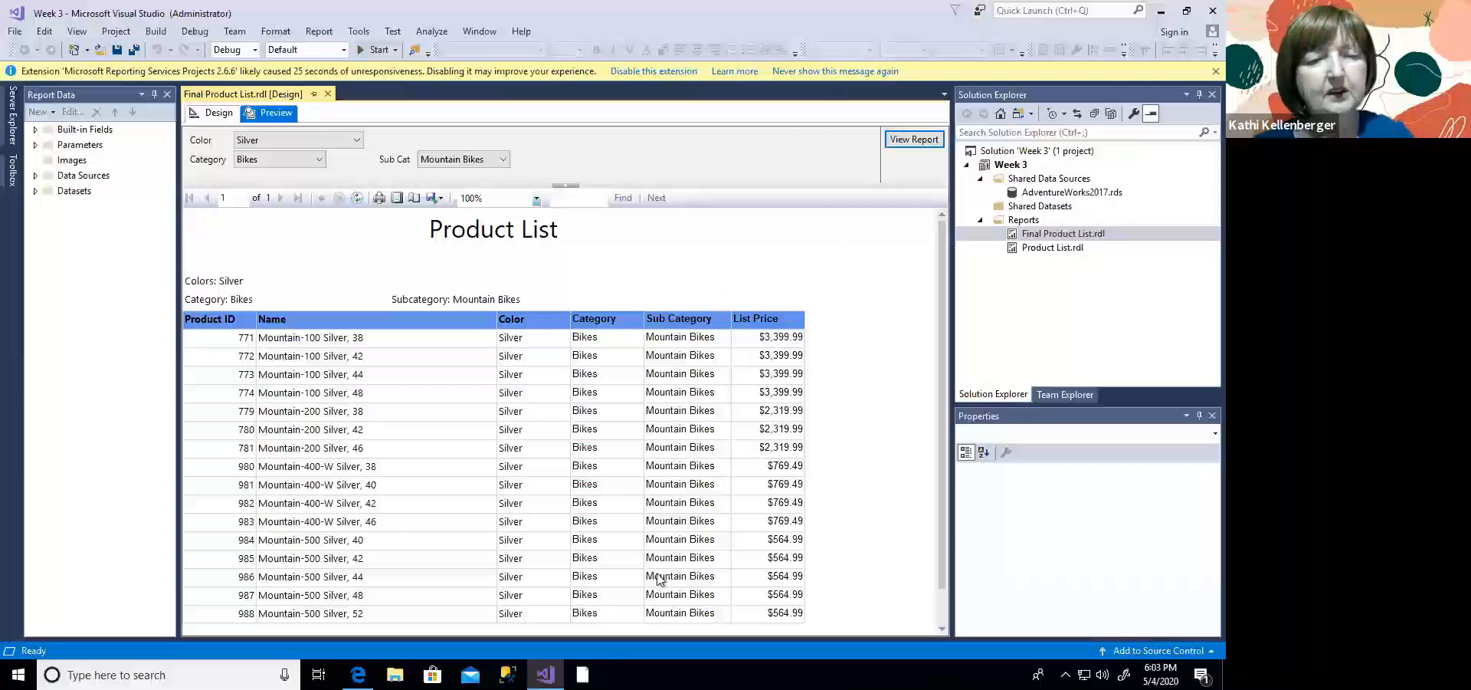
{"action": "key", "text": "alt+Tab"}
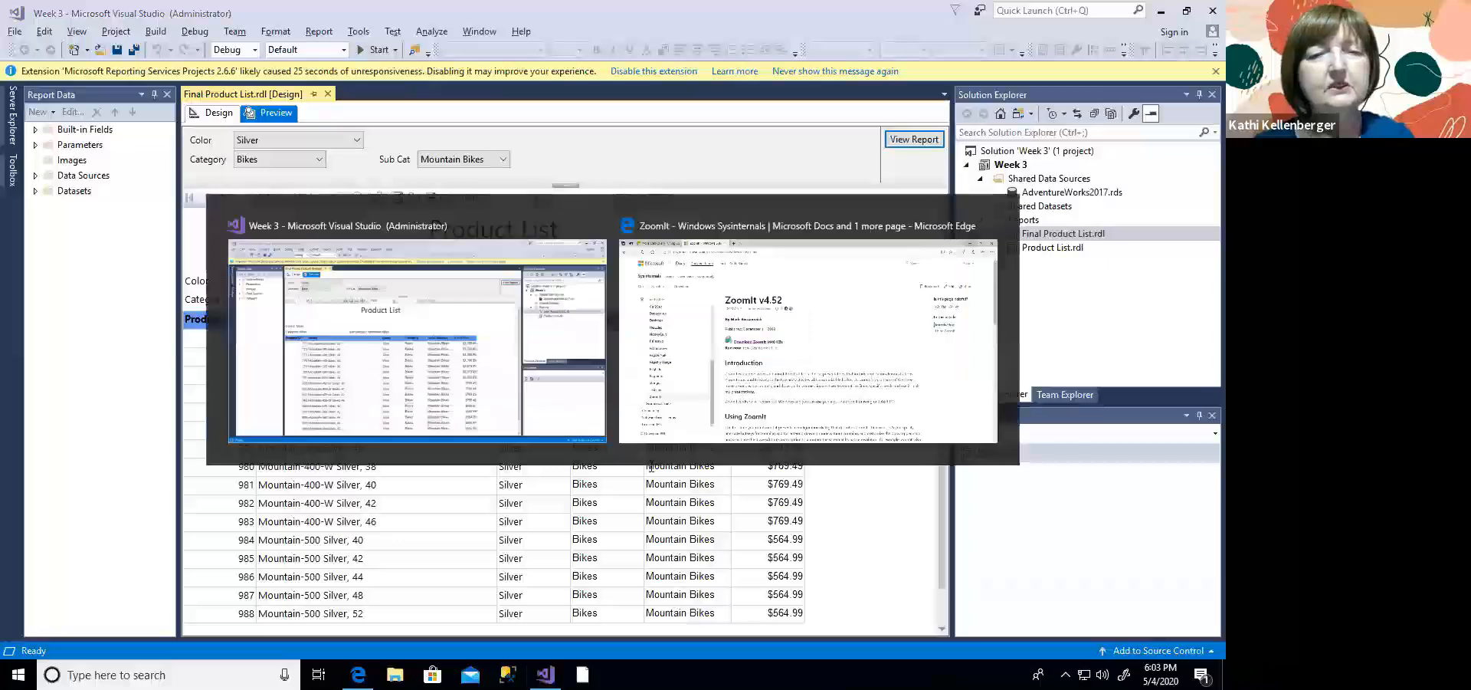
{"action": "key", "text": "alt+Tab"}
{"action": "key", "text": "alt+Tab"}
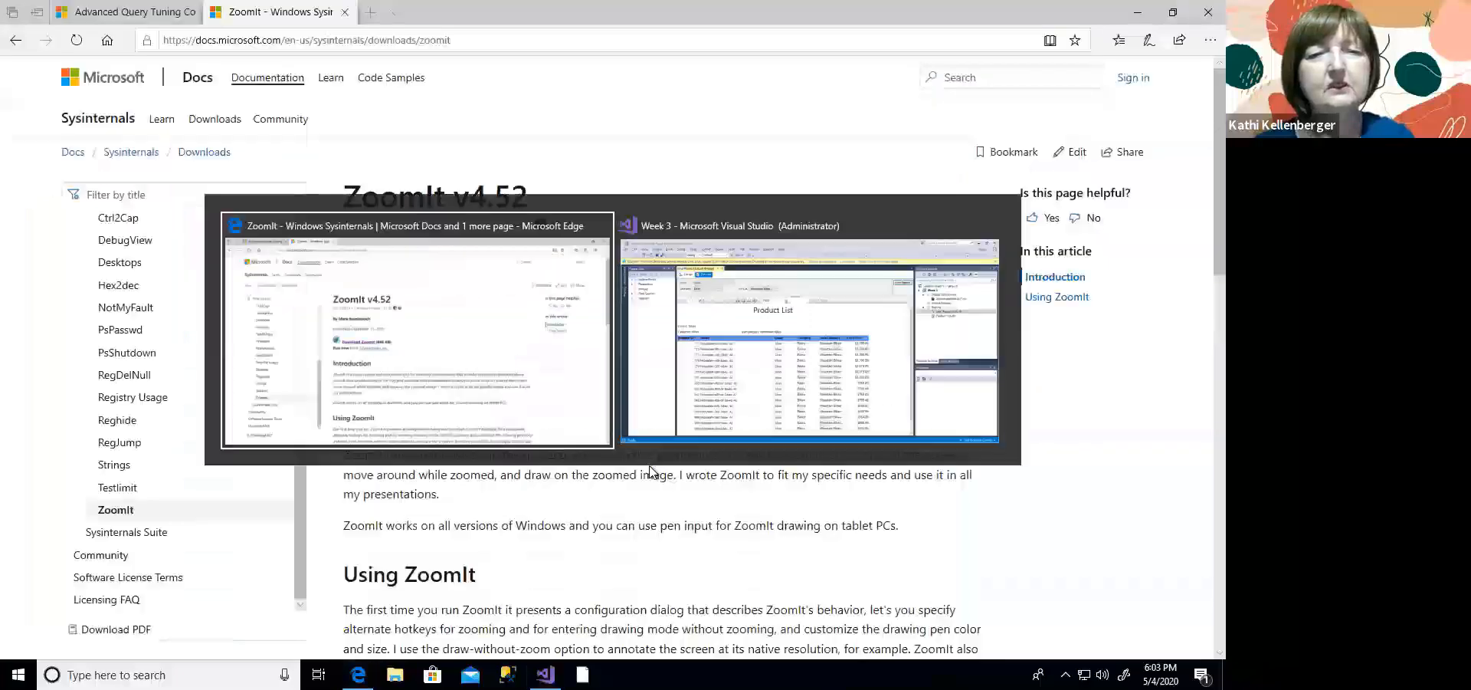
{"action": "left_click", "coordinate": [955, 377]}
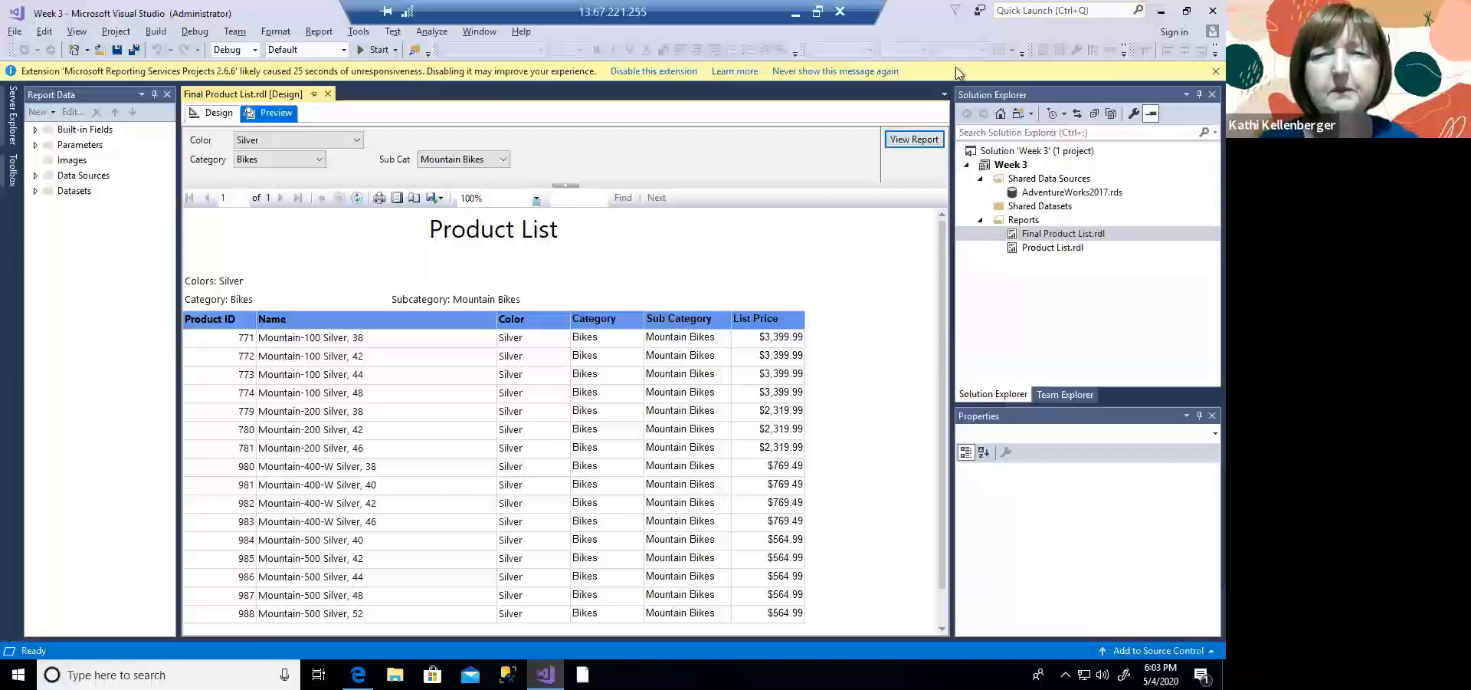
Step: Return to PowerPoint, resume the slide show from the House keeping slide, and reveal the Resources bullets through the GitHub link
{"action": "left_click", "coordinate": [796, 12]}
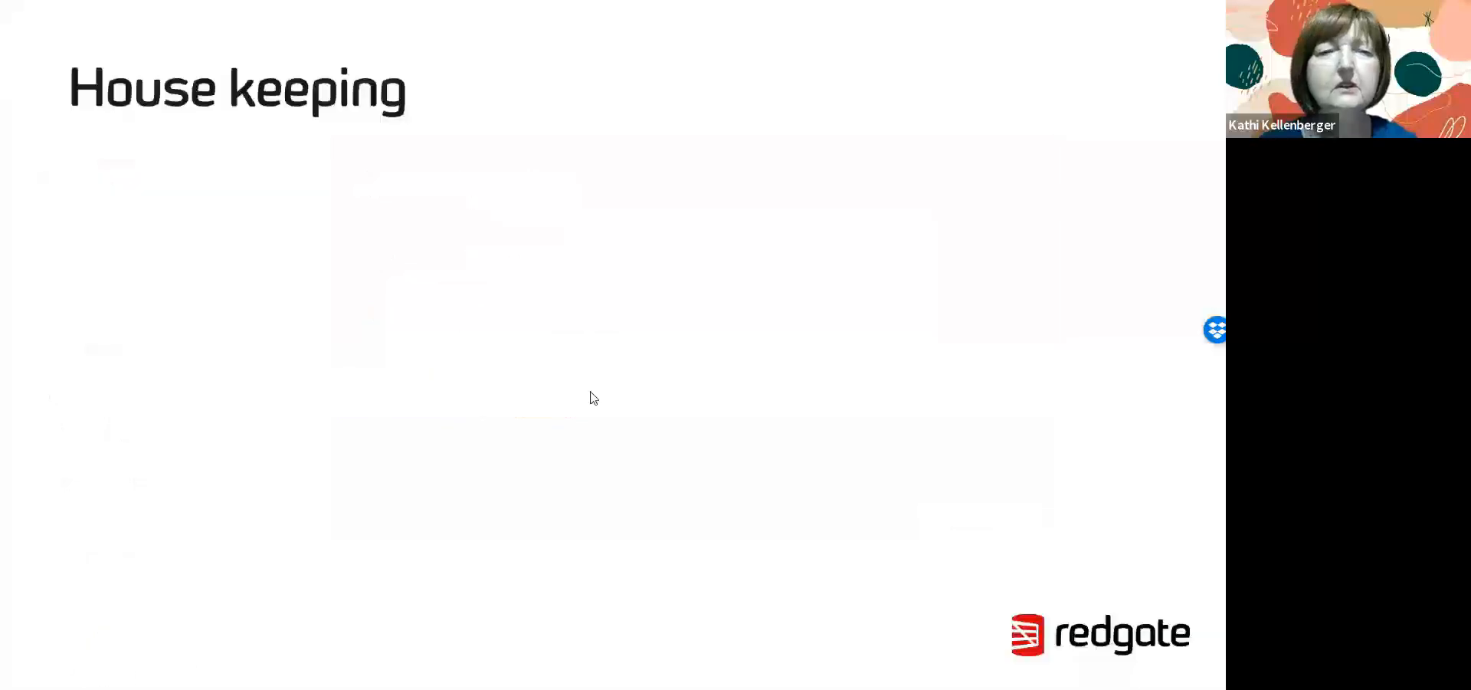
{"action": "left_click", "coordinate": [1058, 649]}
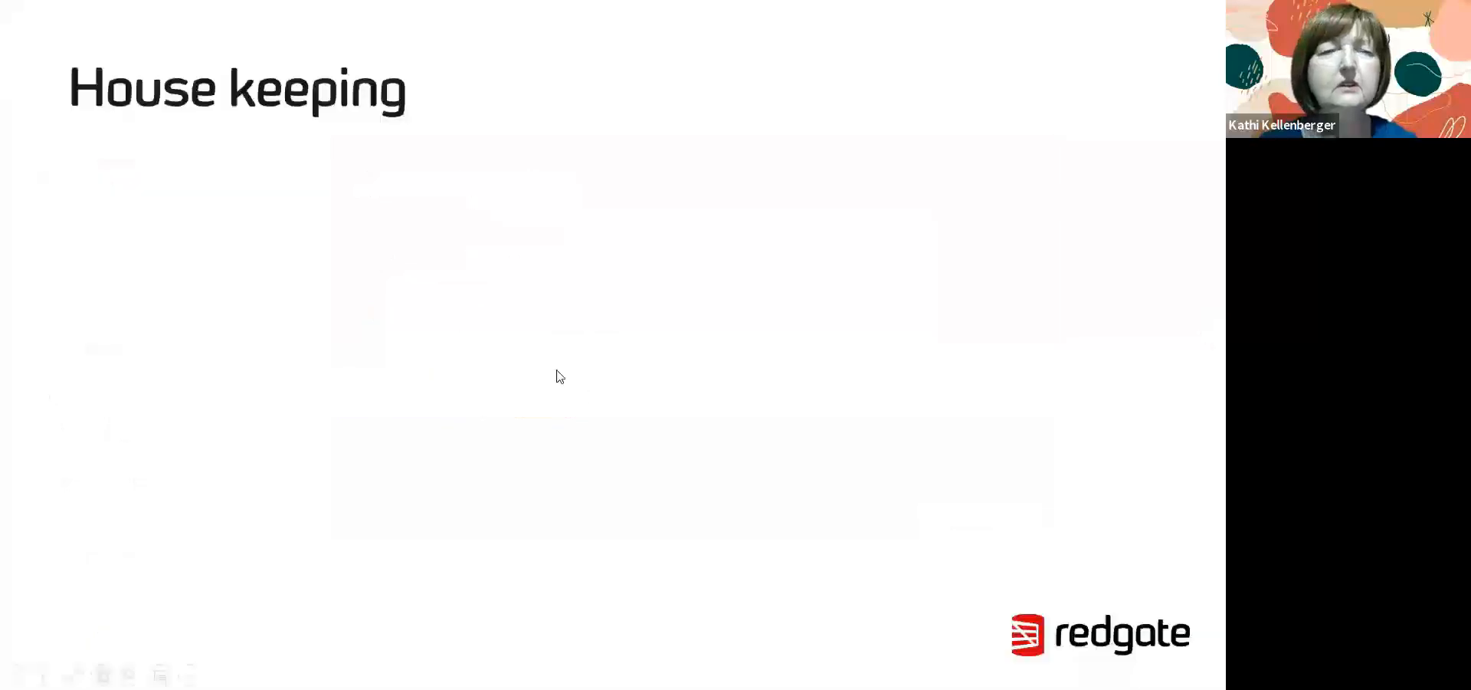
{"action": "left_click", "coordinate": [560, 377]}
{"action": "left_click", "coordinate": [560, 376]}
{"action": "left_click", "coordinate": [560, 376]}
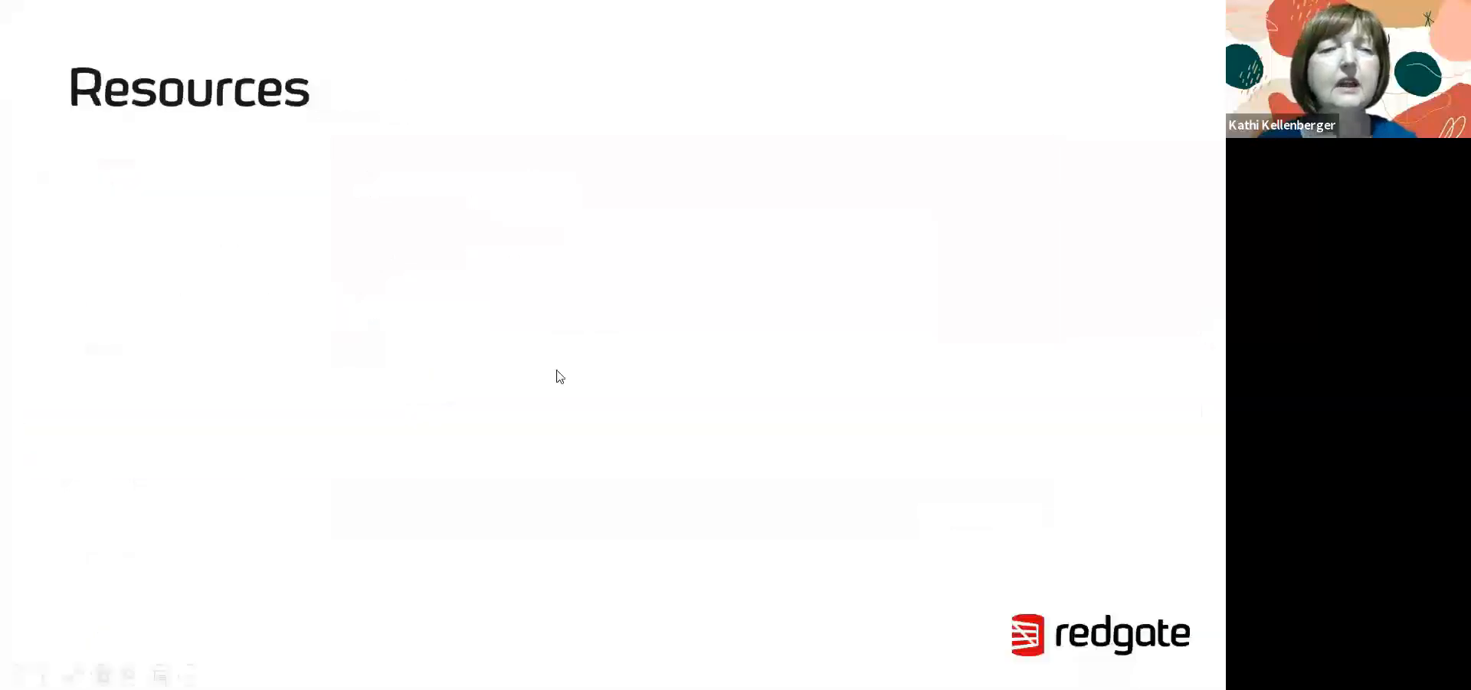
{"action": "left_click", "coordinate": [560, 376]}
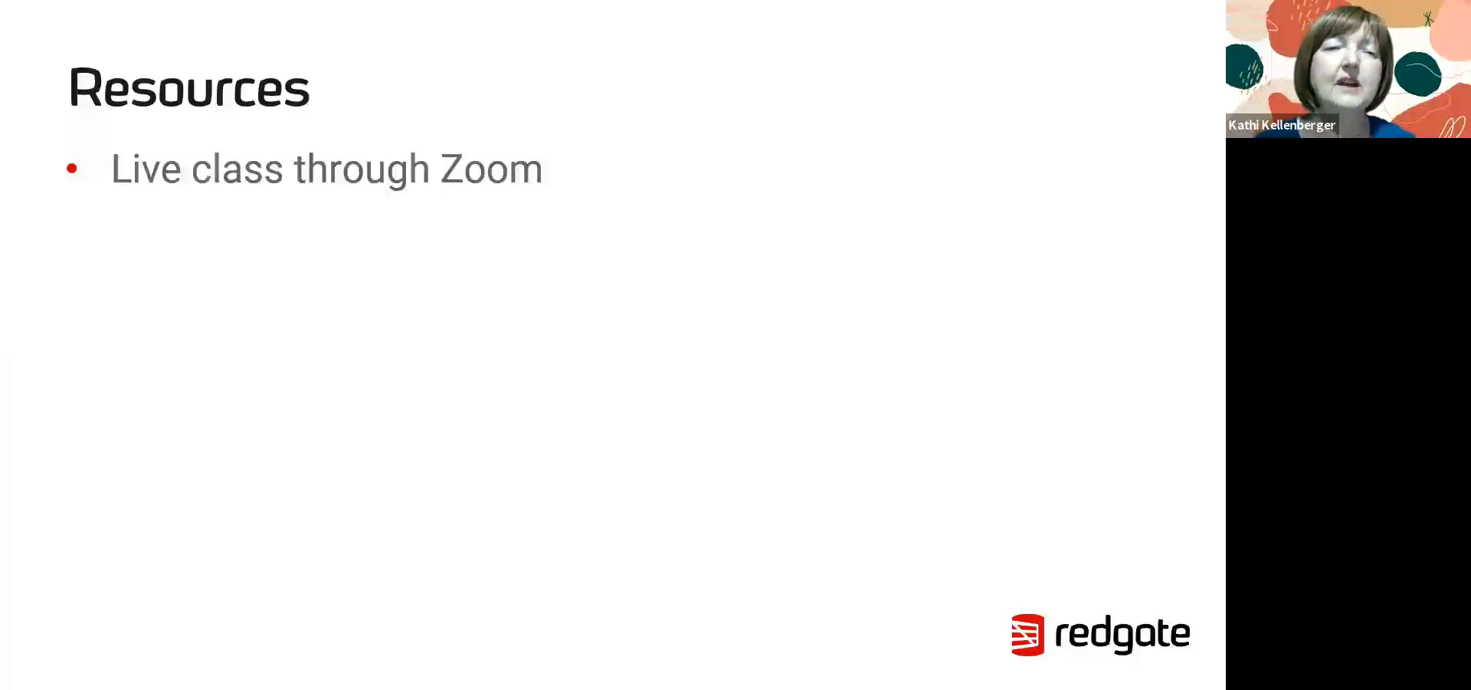
{"action": "key", "text": "Right"}
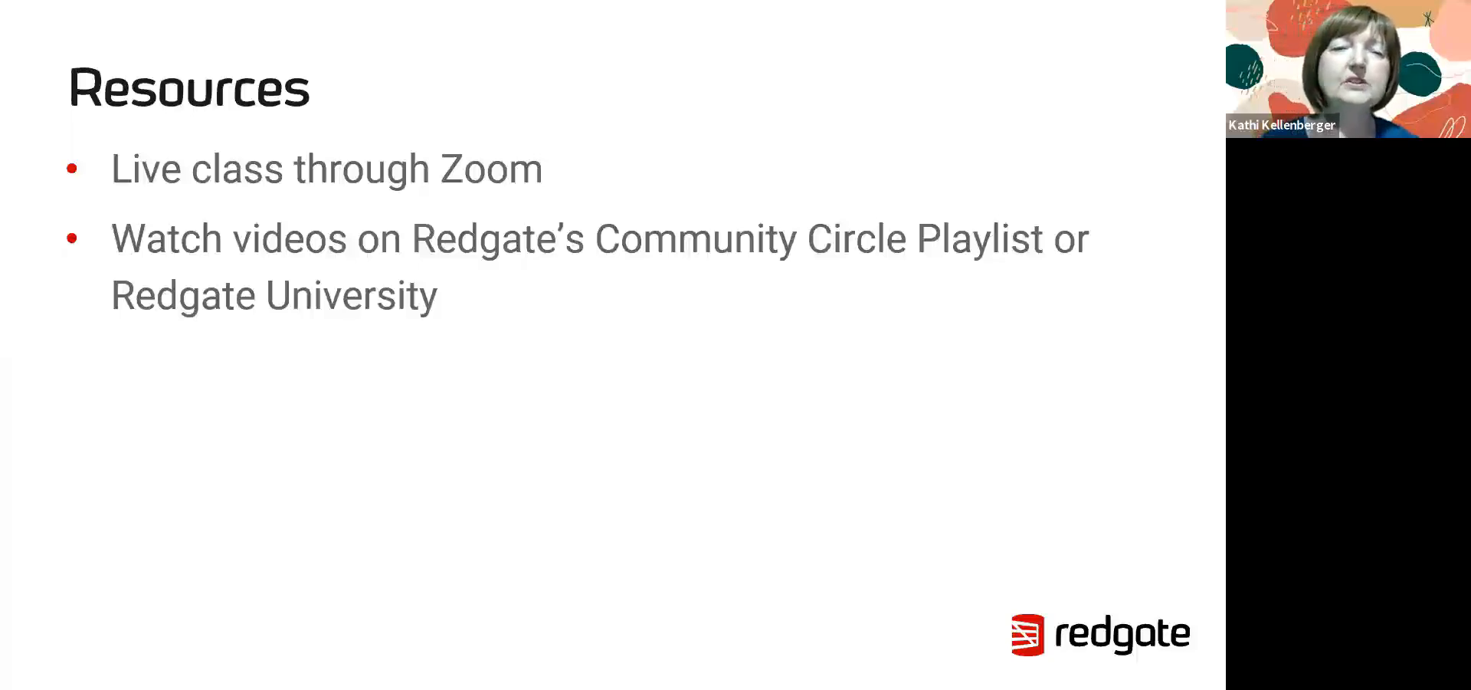
{"action": "key", "text": "Right"}
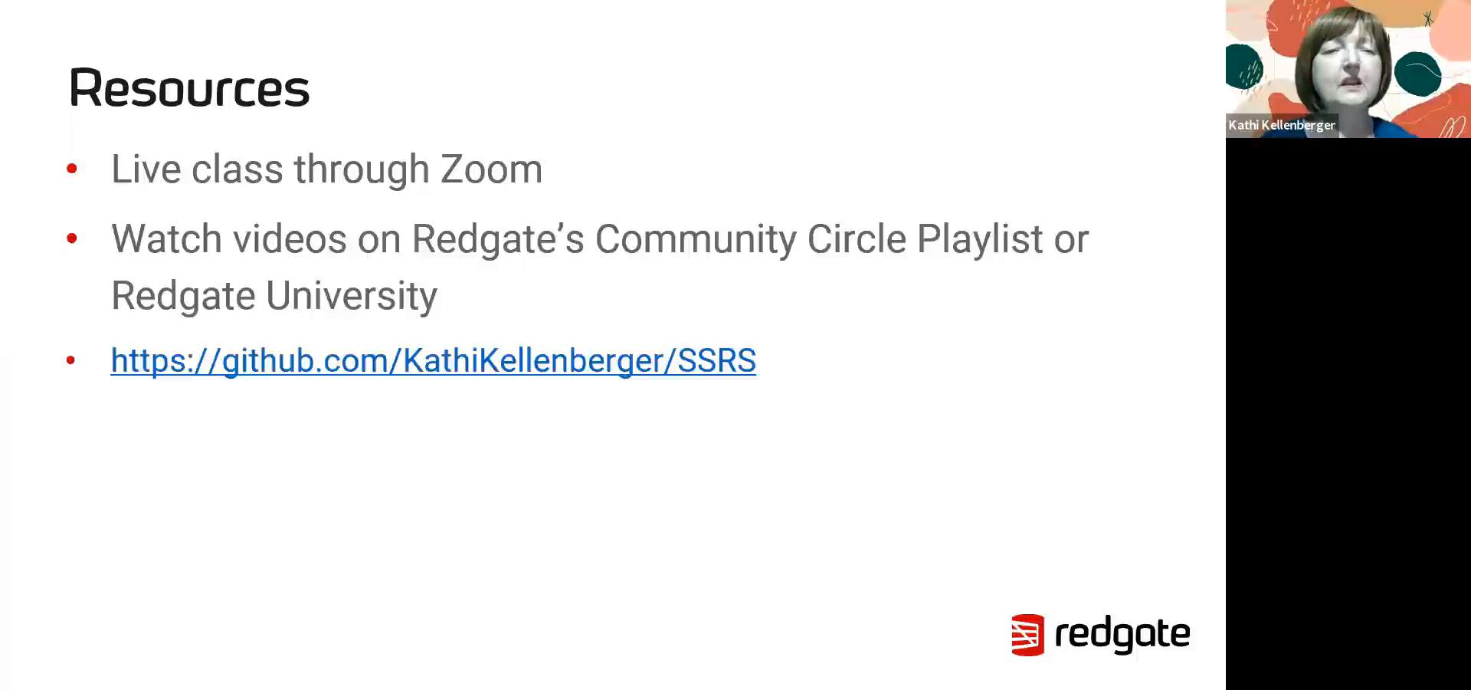
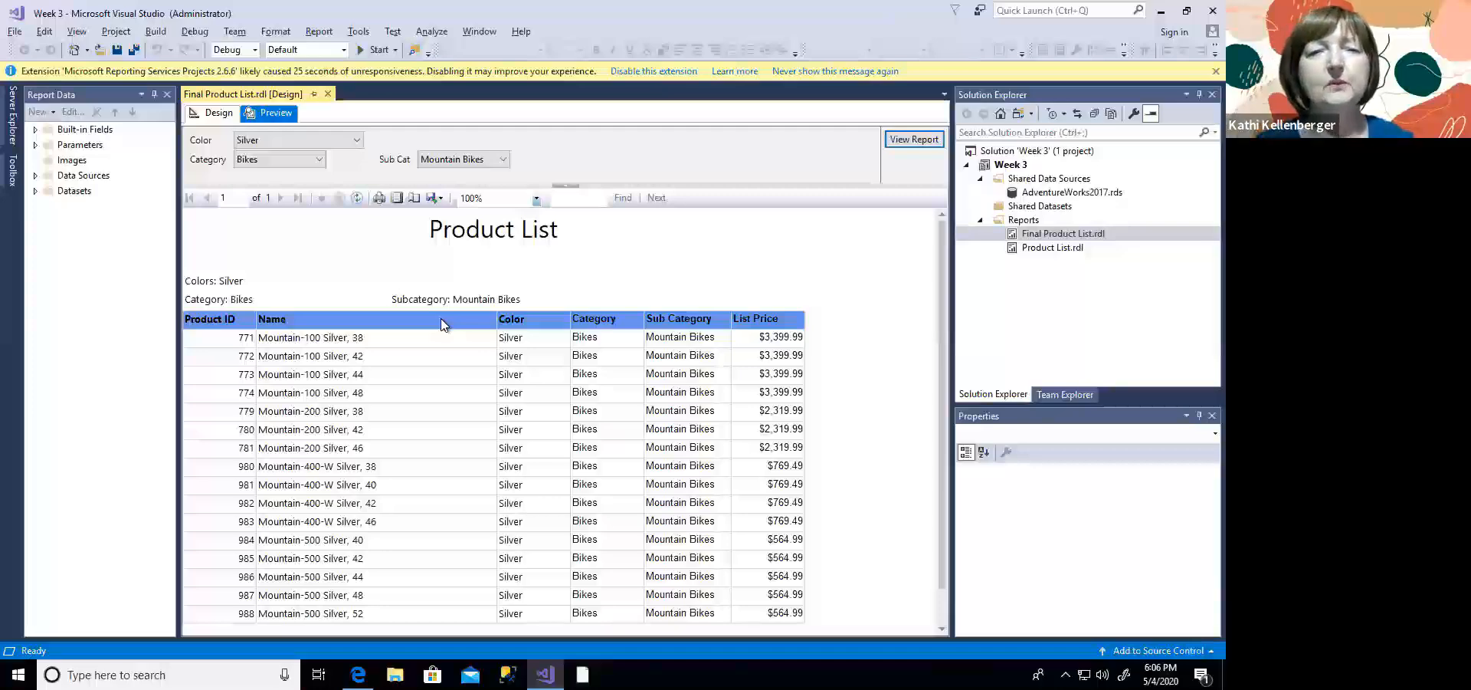
Step: Permanently dismiss the extension warning and add Black, Blue, Grey and the first WHITE entry to Silver in the report's Color parameter
{"action": "left_click", "coordinate": [818, 72]}
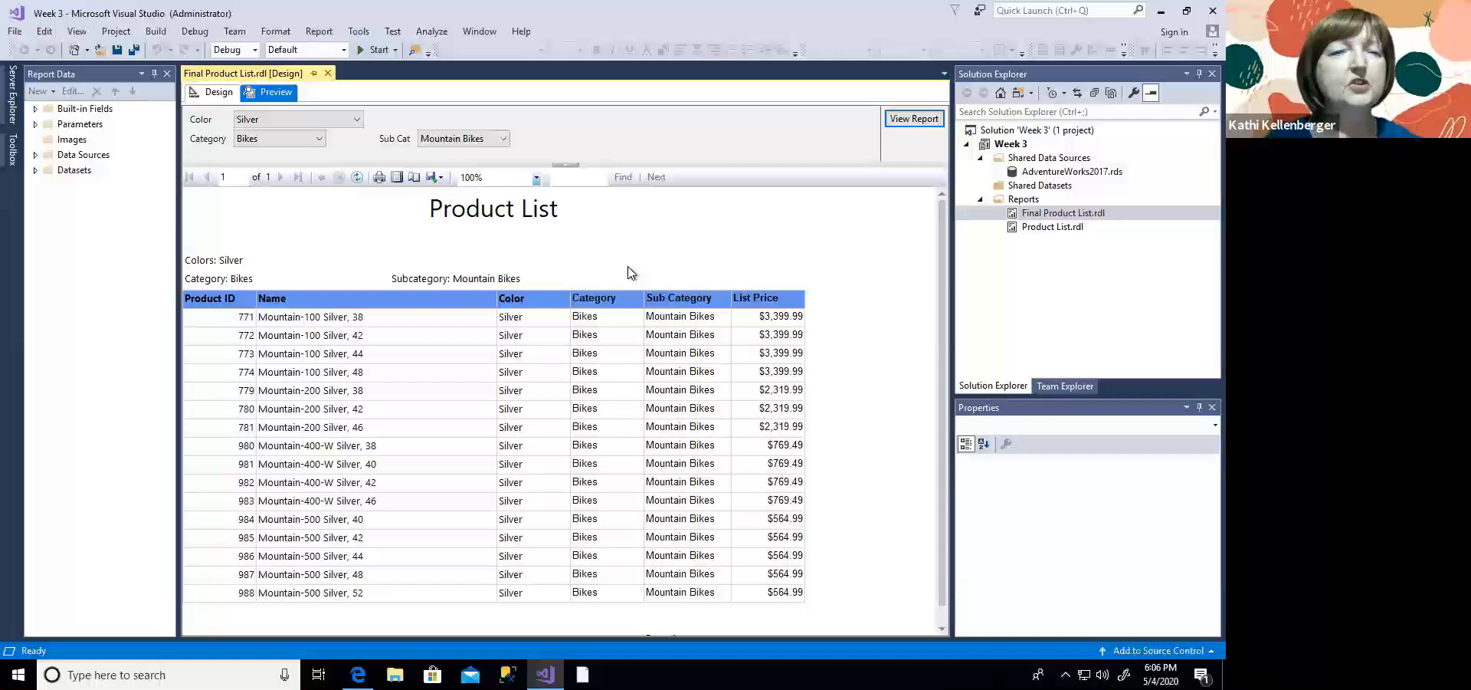
{"action": "left_click", "coordinate": [360, 119]}
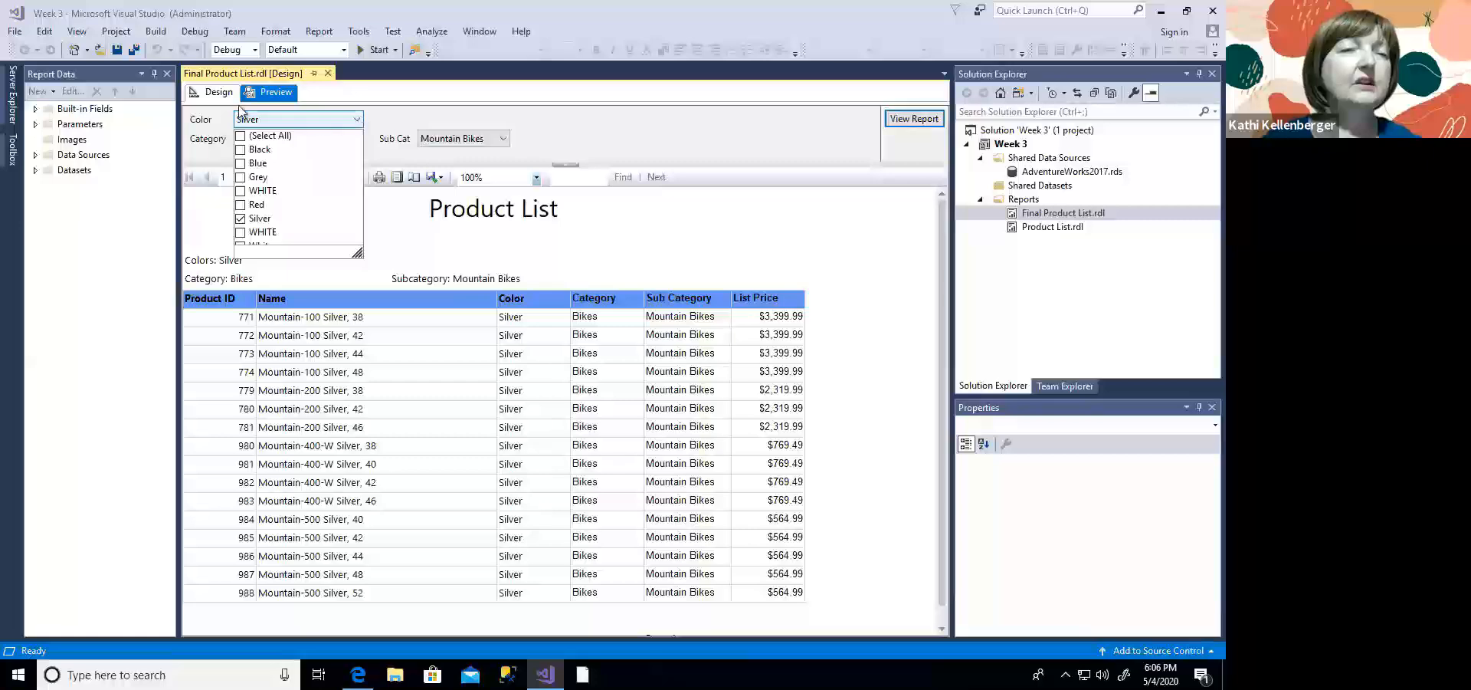
{"action": "left_click", "coordinate": [380, 122]}
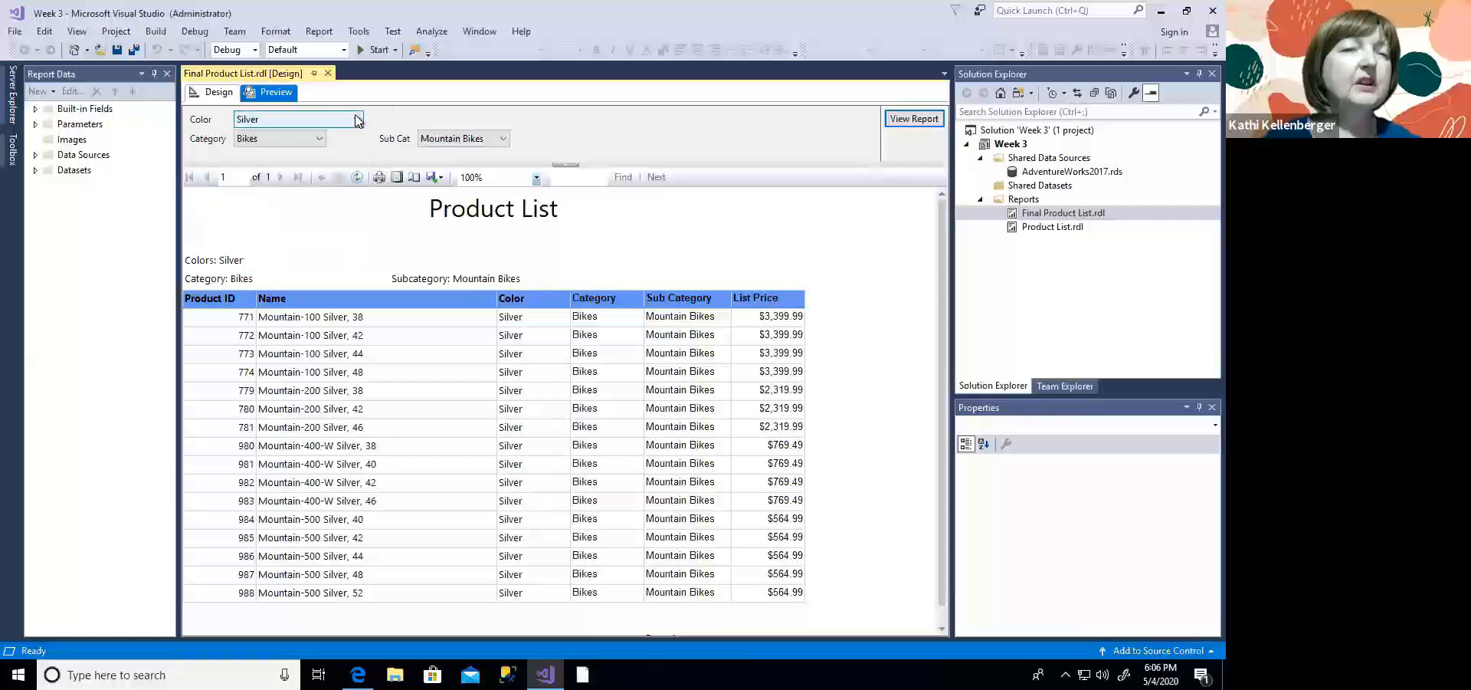
{"action": "left_click", "coordinate": [357, 120]}
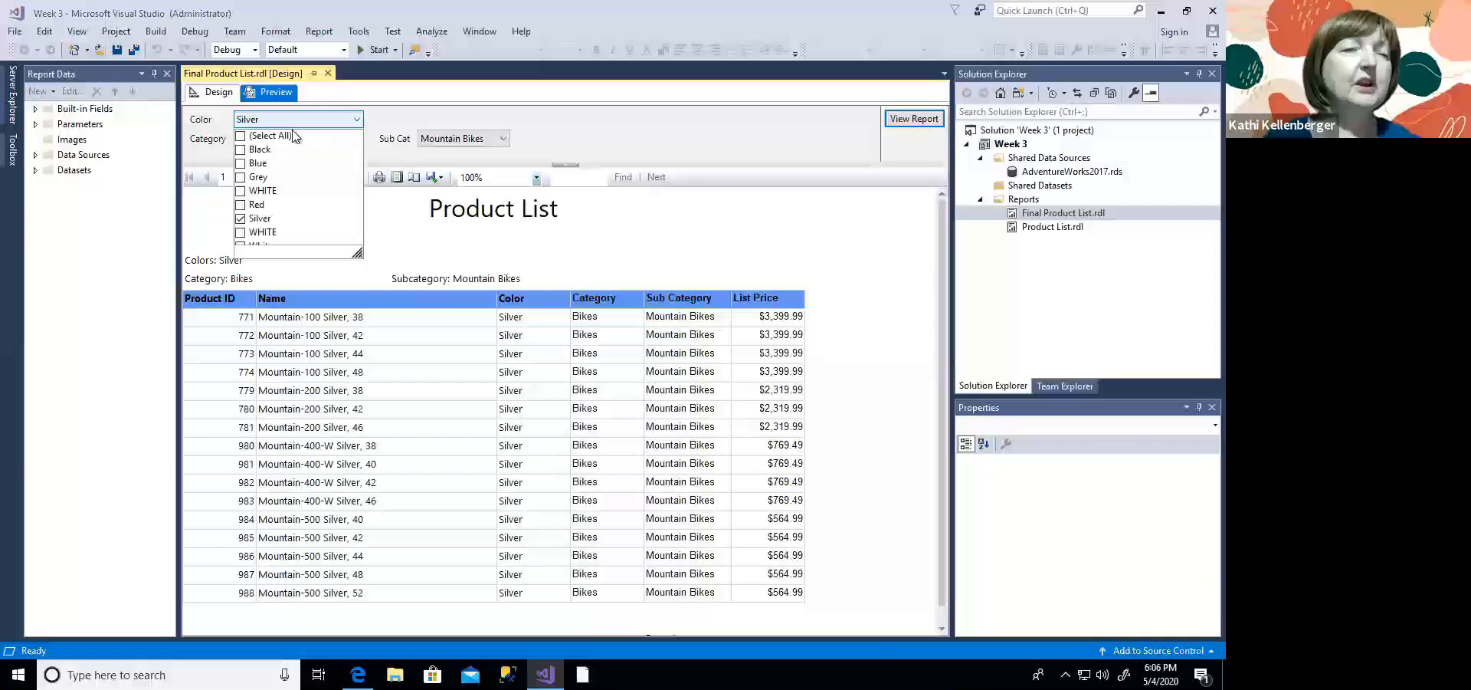
{"action": "left_click", "coordinate": [242, 151]}
{"action": "left_click", "coordinate": [241, 164]}
{"action": "left_click", "coordinate": [240, 177]}
{"action": "left_click", "coordinate": [241, 191]}
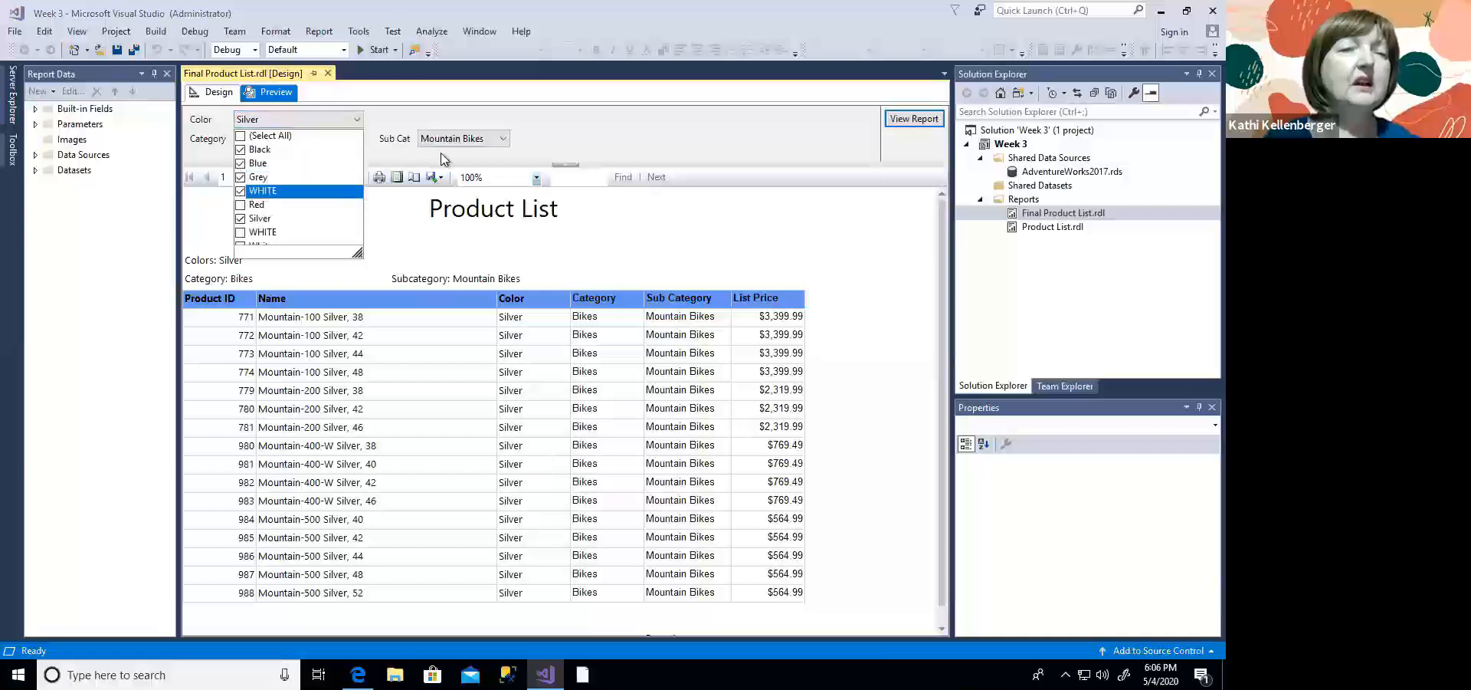
{"action": "left_click", "coordinate": [560, 142]}
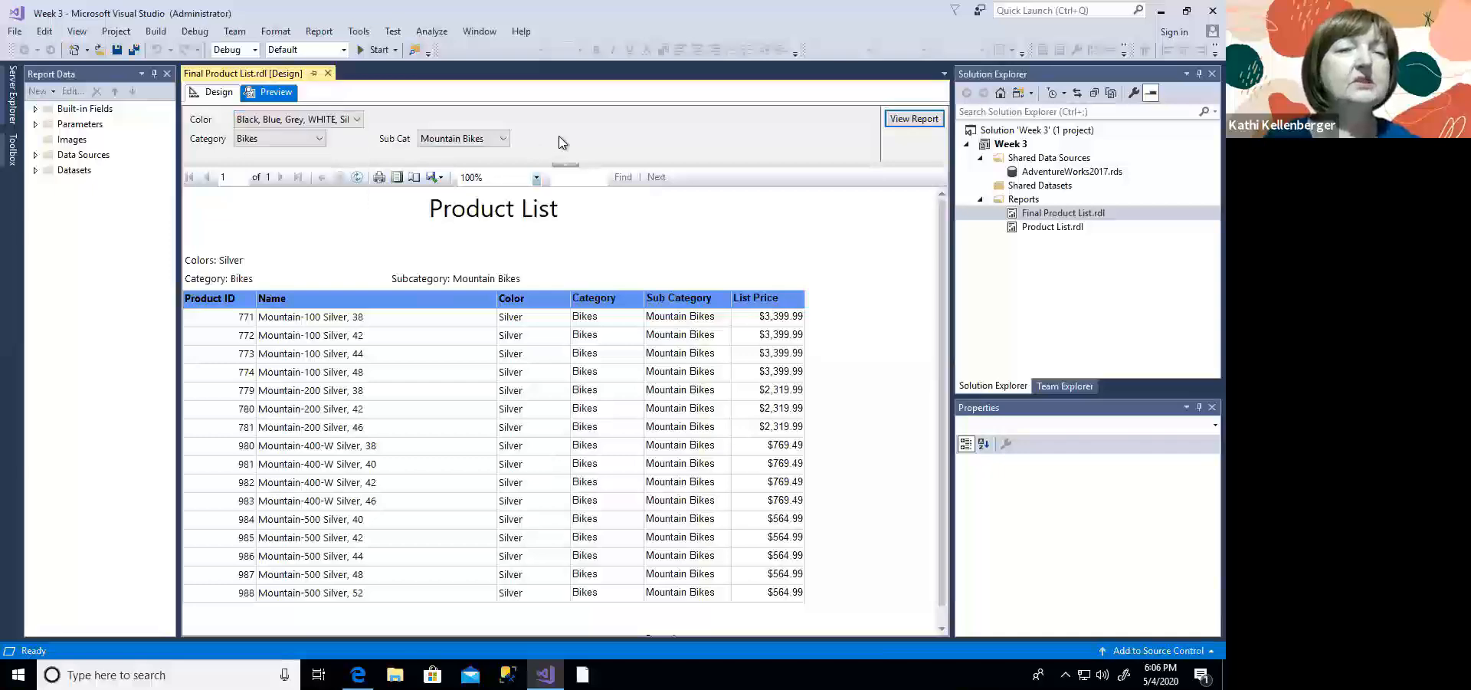
Step: Set Category to Accessories and Sub Cat to Helmets, and run the report
{"action": "left_click", "coordinate": [319, 135]}
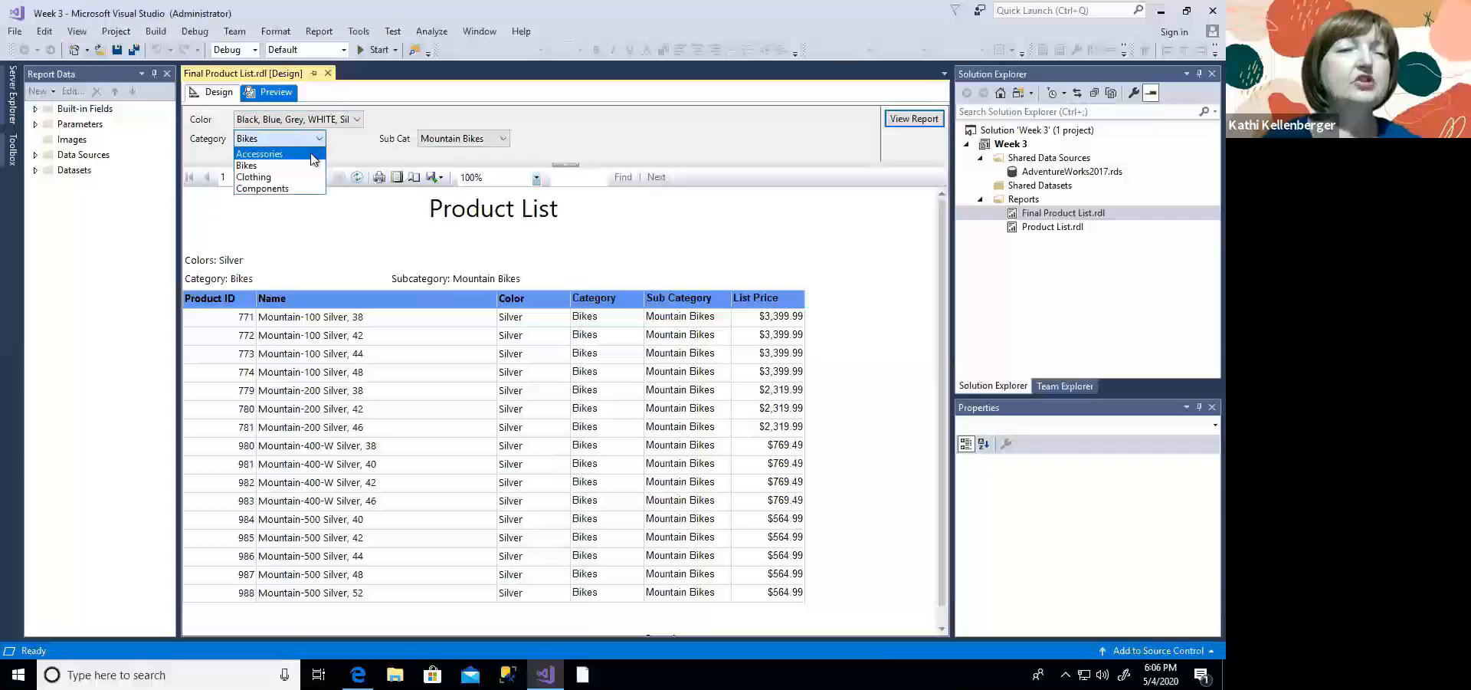
{"action": "left_click", "coordinate": [322, 160]}
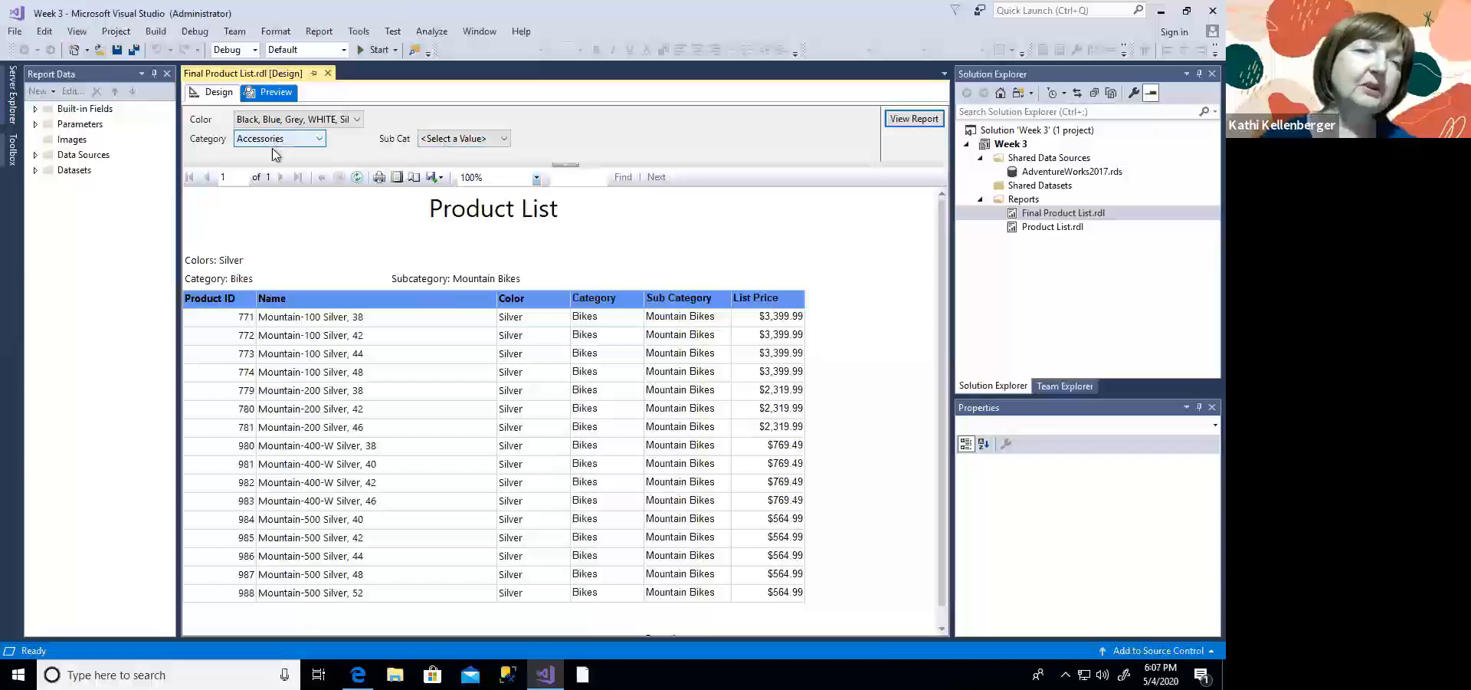
{"action": "left_click", "coordinate": [507, 138]}
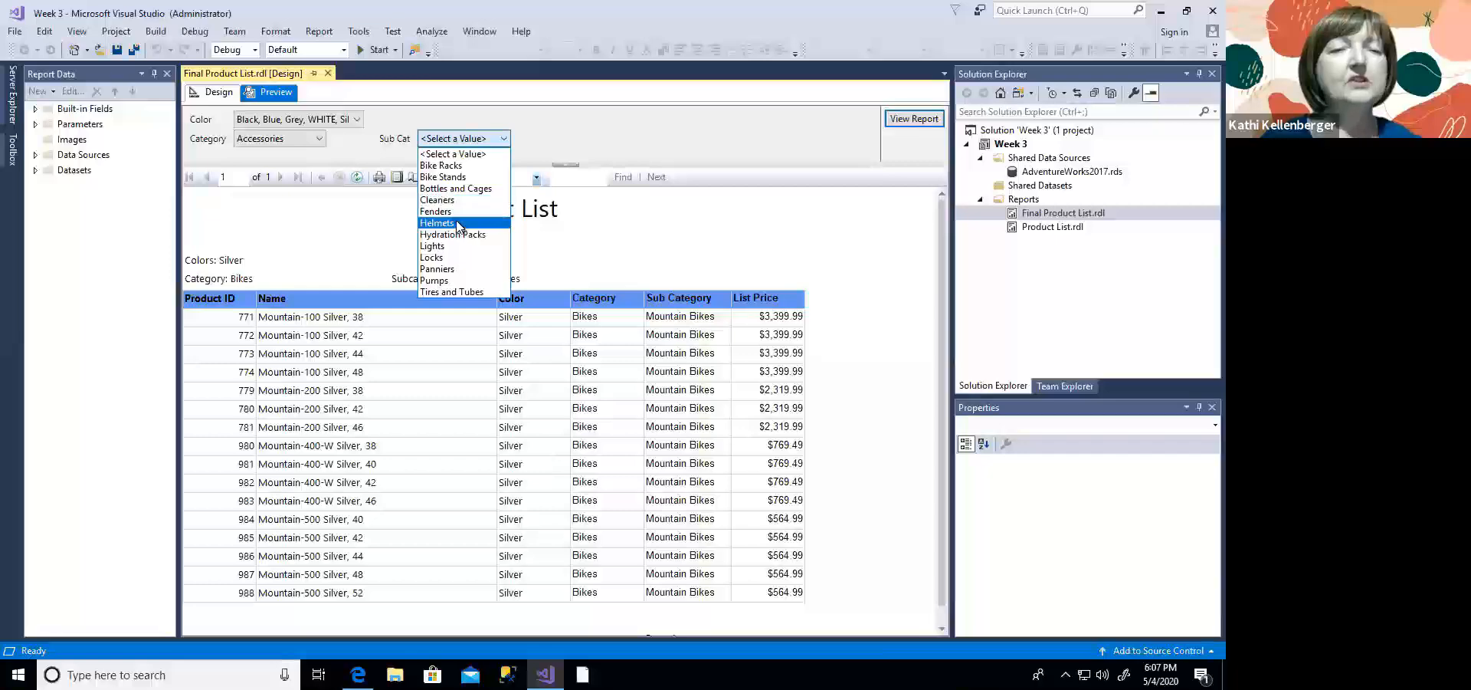
{"action": "left_click", "coordinate": [458, 223]}
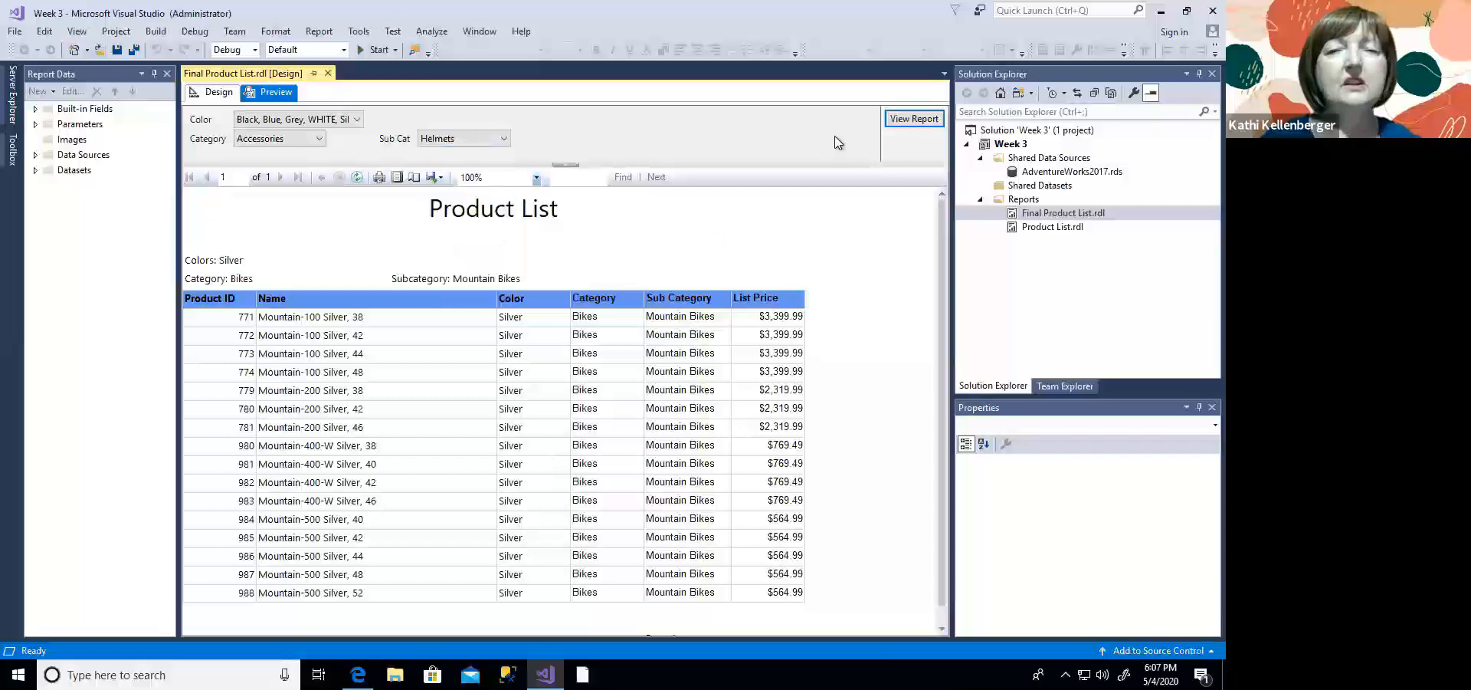
{"action": "left_click", "coordinate": [921, 122]}
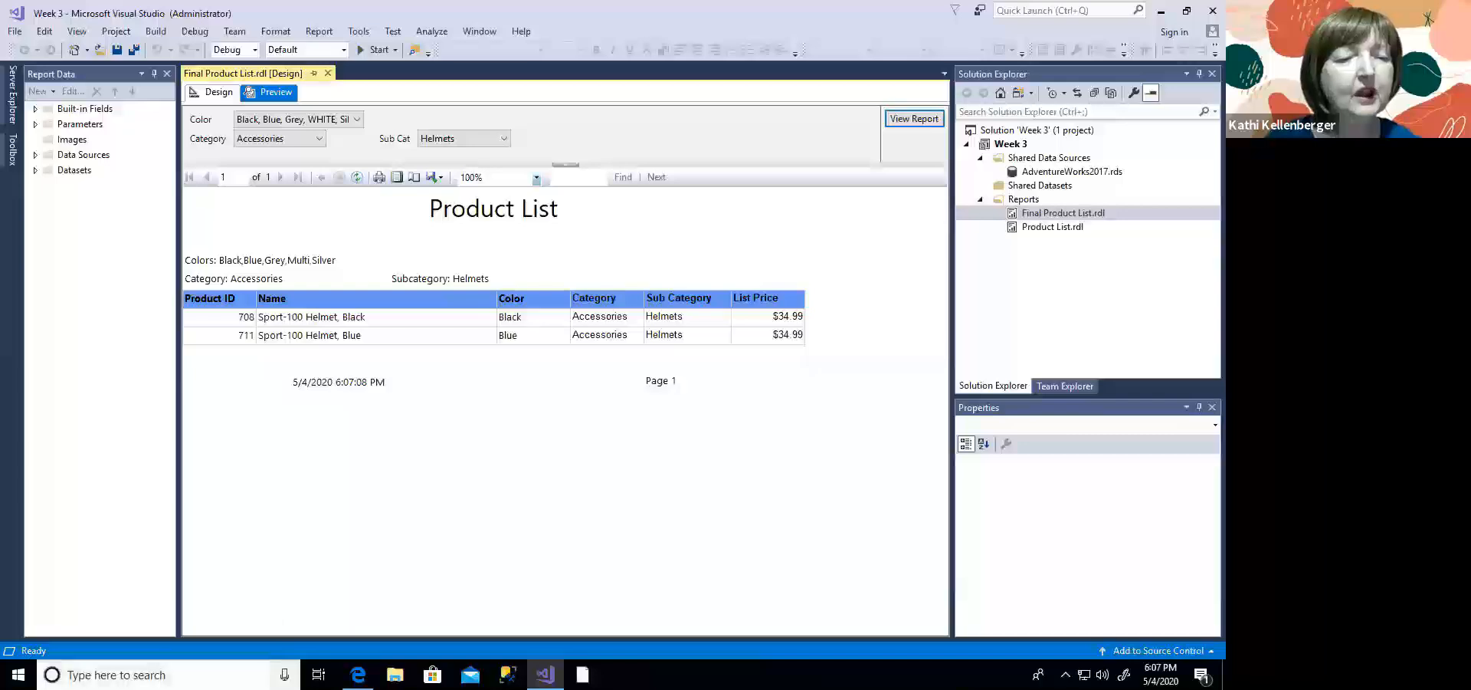
Step: Search Windows for ZoomIt, launch it, and accept its existing zoom settings
{"action": "left_click", "coordinate": [69, 674]}
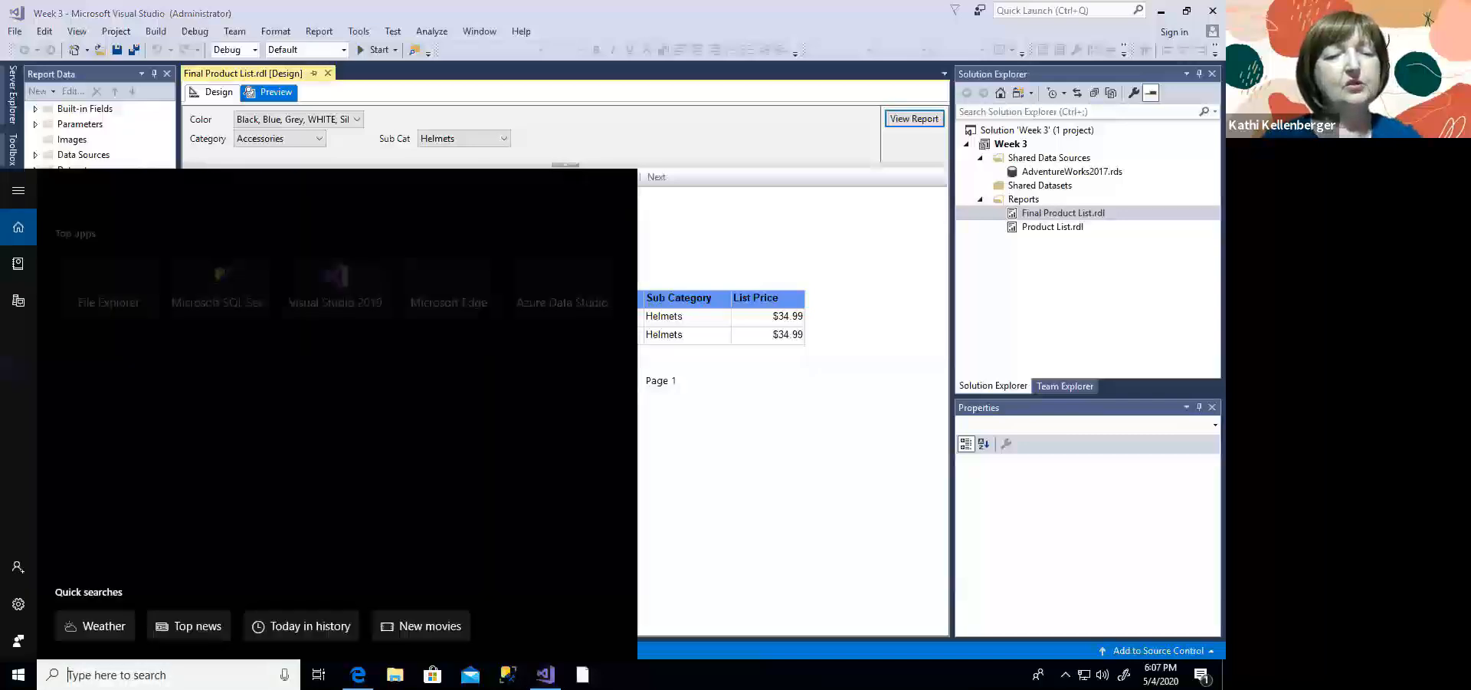
{"action": "type", "text": "zoom"}
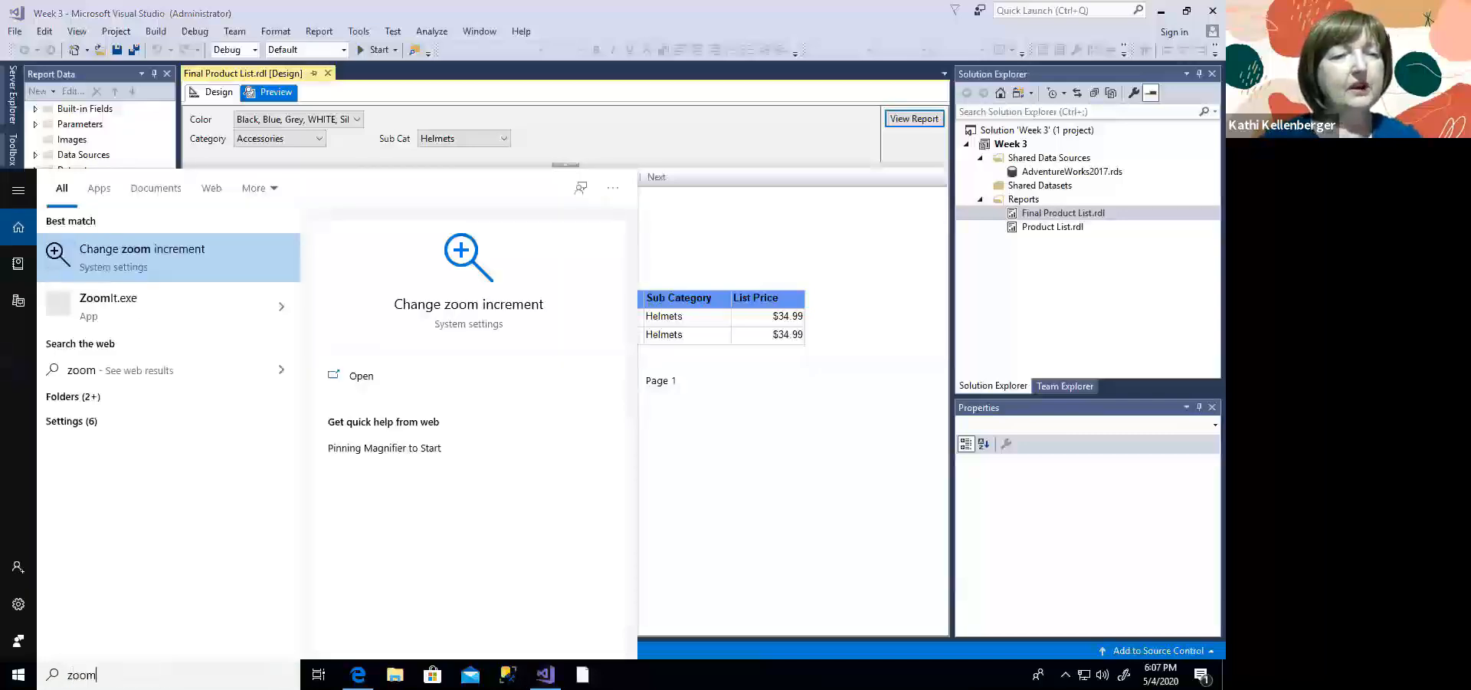
{"action": "left_click", "coordinate": [164, 301]}
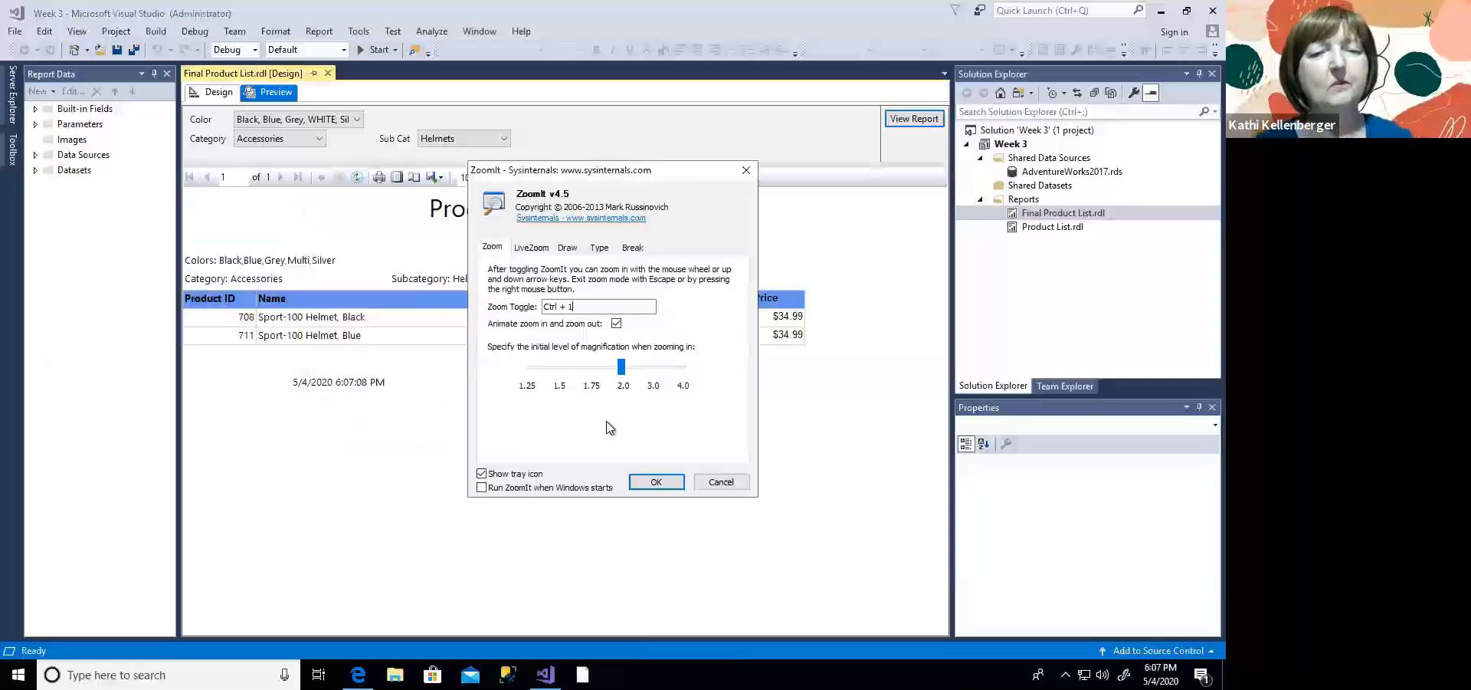
{"action": "left_click", "coordinate": [659, 485]}
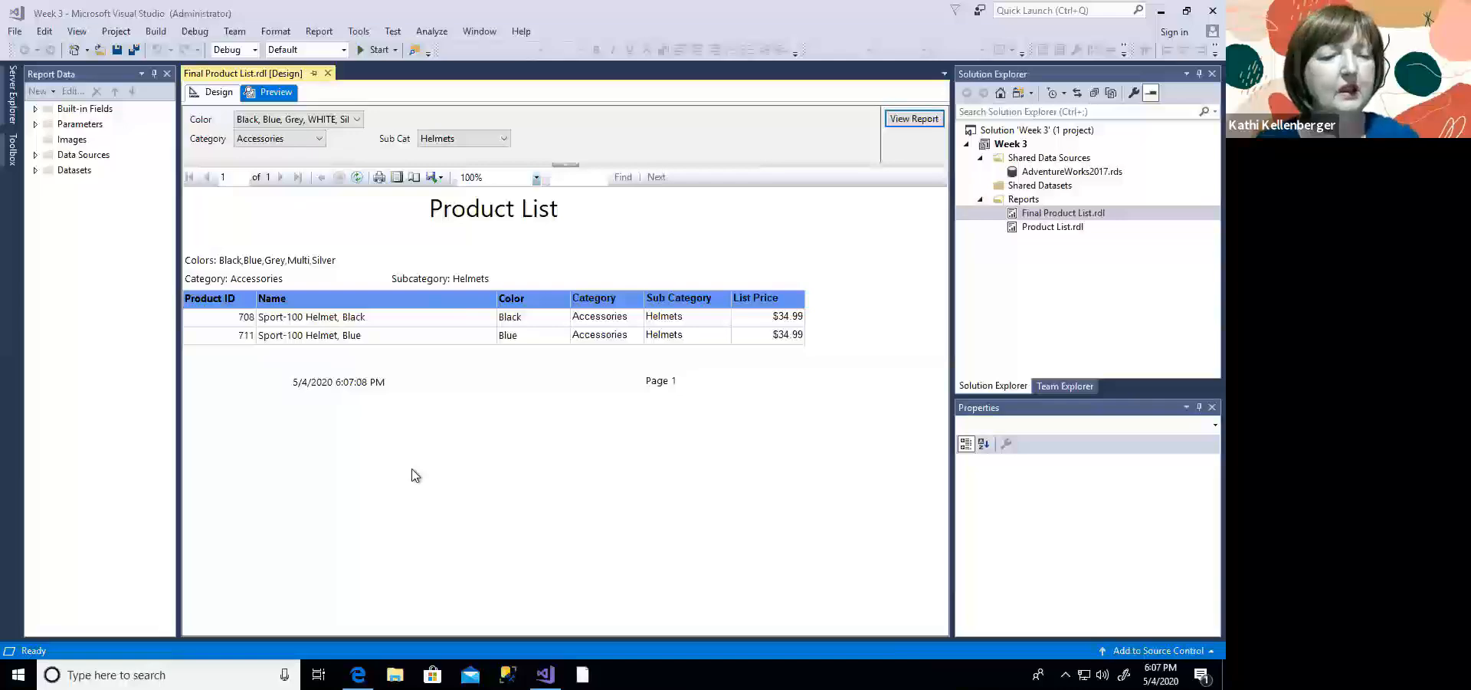
Step: Magnify the report preview with ZoomIt, underline the Colors and Category lines in red, and exit the zoom
{"action": "key", "text": "ctrl+1"}
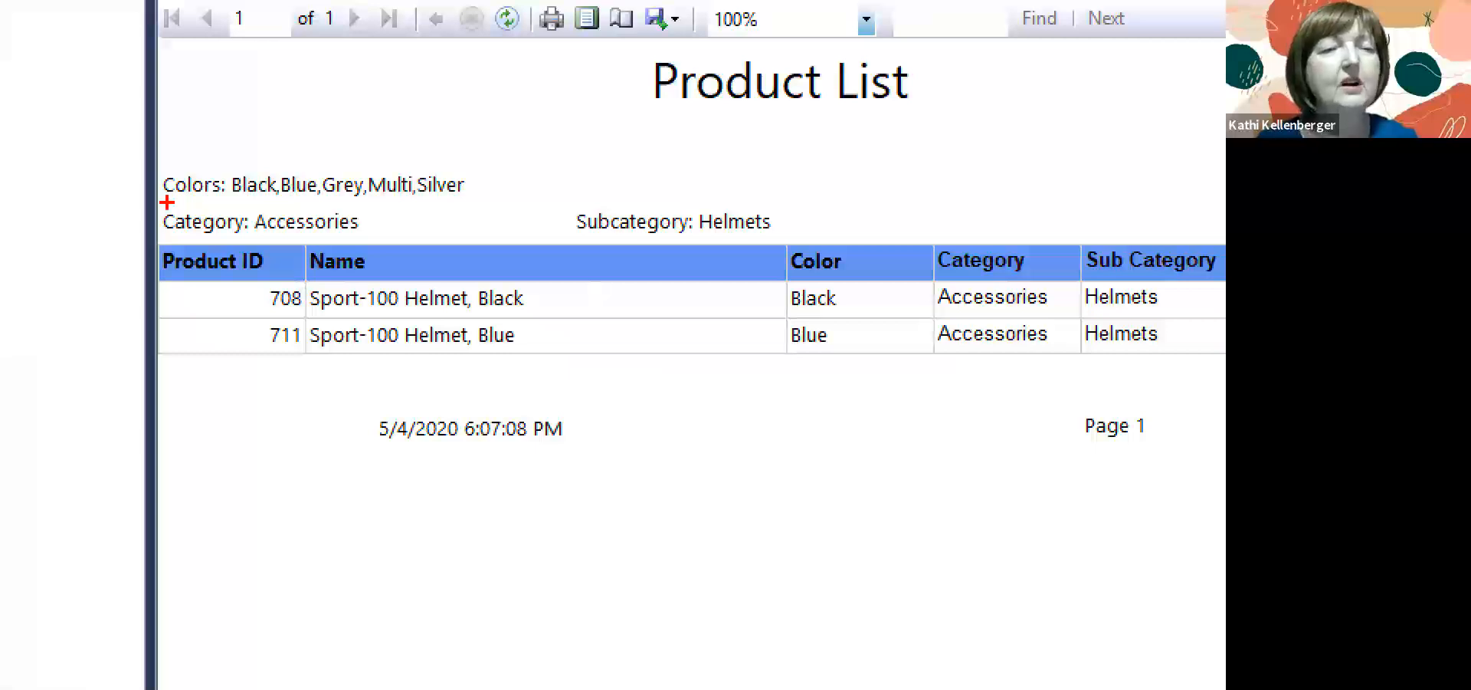
{"action": "left_click_drag", "start_coordinate": [167, 202], "coordinate": [527, 203]}
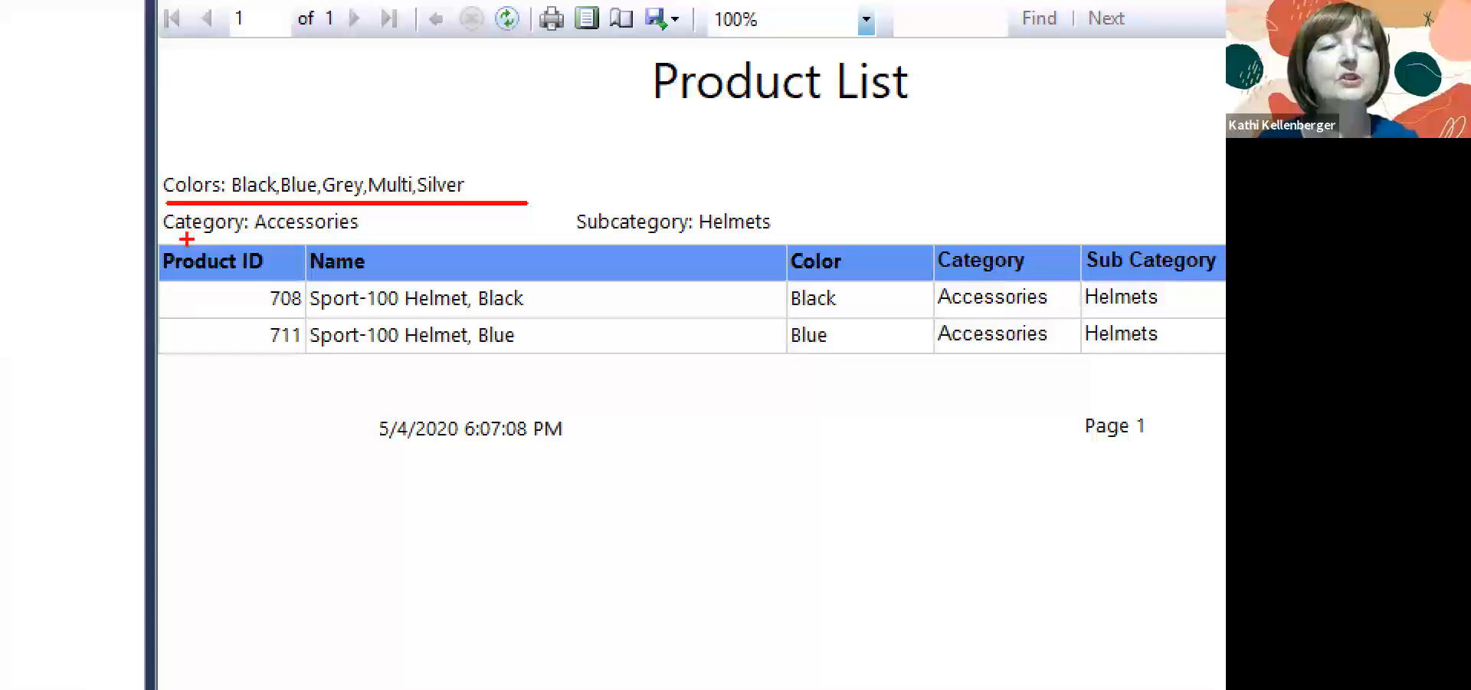
{"action": "left_click_drag", "start_coordinate": [187, 240], "coordinate": [394, 239]}
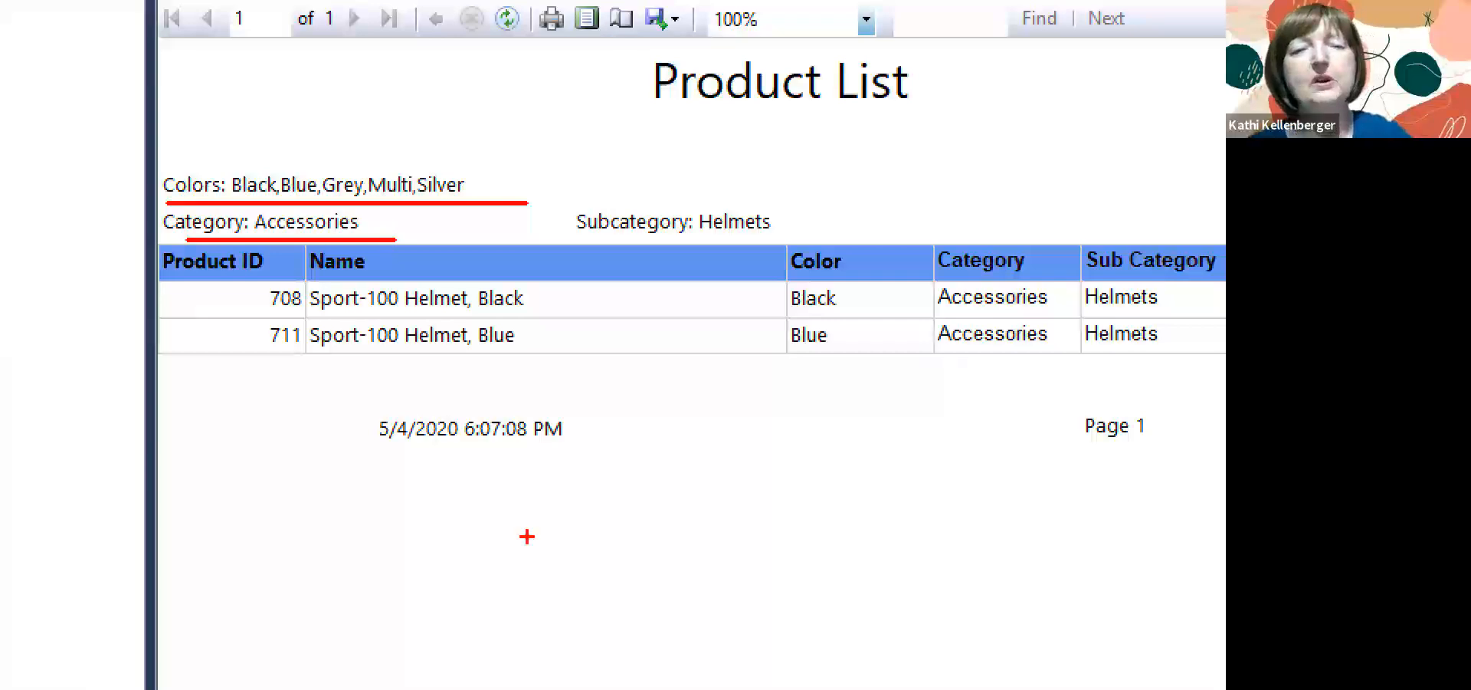
{"action": "key", "text": "Escape"}
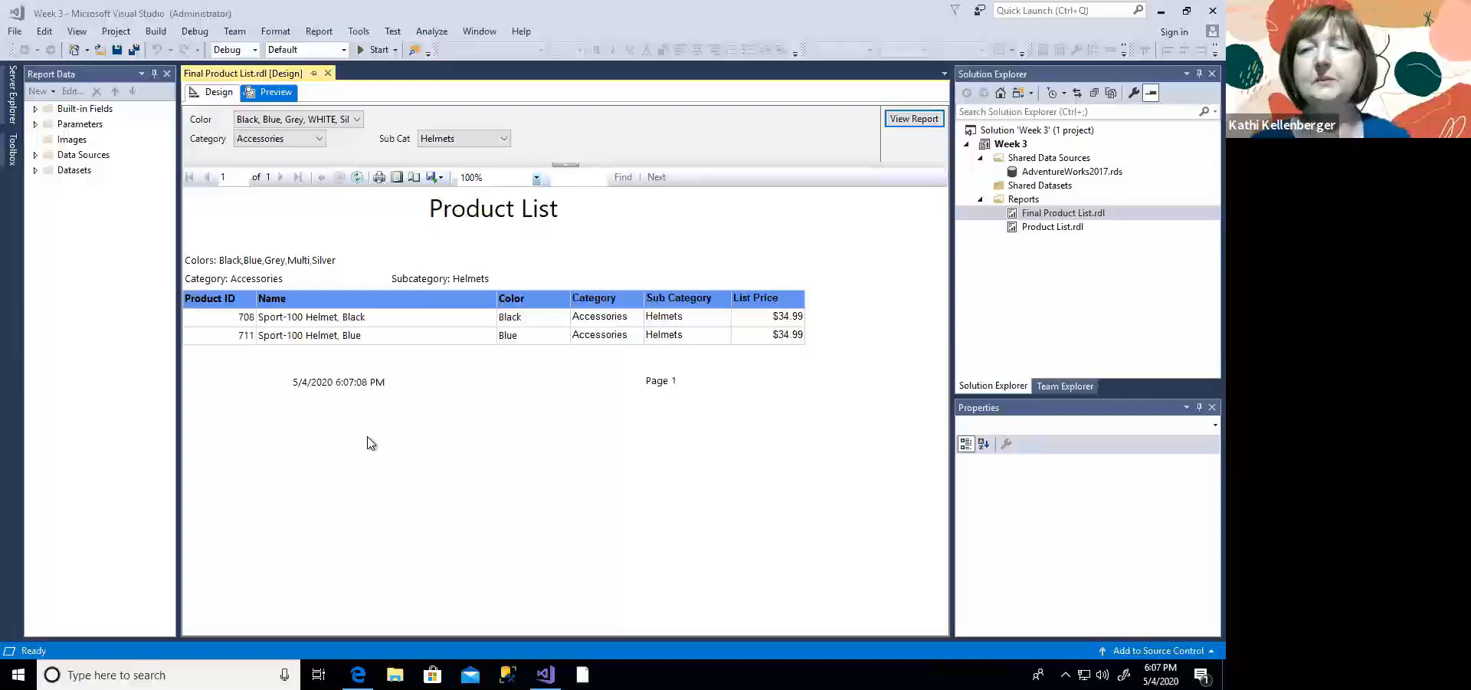
Step: Show the design layout of the final report and open the Product List.rdl report for editing
{"action": "left_click", "coordinate": [210, 93]}
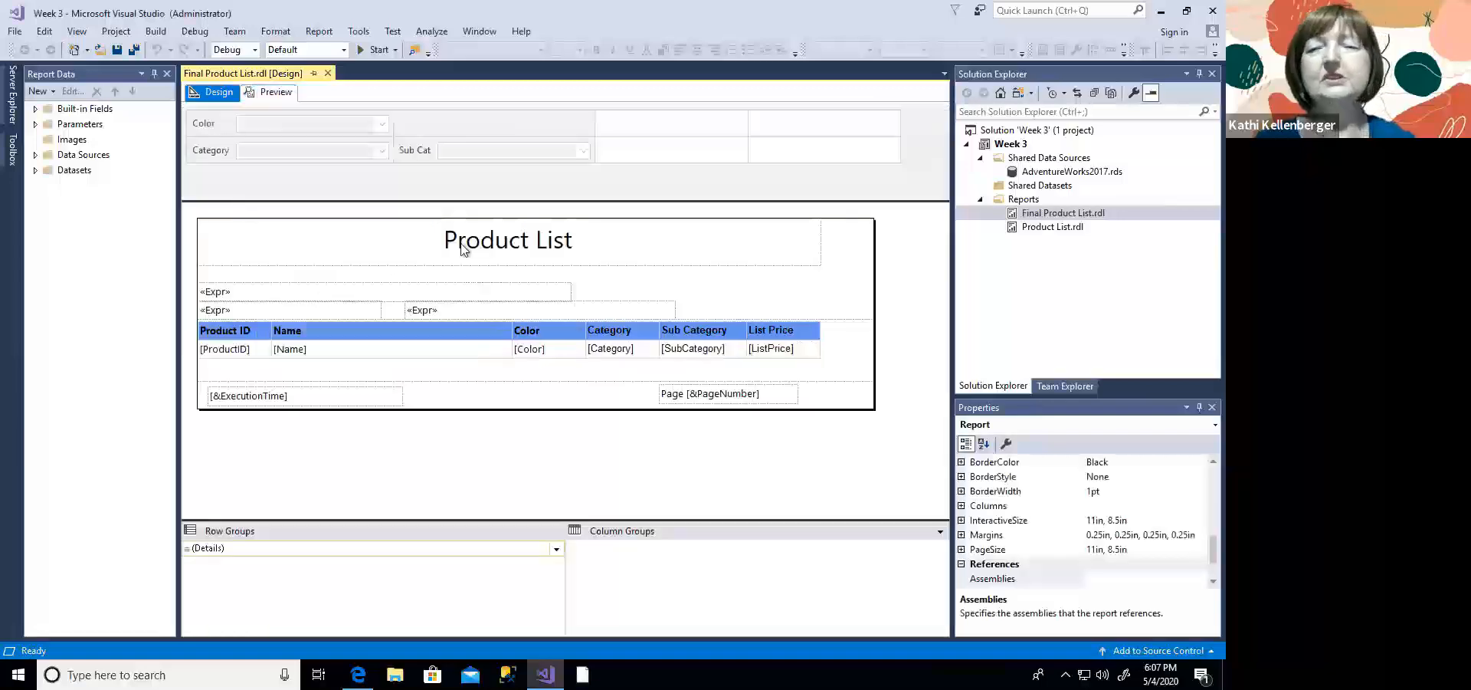
{"action": "double_click", "coordinate": [1044, 229]}
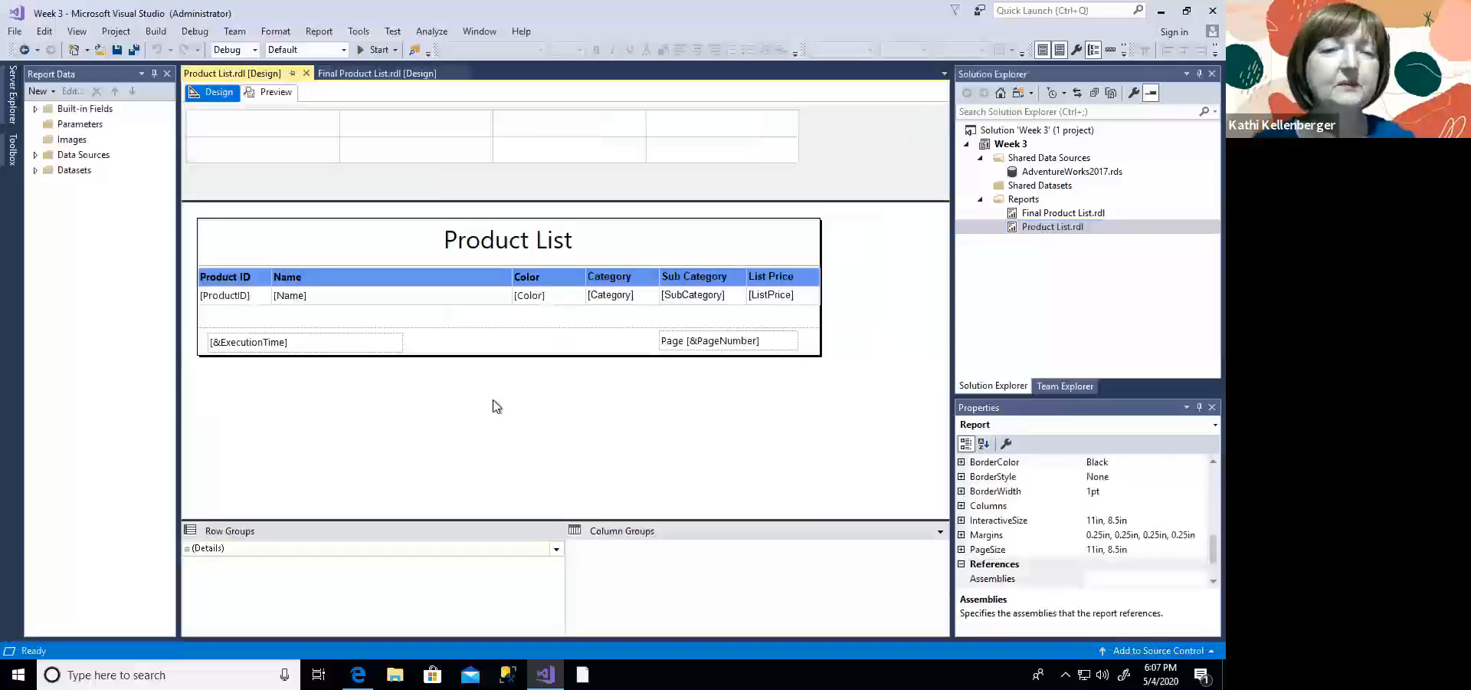
Step: Preview the unfiltered Product List report, return to its design view, and expand the report's datasets
{"action": "left_click", "coordinate": [277, 93]}
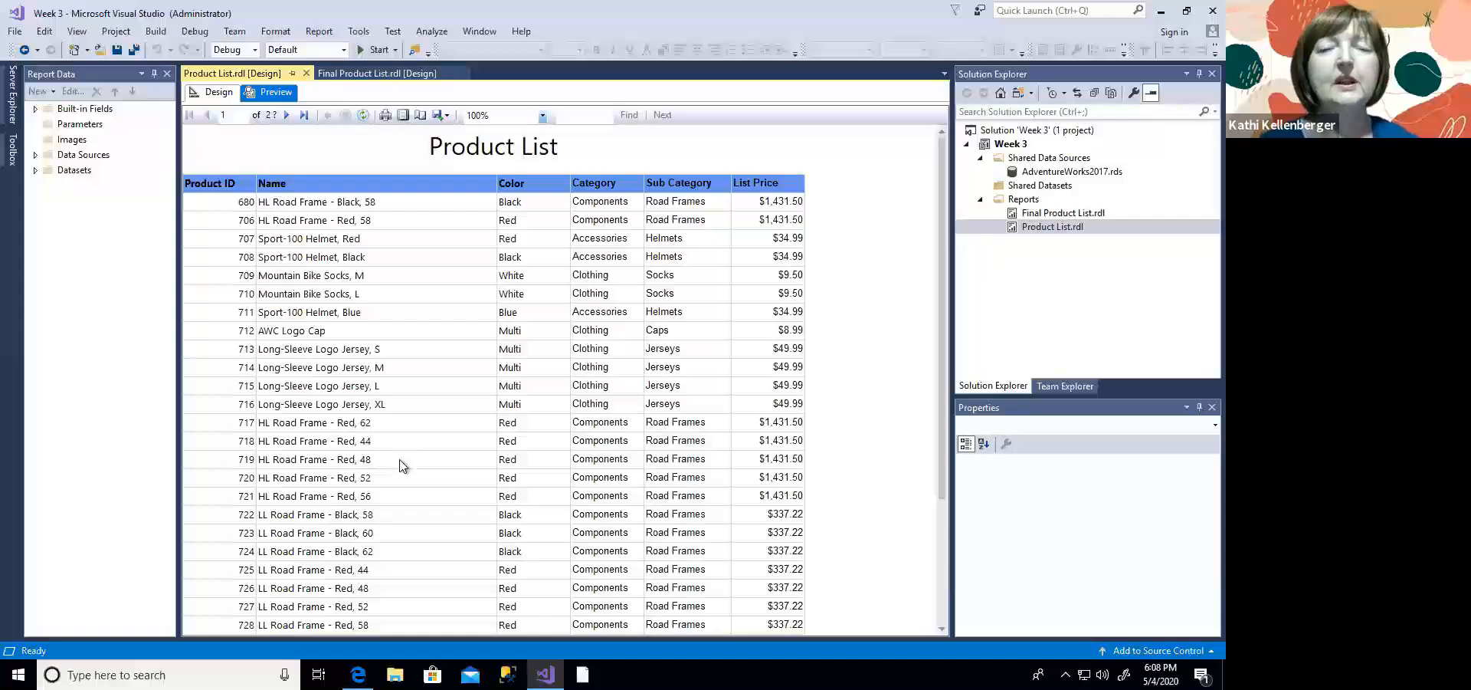
{"action": "left_click", "coordinate": [208, 94]}
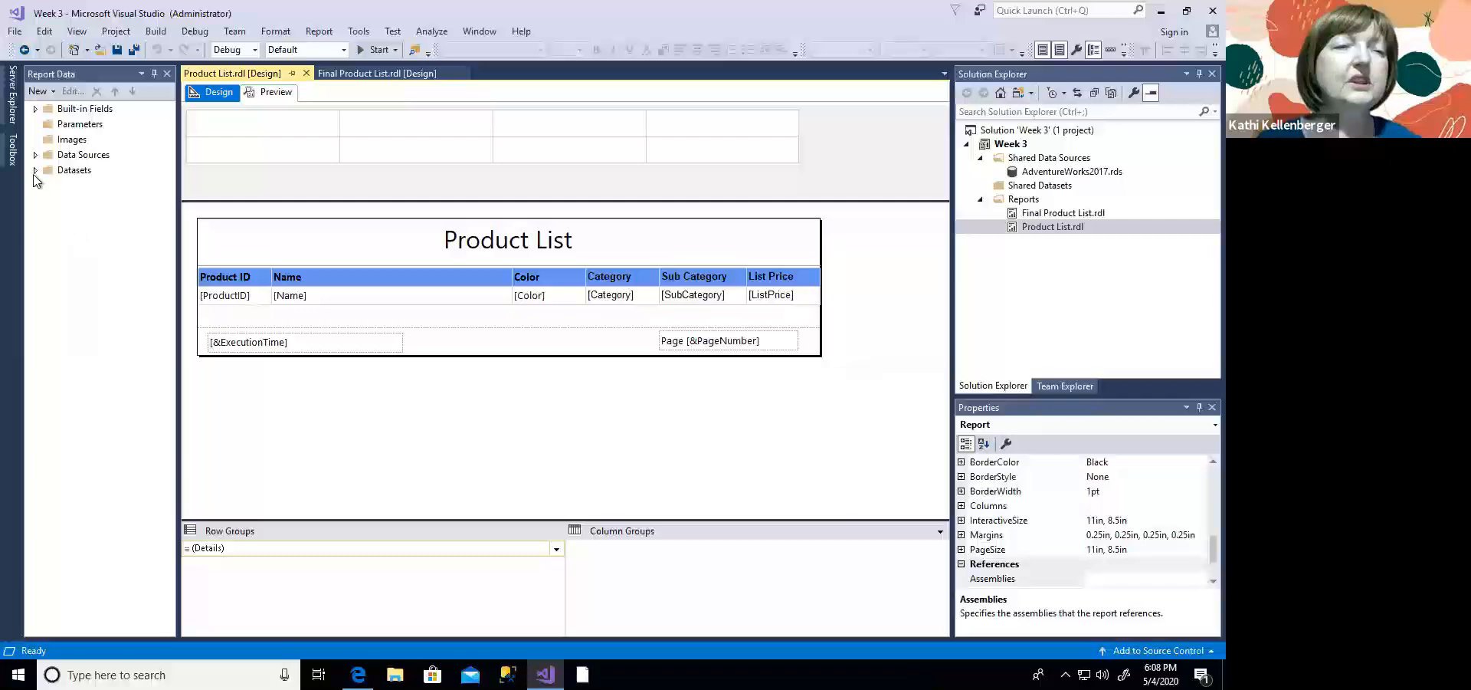
{"action": "left_click", "coordinate": [34, 170]}
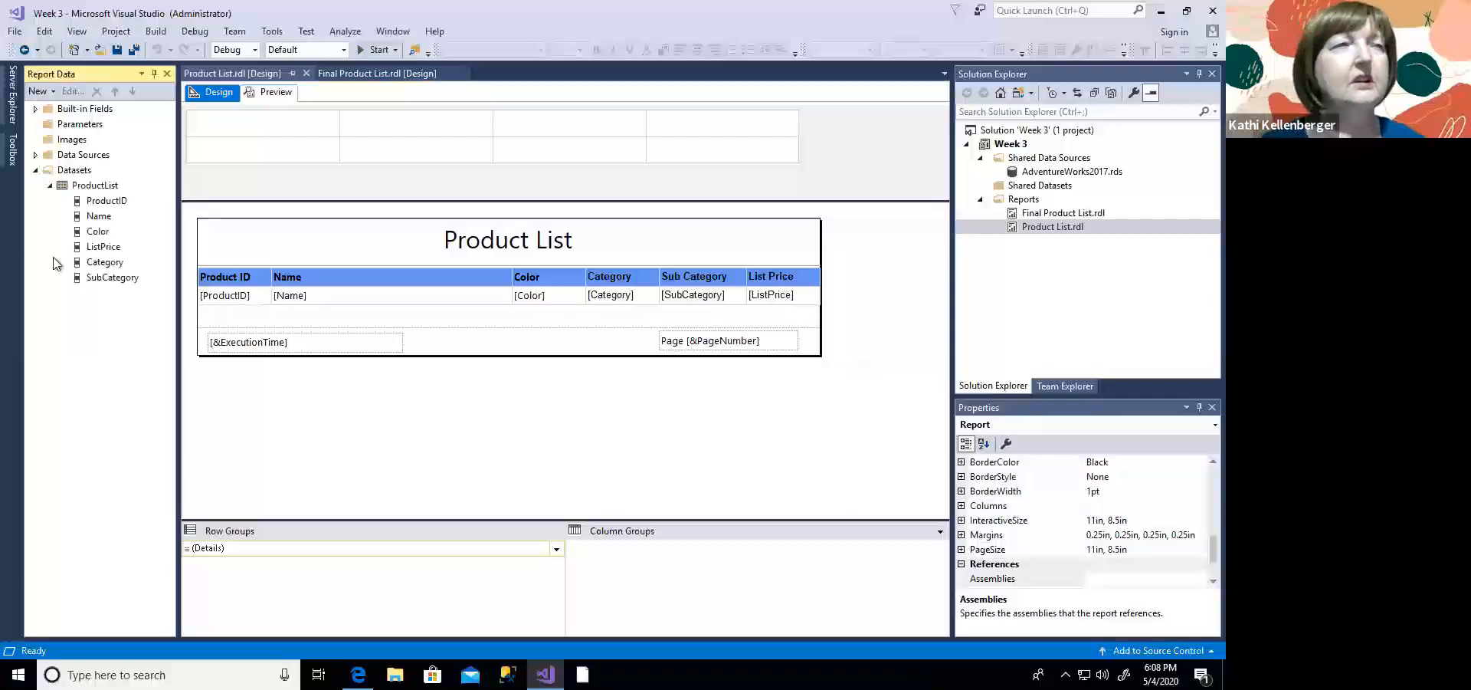
{"action": "double_click", "coordinate": [101, 187]}
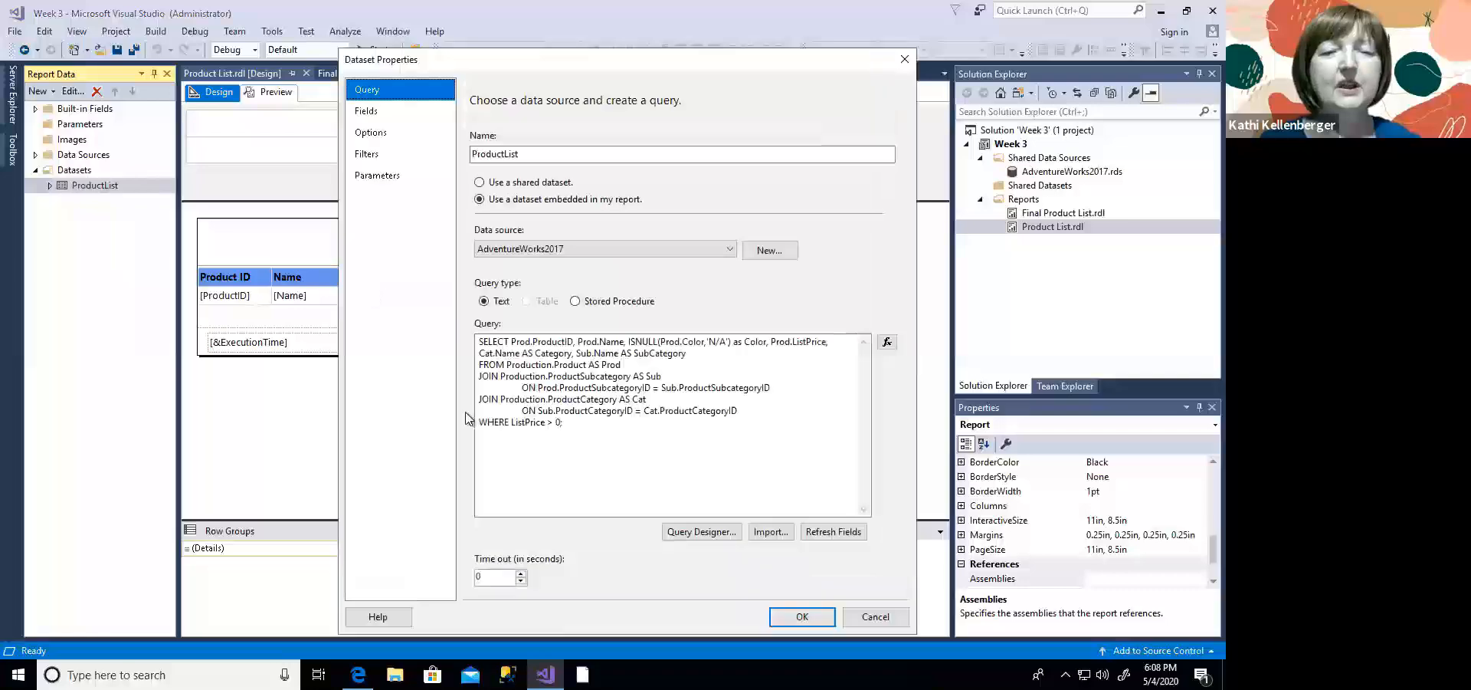
{"action": "left_click", "coordinate": [575, 426]}
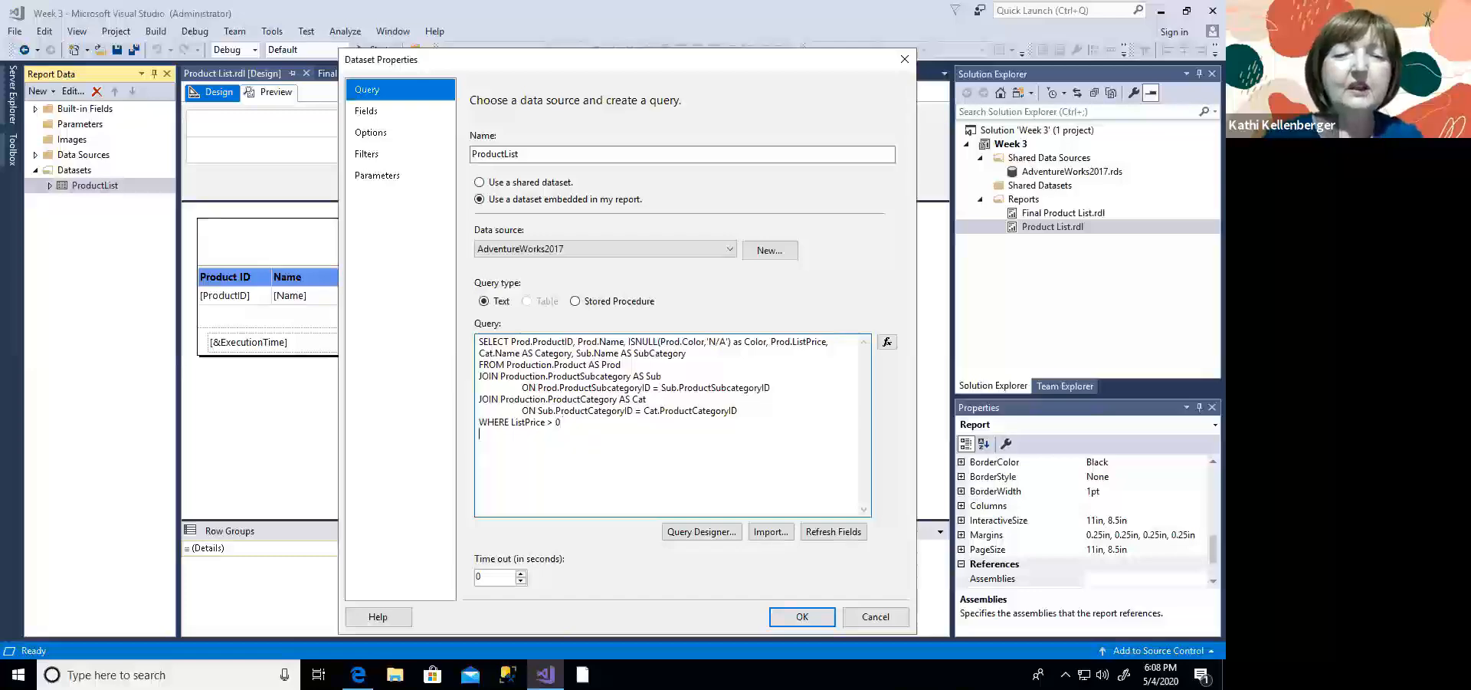
{"action": "key", "text": "Tab"}
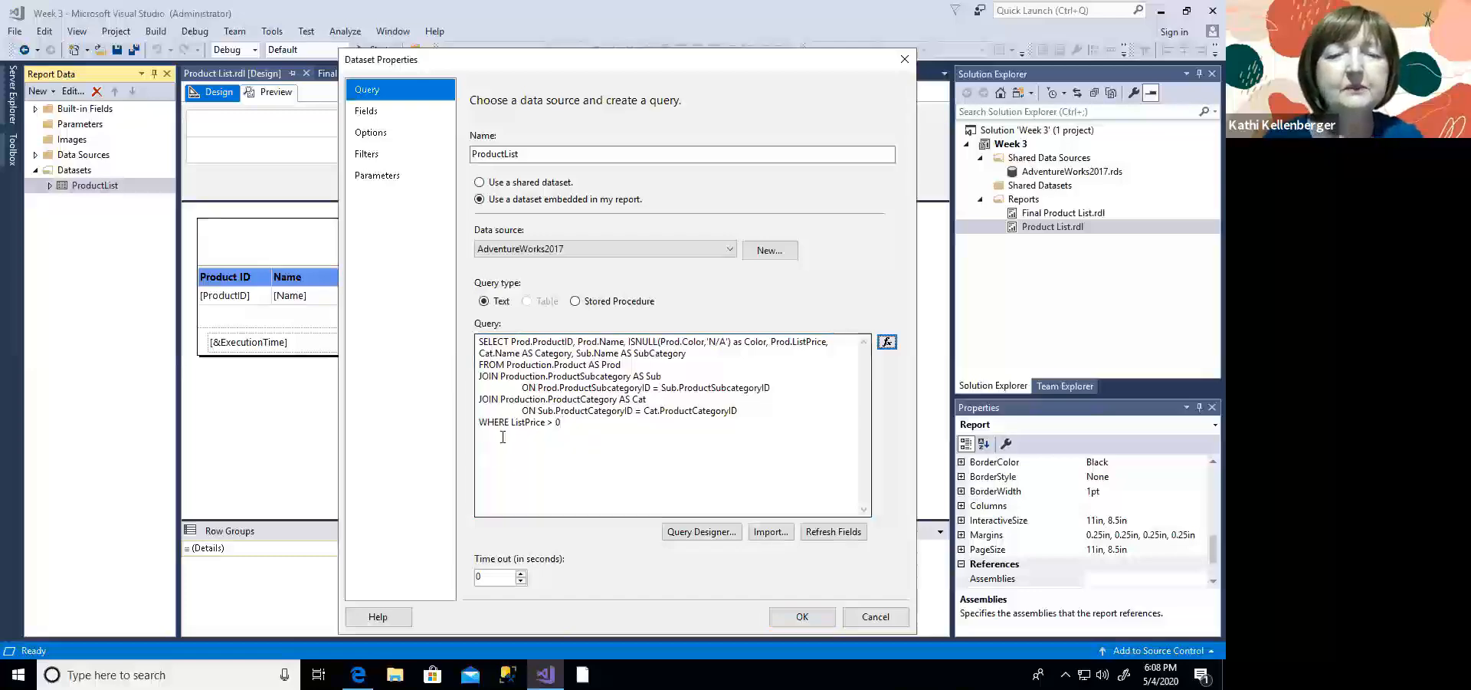
{"action": "left_click", "coordinate": [502, 436]}
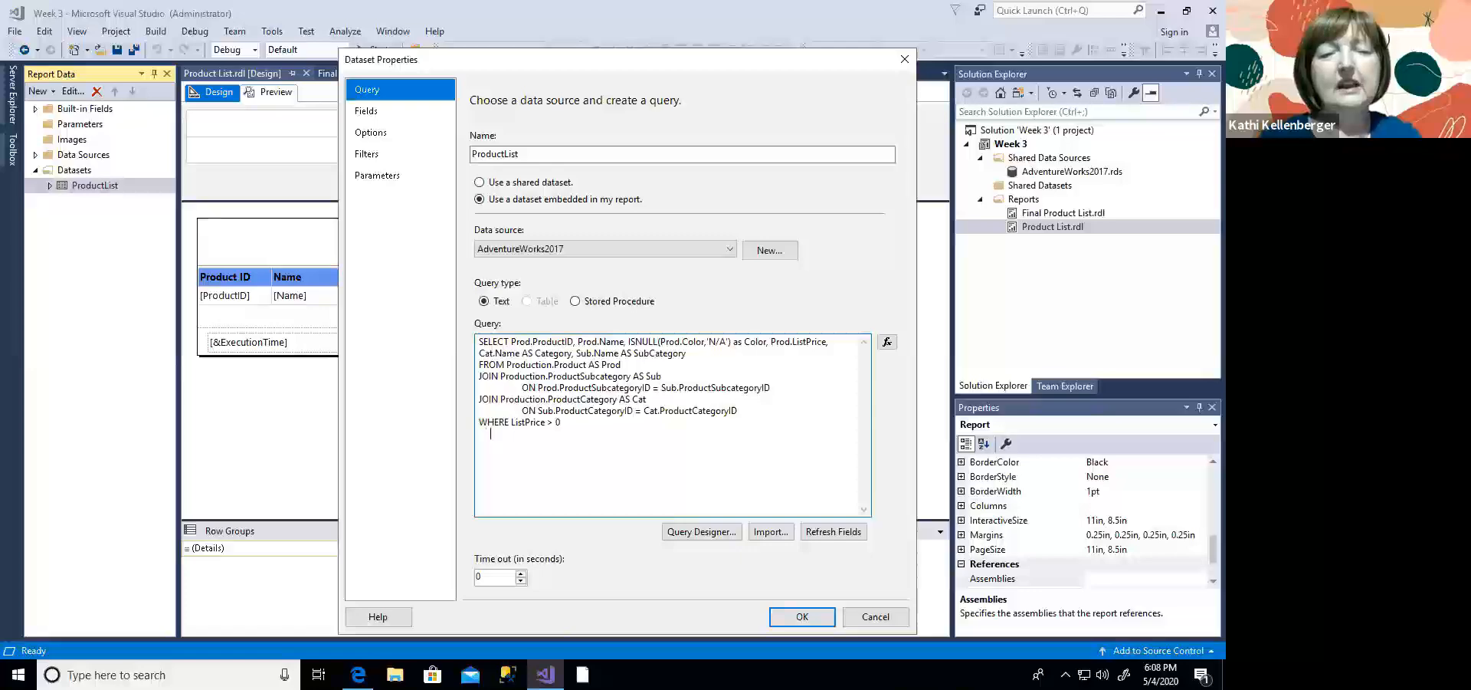
{"action": "type", "text": "AND "}
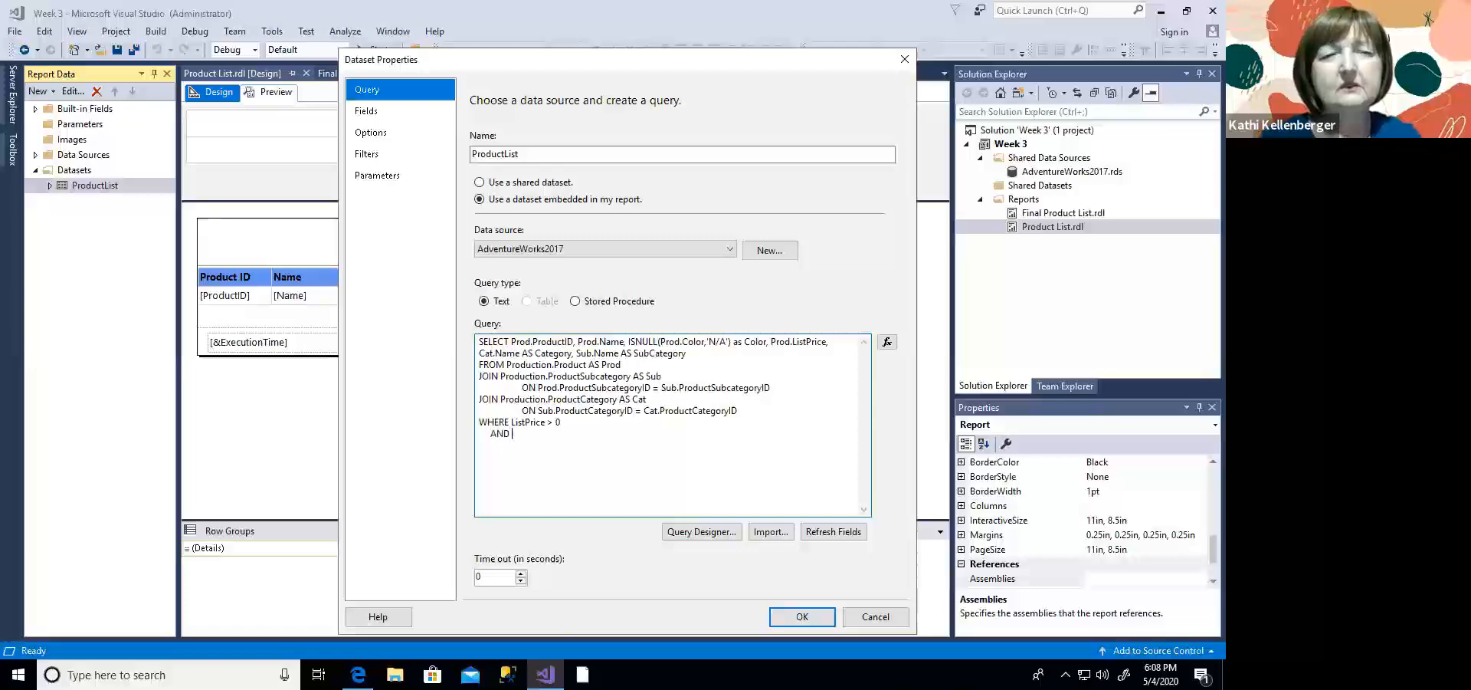
{"action": "type", "text": "Co"}
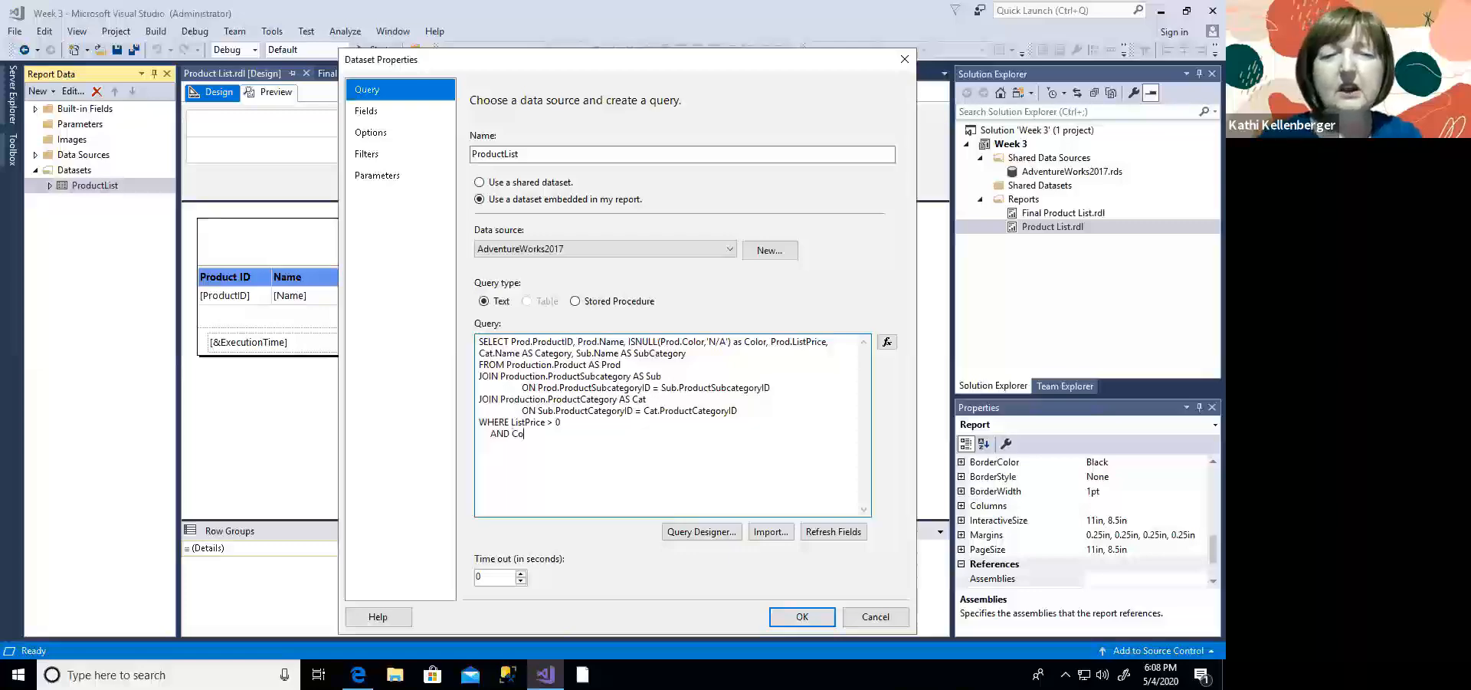
{"action": "type", "text": "lor = @color;"}
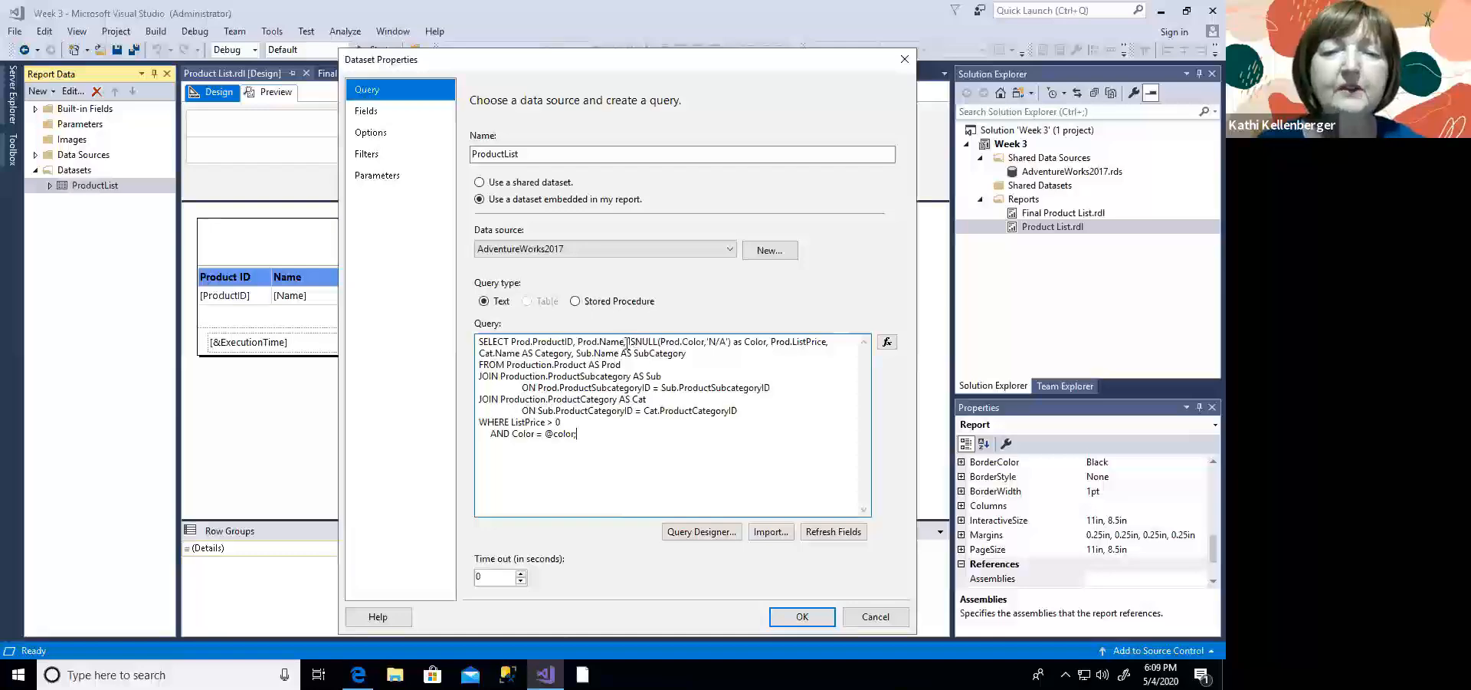
Step: Highlight the ISNULL(Prod.Color,'N/A') as Color expression, mark it in the magnified view, and discard the dataset edits
{"action": "left_click_drag", "start_coordinate": [627, 342], "coordinate": [773, 347]}
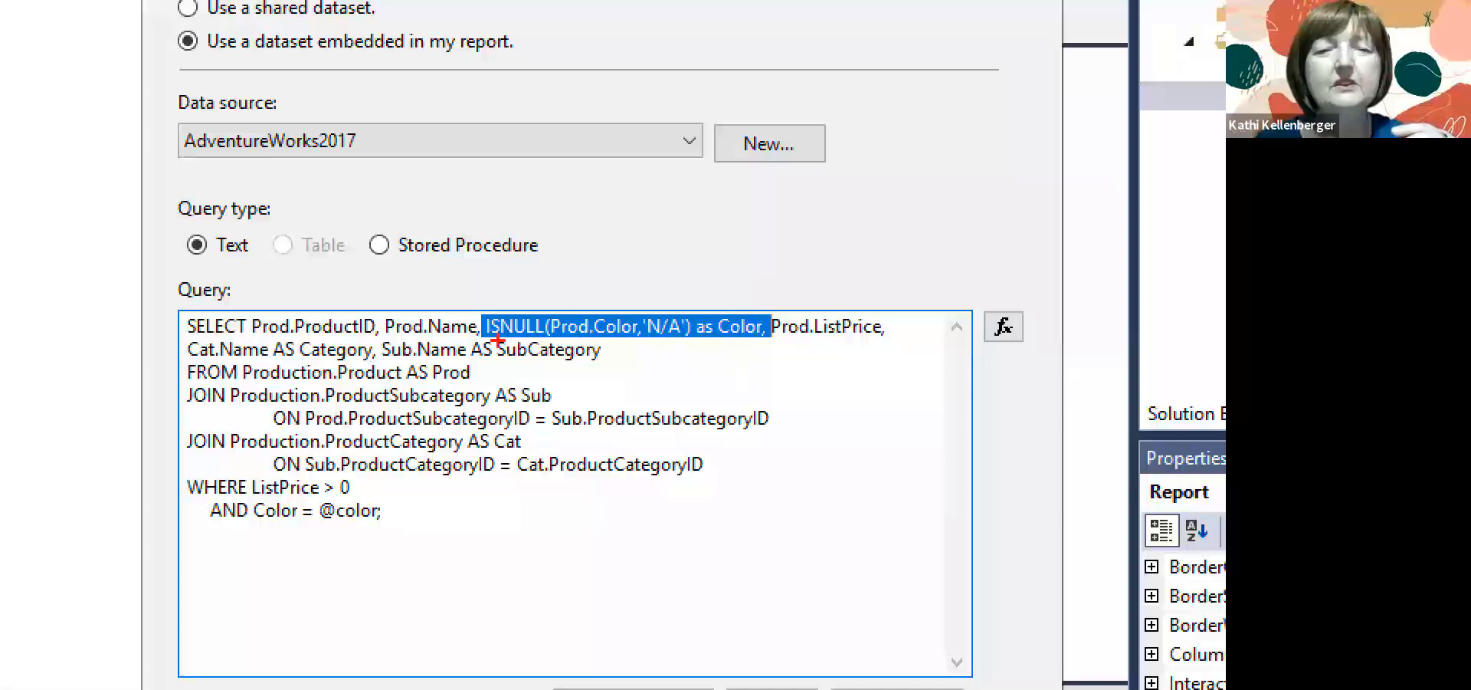
{"action": "left_click_drag", "start_coordinate": [644, 342], "coordinate": [763, 345]}
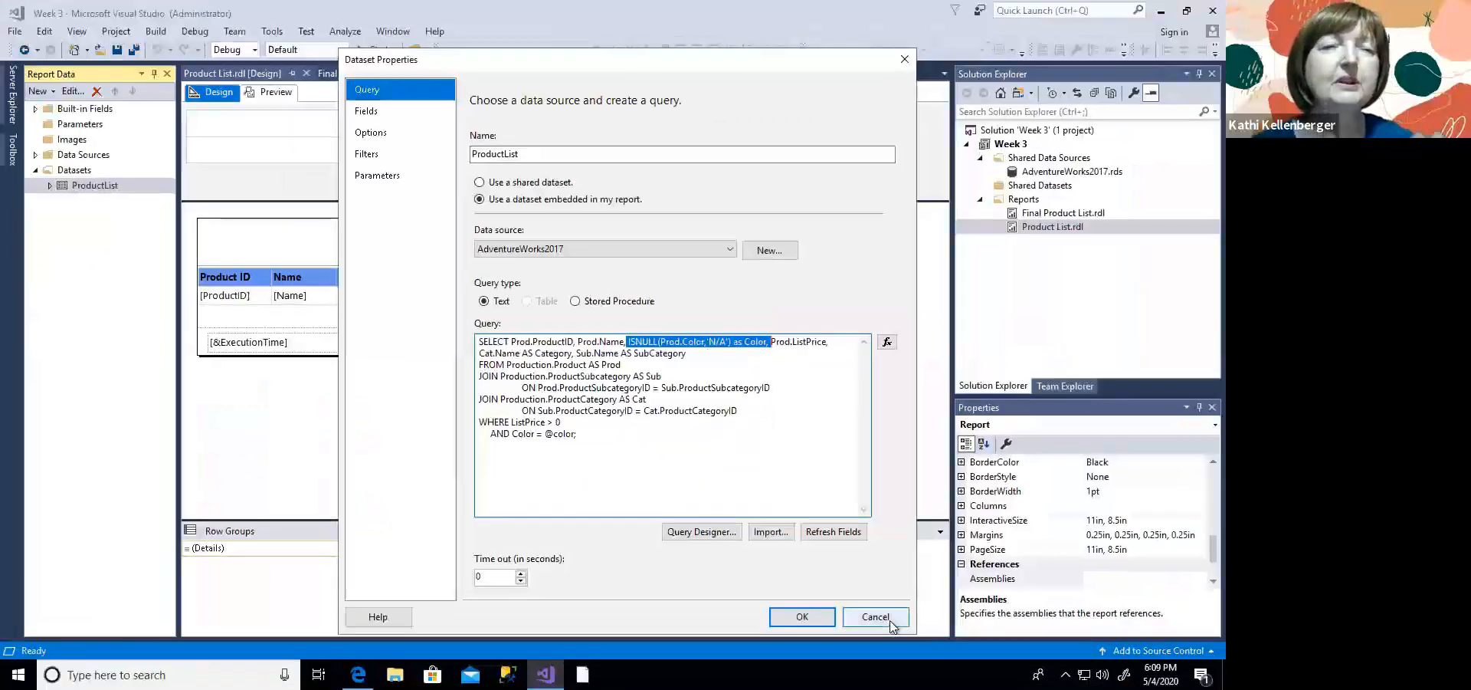
{"action": "left_click", "coordinate": [891, 623]}
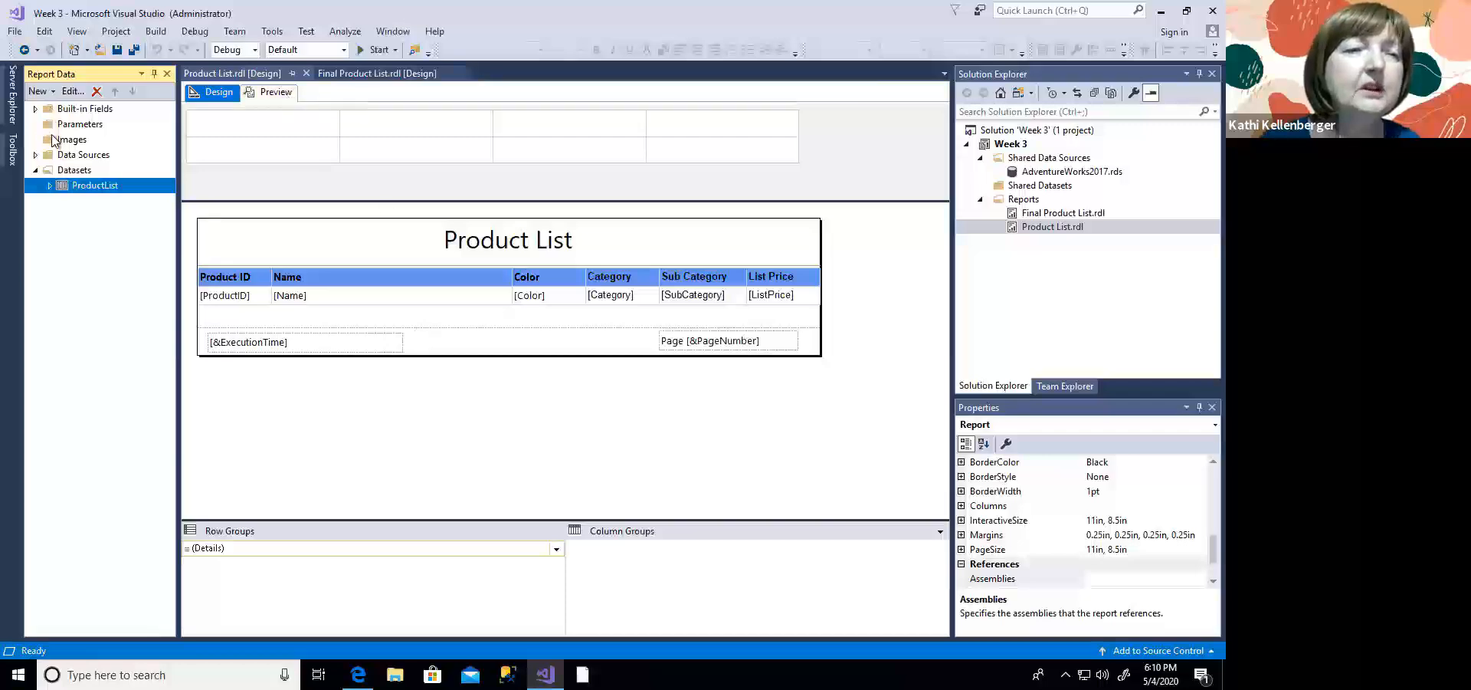
{"action": "double_click", "coordinate": [77, 190]}
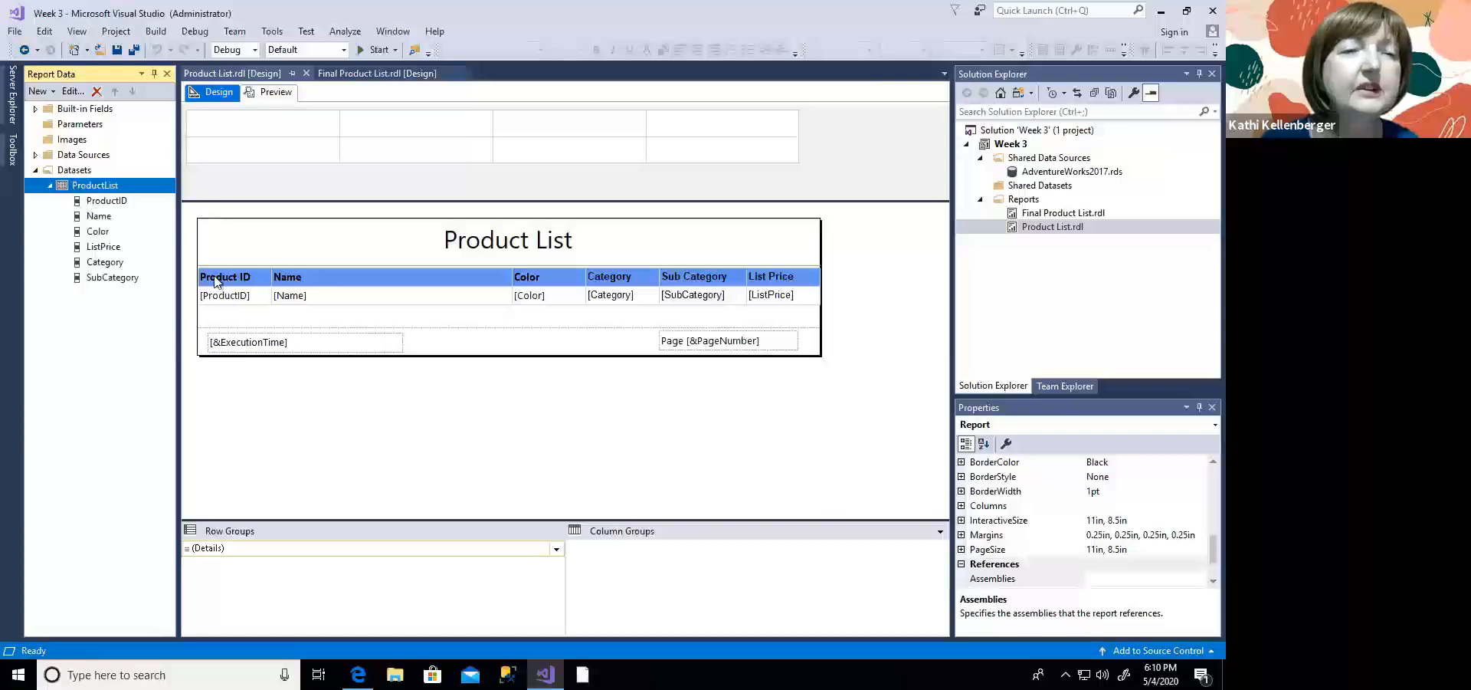
{"action": "double_click", "coordinate": [112, 185]}
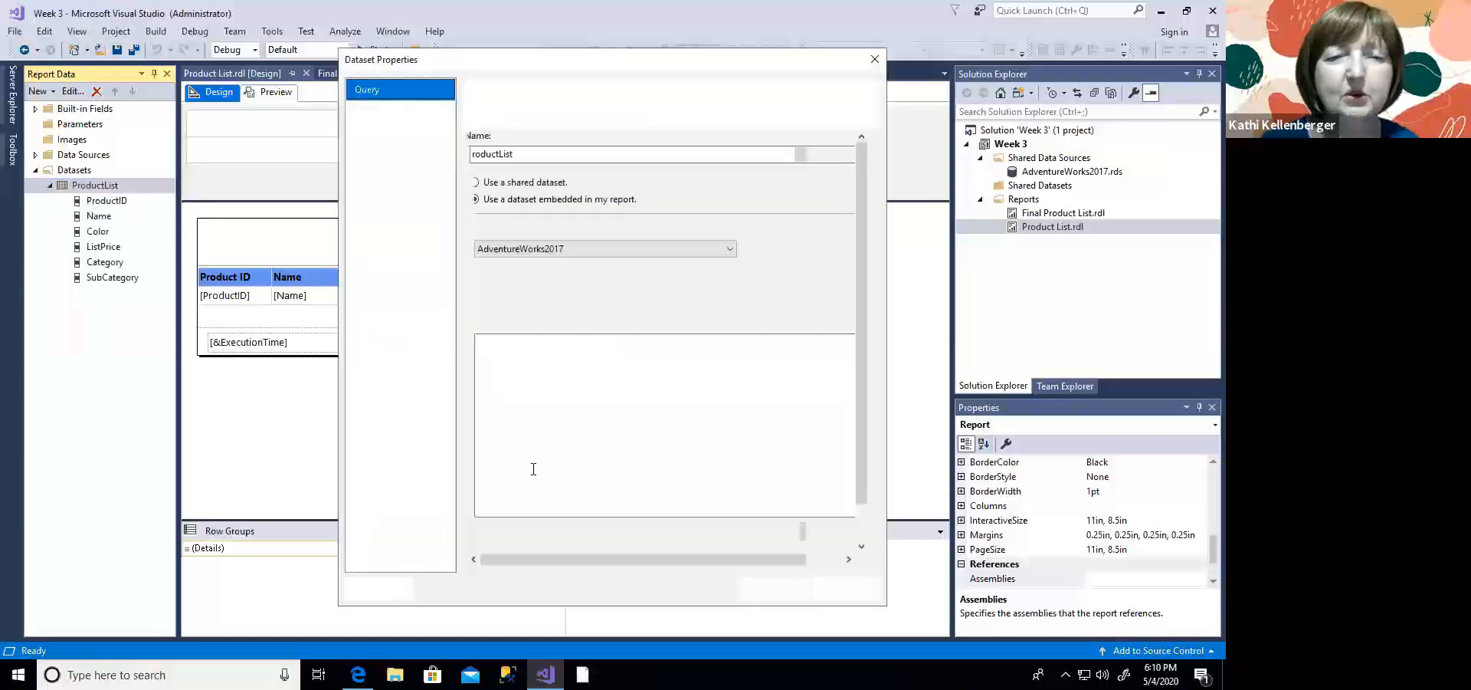
{"action": "left_click", "coordinate": [573, 428]}
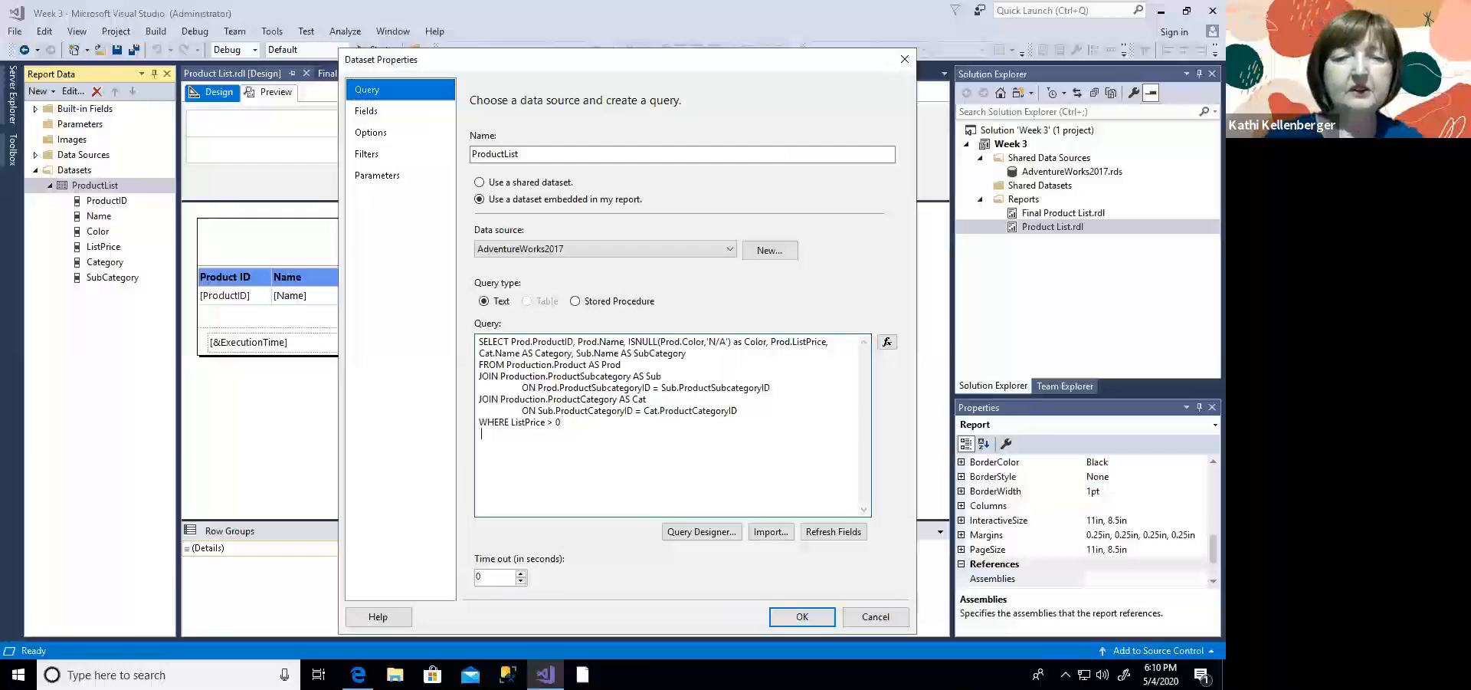
{"action": "type", "text": "Color = "}
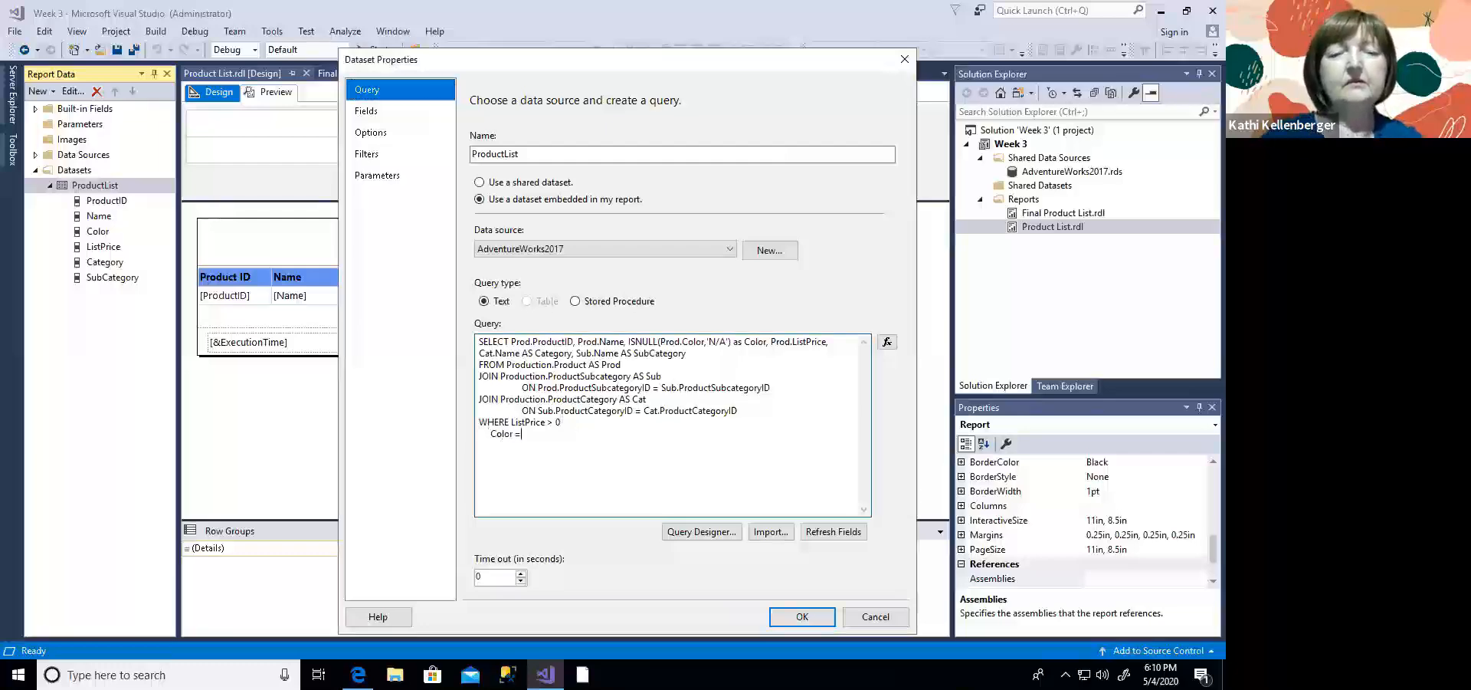
{"action": "type", "text": "@color;"}
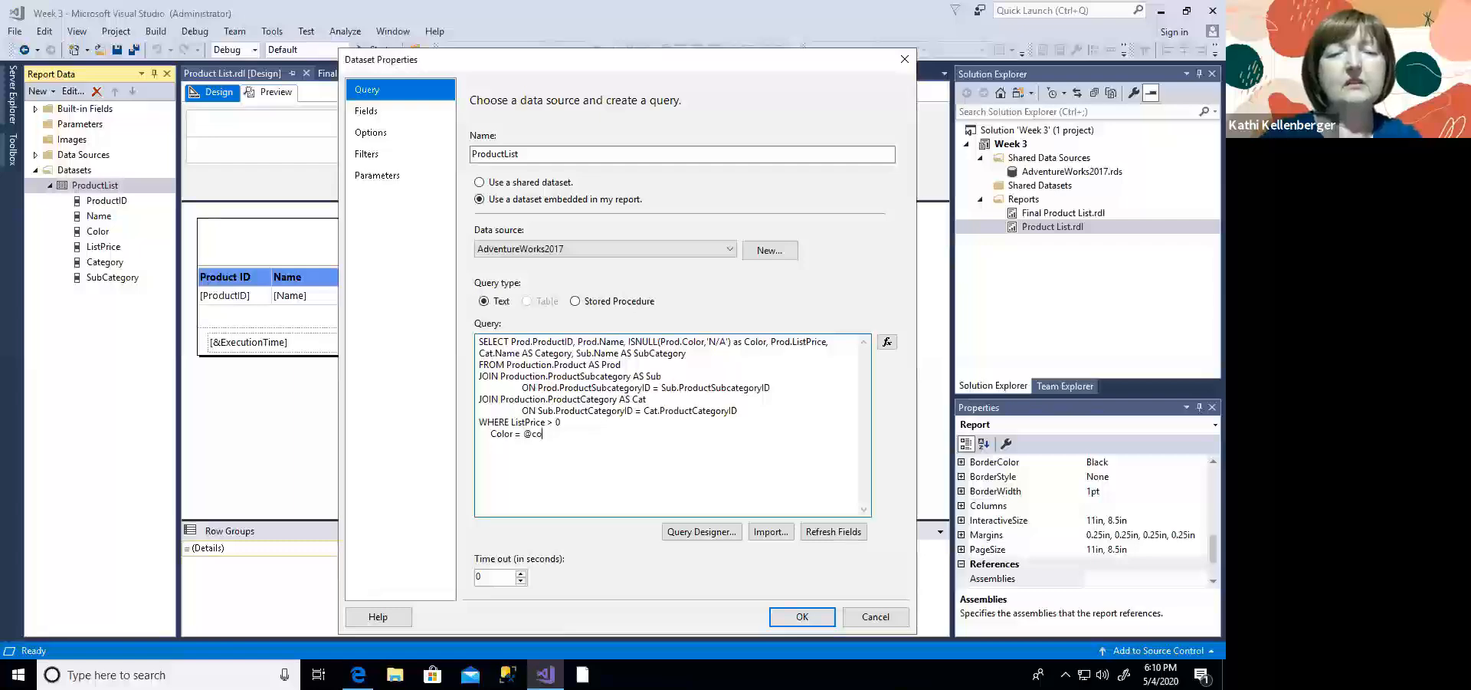
{"action": "left_click", "coordinate": [797, 622]}
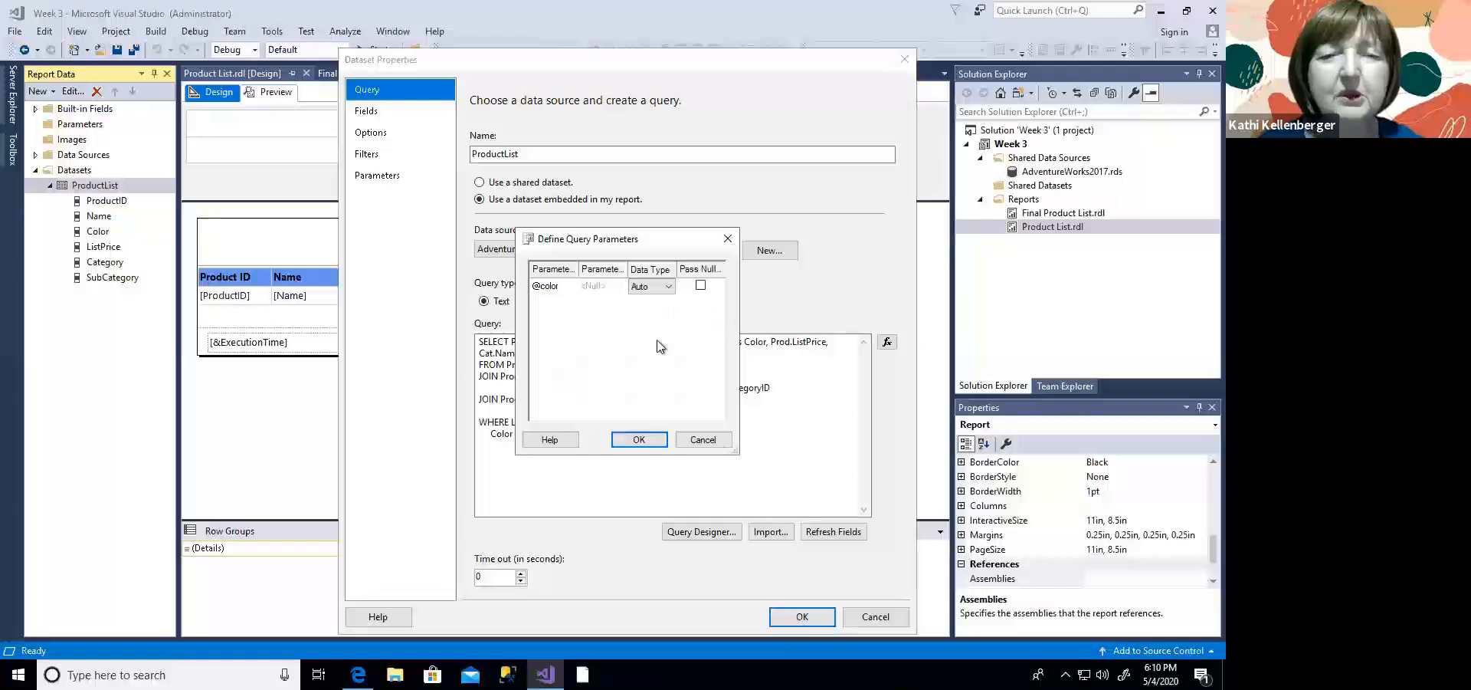
{"action": "left_click", "coordinate": [613, 287]}
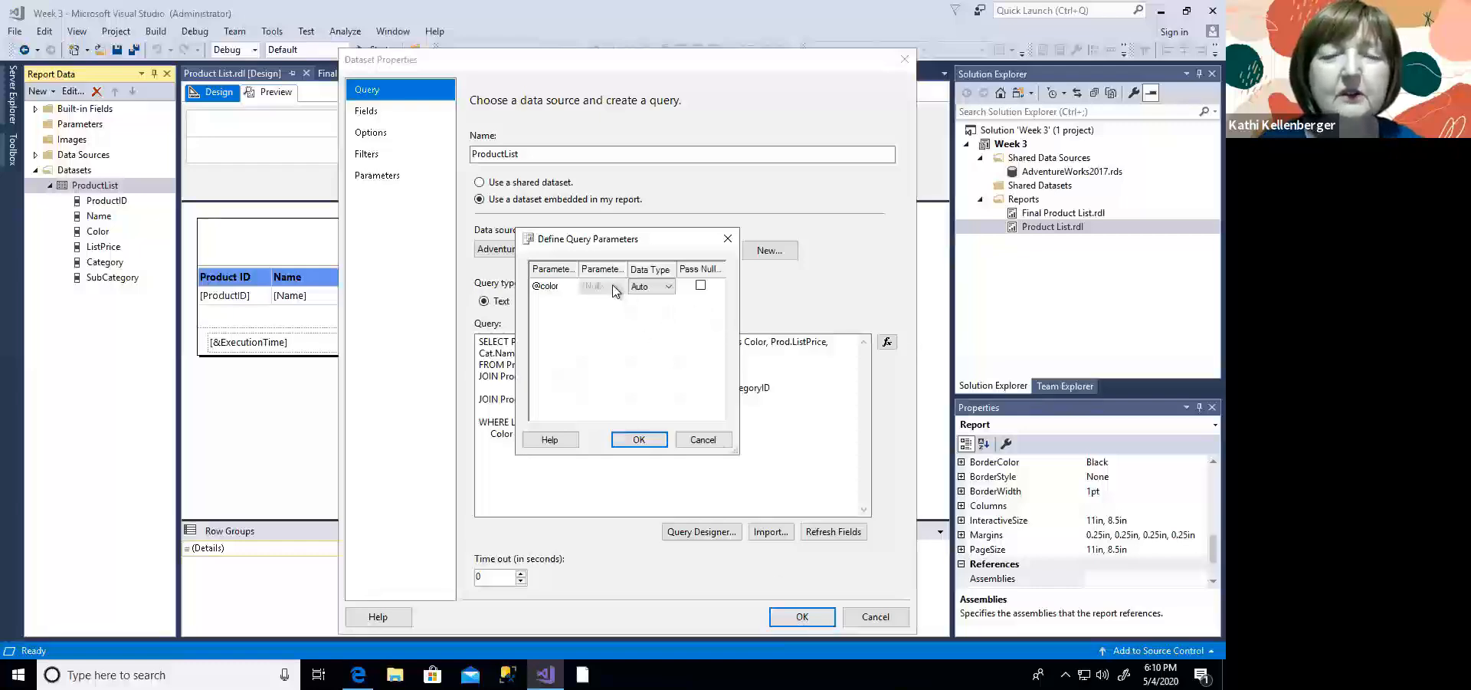
{"action": "left_click", "coordinate": [613, 288]}
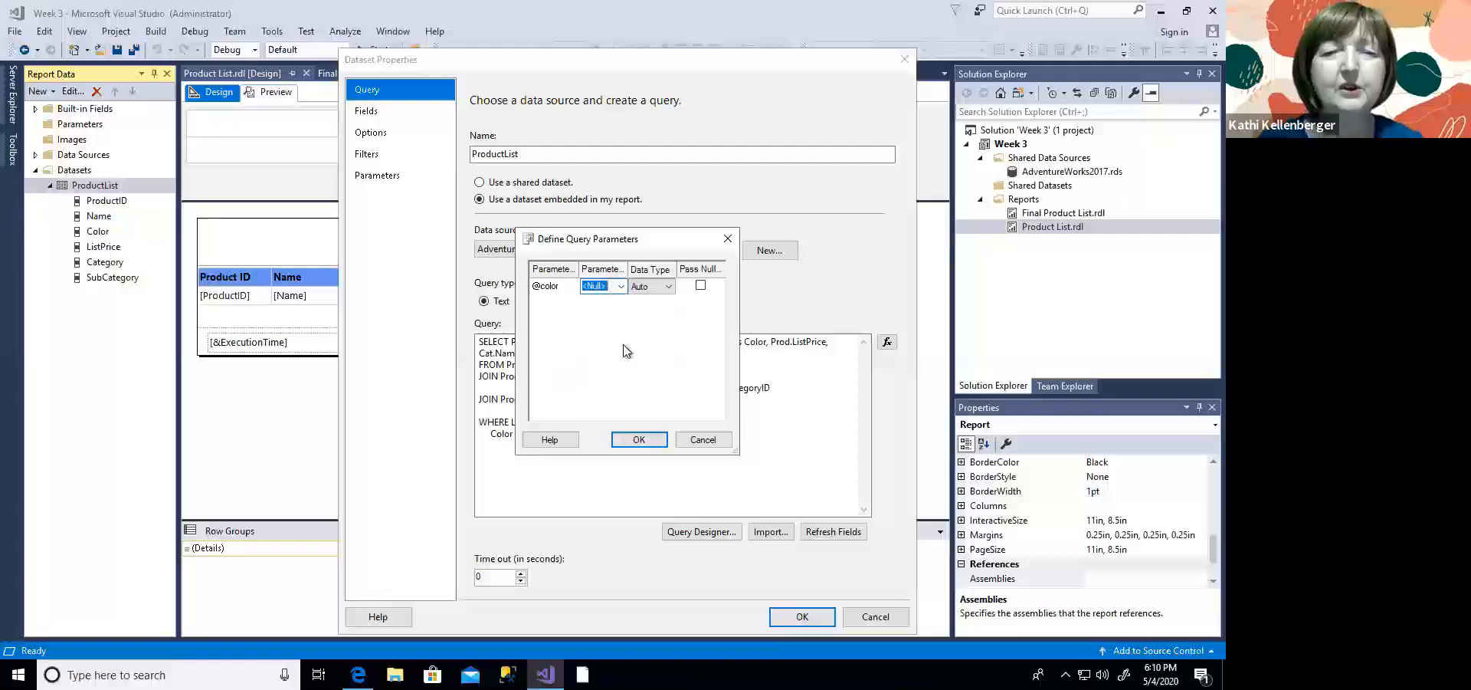
{"action": "type", "text": "blue"}
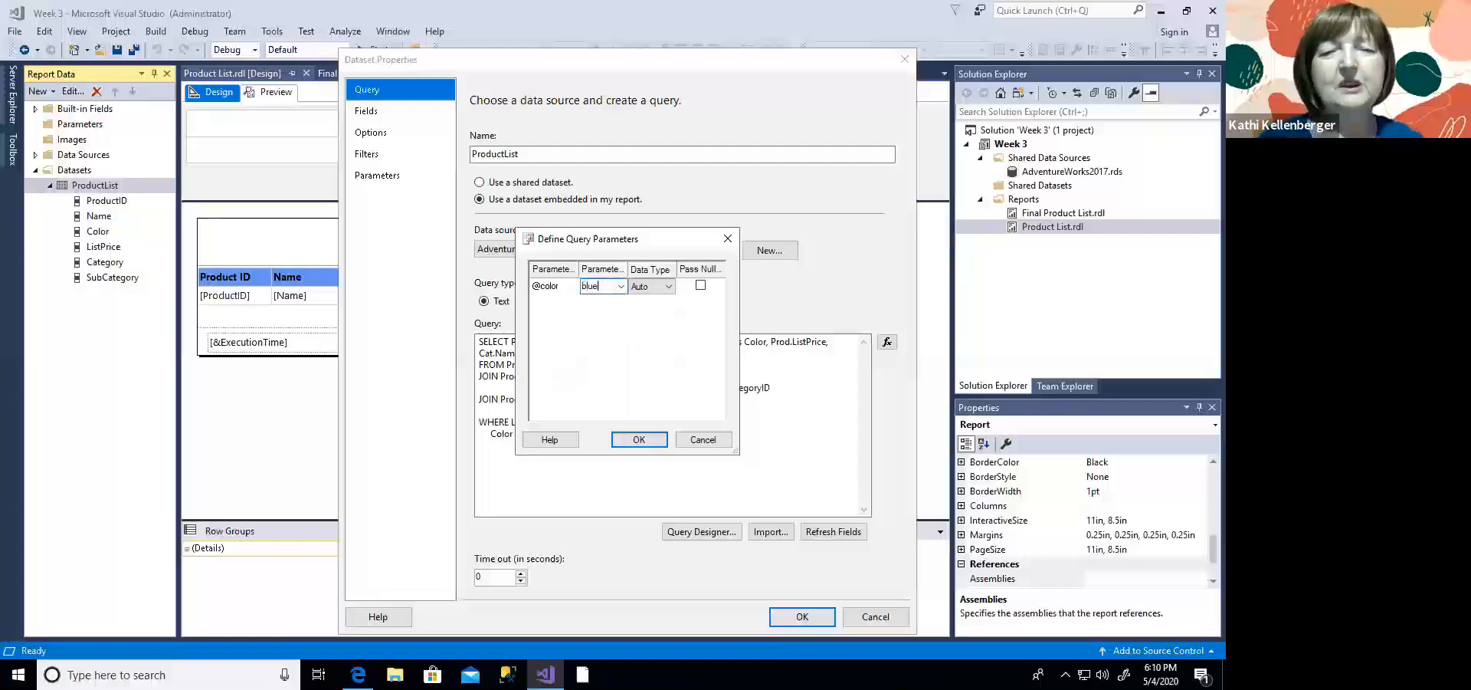
{"action": "left_click", "coordinate": [638, 439]}
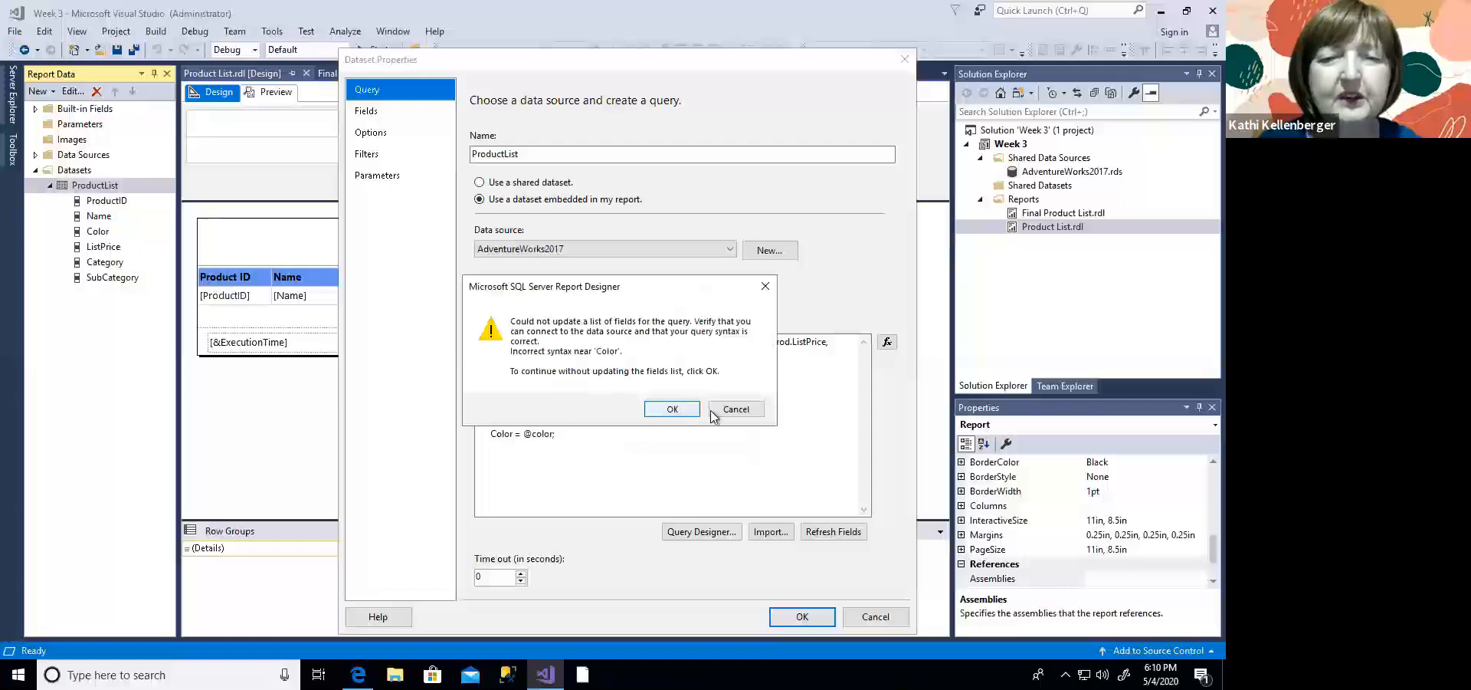
Step: Insert "and" before the Color condition in the ProductList query and save the dataset
{"action": "left_click", "coordinate": [734, 409]}
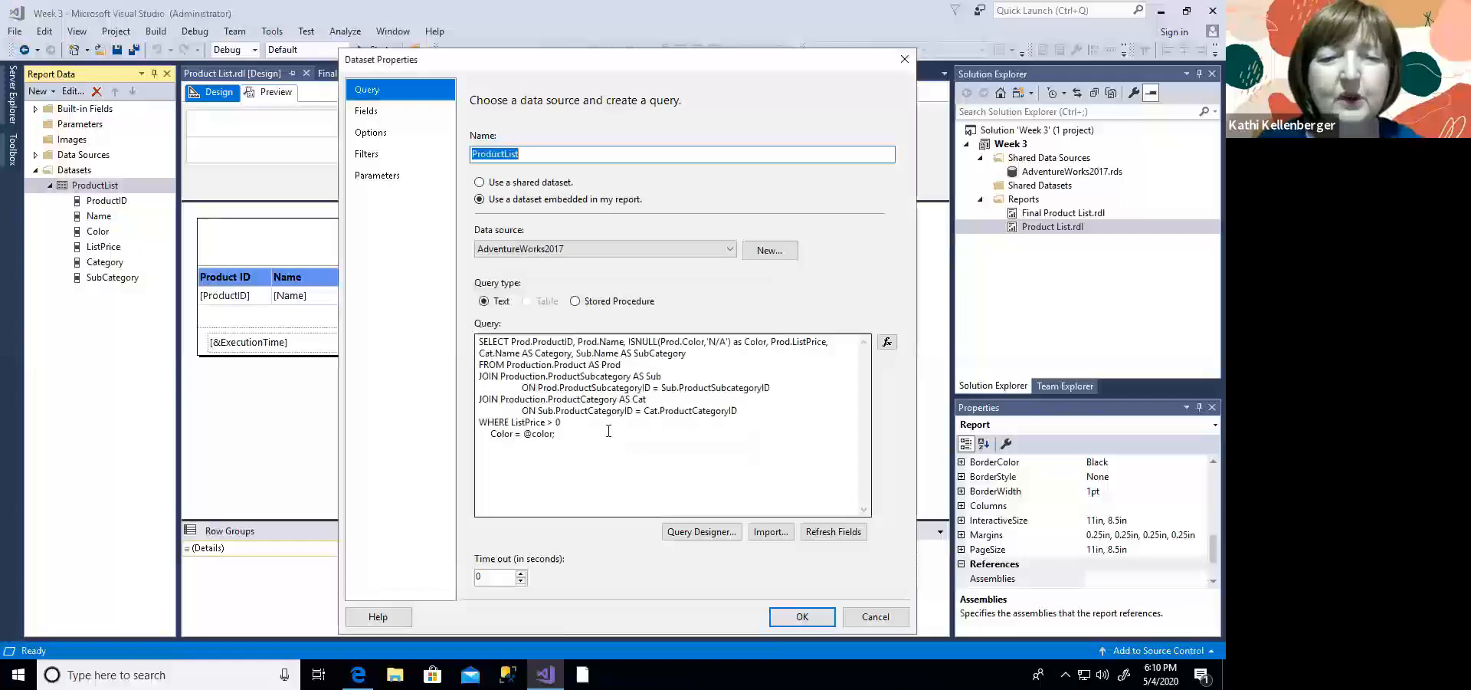
{"action": "left_click", "coordinate": [492, 434]}
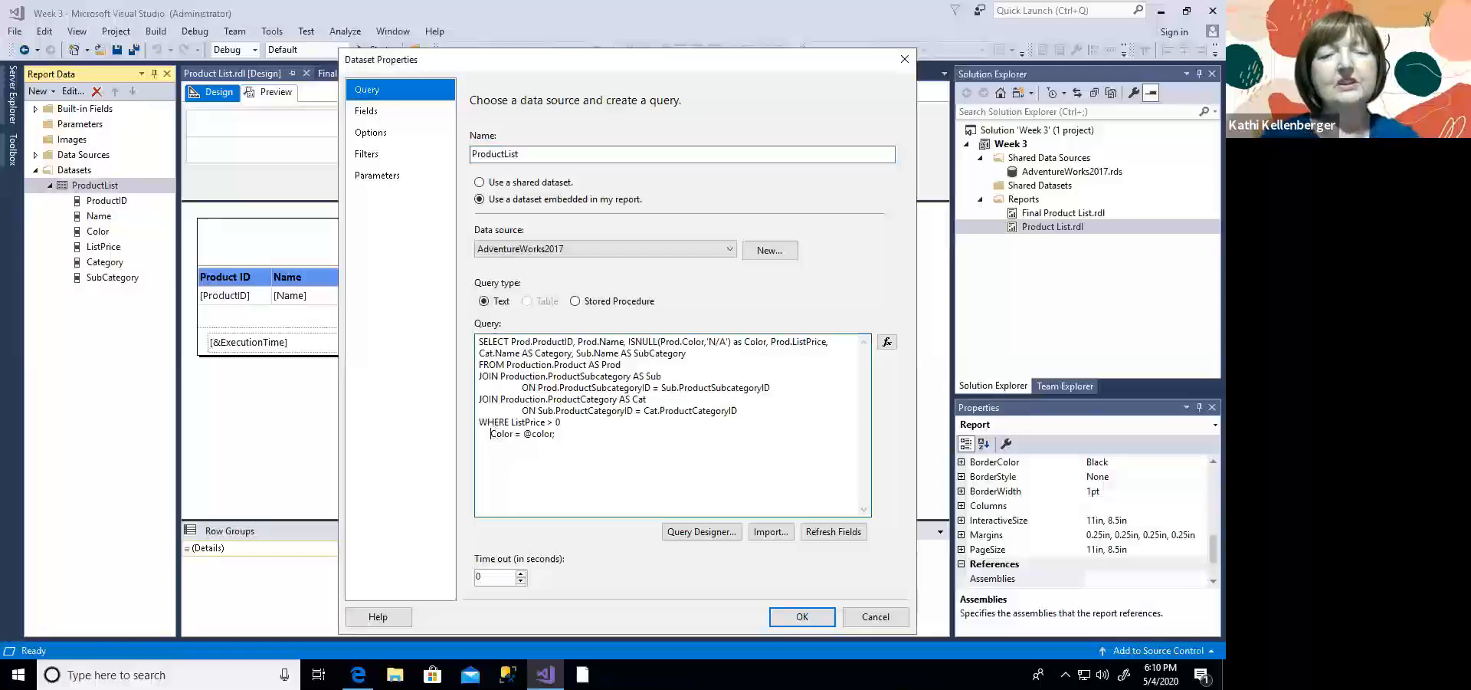
{"action": "type", "text": "and"}
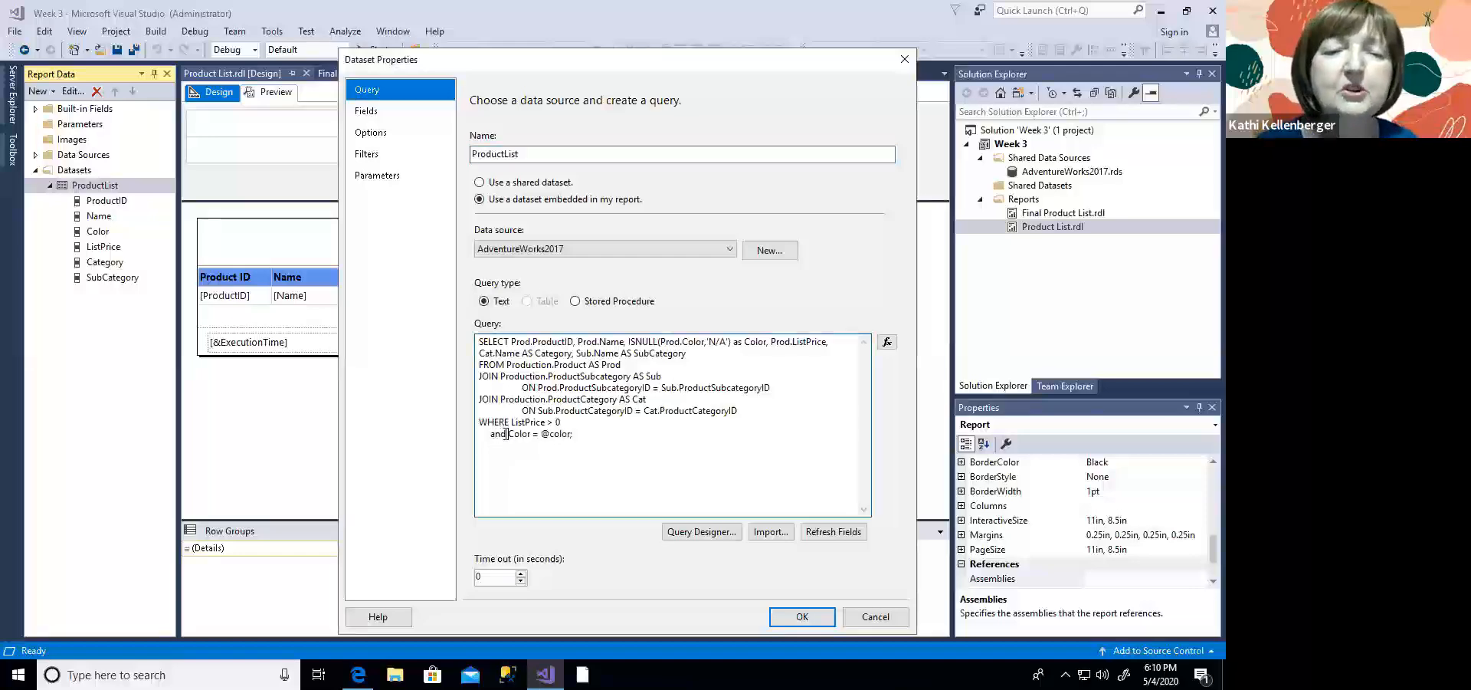
{"action": "left_click", "coordinate": [803, 617]}
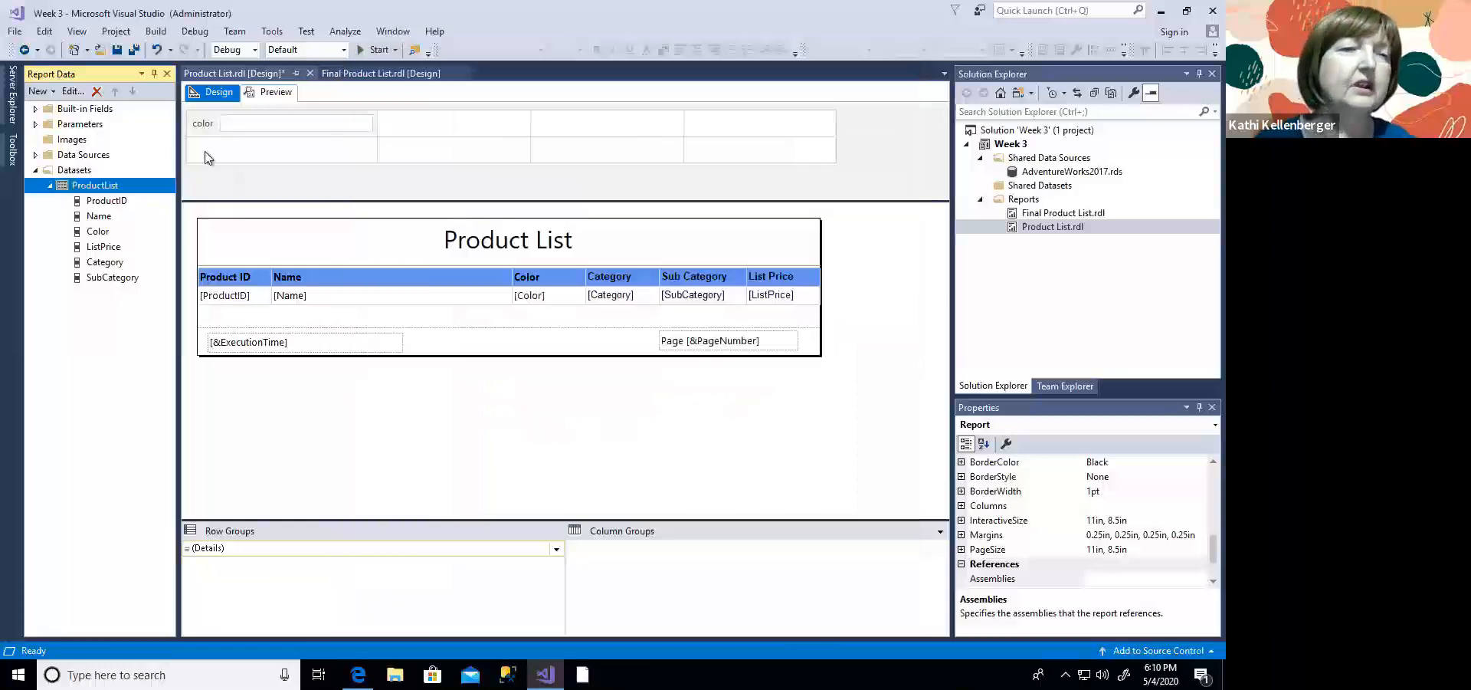
Step: Expand the report's parameters, underline the color parameter in red in the magnified view, and exit the zoom
{"action": "left_click", "coordinate": [34, 124]}
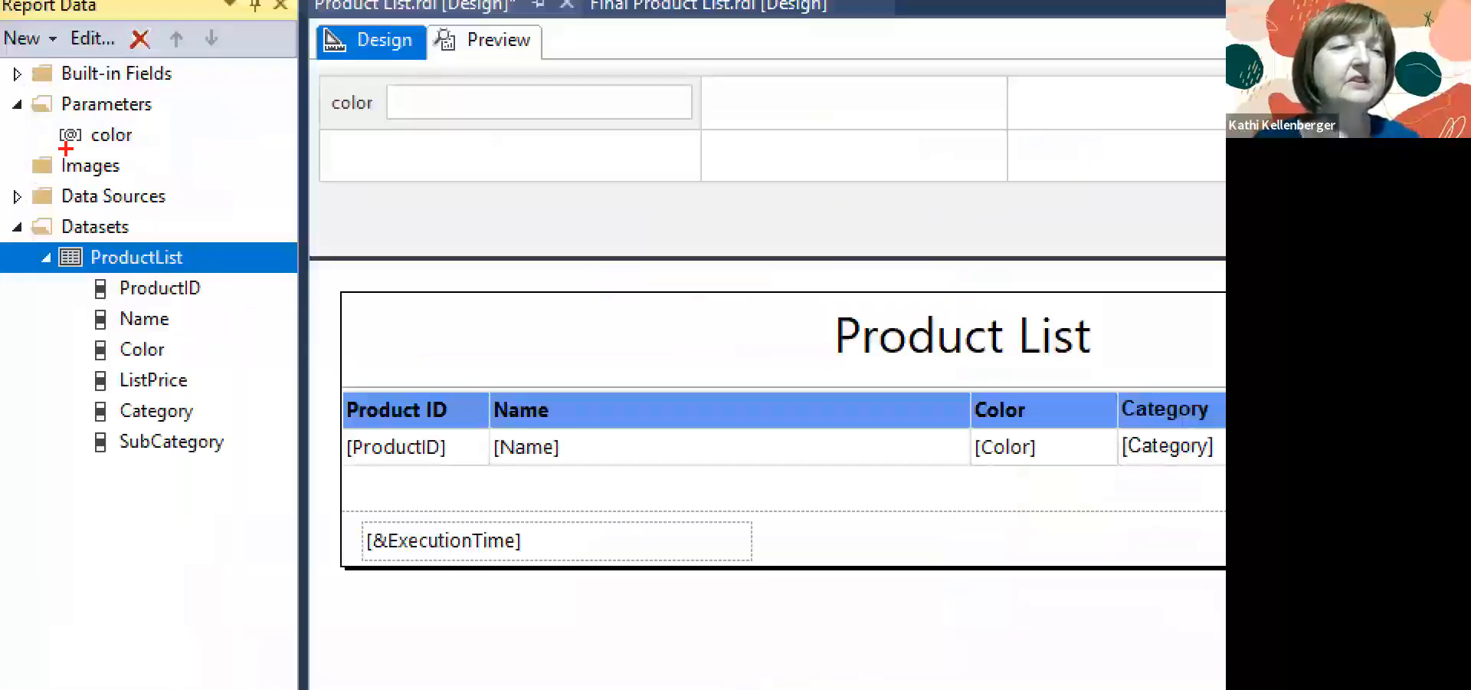
{"action": "left_click_drag", "start_coordinate": [64, 148], "coordinate": [135, 156]}
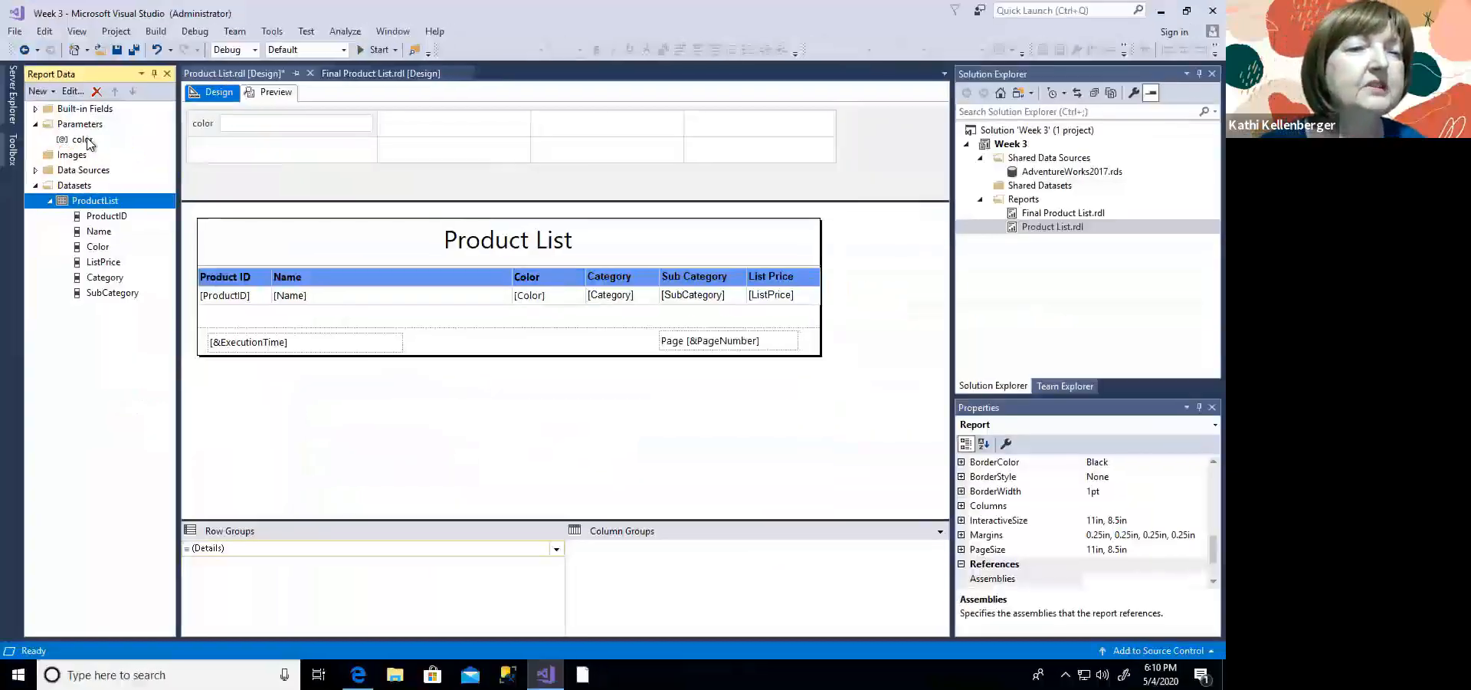
{"action": "left_click", "coordinate": [123, 143]}
Step: Open the properties of the color report parameter and set its prompt to "Select a color"
{"action": "double_click", "coordinate": [88, 143]}
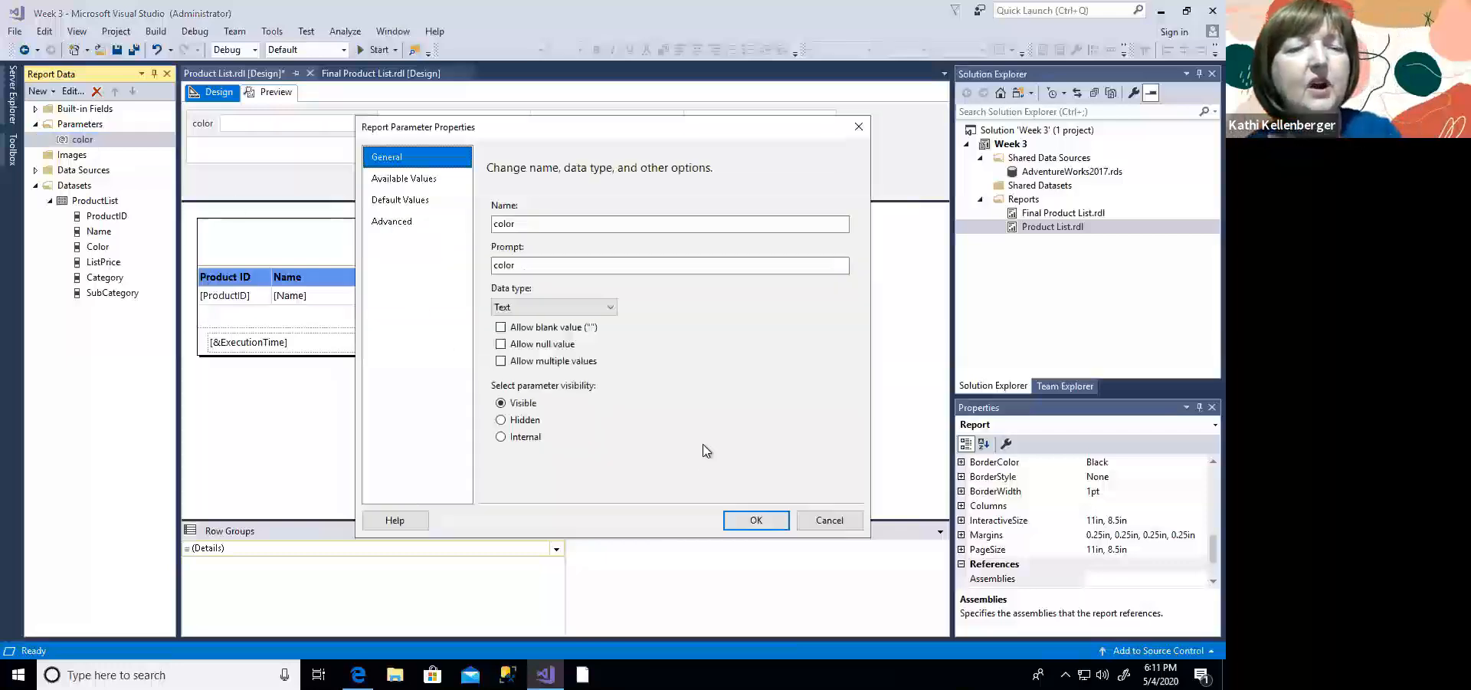
{"action": "left_click", "coordinate": [534, 222]}
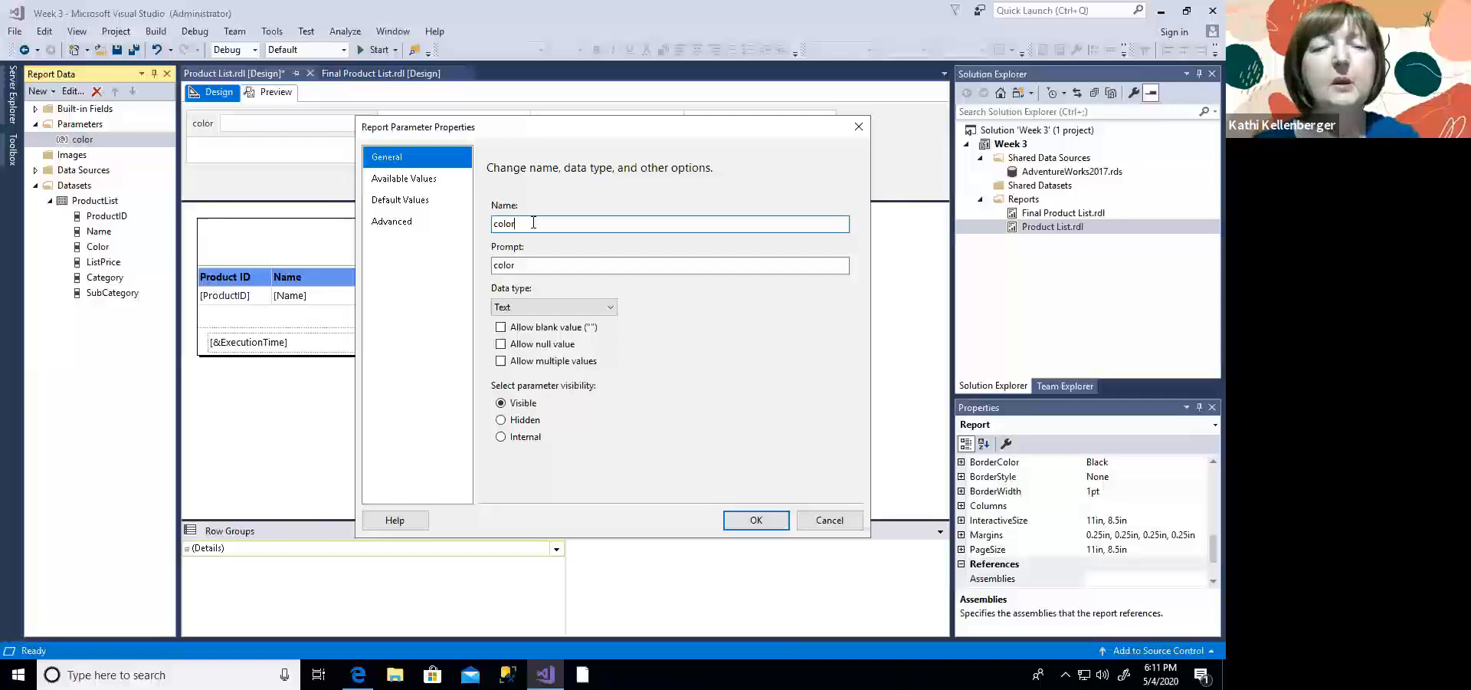
{"action": "left_click", "coordinate": [523, 263]}
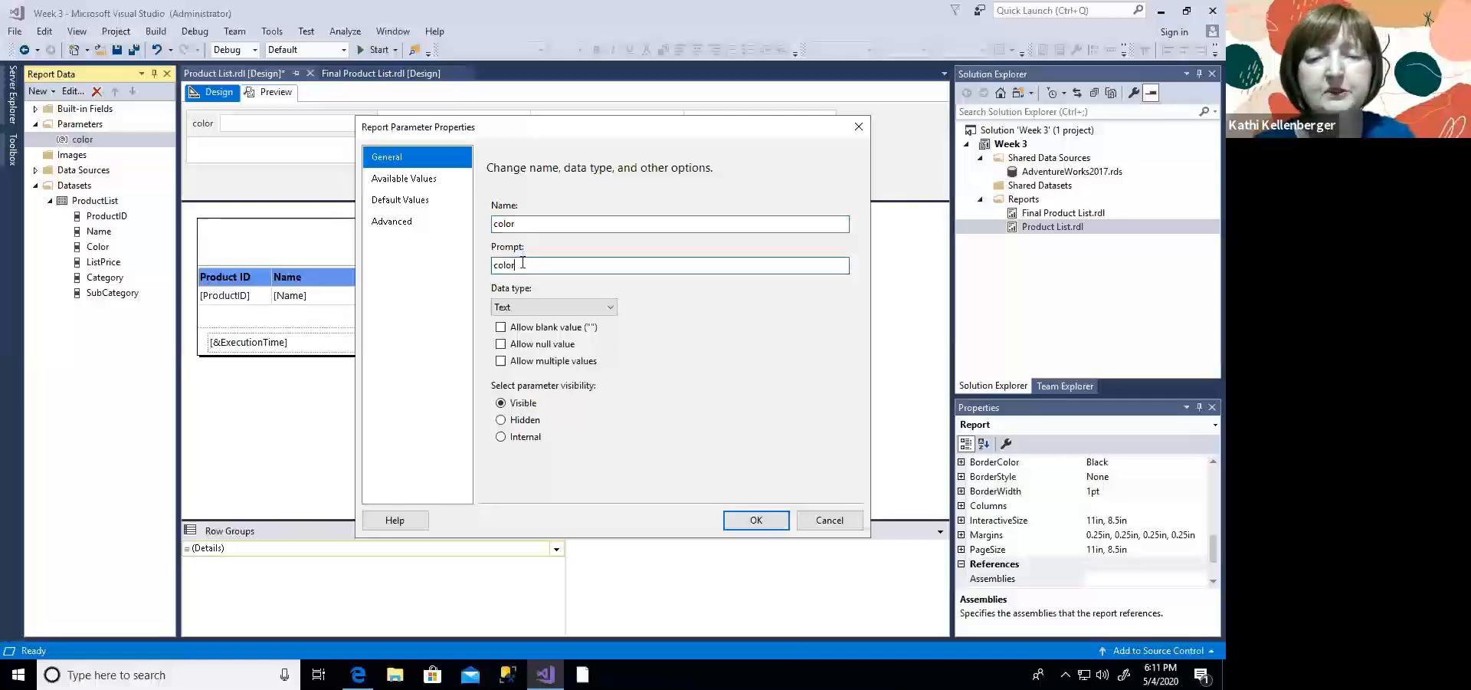
{"action": "key", "text": "BackSpace"}
{"action": "key", "text": "BackSpace"}
{"action": "key", "text": "BackSpace"}
{"action": "key", "text": "BackSpace"}
{"action": "key", "text": "BackSpace"}
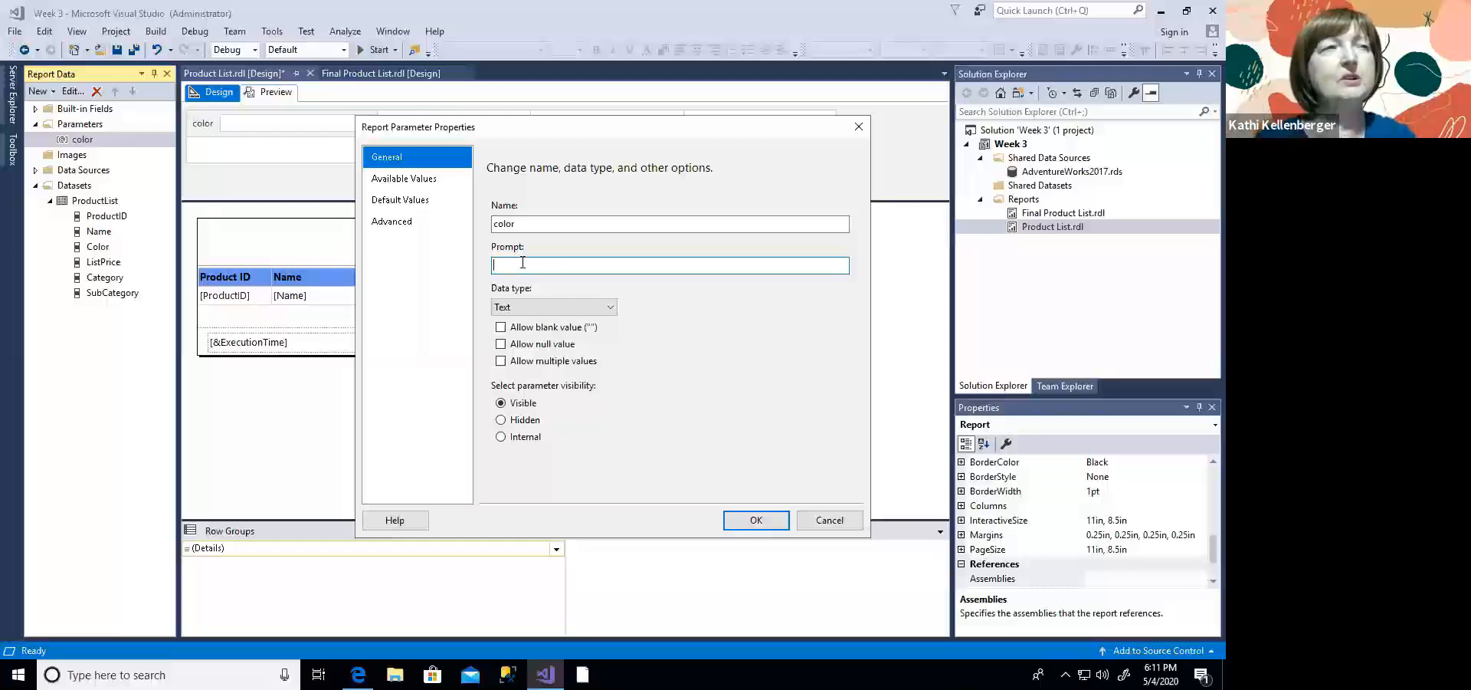
{"action": "type", "text": "Select a"}
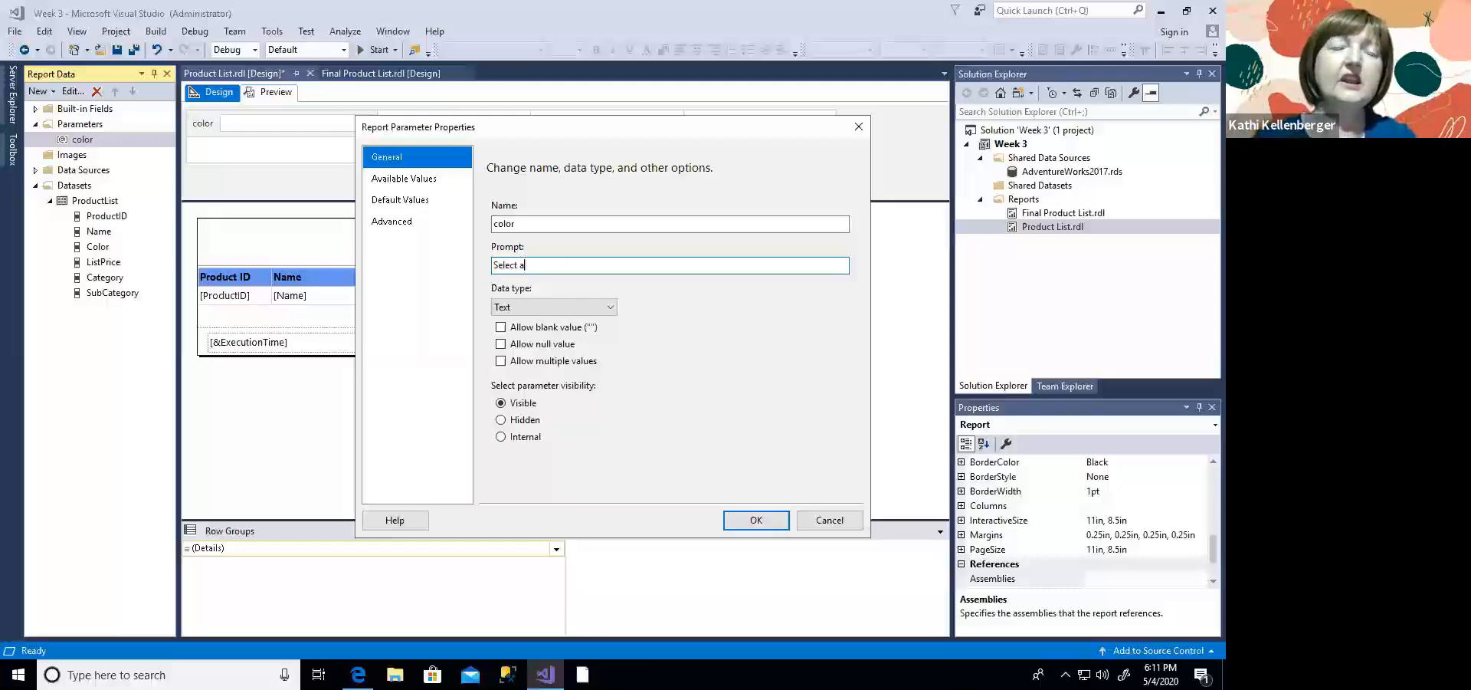
{"action": "type", "text": " color"}
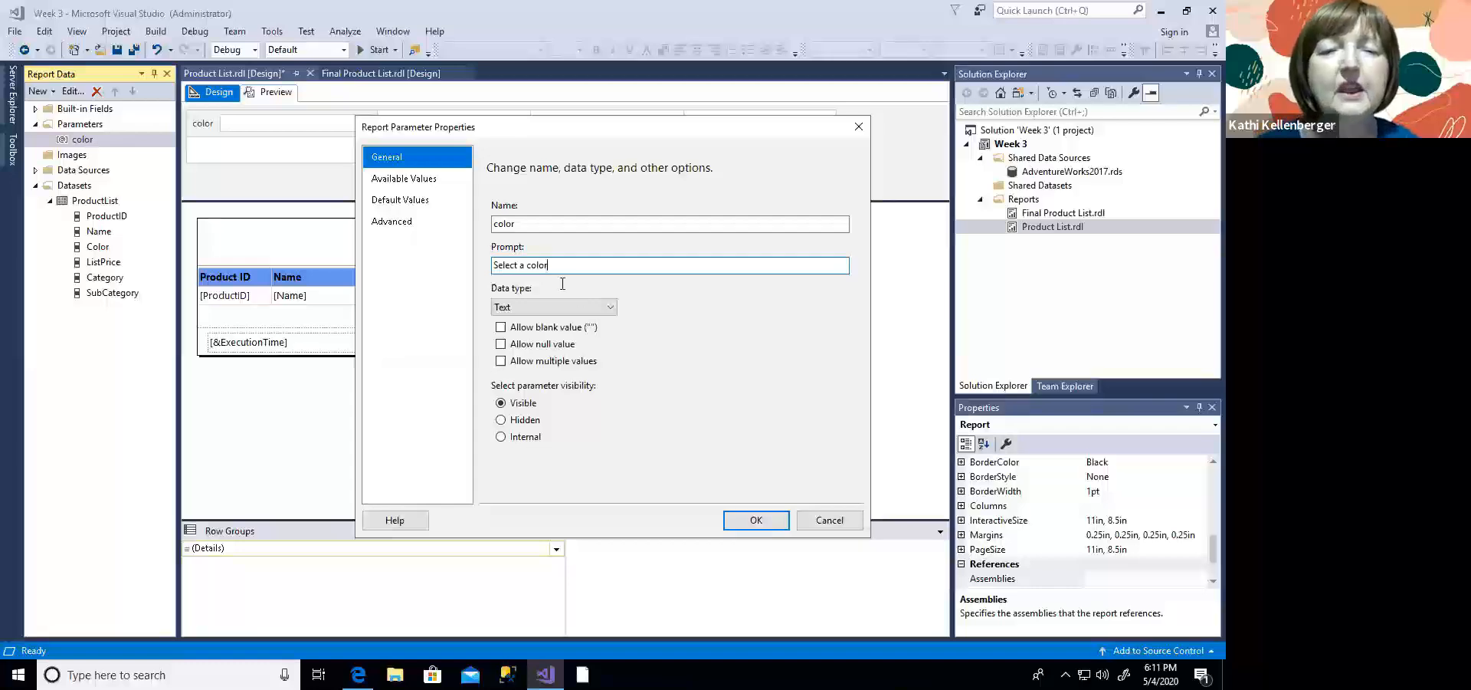
Step: Try Date/Time as the color parameter's data type and restore it to Text
{"action": "left_click", "coordinate": [610, 308]}
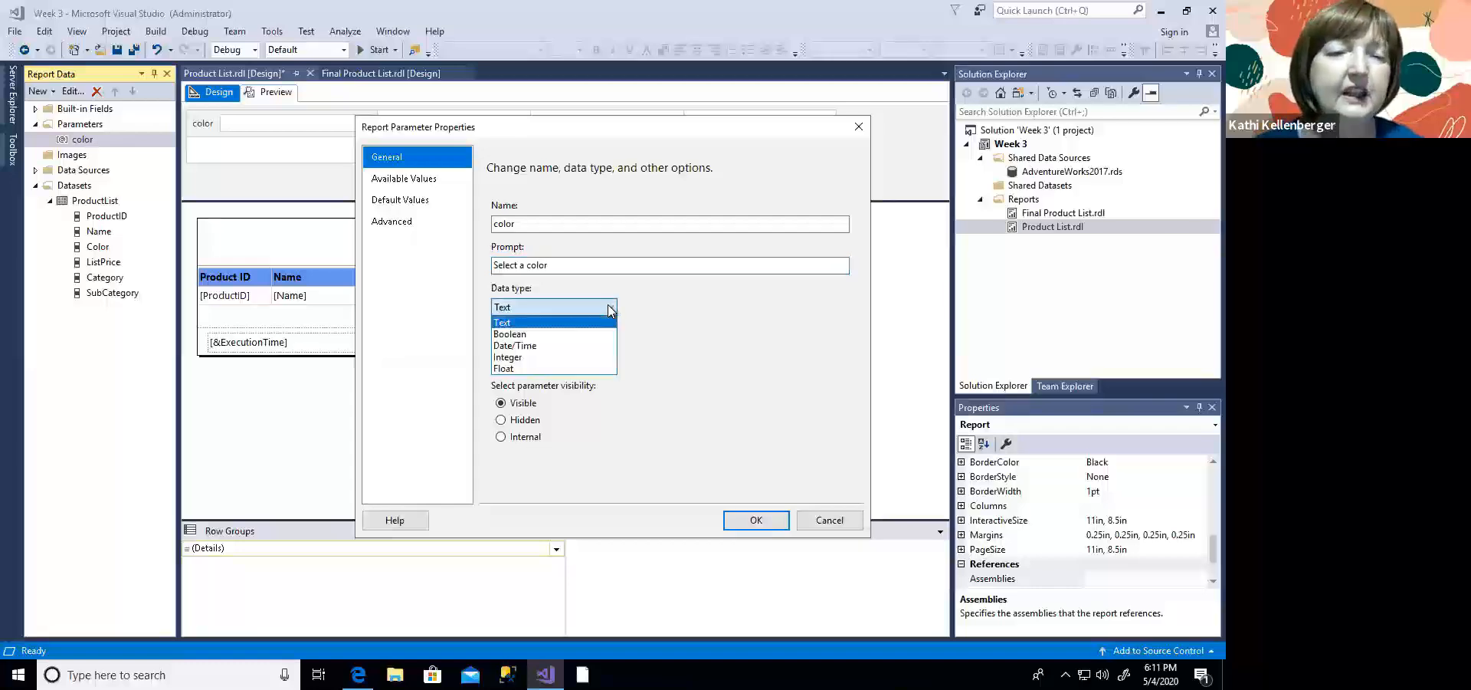
{"action": "left_click", "coordinate": [539, 345]}
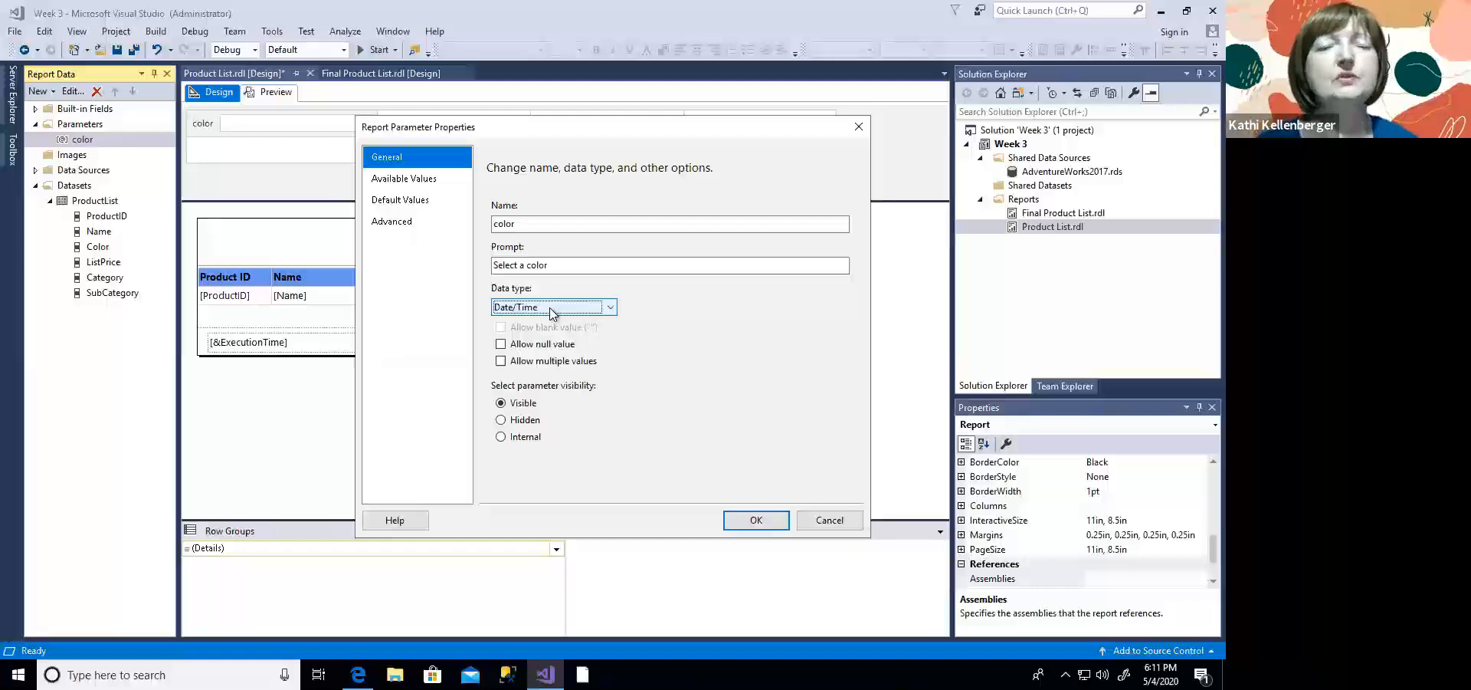
{"action": "left_click", "coordinate": [612, 308]}
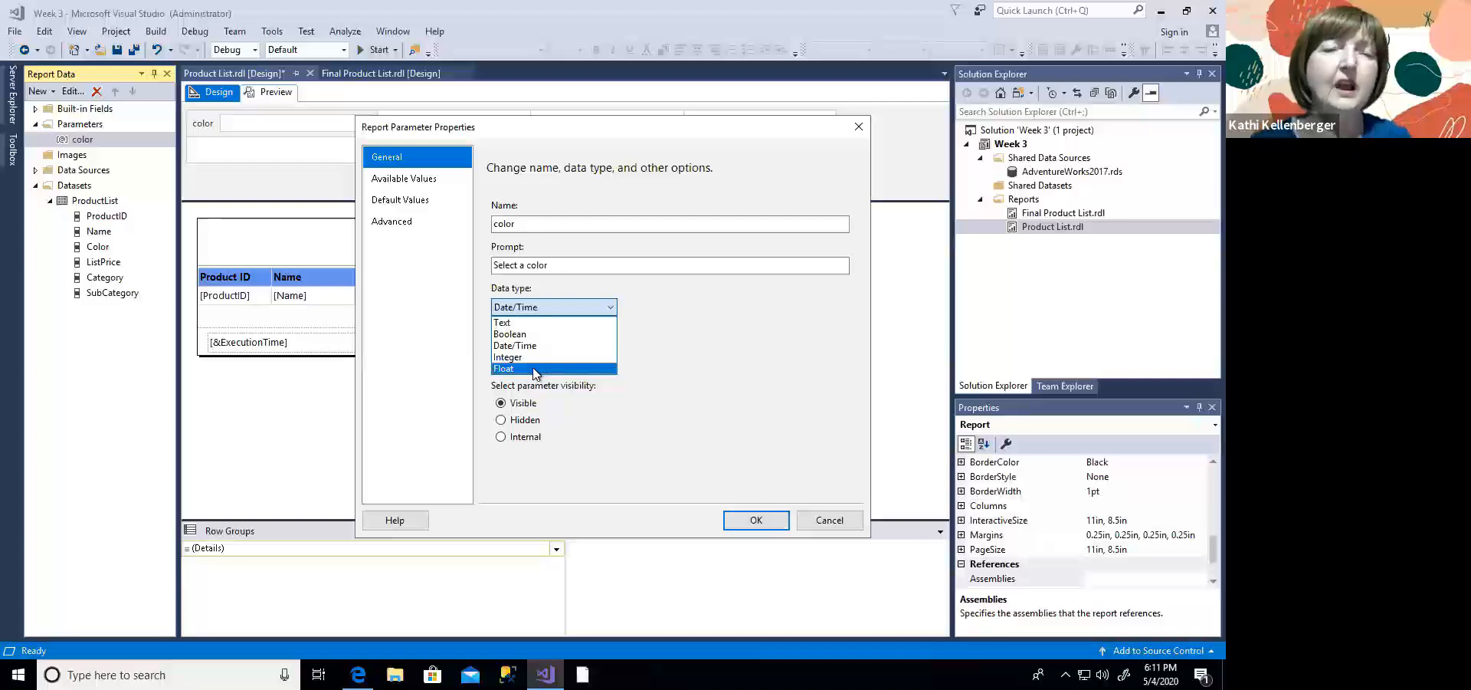
{"action": "left_click", "coordinate": [533, 323]}
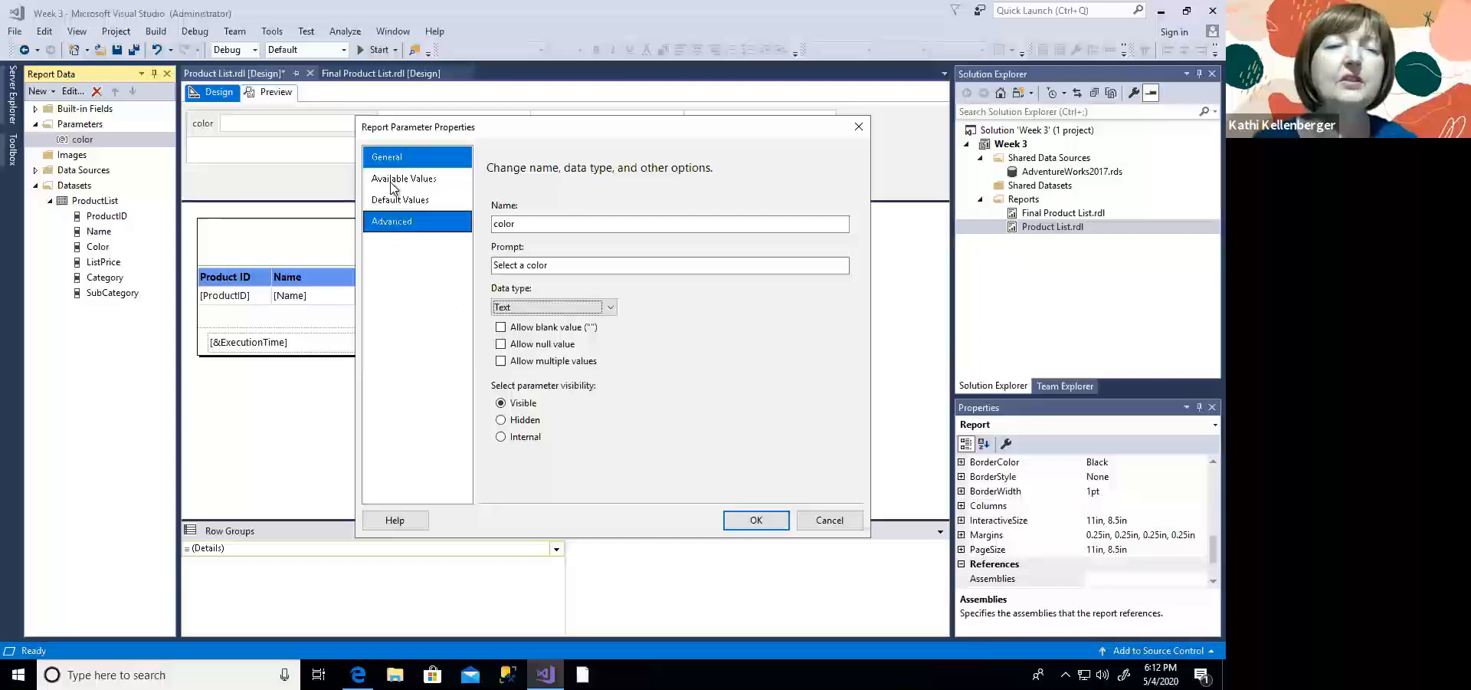
Step: Save the color parameter's properties and underline the "Select a color" prompt in red in the magnified view
{"action": "left_click", "coordinate": [754, 525]}
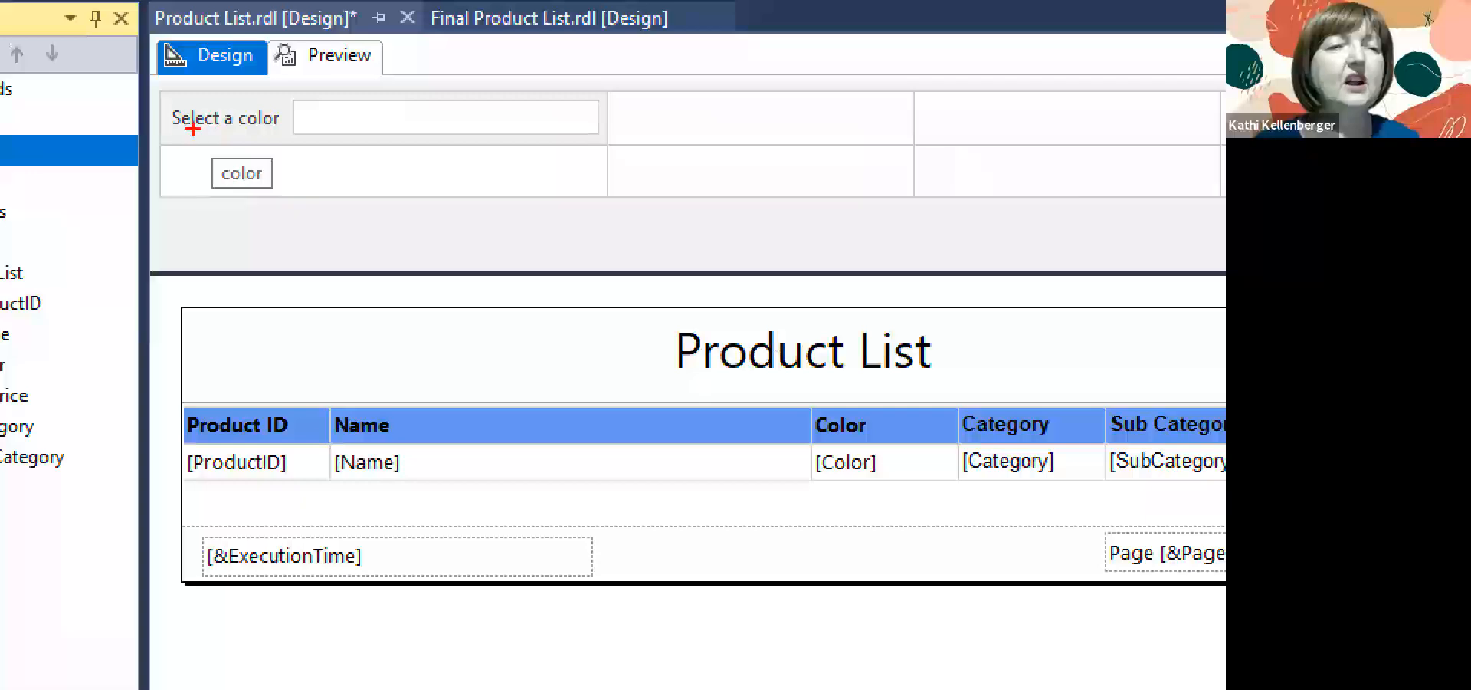
{"action": "left_click_drag", "start_coordinate": [177, 137], "coordinate": [279, 135]}
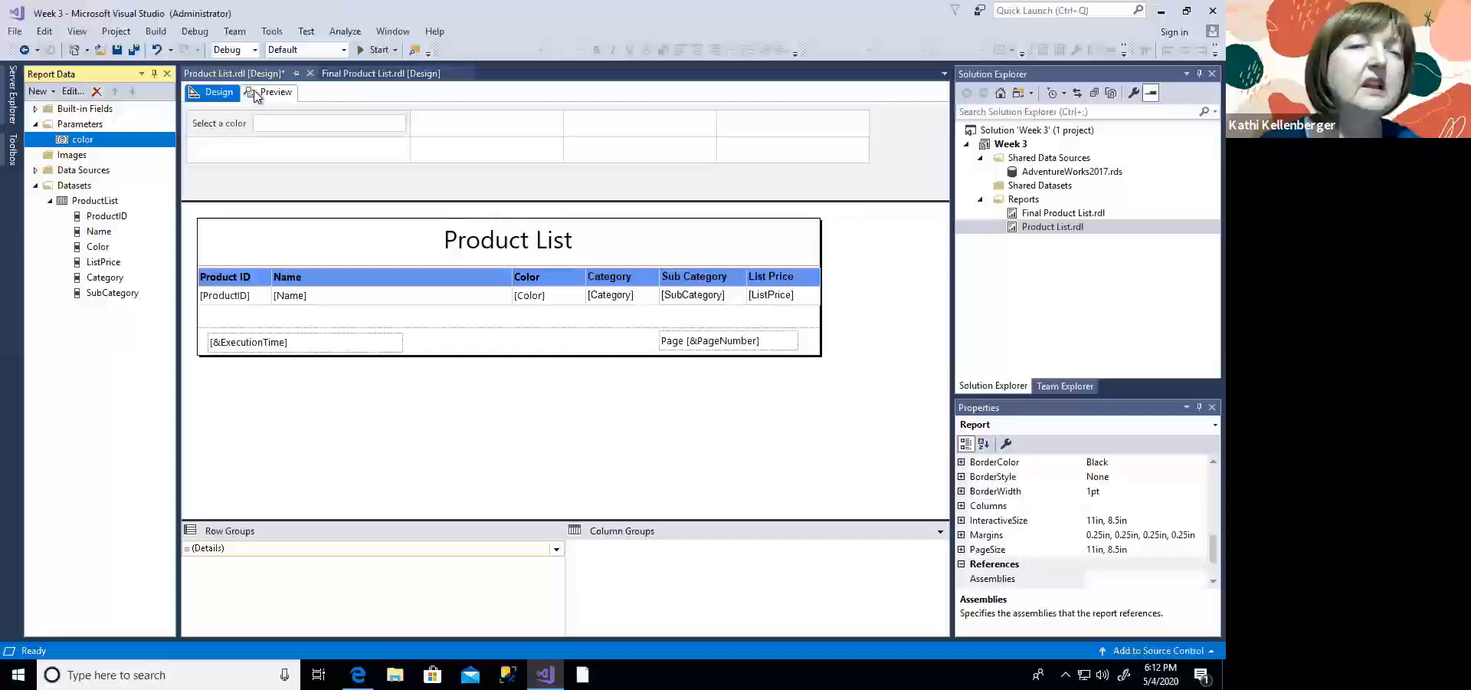
Step: Preview the Product List report with Blue as the color and look through the listed products
{"action": "left_click", "coordinate": [330, 55]}
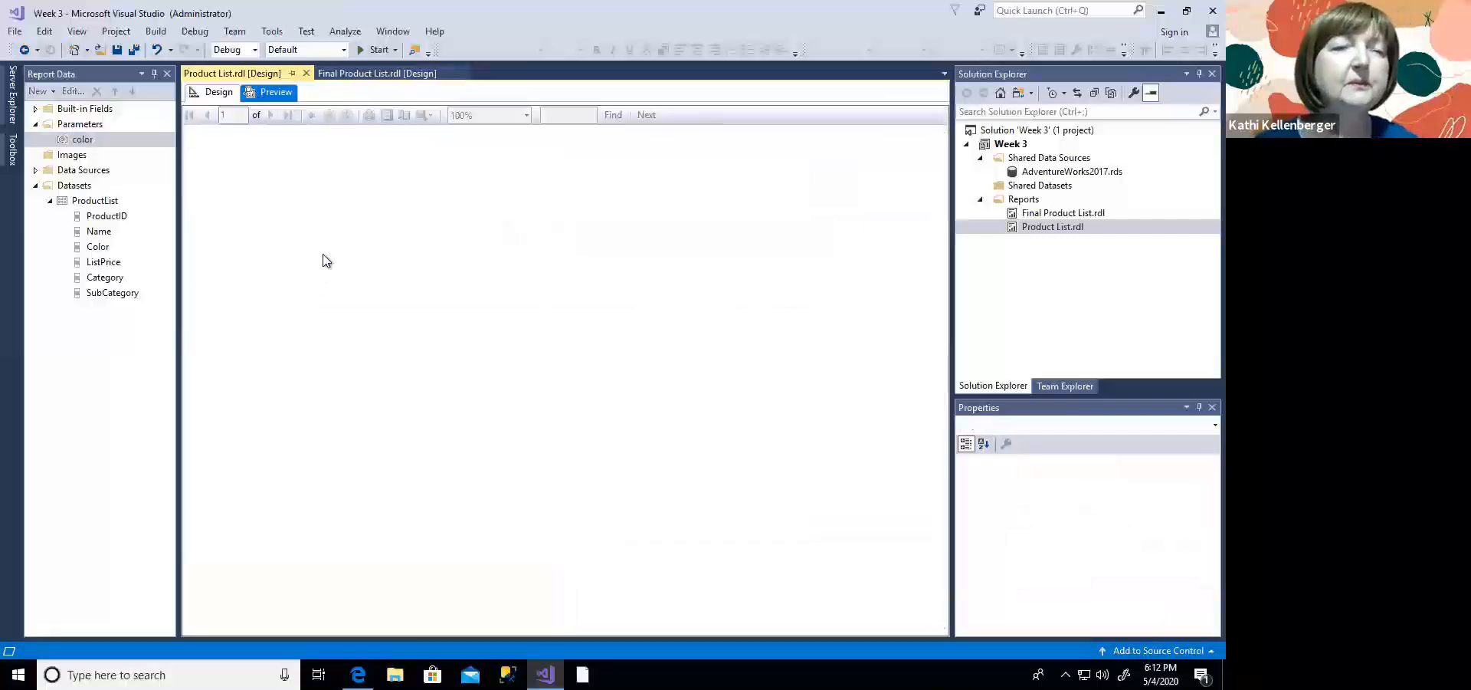
{"action": "left_click", "coordinate": [329, 118]}
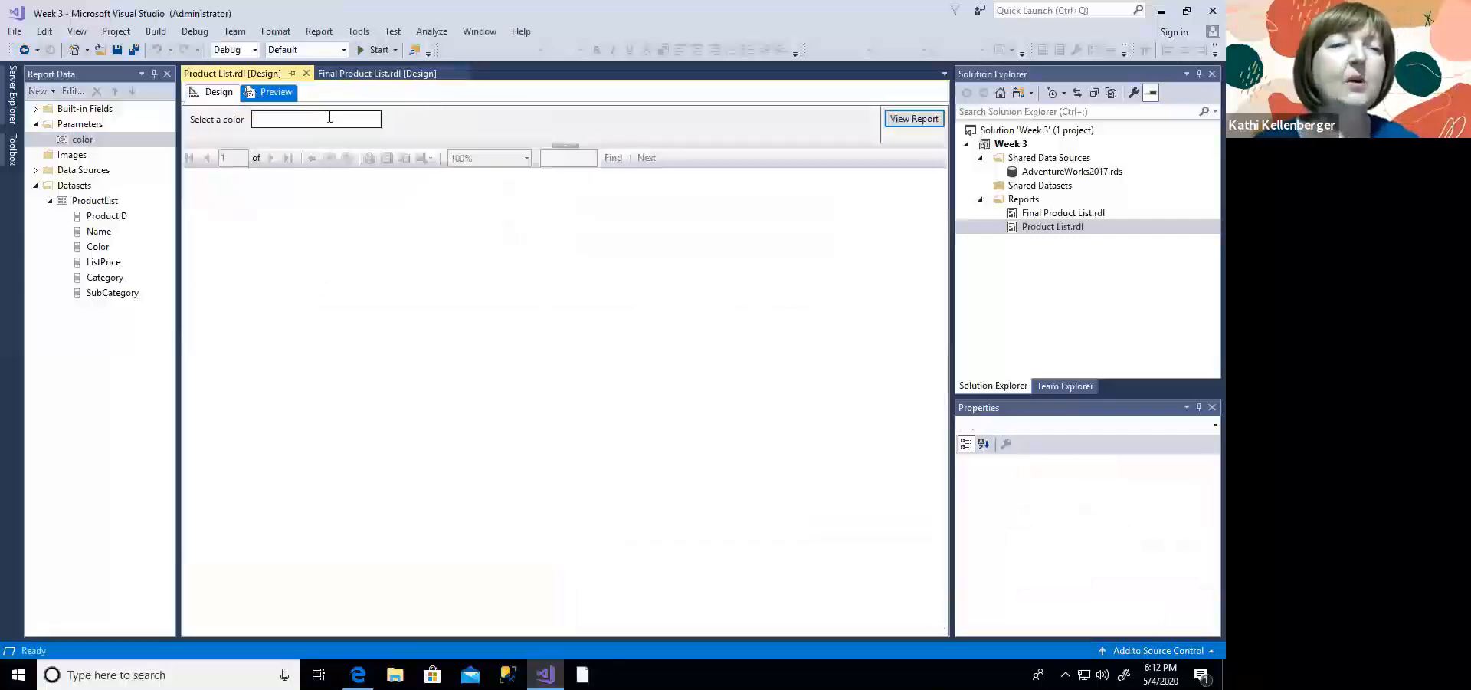
{"action": "type", "text": "Blue"}
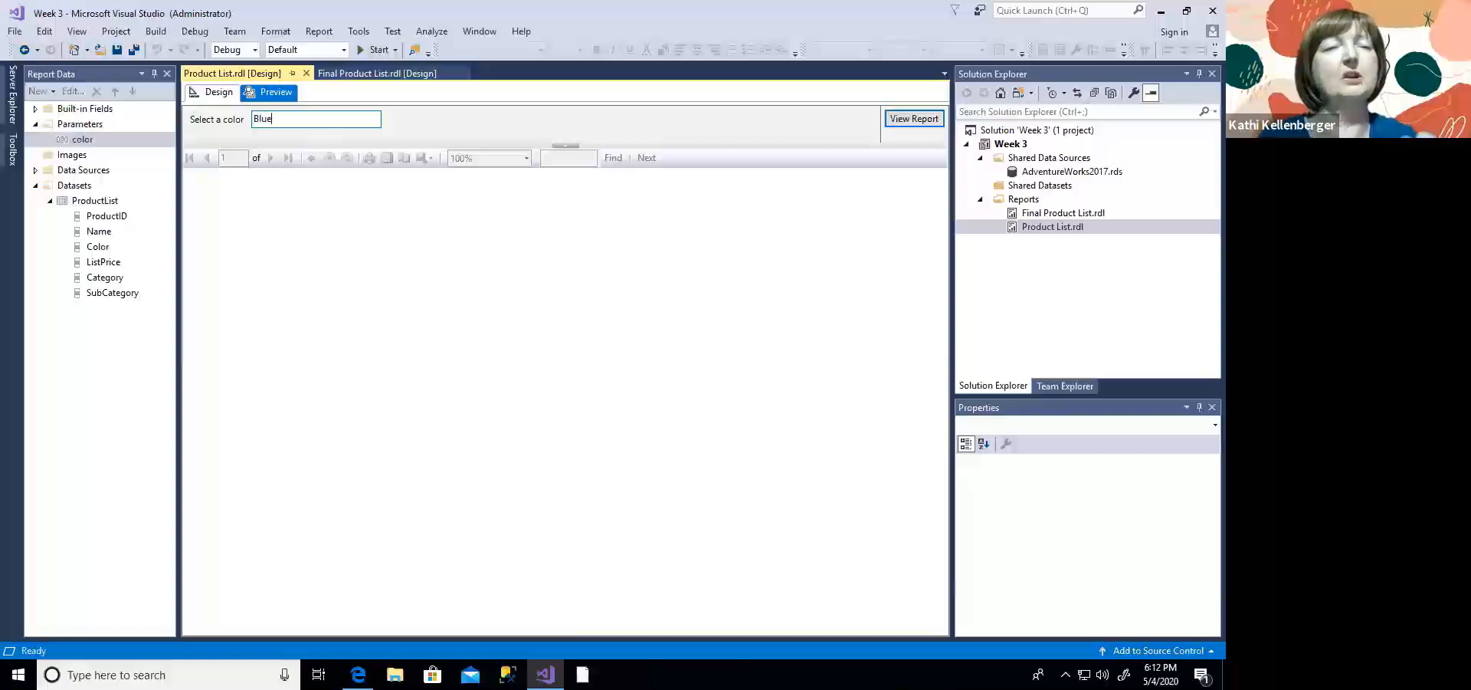
{"action": "left_click", "coordinate": [909, 120]}
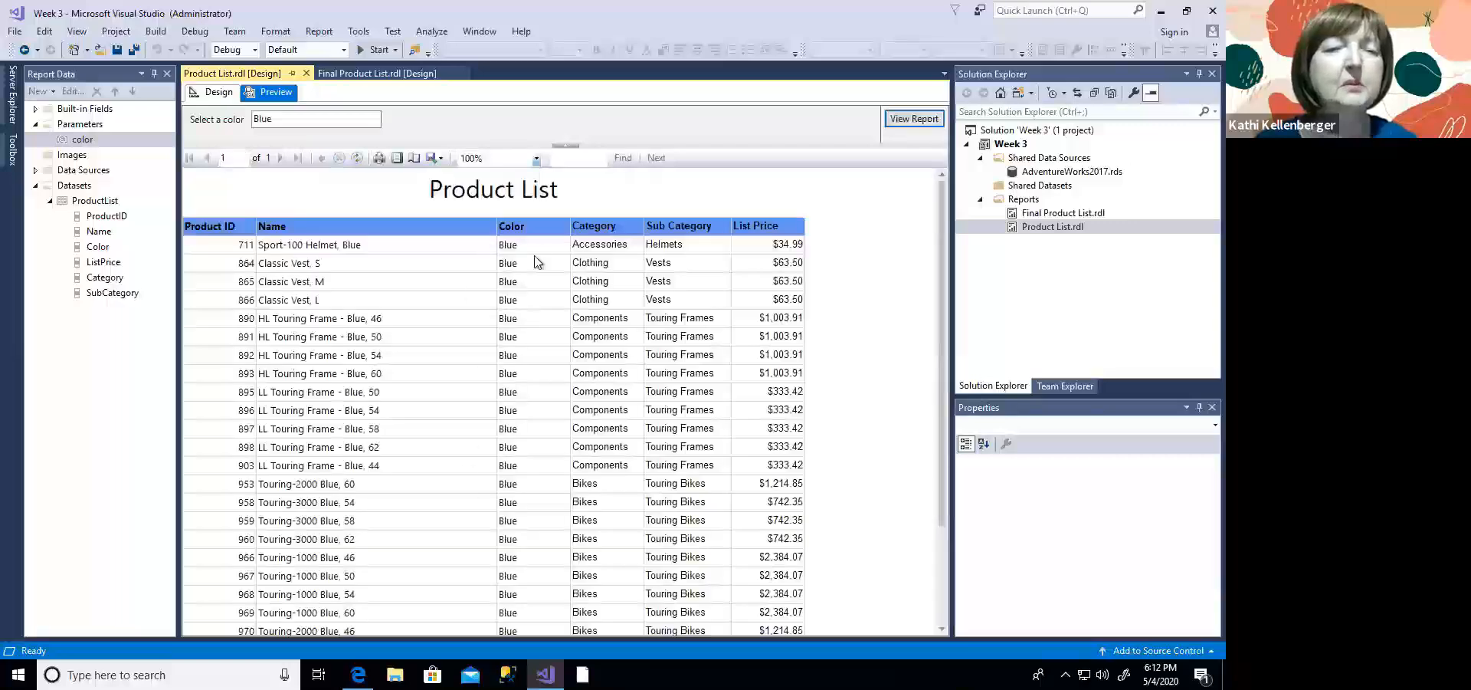
{"action": "scroll", "coordinate": [534, 452], "scroll_direction": "down", "scroll_amount": 5}
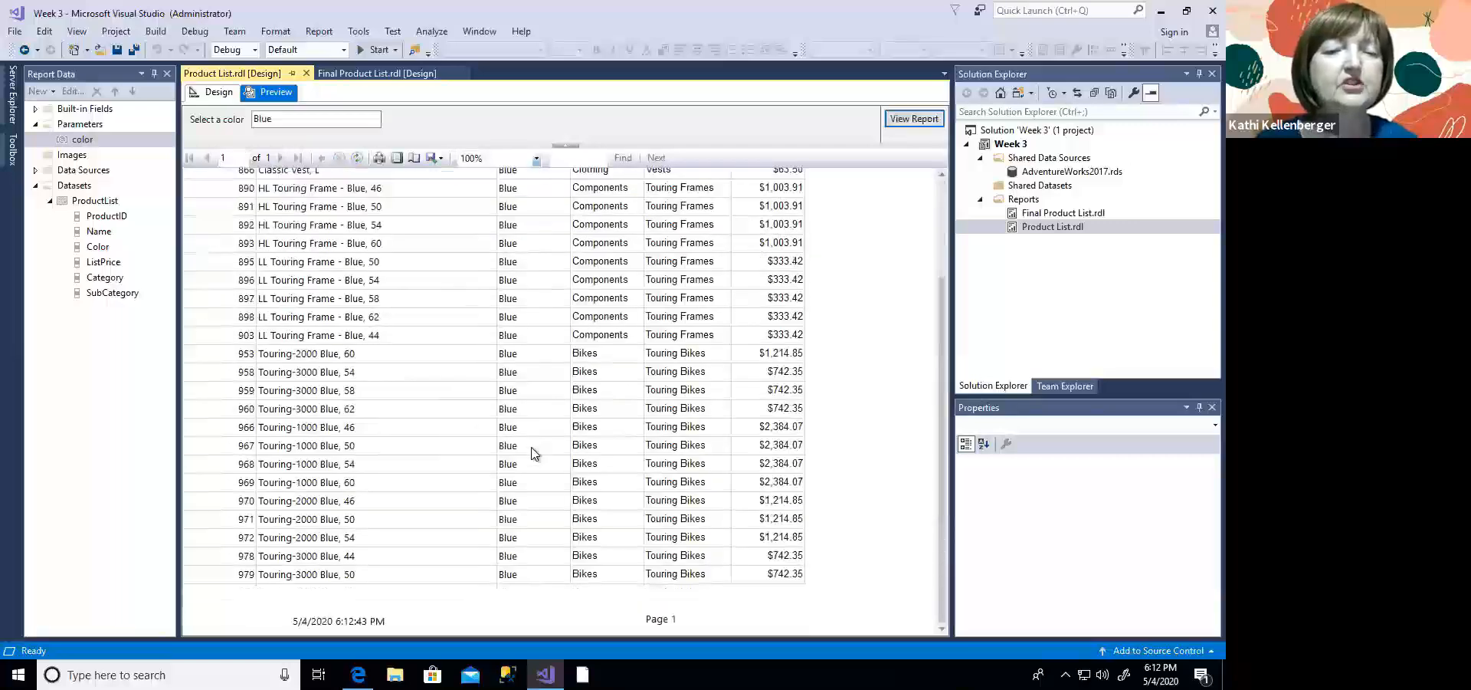
{"action": "scroll", "coordinate": [534, 452], "scroll_direction": "up", "scroll_amount": 5}
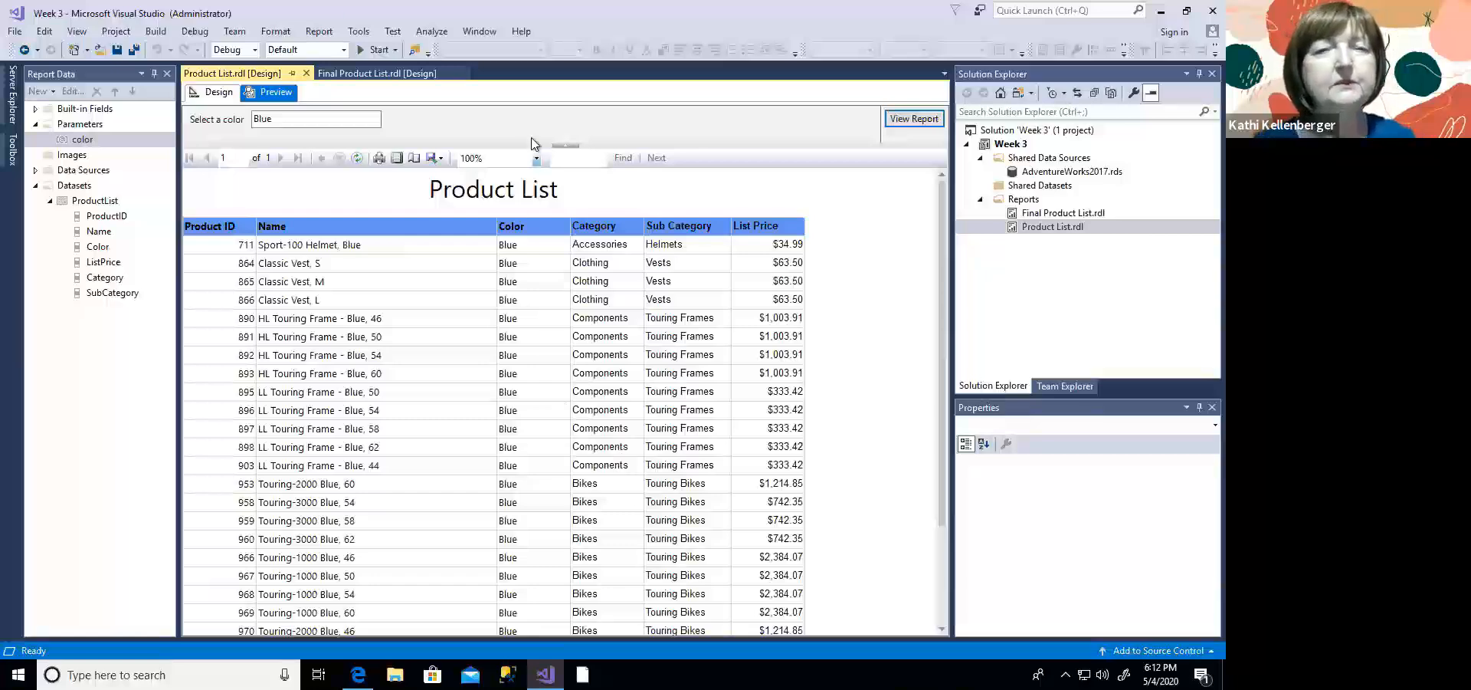
Step: Switch to the PowerPoint presentation, start the slide show, and show the "Default parameters" slide
{"action": "mouse_move", "coordinate": [449, 34]}
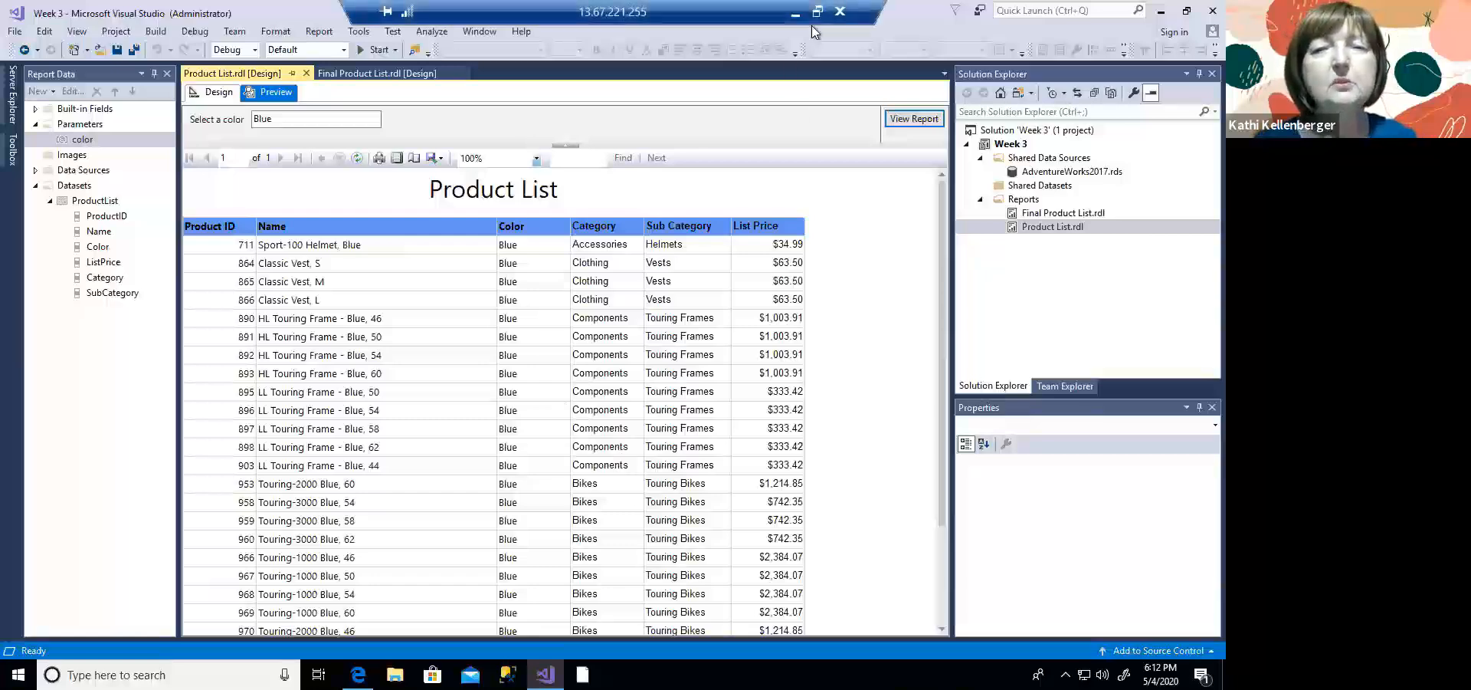
{"action": "left_click", "coordinate": [795, 13]}
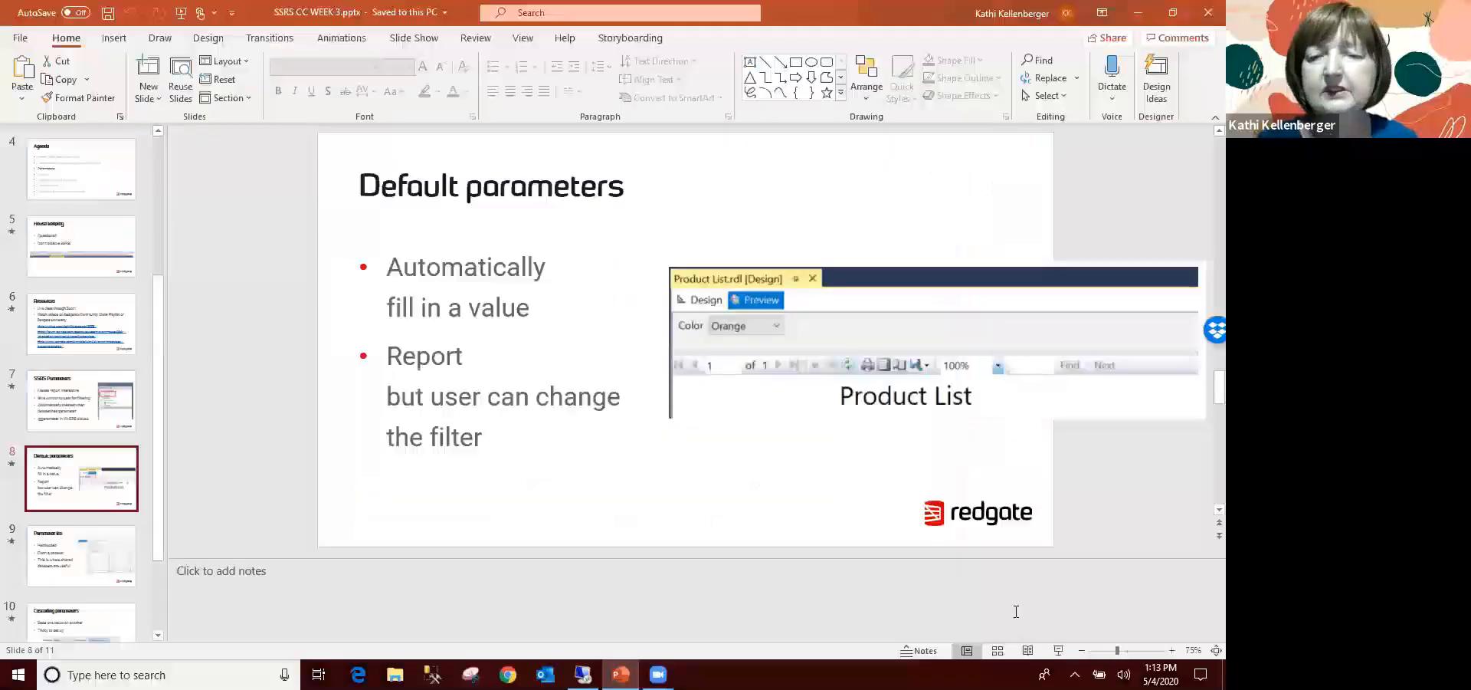
{"action": "left_click", "coordinate": [1059, 651]}
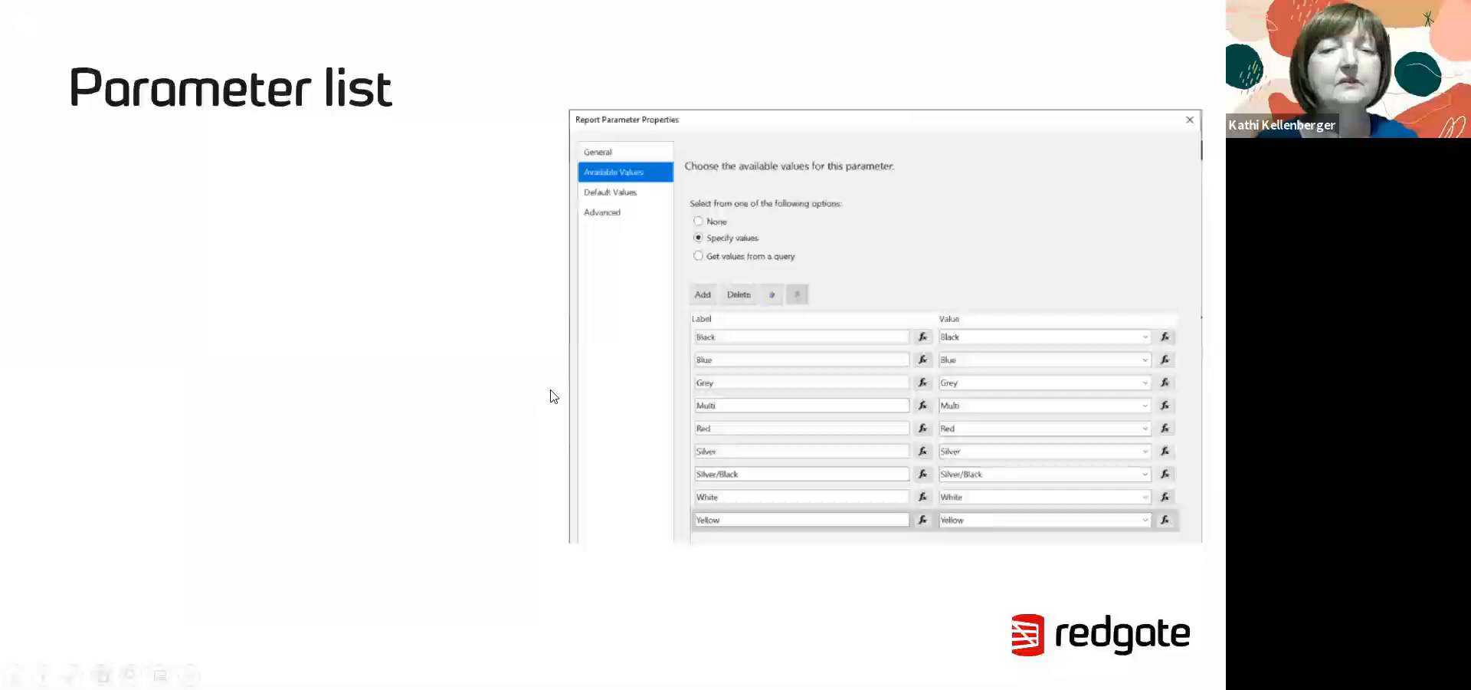
{"action": "key", "text": "Right"}
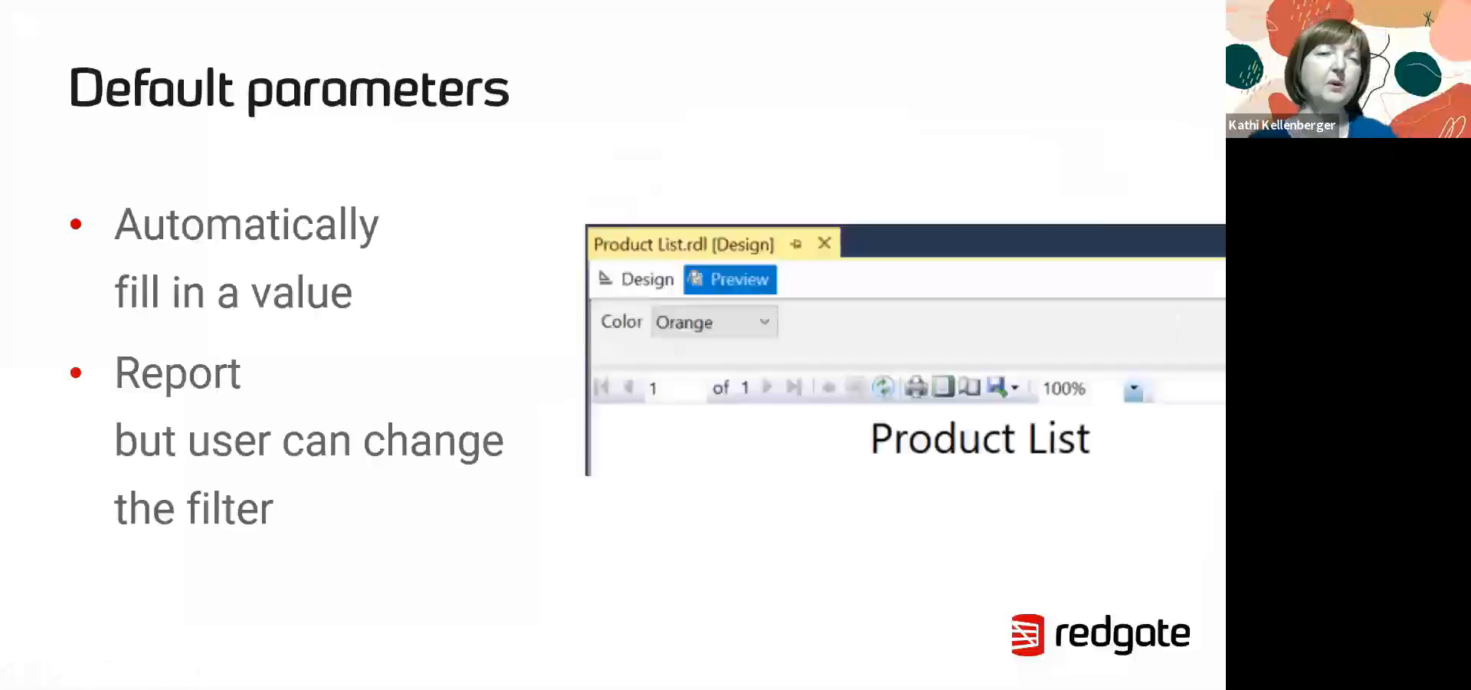
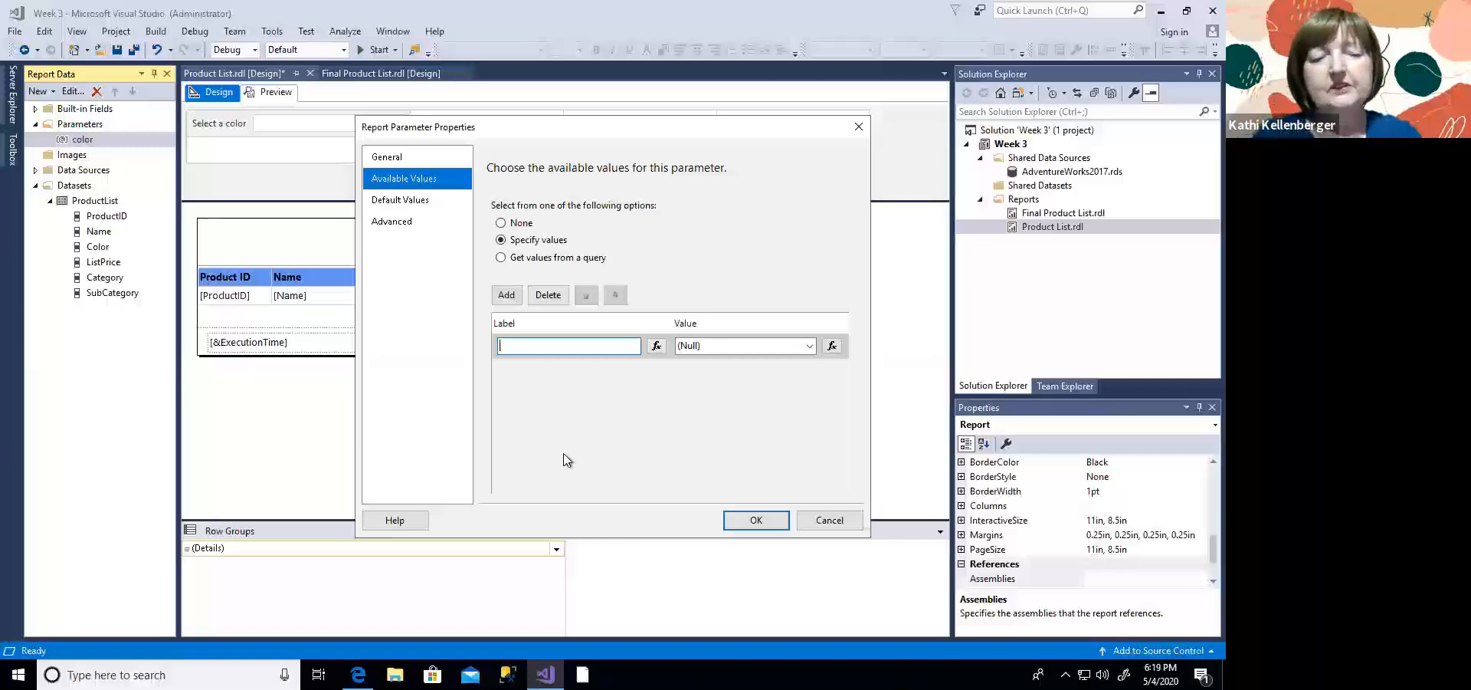
Step: Specify Blue and Red as available values of the color parameter, using the same text for label and value
{"action": "type", "text": "Blue"}
{"action": "key", "text": "Tab"}
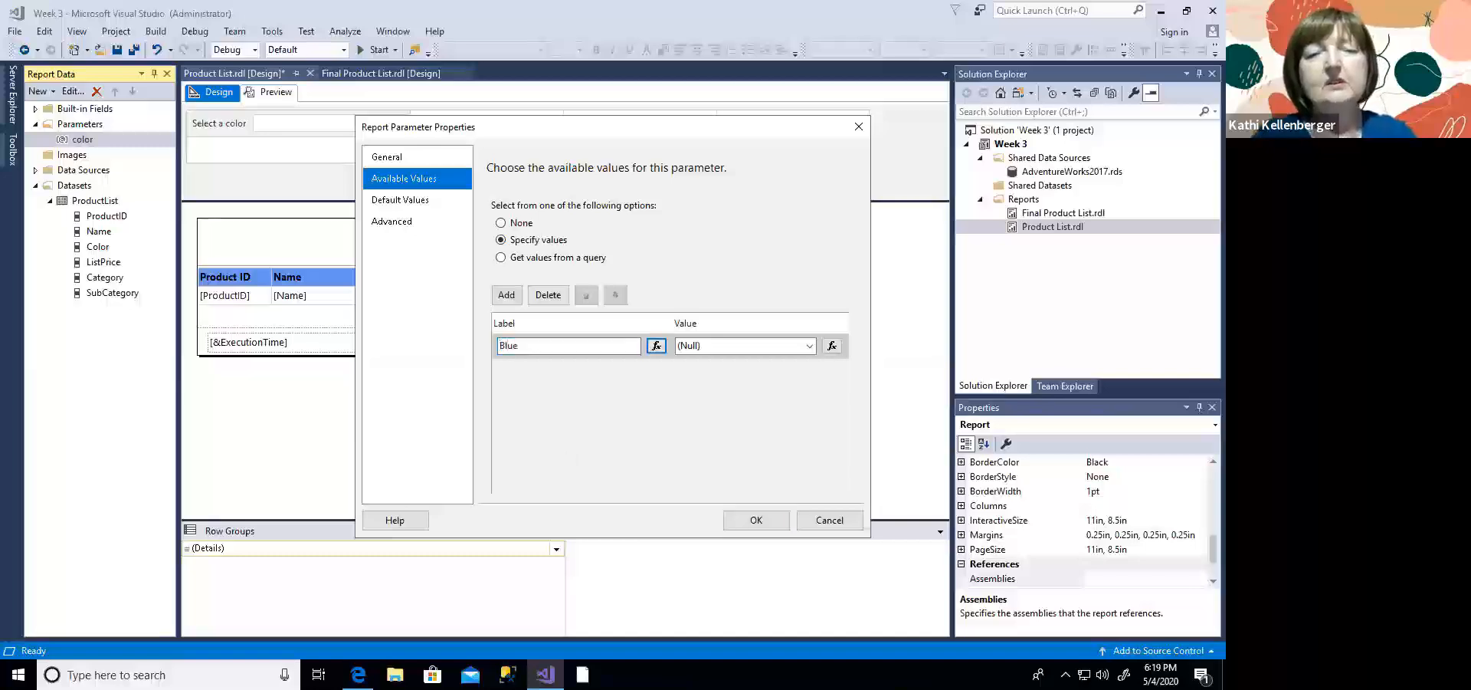
{"action": "key", "text": "Tab"}
{"action": "type", "text": "Blue"}
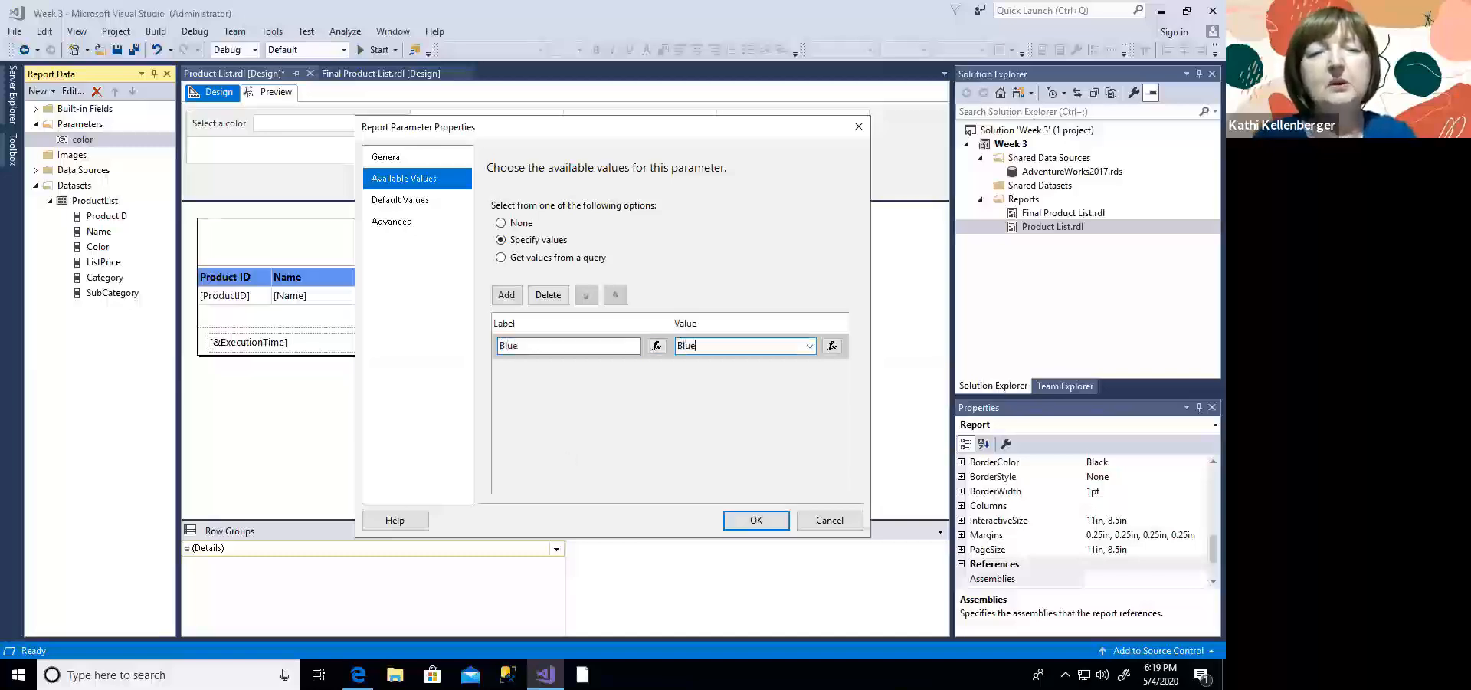
{"action": "left_click", "coordinate": [506, 295]}
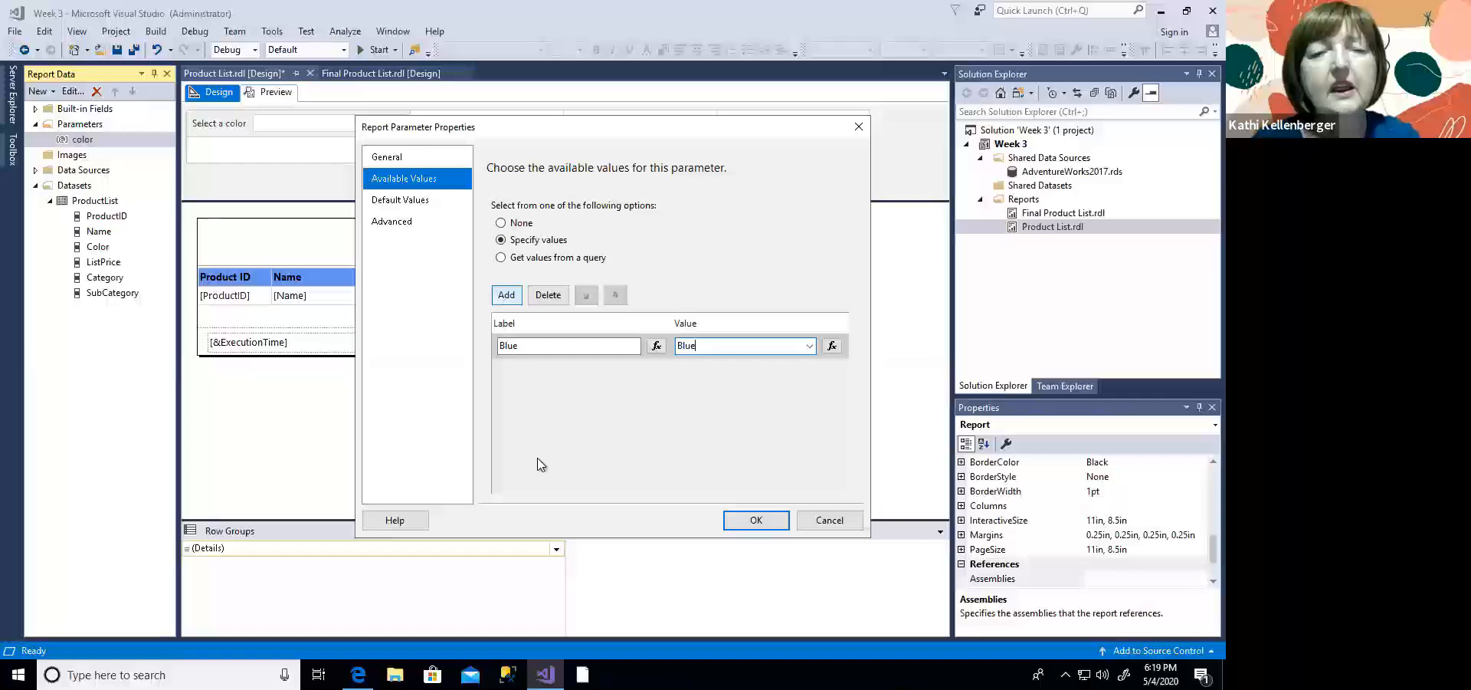
{"action": "type", "text": "Red"}
{"action": "key", "text": "Tab"}
{"action": "key", "text": "Tab"}
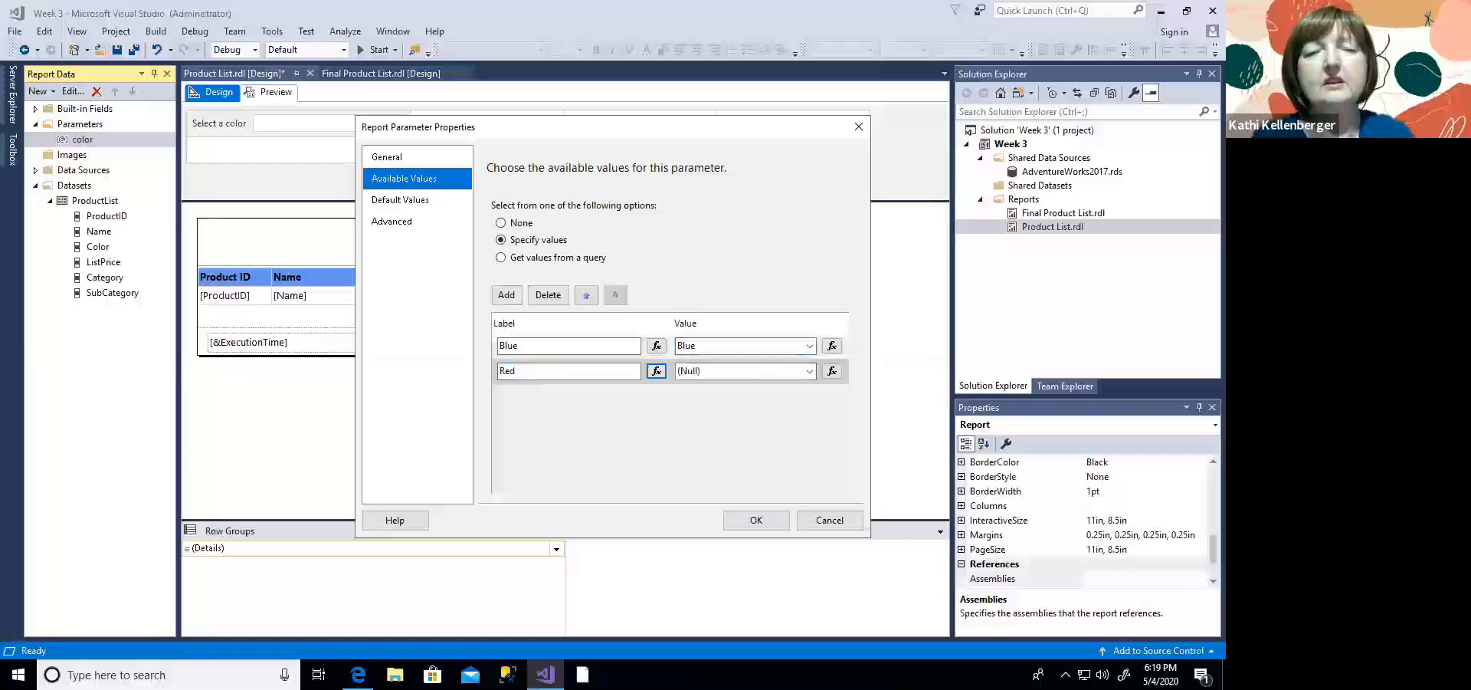
{"action": "type", "text": "Red"}
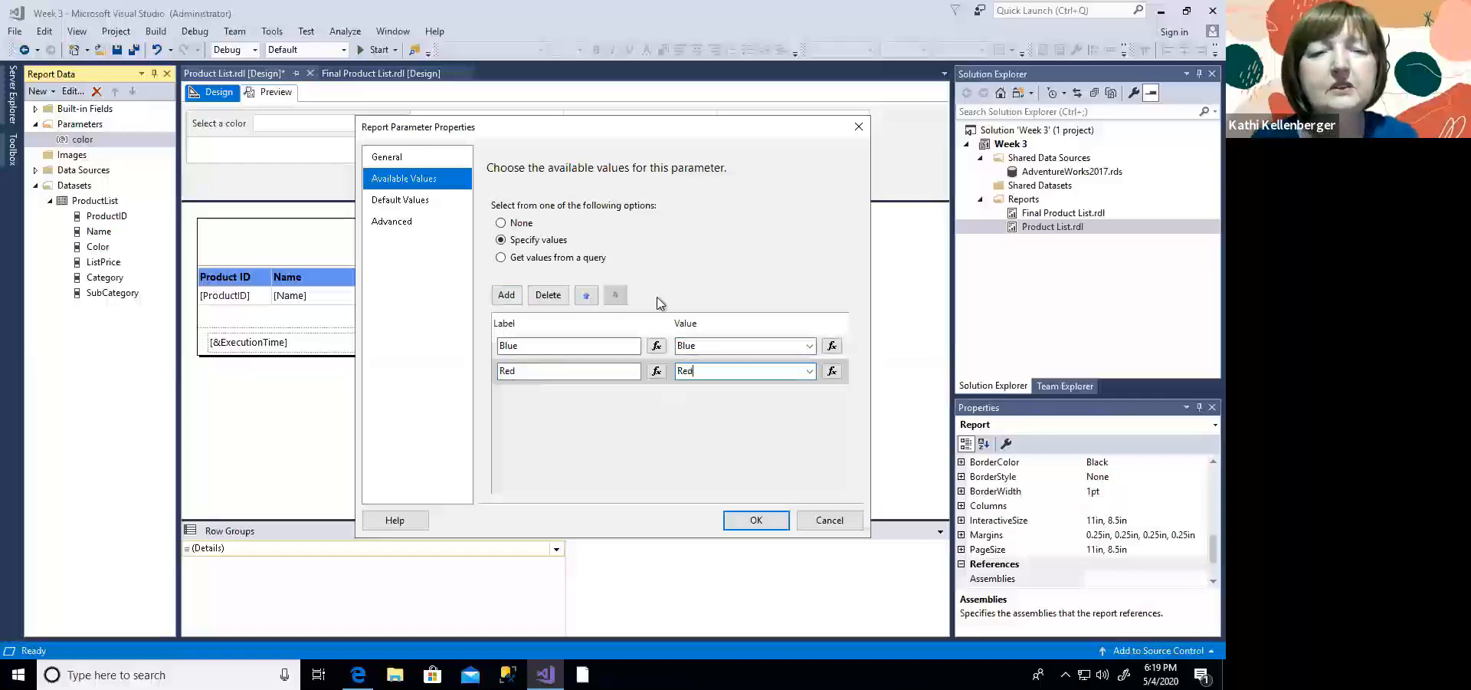
Step: Add a third available value with the label Silver and the value Sliver, and save the color parameter
{"action": "left_click", "coordinate": [506, 294]}
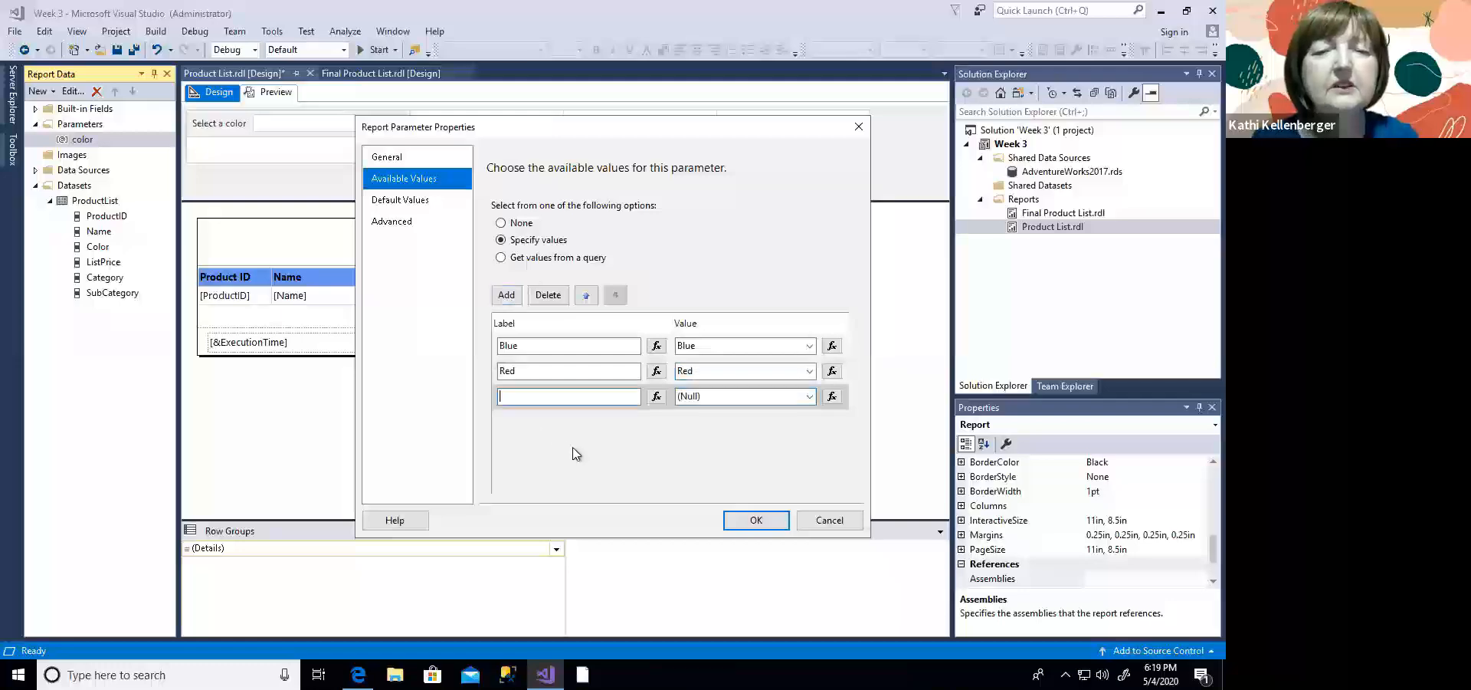
{"action": "type", "text": "Silver"}
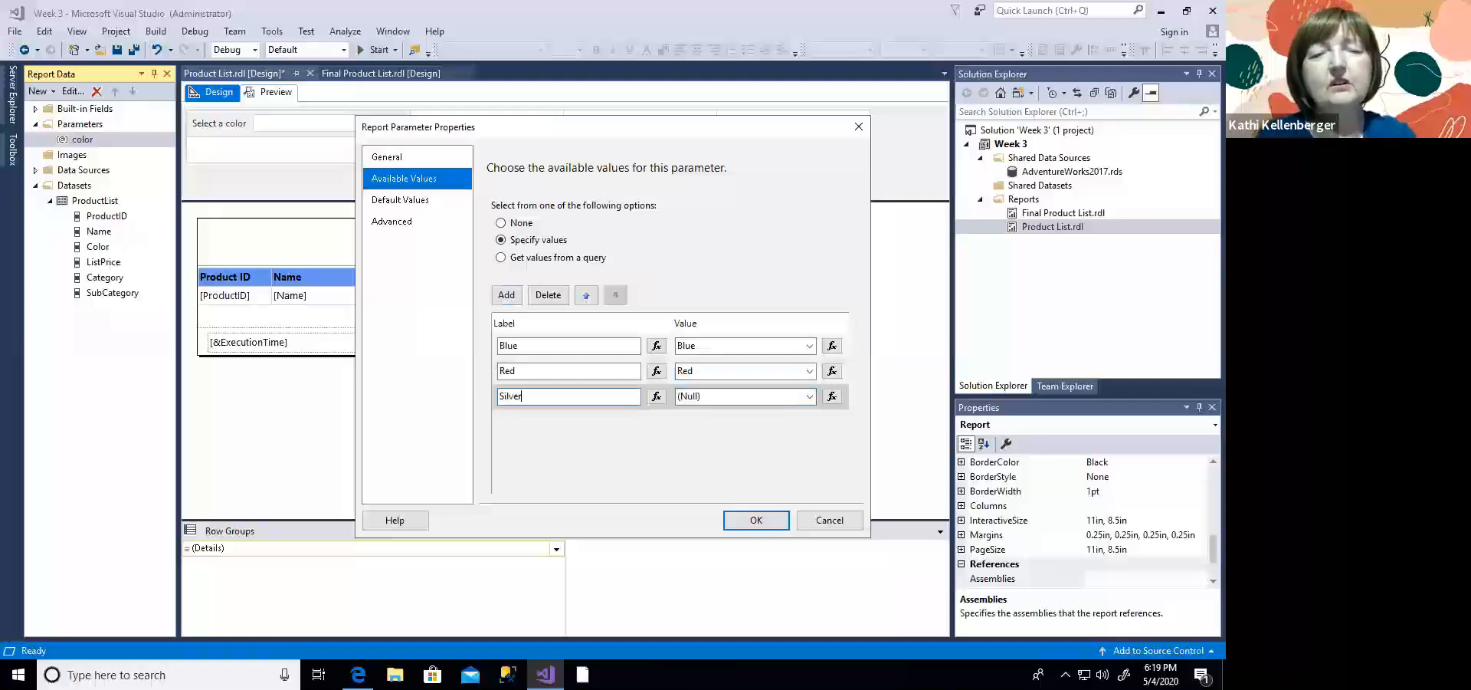
{"action": "key", "text": "Tab"}
{"action": "key", "text": "Tab"}
{"action": "type", "text": "S"}
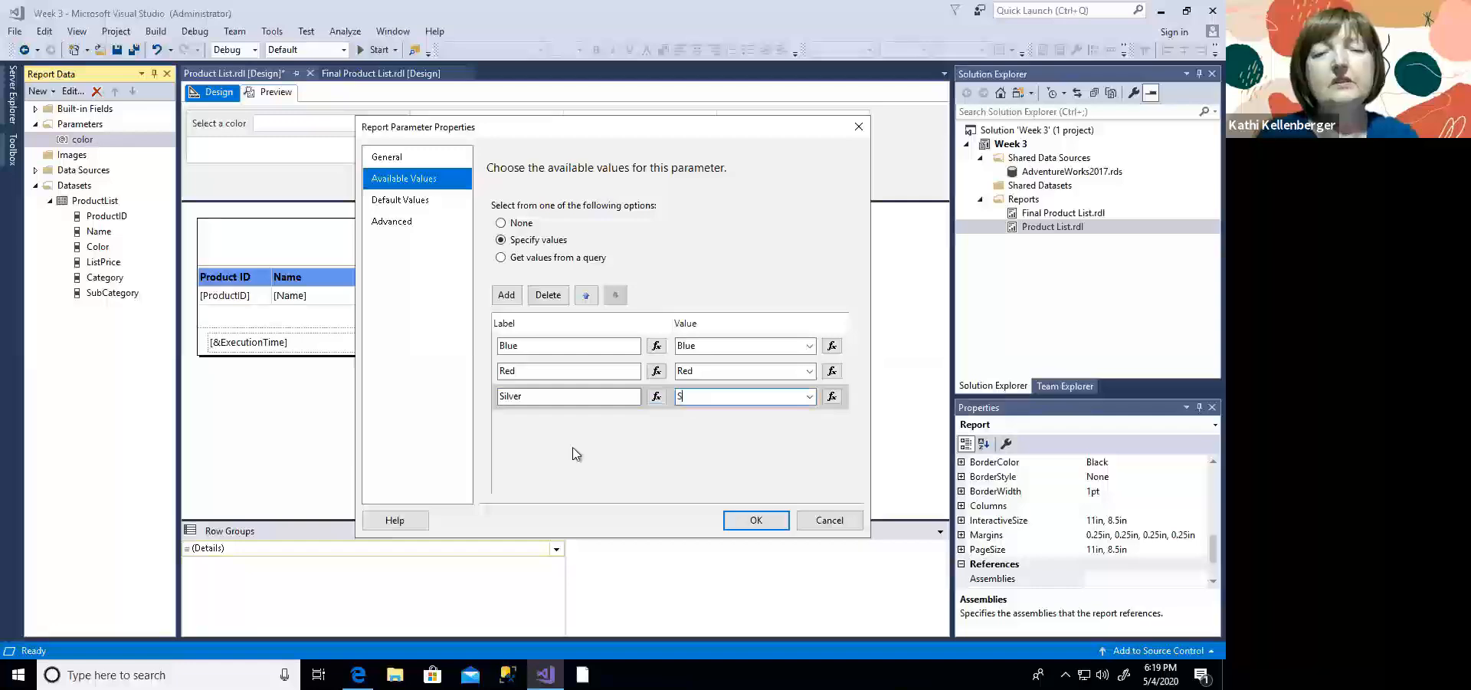
{"action": "type", "text": "ilver"}
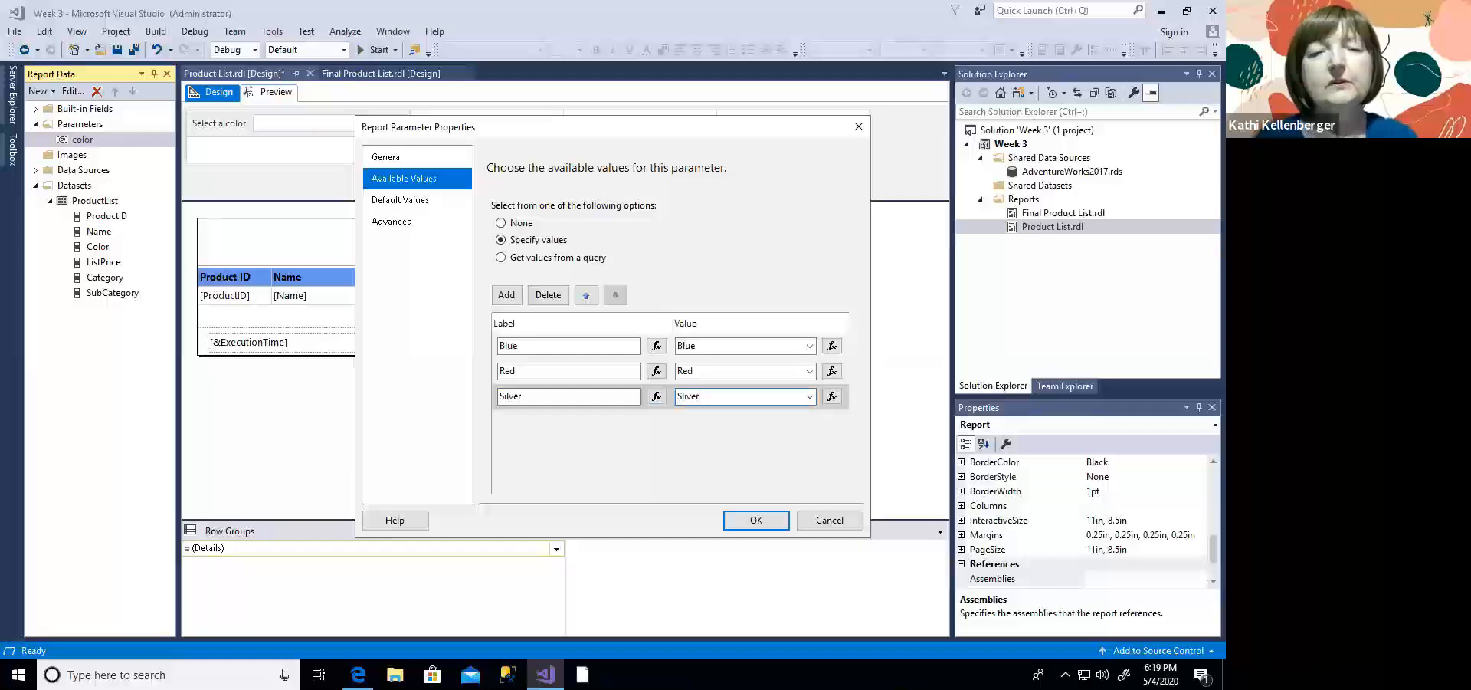
{"action": "left_click", "coordinate": [739, 523]}
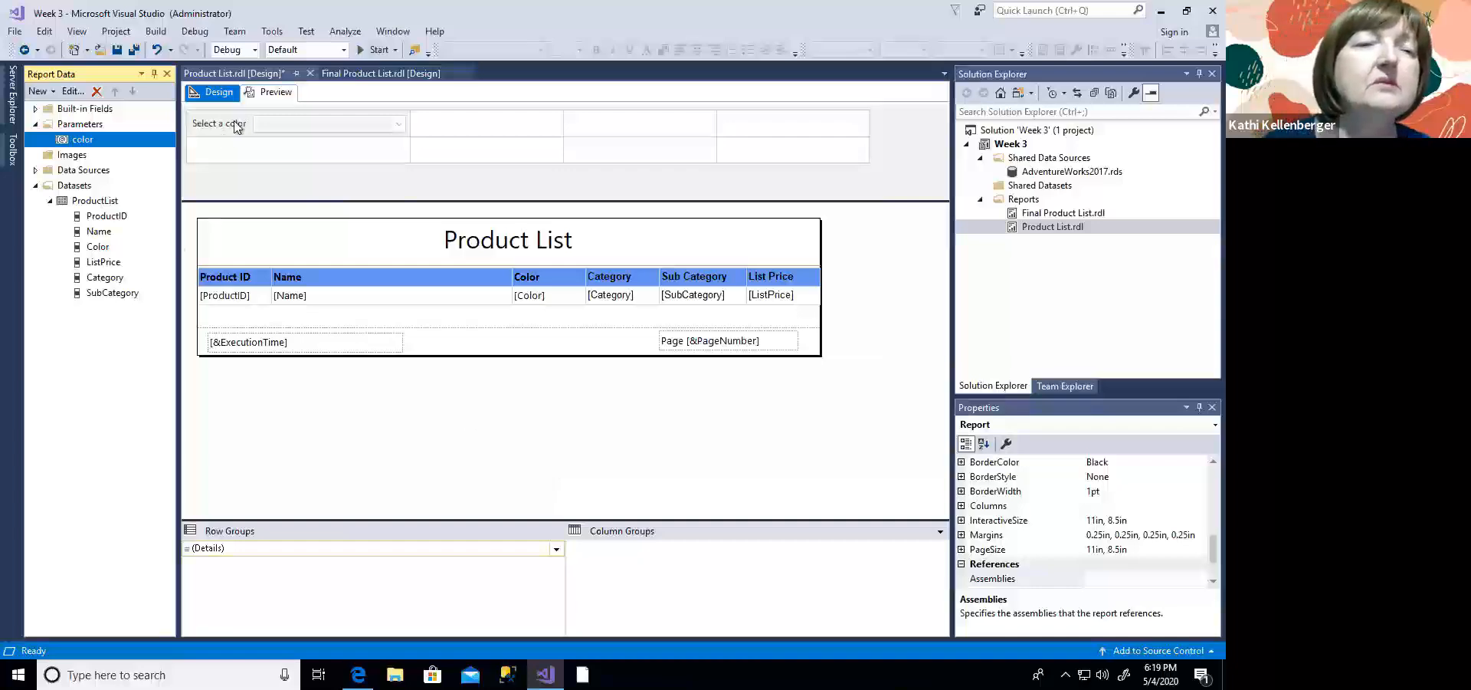
Step: Preview the Product List report with Silver chosen as the color
{"action": "left_click", "coordinate": [272, 95]}
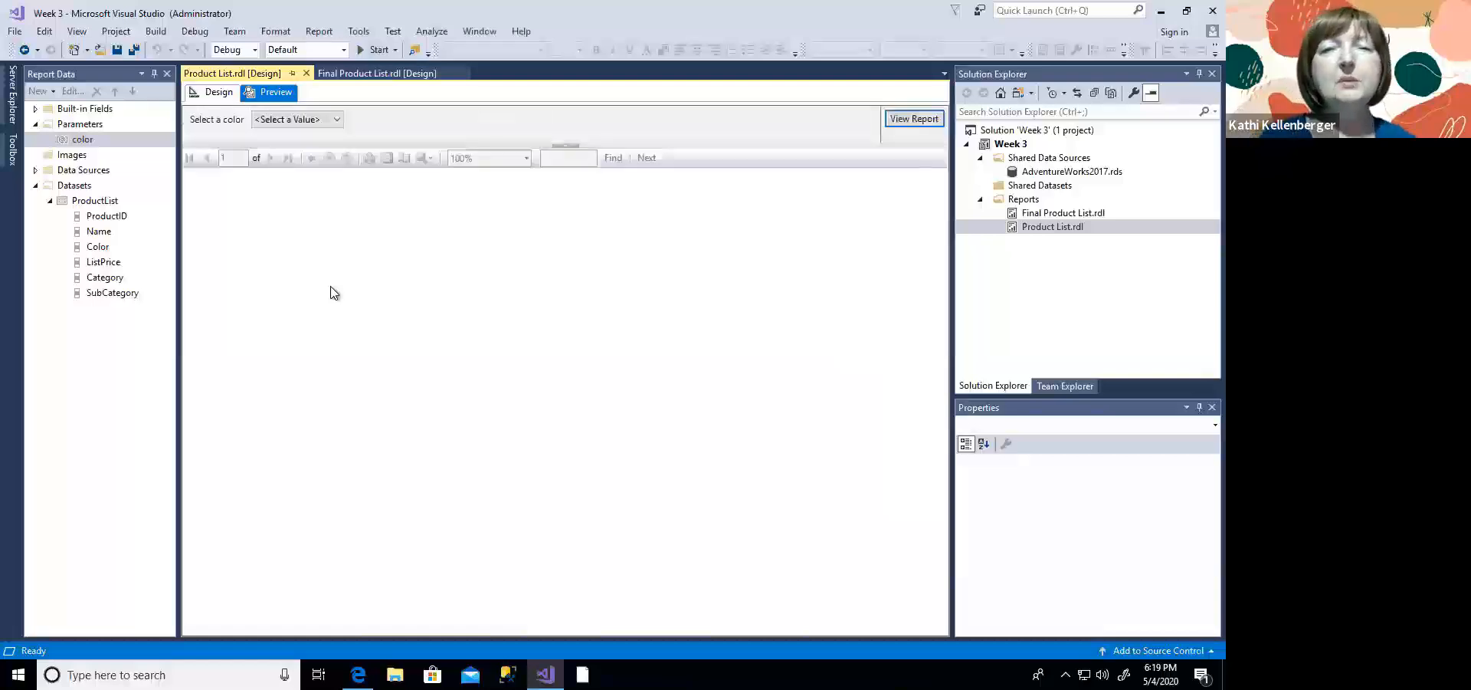
{"action": "left_click", "coordinate": [338, 120]}
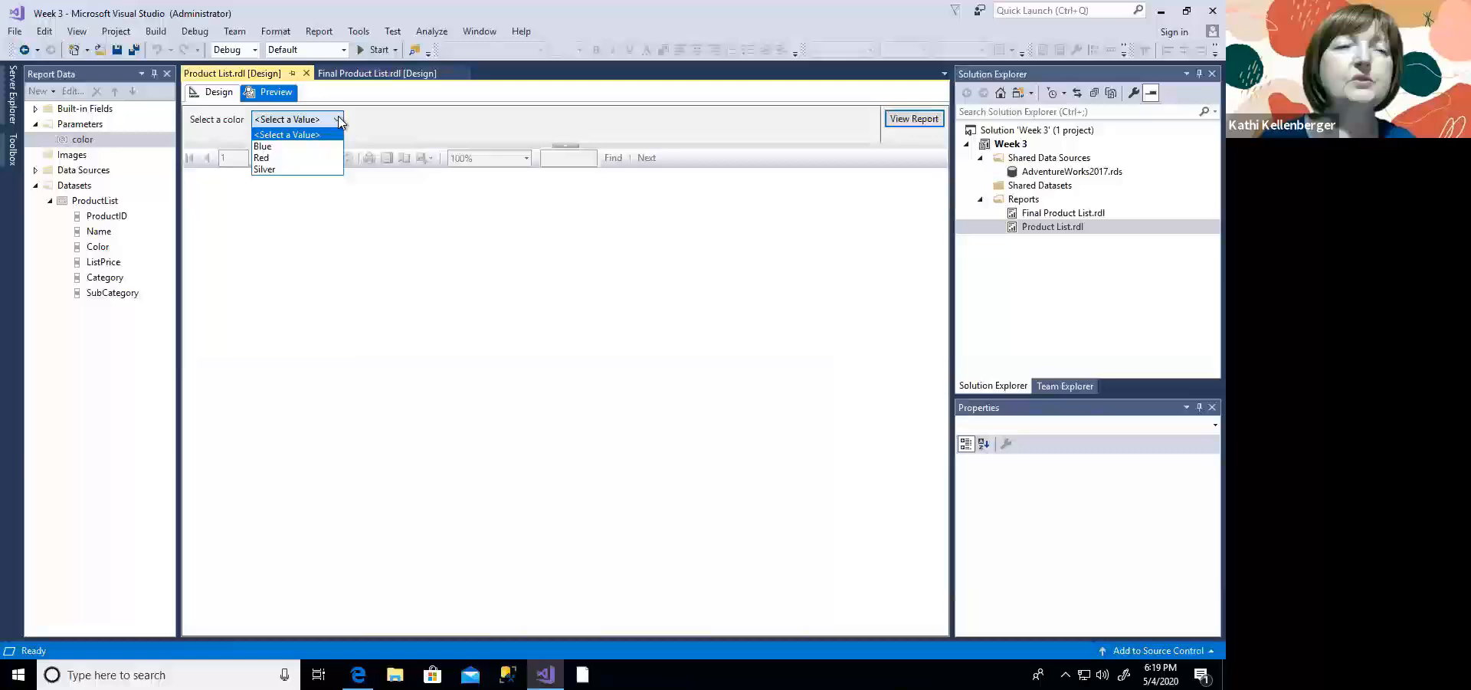
{"action": "left_click", "coordinate": [284, 169]}
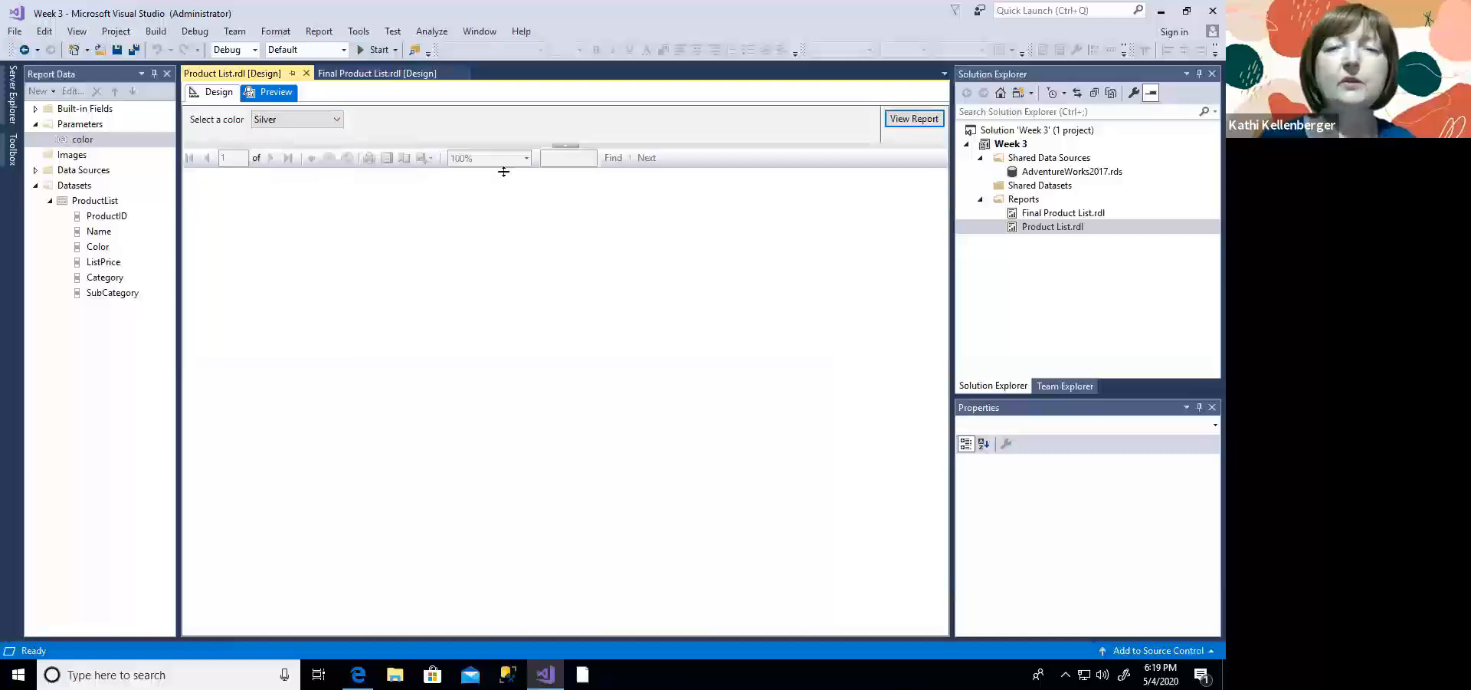
{"action": "left_click", "coordinate": [914, 121]}
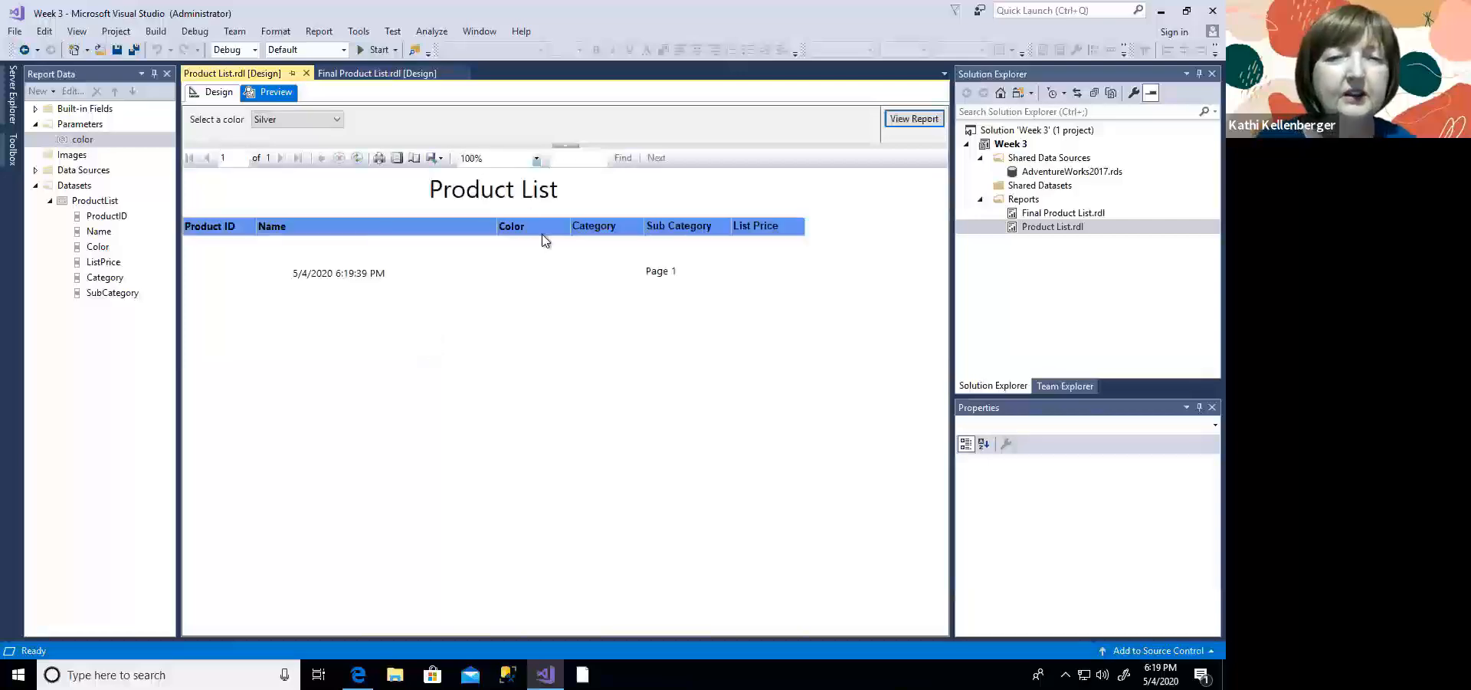
Step: Return to the report design and correct the value behind the color parameter's Silver label to Silver, saving the parameter
{"action": "left_click", "coordinate": [208, 93]}
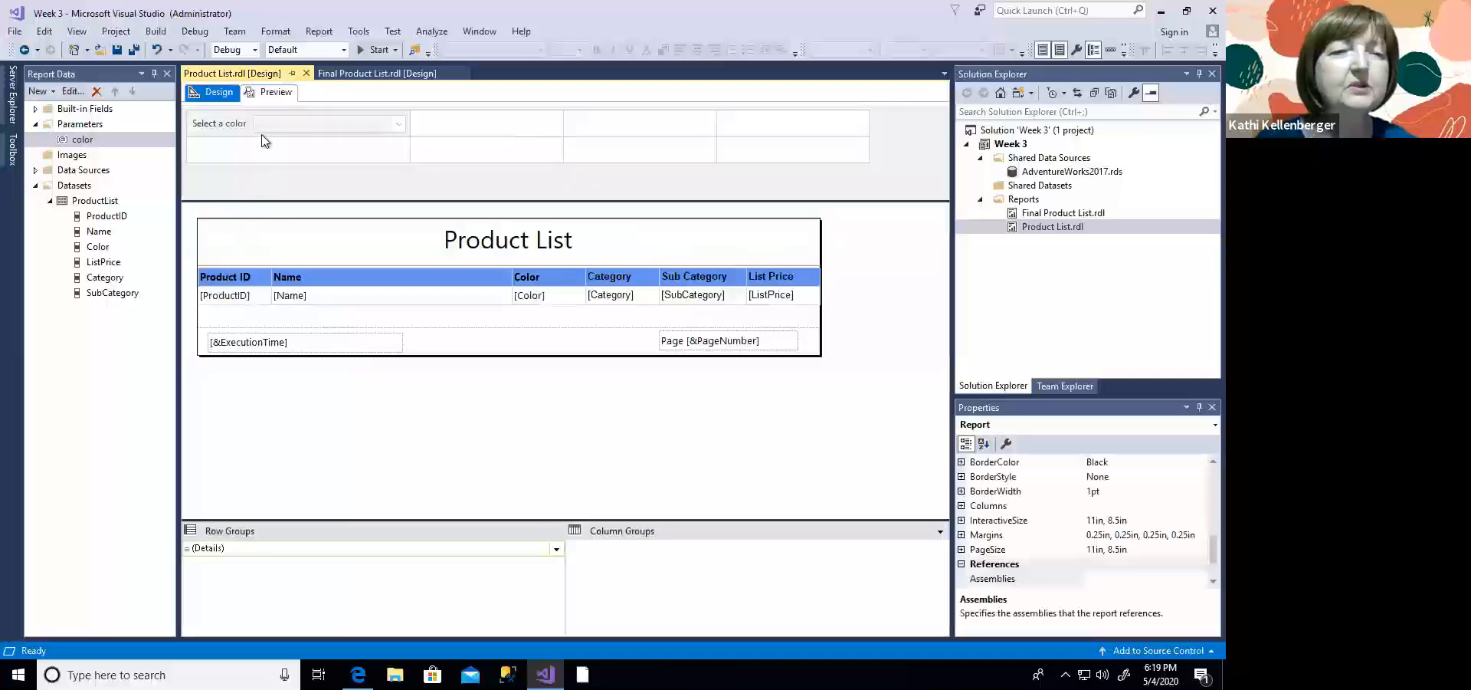
{"action": "left_click", "coordinate": [100, 143]}
{"action": "double_click", "coordinate": [100, 144]}
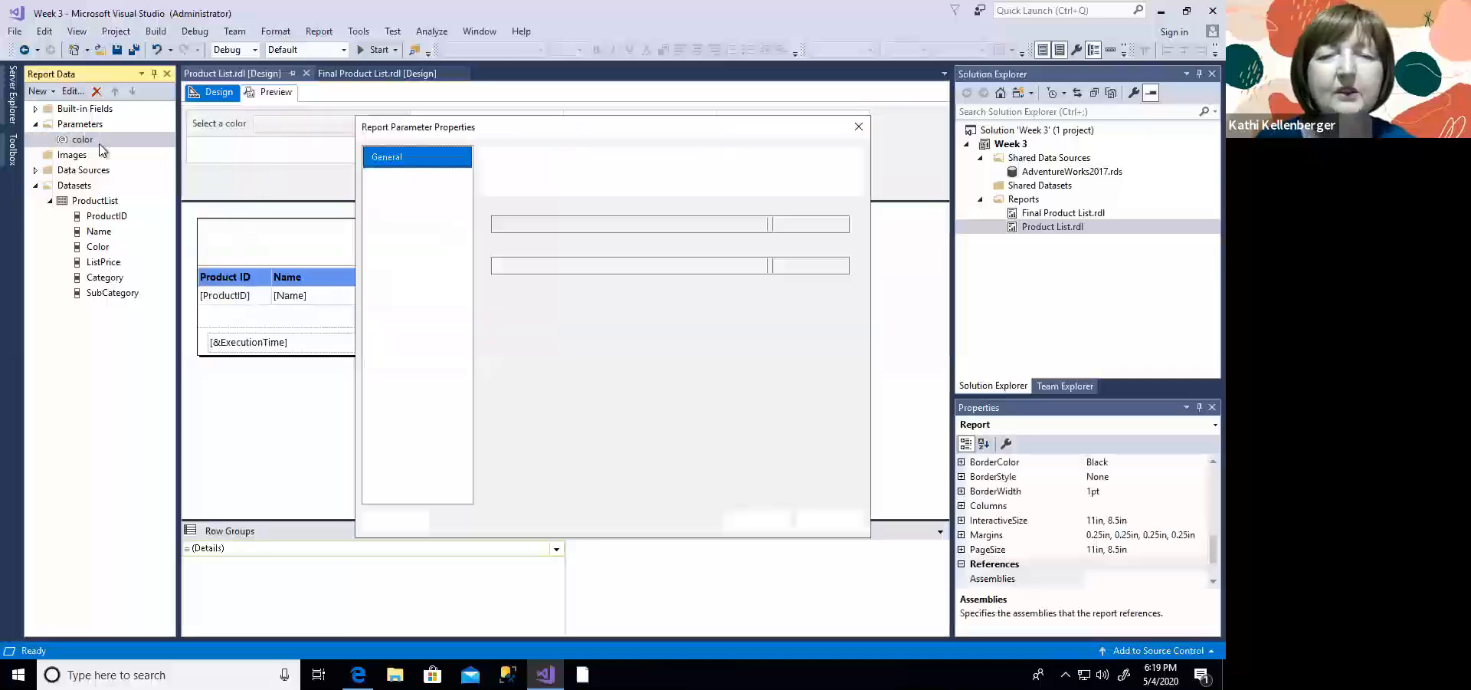
{"action": "left_click", "coordinate": [375, 181]}
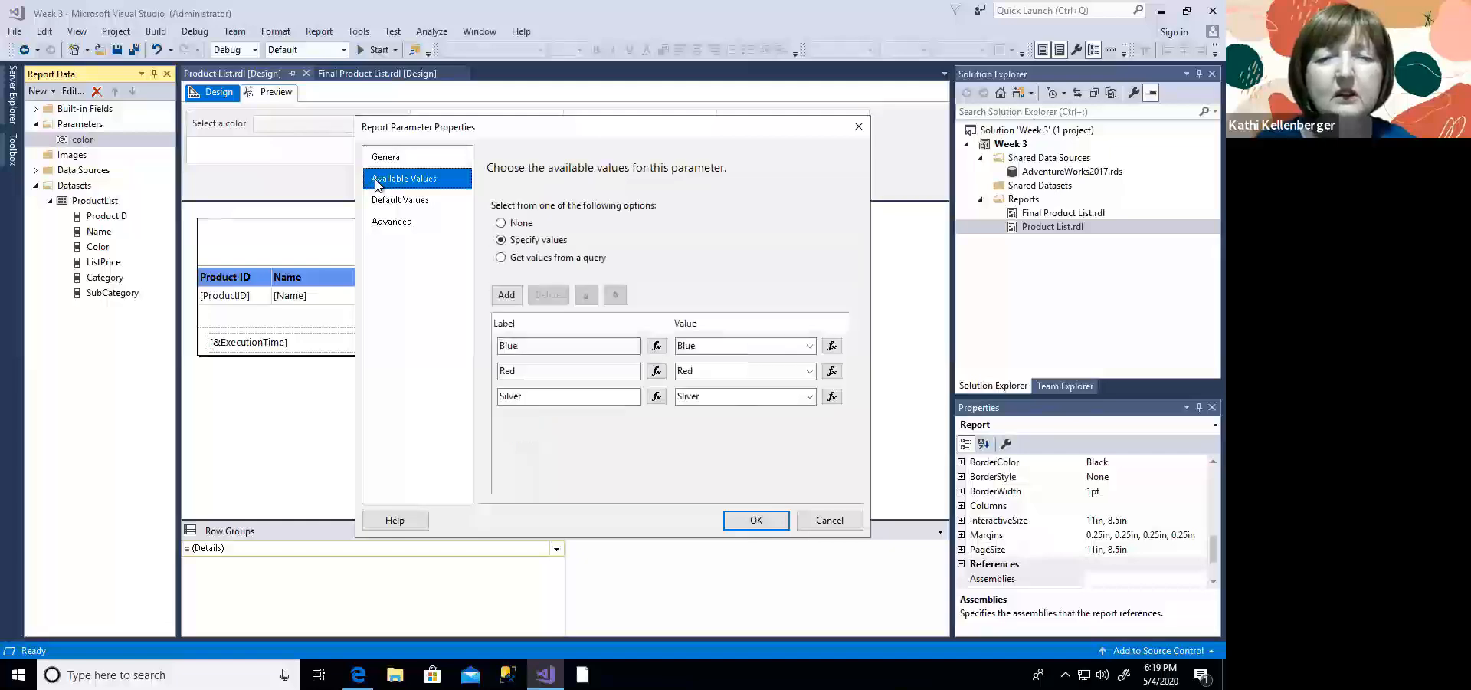
{"action": "left_click", "coordinate": [704, 397]}
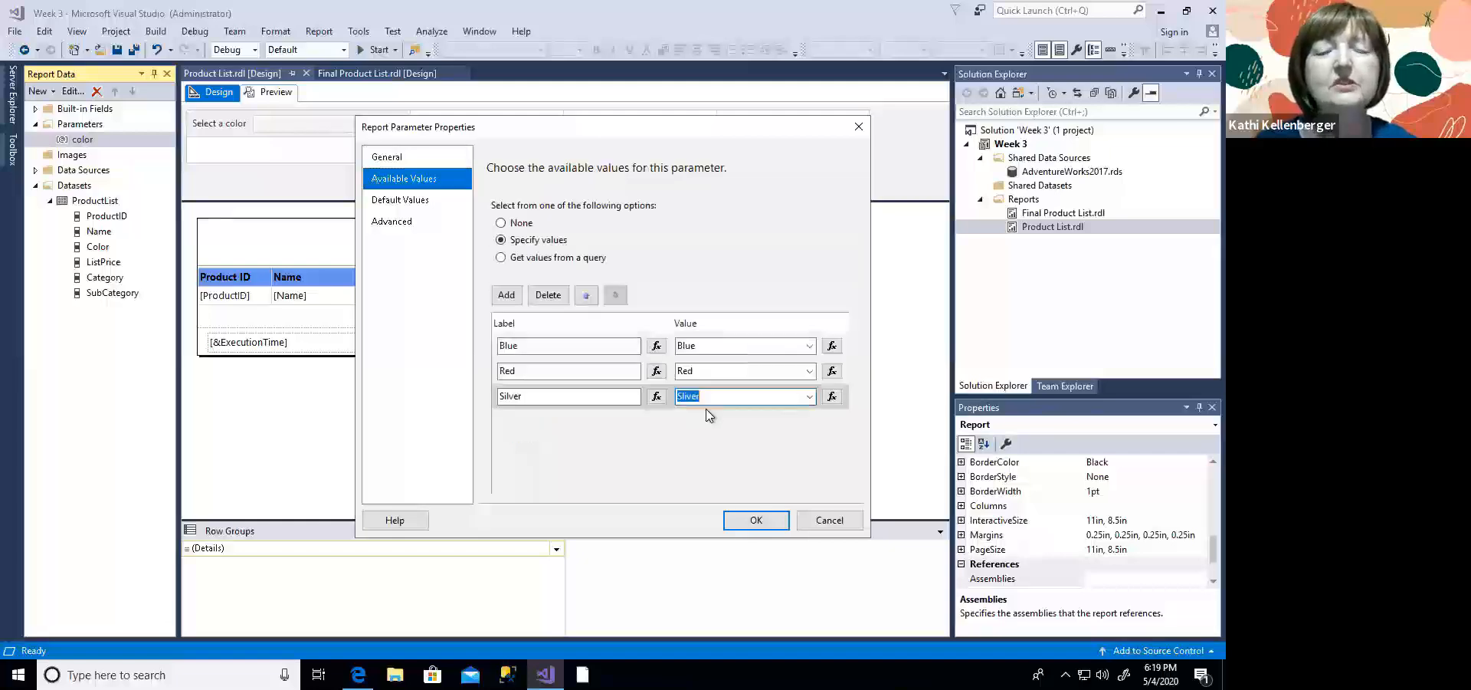
{"action": "left_click_drag", "start_coordinate": [716, 397], "coordinate": [669, 416]}
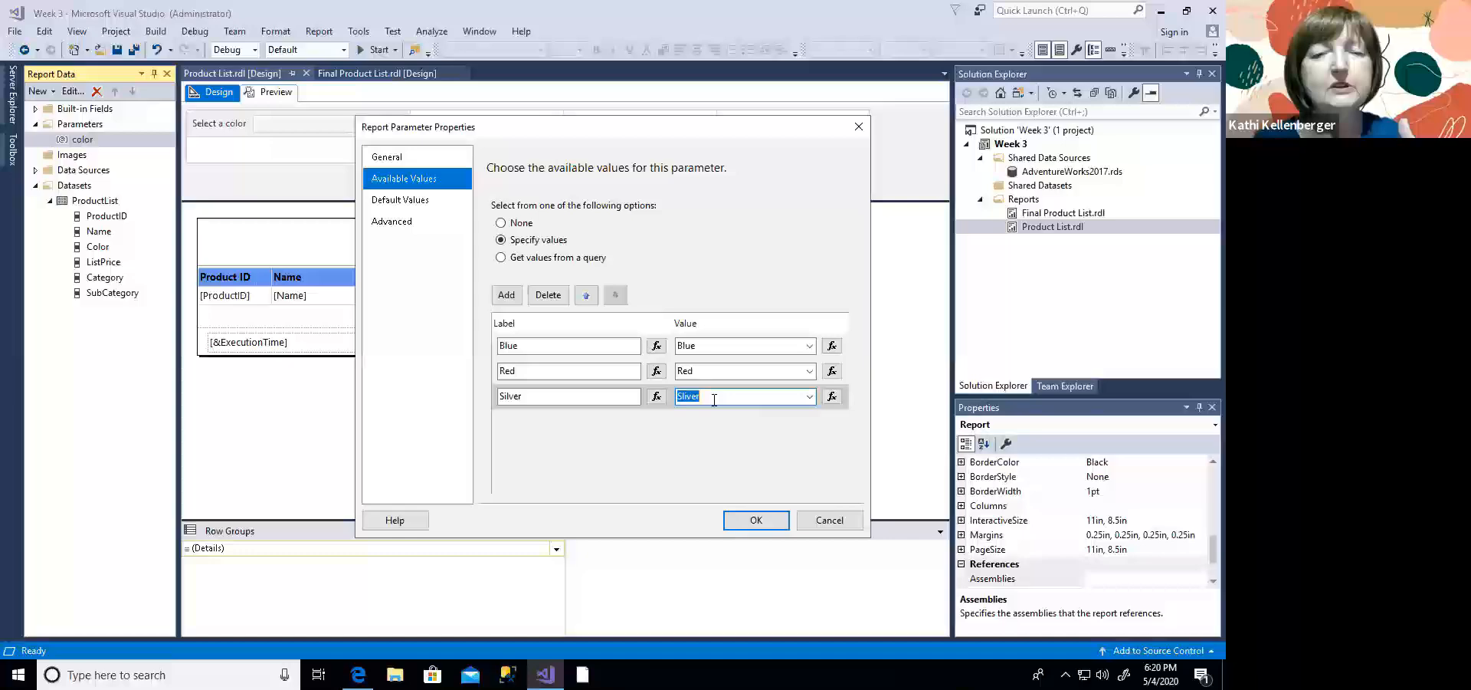
{"action": "left_click", "coordinate": [705, 377]}
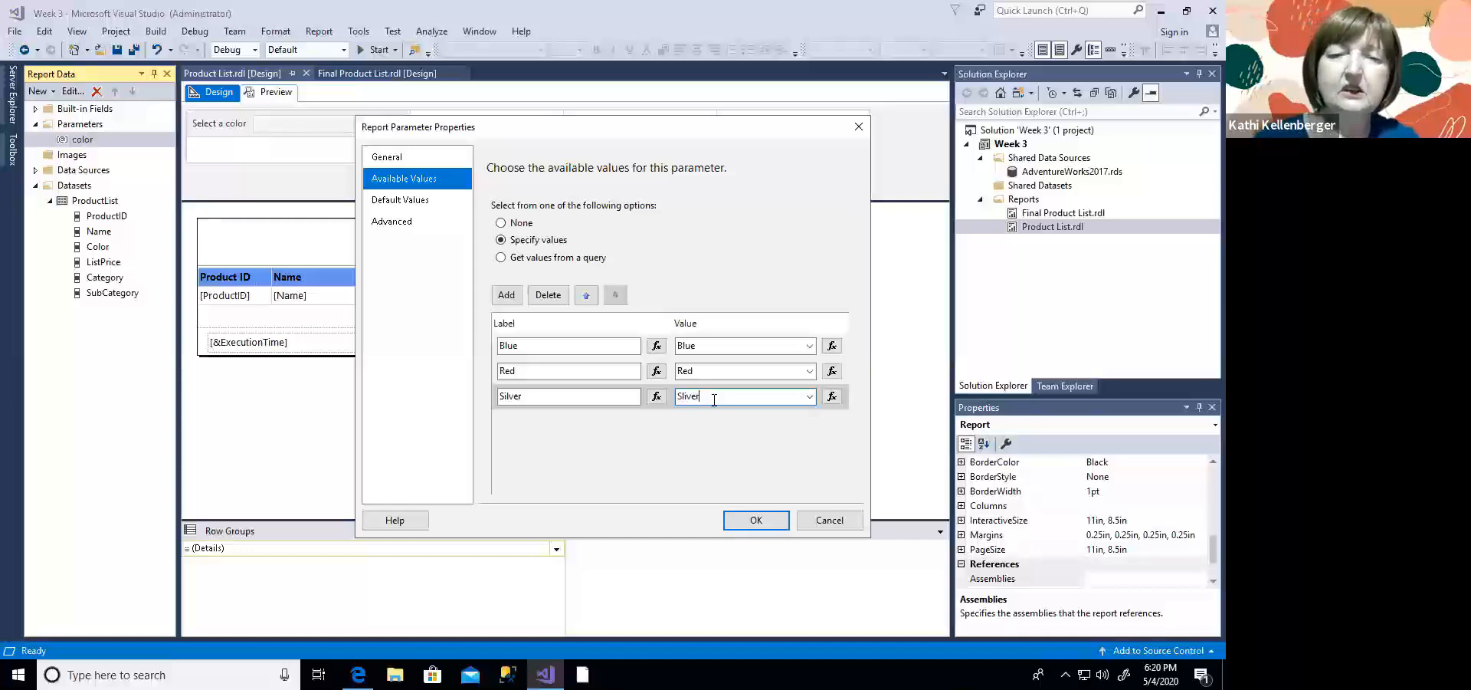
{"action": "key", "text": "BackSpace"}
{"action": "key", "text": "BackSpace"}
{"action": "key", "text": "BackSpace"}
{"action": "key", "text": "BackSpace"}
{"action": "key", "text": "BackSpace"}
{"action": "type", "text": "i"}
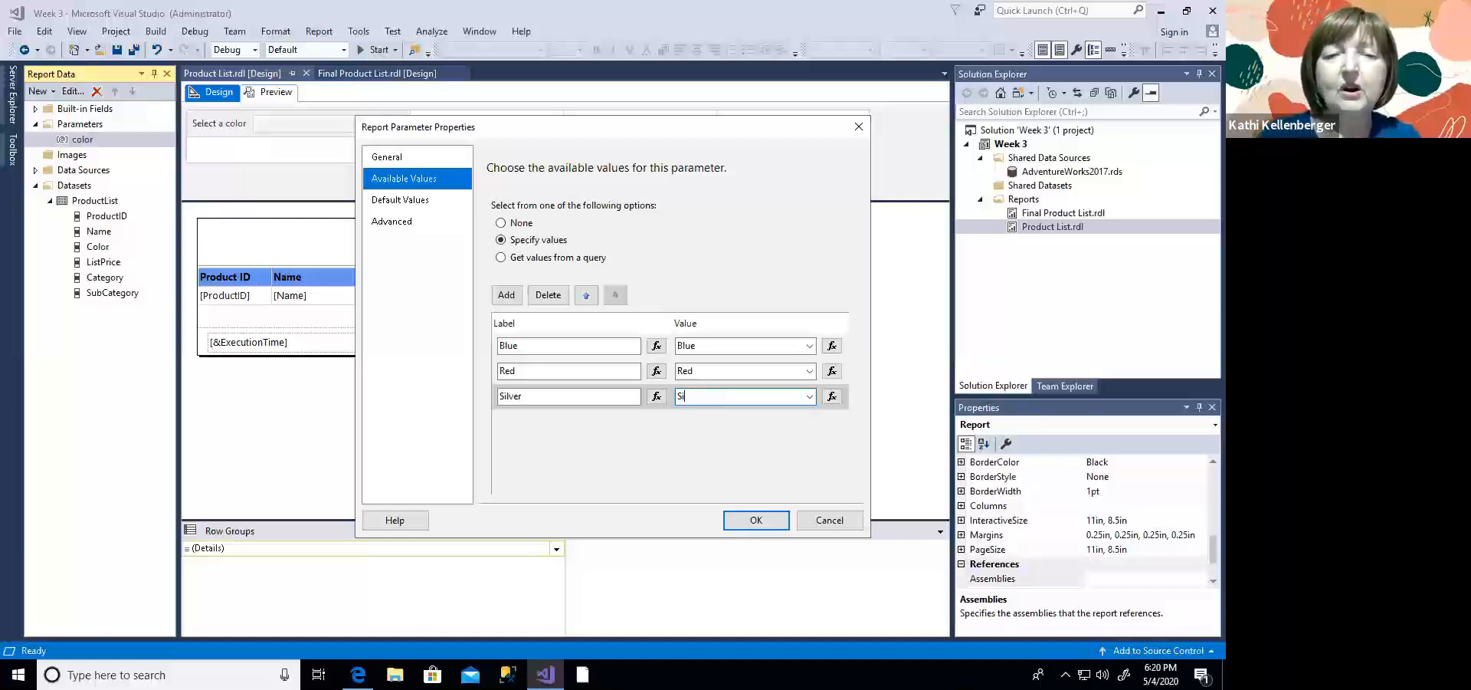
{"action": "type", "text": "lver"}
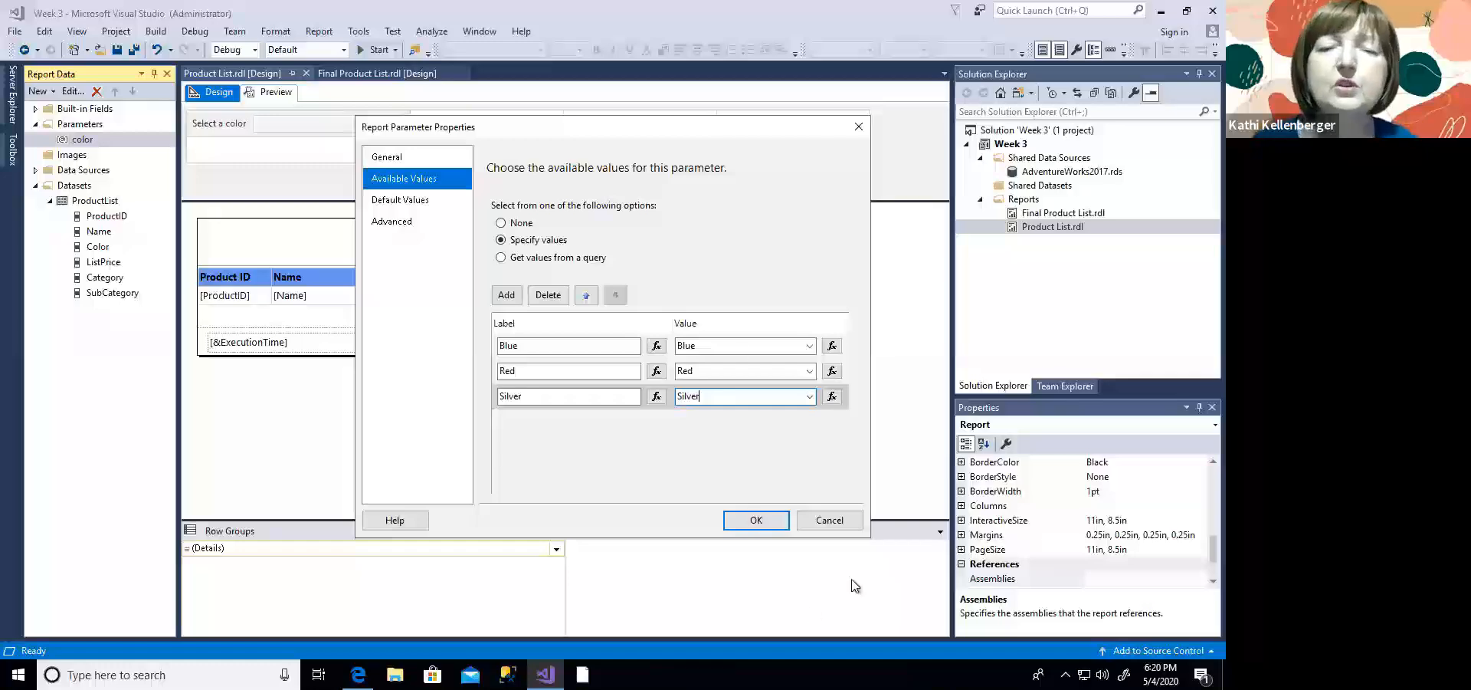
{"action": "left_click", "coordinate": [748, 522]}
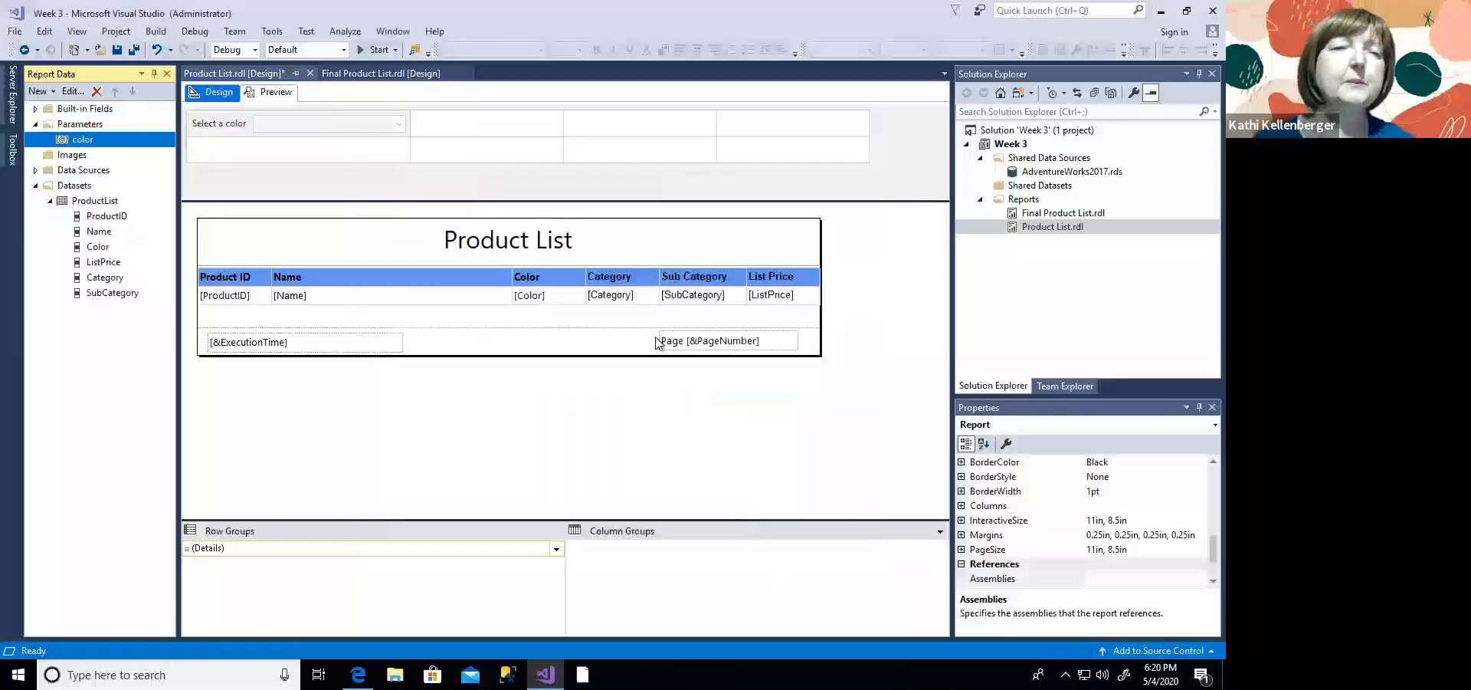
Step: Preview the Product List report again, running it with Silver as the selected color
{"action": "left_click", "coordinate": [278, 93]}
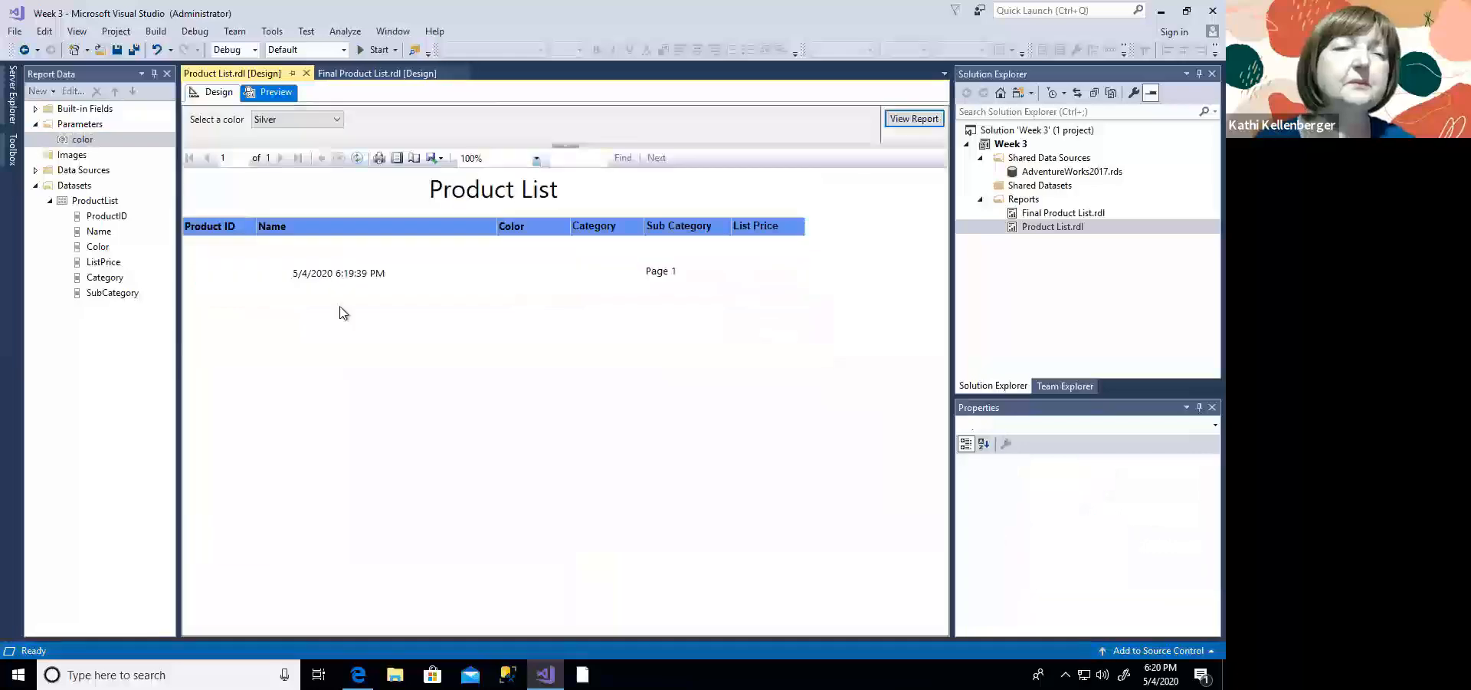
{"action": "left_click", "coordinate": [338, 122]}
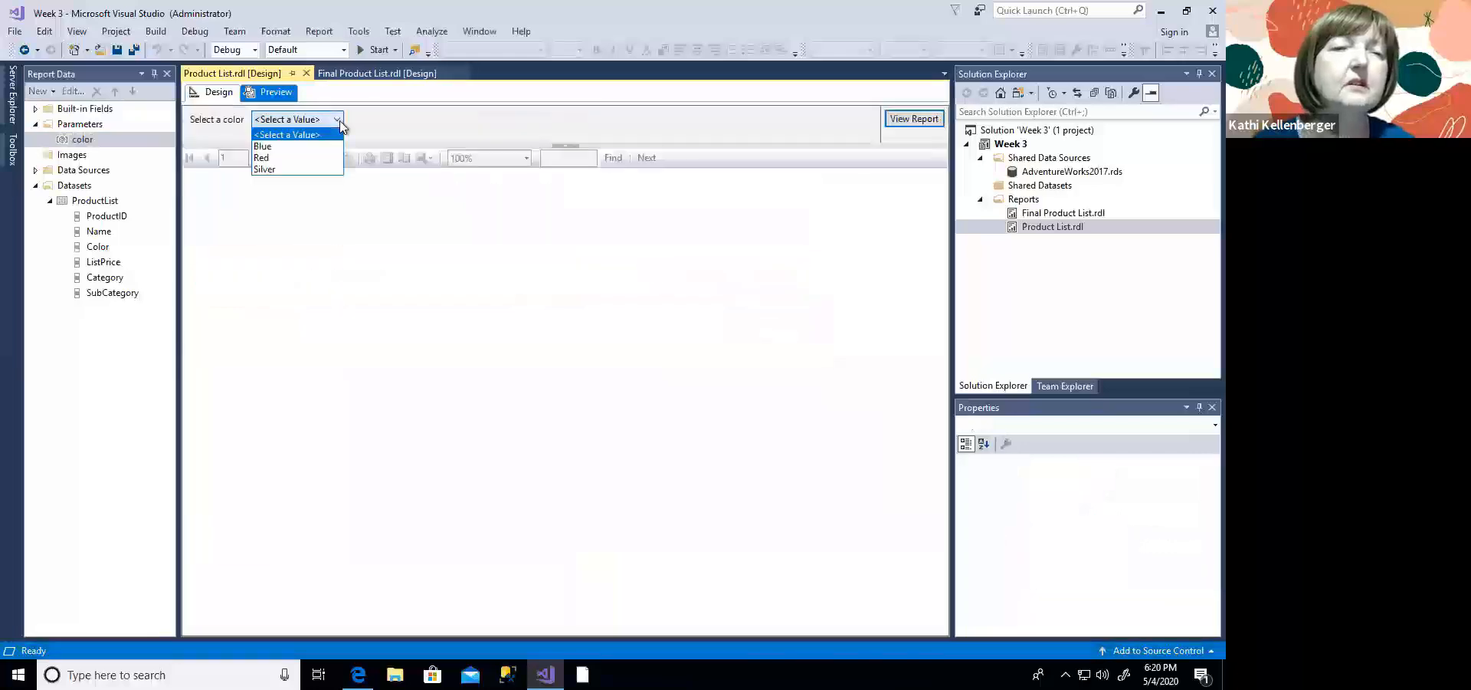
{"action": "left_click", "coordinate": [276, 167]}
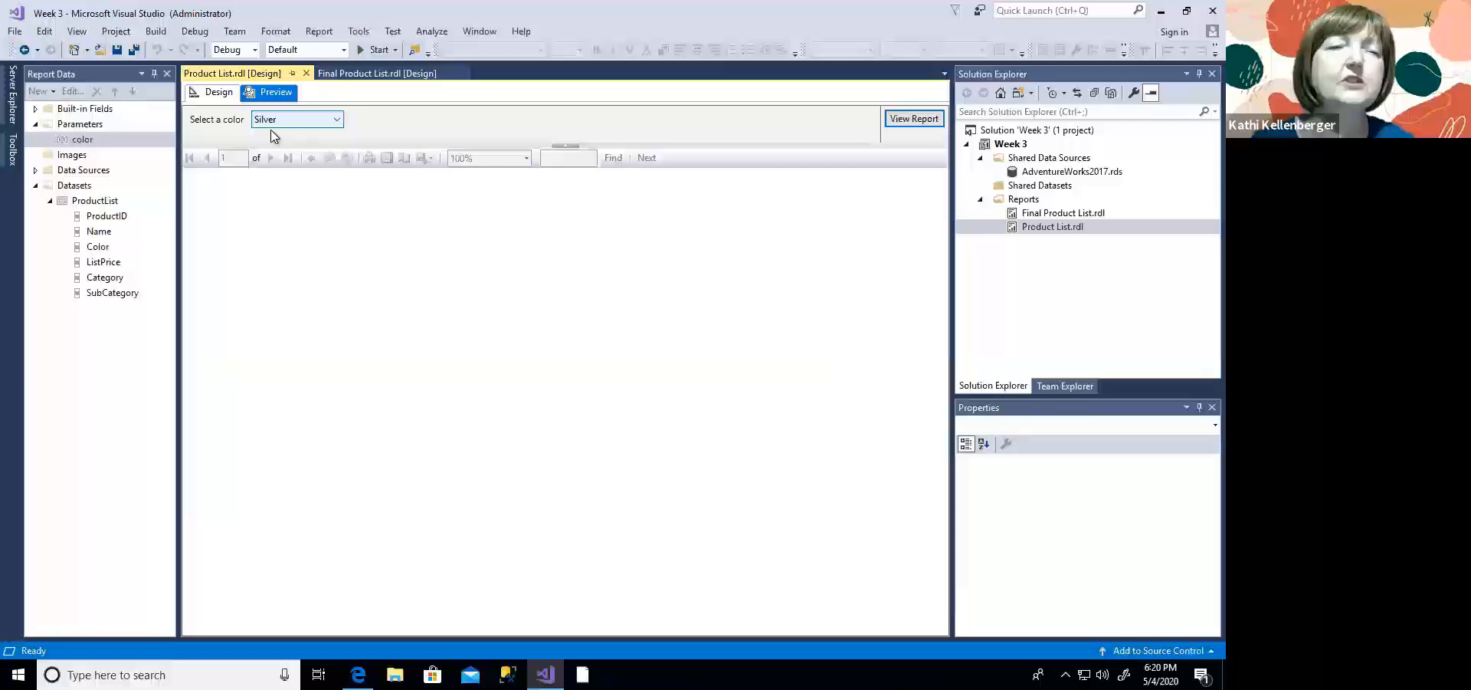
{"action": "left_click", "coordinate": [909, 121]}
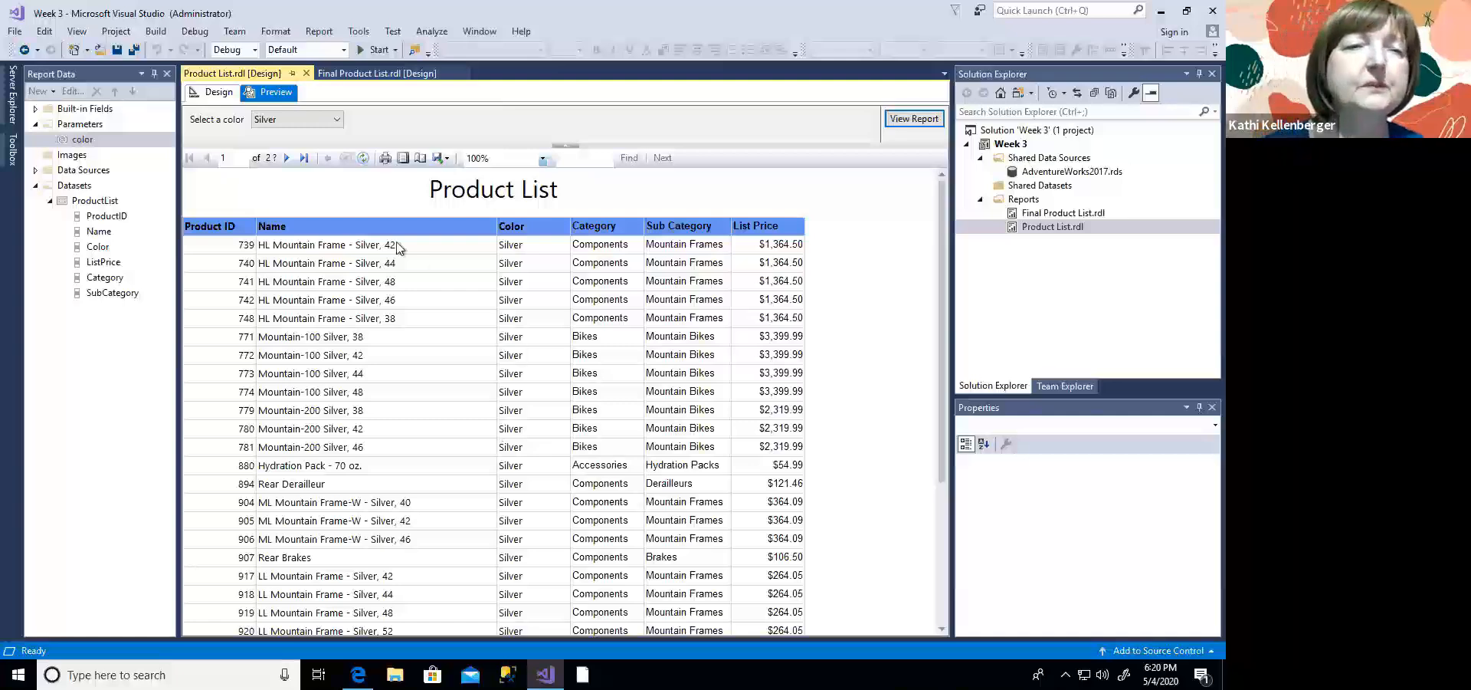
Step: Back in the report design, start a new embedded dataset named Color that uses the AdventureWorks2017 data source
{"action": "left_click", "coordinate": [217, 93]}
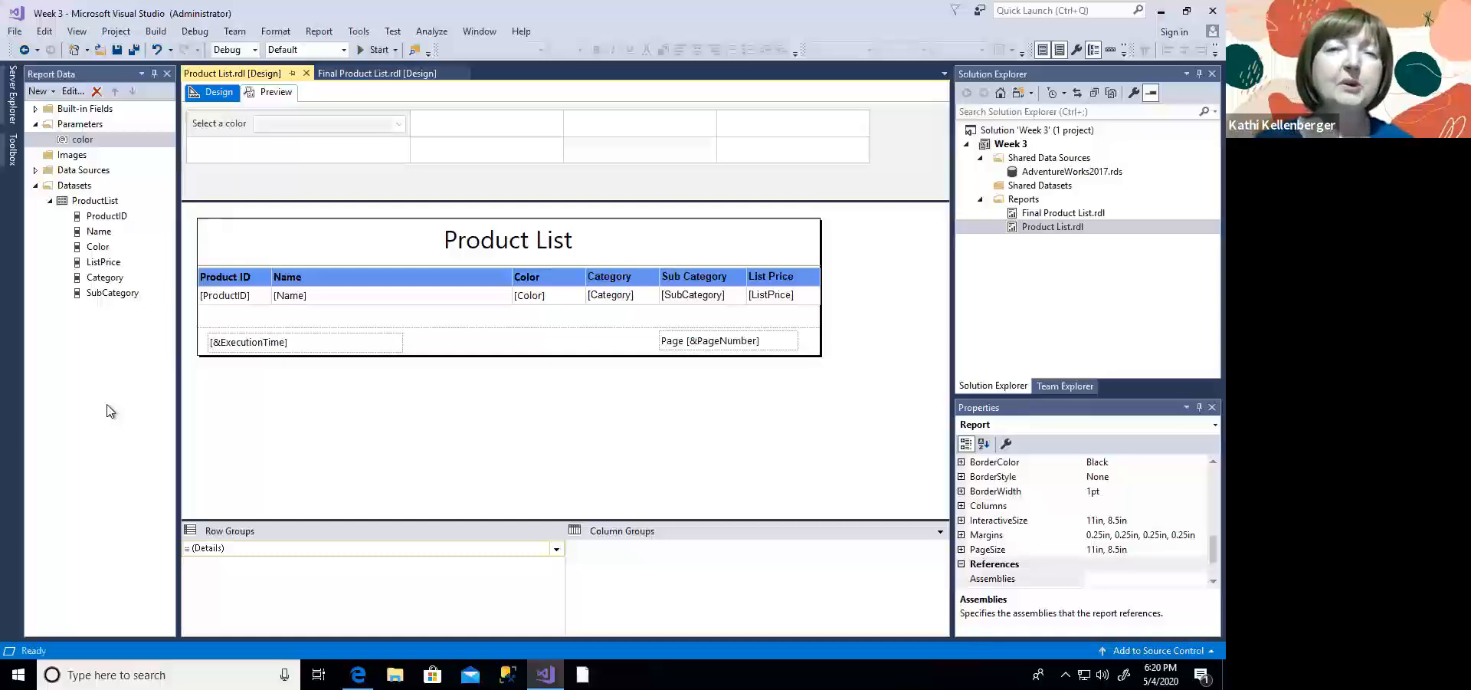
{"action": "right_click", "coordinate": [74, 187]}
{"action": "left_click", "coordinate": [104, 199]}
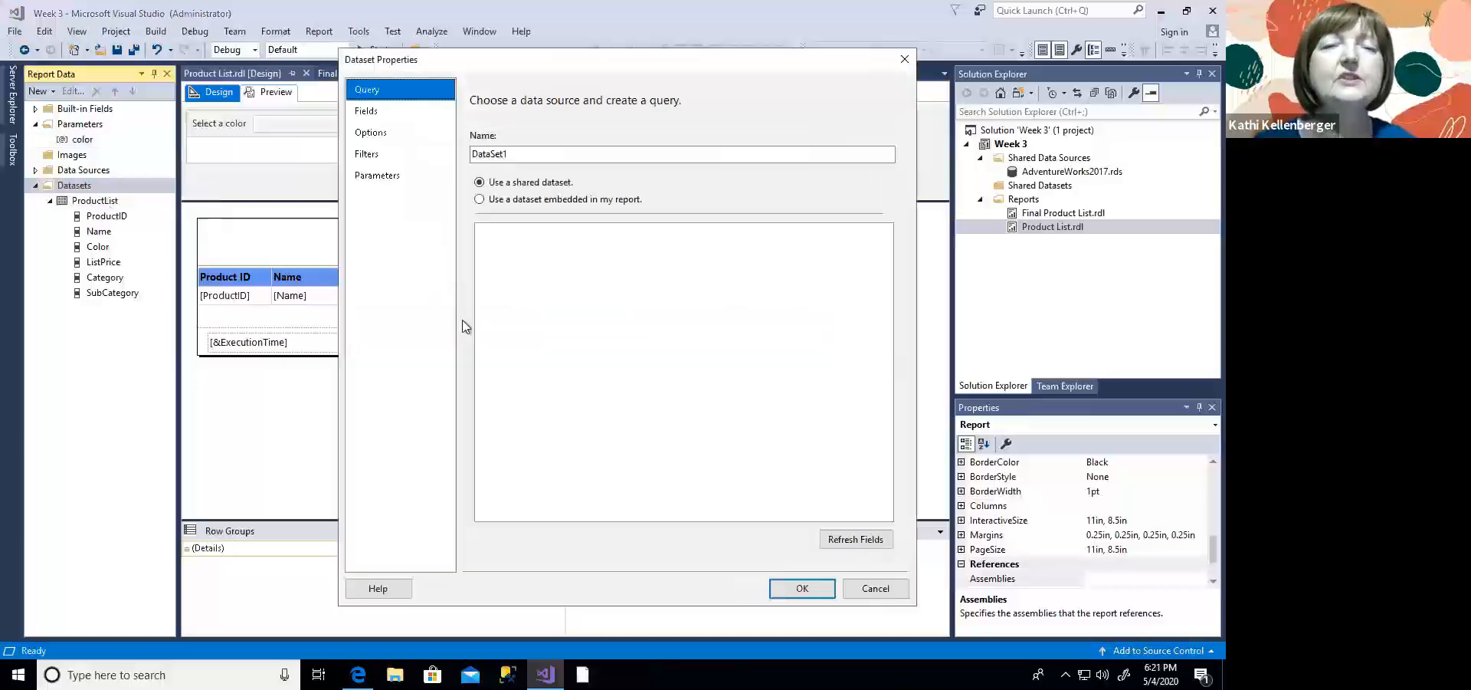
{"action": "left_click_drag", "start_coordinate": [536, 153], "coordinate": [473, 152]}
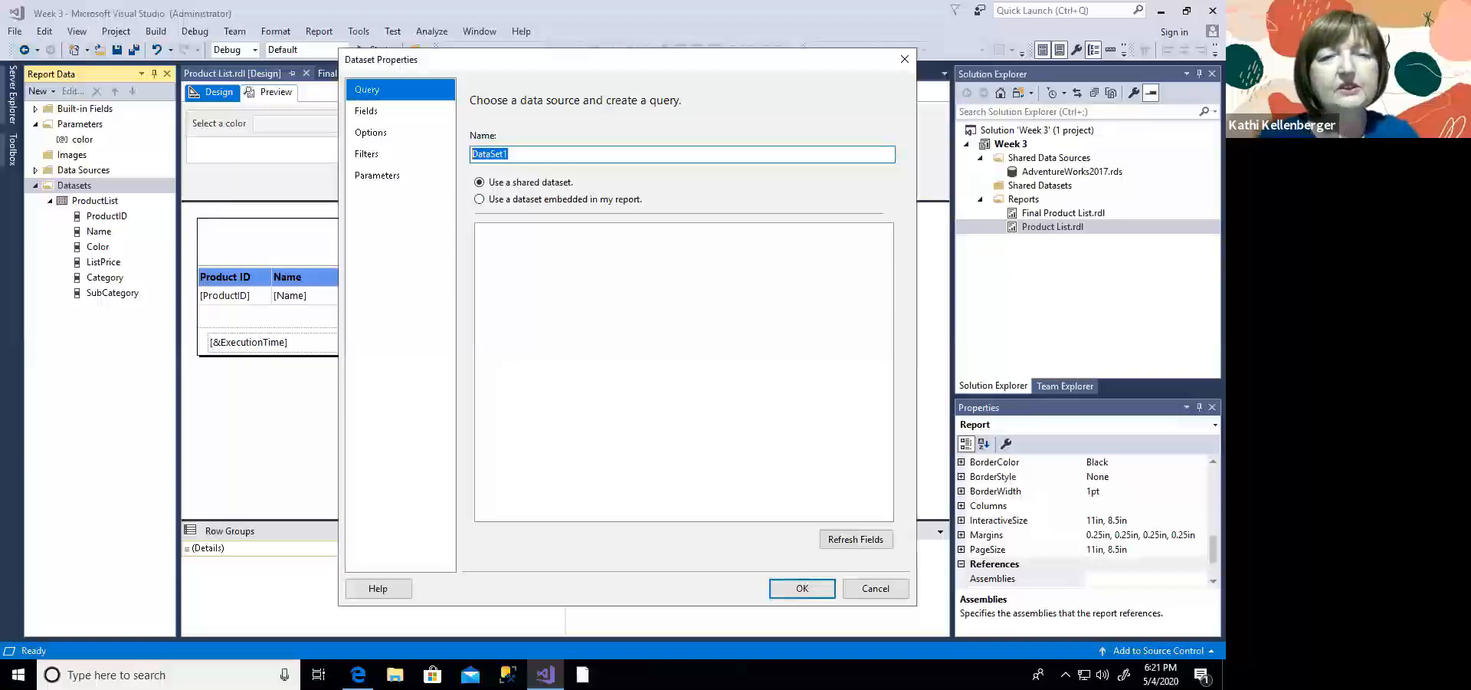
{"action": "type", "text": "Color"}
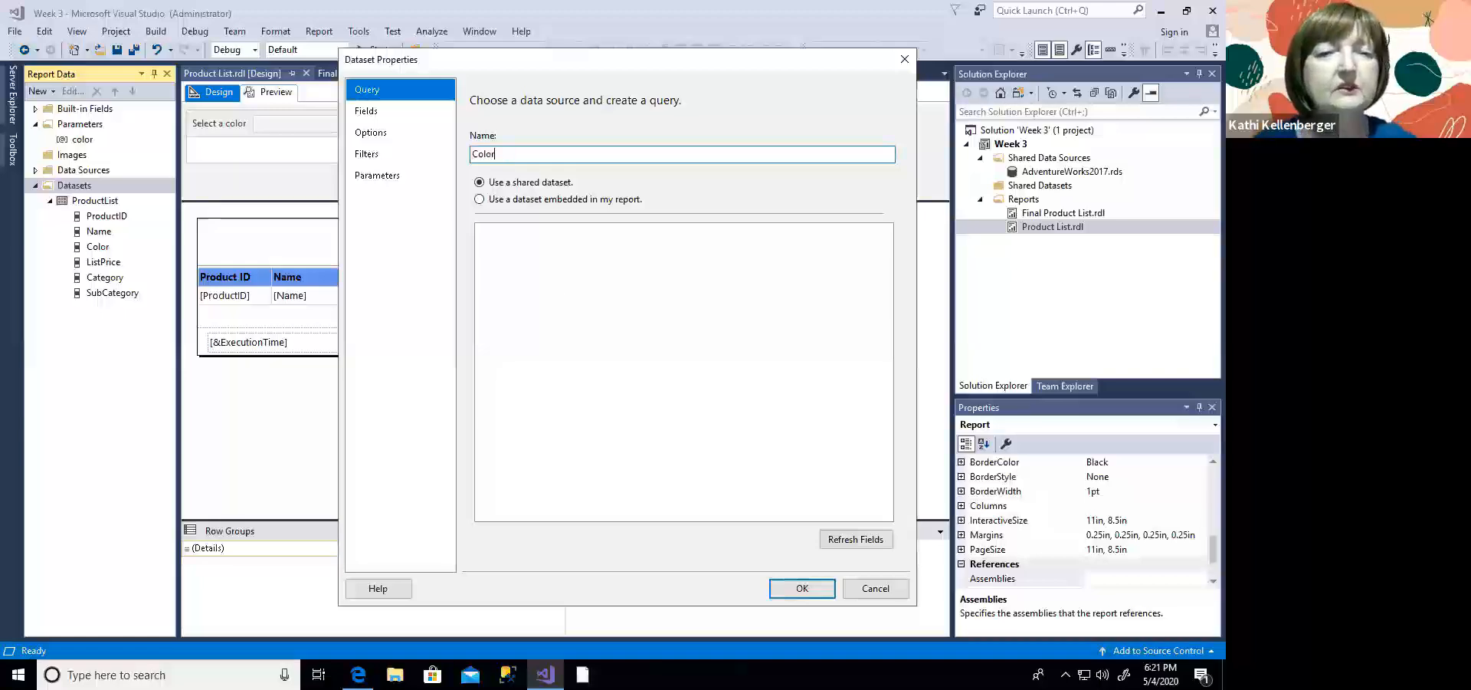
{"action": "left_click", "coordinate": [482, 200]}
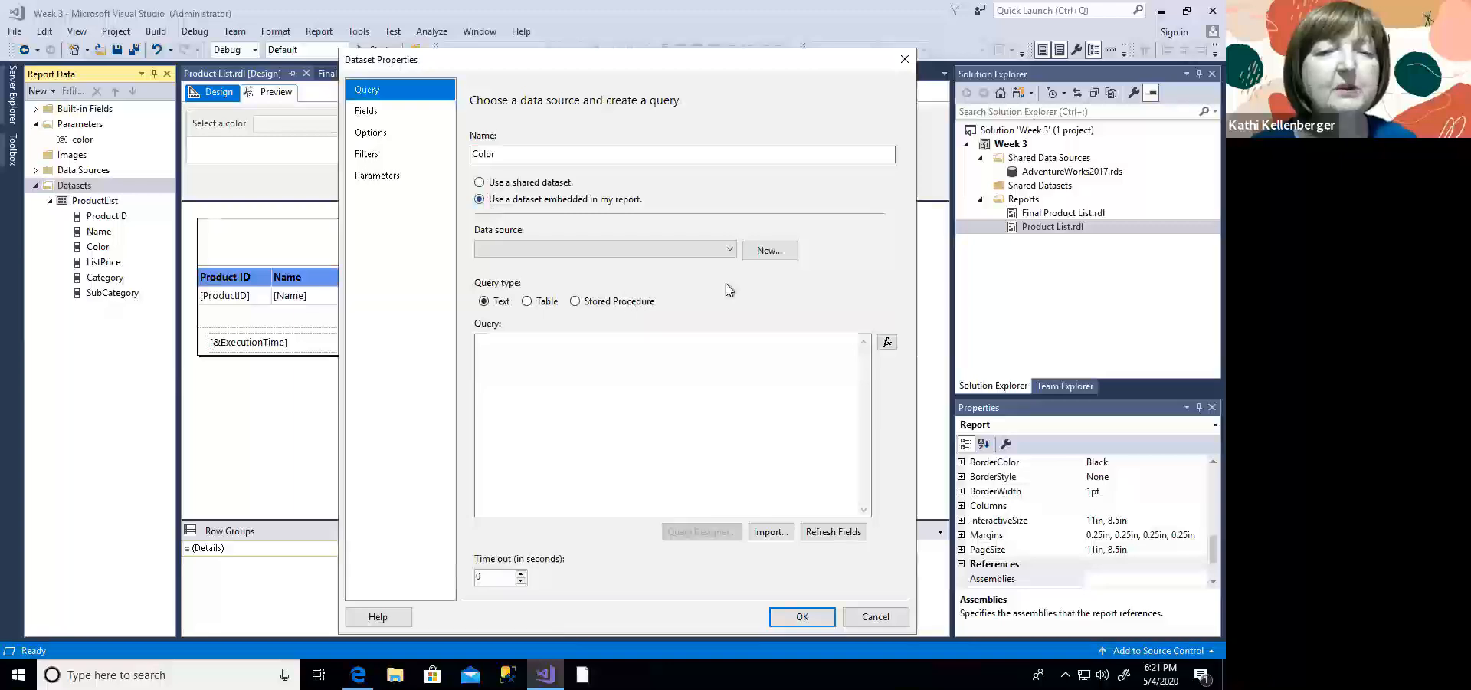
{"action": "left_click", "coordinate": [730, 251]}
{"action": "left_click", "coordinate": [694, 265]}
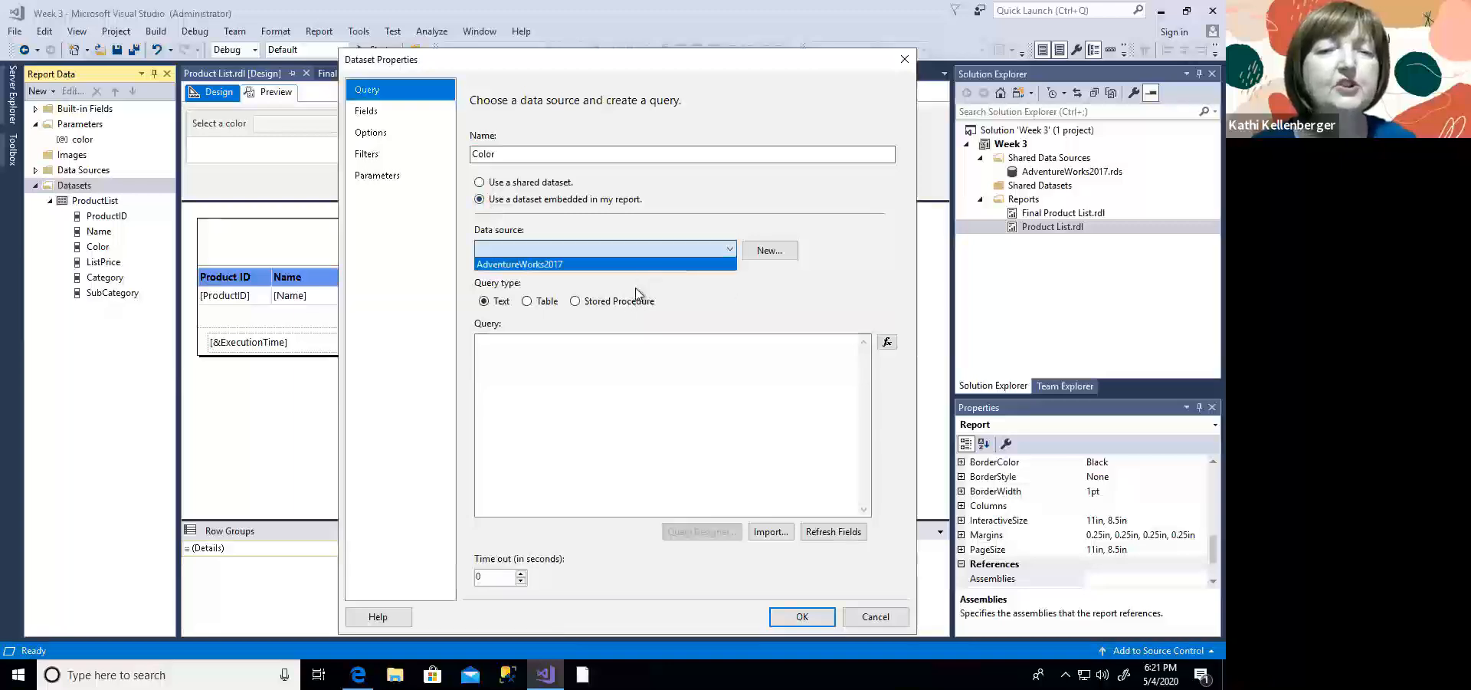
Step: Write the Color dataset's query as SELECT DISTINCT Color FROM Production.Product ORDER BY Color, with each clause on its own line
{"action": "left_click", "coordinate": [609, 370]}
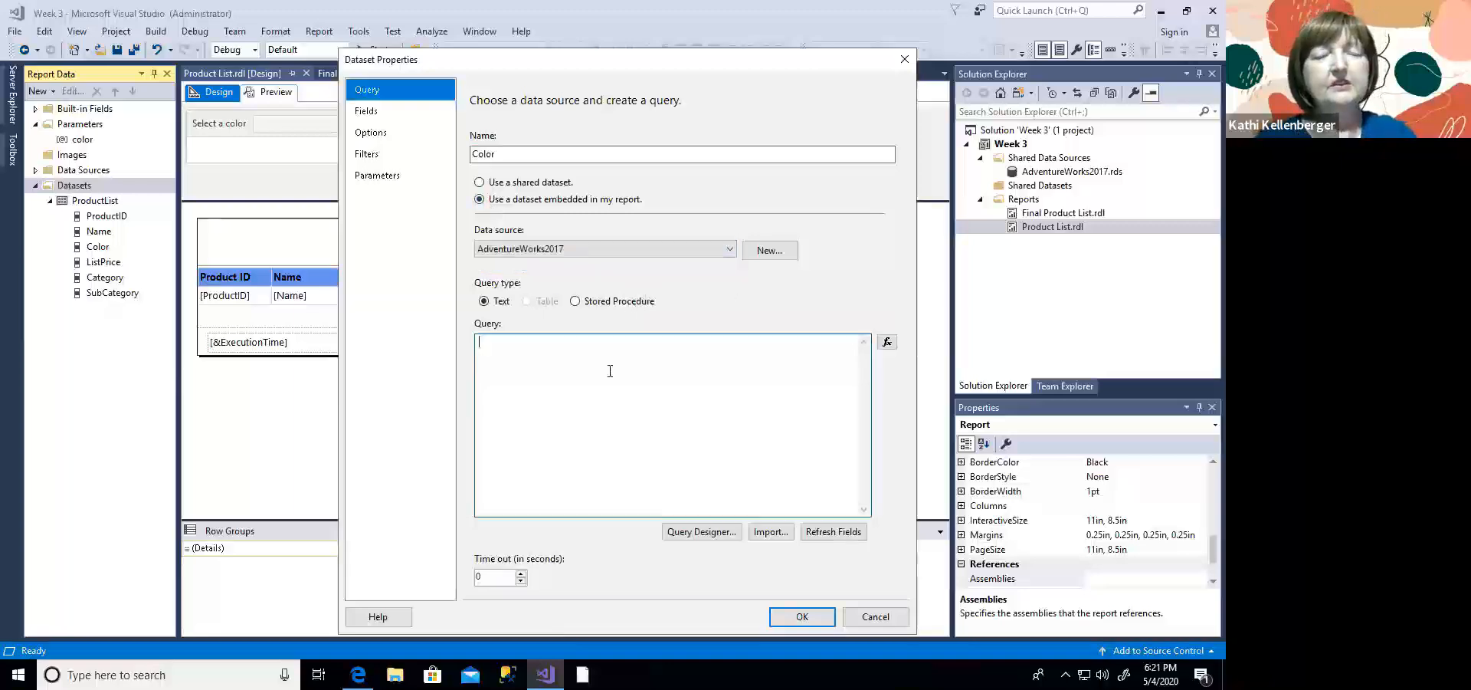
{"action": "type", "text": "SELEC"}
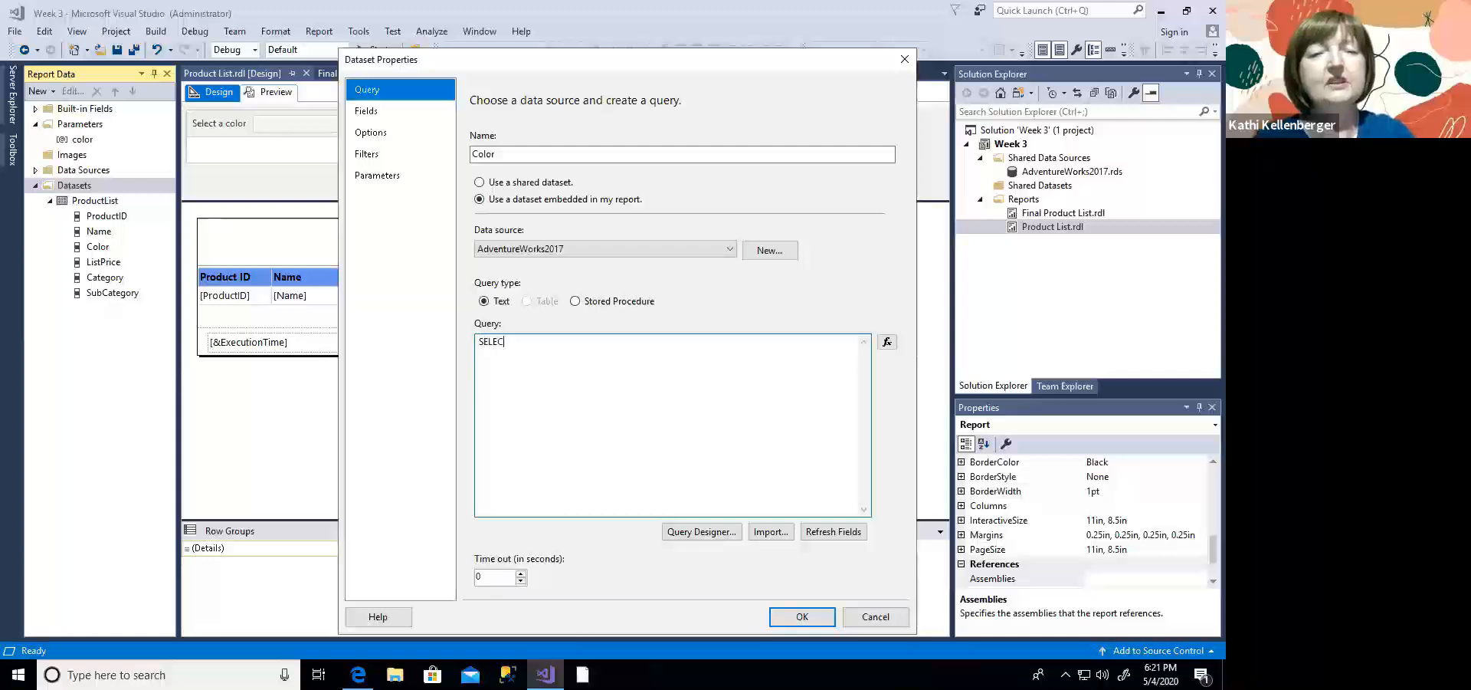
{"action": "type", "text": "T "}
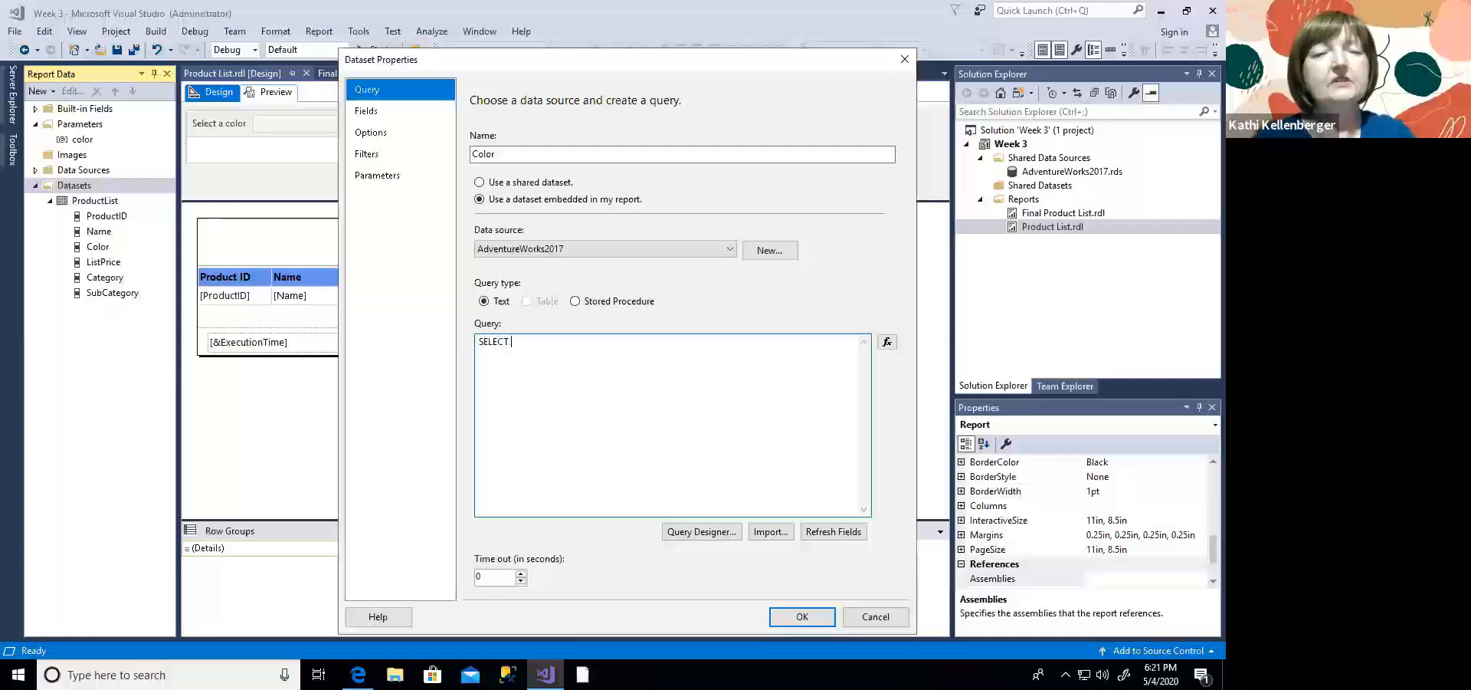
{"action": "type", "text": "DISTINCT "}
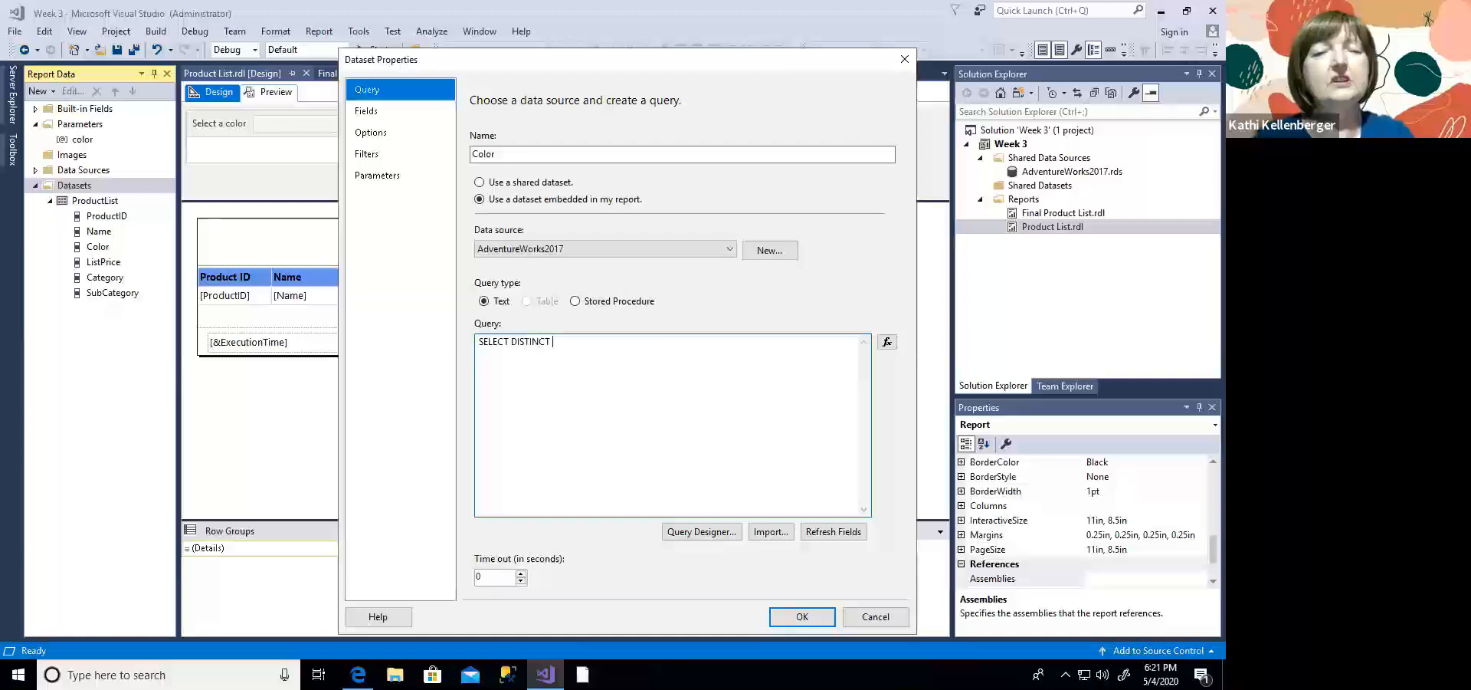
{"action": "type", "text": "Color FROm "}
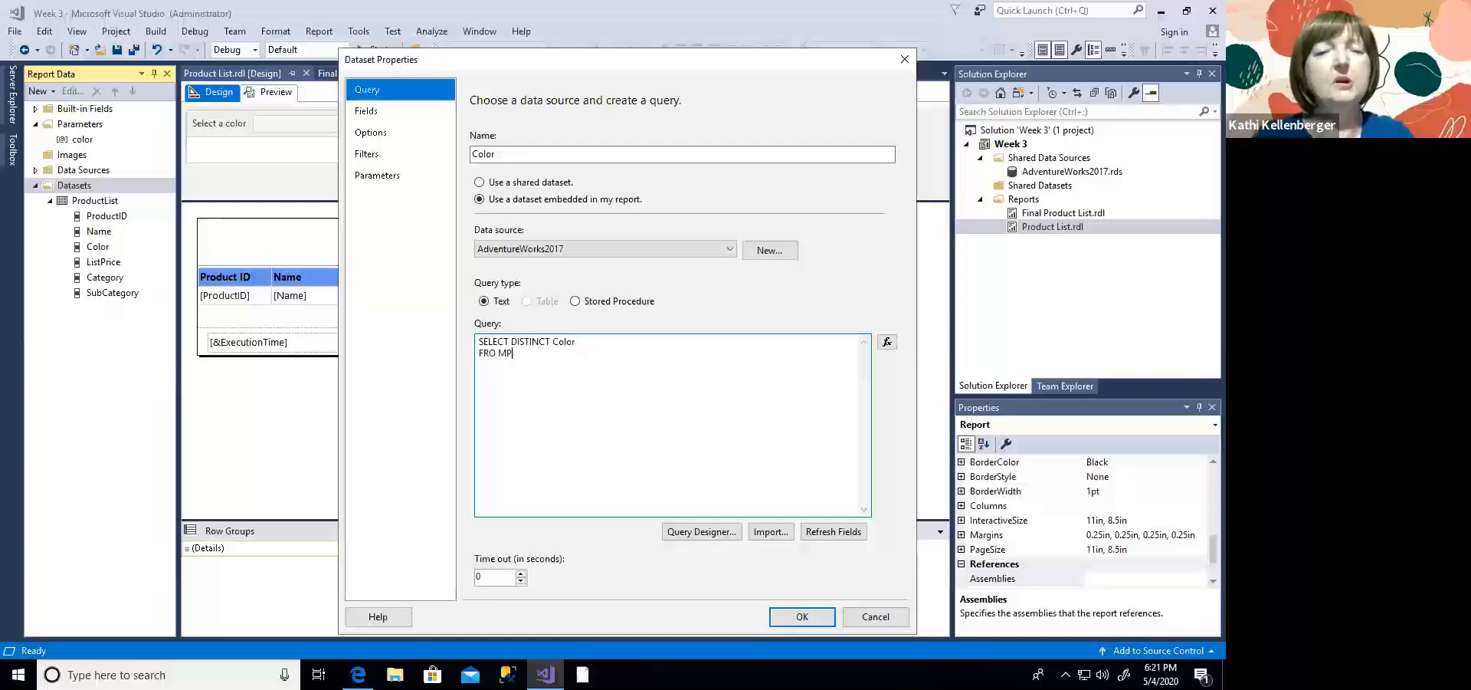
{"action": "type", "text": "P"}
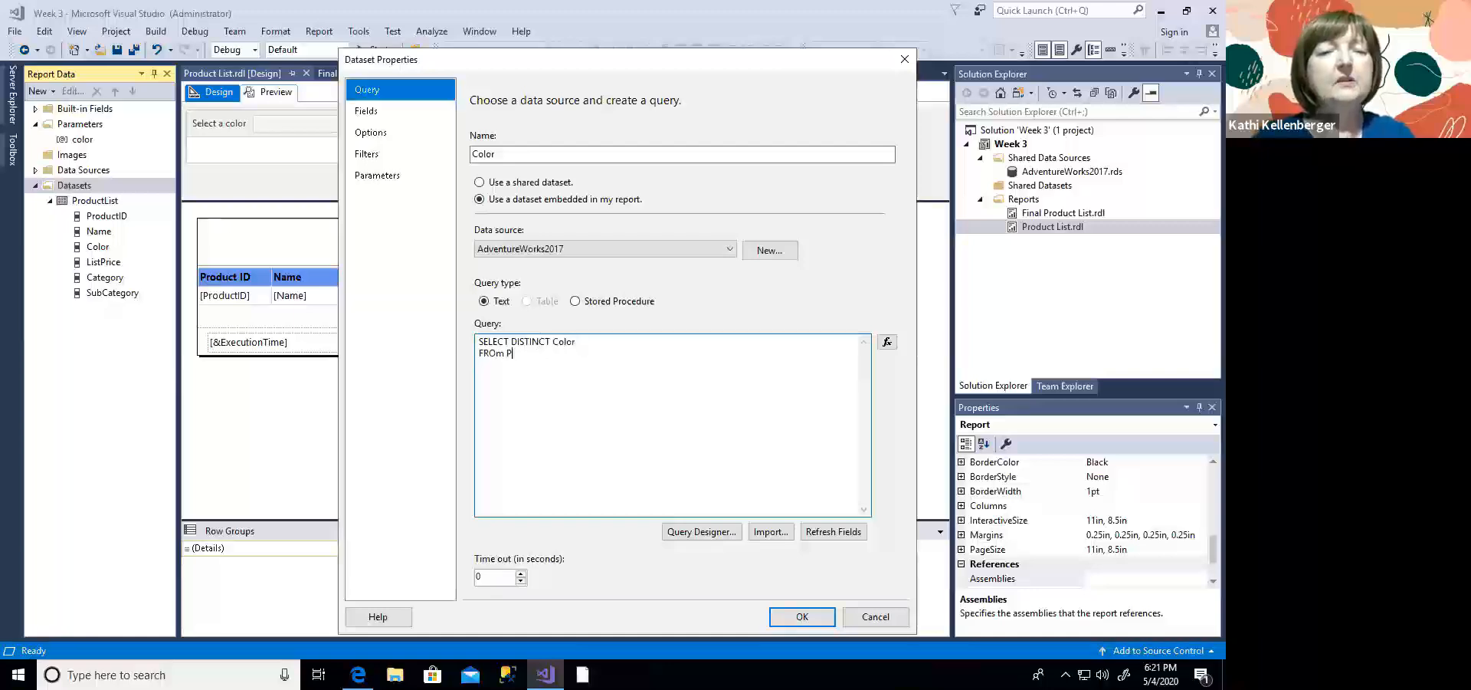
{"action": "type", "text": "roduction"}
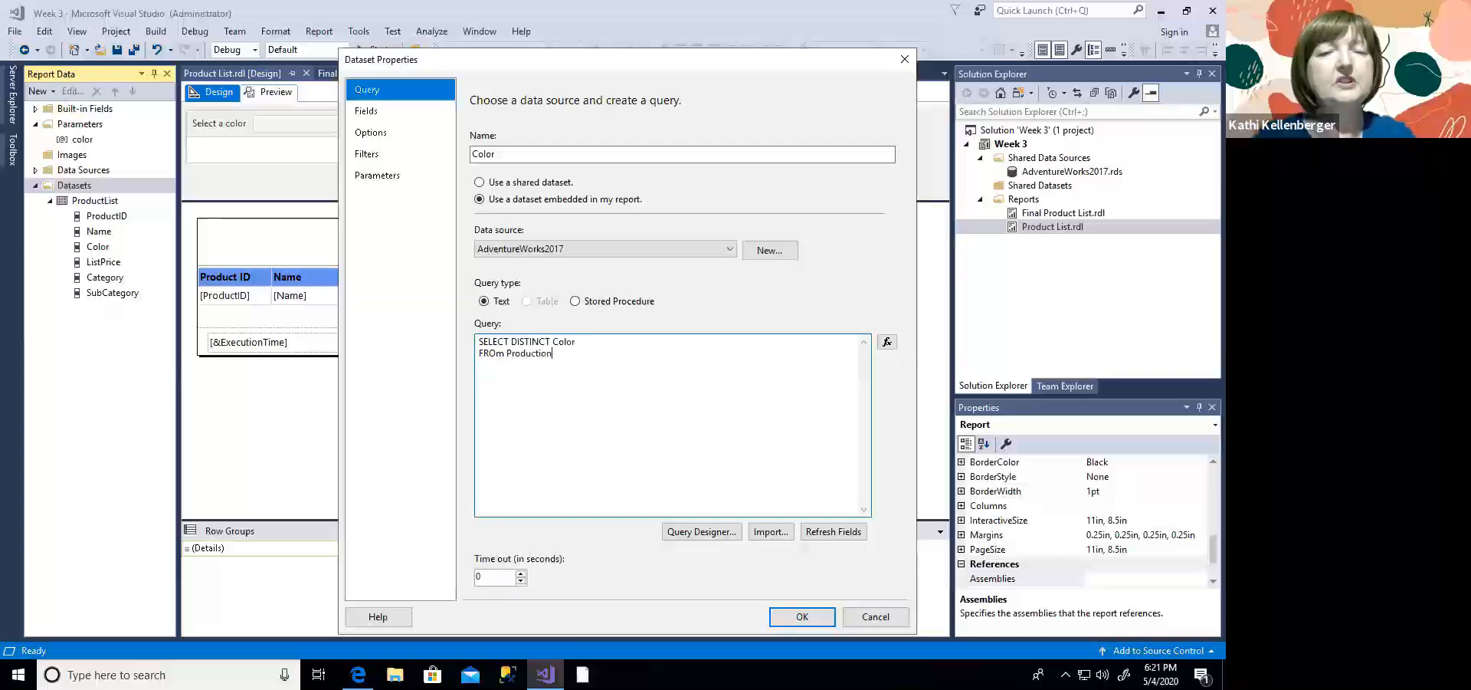
{"action": "type", "text": ".Product"}
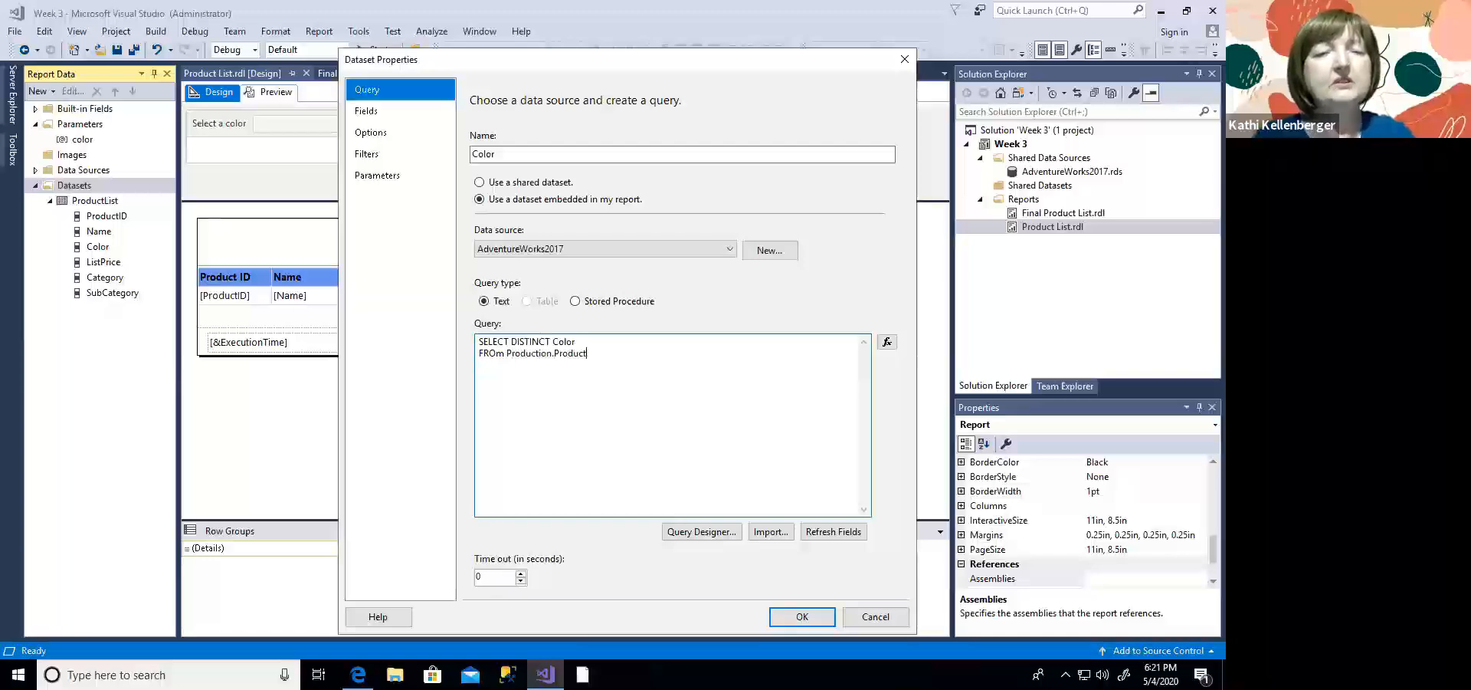
{"action": "key", "text": "Return"}
{"action": "type", "text": "ORDER B"}
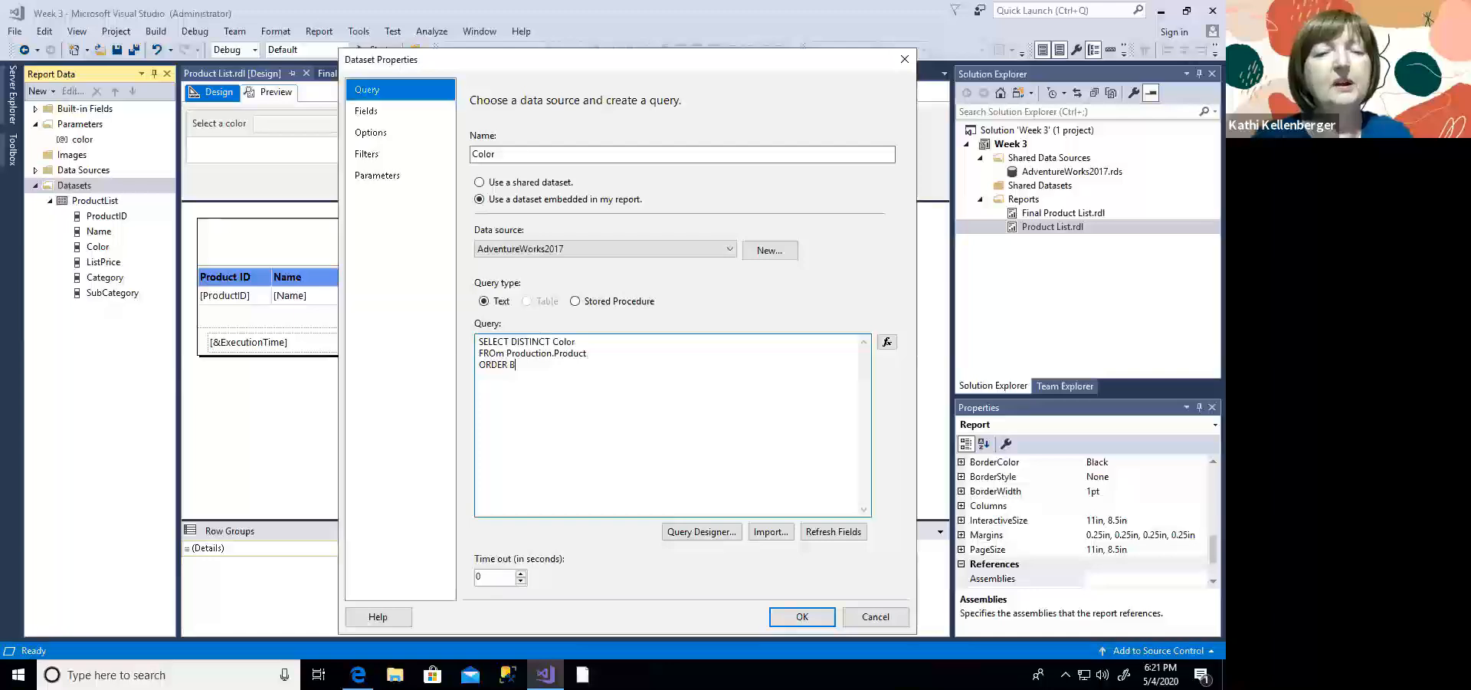
{"action": "type", "text": "Y Color"}
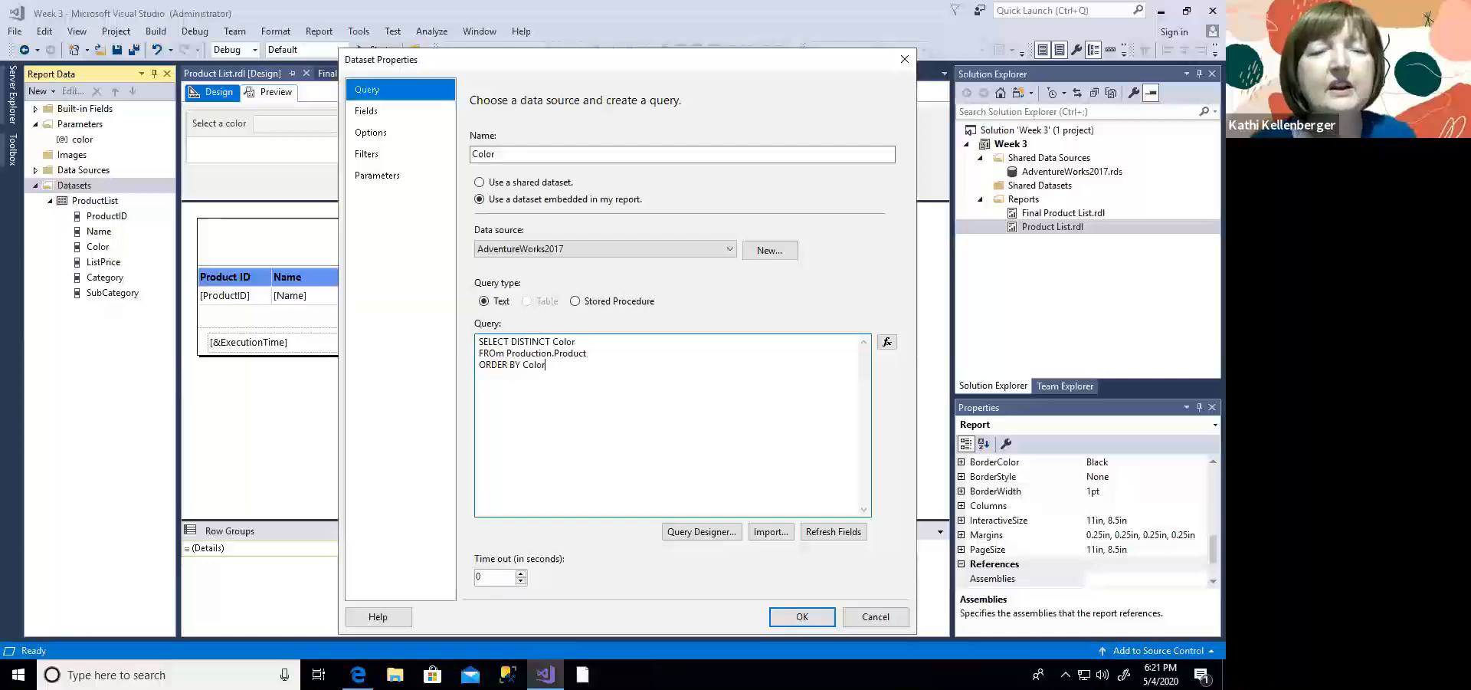
Step: Change the query's selected column to ISNULL(Color,'N/A') AS Color, keeping the DISTINCT keyword before it
{"action": "left_click", "coordinate": [554, 341]}
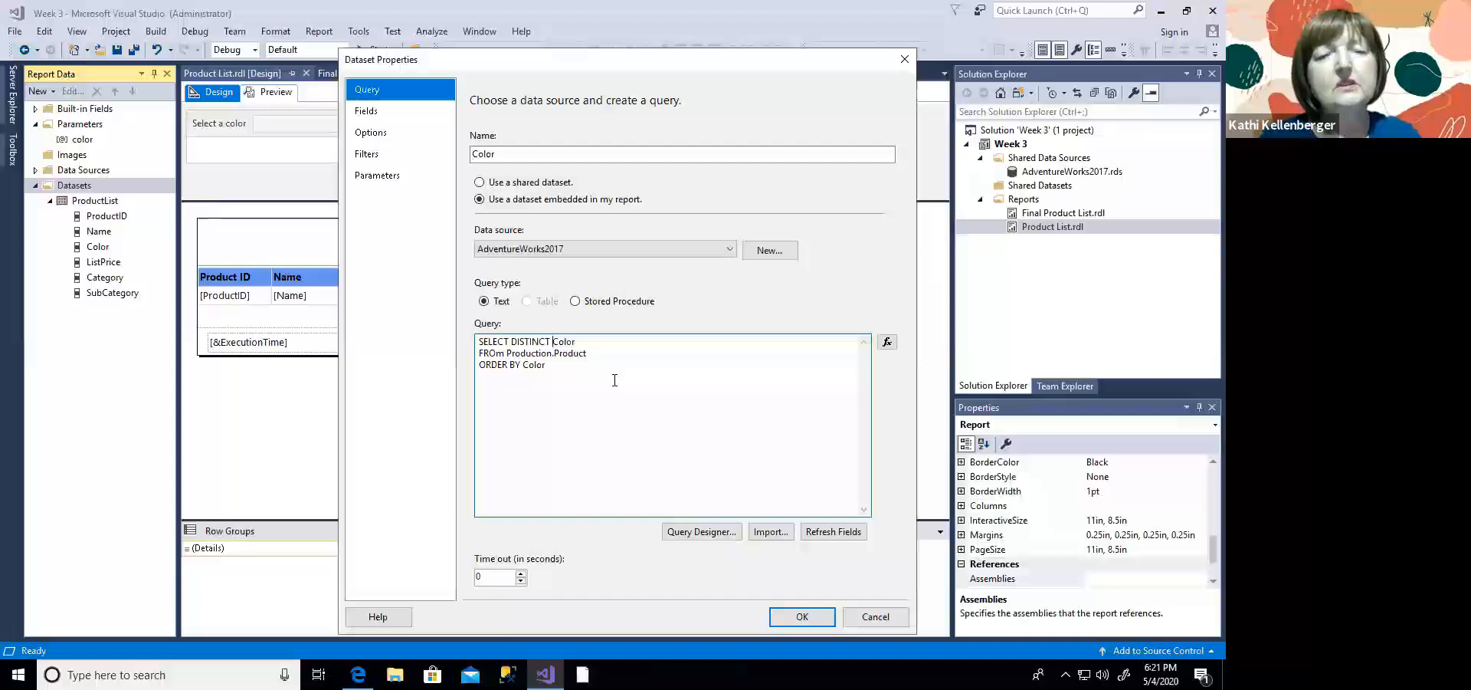
{"action": "type", "text": "ISN"}
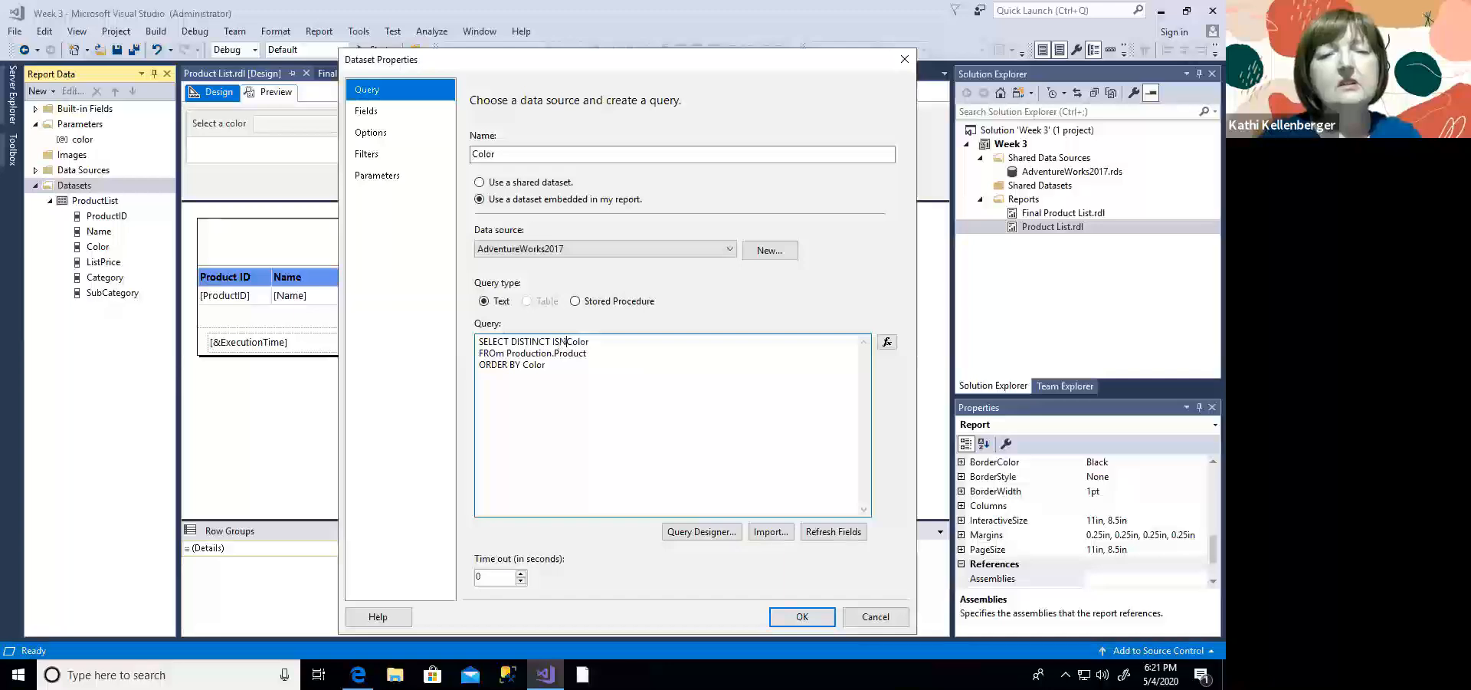
{"action": "type", "text": "ULL("}
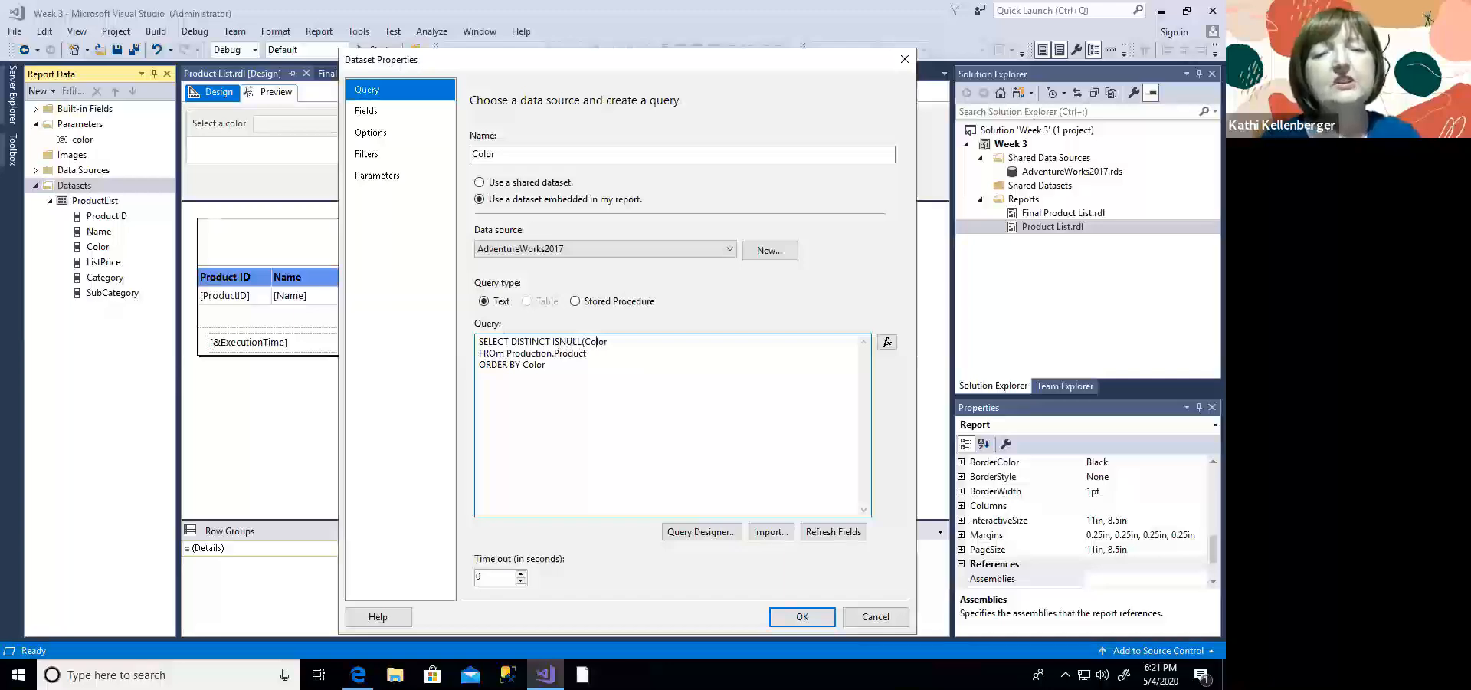
{"action": "key", "text": "Right"}
{"action": "type", "text": ",'"}
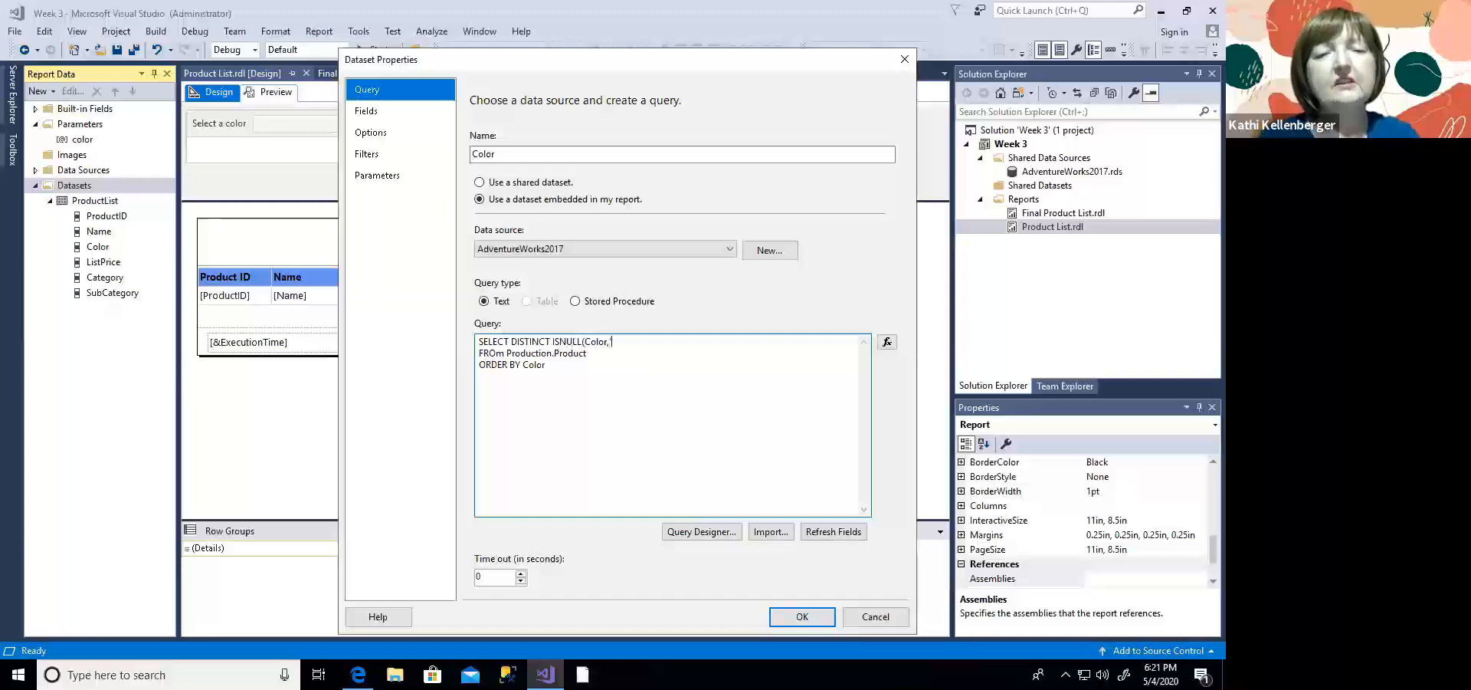
{"action": "type", "text": "N/A') "}
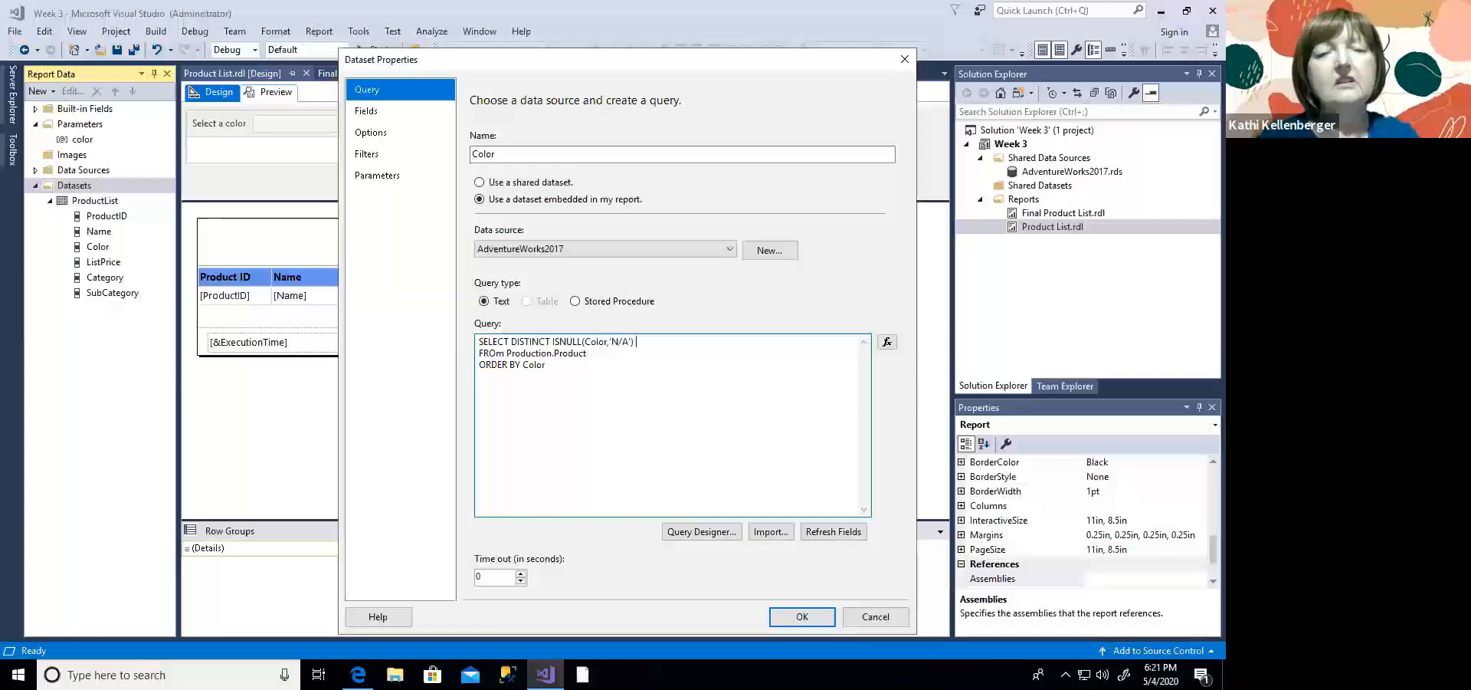
{"action": "type", "text": "AS Color"}
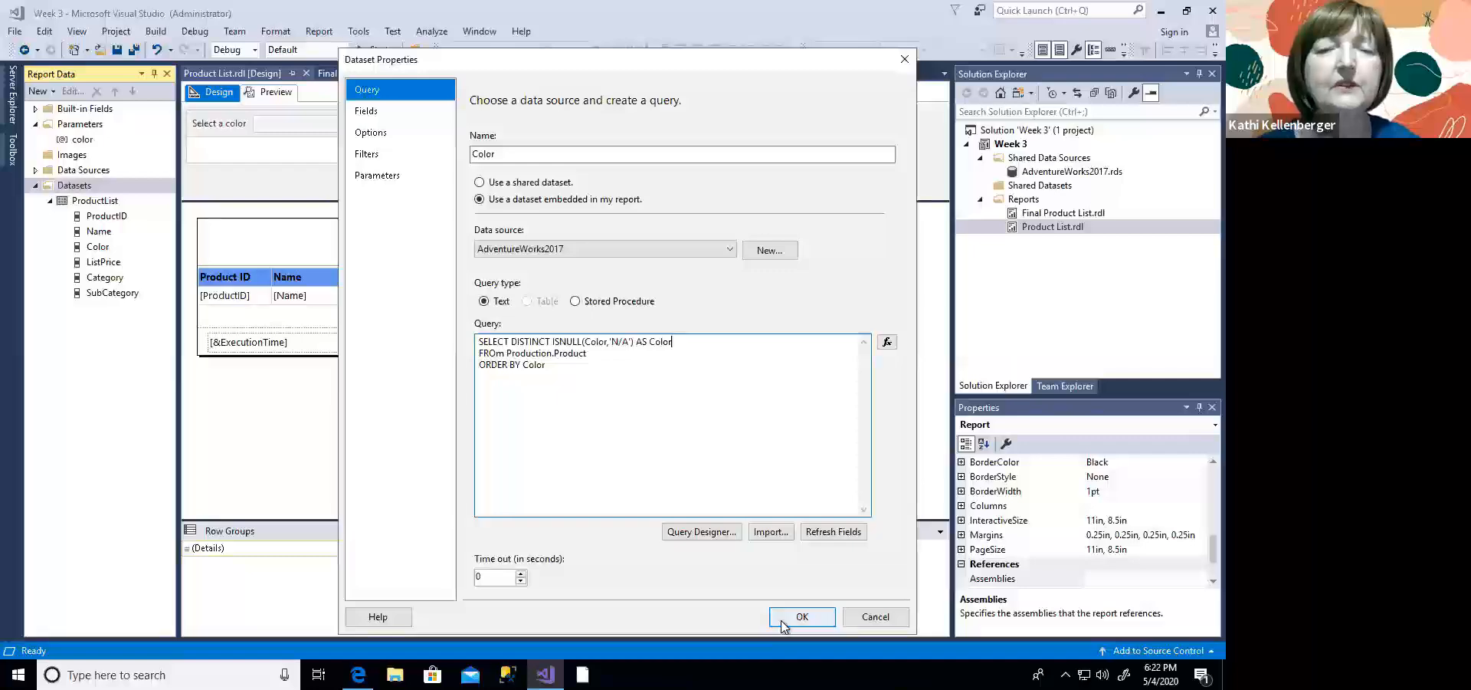
Step: Save the Color dataset and have the color parameter get its available values from it, using Color as both value and label field
{"action": "left_click", "coordinate": [800, 616]}
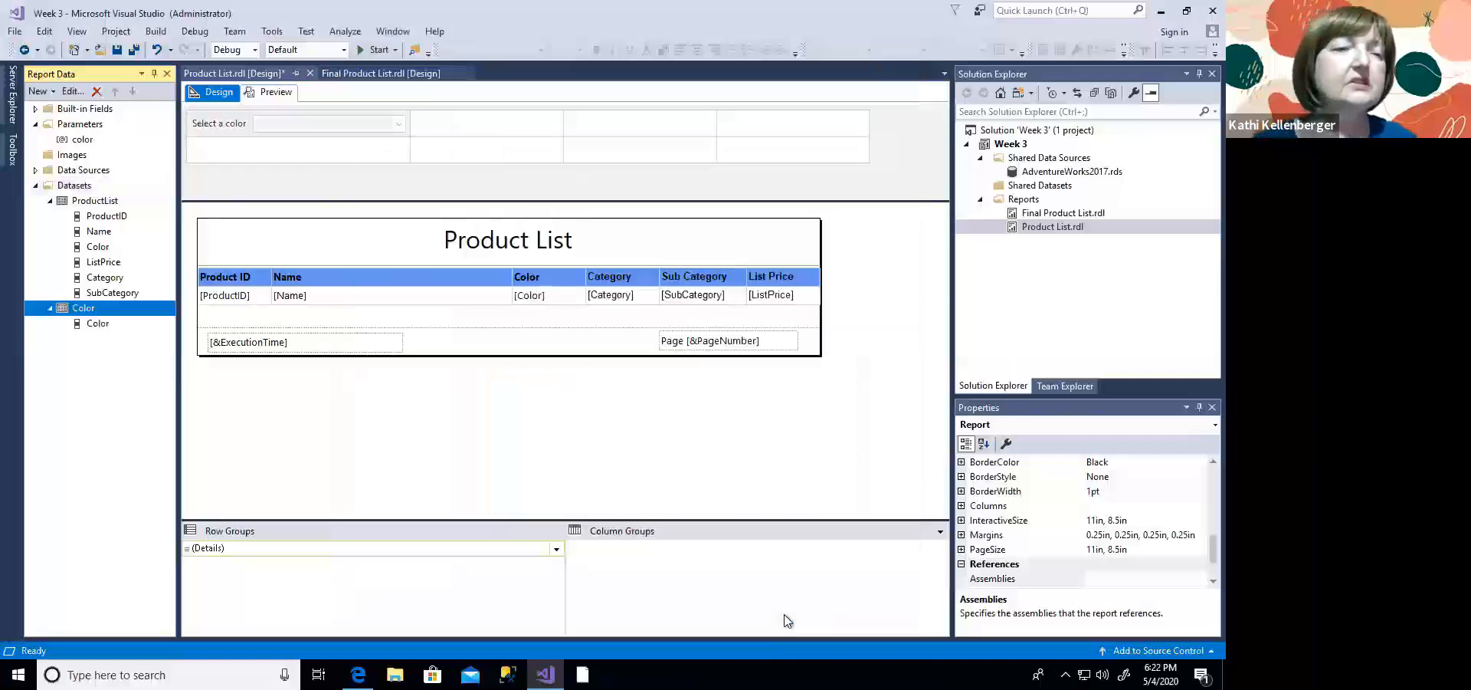
{"action": "double_click", "coordinate": [81, 139]}
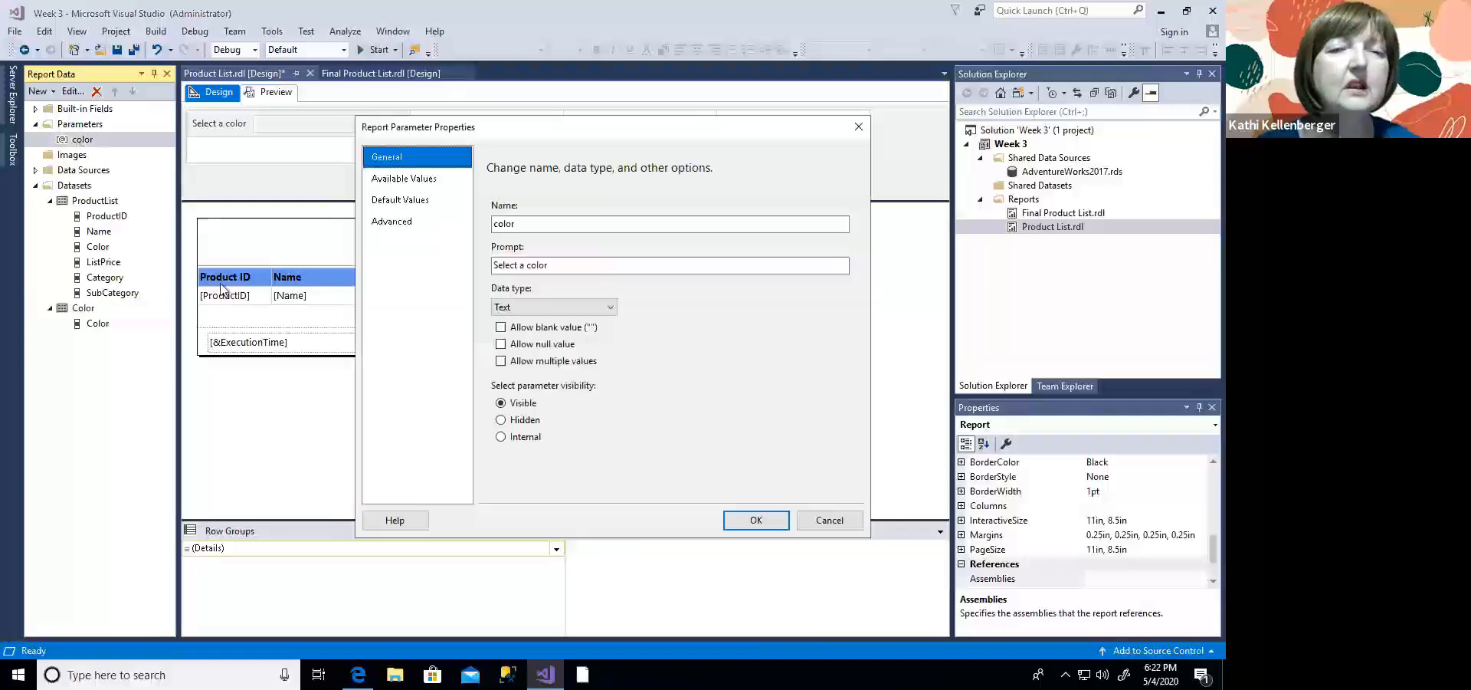
{"action": "left_click", "coordinate": [411, 180]}
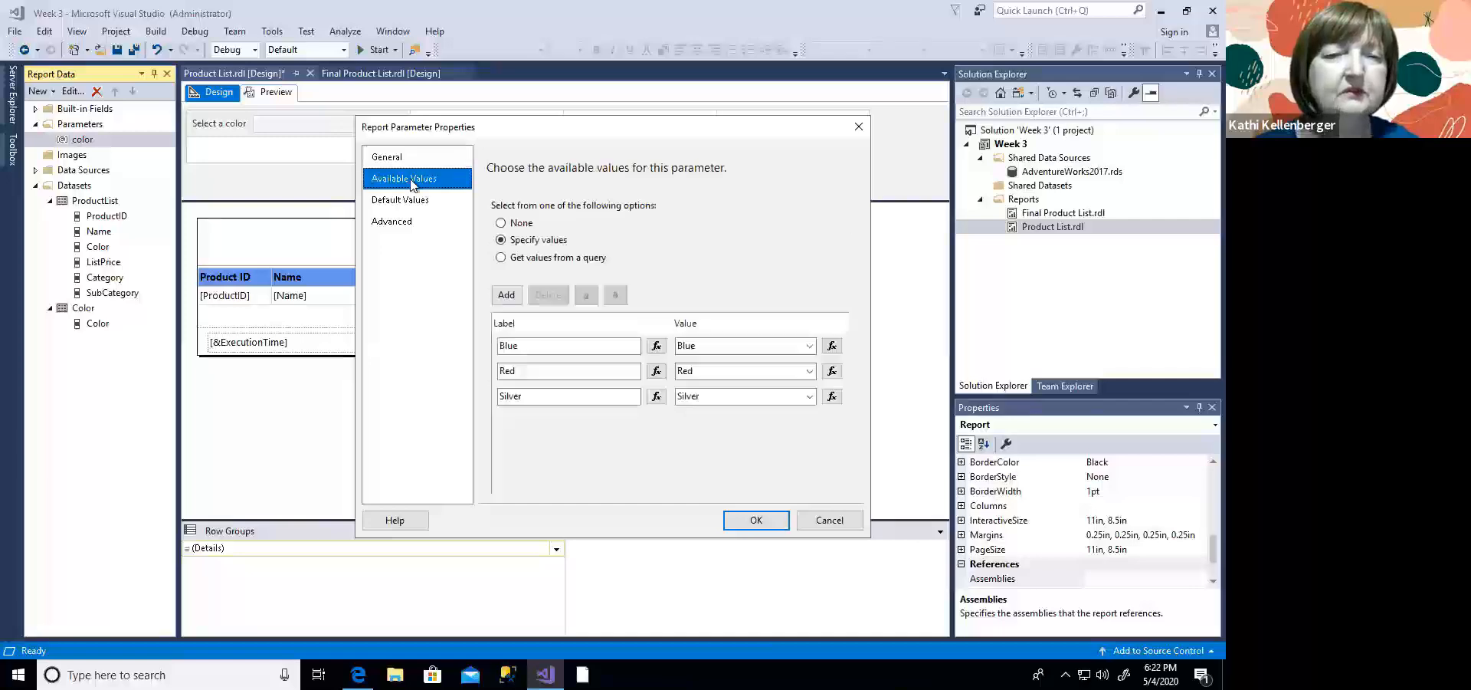
{"action": "left_click", "coordinate": [501, 259]}
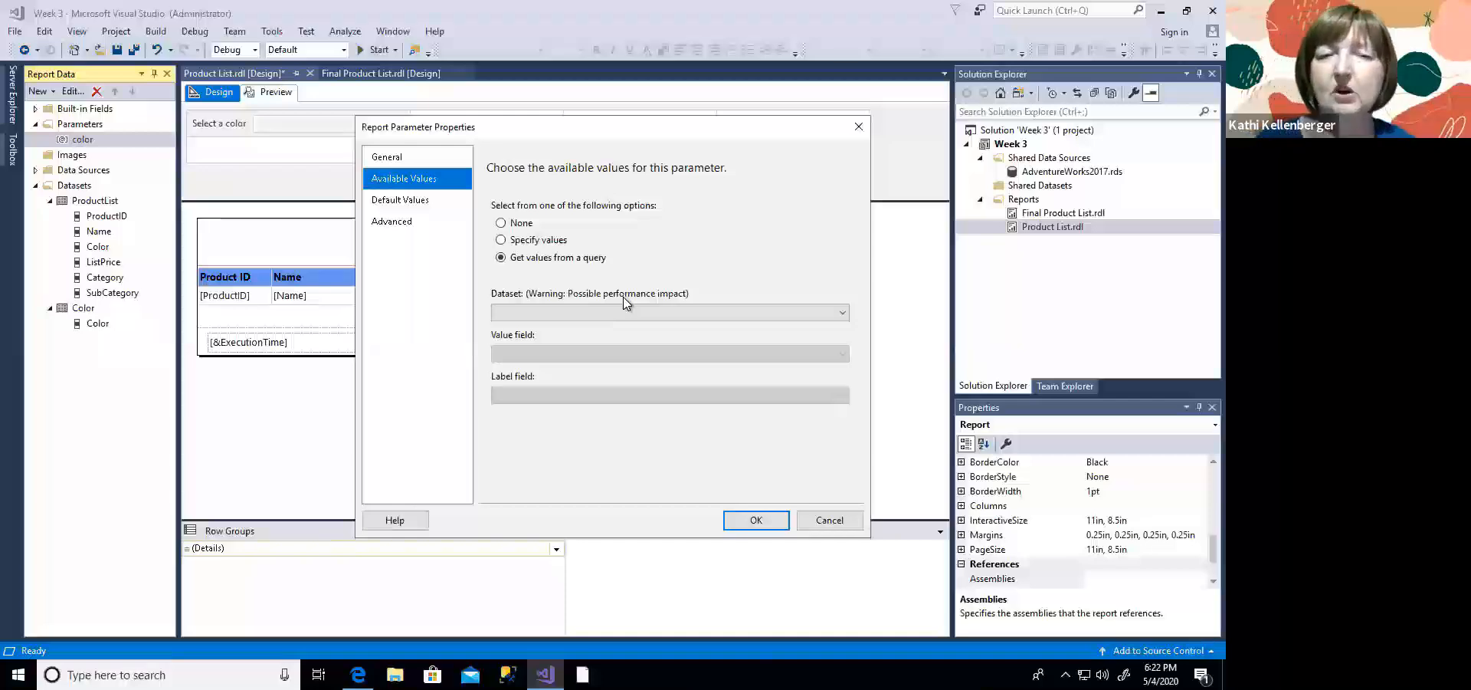
{"action": "left_click", "coordinate": [842, 313]}
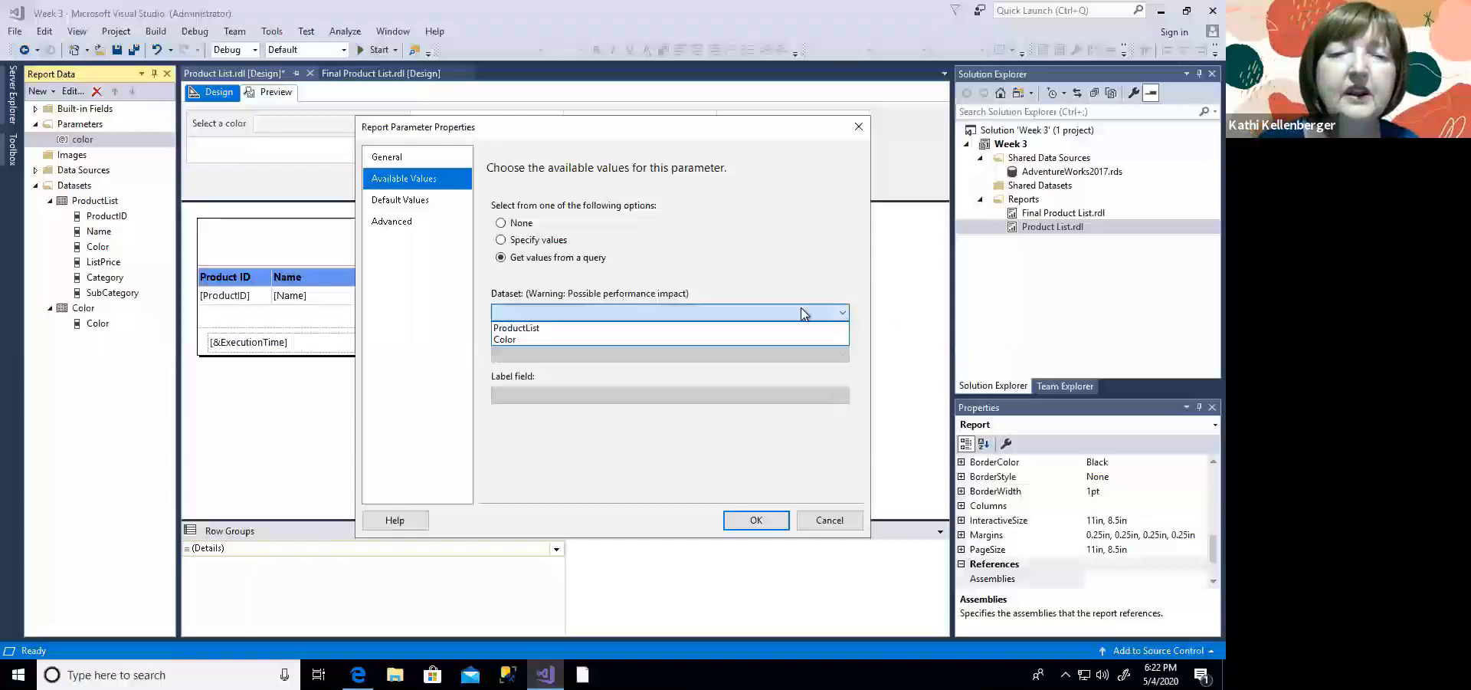
{"action": "left_click", "coordinate": [540, 337]}
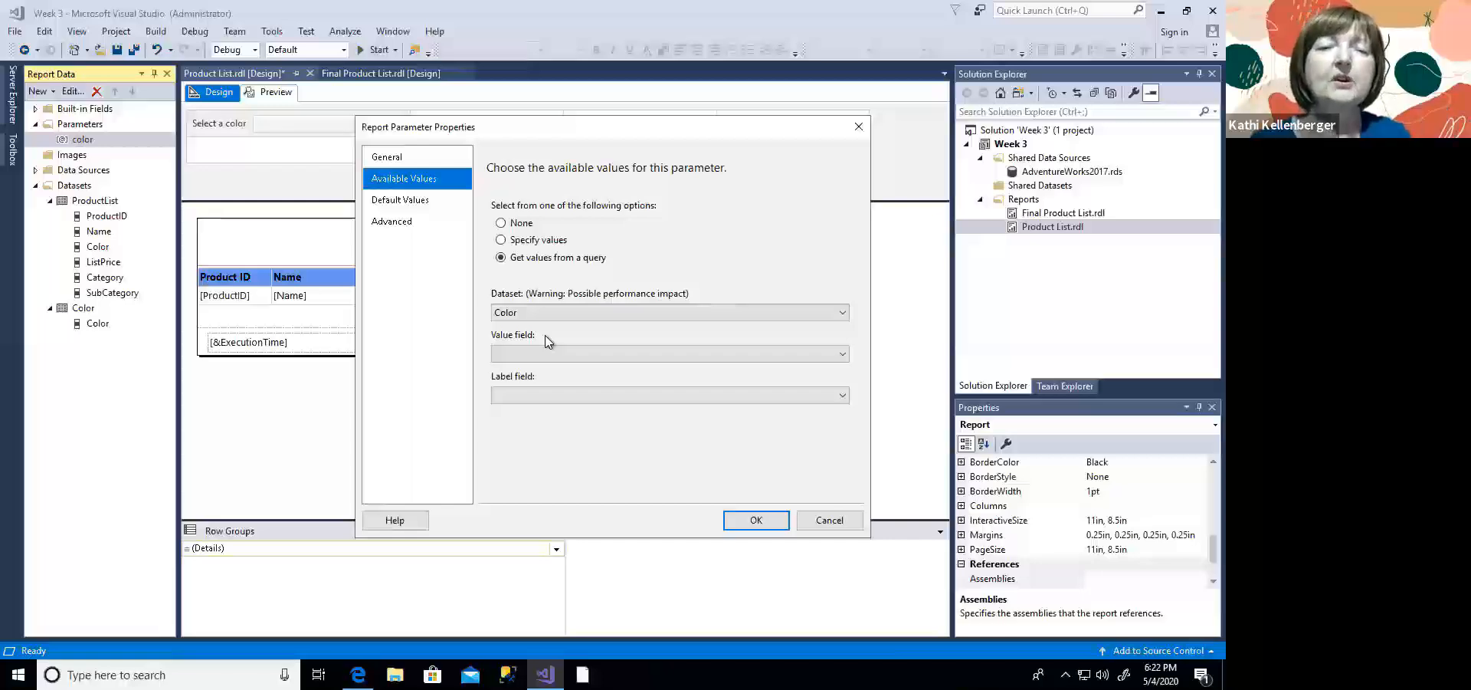
{"action": "left_click", "coordinate": [844, 353]}
{"action": "left_click", "coordinate": [666, 370]}
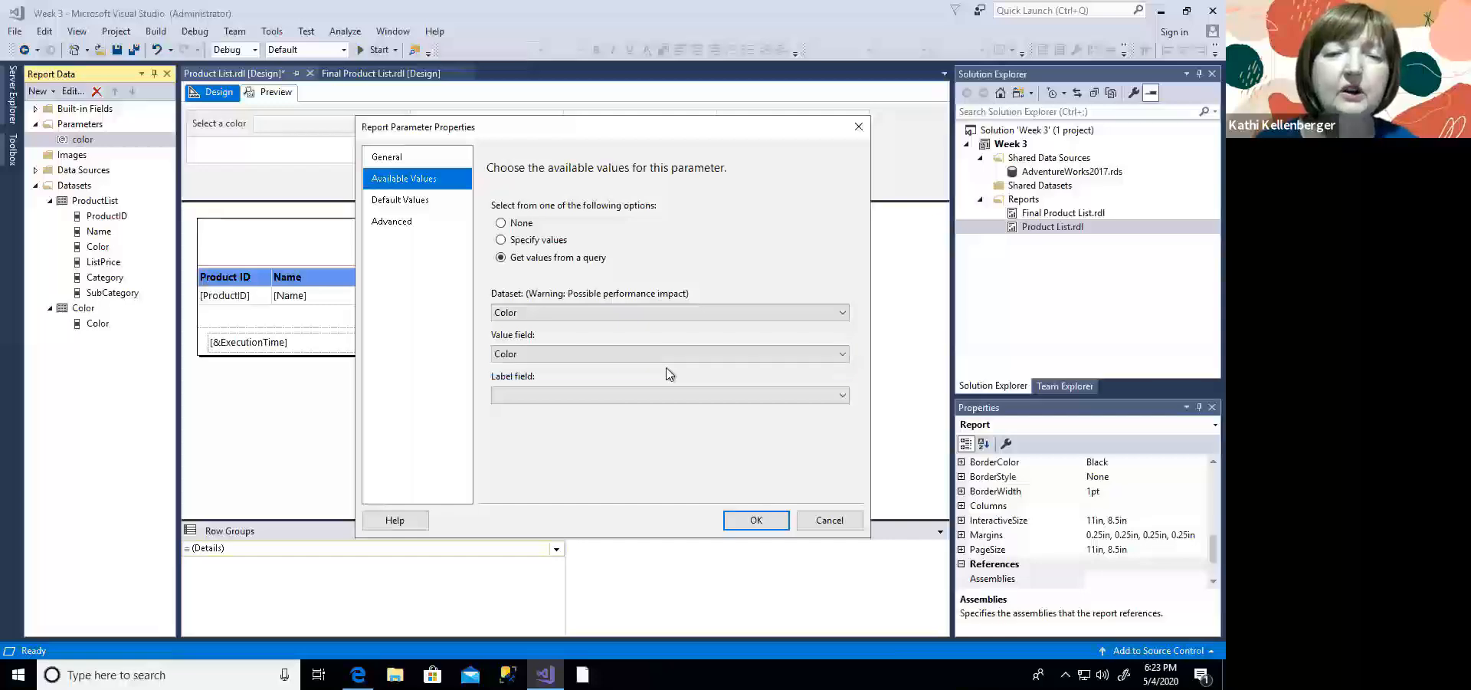
{"action": "left_click", "coordinate": [843, 395]}
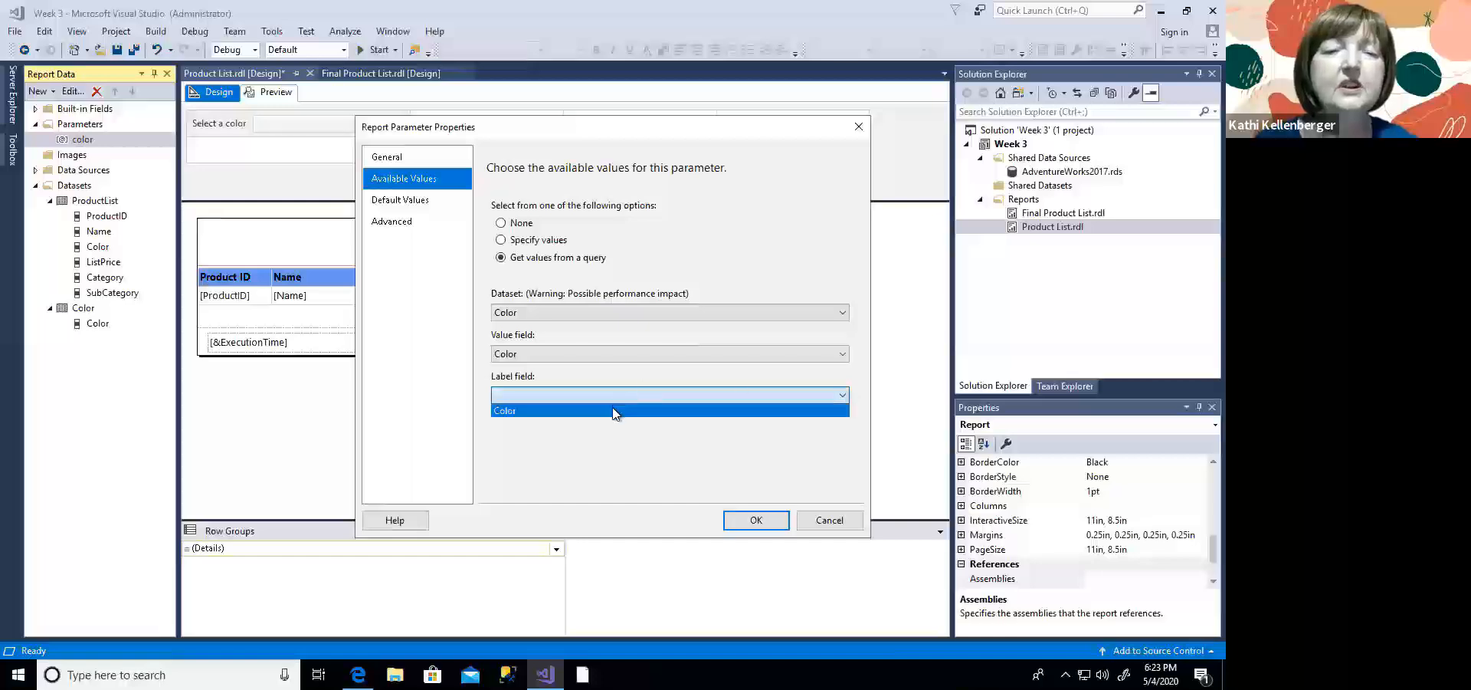
{"action": "left_click", "coordinate": [615, 411]}
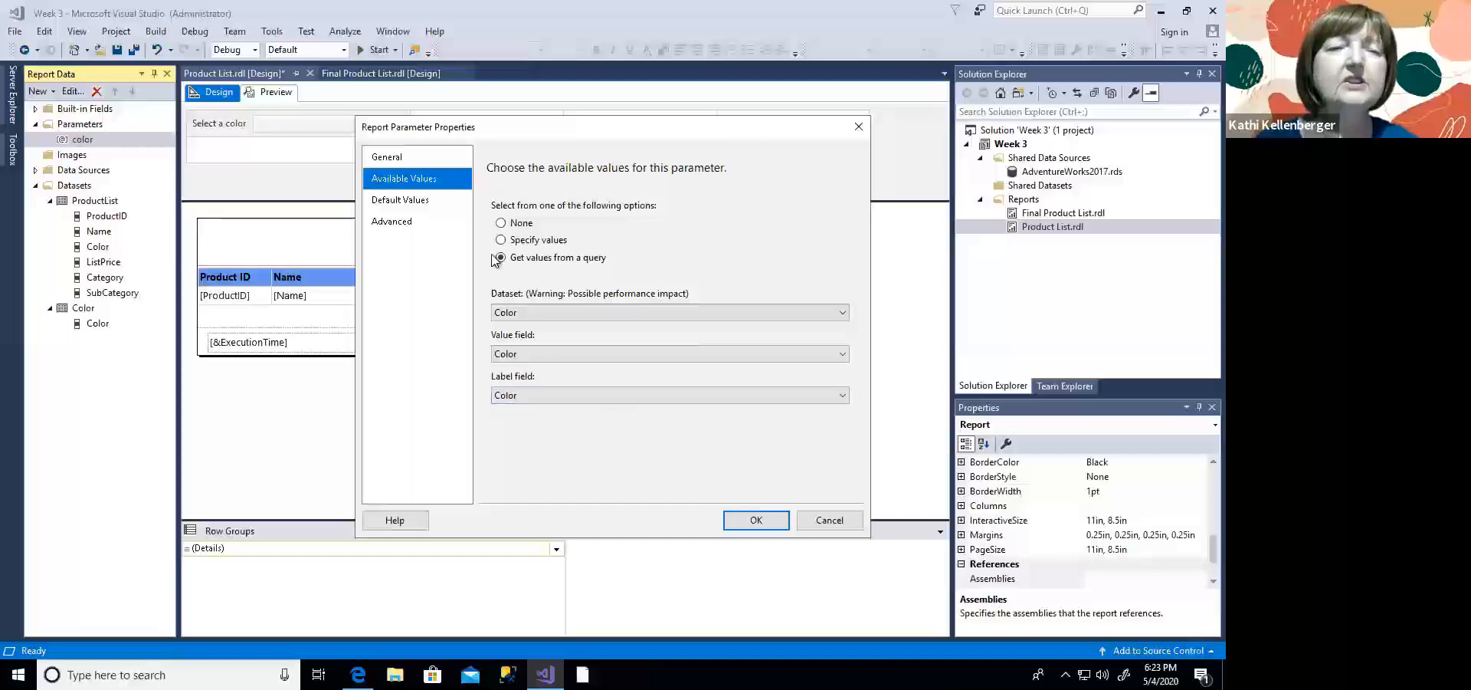
{"action": "left_click", "coordinate": [738, 527]}
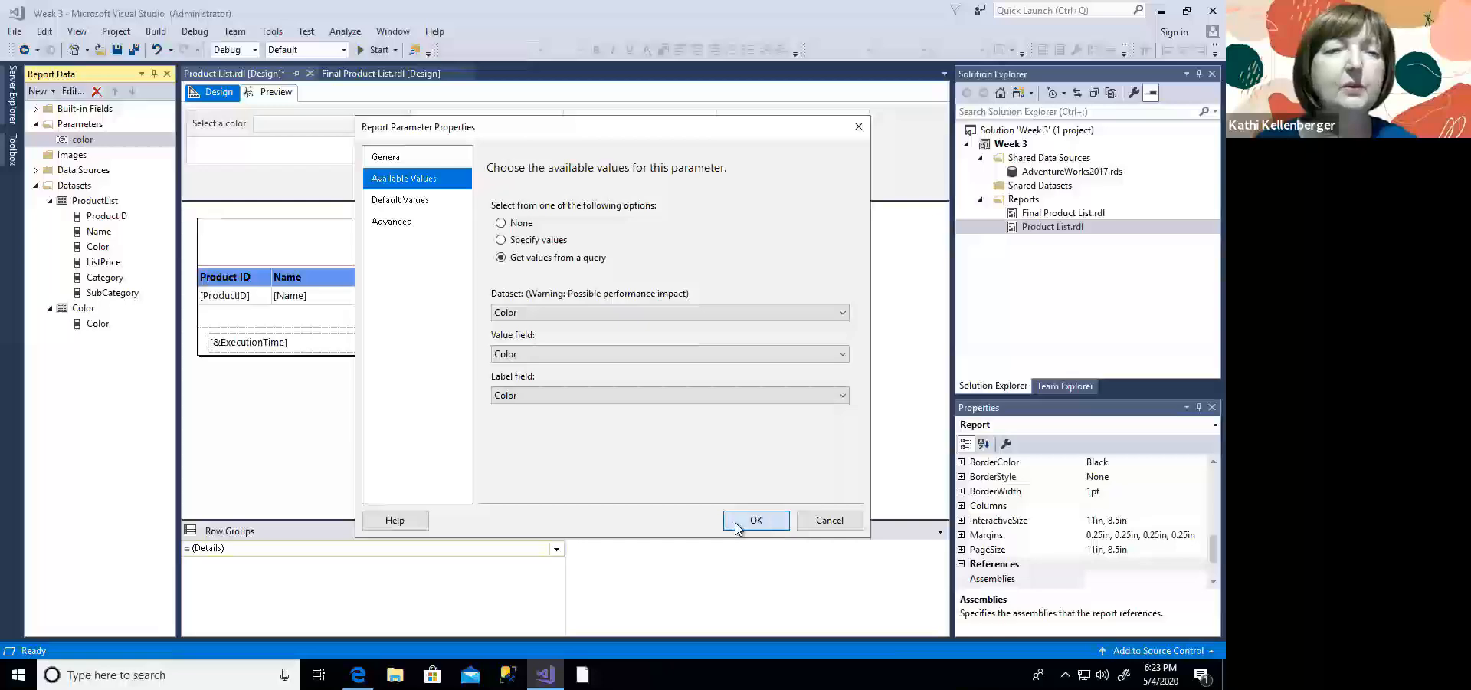
Step: Preview the Product List report and run it with N/A as the selected color
{"action": "left_click", "coordinate": [273, 96]}
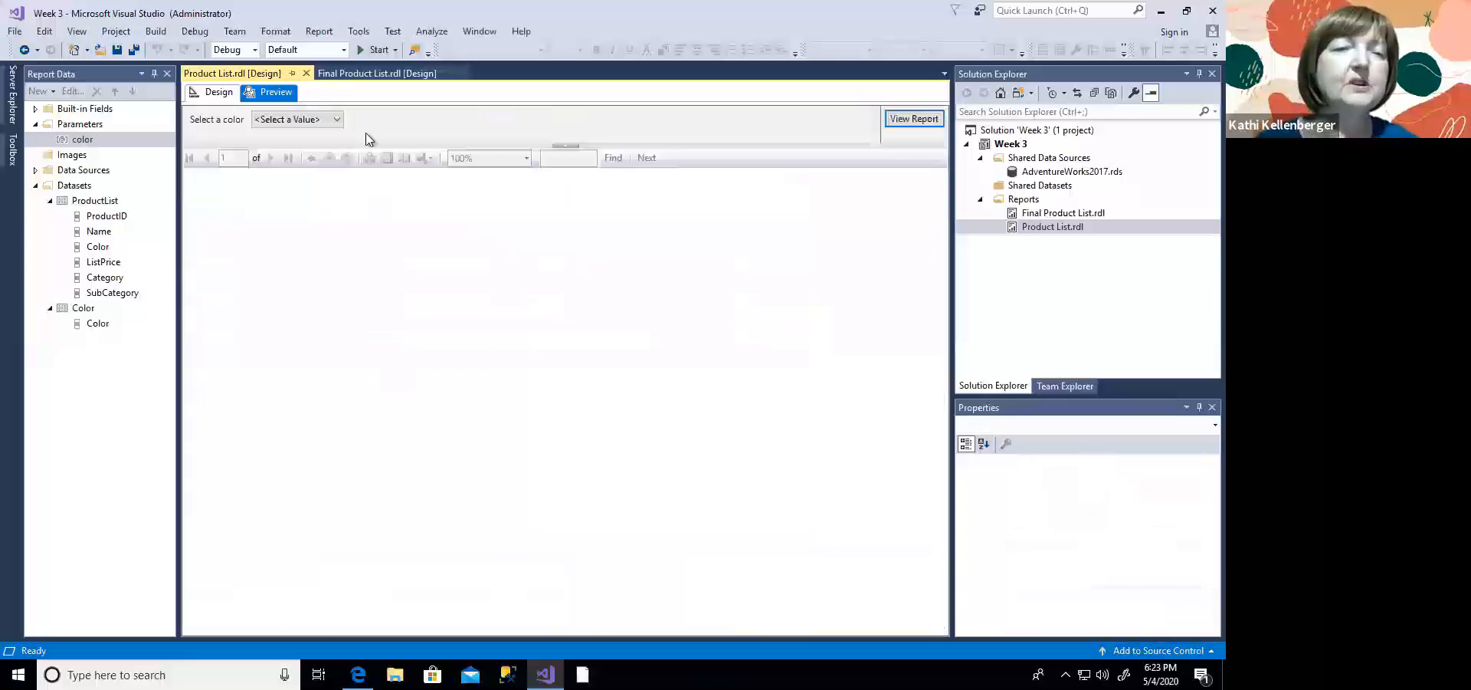
{"action": "left_click", "coordinate": [334, 120]}
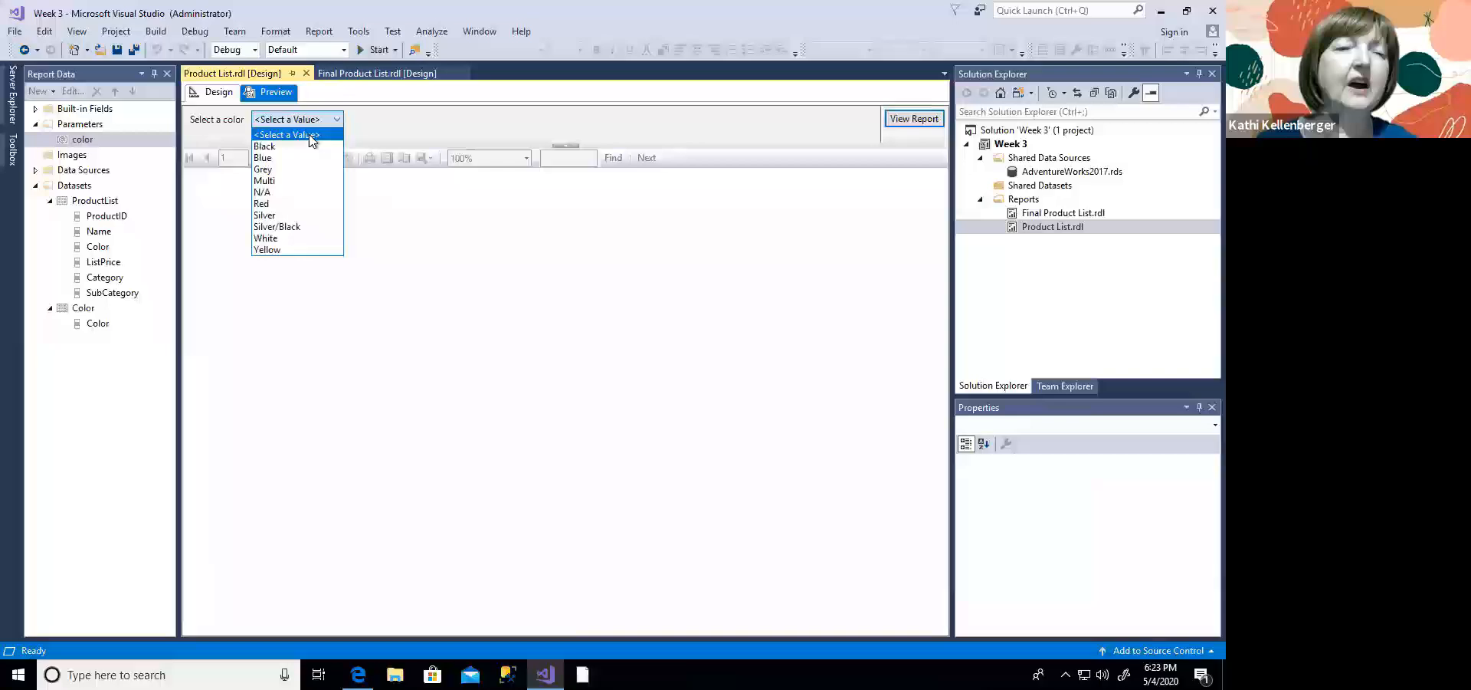
{"action": "left_click", "coordinate": [272, 196]}
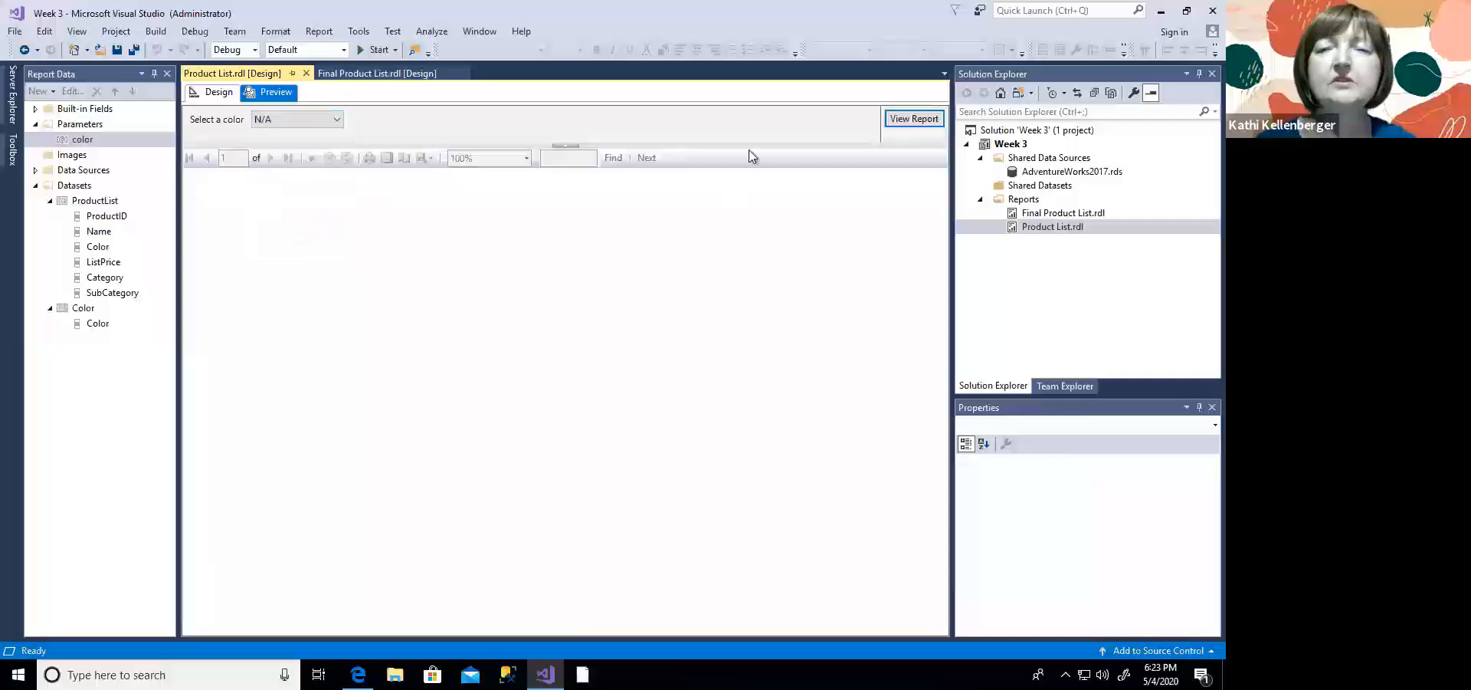
{"action": "left_click", "coordinate": [907, 125]}
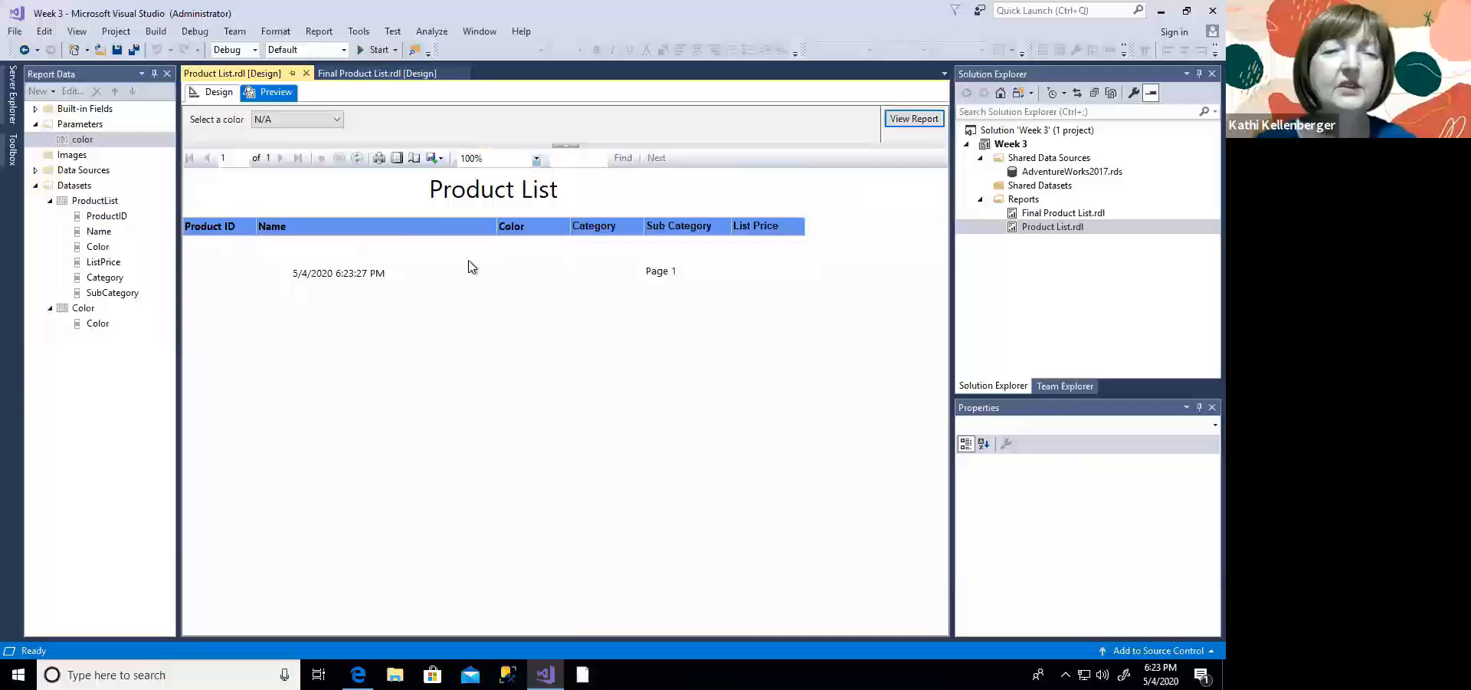
Step: Run the previewed report for the color Black, and again for Blue
{"action": "left_click", "coordinate": [338, 121]}
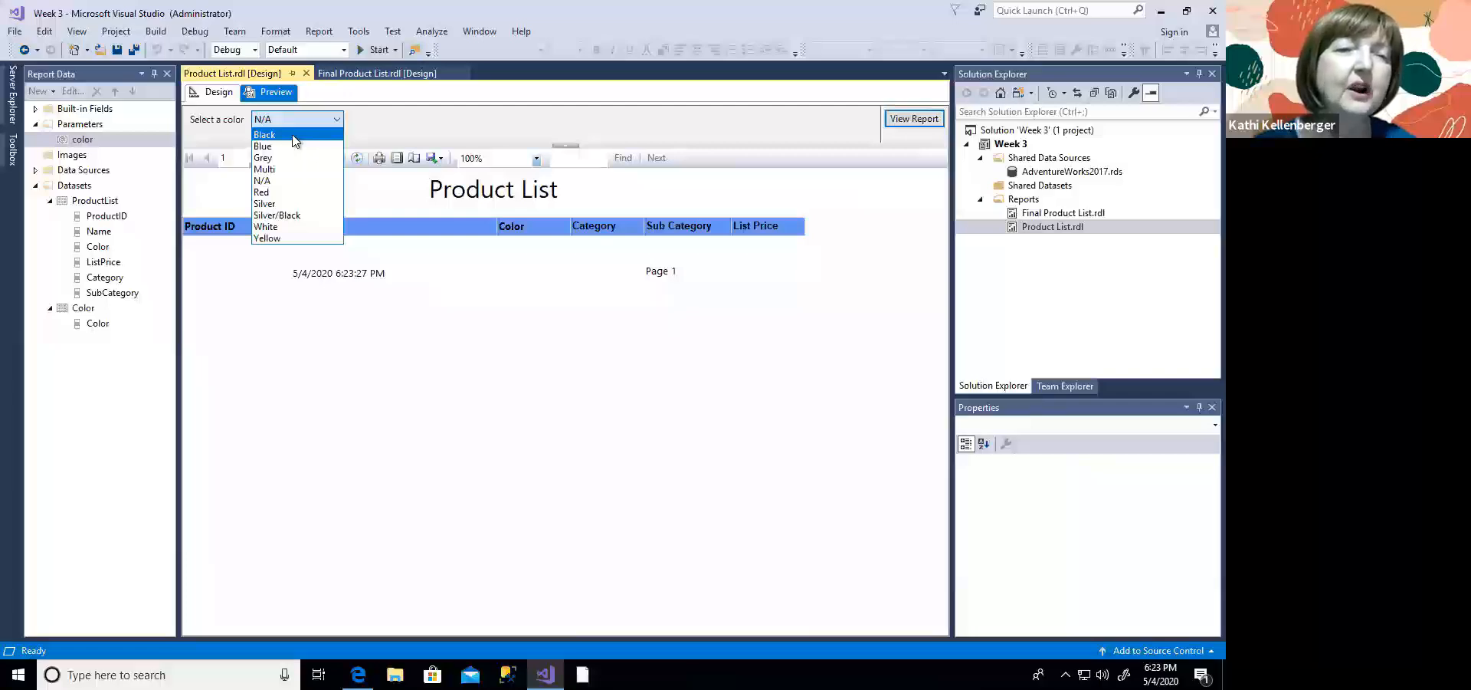
{"action": "left_click", "coordinate": [294, 136]}
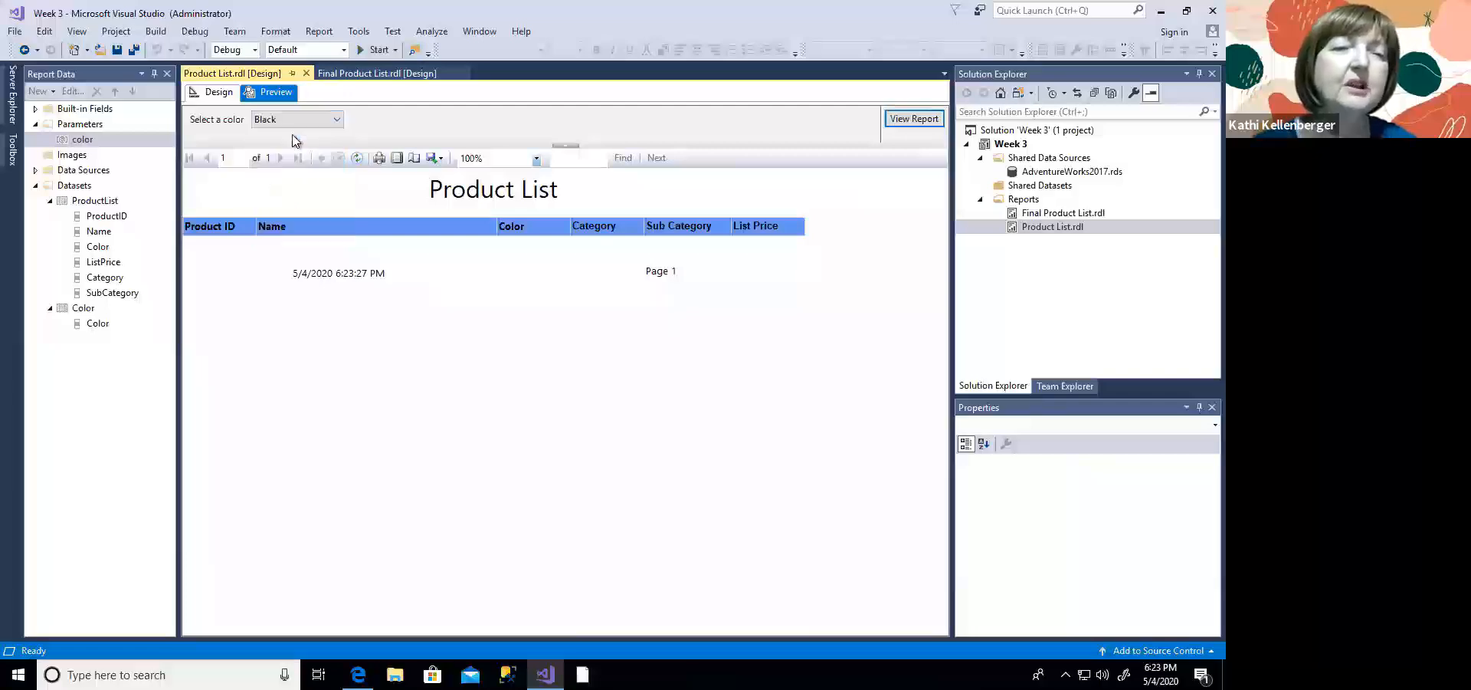
{"action": "left_click", "coordinate": [900, 121]}
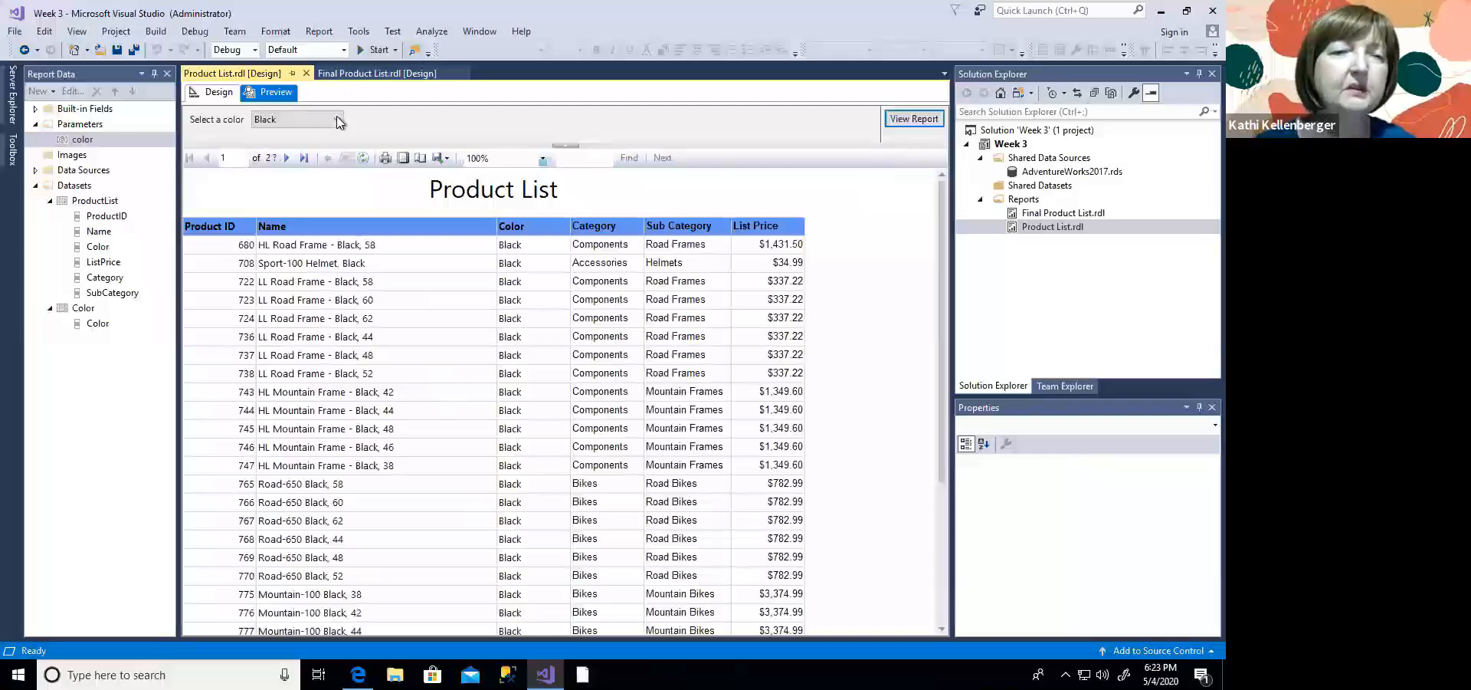
{"action": "left_click", "coordinate": [338, 119]}
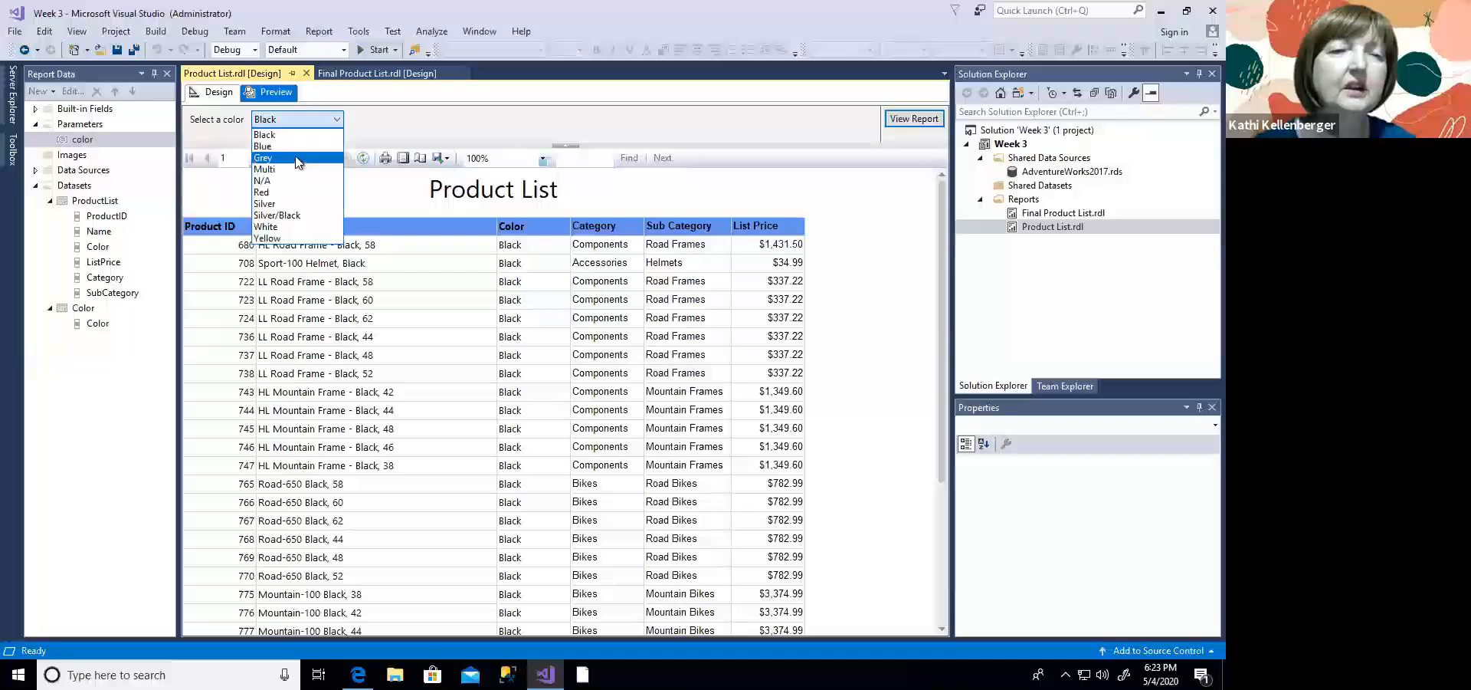
{"action": "left_click", "coordinate": [264, 145]}
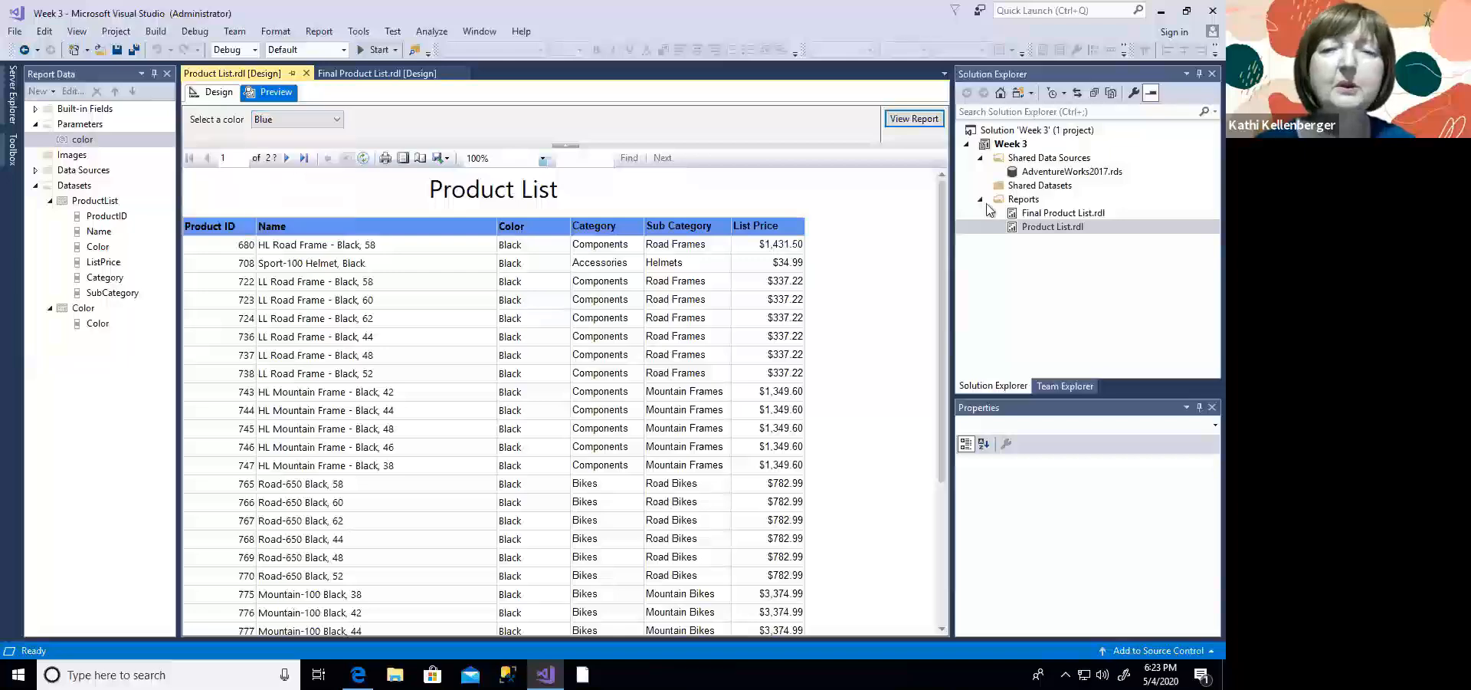
{"action": "left_click", "coordinate": [907, 121]}
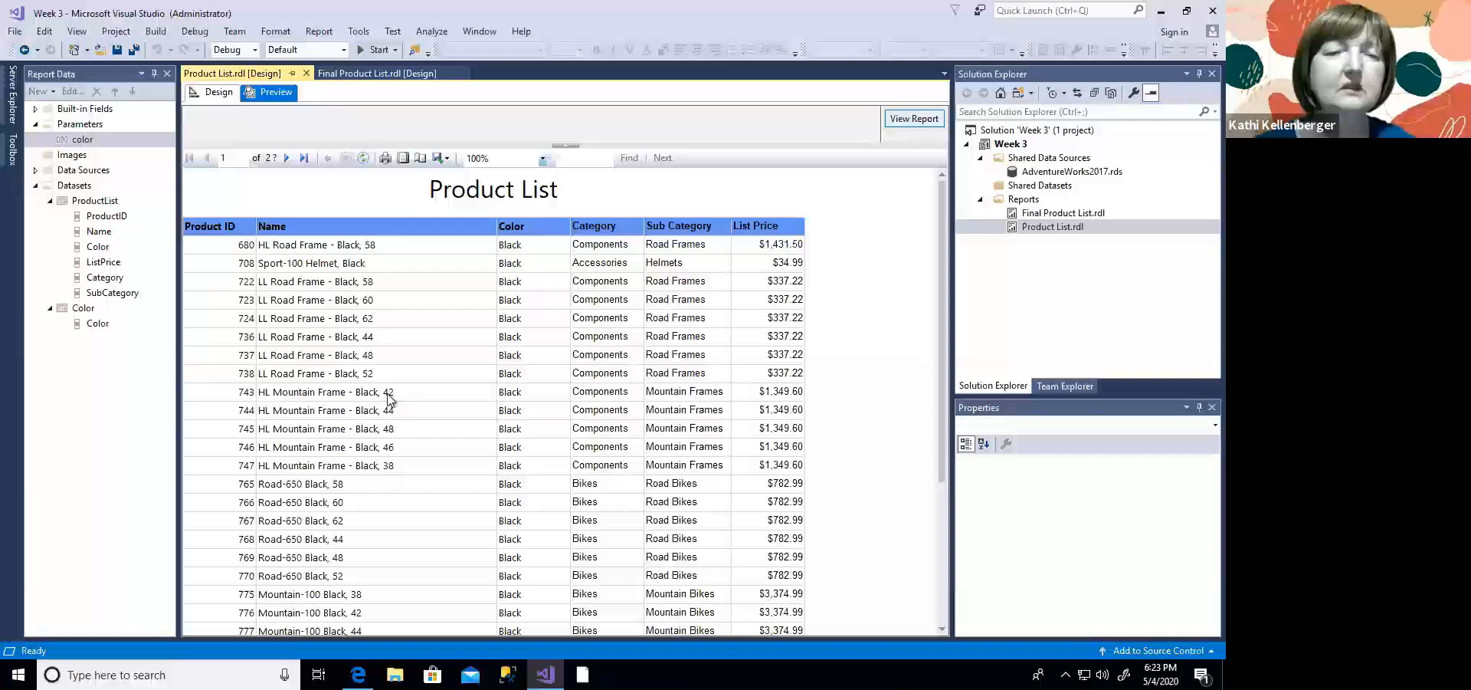
Step: Return to the report design and review the color parameter's general properties and the Color dataset's query
{"action": "left_click", "coordinate": [215, 92]}
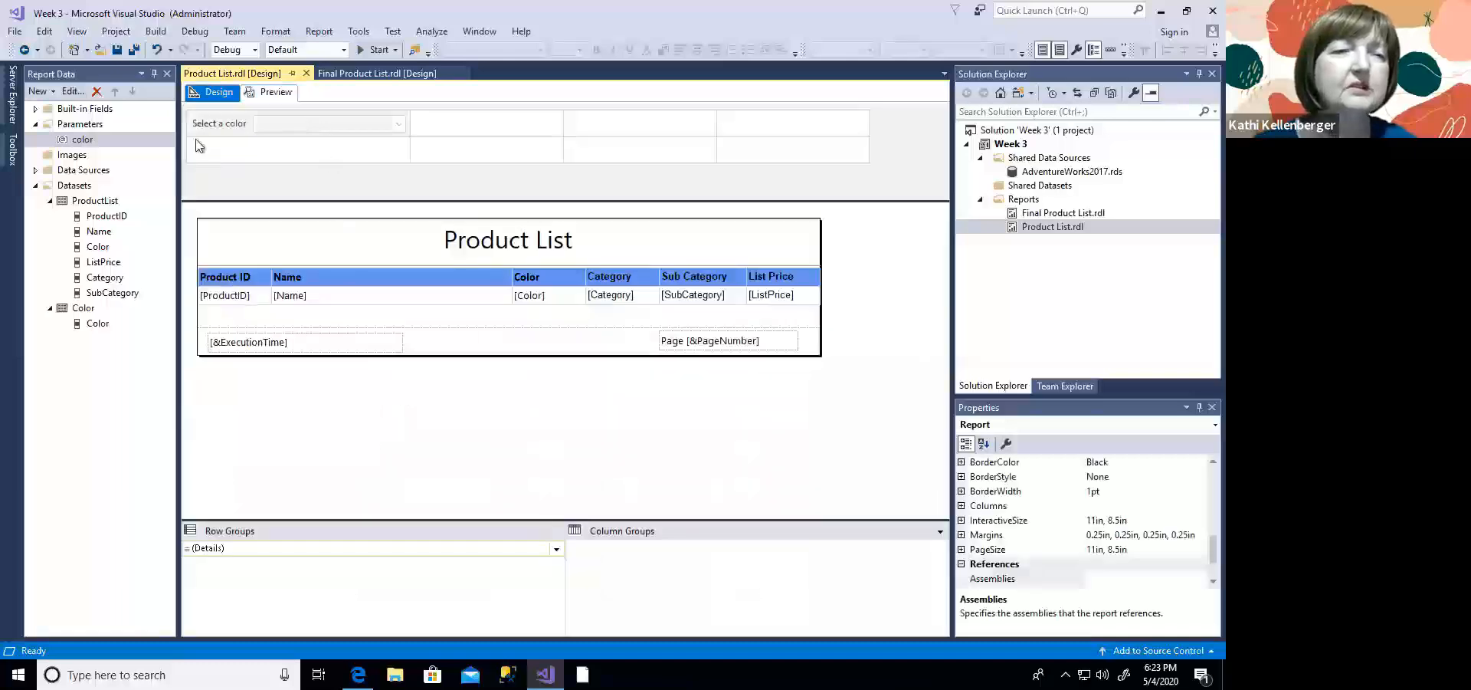
{"action": "double_click", "coordinate": [83, 141]}
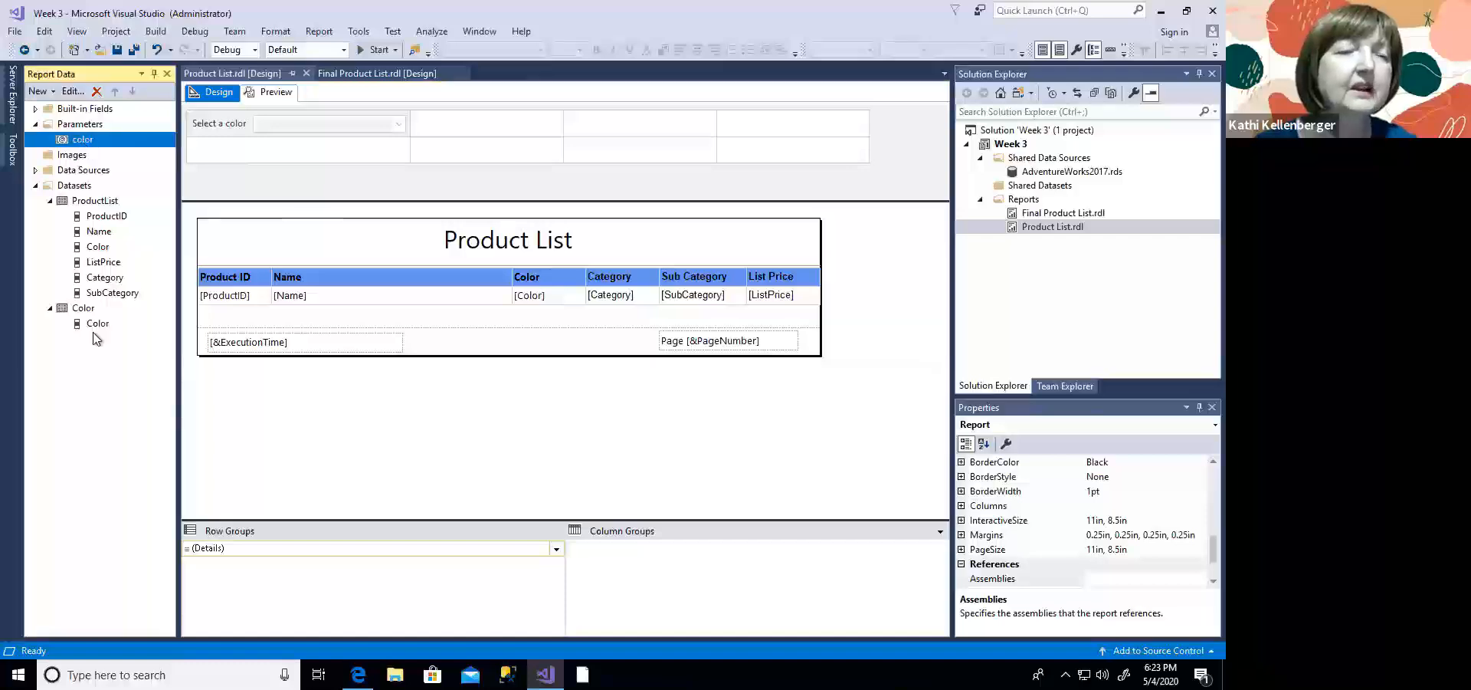
{"action": "left_click", "coordinate": [859, 126]}
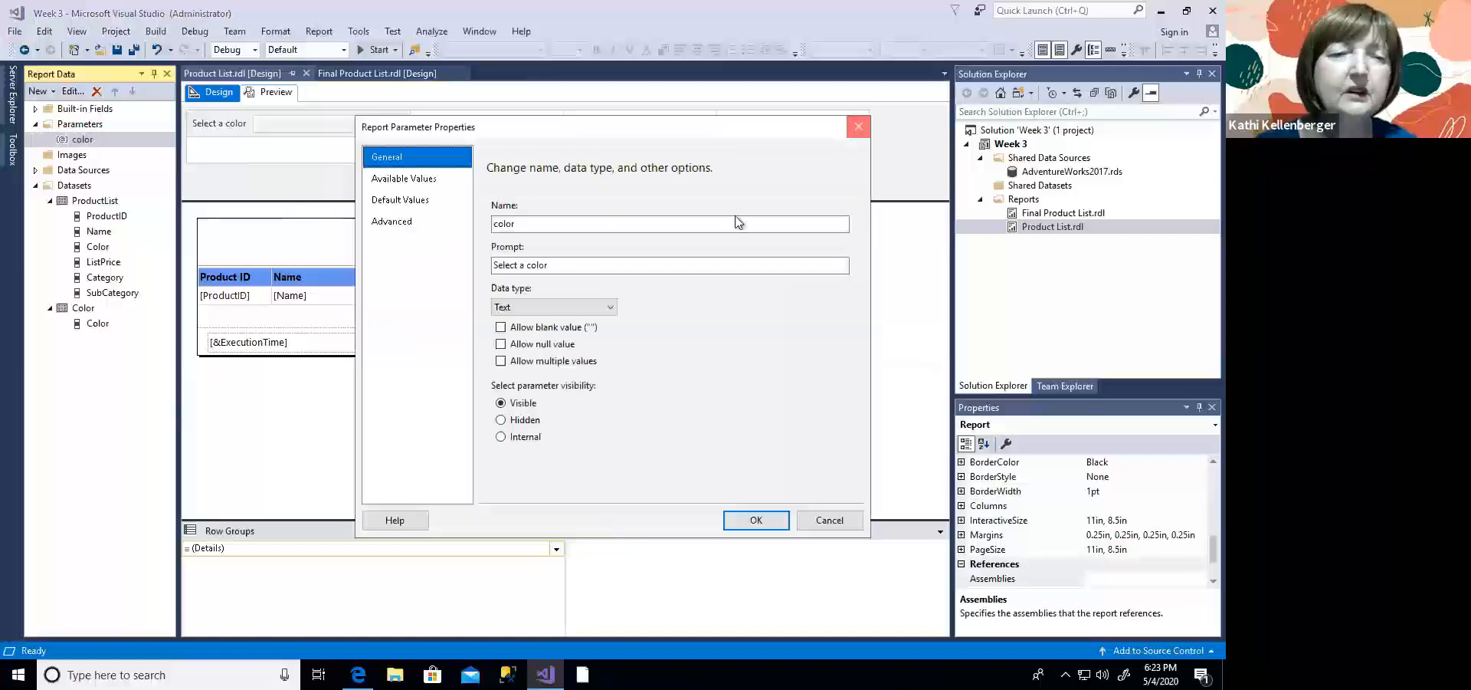
{"action": "left_click", "coordinate": [84, 308]}
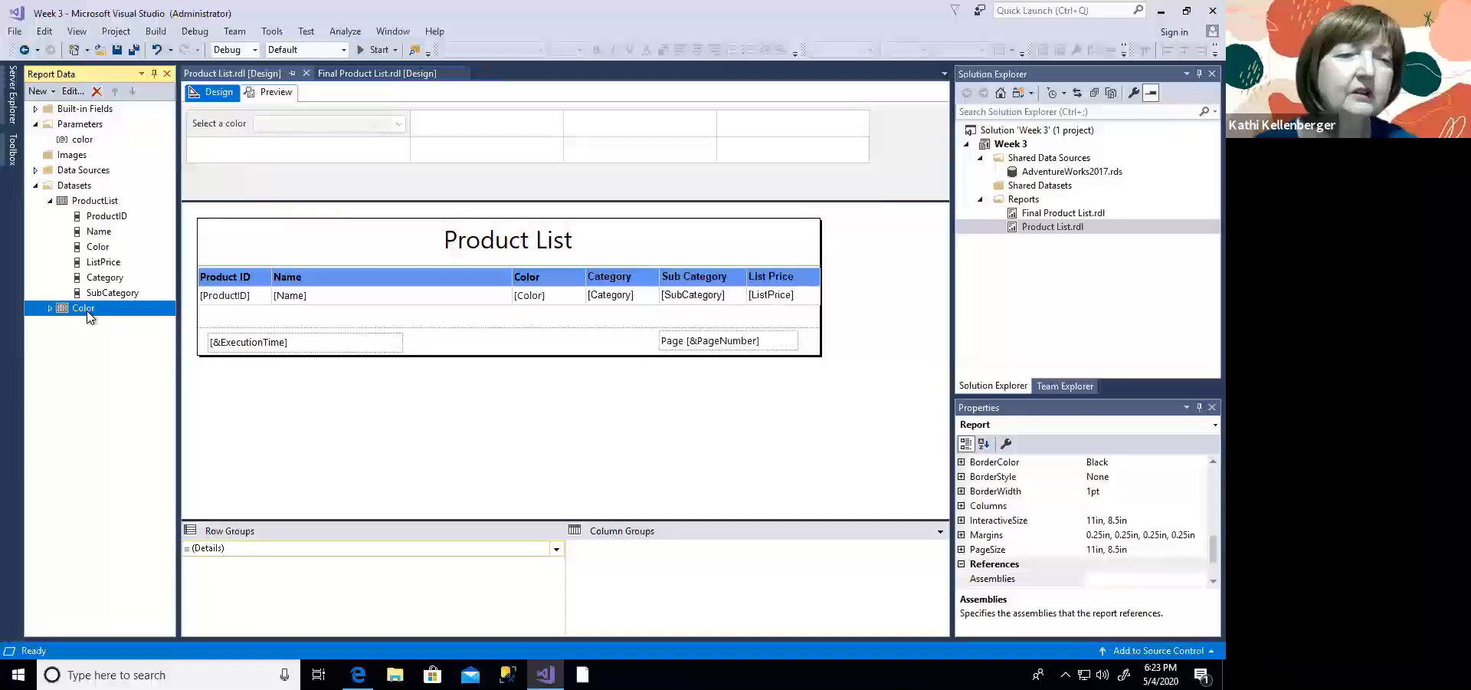
{"action": "double_click", "coordinate": [83, 308]}
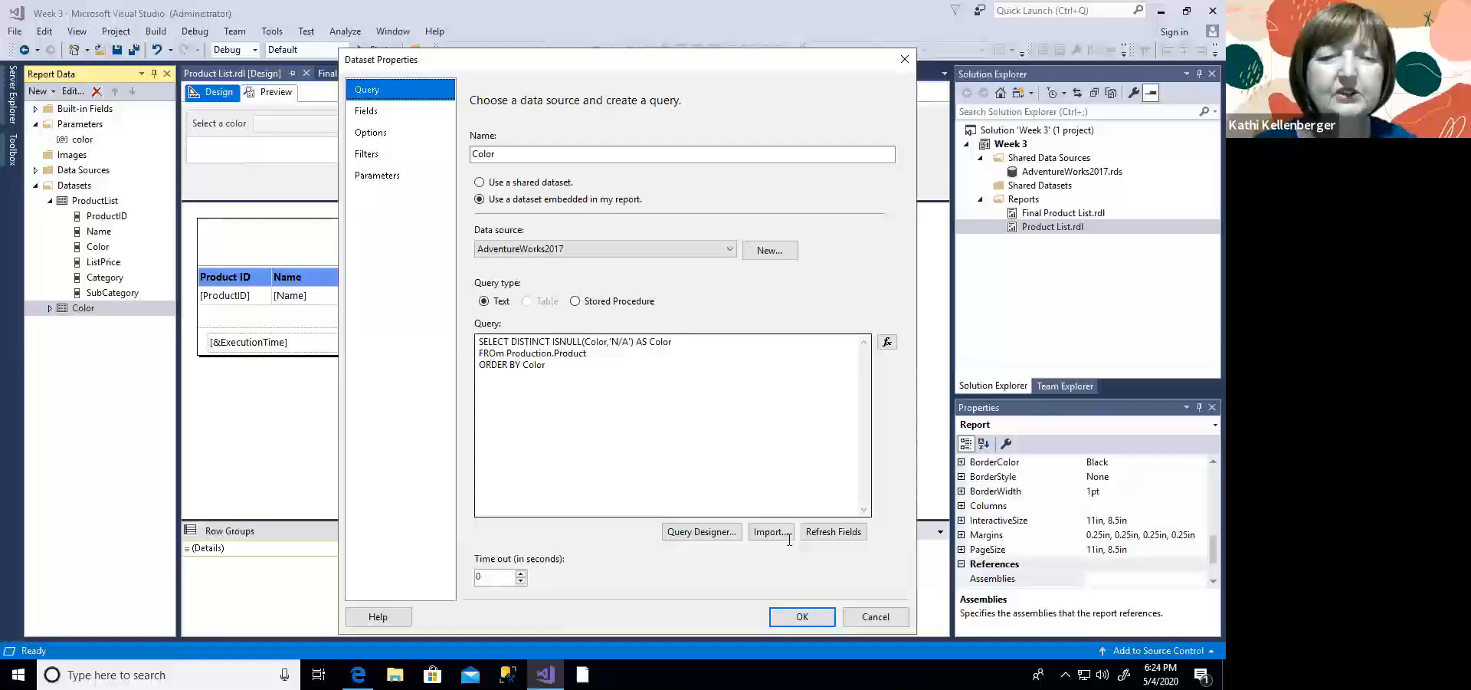
{"action": "left_click", "coordinate": [876, 616]}
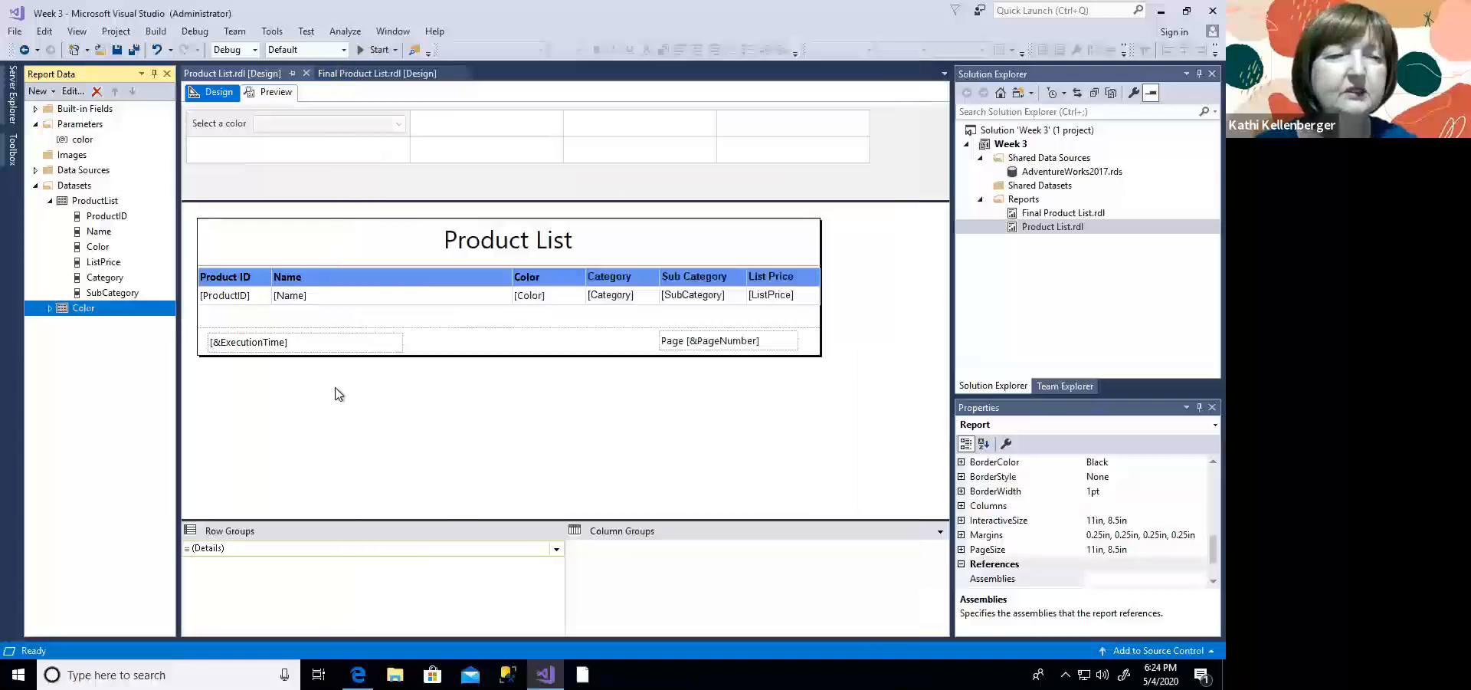
{"action": "double_click", "coordinate": [103, 202]}
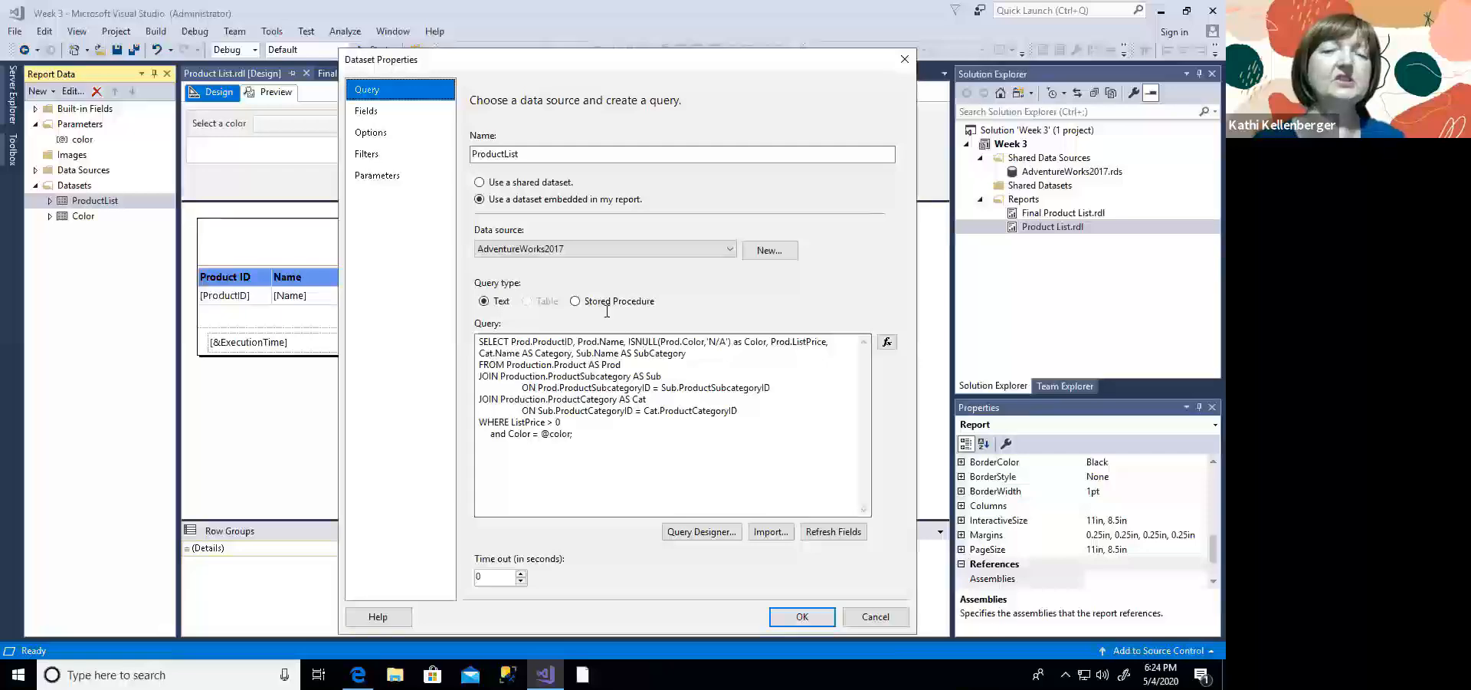
{"action": "left_click", "coordinate": [509, 434]}
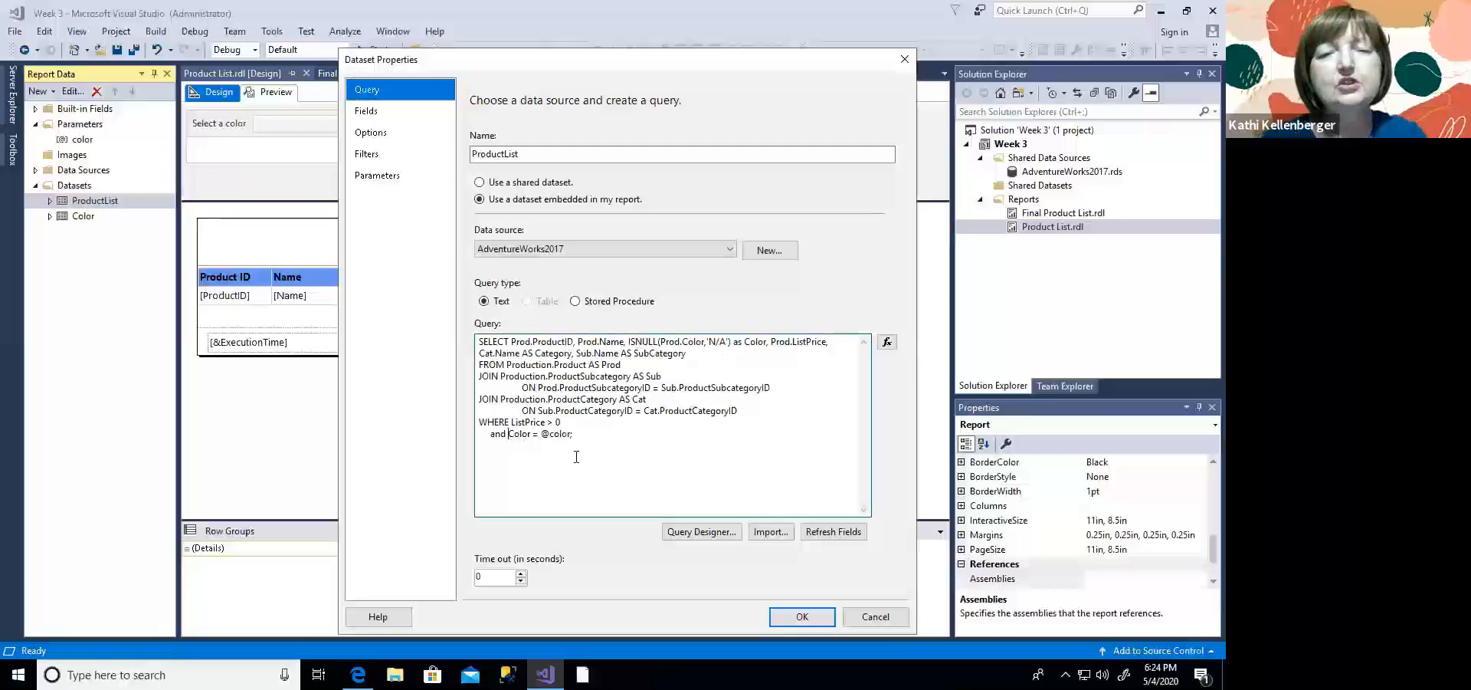
{"action": "type", "text": "ISNUL"}
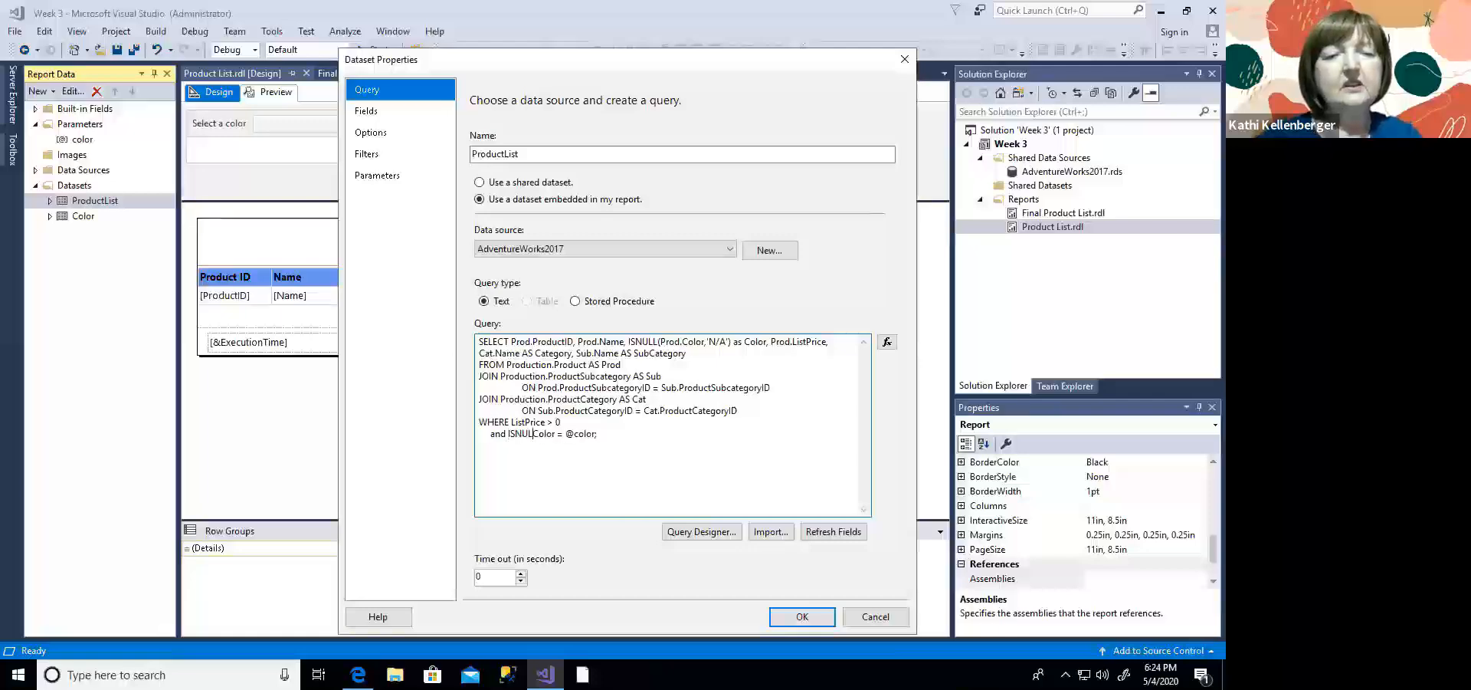
{"action": "type", "text": "L("}
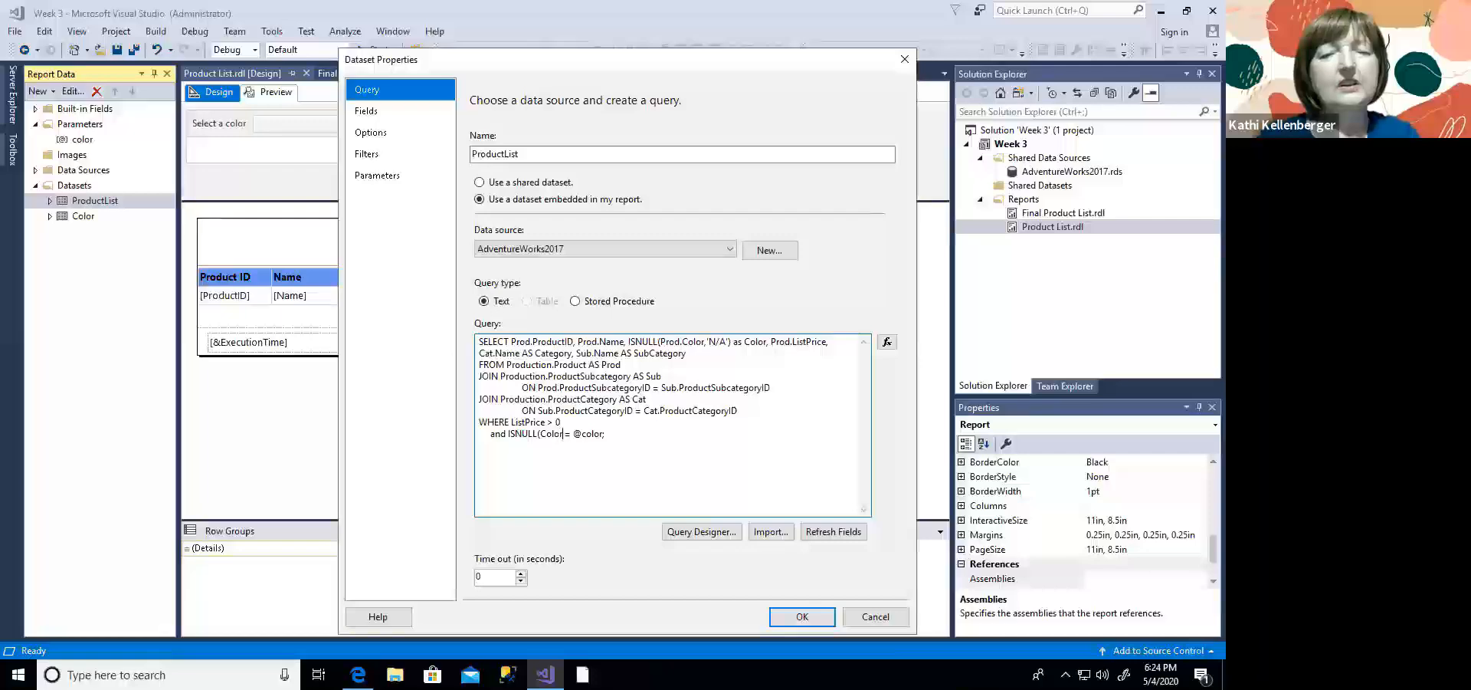
{"action": "type", "text": ", 'N/A'"}
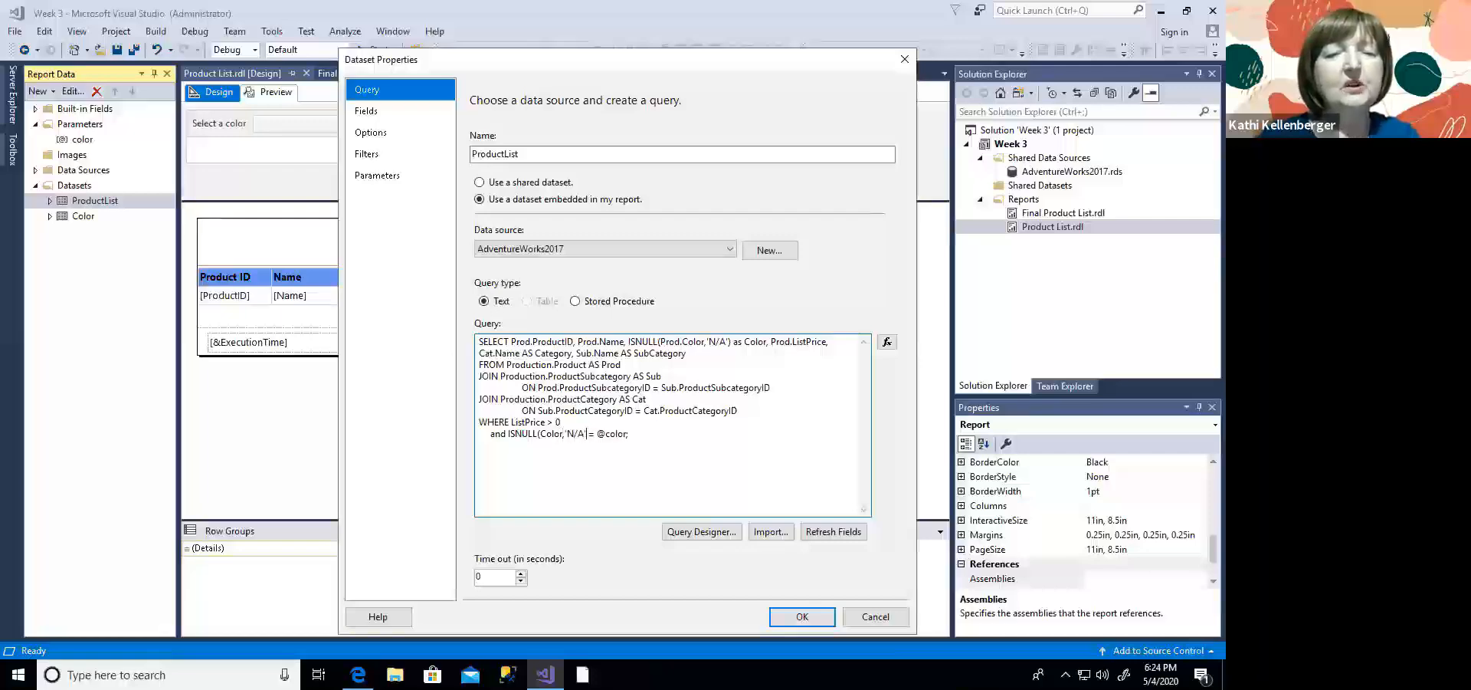
{"action": "type", "text": ")"}
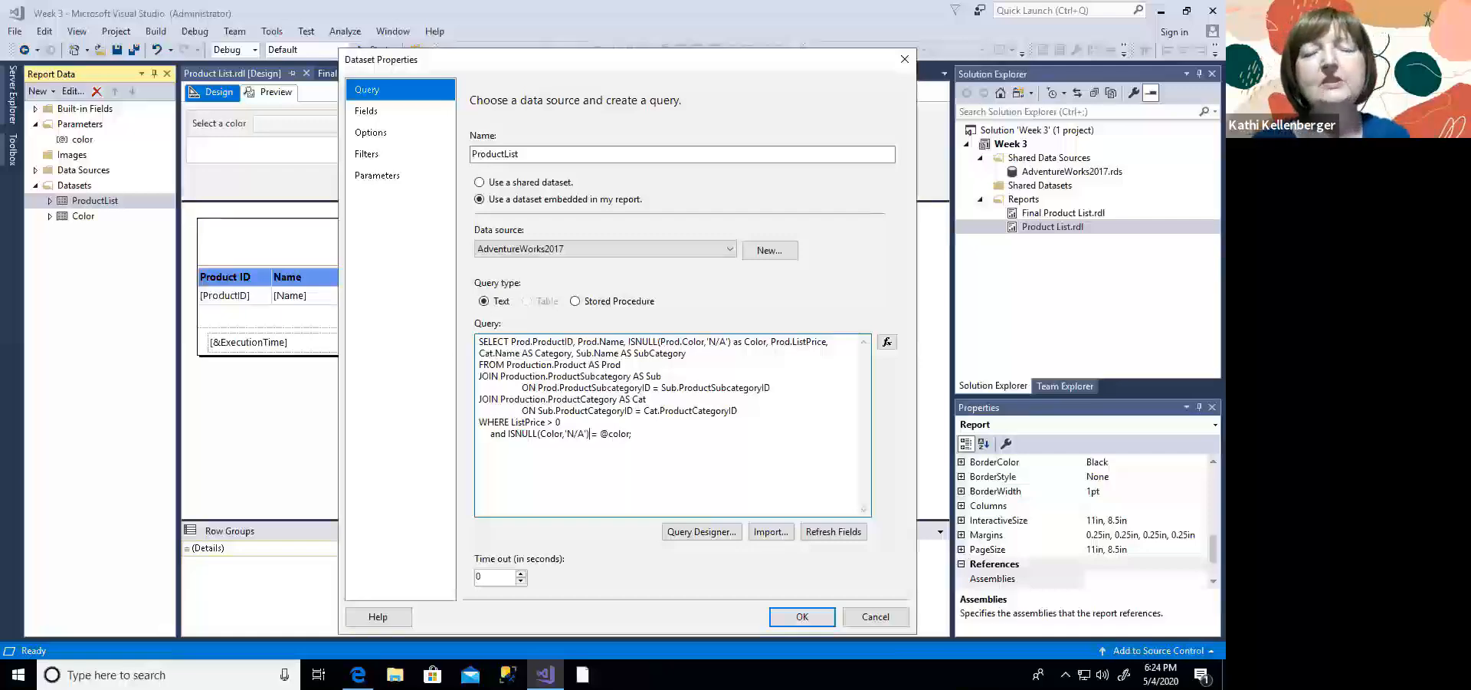
{"action": "left_click", "coordinate": [803, 618]}
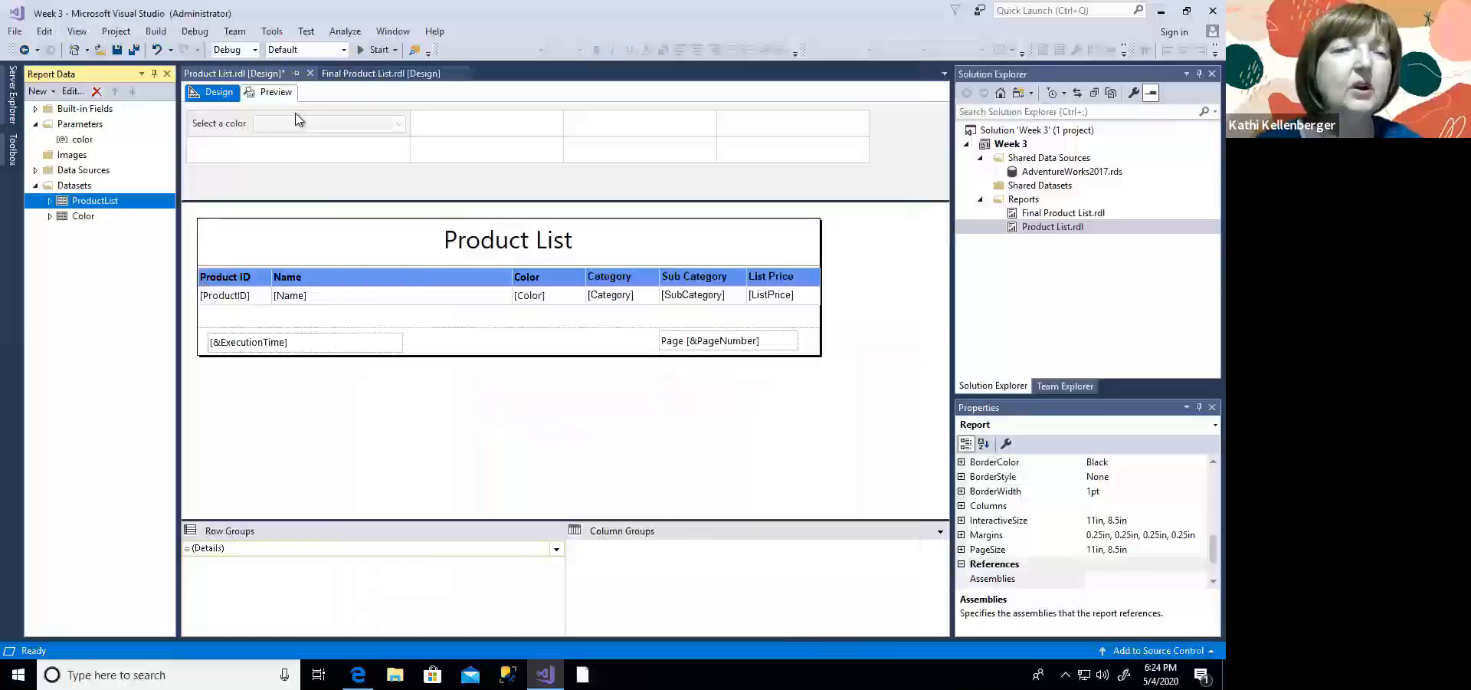
Step: Preview the Product List report and run it for products with the color N/A
{"action": "left_click", "coordinate": [270, 92]}
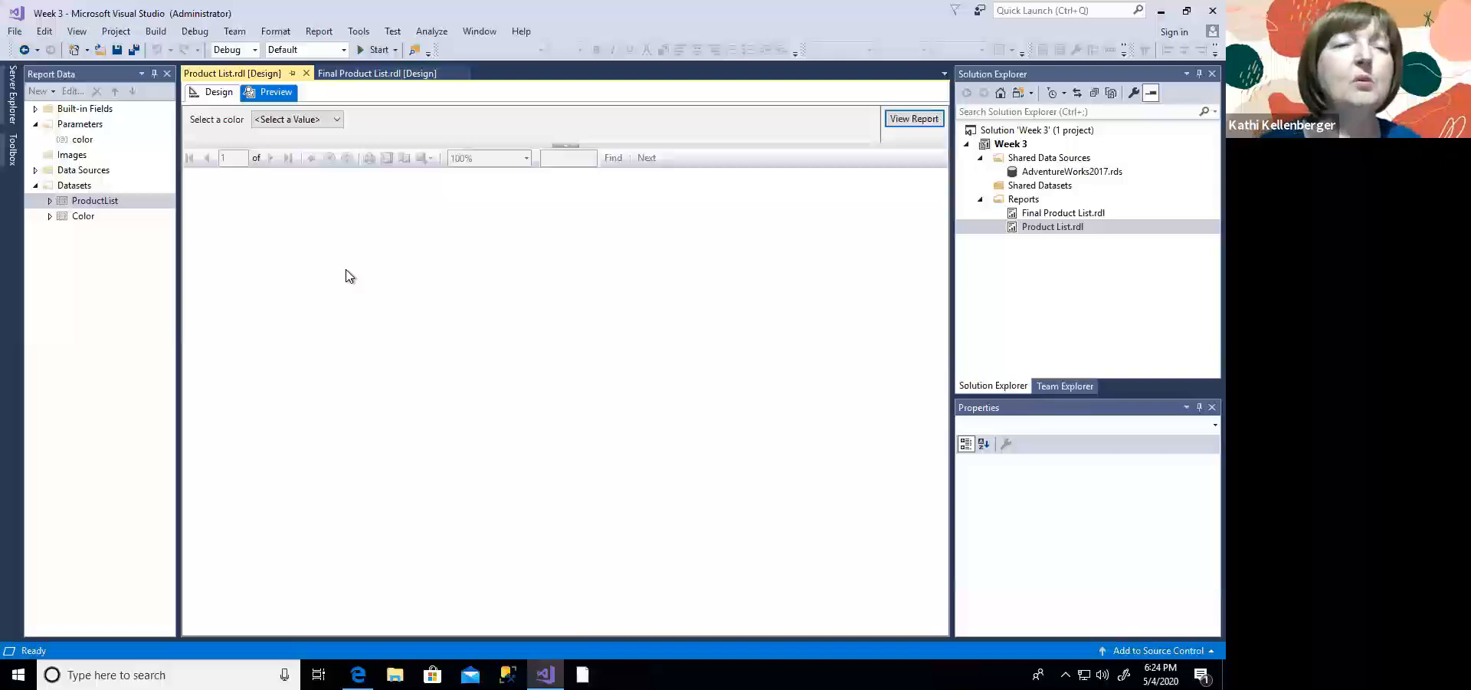
{"action": "left_click", "coordinate": [338, 119]}
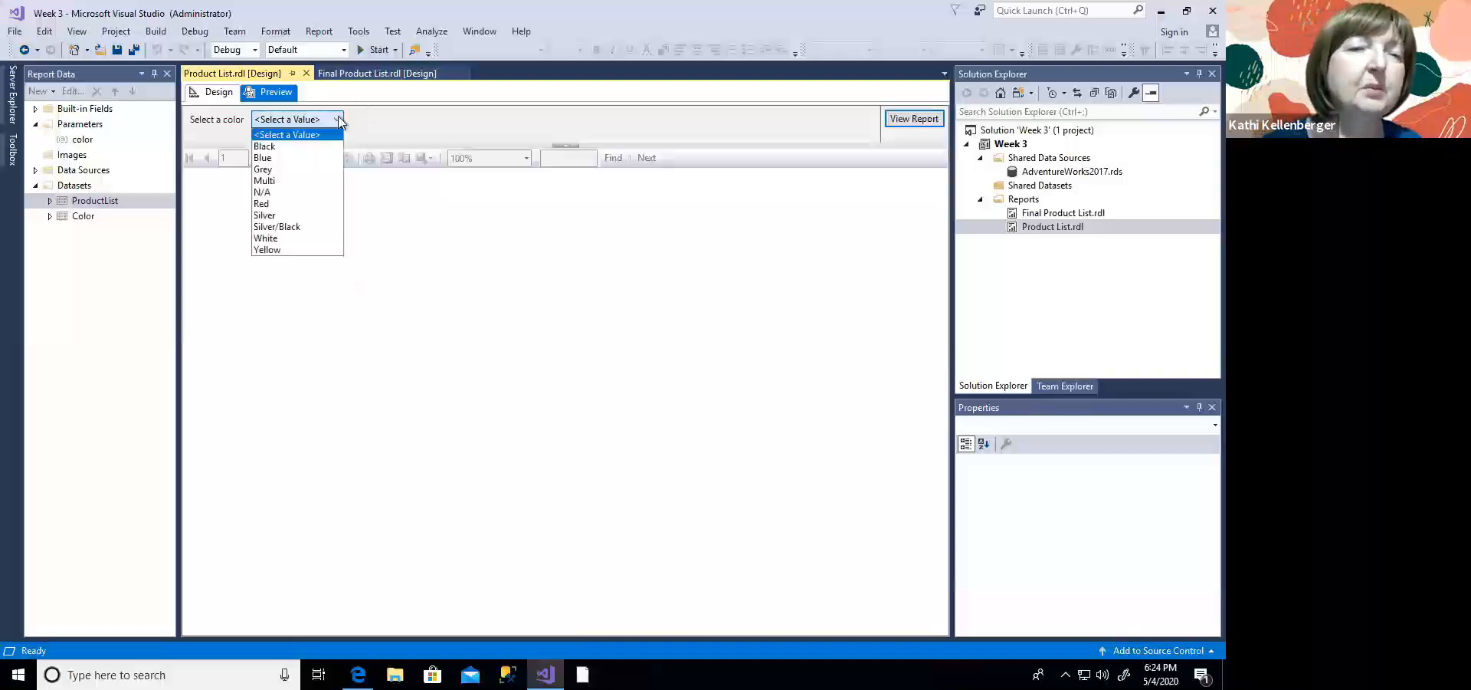
{"action": "left_click", "coordinate": [299, 192]}
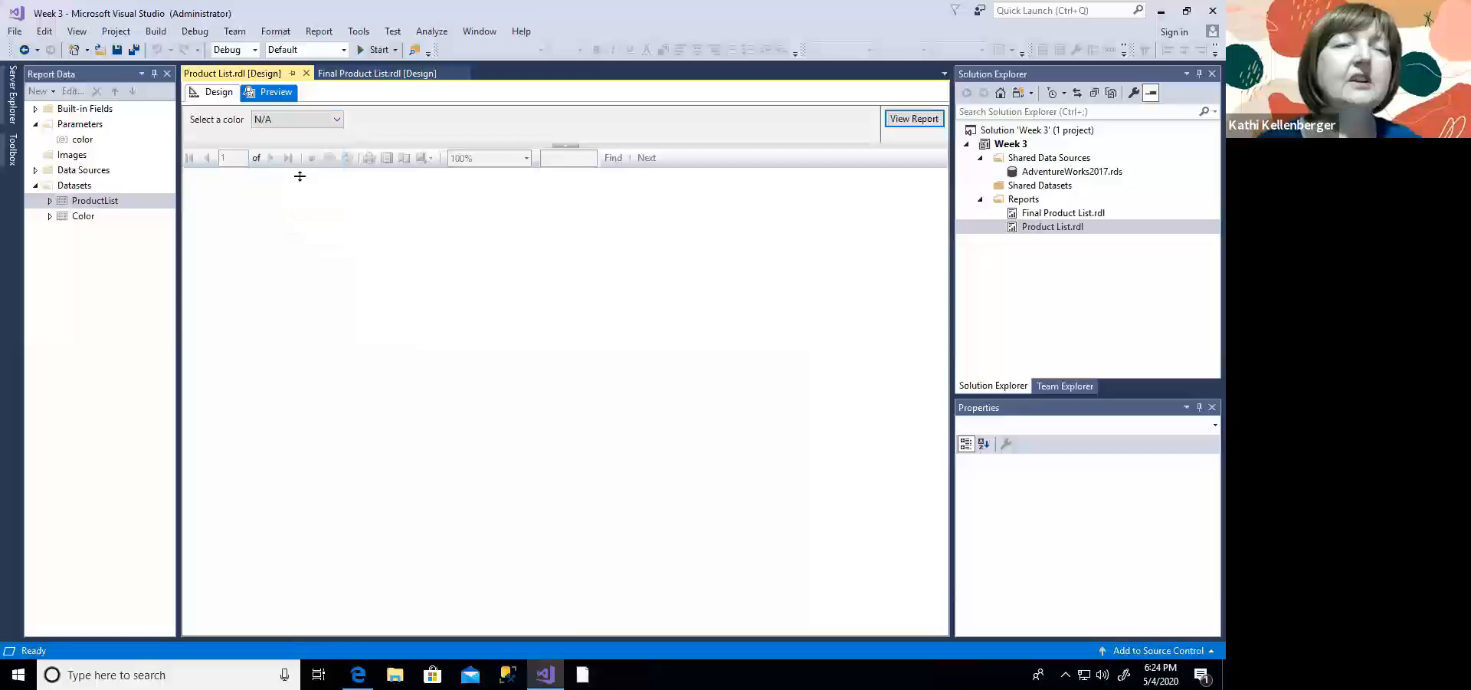
{"action": "left_click", "coordinate": [920, 120]}
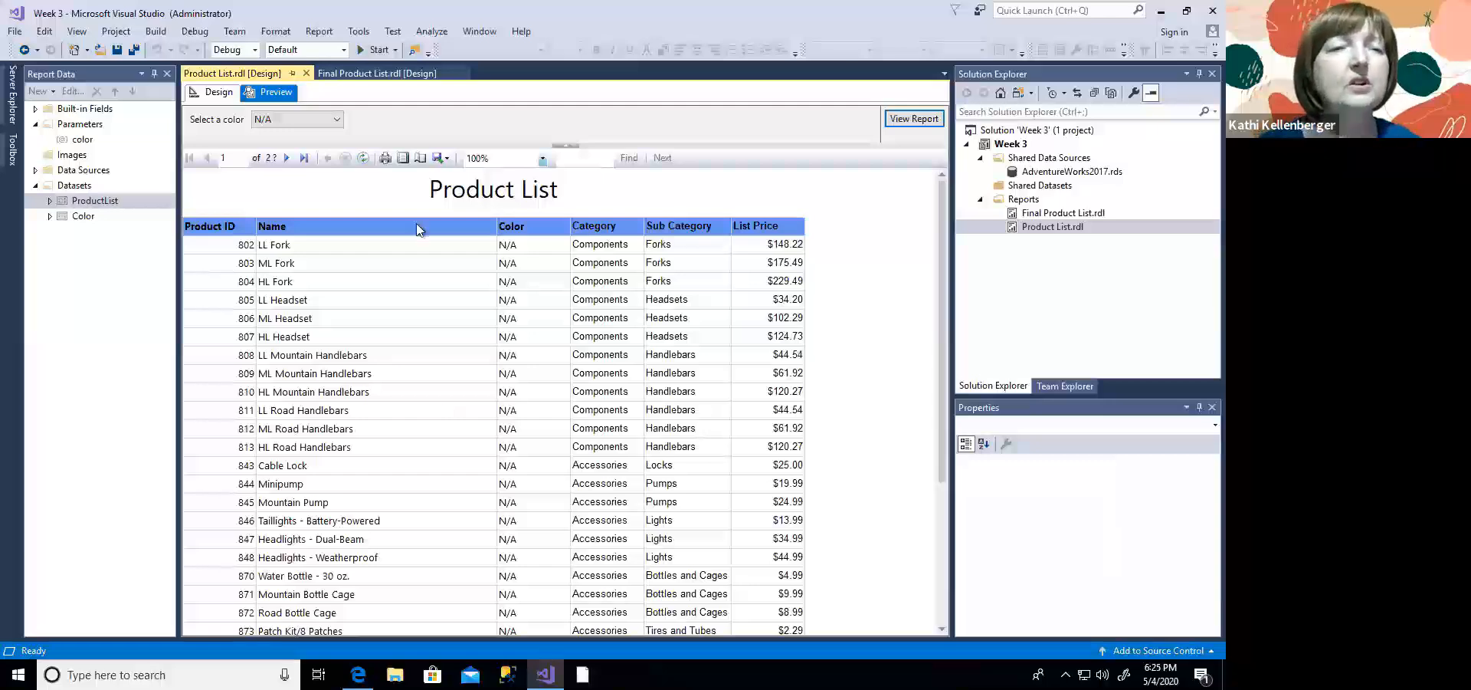
Step: Return to the report design, switch to the PowerPoint presentation and present the Cascading parameters slide full screen
{"action": "left_click", "coordinate": [217, 92]}
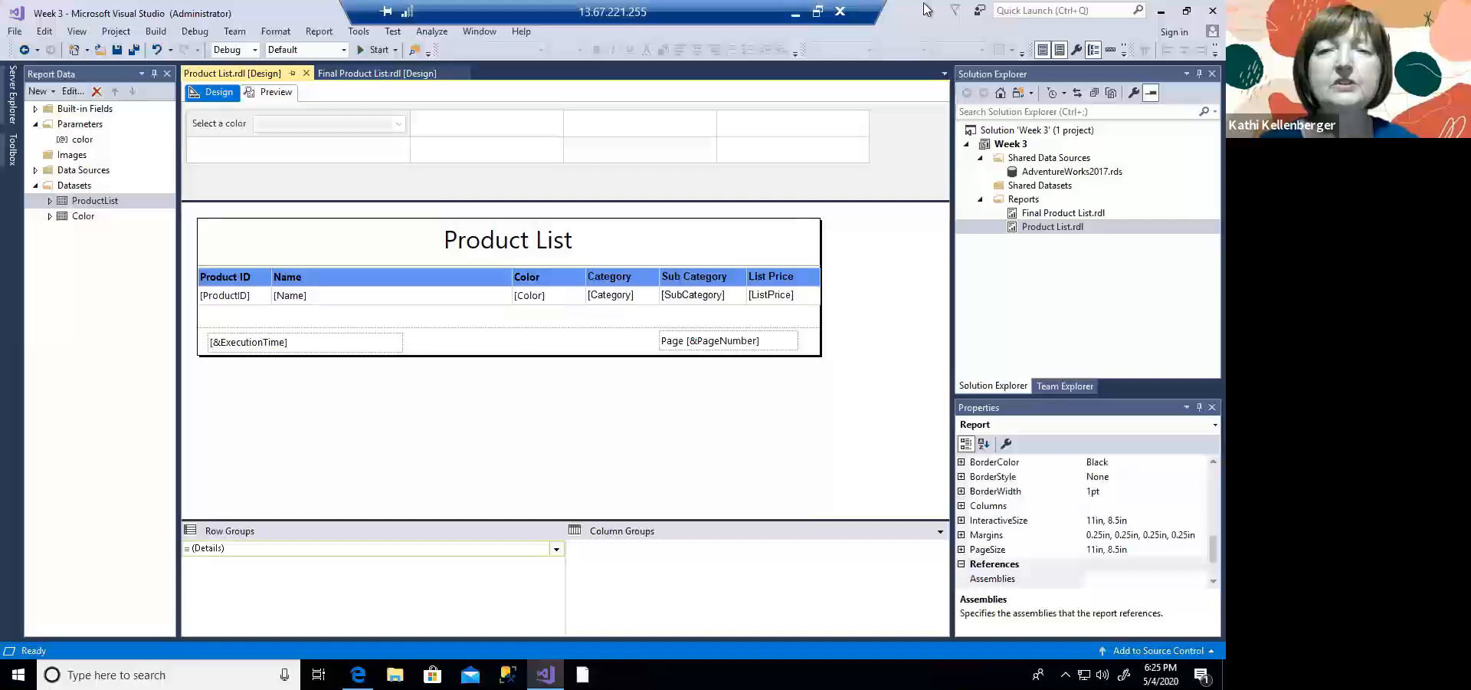
{"action": "left_click", "coordinate": [796, 12]}
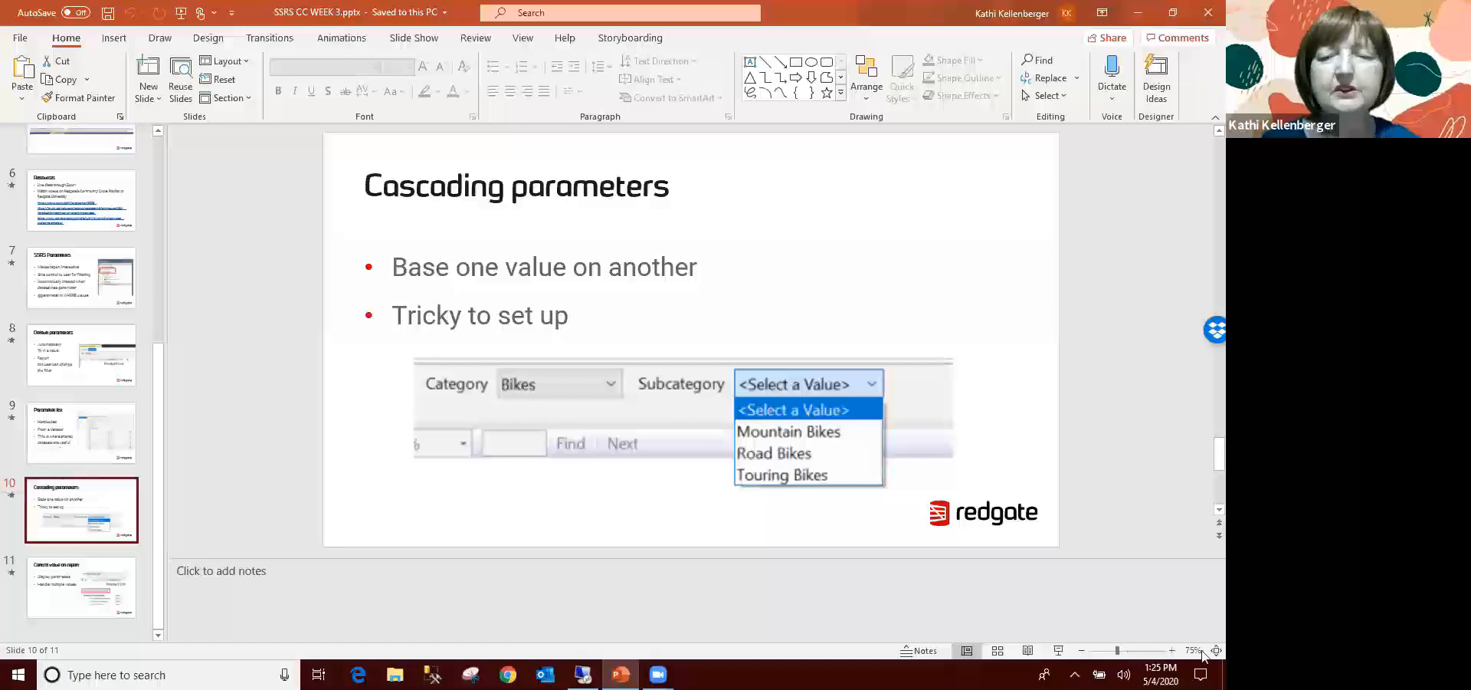
{"action": "left_click", "coordinate": [1060, 649]}
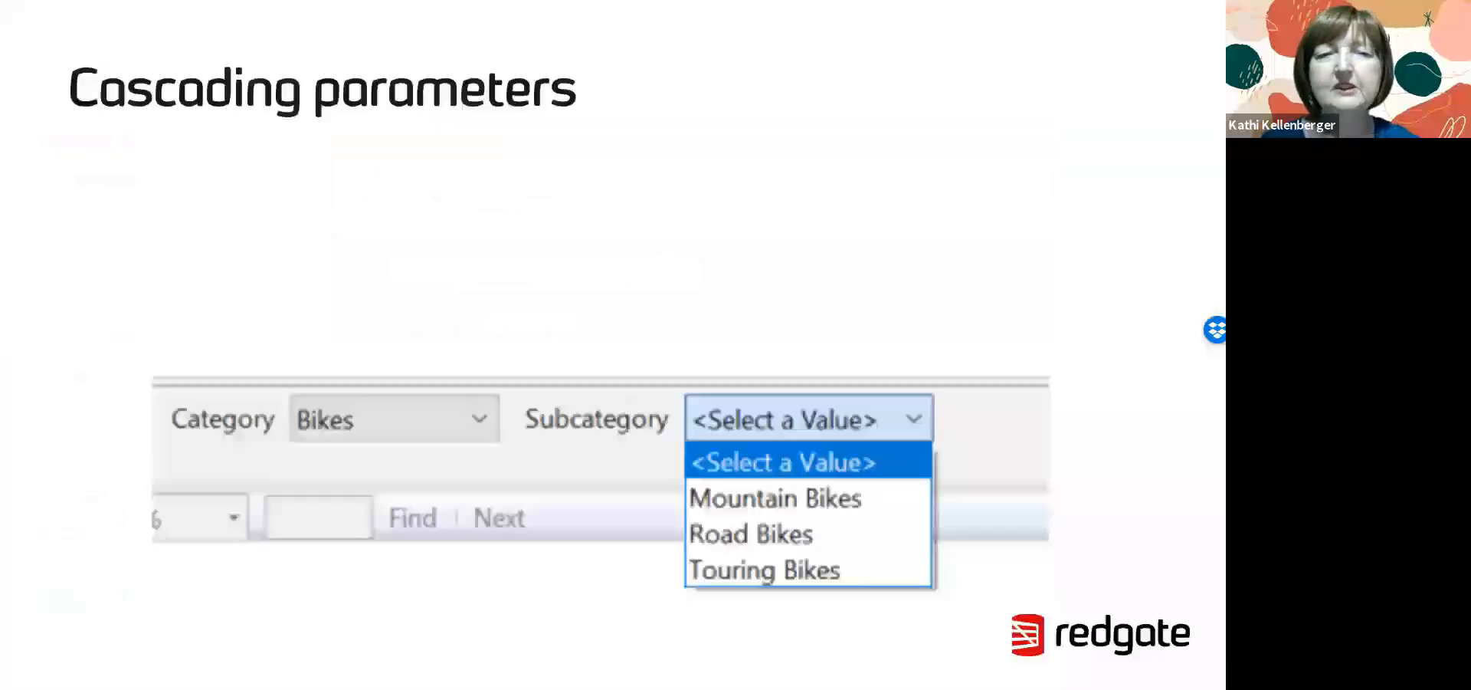
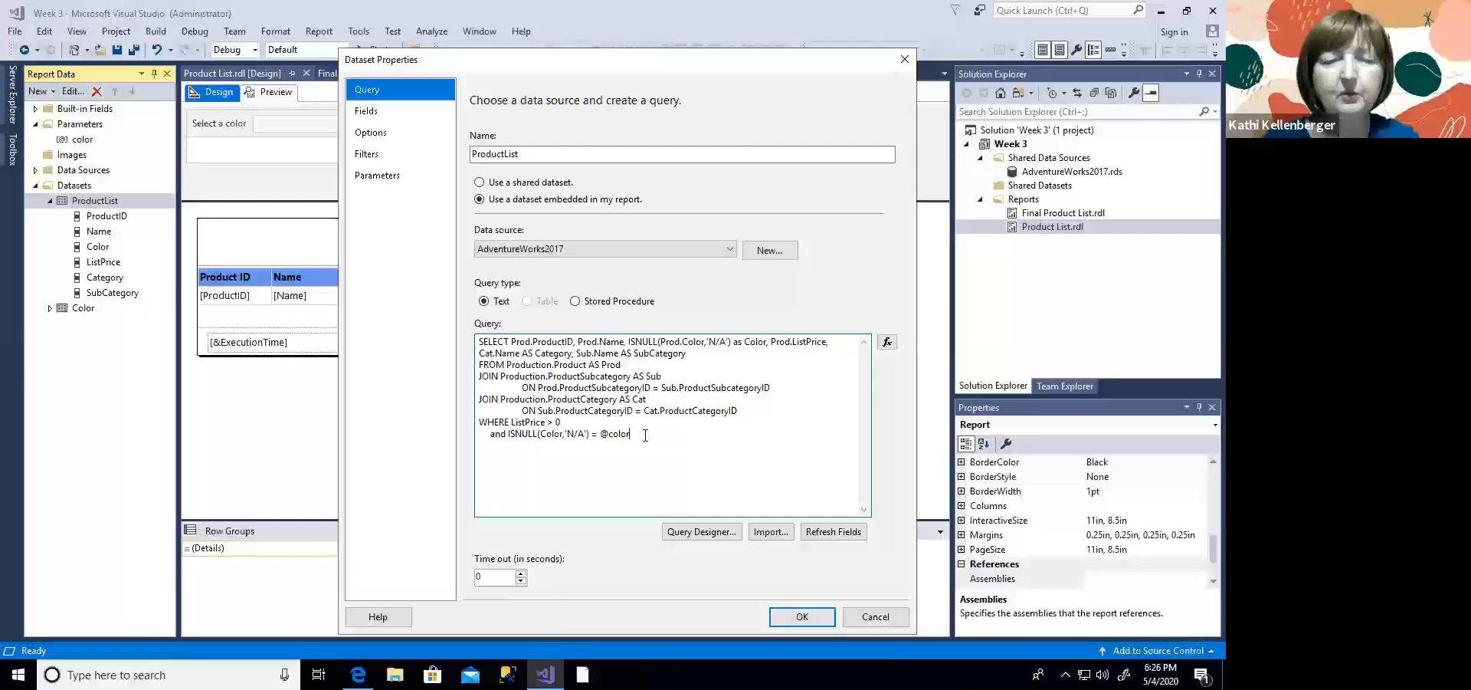
{"action": "key", "text": "Return"}
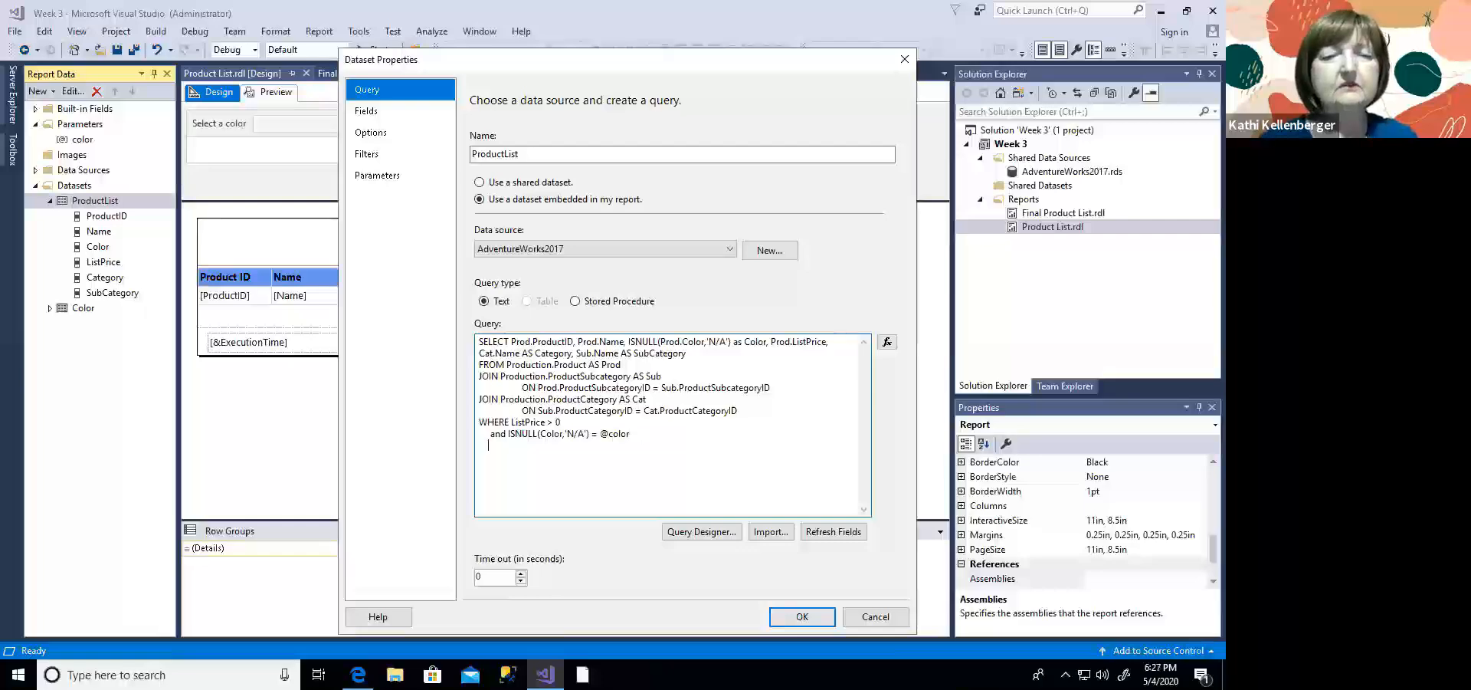
{"action": "type", "text": "AND Production"}
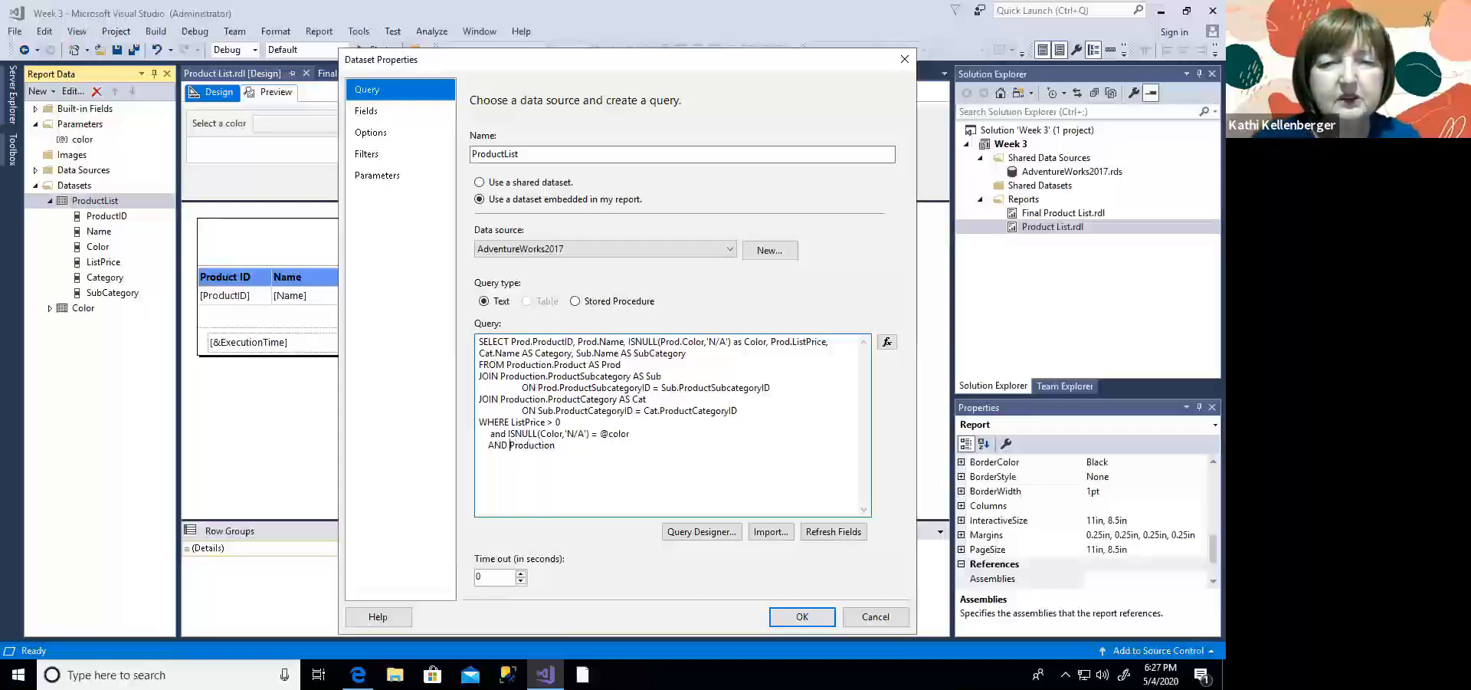
{"action": "type", "text": "p."}
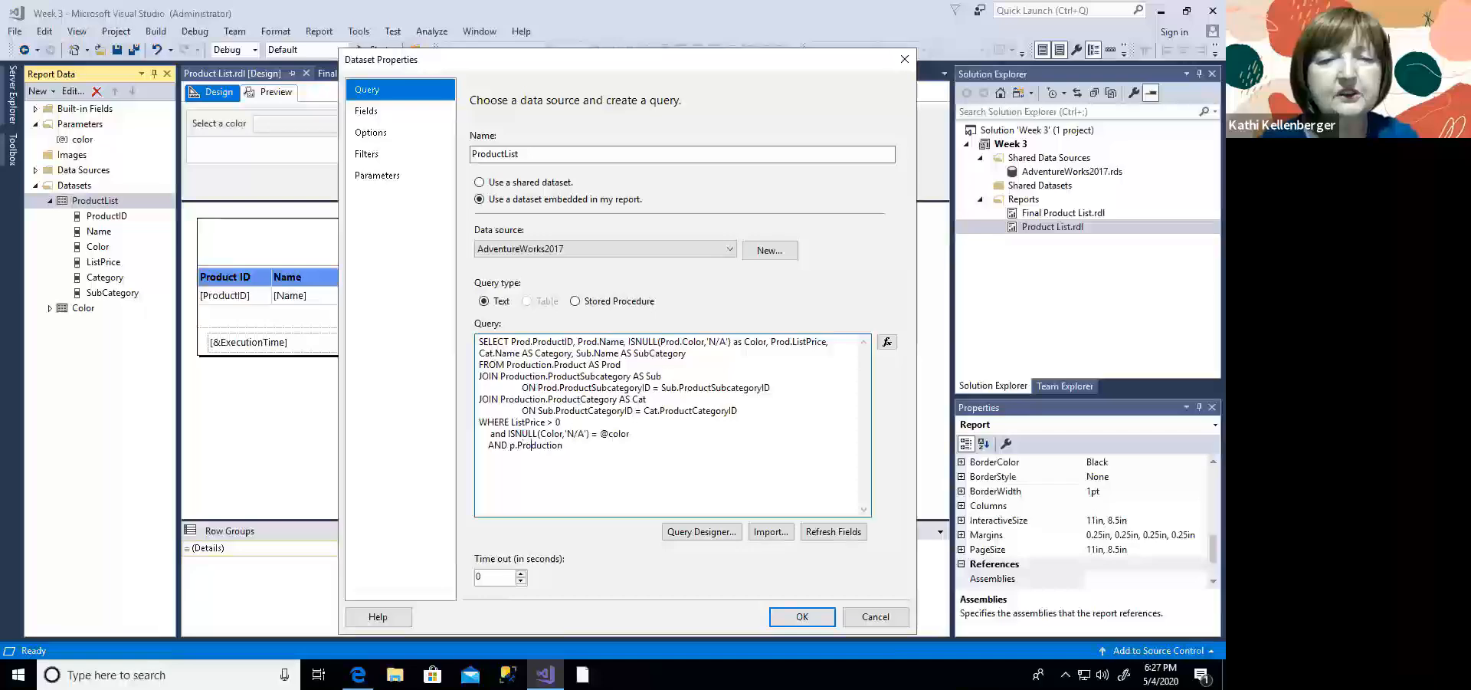
{"action": "type", "text": "Subcateogr"}
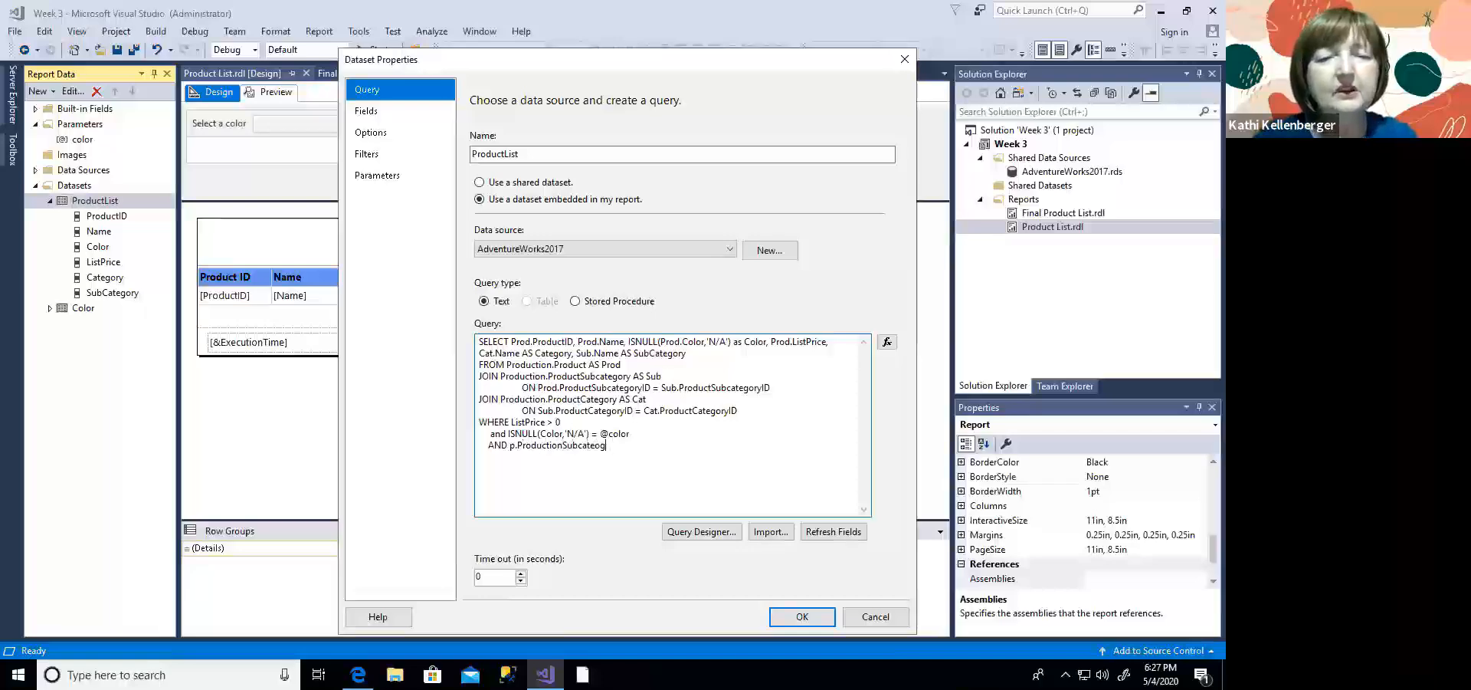
{"action": "key", "text": "BackSpace"}
{"action": "key", "text": "BackSpace"}
{"action": "type", "text": "goryID"}
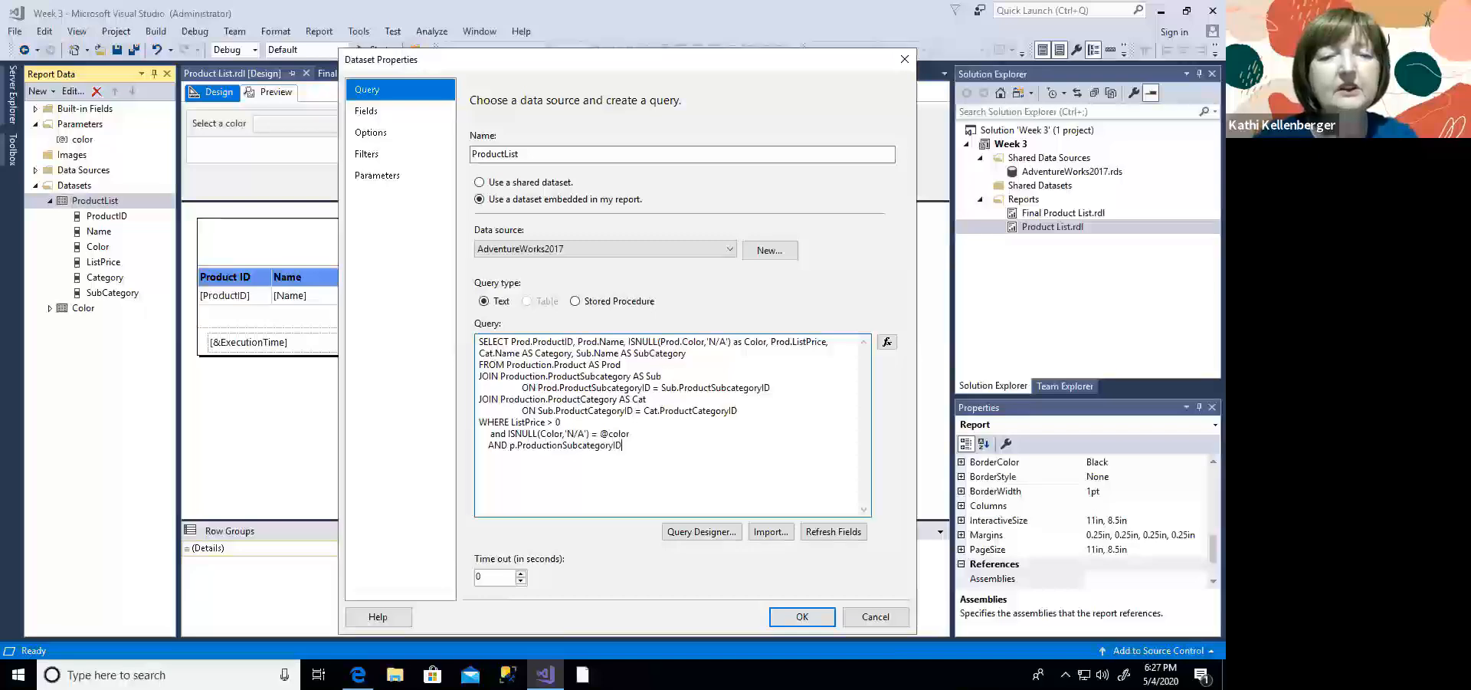
{"action": "type", "text": " = @"}
{"action": "type", "text": "Subca"}
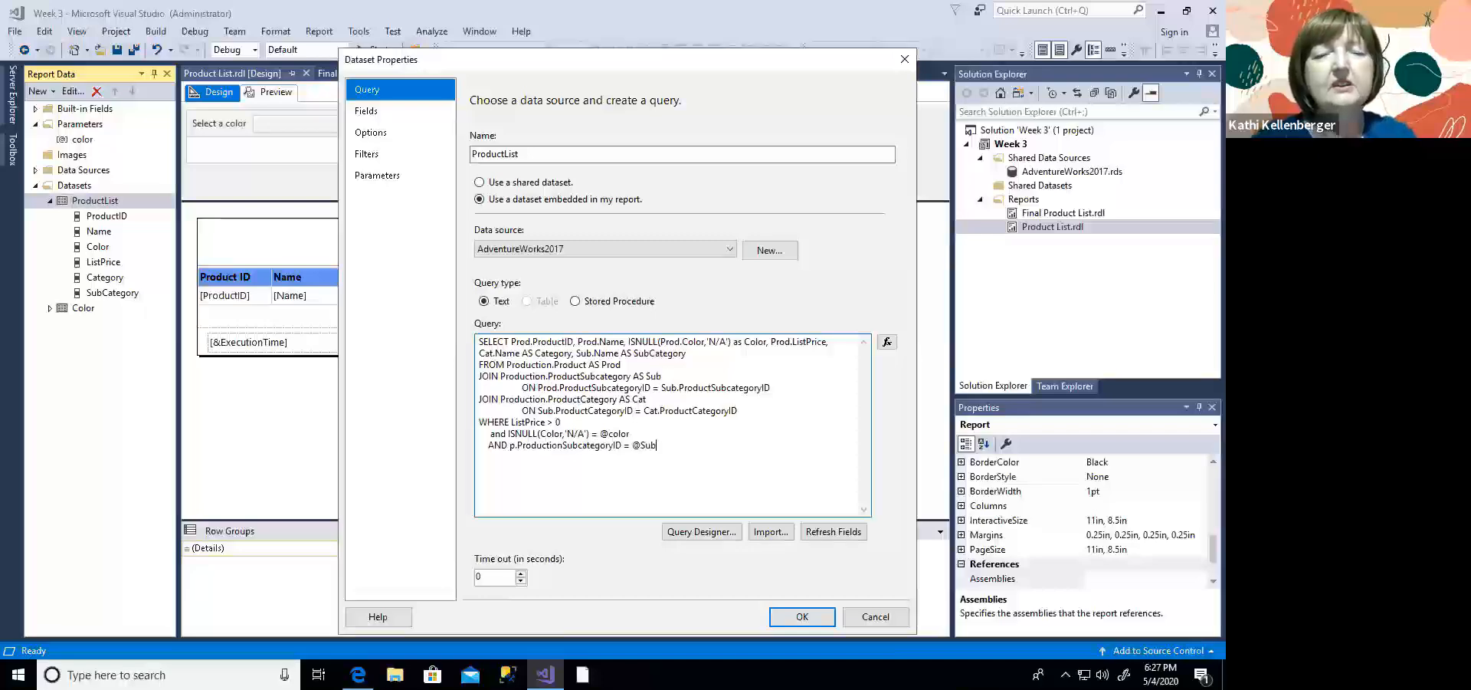
{"action": "type", "text": "tegory"}
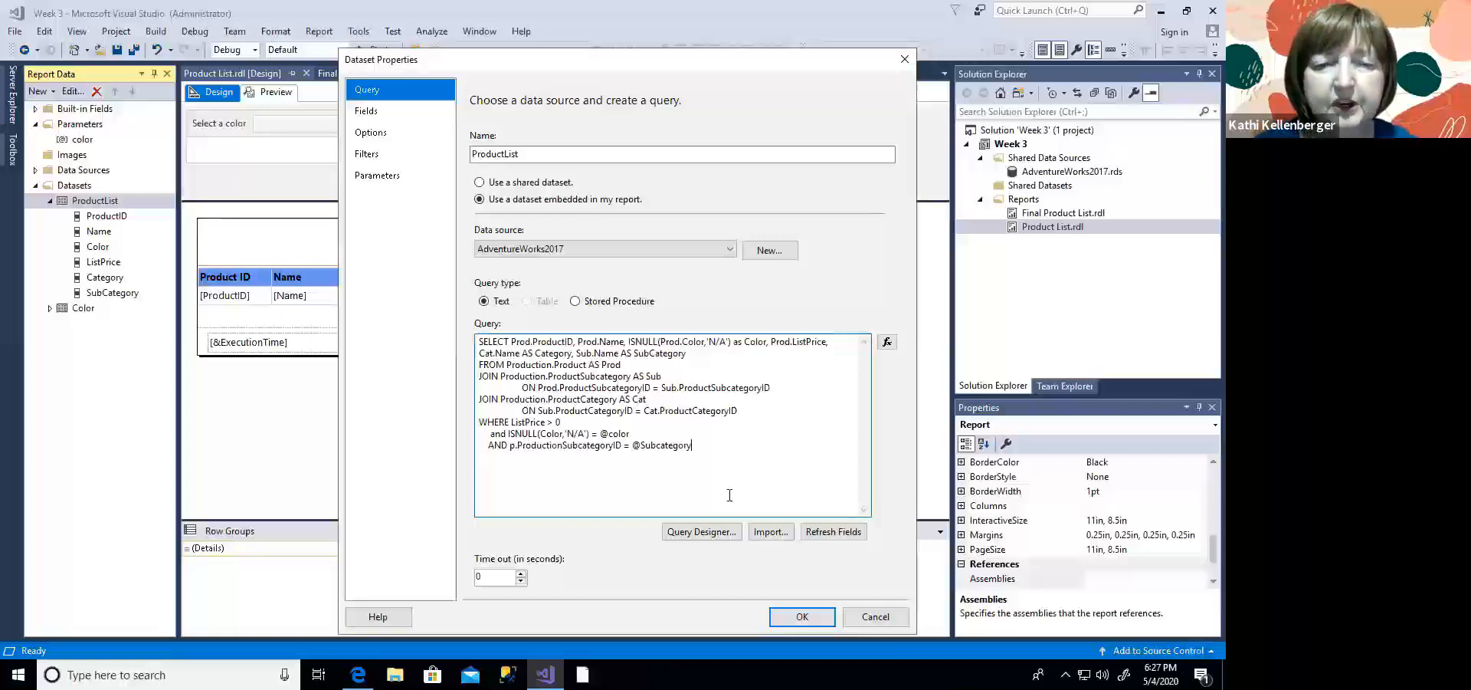
{"action": "left_click", "coordinate": [784, 613]}
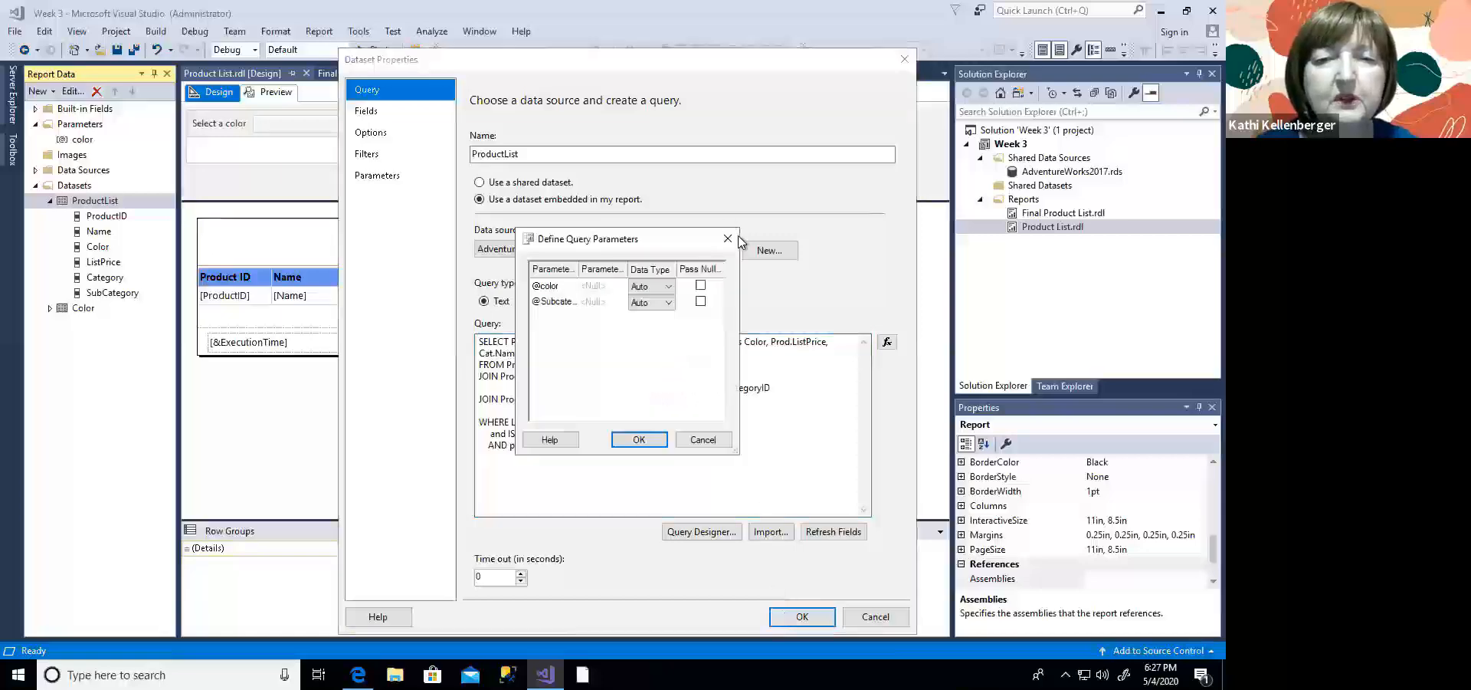
{"action": "left_click", "coordinate": [727, 238]}
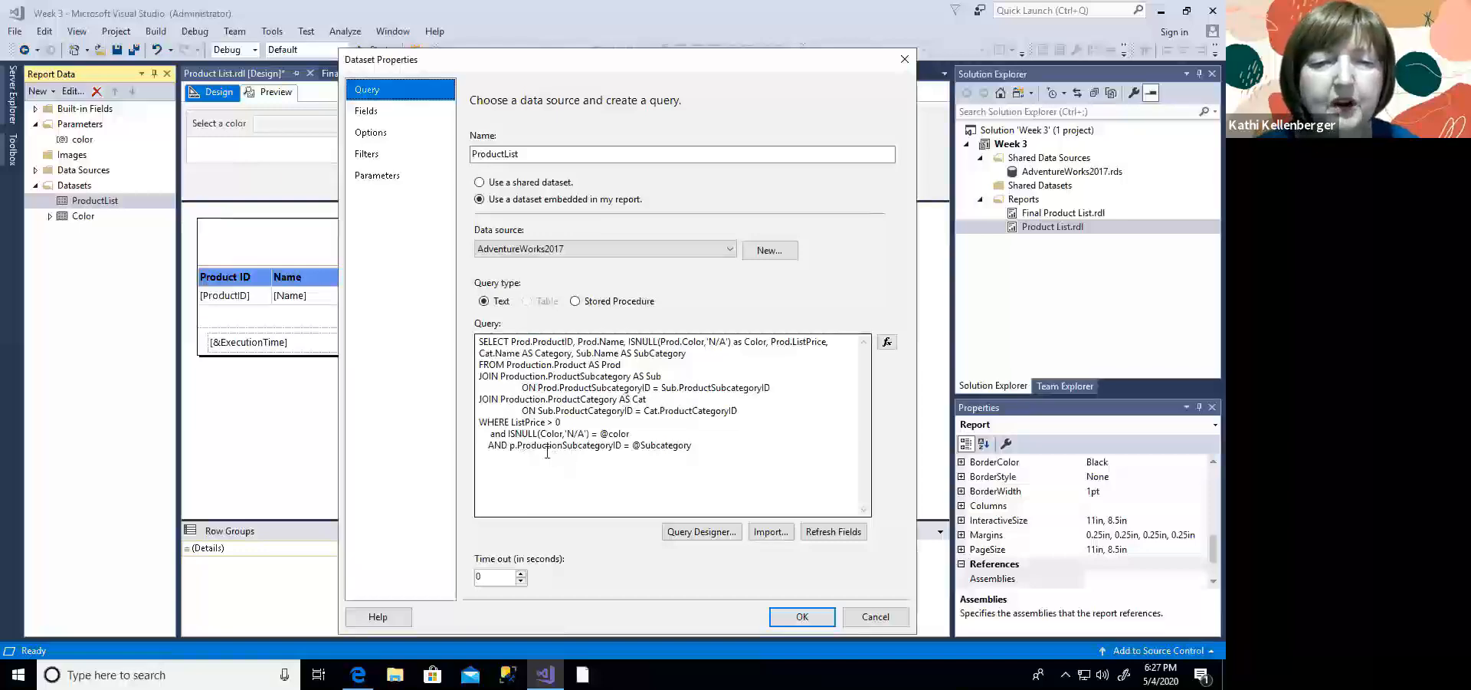
Step: Correct the column name in the subcategory condition to ProductSubcategoryID and try to save the dataset again
{"action": "left_click", "coordinate": [550, 445]}
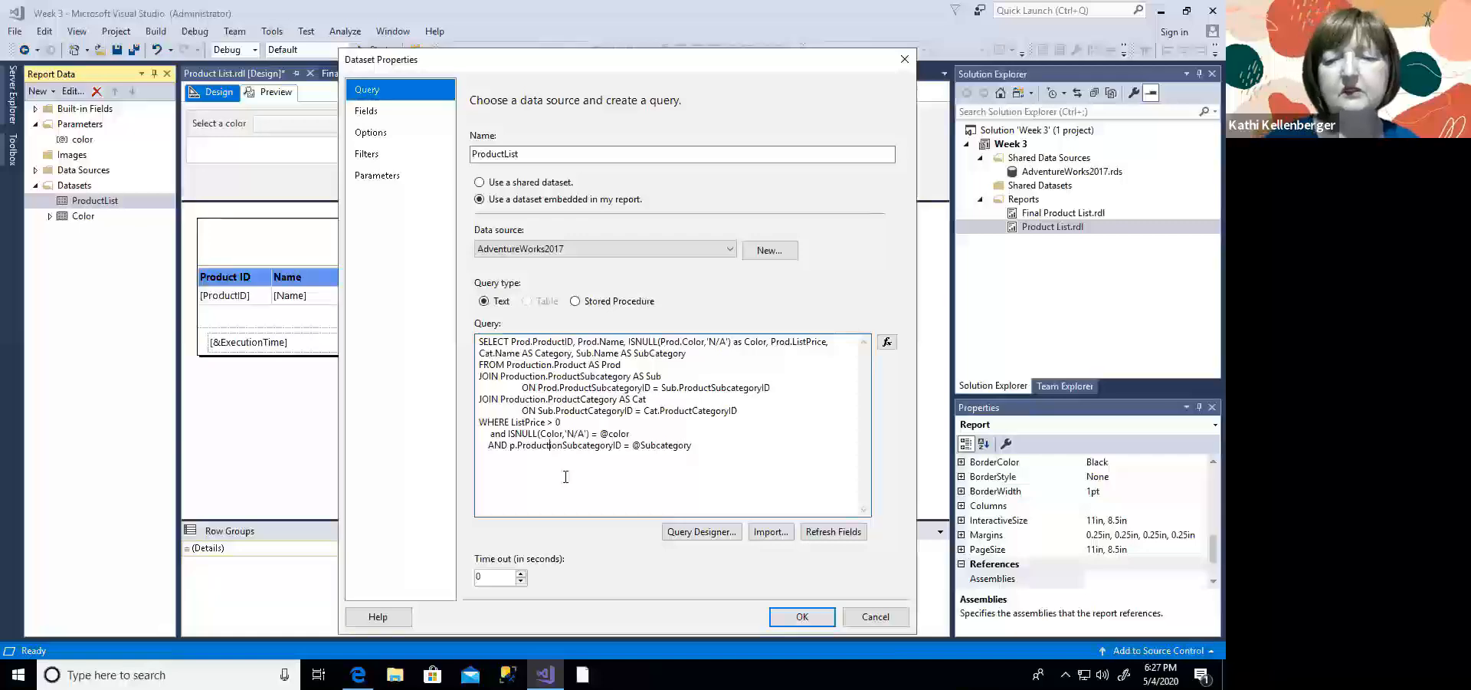
{"action": "key", "text": "Delete"}
{"action": "key", "text": "Delete"}
{"action": "key", "text": "Delete"}
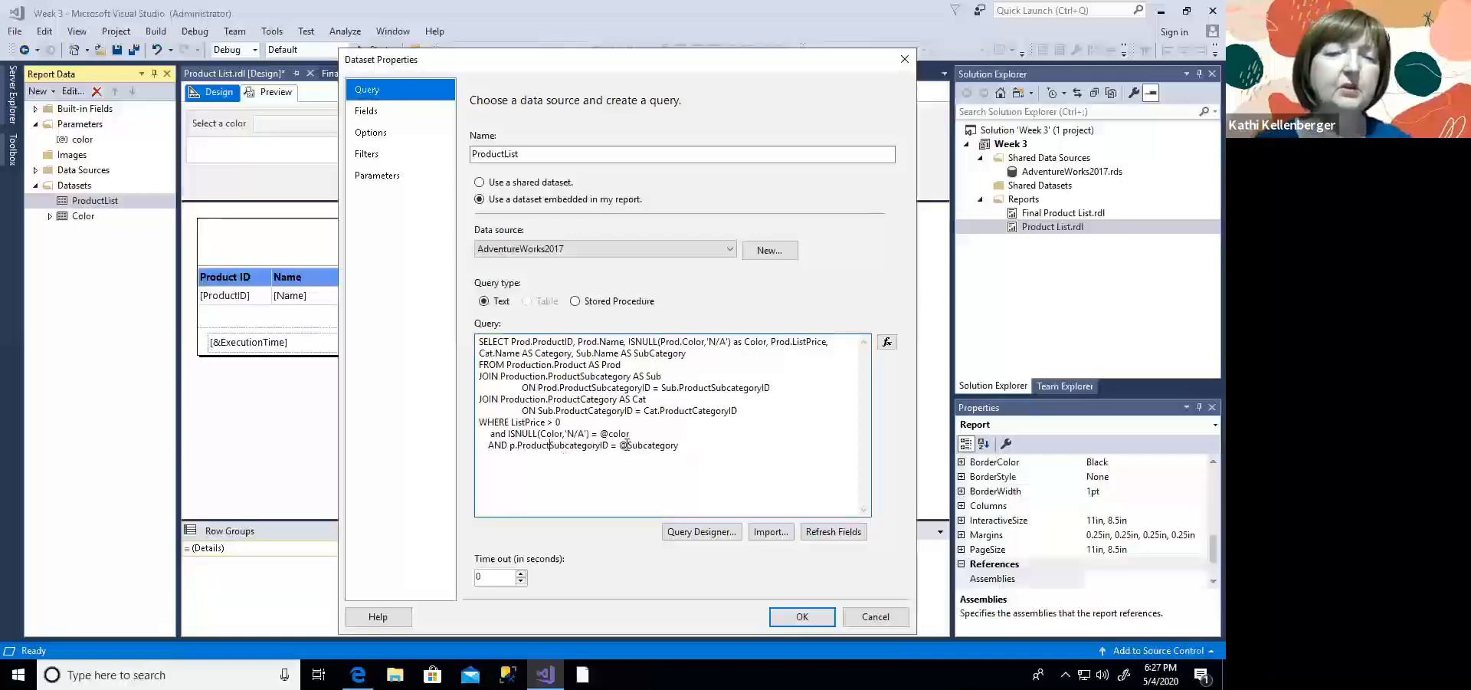
{"action": "left_click", "coordinate": [799, 614]}
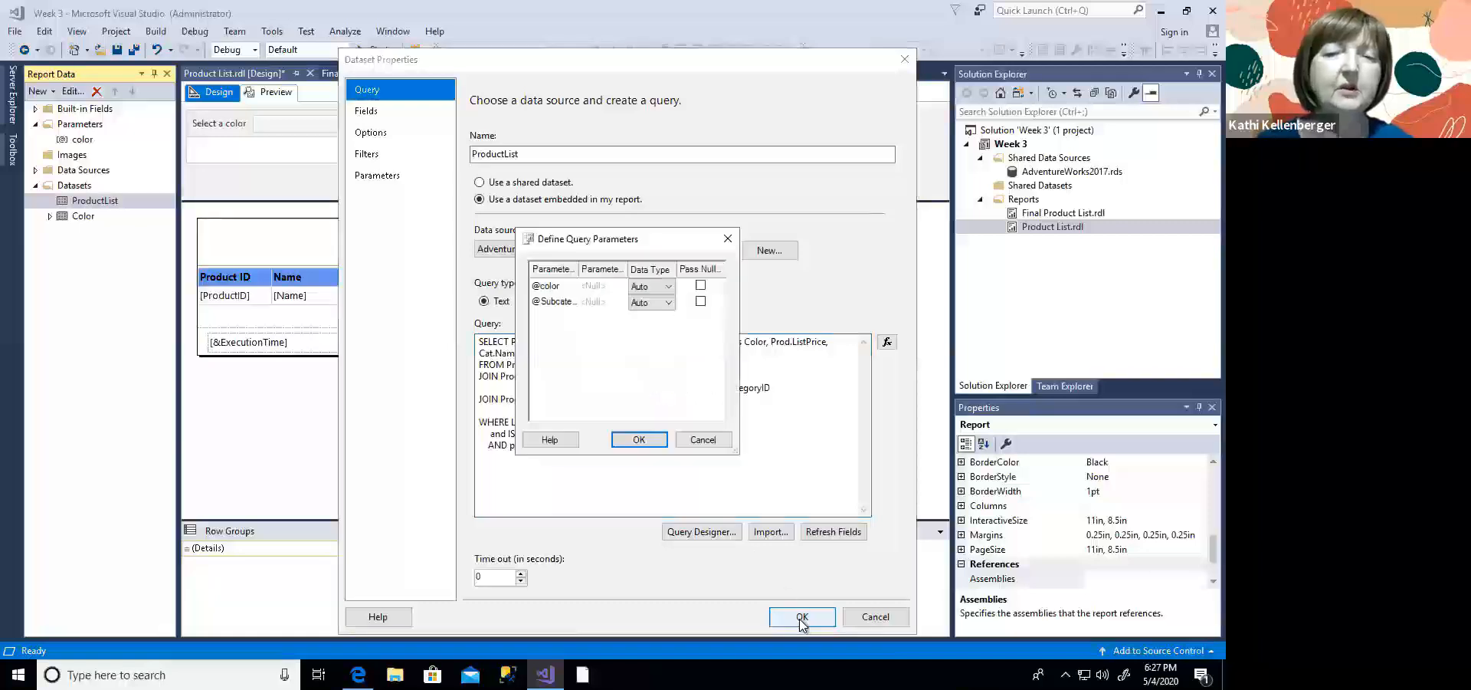
{"action": "left_click", "coordinate": [714, 443]}
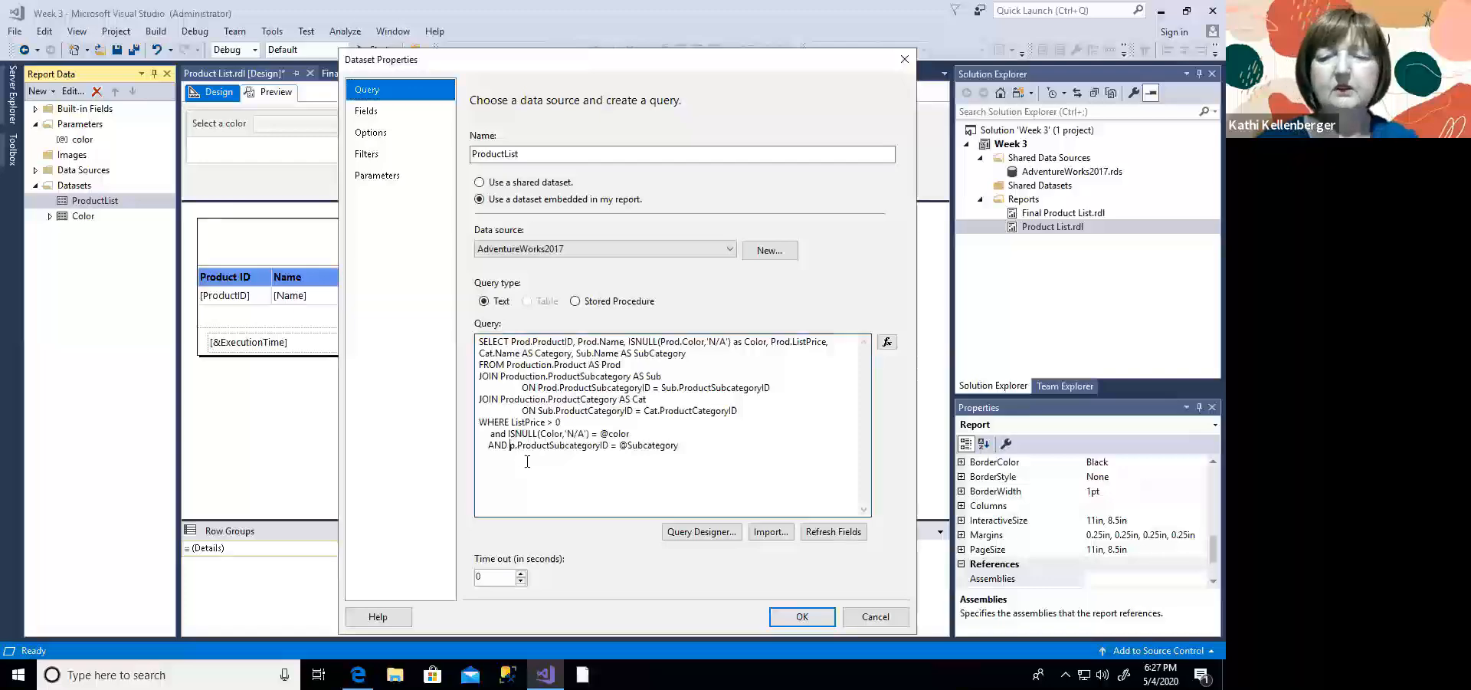
Step: Replace the column reference in the subcategory condition with Prod.ProductSubcategoryID copied from the JOIN clause, and save the dataset
{"action": "key", "text": "BackSpace"}
{"action": "key", "text": "BackSpace"}
{"action": "type", "text": "prod"}
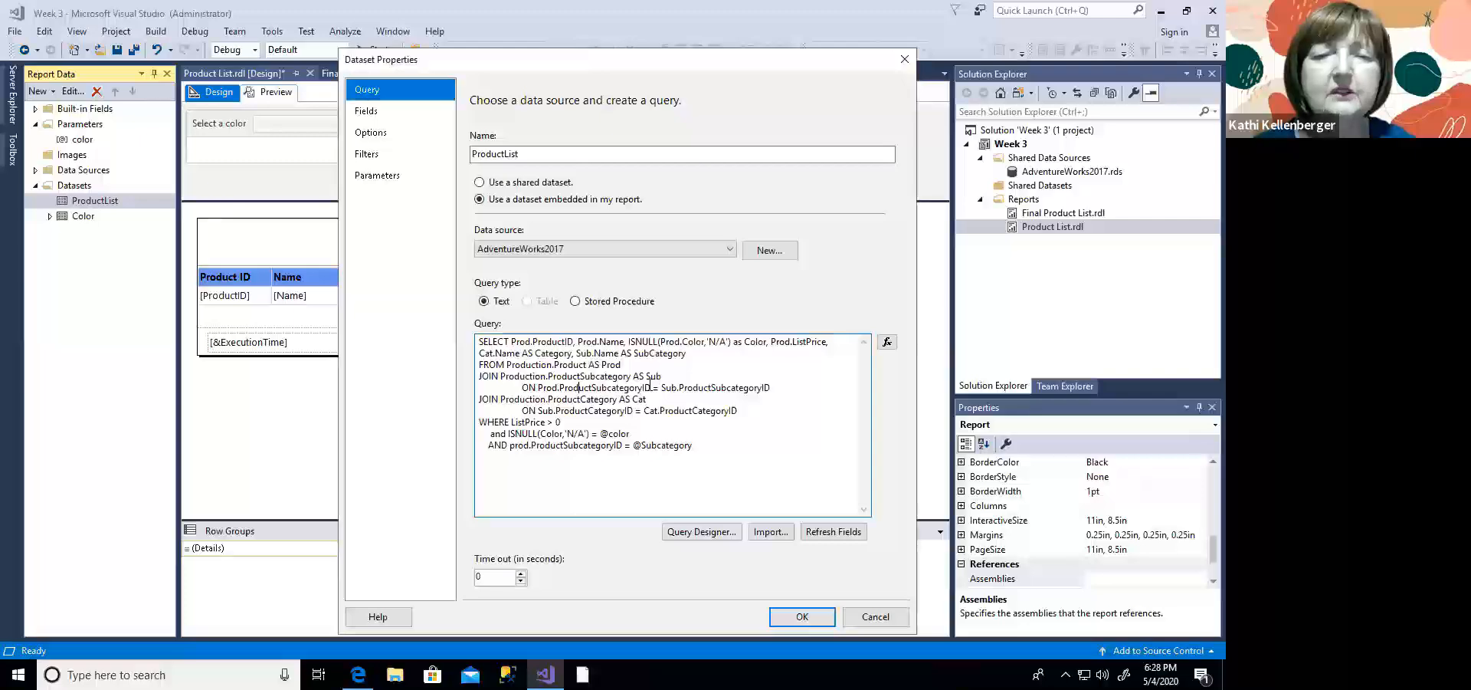
{"action": "left_click_drag", "start_coordinate": [651, 387], "coordinate": [538, 388]}
{"action": "right_click", "coordinate": [549, 389]}
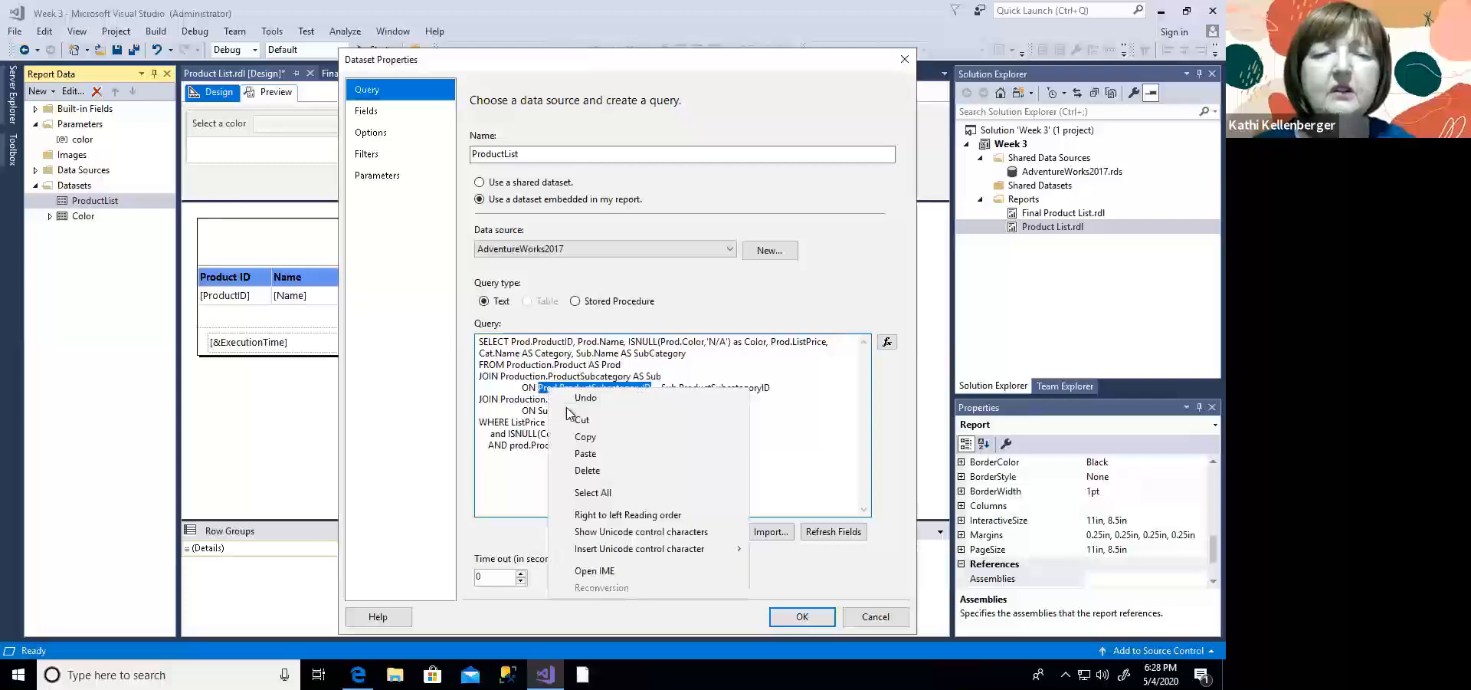
{"action": "left_click", "coordinate": [593, 437]}
{"action": "left_click_drag", "start_coordinate": [508, 445], "coordinate": [618, 448]}
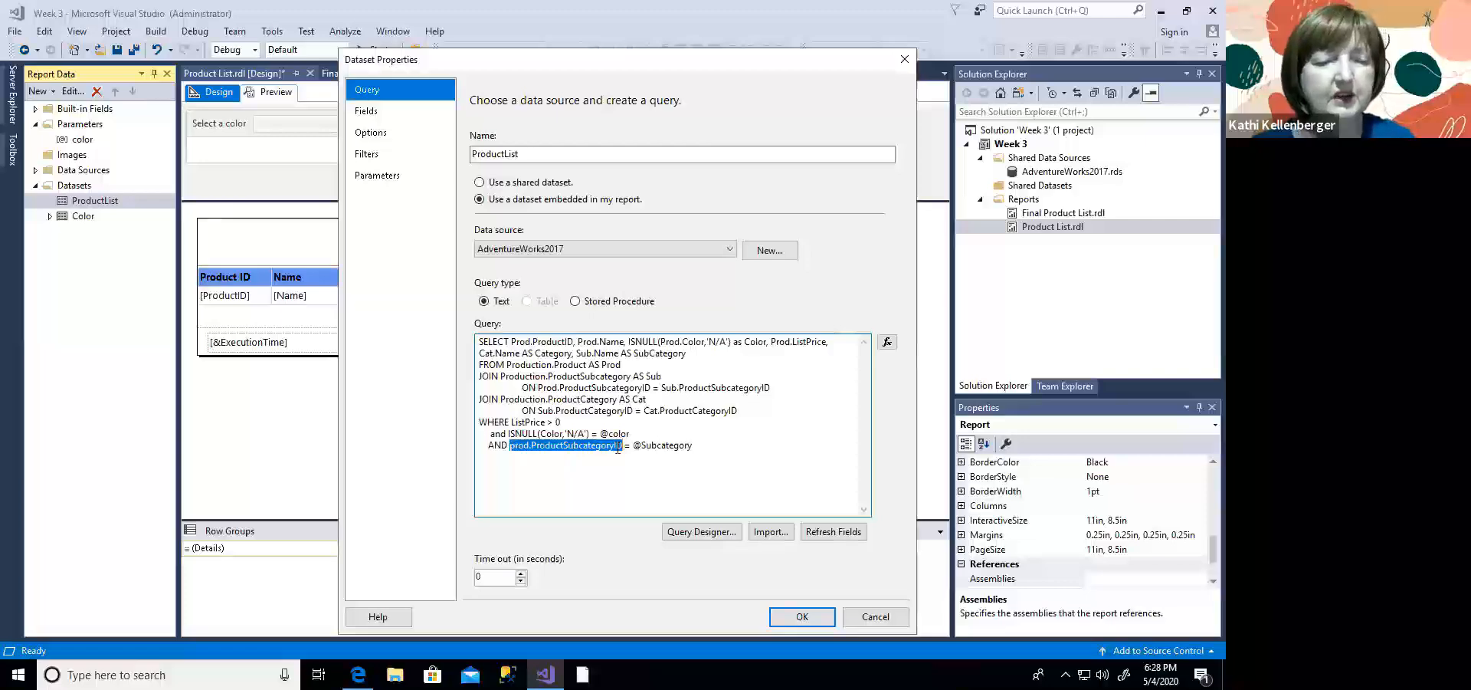
{"action": "key", "text": "ctrl+v"}
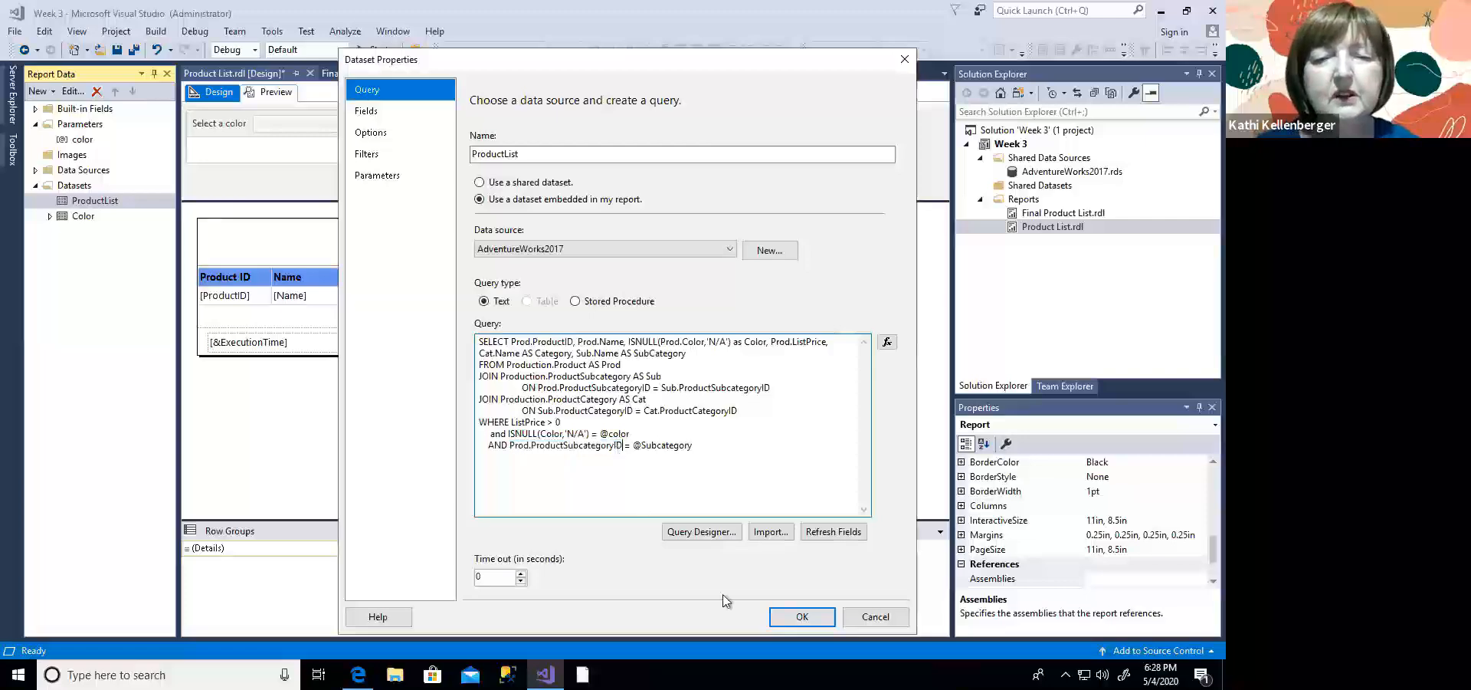
{"action": "left_click", "coordinate": [797, 617]}
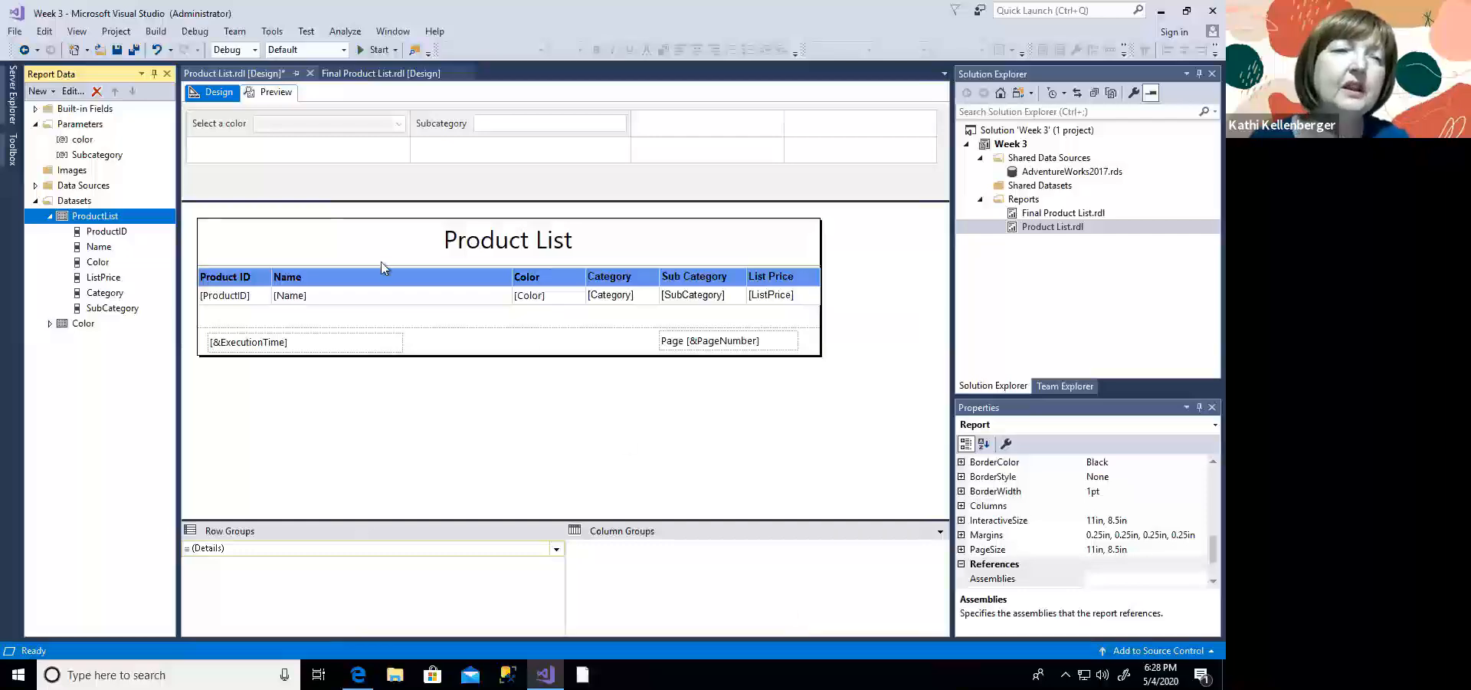
Step: Set the Subcategory report parameter's data type to Integer
{"action": "double_click", "coordinate": [94, 156]}
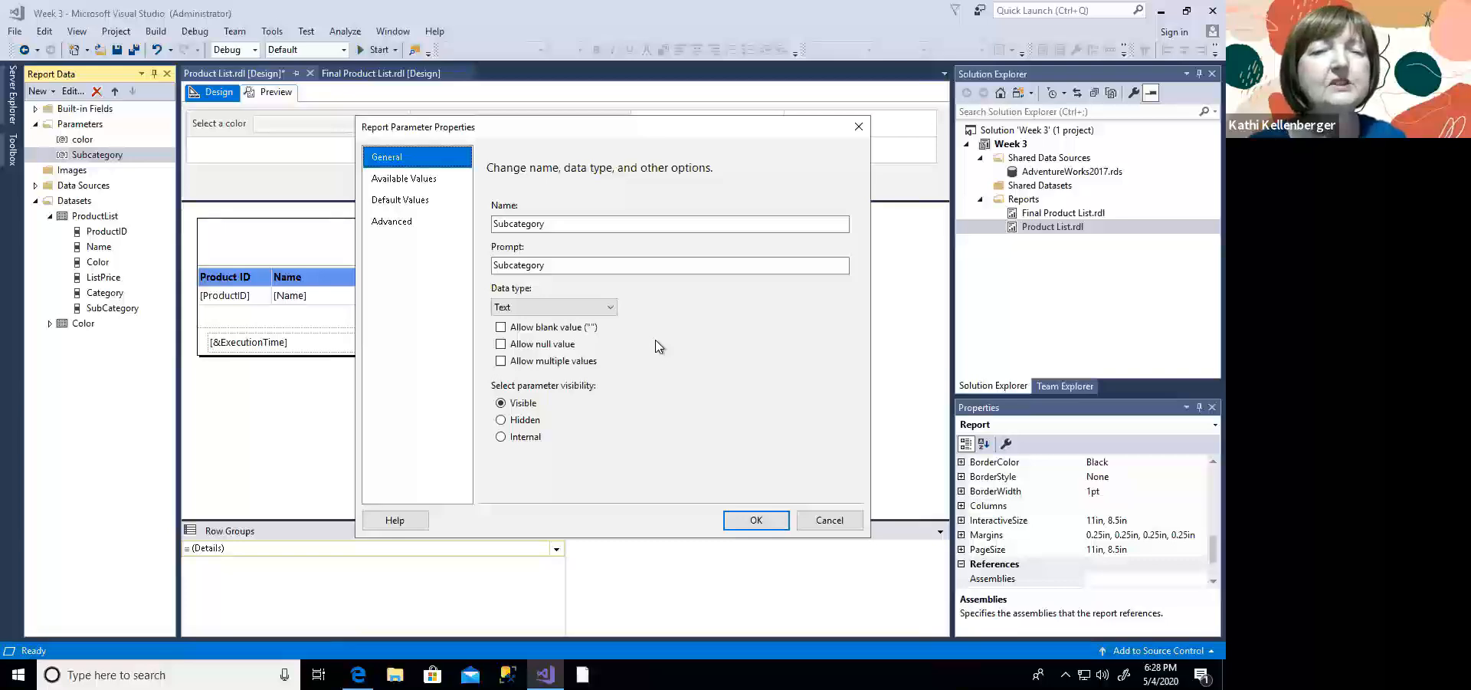
{"action": "left_click", "coordinate": [611, 308]}
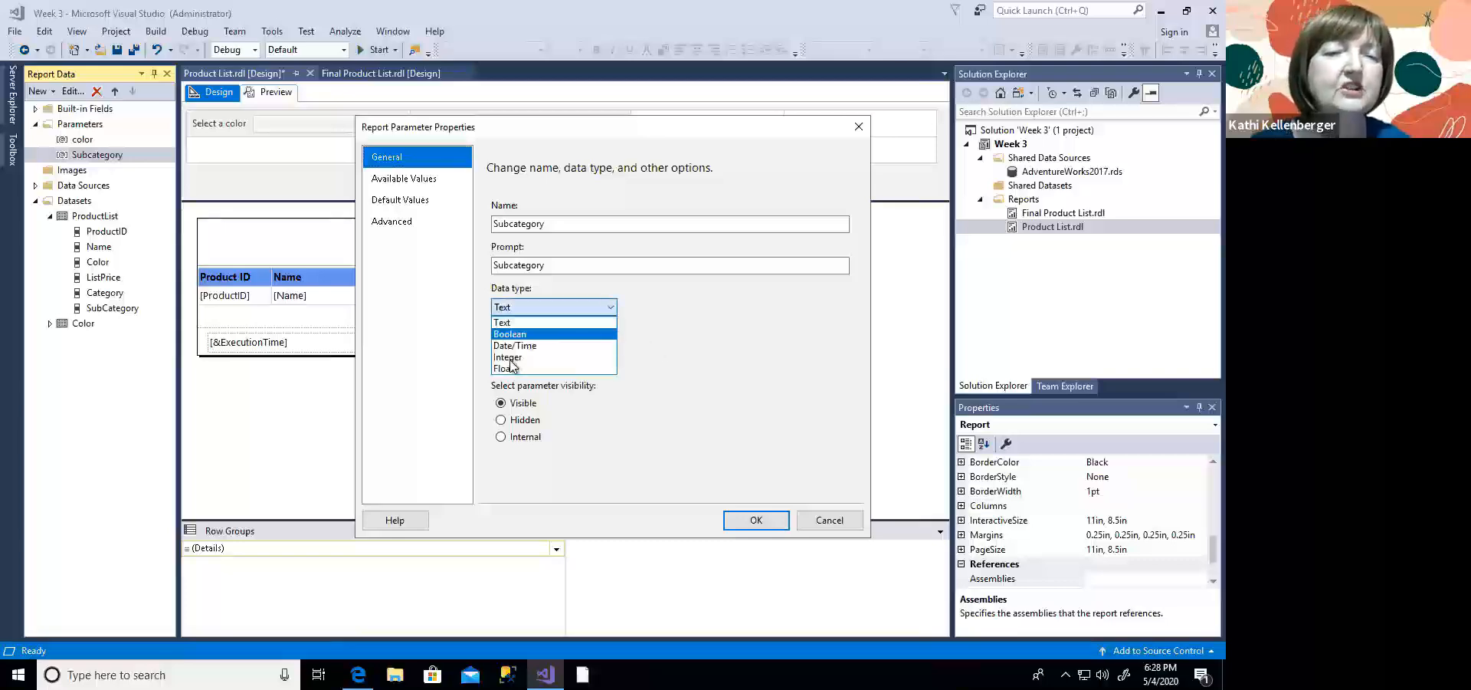
{"action": "left_click", "coordinate": [510, 358]}
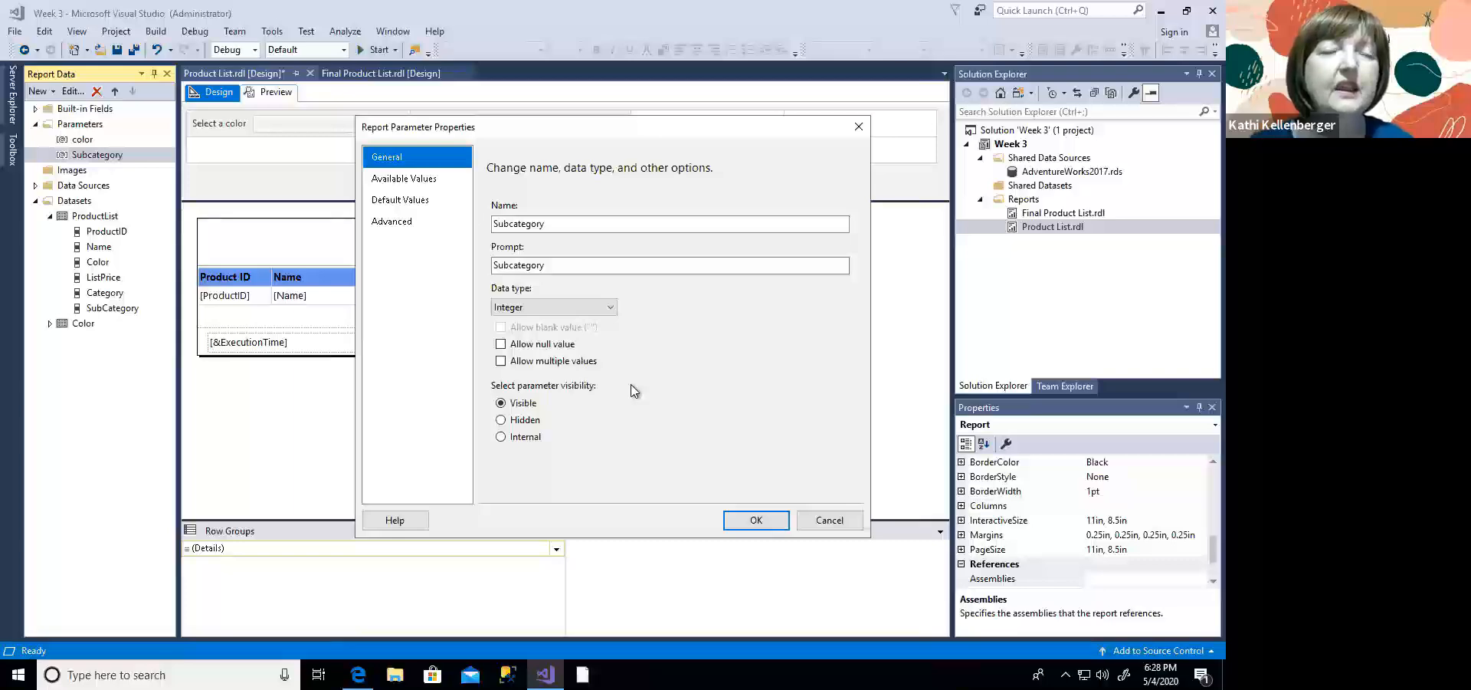
{"action": "left_click", "coordinate": [755, 520]}
Step: Preview the Product List report and try to run it with Subcategory 1 and no color selected
{"action": "left_click", "coordinate": [273, 91]}
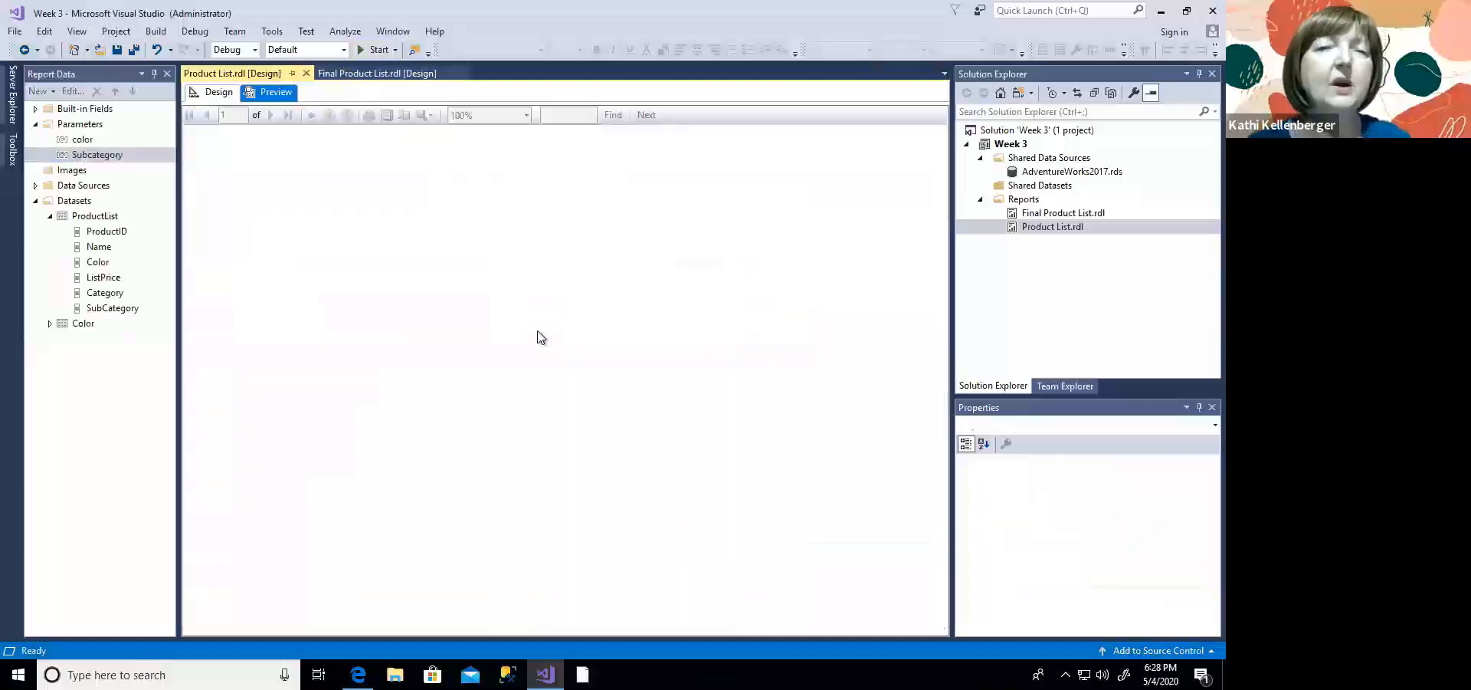
{"action": "left_click", "coordinate": [454, 120]}
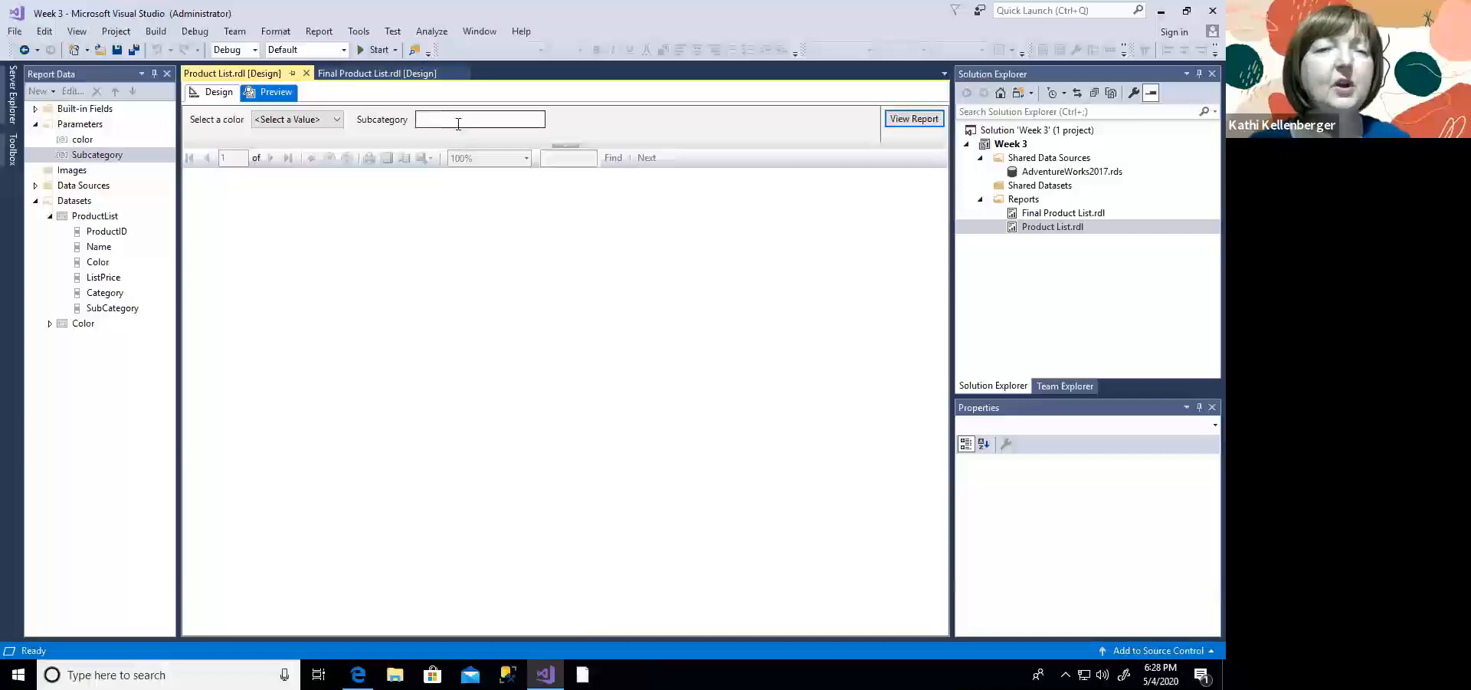
{"action": "type", "text": "1"}
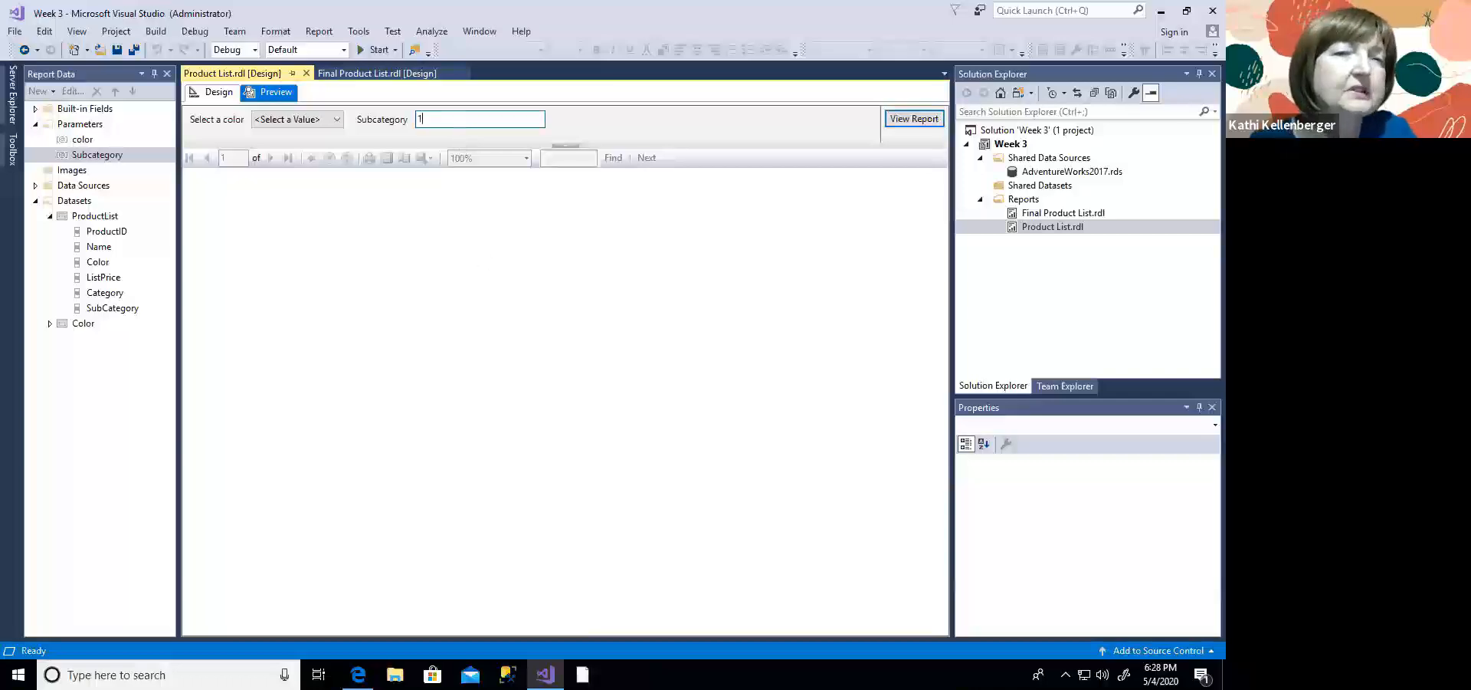
{"action": "left_click", "coordinate": [912, 120]}
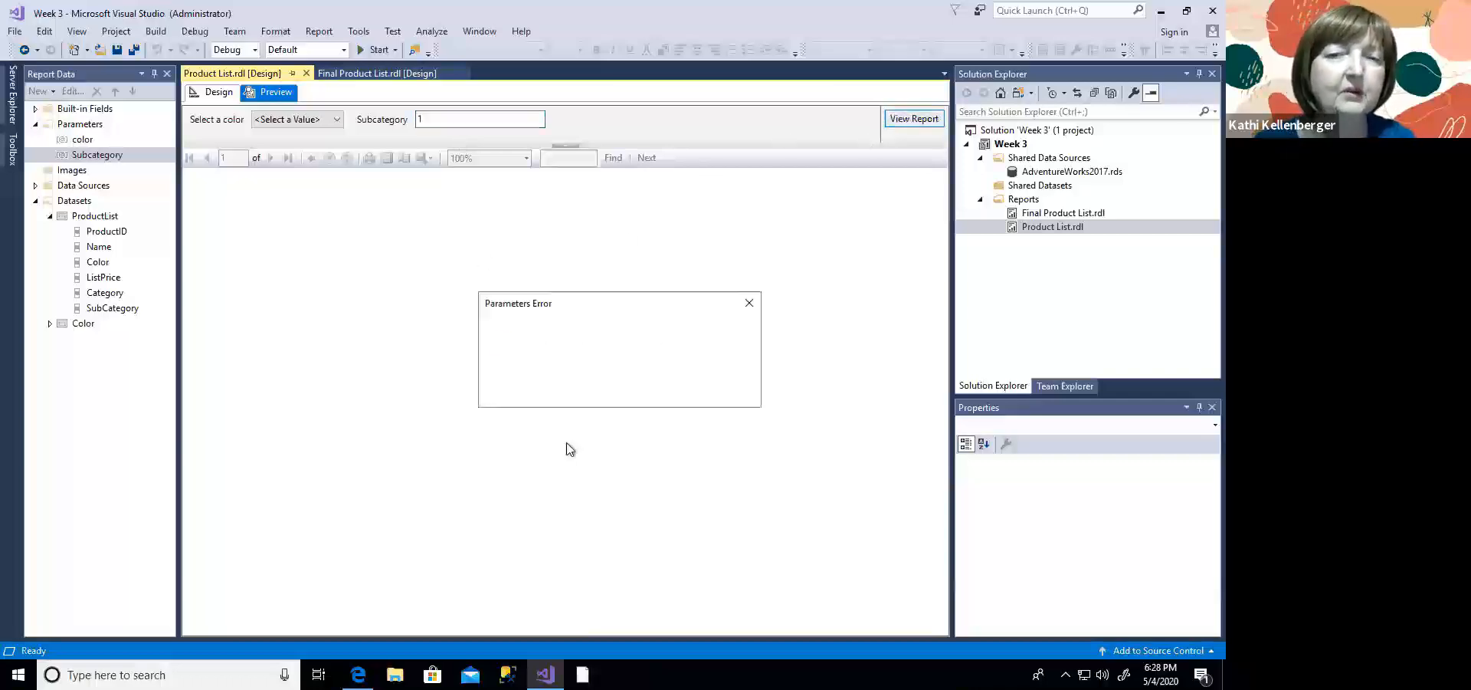
{"action": "left_click", "coordinate": [724, 393]}
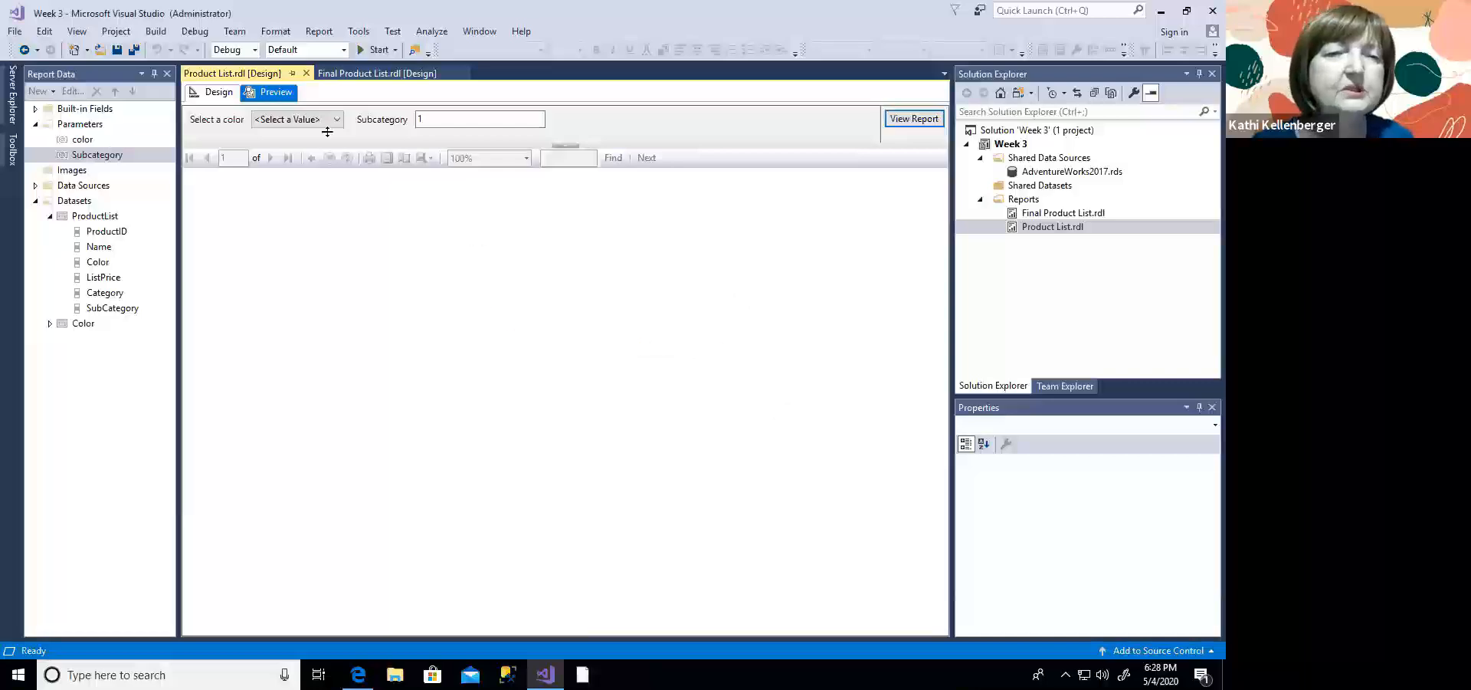
Step: Run the report preview for color Black with Subcategory 1, and return to the report design
{"action": "left_click", "coordinate": [339, 121]}
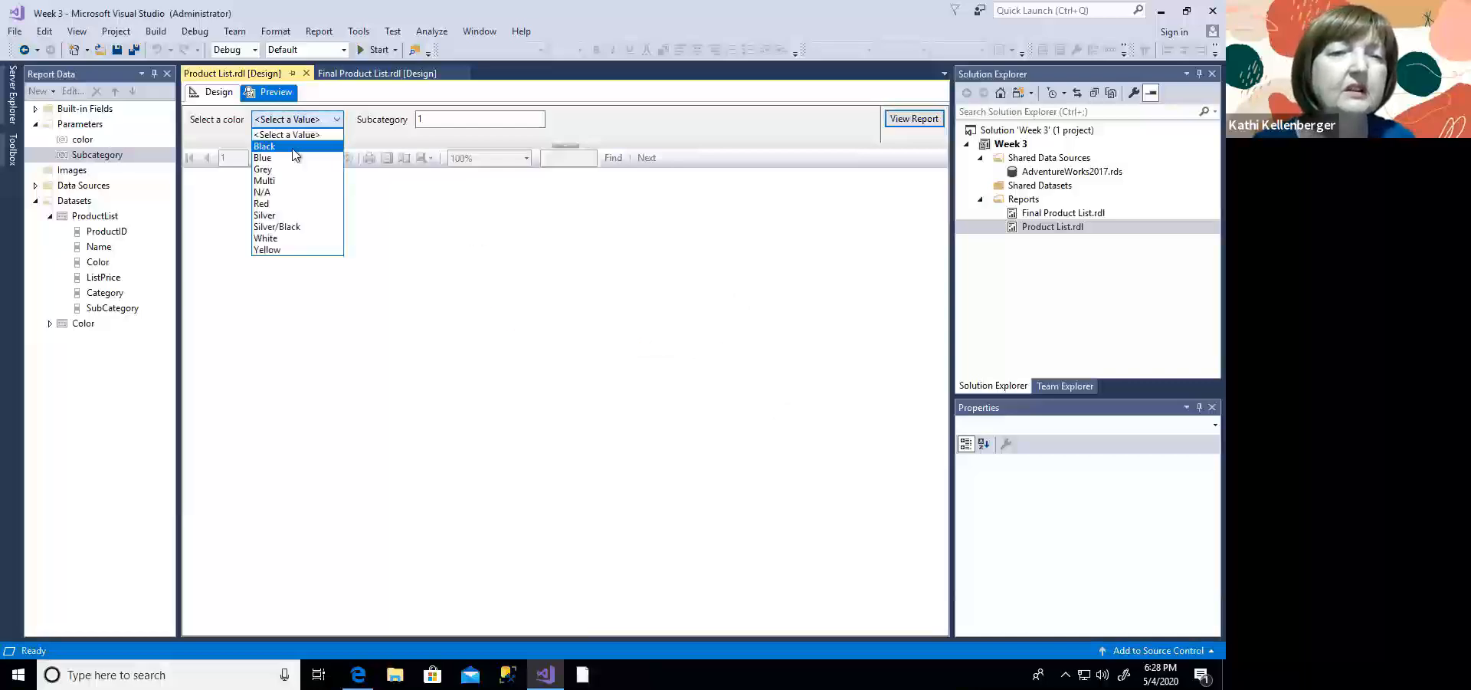
{"action": "left_click", "coordinate": [295, 147]}
{"action": "left_click", "coordinate": [893, 122]}
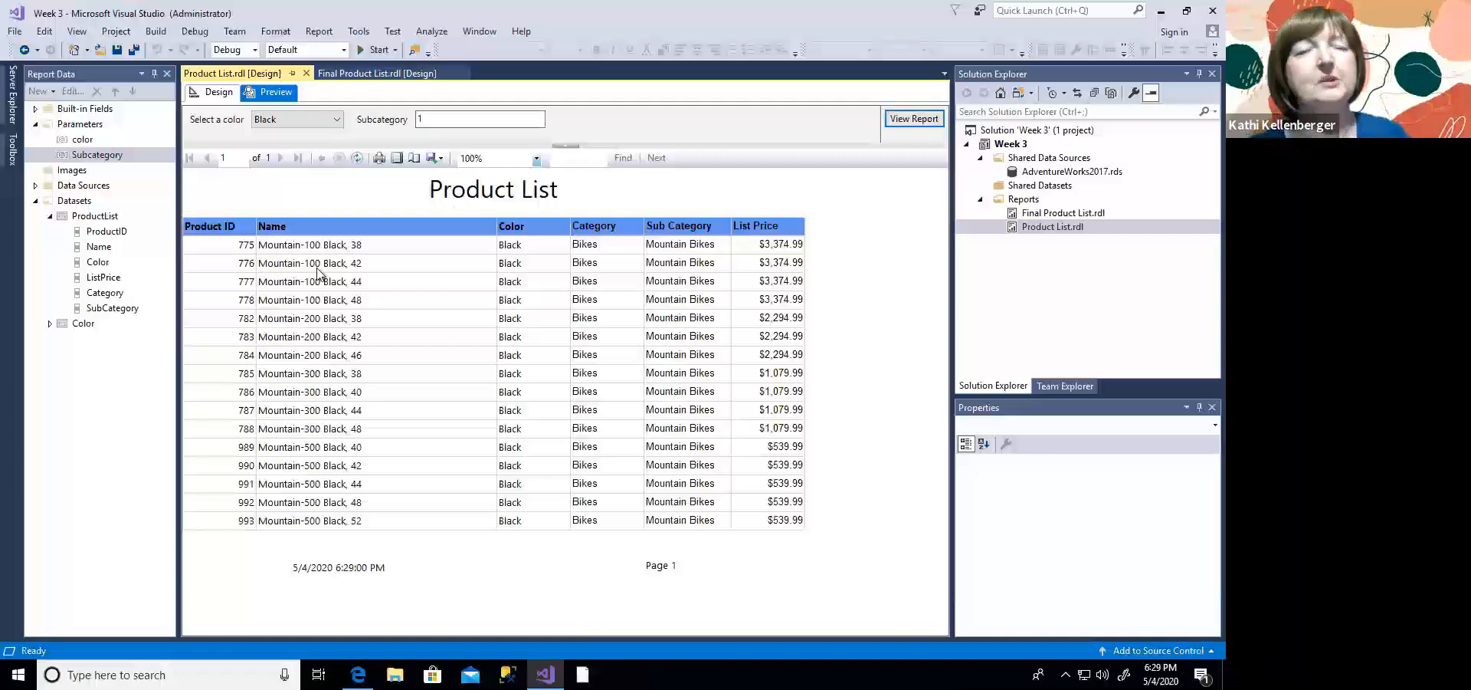
{"action": "left_click", "coordinate": [213, 93]}
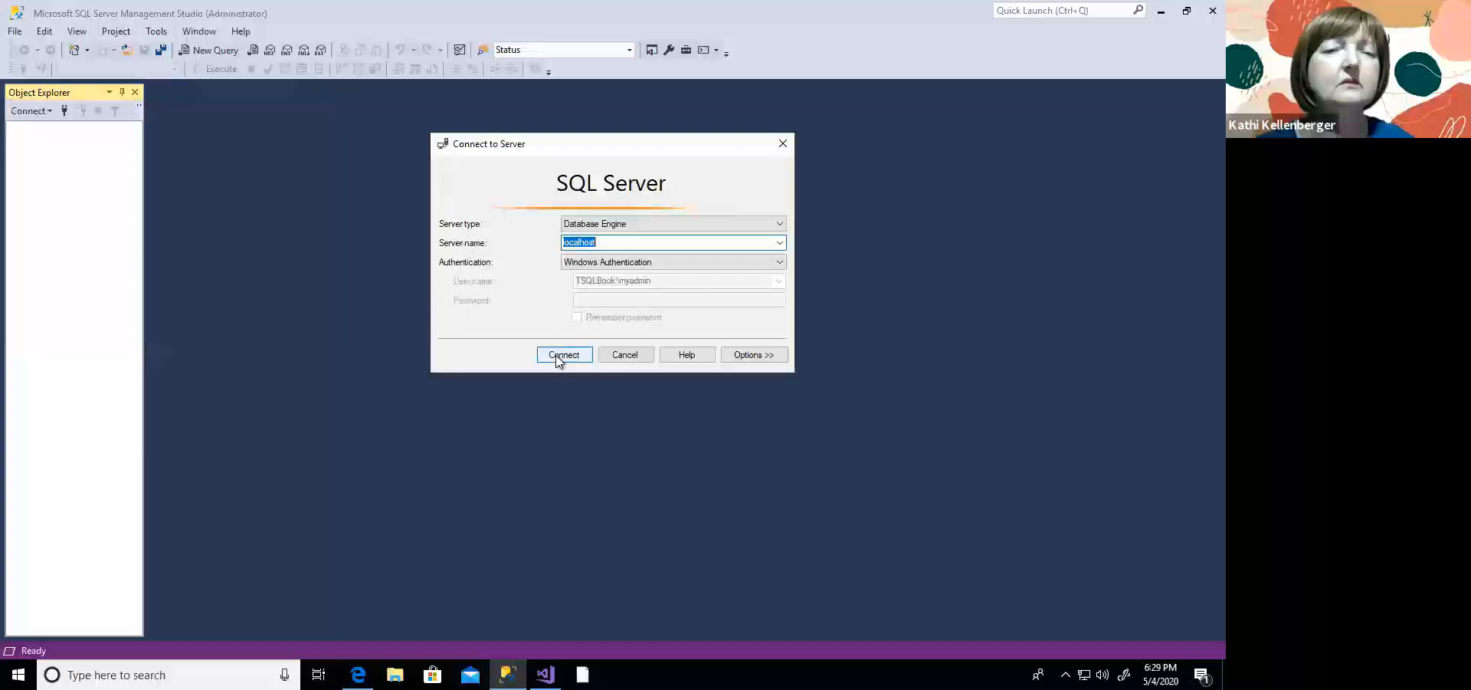
Step: In SQL Server Management Studio, connect to the localhost database engine and set a new query's database to AdventureWorks2017
{"action": "left_click", "coordinate": [560, 356]}
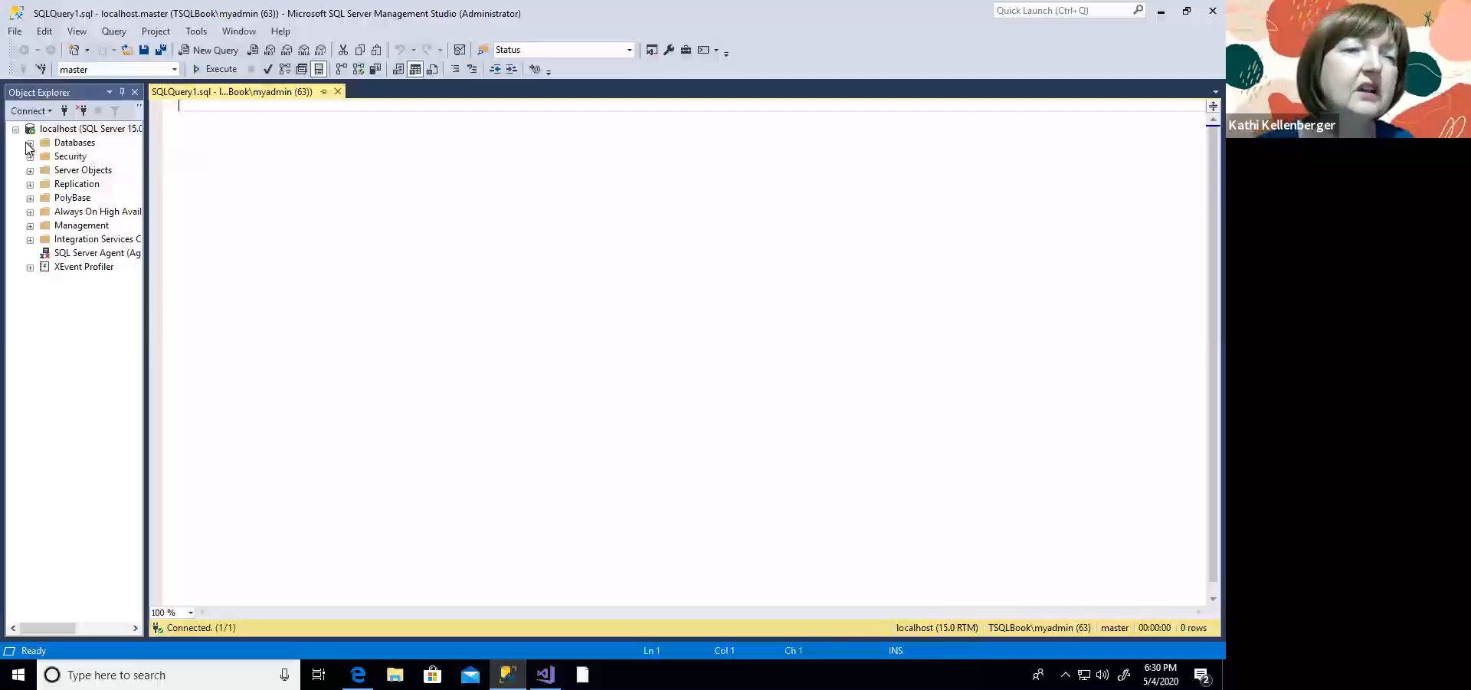
{"action": "left_click", "coordinate": [174, 69]}
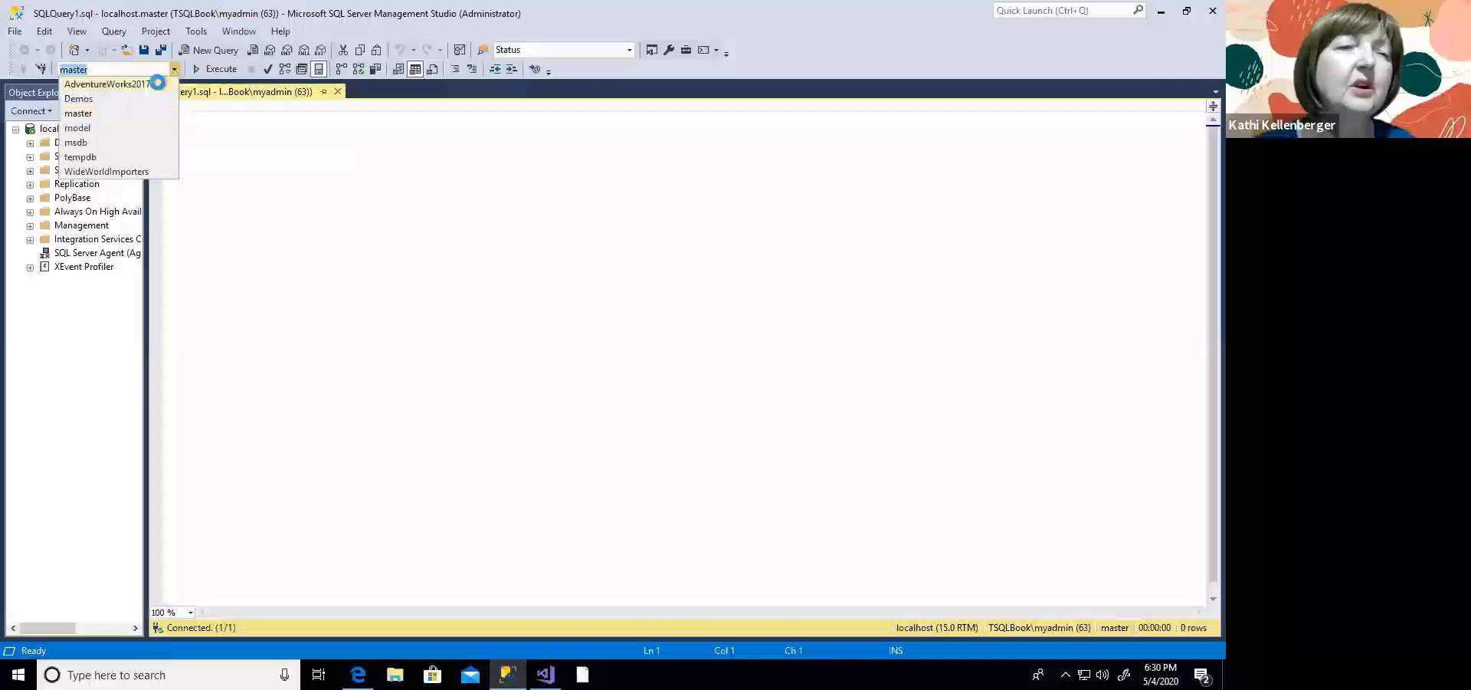
{"action": "left_click", "coordinate": [160, 80]}
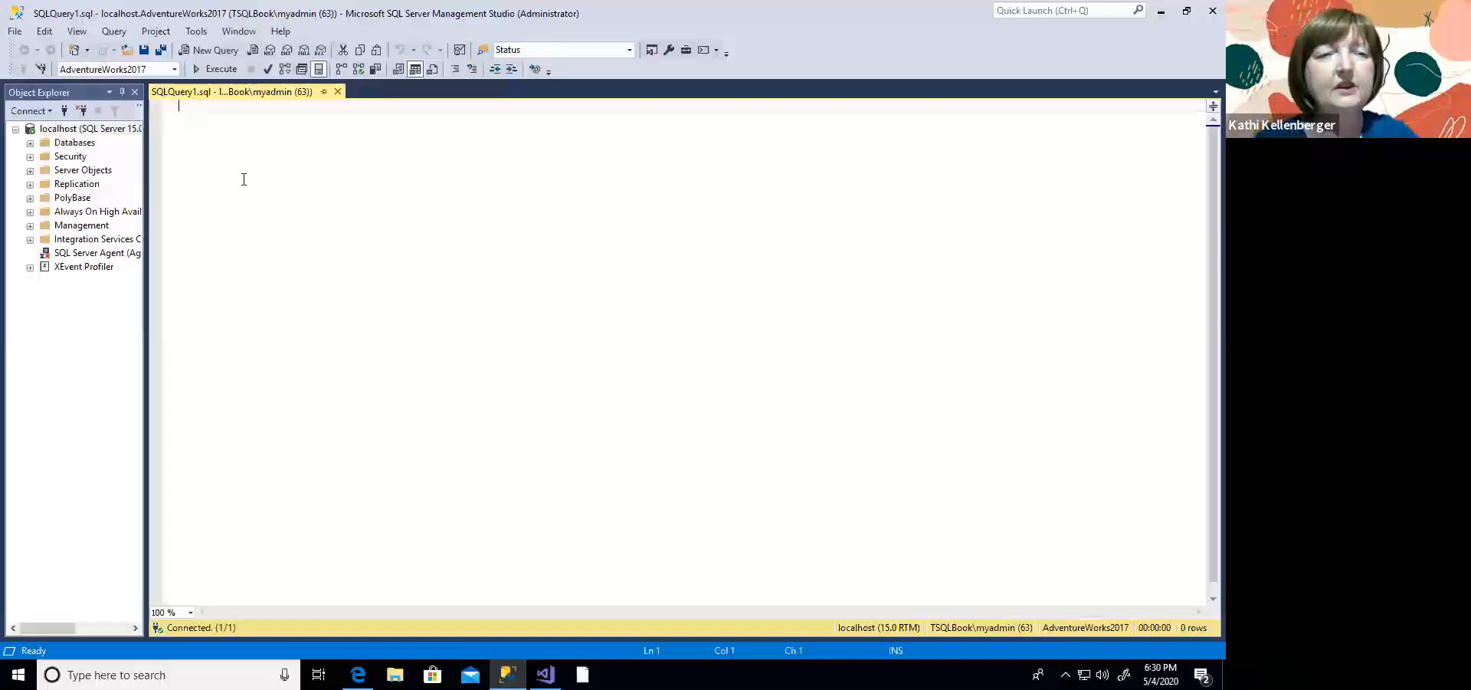
Step: Write the query SELECT * FROM Production.ProductSubcategory
{"action": "type", "text": "SELECT *"}
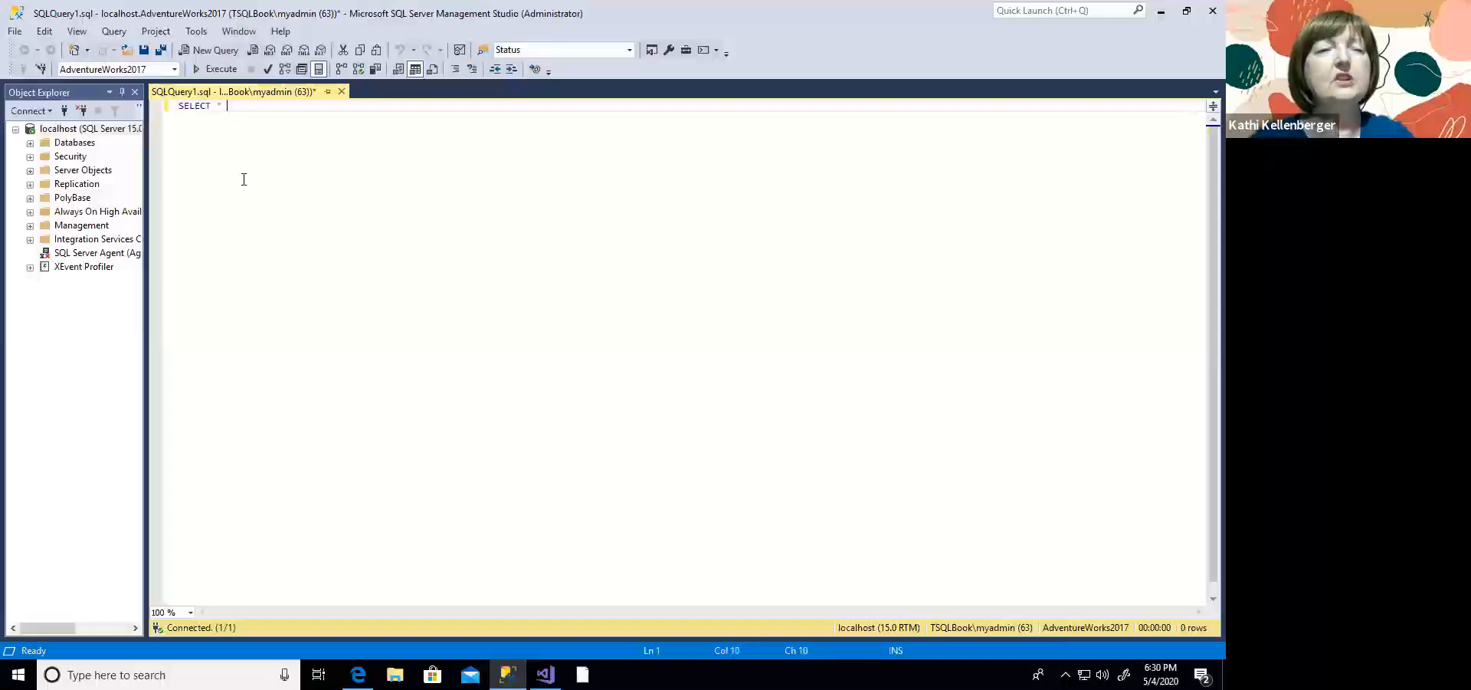
{"action": "key", "text": "Return"}
{"action": "type", "text": "FROM Prod"}
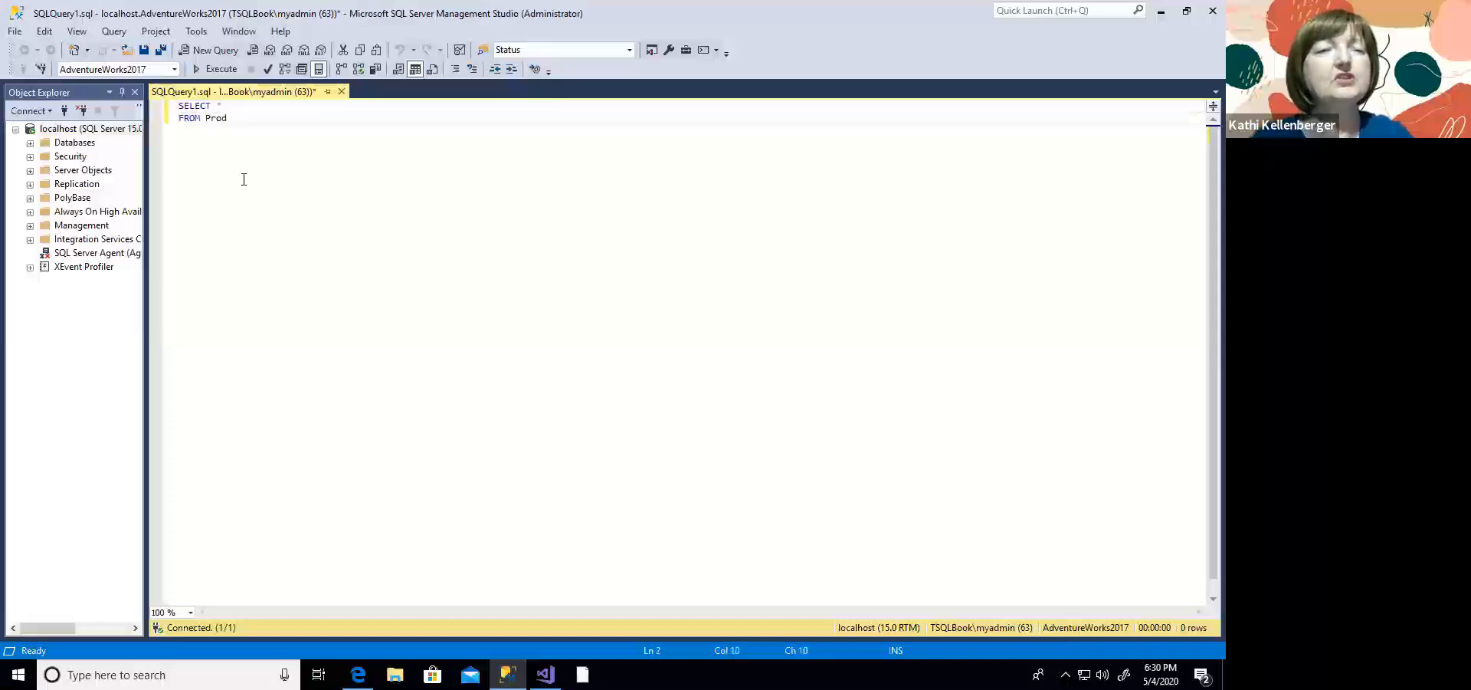
{"action": "type", "text": "uction.Prou"}
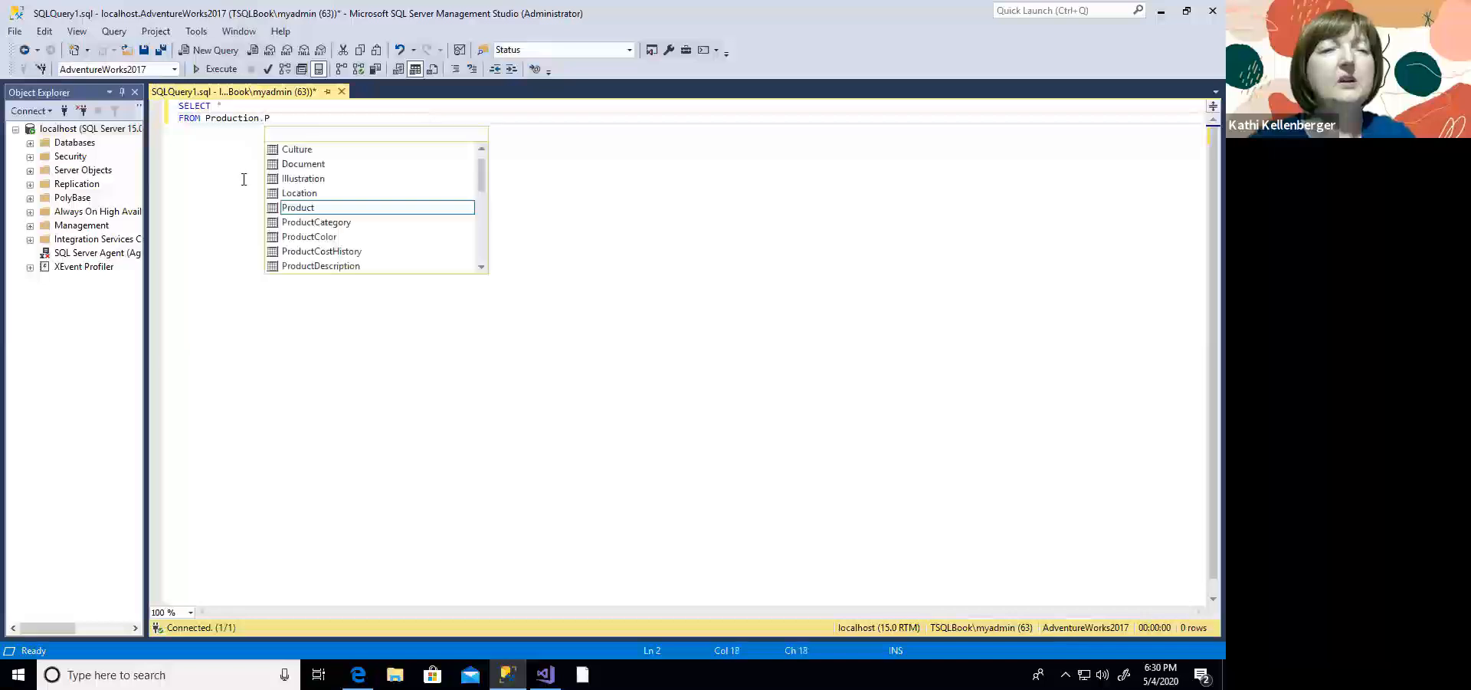
{"action": "key", "text": "Down"}
{"action": "key", "text": "Down"}
{"action": "key", "text": "Down"}
{"action": "key", "text": "Down"}
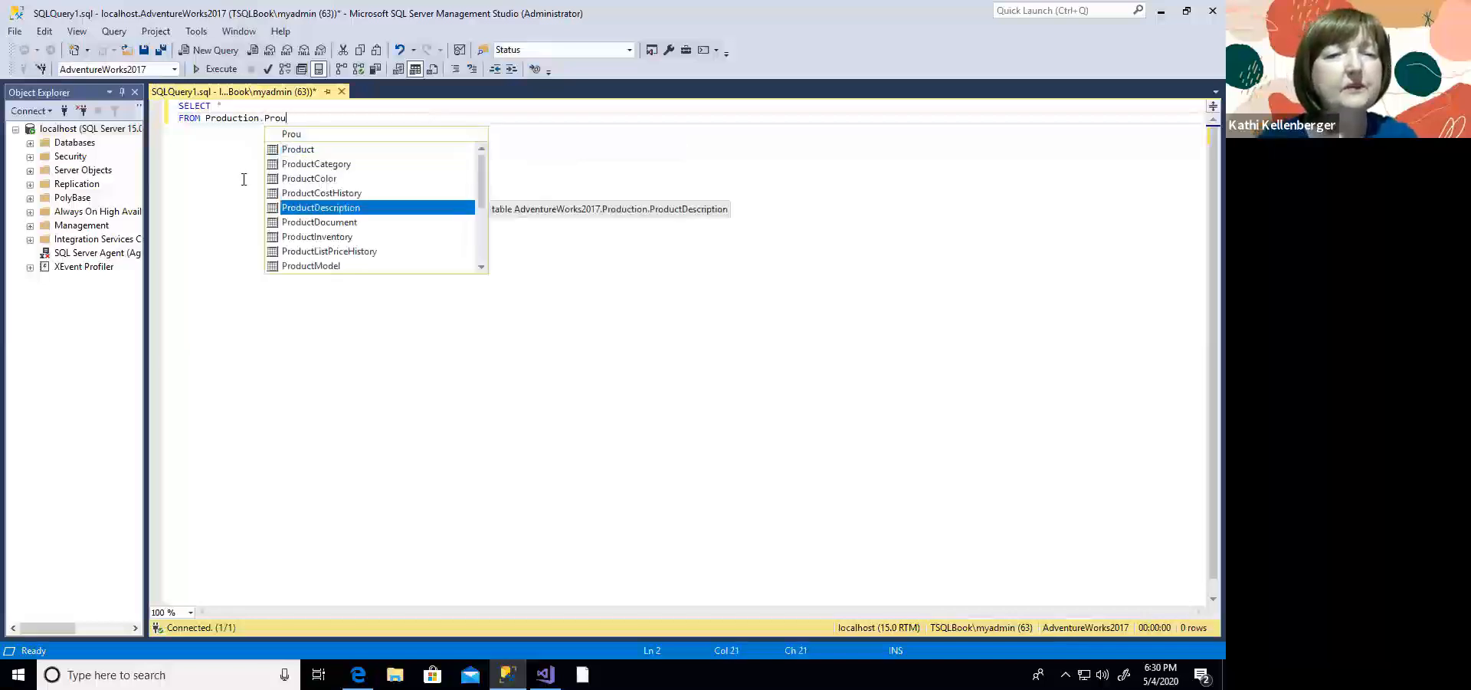
{"action": "key", "text": "Down"}
{"action": "key", "text": "Down"}
{"action": "key", "text": "Down"}
{"action": "key", "text": "Down"}
{"action": "key", "text": "Down"}
{"action": "key", "text": "Down"}
{"action": "key", "text": "Down"}
{"action": "key", "text": "Down"}
{"action": "key", "text": "Down"}
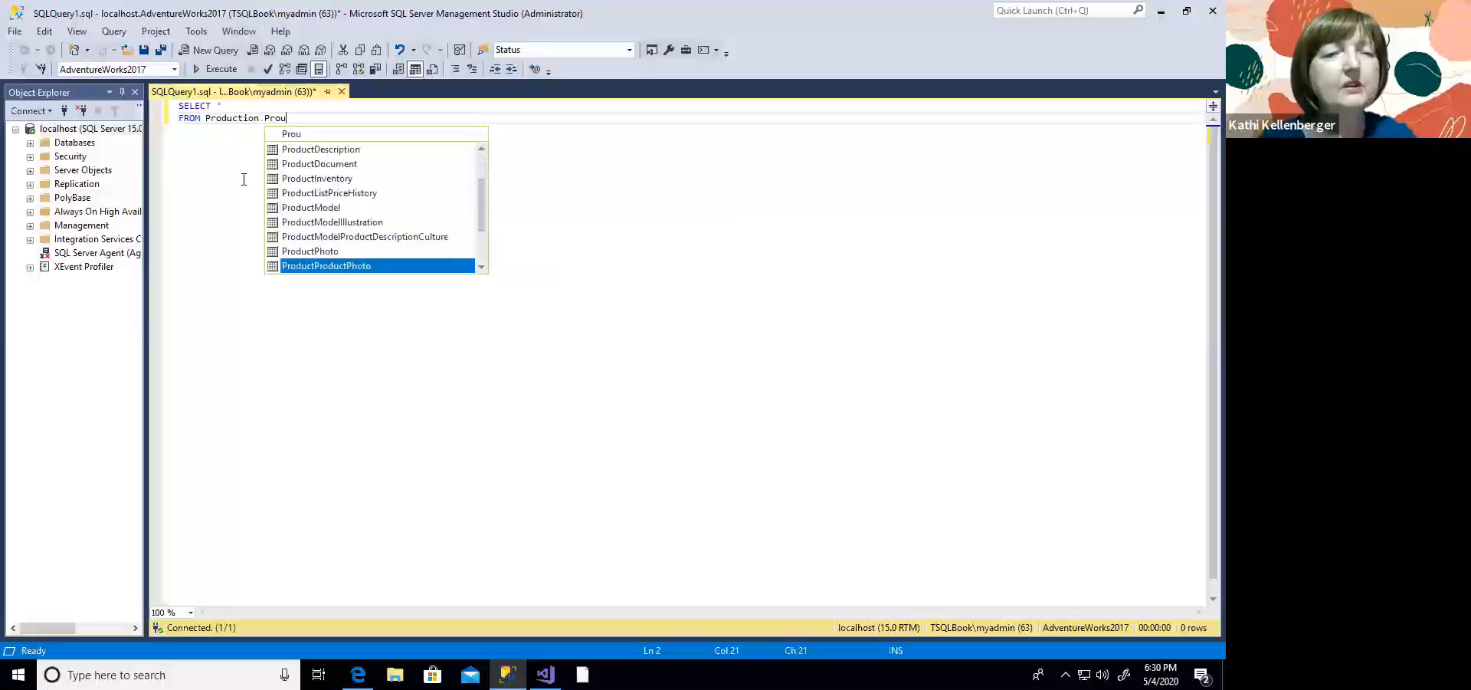
{"action": "key", "text": "Down"}
{"action": "key", "text": "Return"}
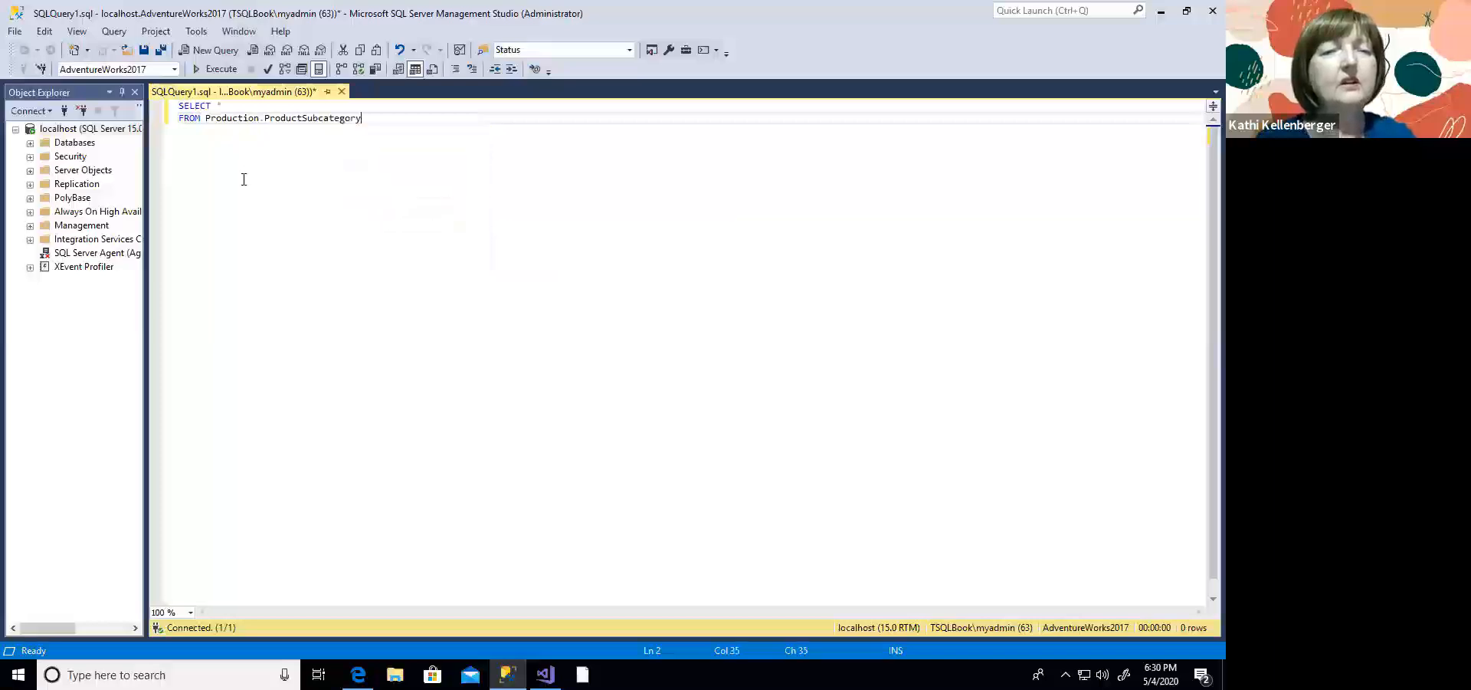
Step: Remove the asterisk from the SELECT list and give the ProductSubcategory table the alias ps
{"action": "left_click", "coordinate": [229, 106]}
{"action": "key", "text": "BackSpace"}
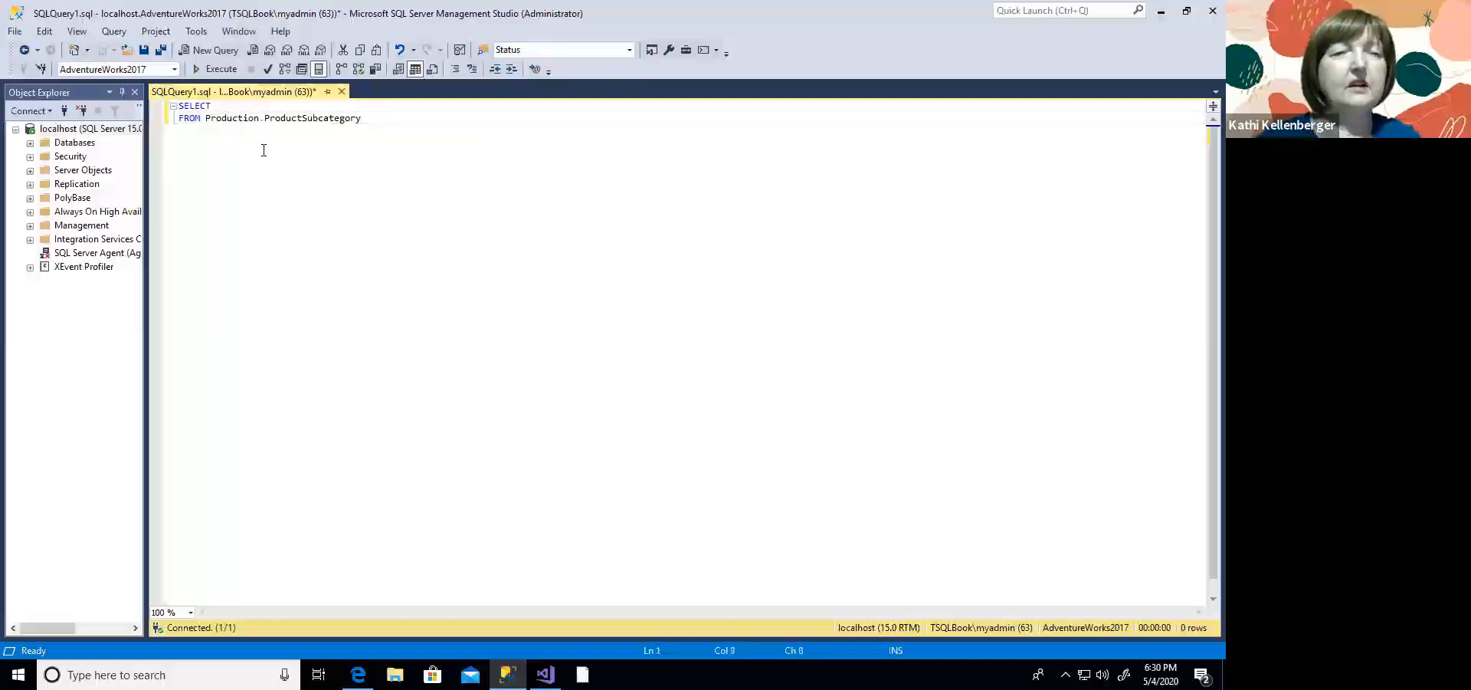
{"action": "left_click", "coordinate": [411, 120]}
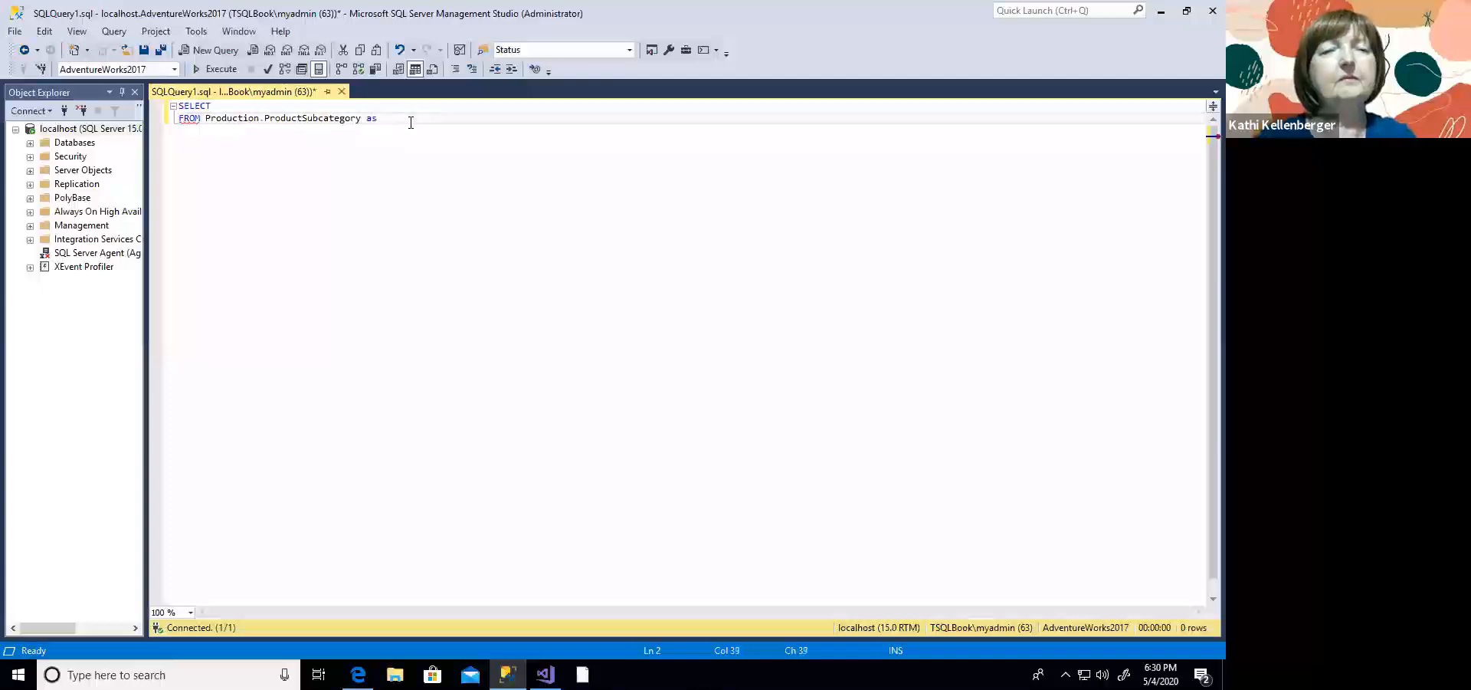
{"action": "type", "text": "as ps"}
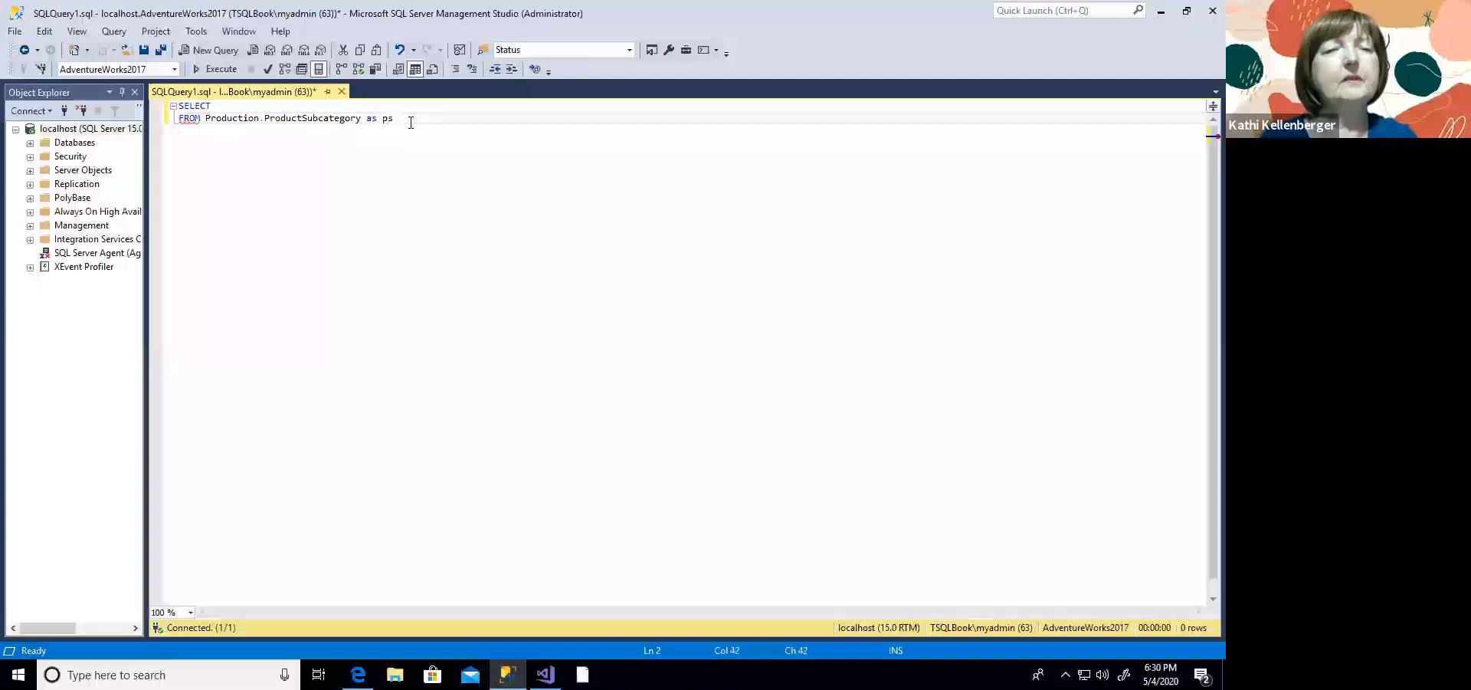
Step: Fill the SELECT list with ps.ProductSubcategoryID and ps.Name, and execute the query
{"action": "left_click", "coordinate": [281, 105]}
{"action": "type", "text": "ps."}
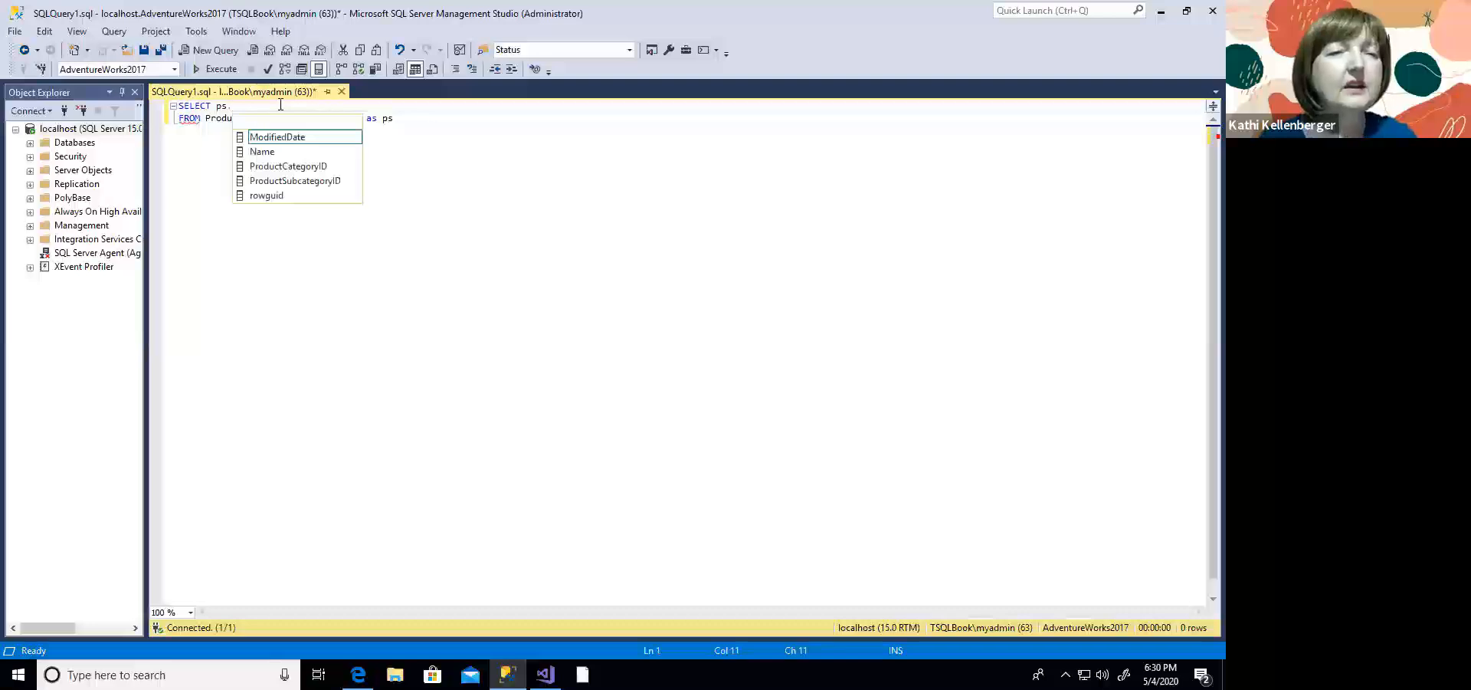
{"action": "key", "text": "Down"}
{"action": "key", "text": "Down"}
{"action": "key", "text": "Down"}
{"action": "key", "text": "Down"}
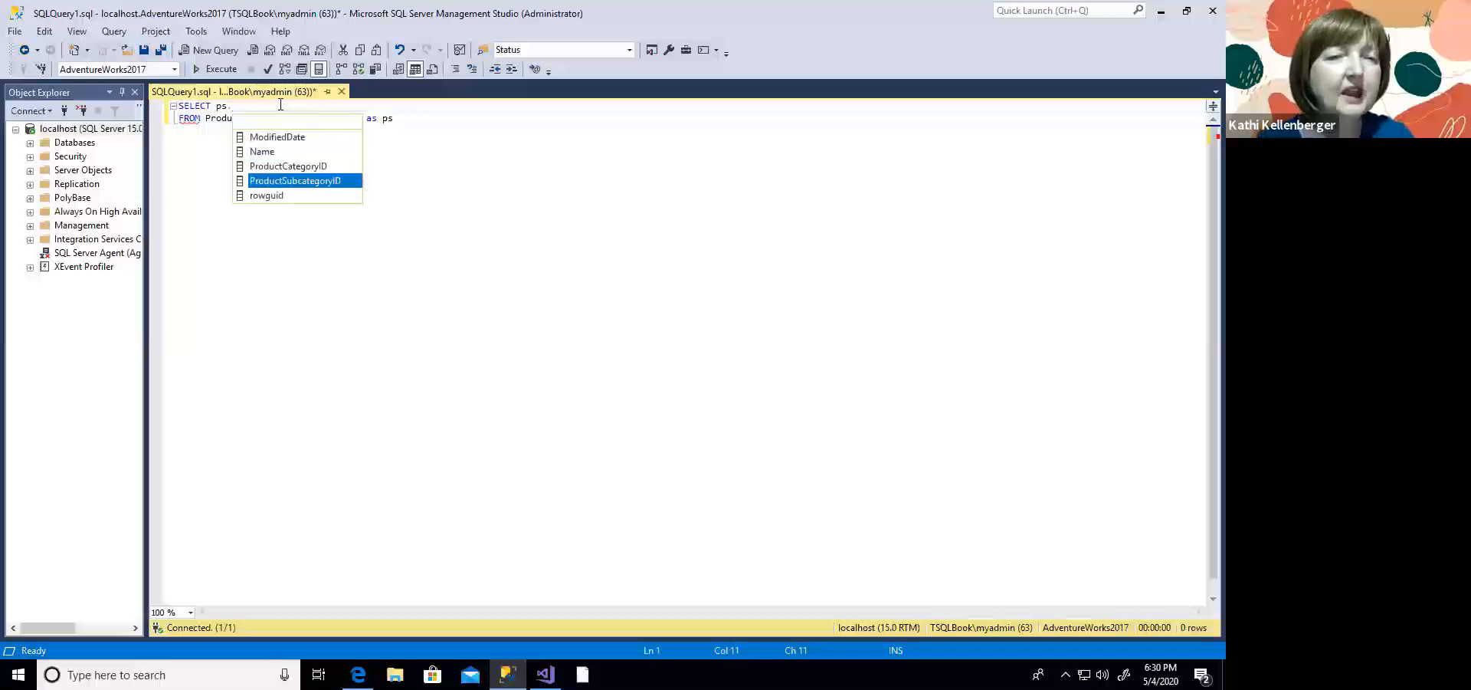
{"action": "type", "text": "ProductSubcategoryID, "}
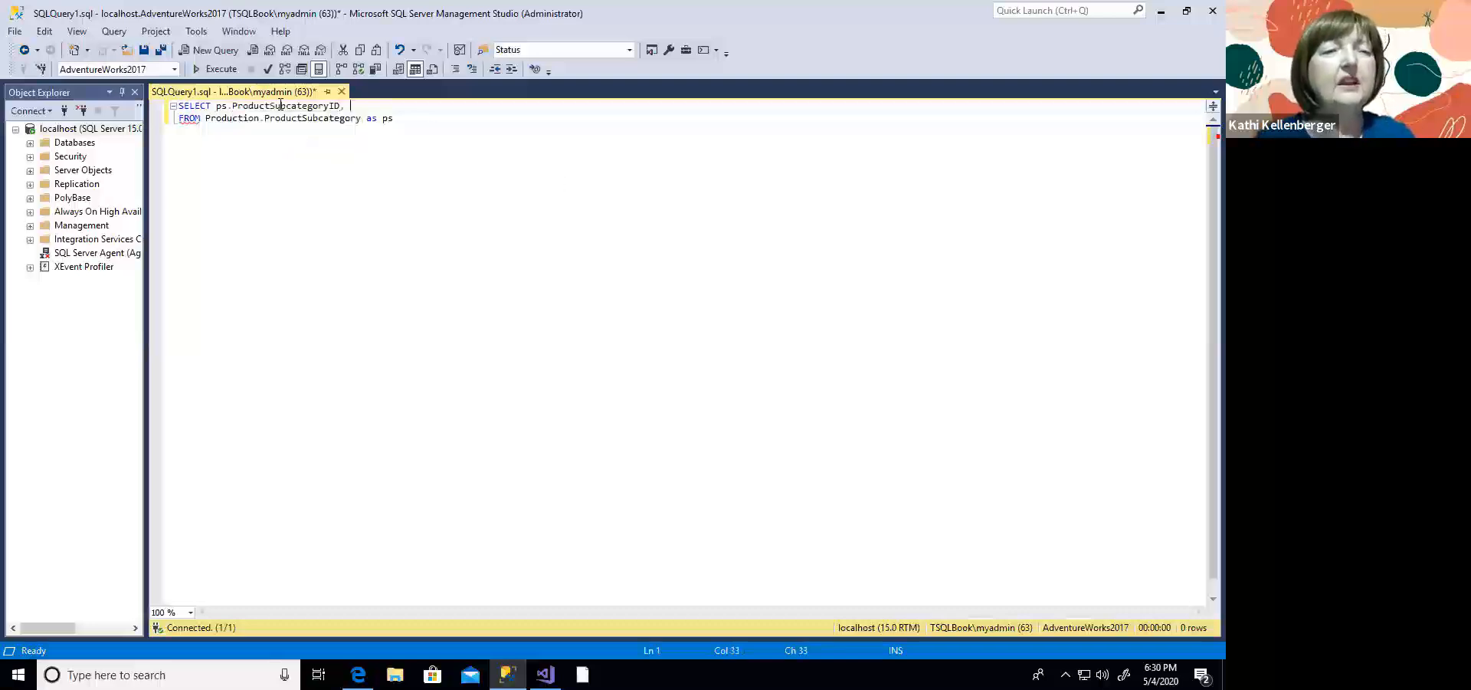
{"action": "type", "text": "ps."}
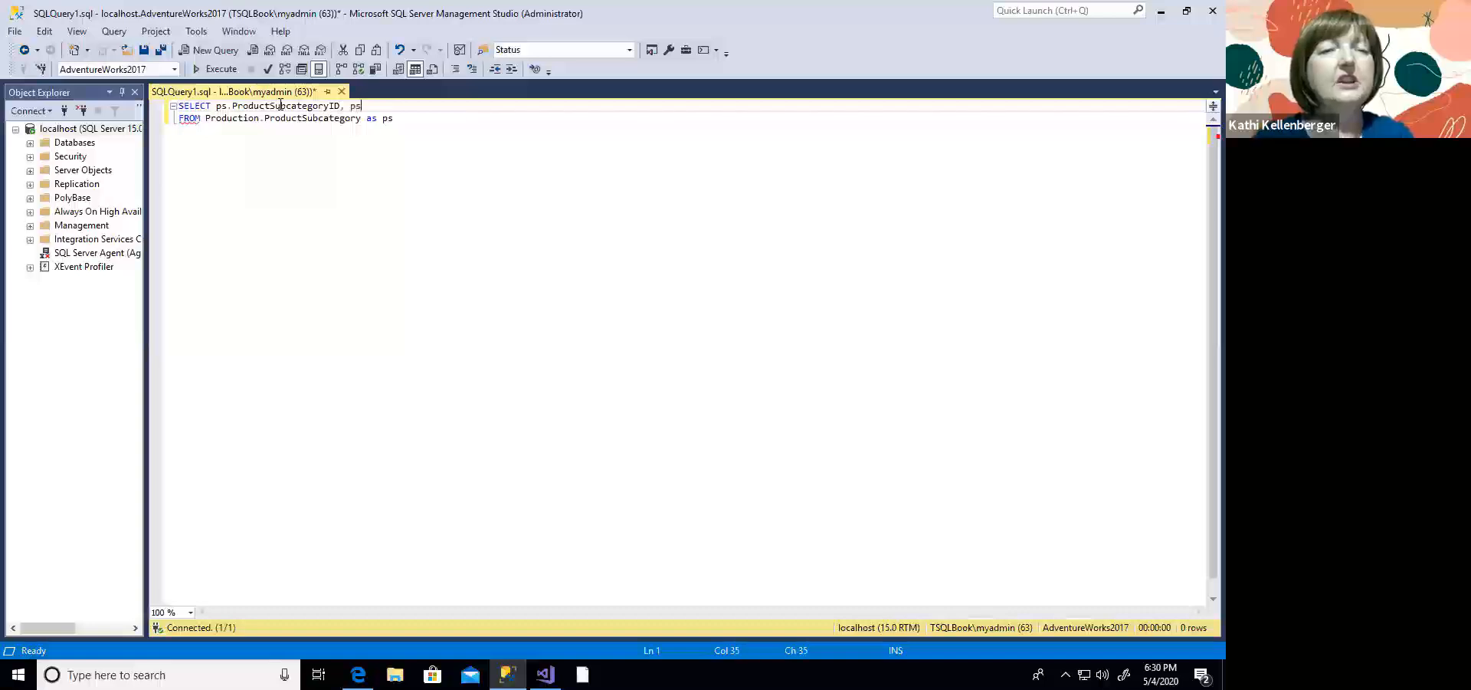
{"action": "type", "text": "Name"}
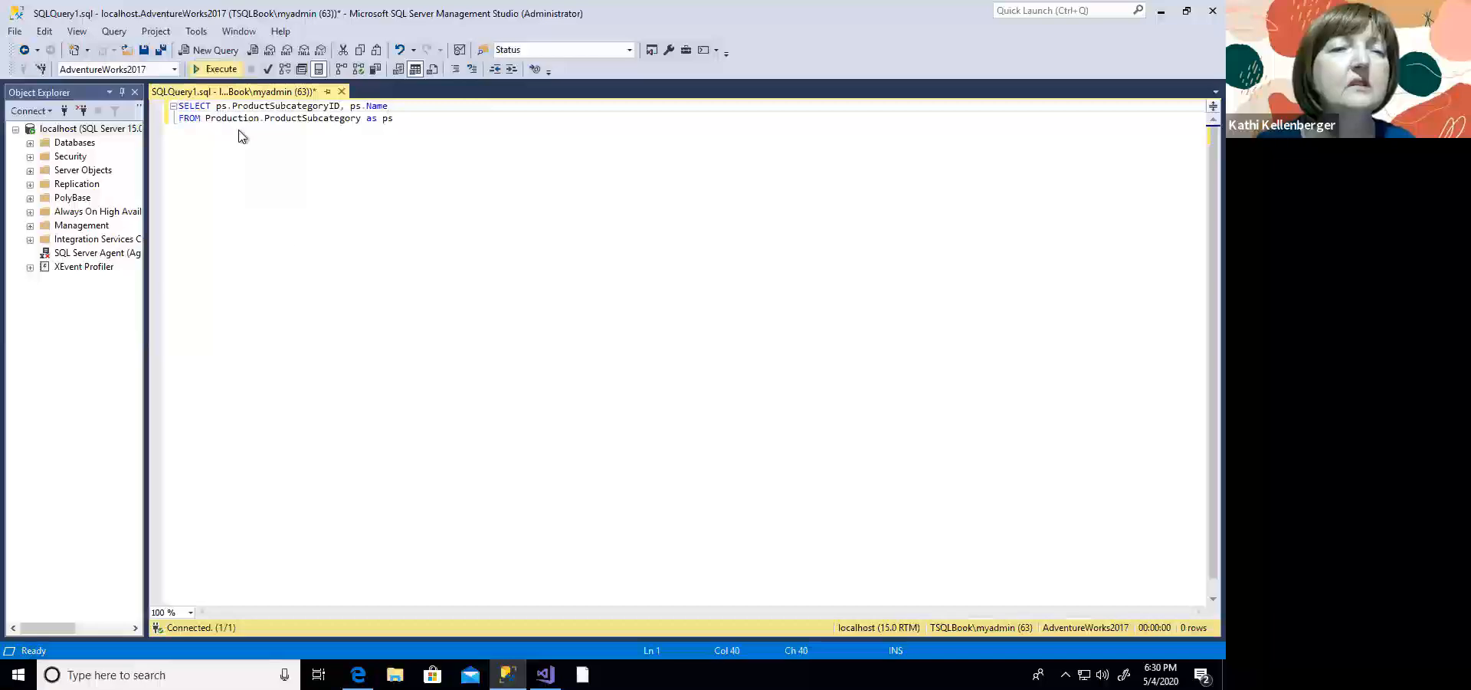
{"action": "key", "text": "F5"}
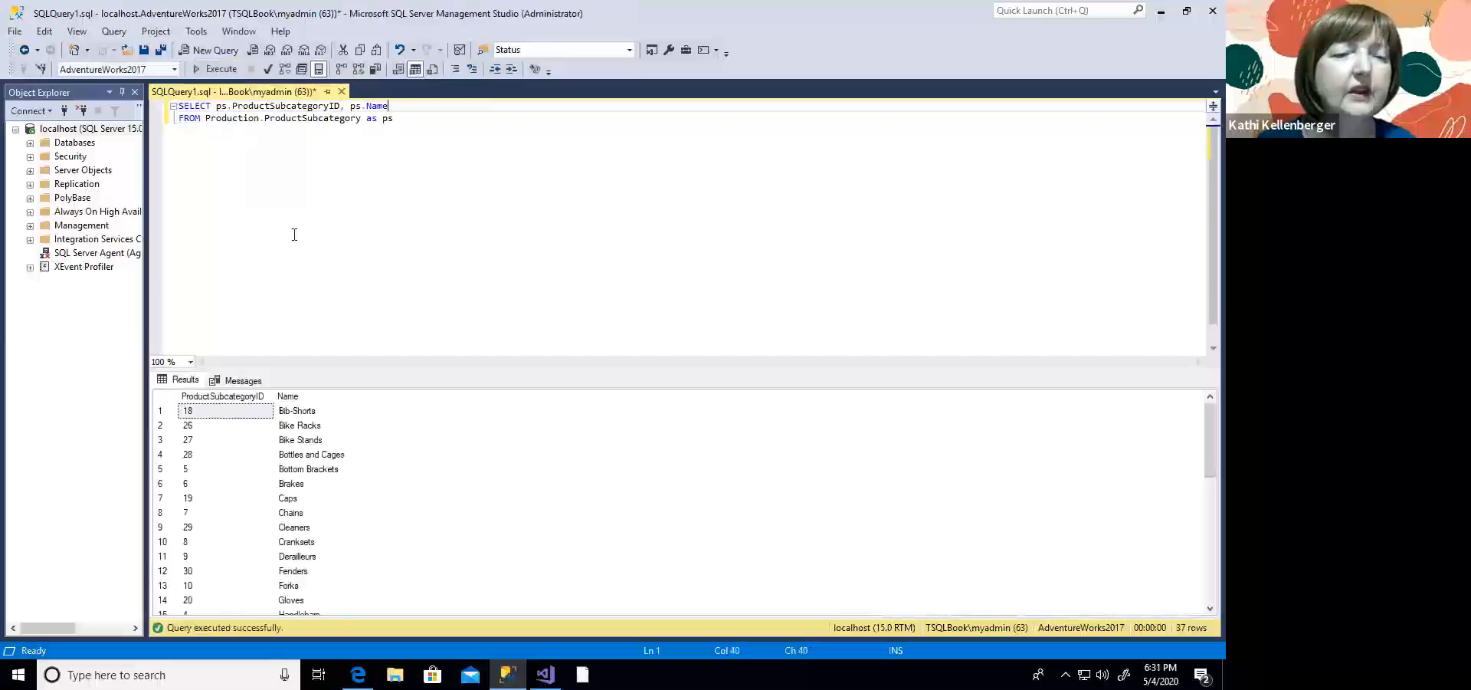
Step: Copy the complete subcategory query text
{"action": "left_click_drag", "start_coordinate": [405, 122], "coordinate": [178, 105]}
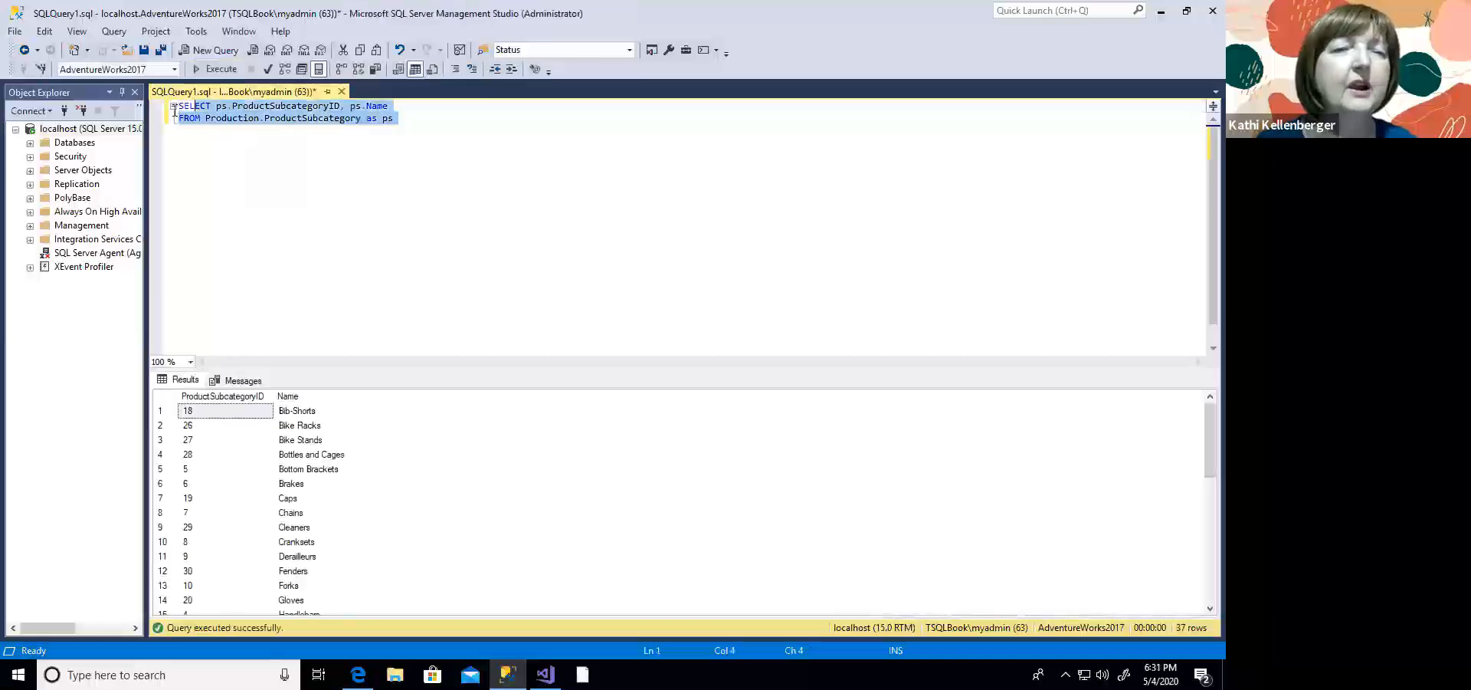
{"action": "right_click", "coordinate": [214, 112]}
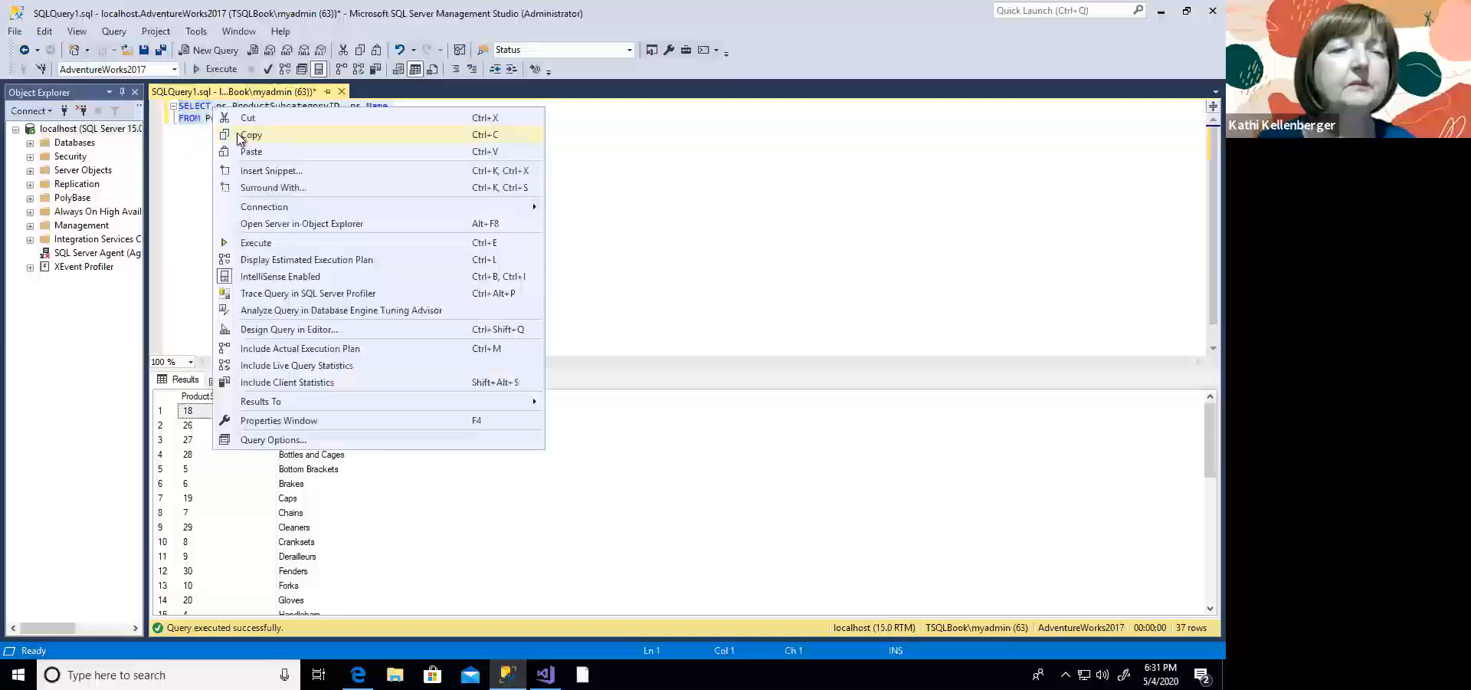
{"action": "left_click", "coordinate": [239, 132]}
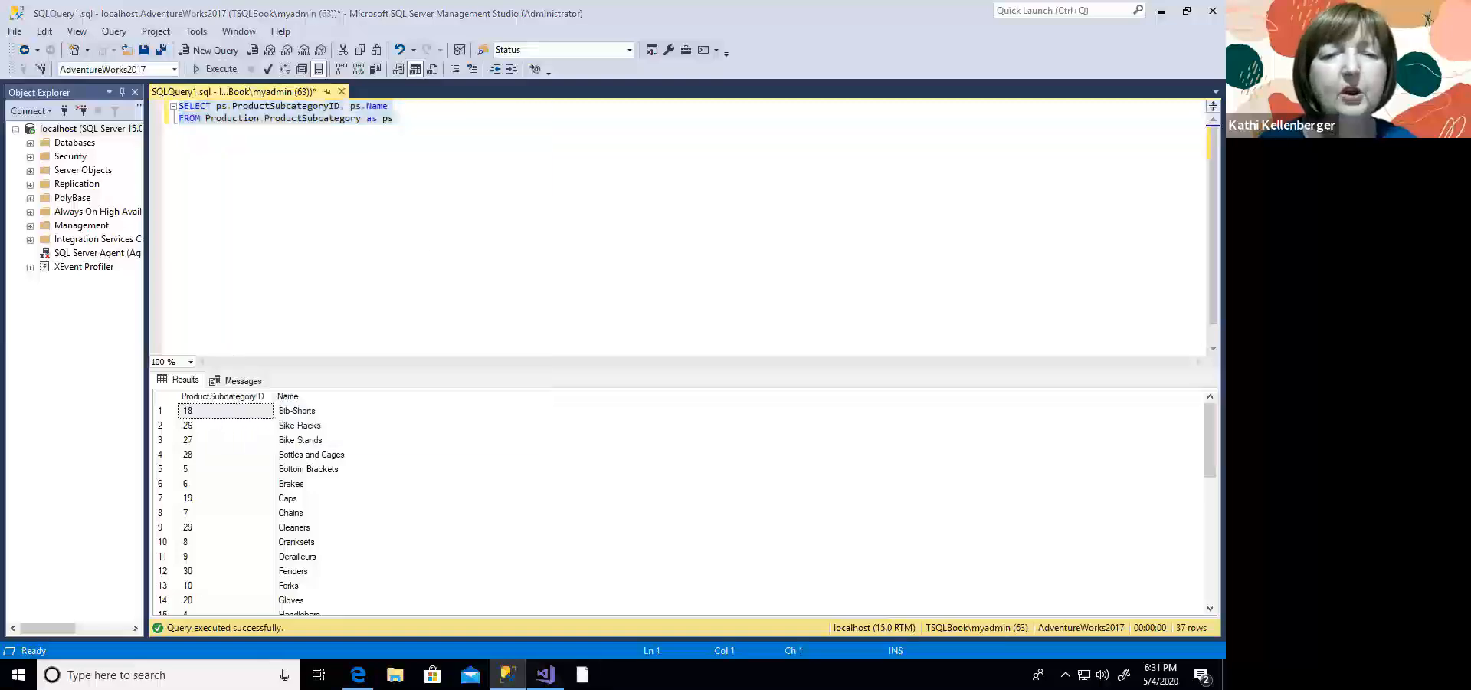
Step: Back in Visual Studio, start a new dataset for the report, name it Subcategory and make it an embedded dataset
{"action": "left_click", "coordinate": [546, 675]}
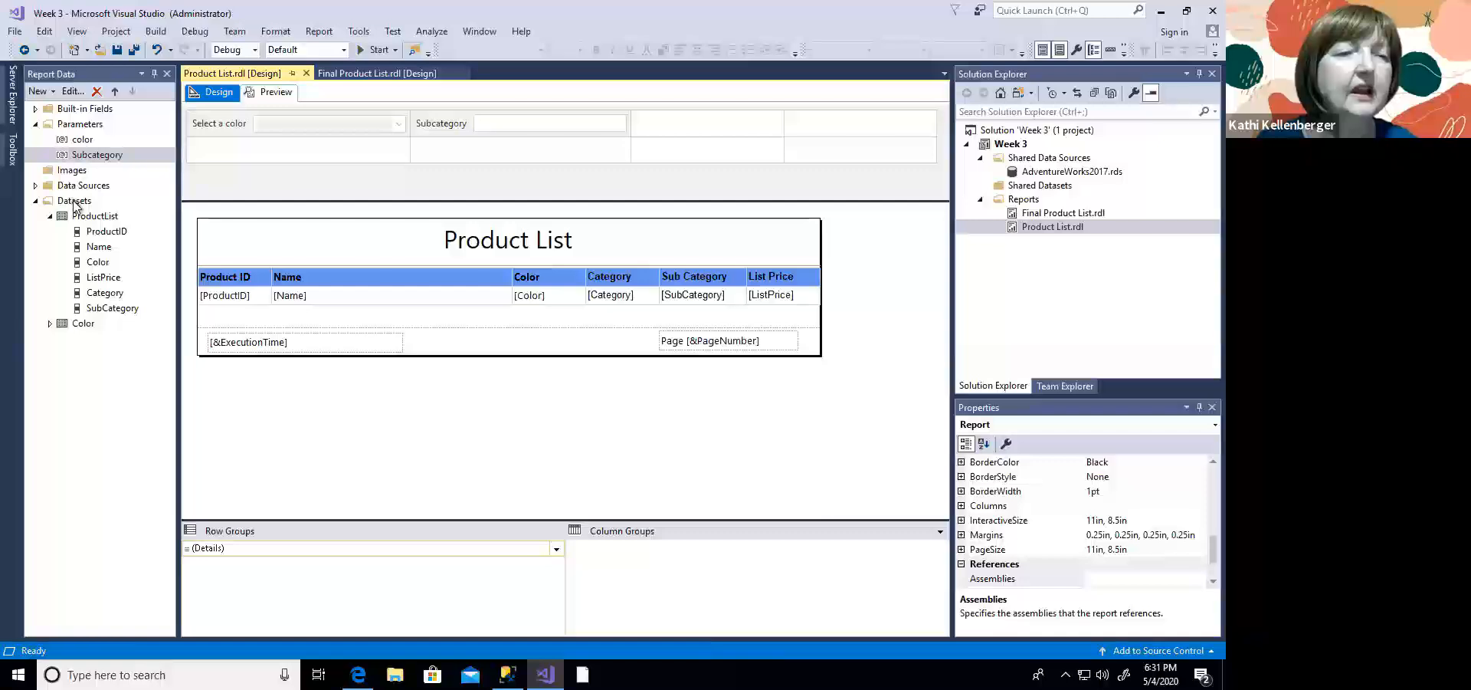
{"action": "right_click", "coordinate": [74, 201]}
{"action": "key", "text": "Escape"}
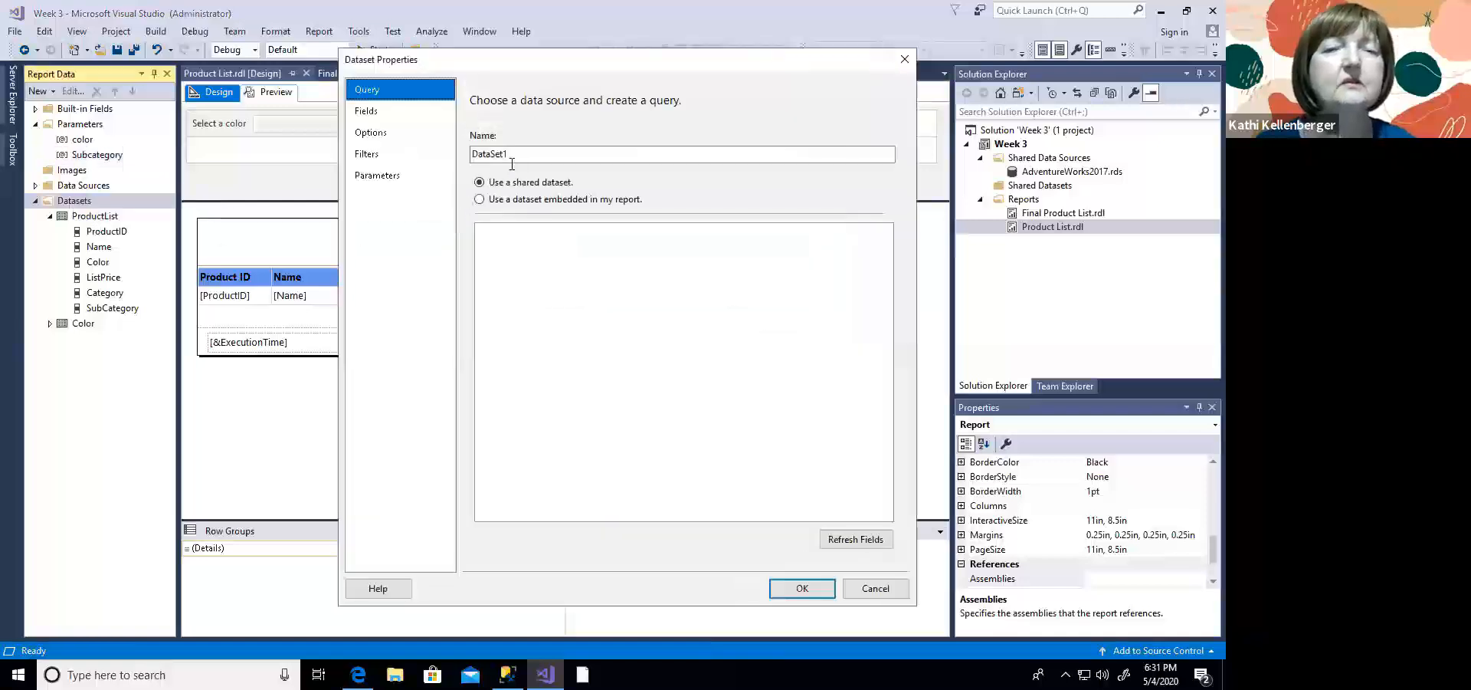
{"action": "double_click", "coordinate": [490, 153]}
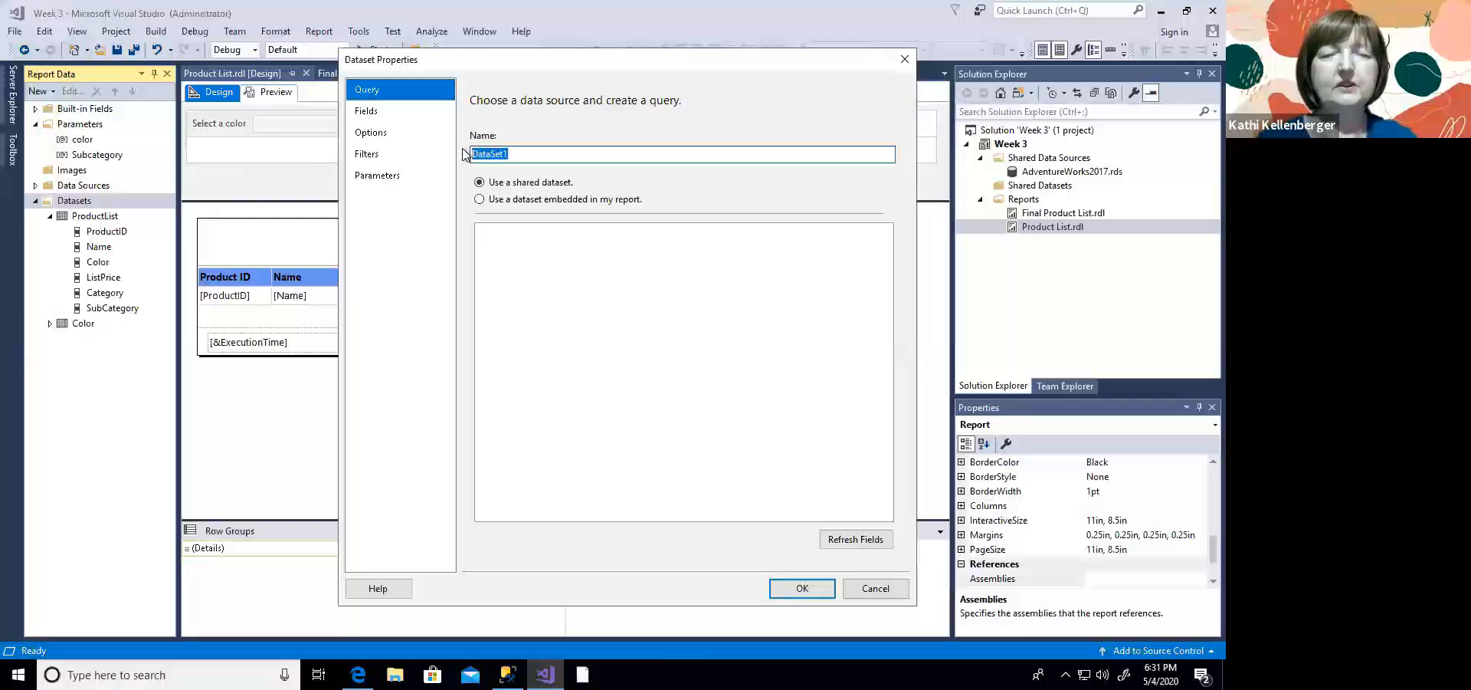
{"action": "type", "text": "Subcatrogr"}
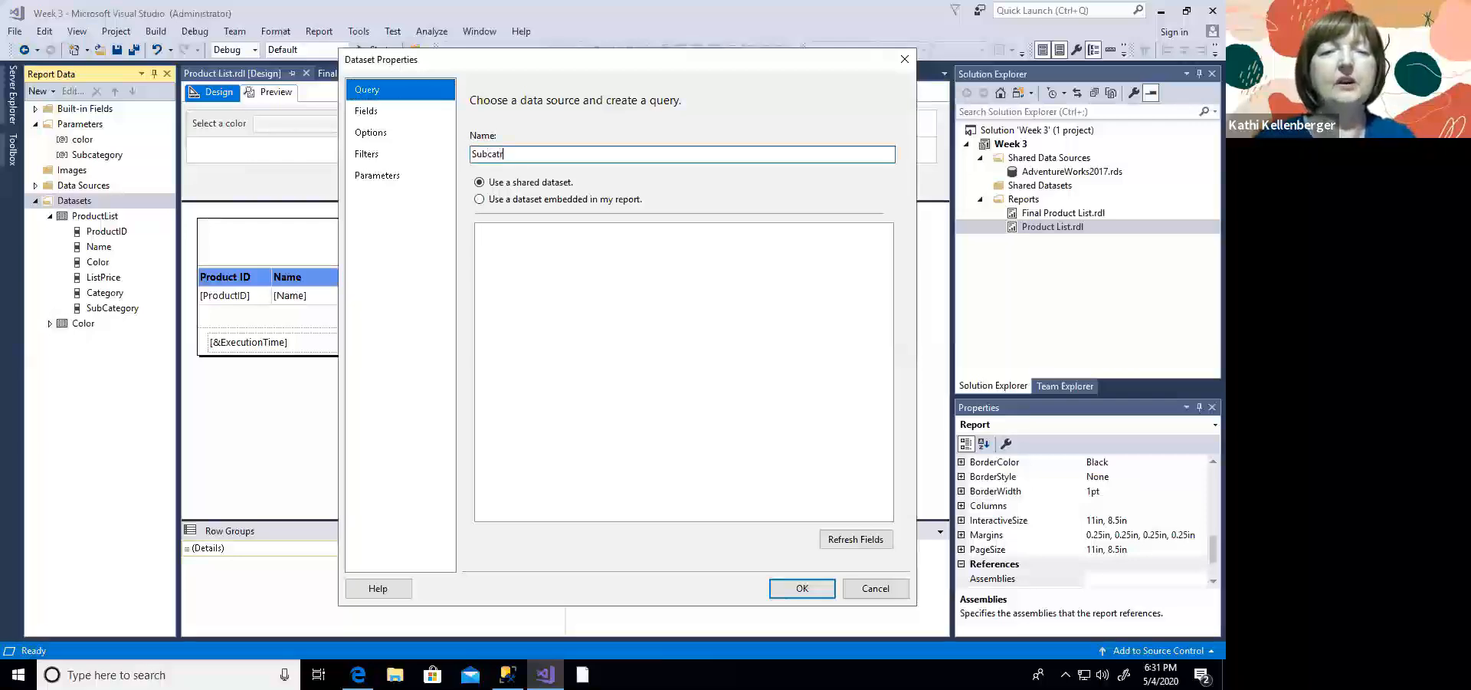
{"action": "key", "text": "BackSpace"}
{"action": "key", "text": "BackSpace"}
{"action": "key", "text": "BackSpace"}
{"action": "type", "text": "egory"}
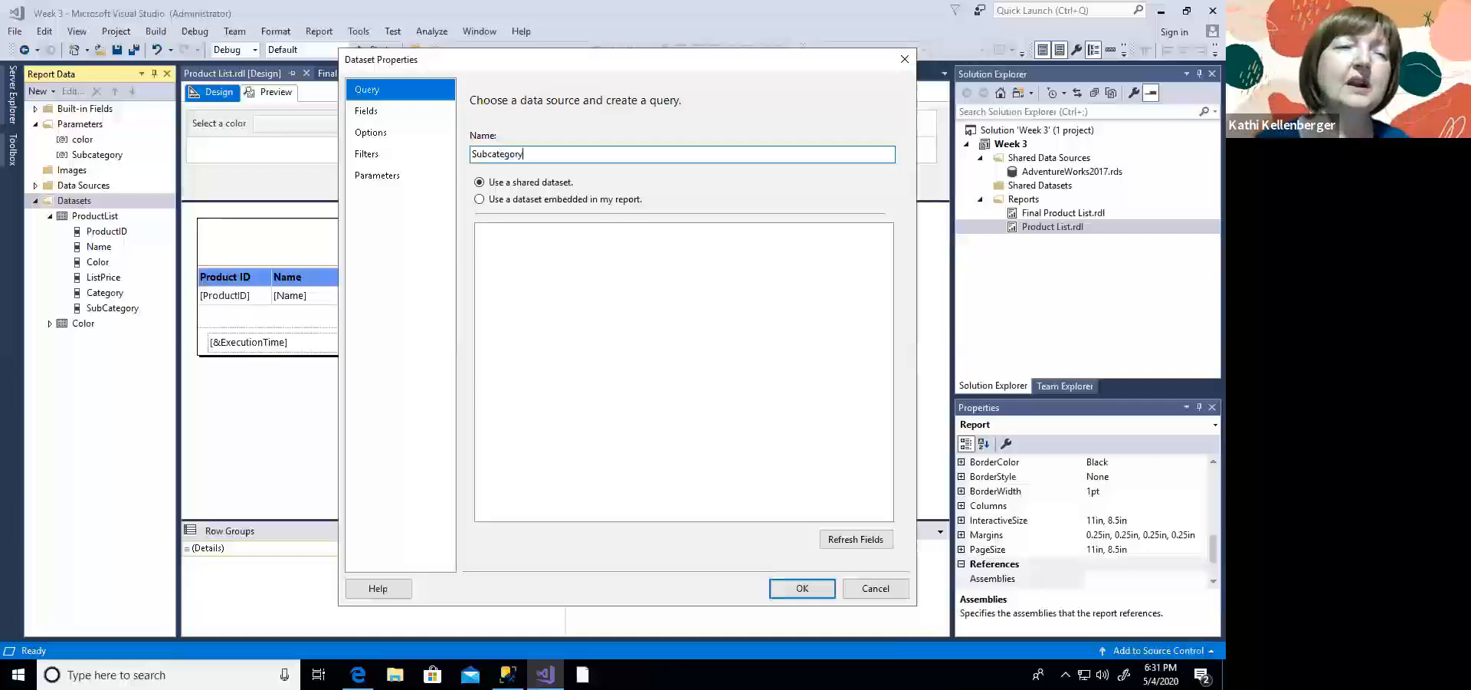
{"action": "left_click", "coordinate": [479, 200]}
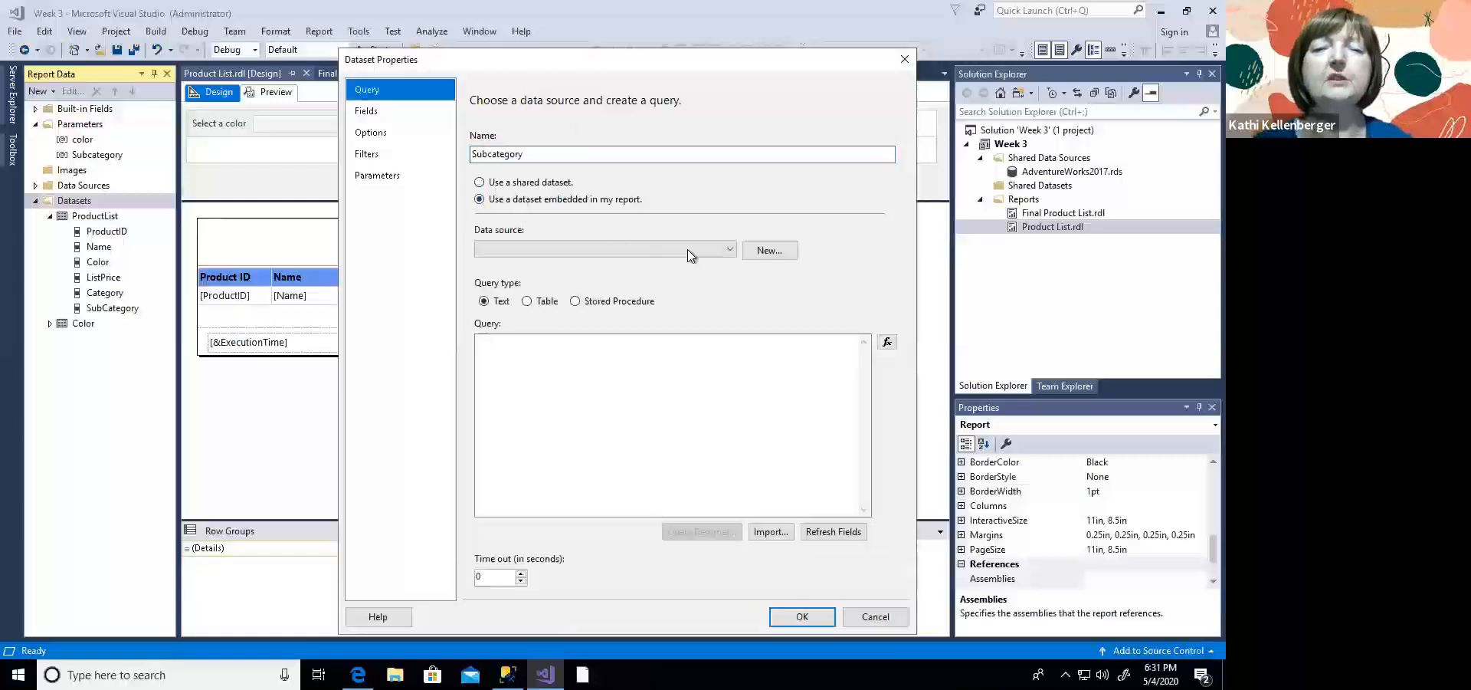
Step: Use AdventureWorks2017 as the Subcategory dataset's data source, paste the copied subcategory query and save the dataset
{"action": "left_click", "coordinate": [682, 250]}
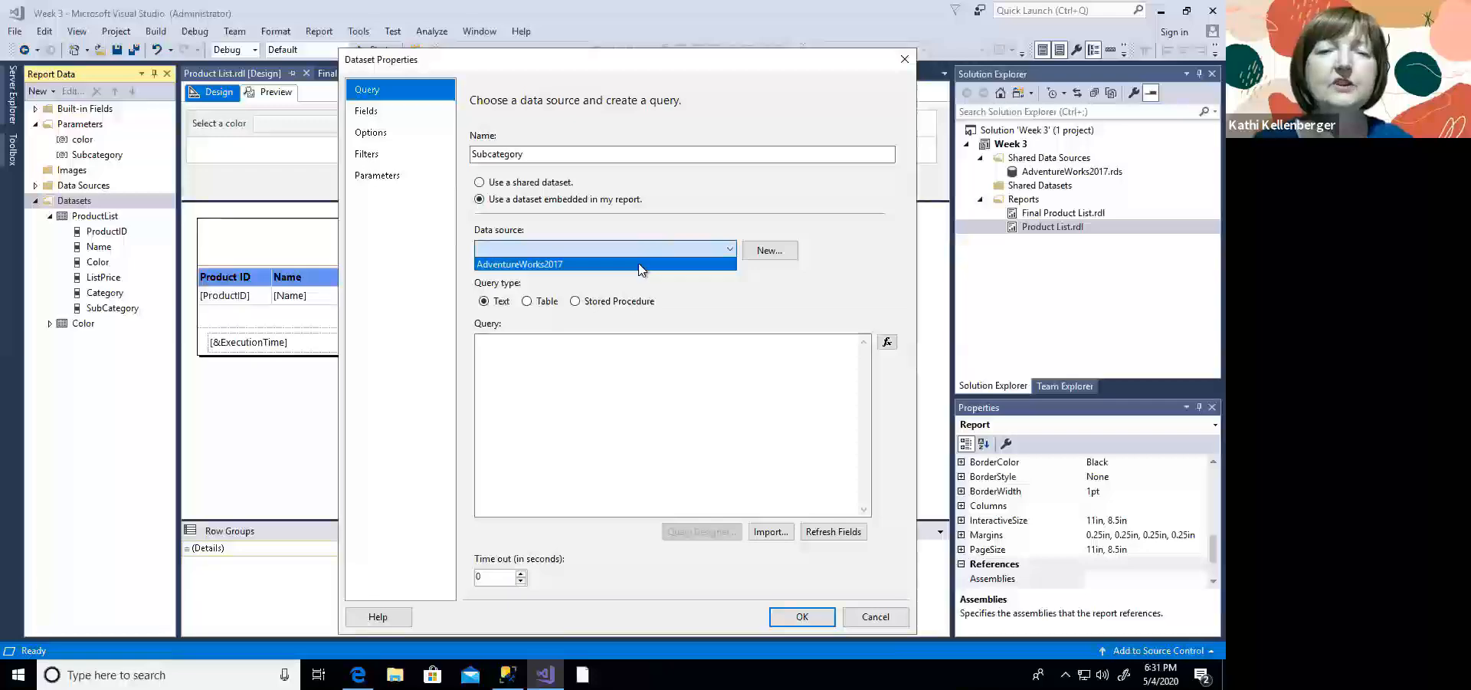
{"action": "left_click", "coordinate": [641, 267]}
{"action": "left_click", "coordinate": [554, 356]}
{"action": "key", "text": "ctrl+v"}
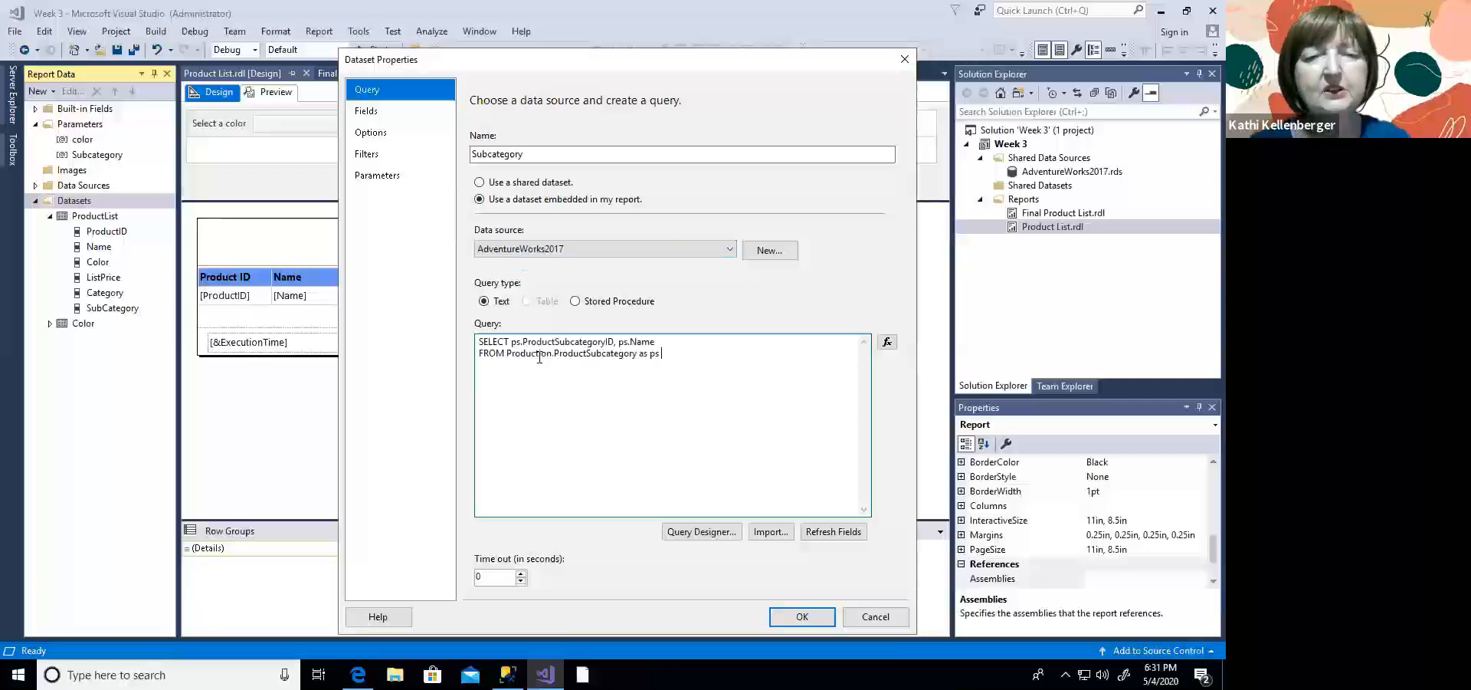
{"action": "left_click", "coordinate": [799, 617]}
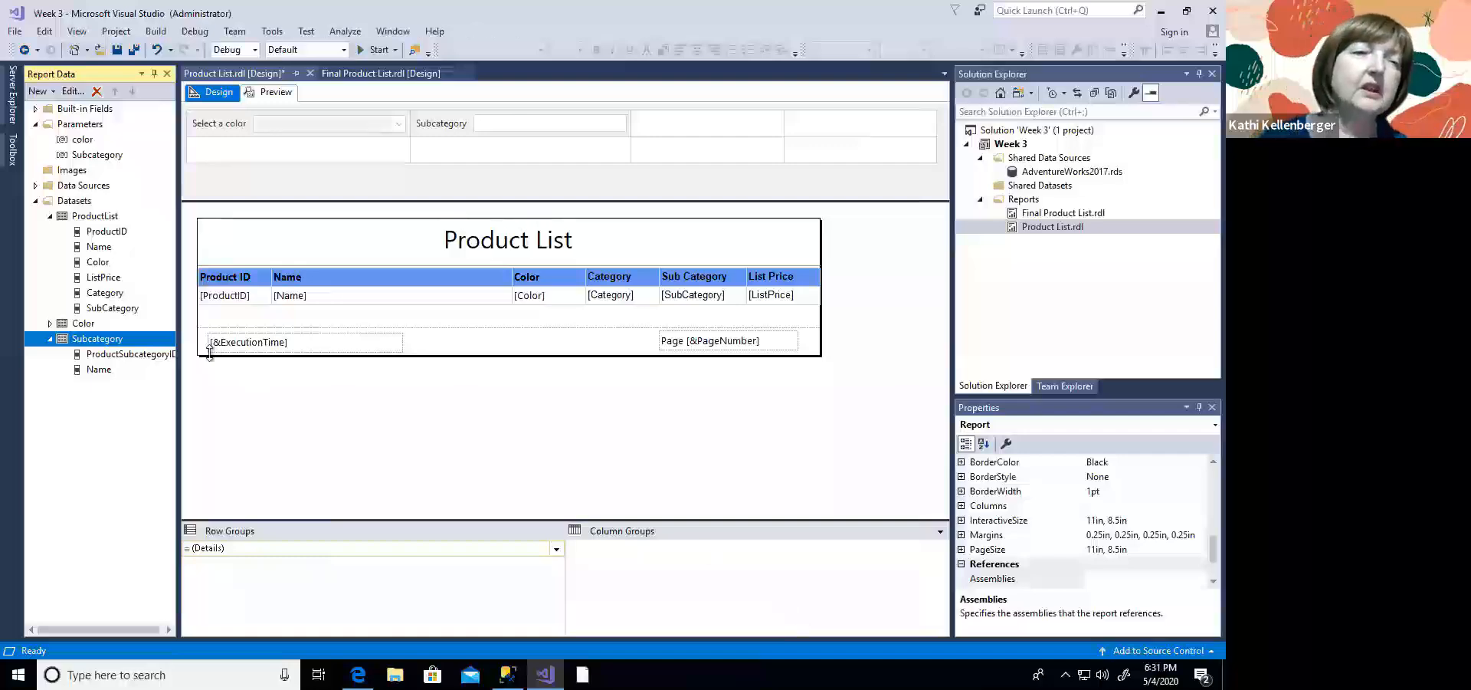
Step: Make the Subcategory parameter get its available values from a query, using the Subcategory dataset
{"action": "double_click", "coordinate": [104, 157]}
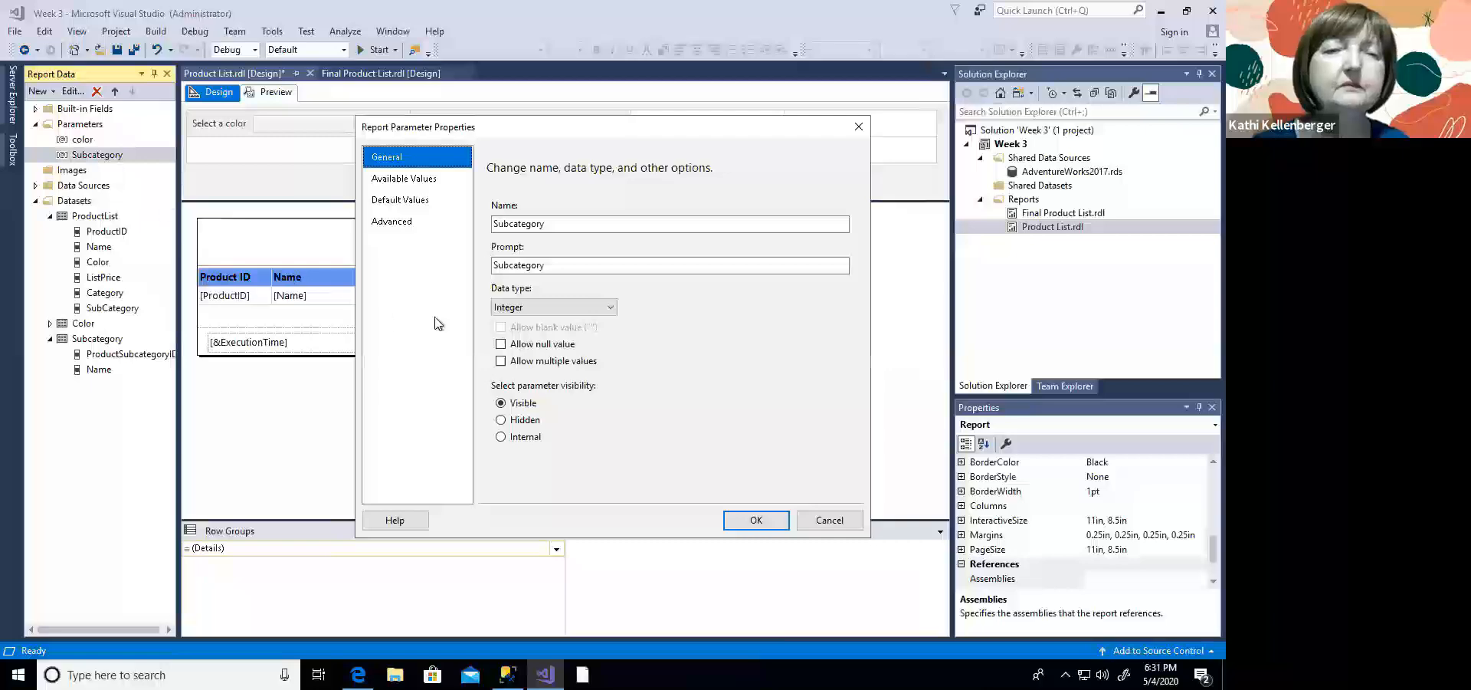
{"action": "left_click", "coordinate": [406, 176]}
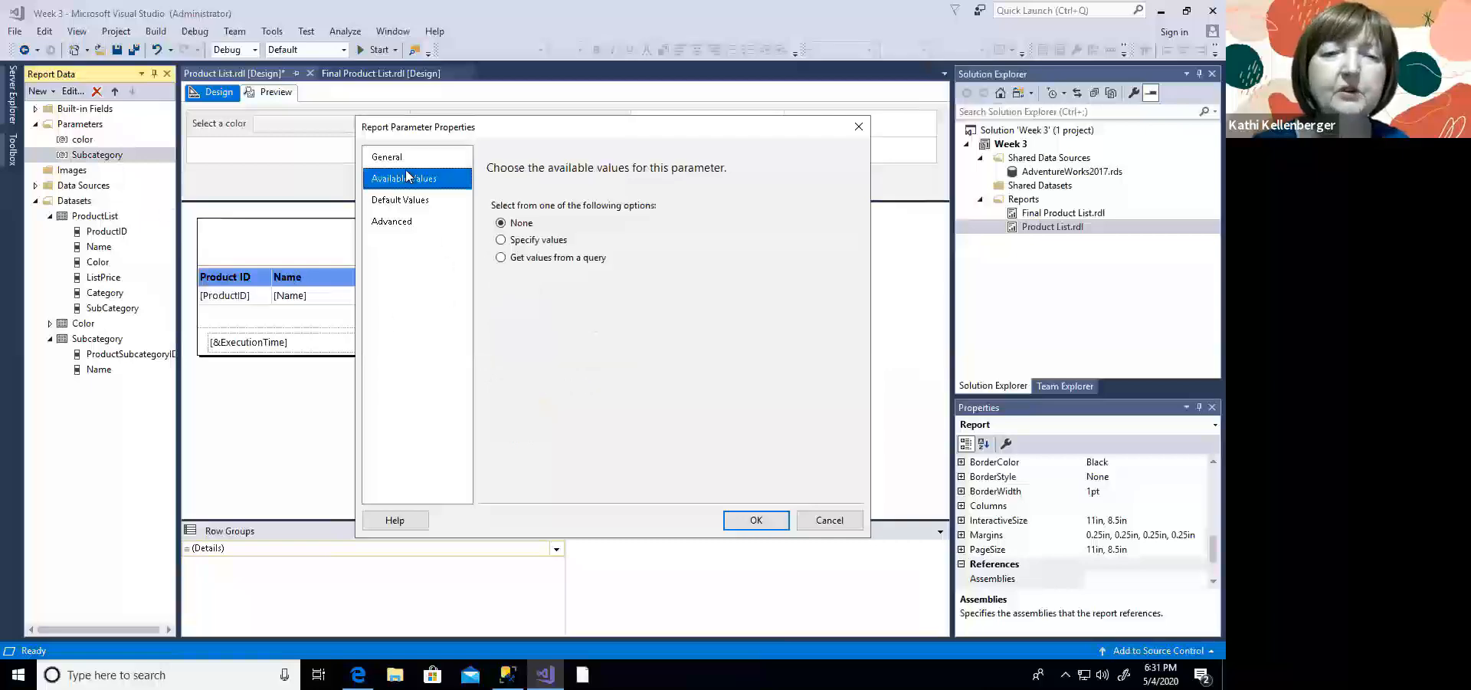
{"action": "left_click", "coordinate": [501, 258]}
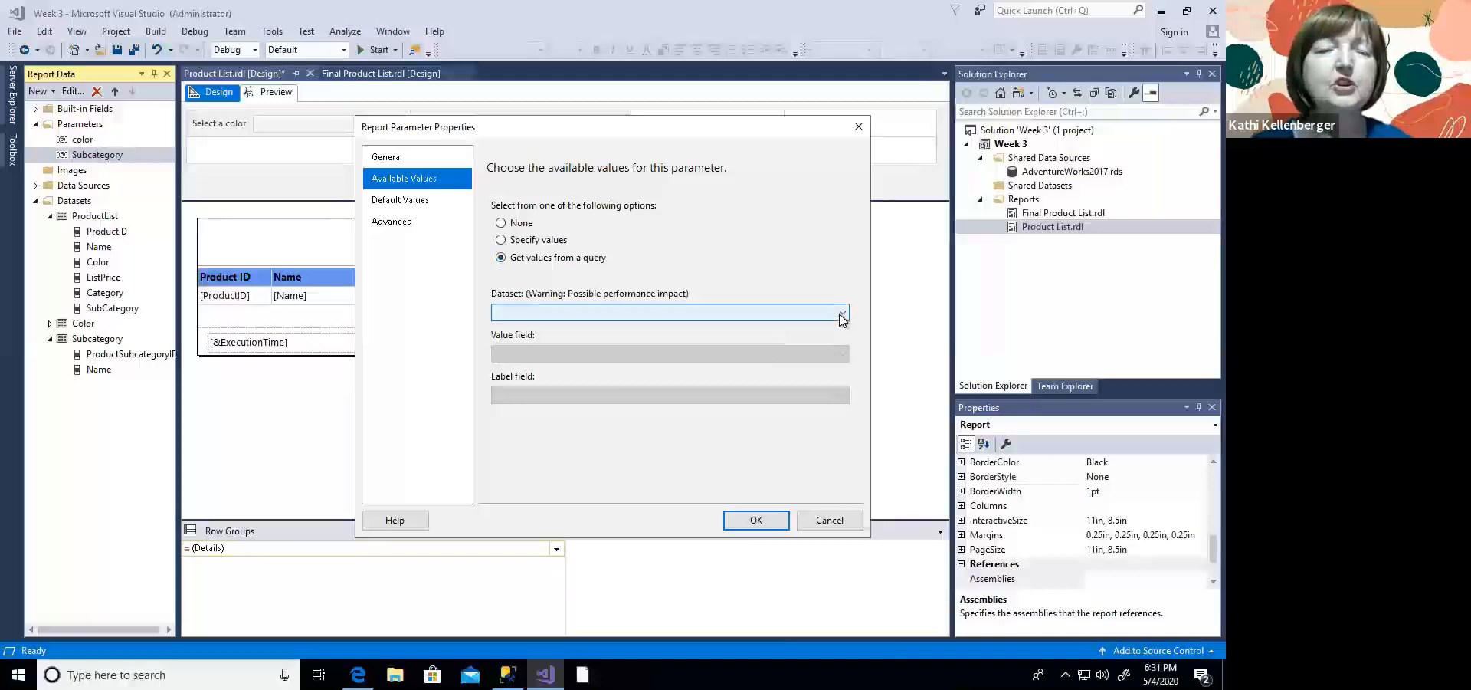
{"action": "left_click", "coordinate": [843, 314]}
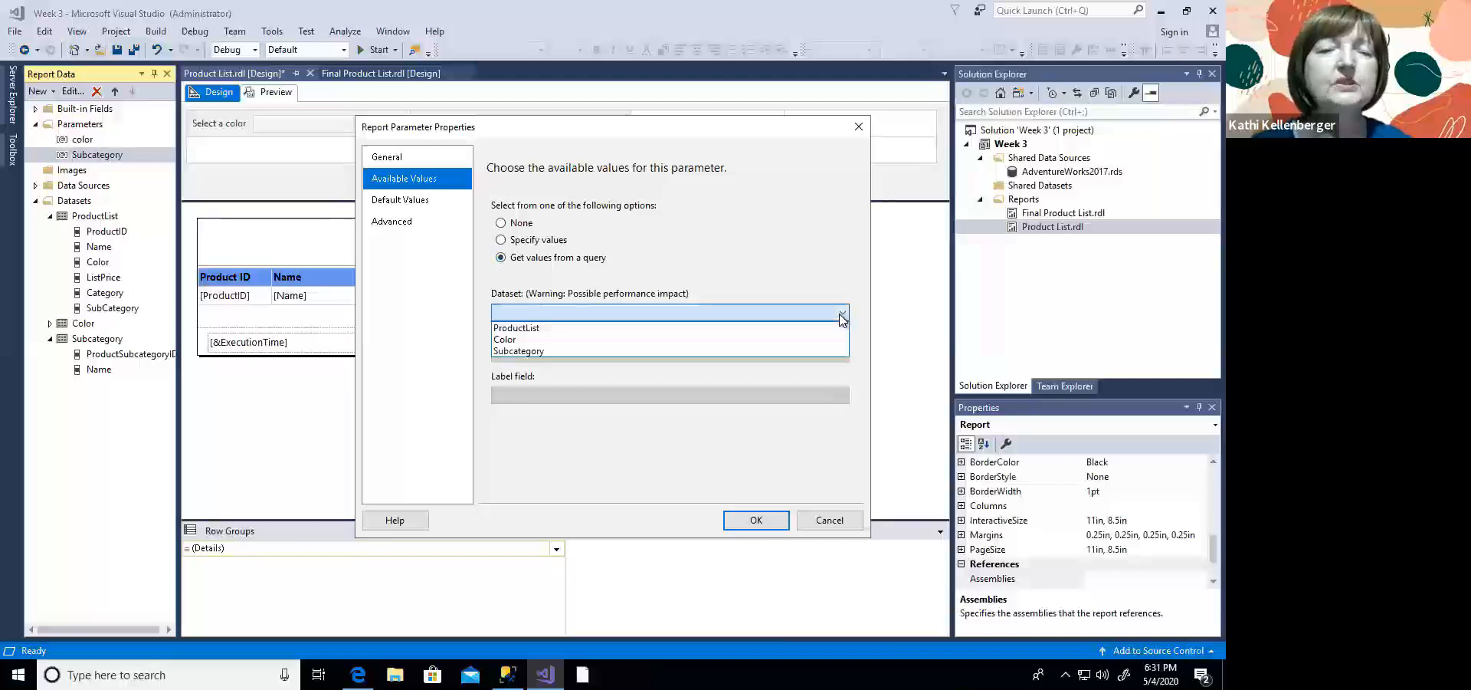
{"action": "left_click", "coordinate": [584, 352]}
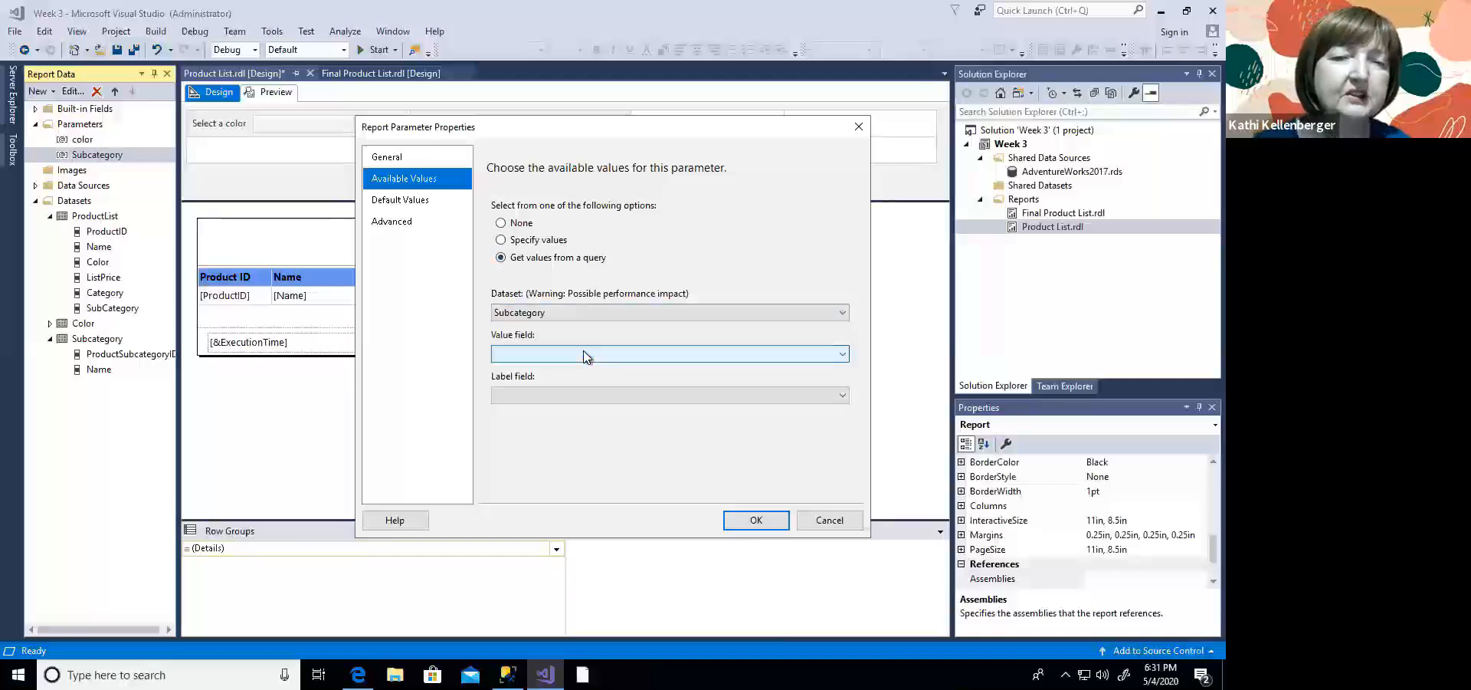
Step: Set the parameter's value field to ProductSubcategoryID and its label field to Name, and save the parameter
{"action": "left_click", "coordinate": [843, 357]}
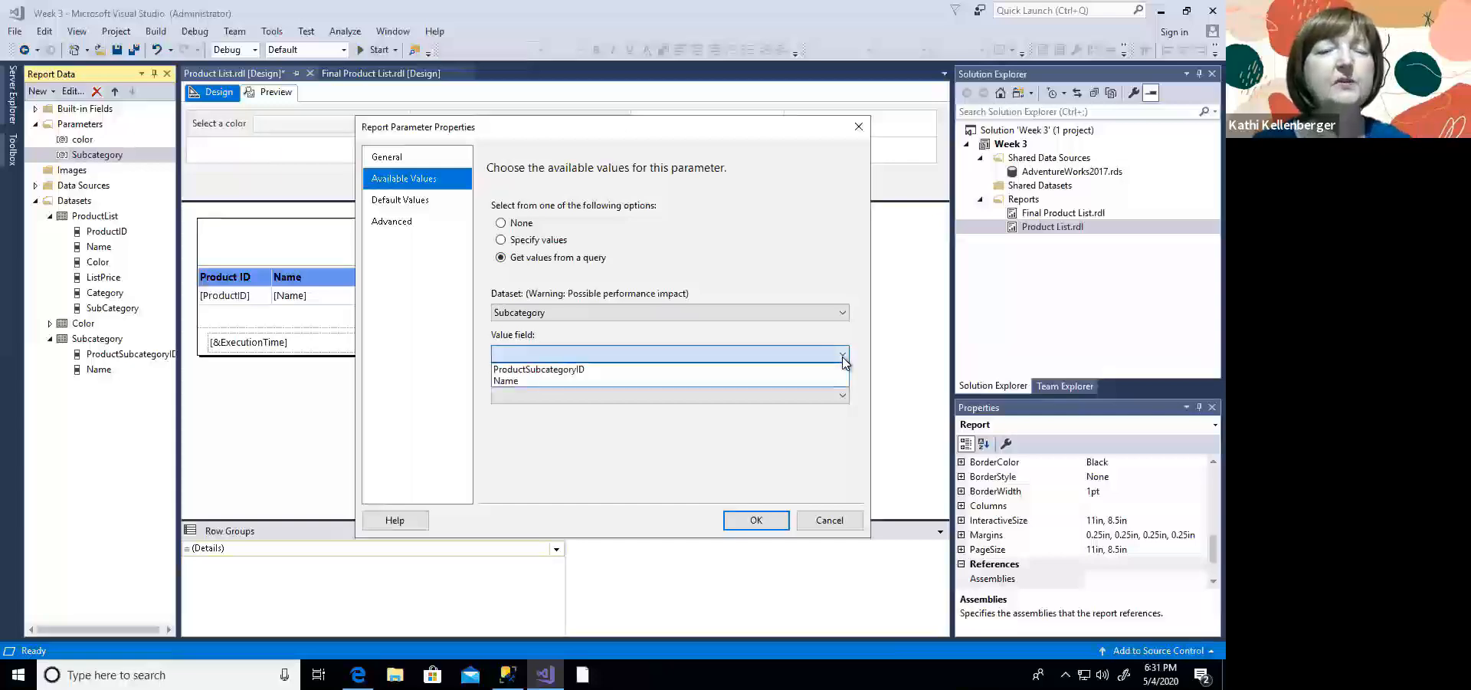
{"action": "left_click", "coordinate": [692, 370]}
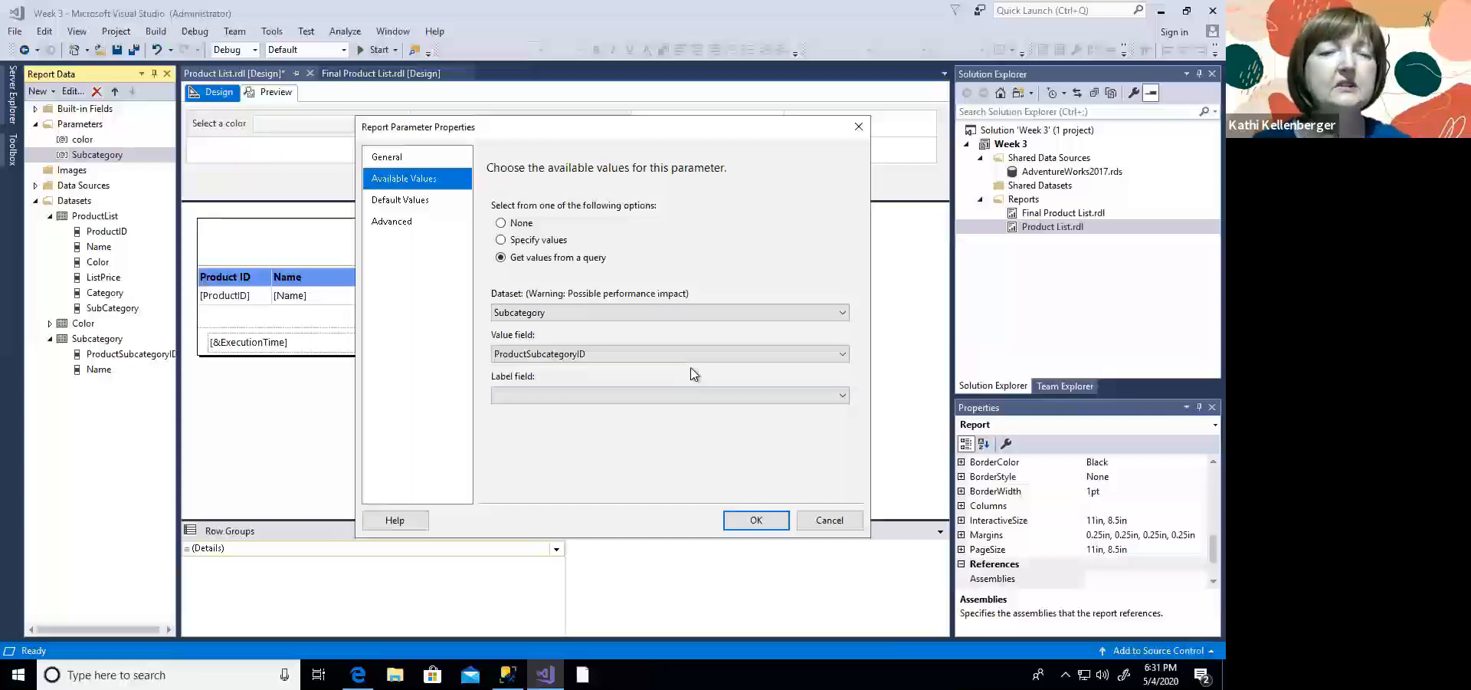
{"action": "left_click", "coordinate": [843, 398]}
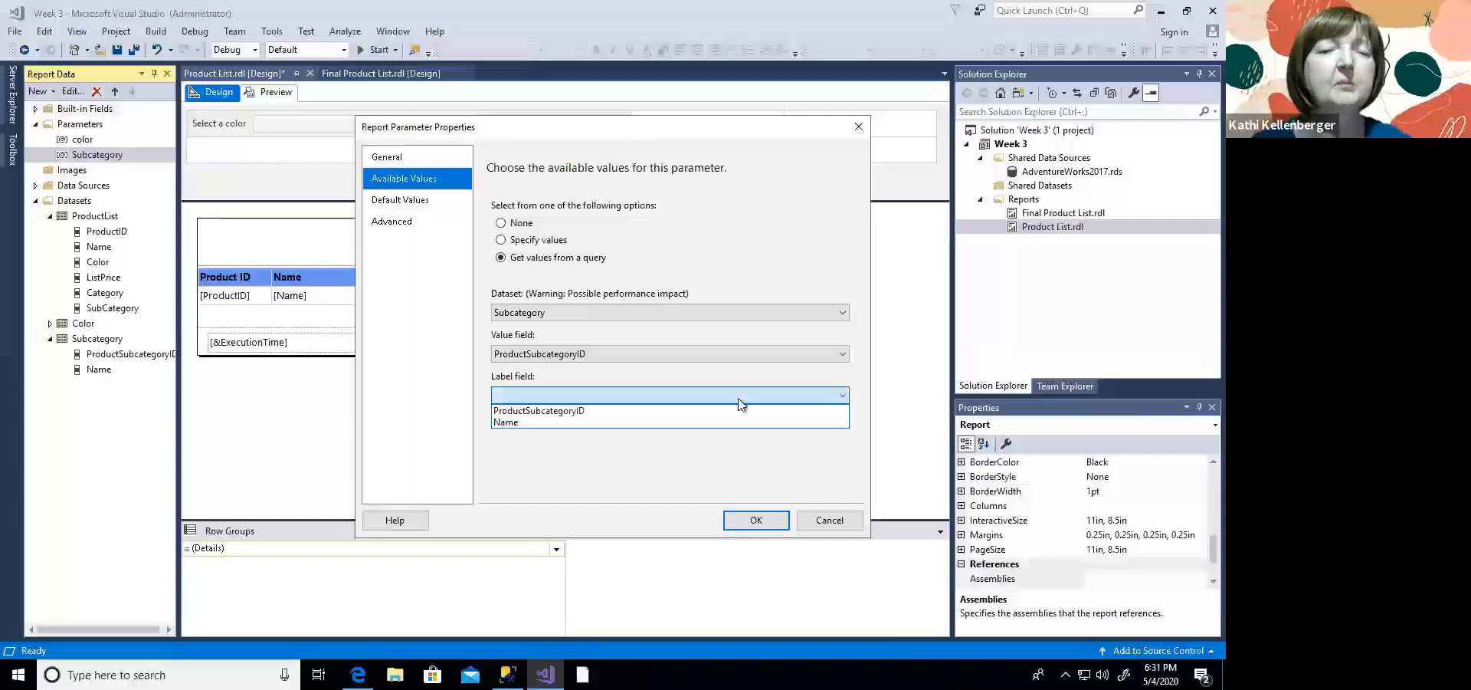
{"action": "left_click", "coordinate": [691, 426]}
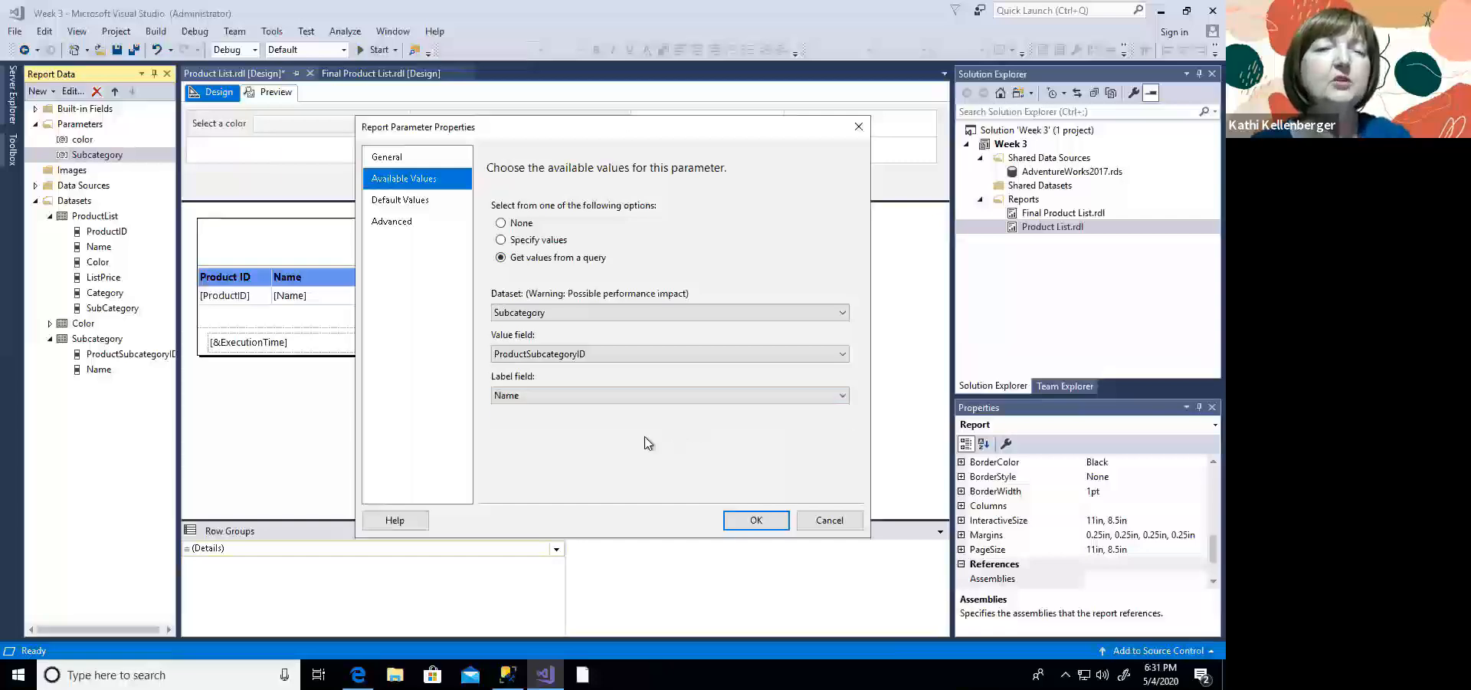
{"action": "left_click", "coordinate": [756, 521]}
Step: Preview the report for color Silver and subcategory Mountain Bikes, and look through the available subcategories
{"action": "left_click", "coordinate": [277, 92]}
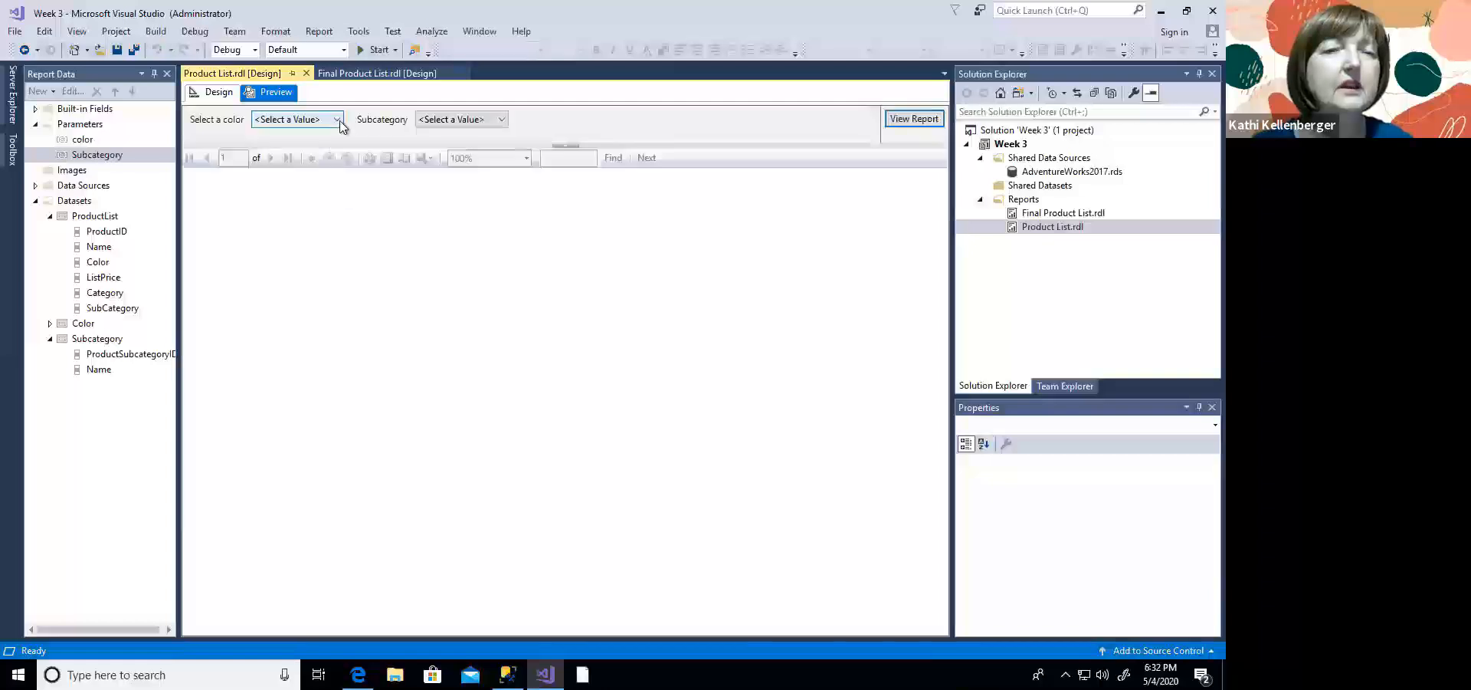
{"action": "left_click", "coordinate": [307, 120]}
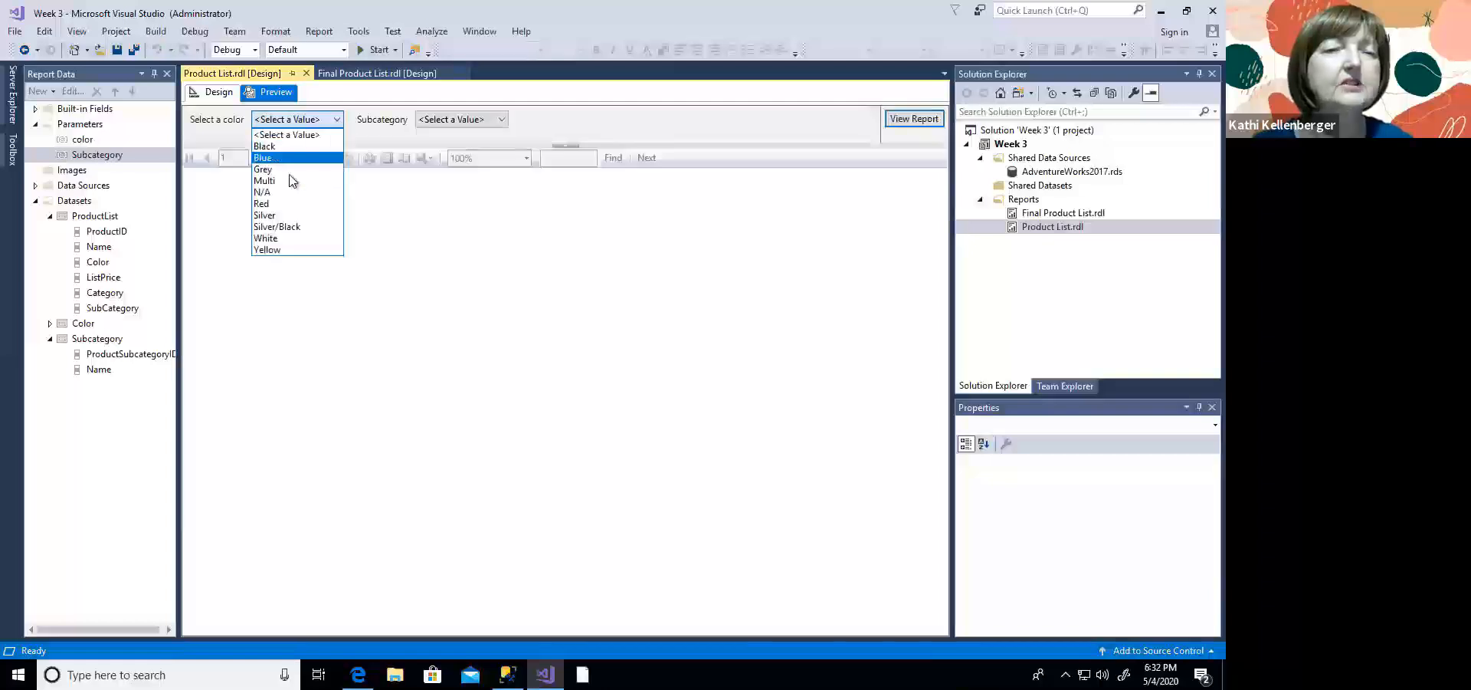
{"action": "left_click", "coordinate": [291, 215]}
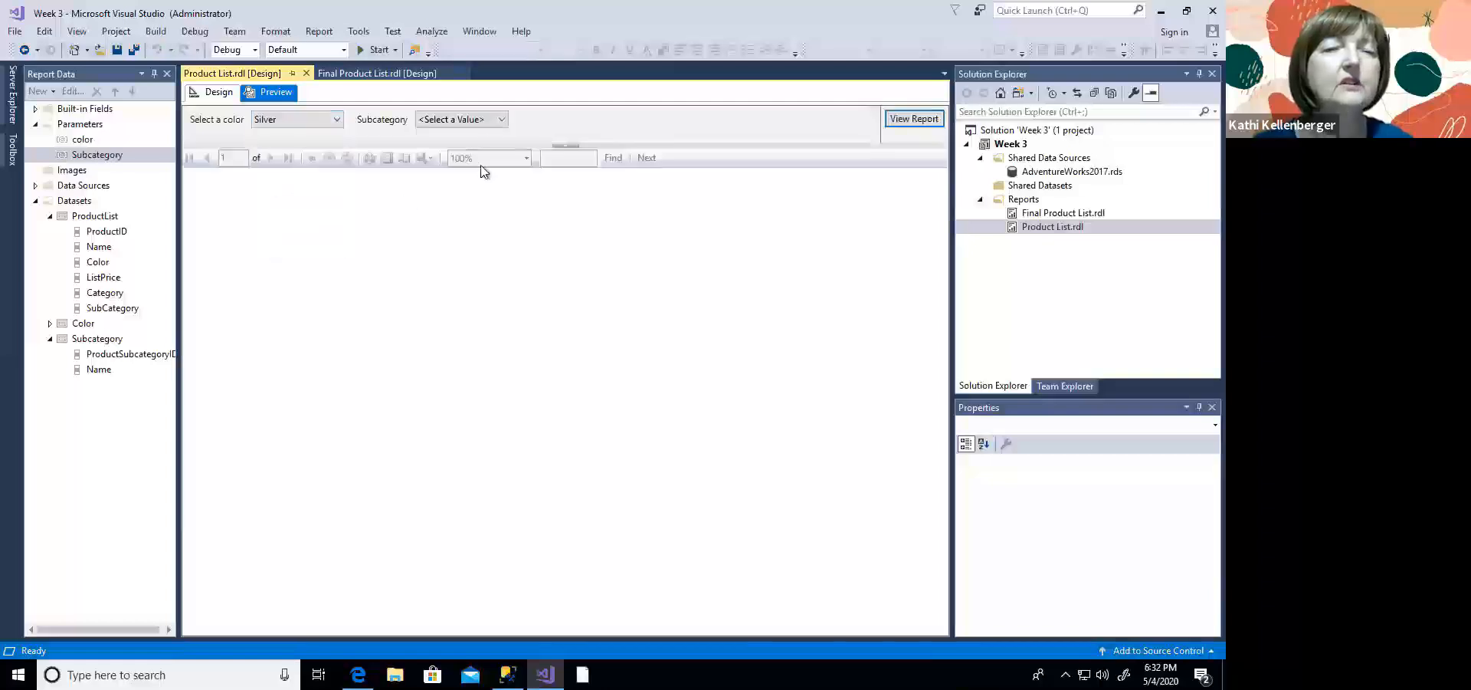
{"action": "left_click", "coordinate": [502, 121]}
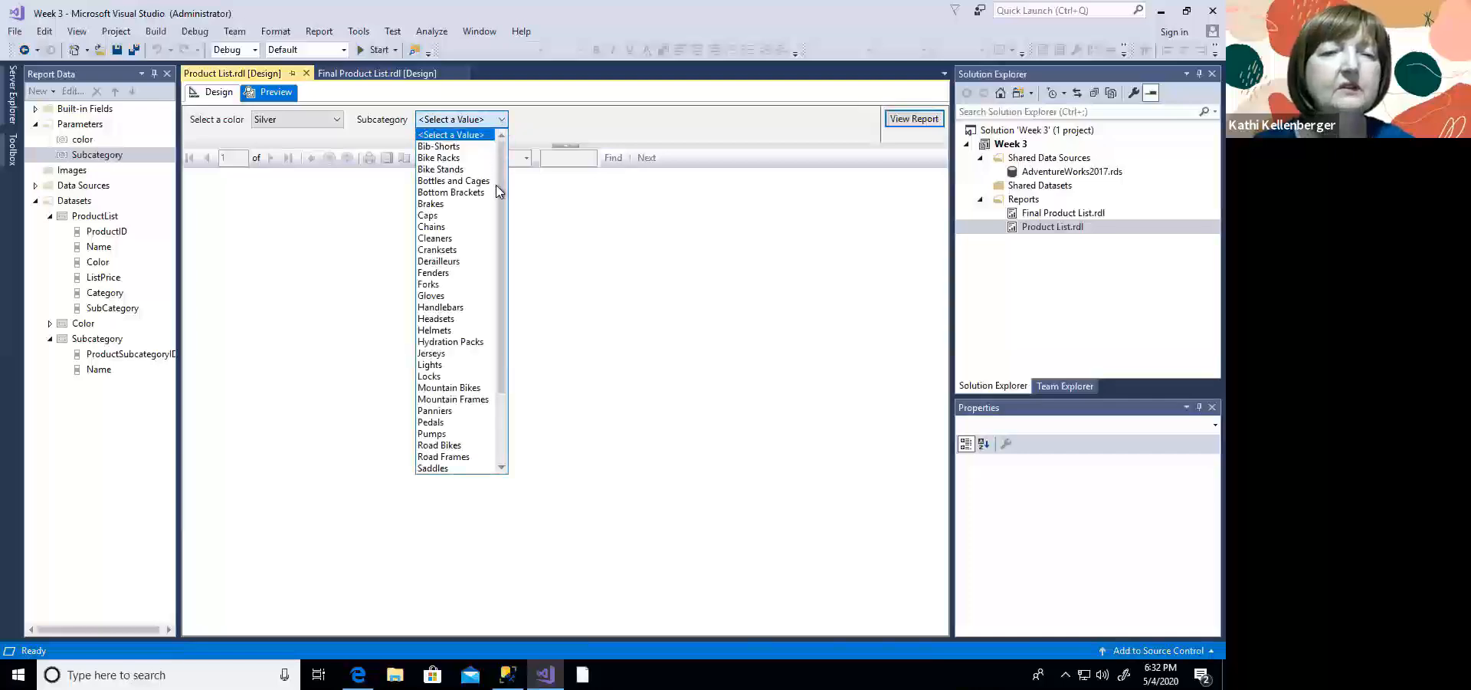
{"action": "scroll", "coordinate": [515, 341], "scroll_direction": "down", "scroll_amount": 3}
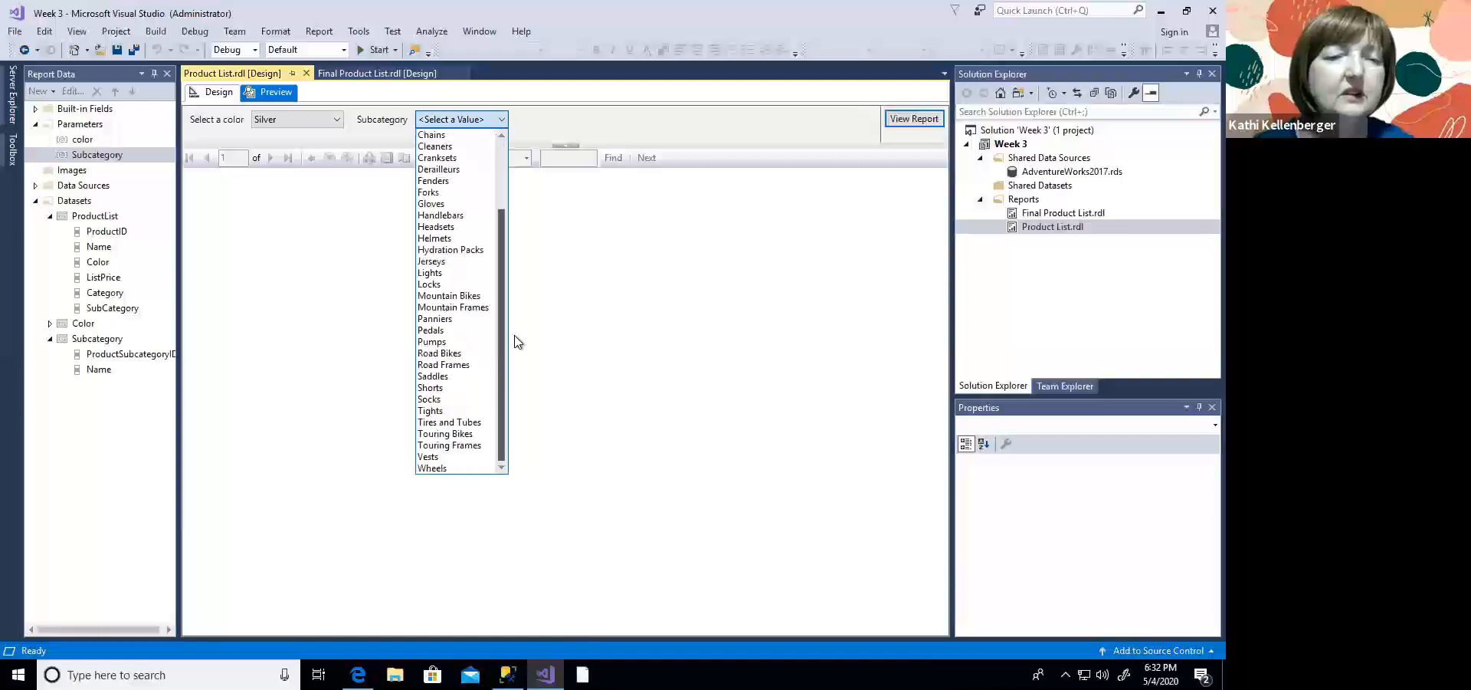
{"action": "scroll", "coordinate": [493, 192], "scroll_direction": "up", "scroll_amount": 3}
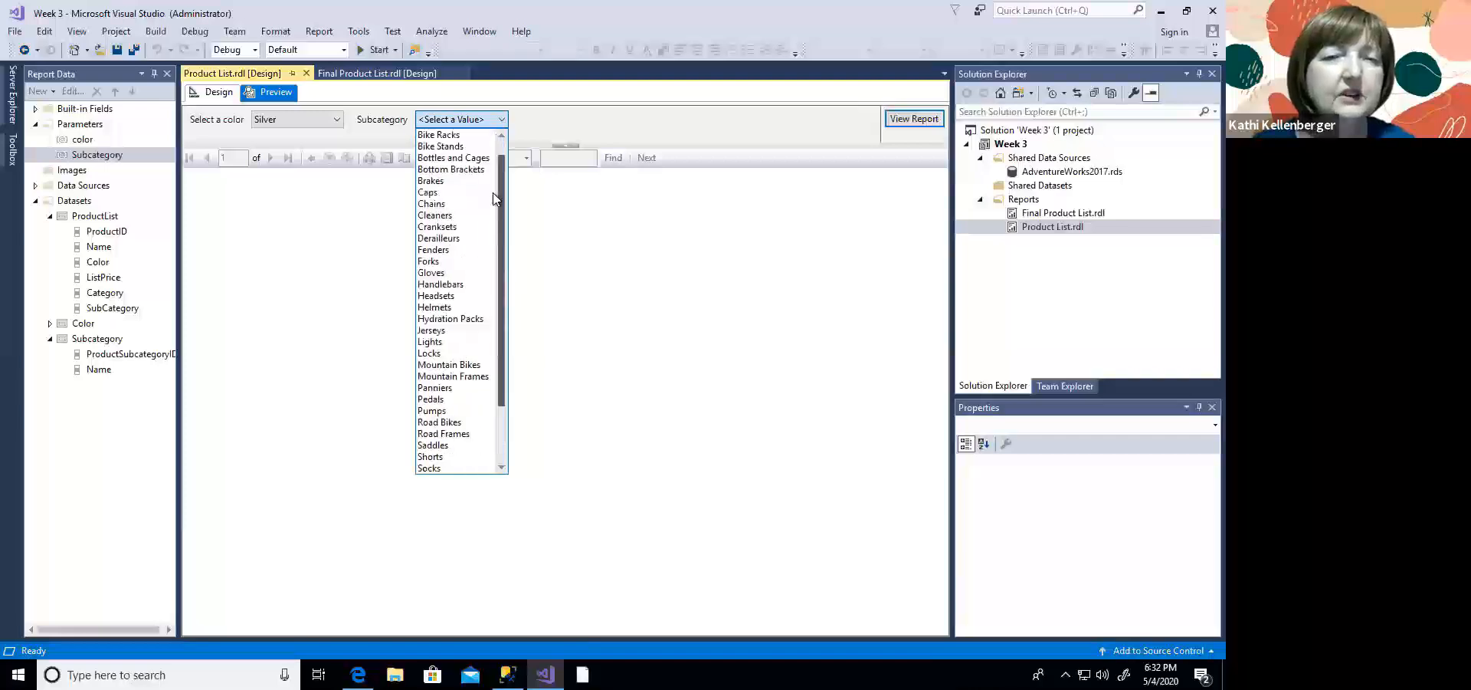
{"action": "scroll", "coordinate": [494, 237], "scroll_direction": "down", "scroll_amount": 3}
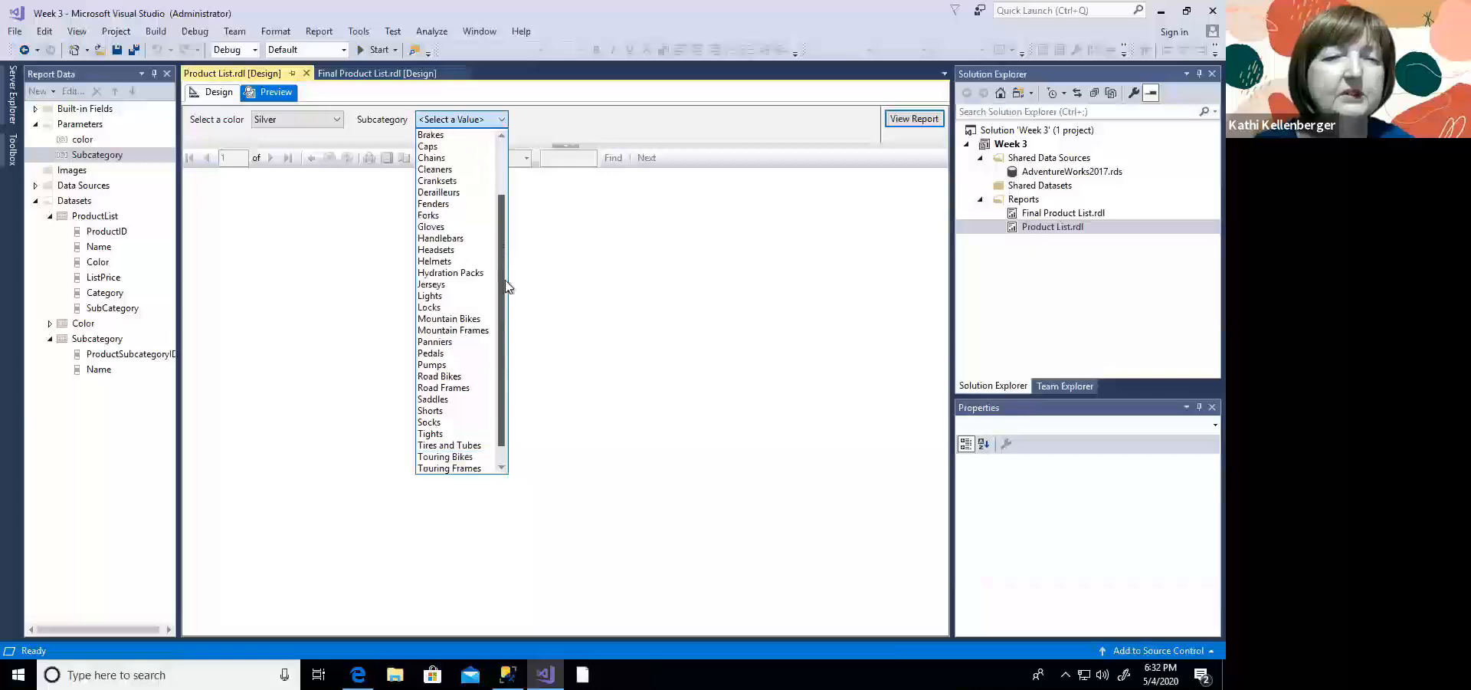
{"action": "left_click", "coordinate": [476, 296]}
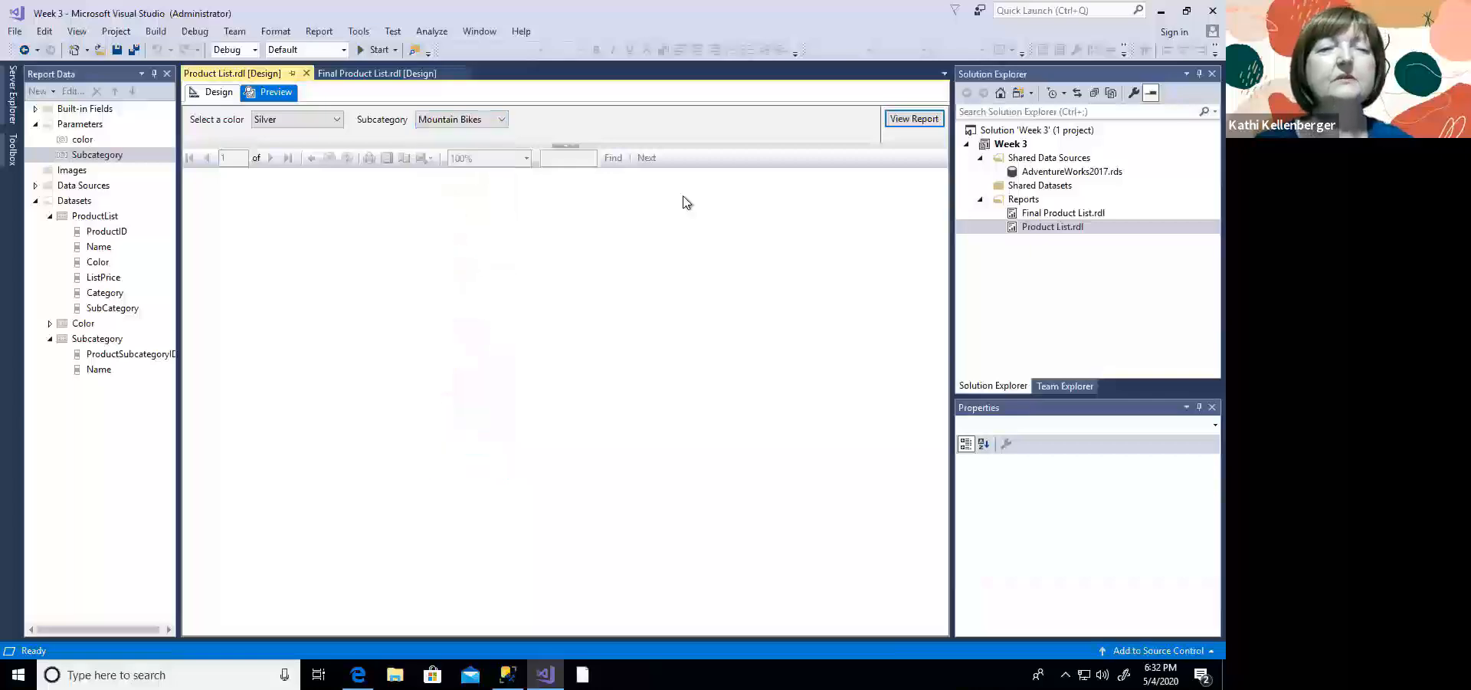
{"action": "left_click", "coordinate": [913, 122]}
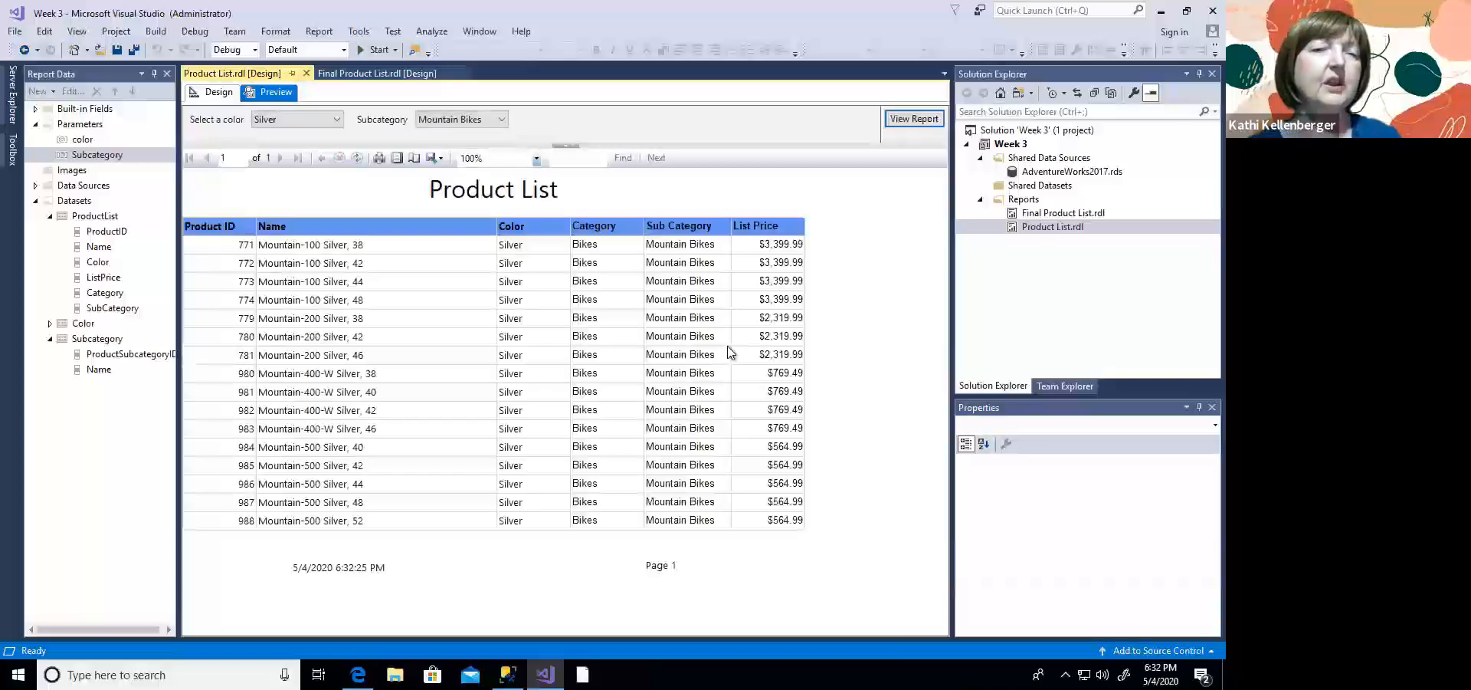
{"action": "left_click", "coordinate": [502, 121]}
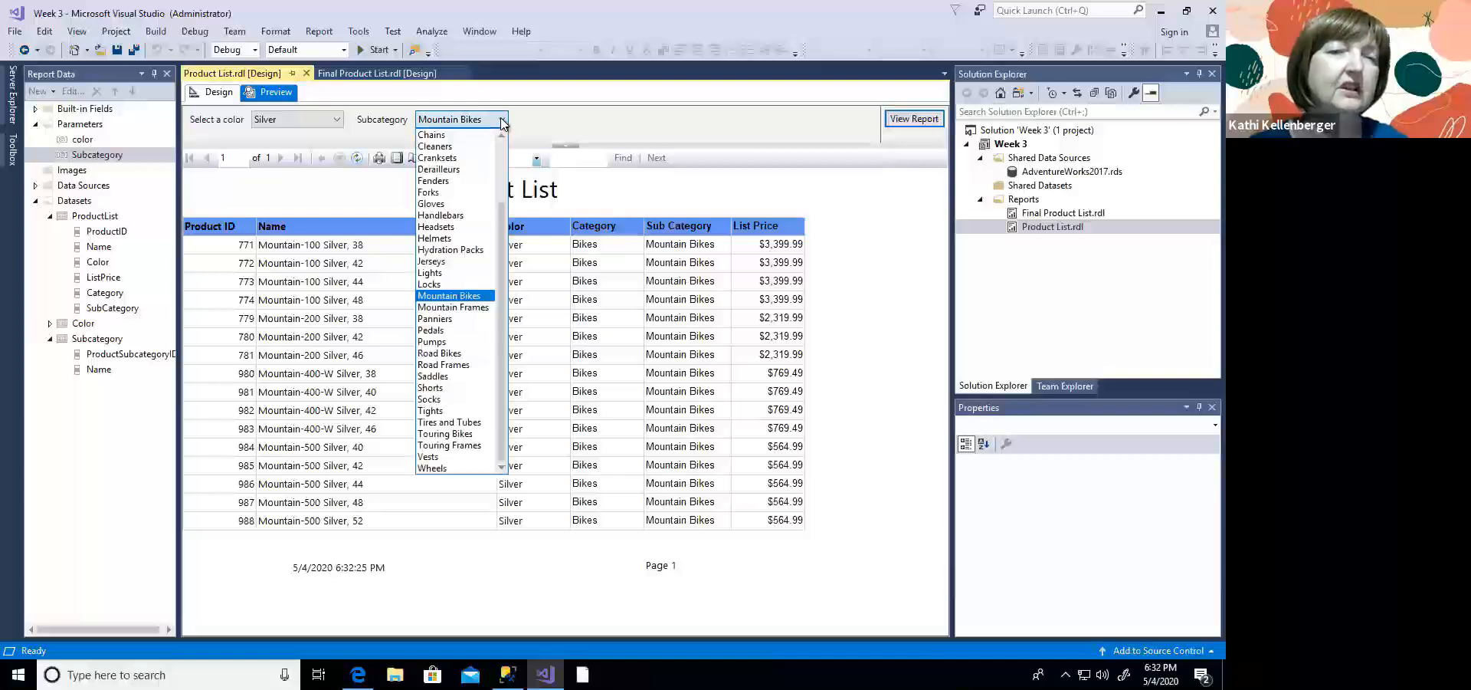
{"action": "left_click", "coordinate": [502, 121]}
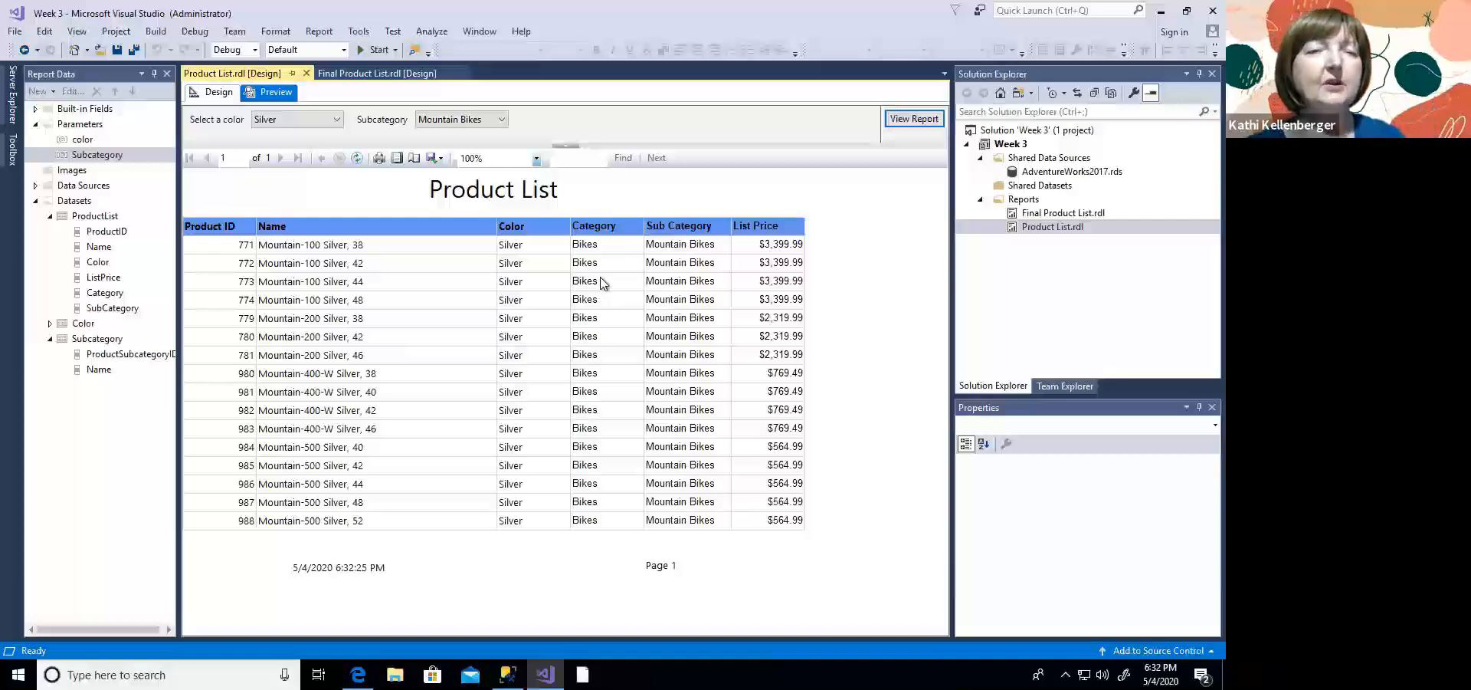
{"action": "left_click", "coordinate": [218, 94]}
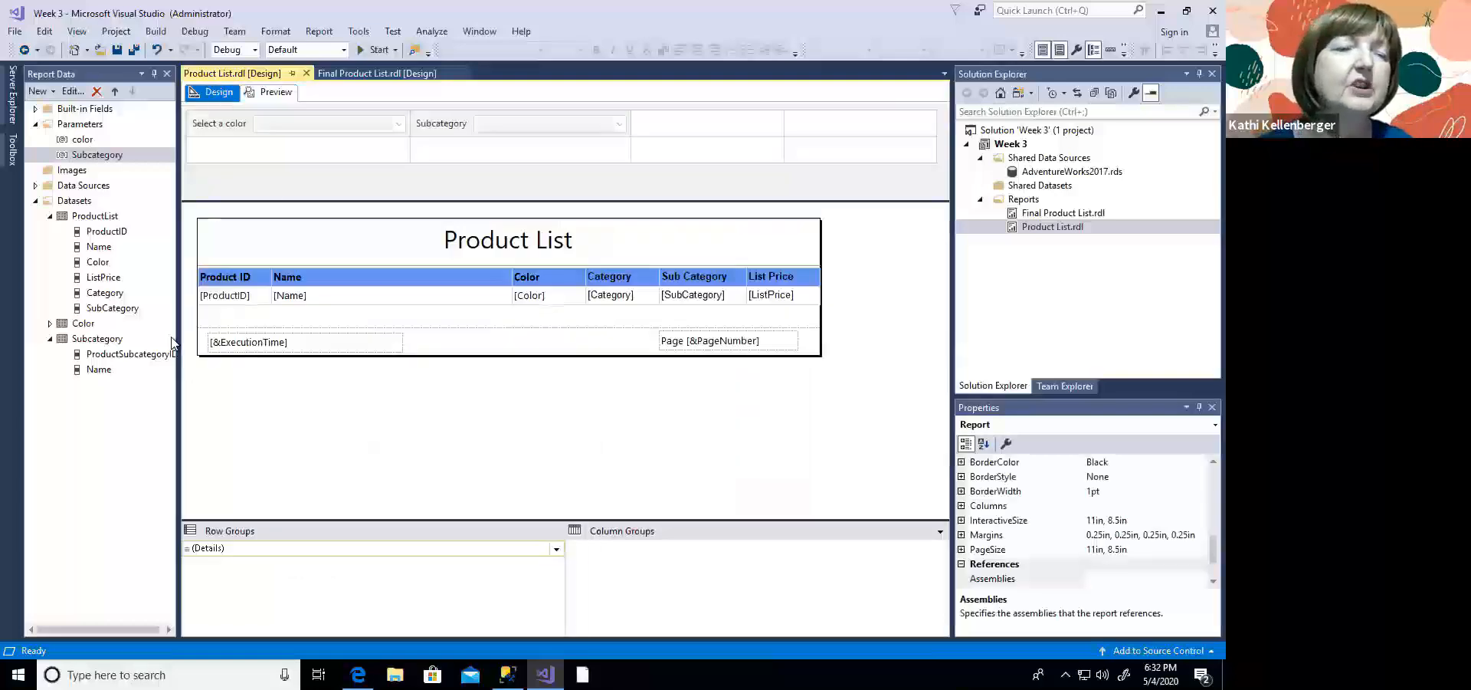
{"action": "left_click", "coordinate": [94, 339]}
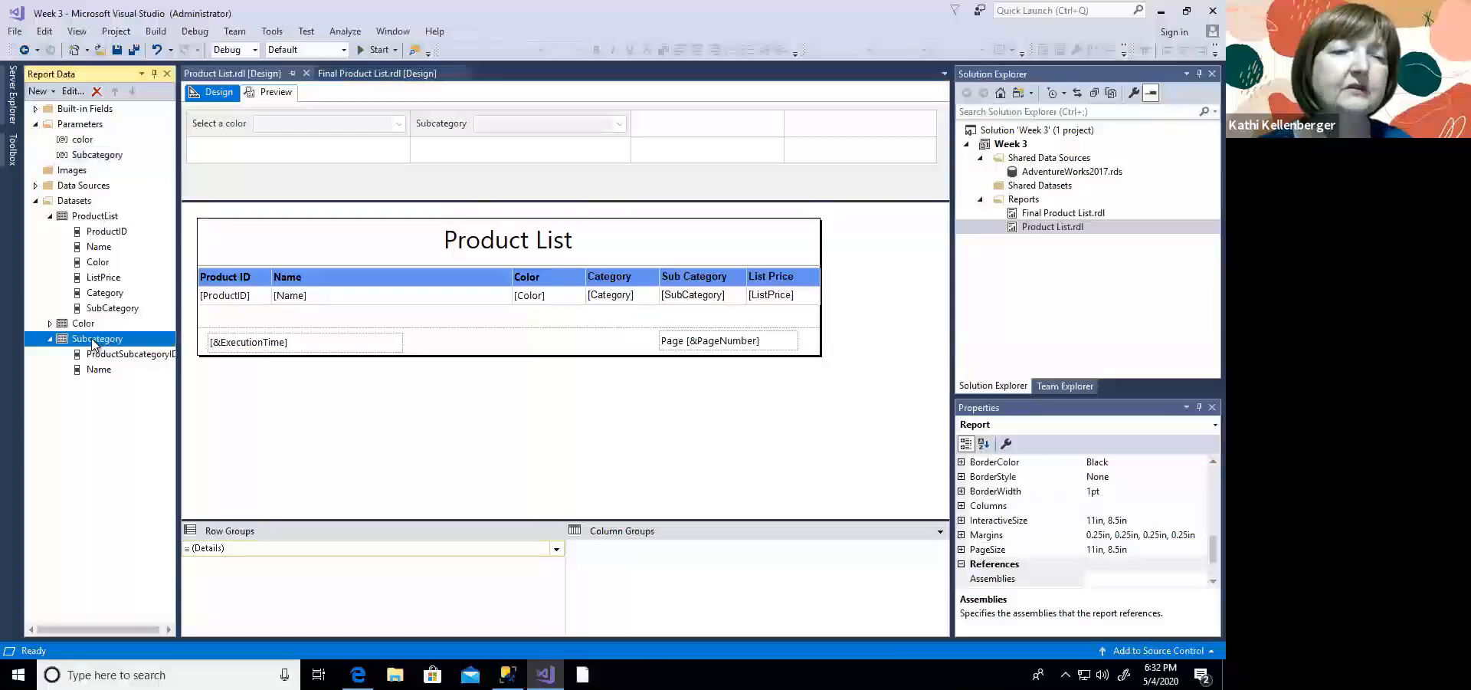
{"action": "double_click", "coordinate": [92, 340]}
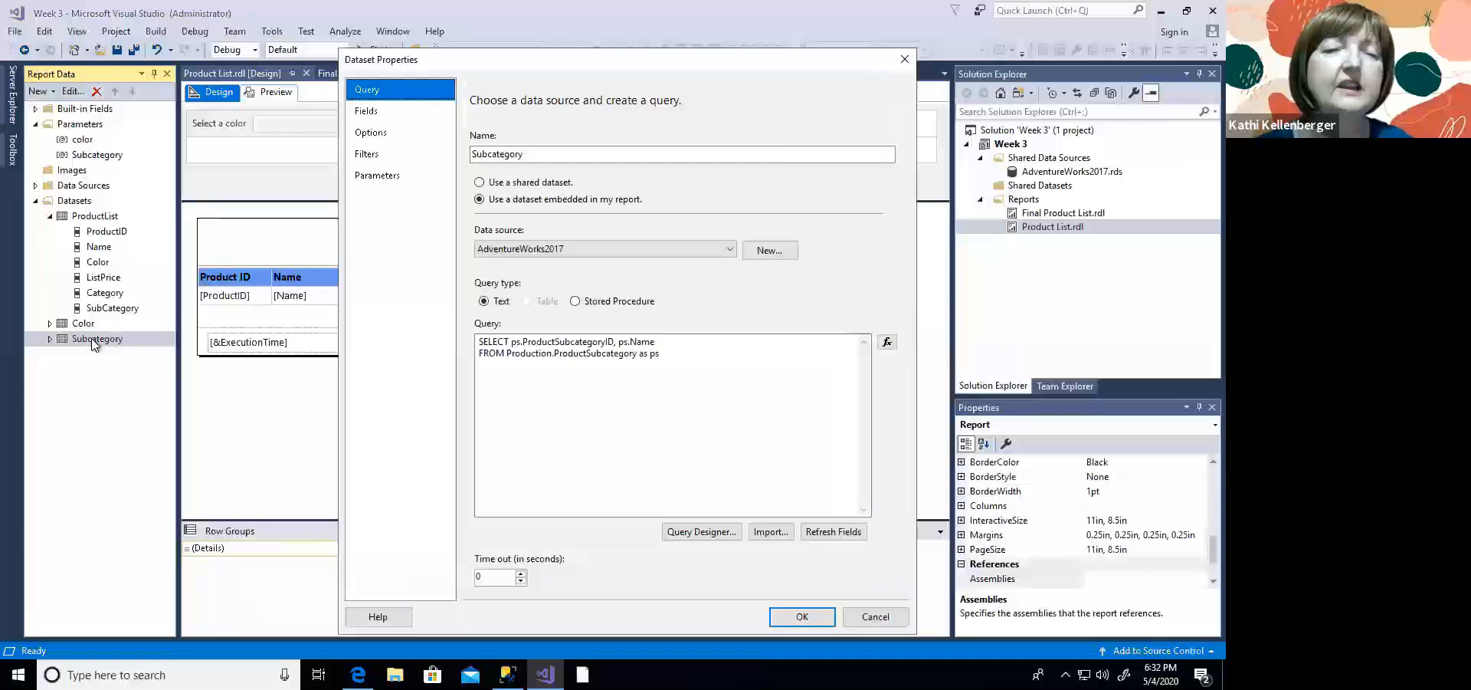
{"action": "left_click", "coordinate": [692, 352]}
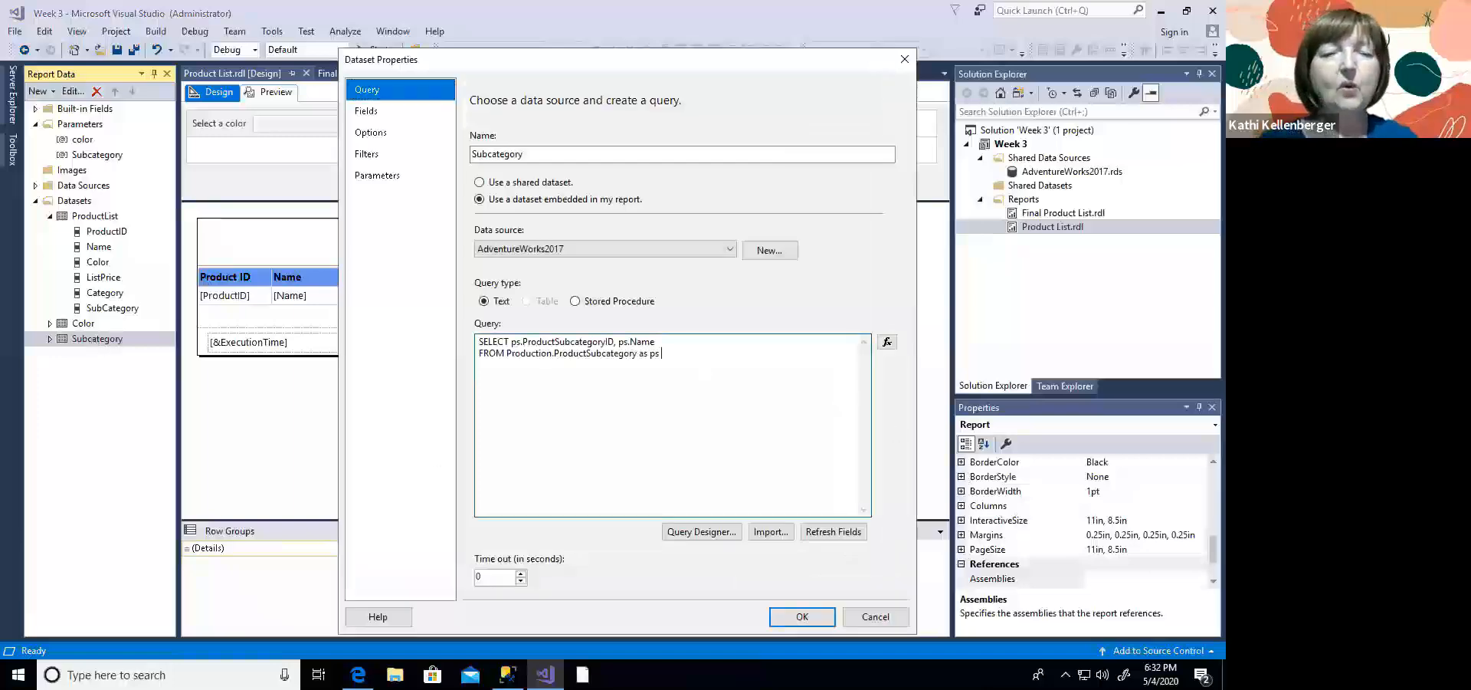
{"action": "key", "text": "Return"}
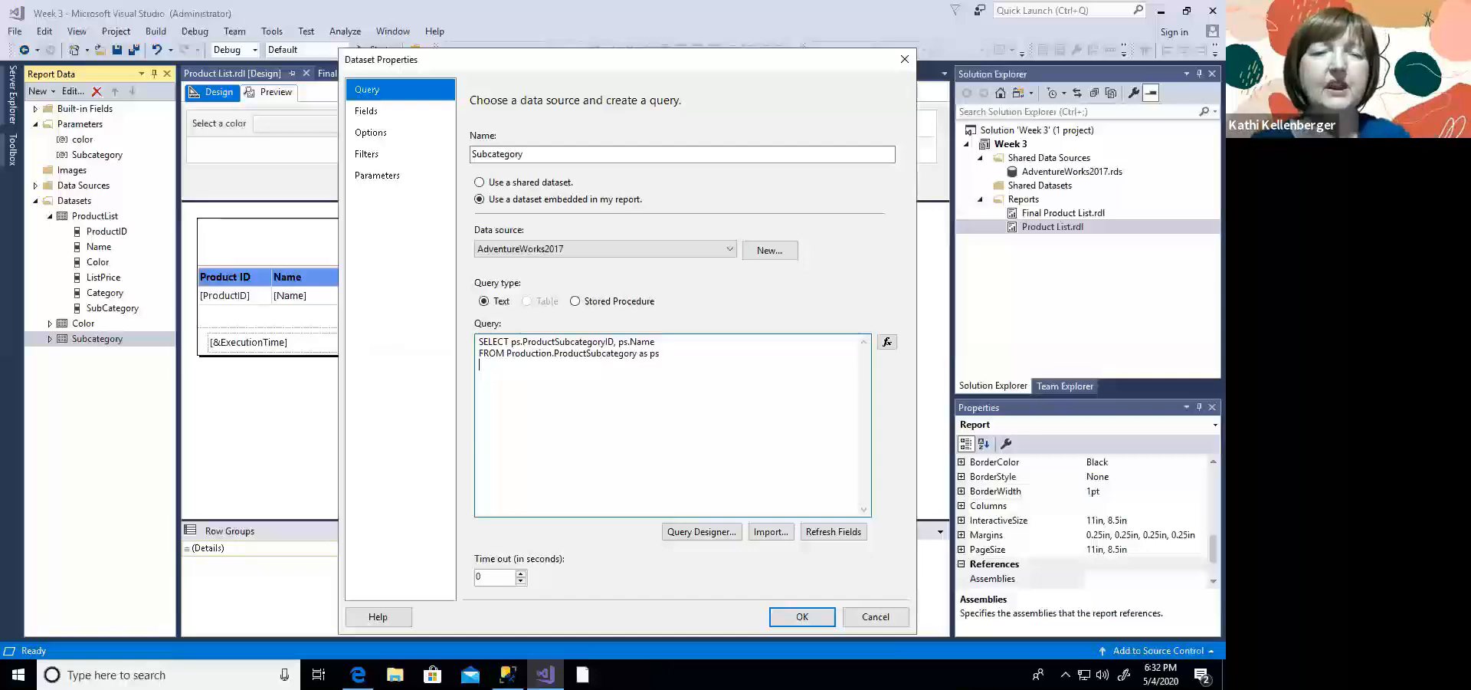
{"action": "type", "text": "WHERE"}
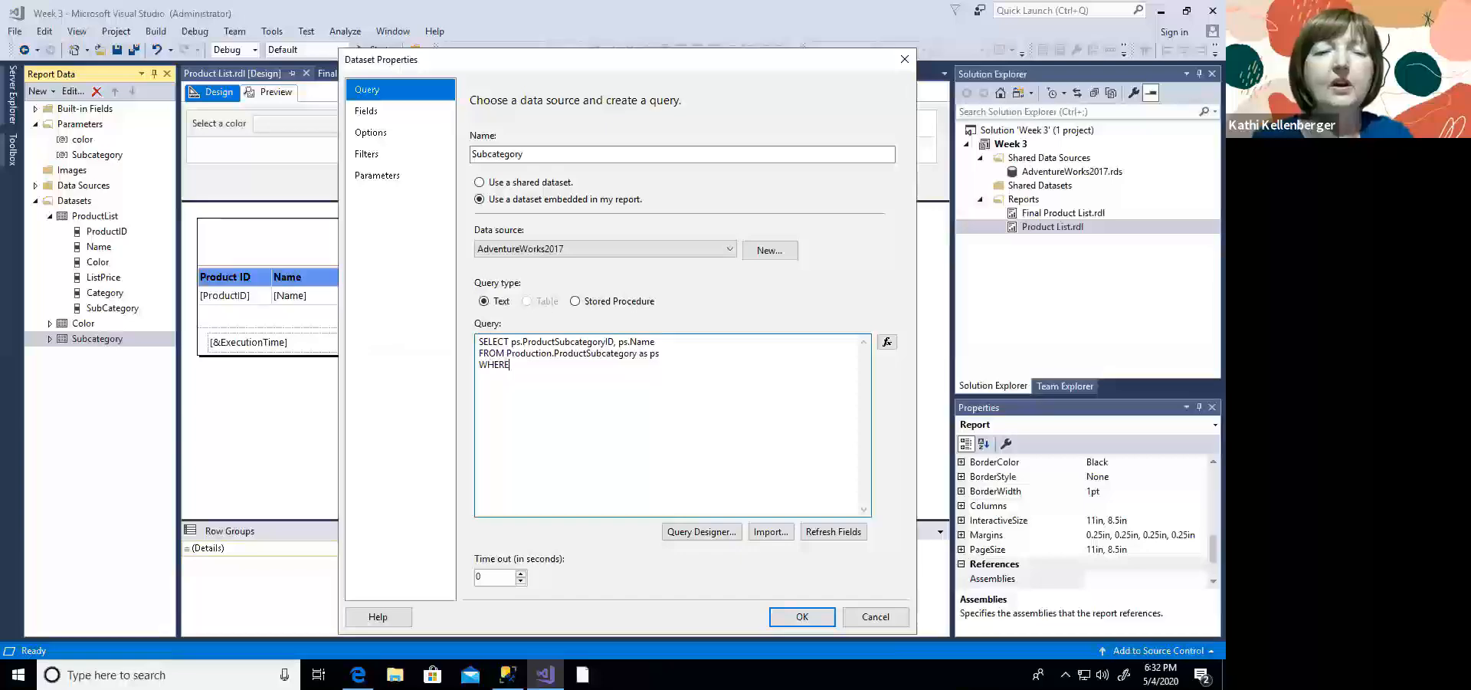
{"action": "type", "text": " Product"}
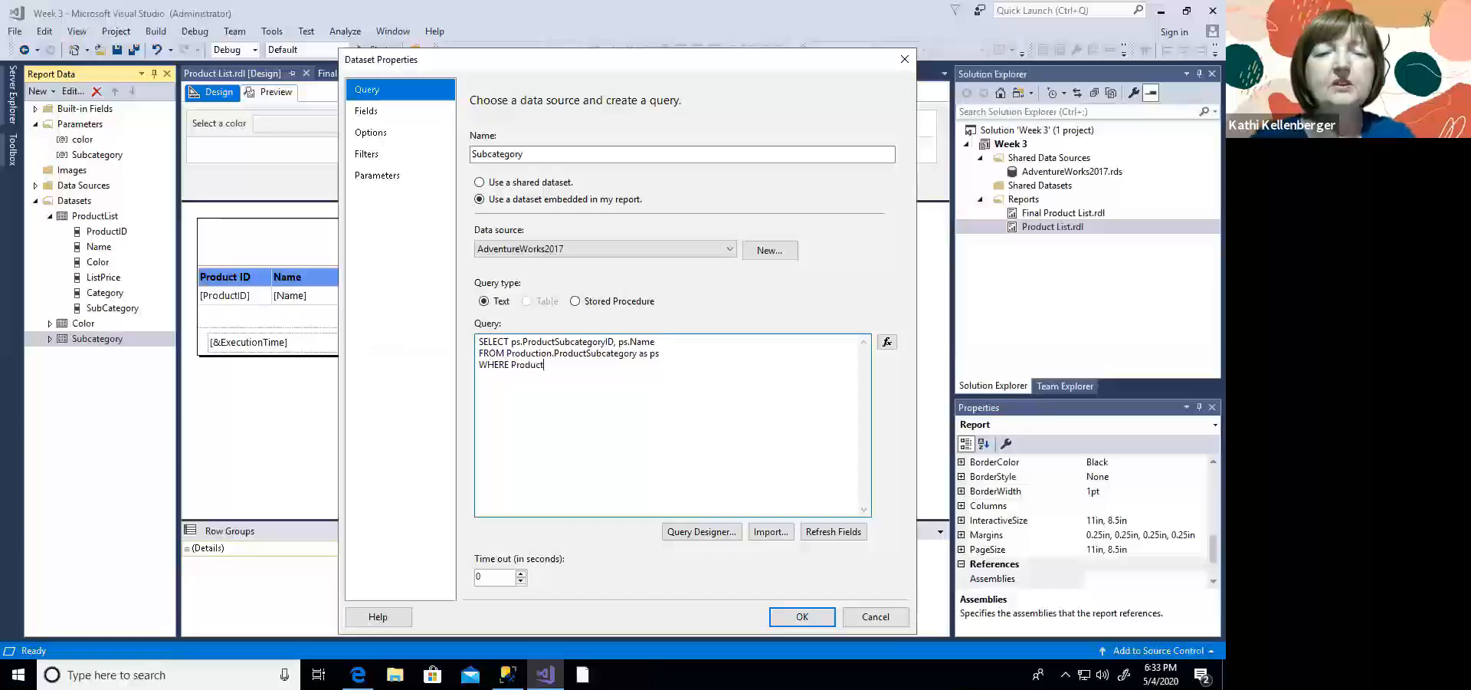
{"action": "type", "text": "Cateogr"}
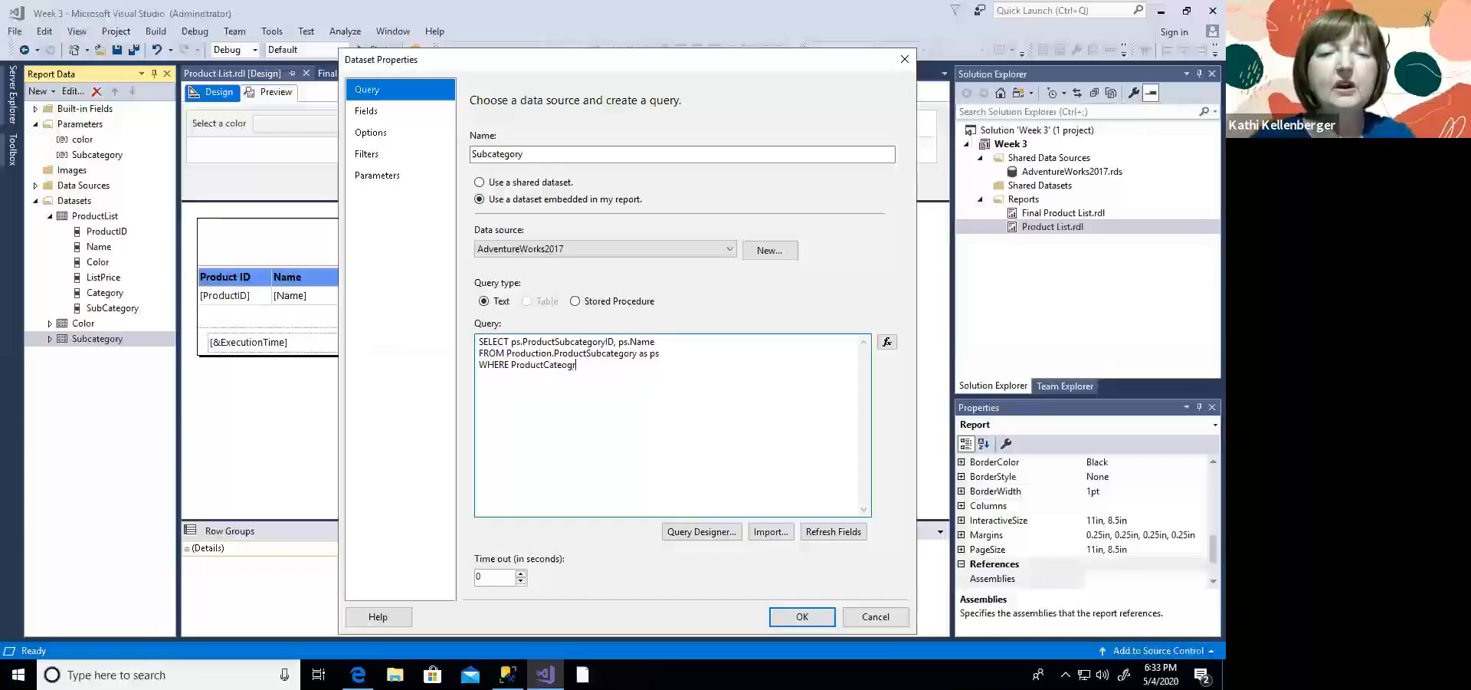
{"action": "type", "text": "yID"}
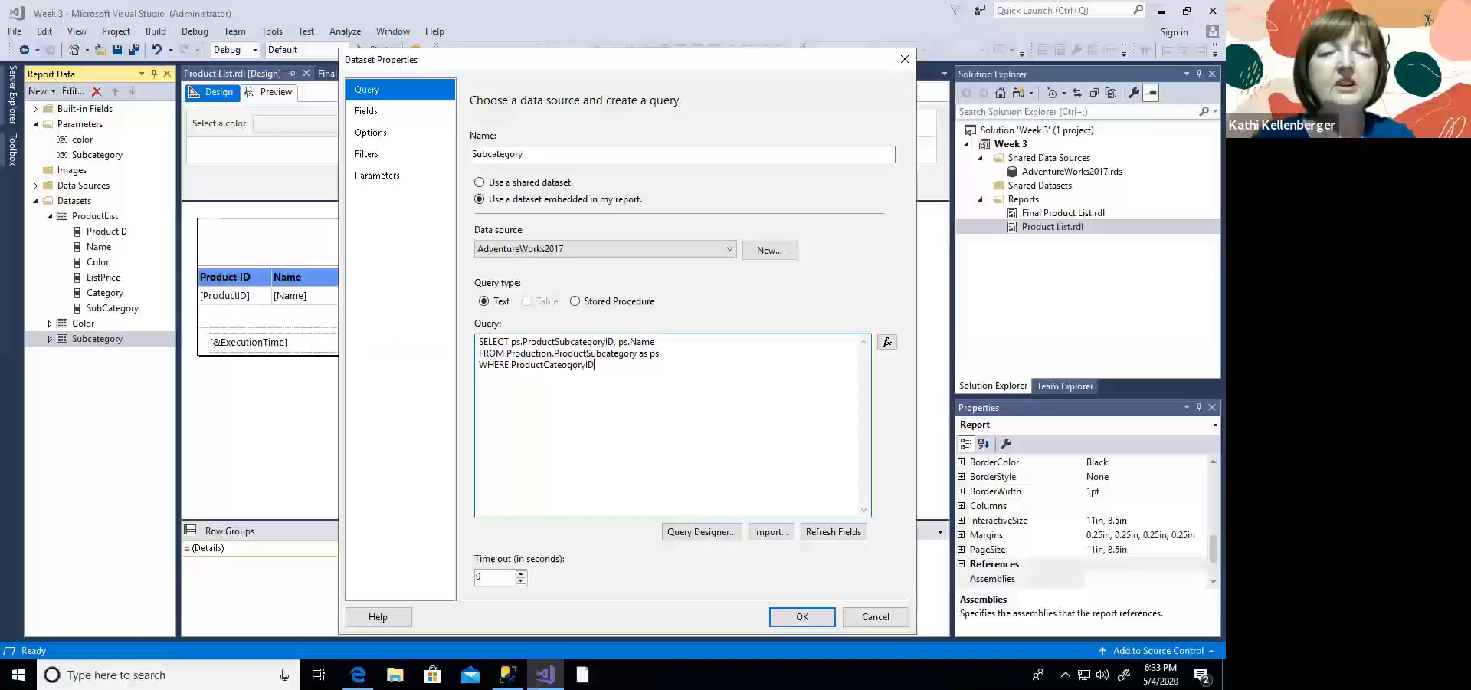
{"action": "type", "text": " = @CategoryID"}
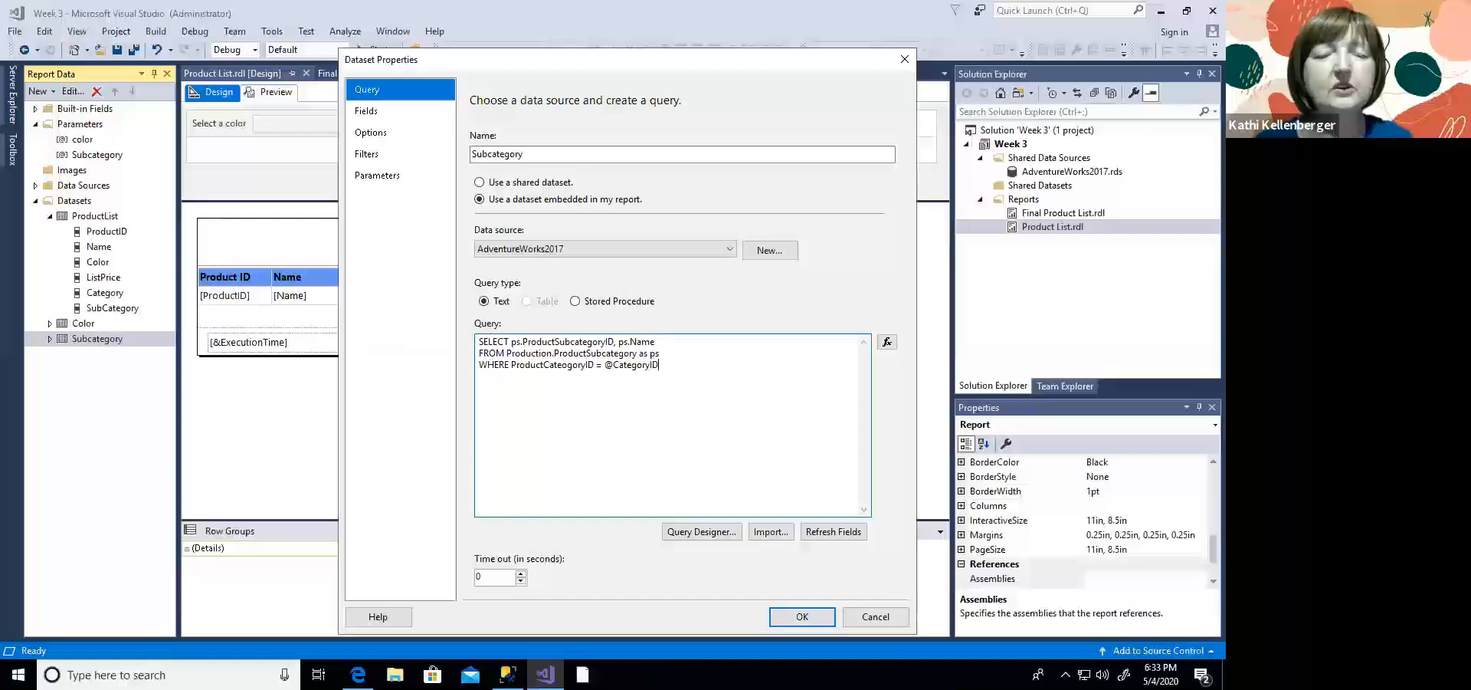
Step: Switch to SQL Server Management Studio, add ps.ProductCategoryID to the SELECT list, execute the query, and return to Visual Studio
{"action": "left_click", "coordinate": [507, 674]}
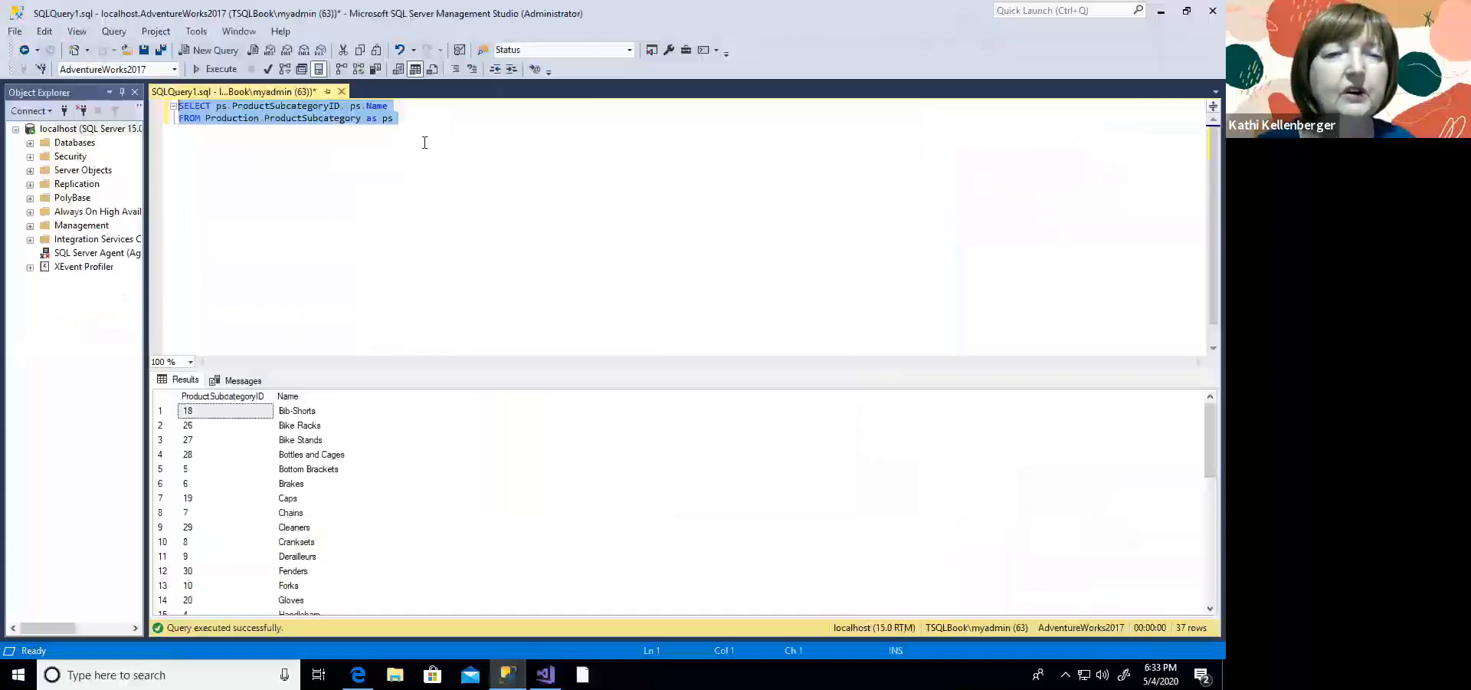
{"action": "left_click", "coordinate": [415, 108]}
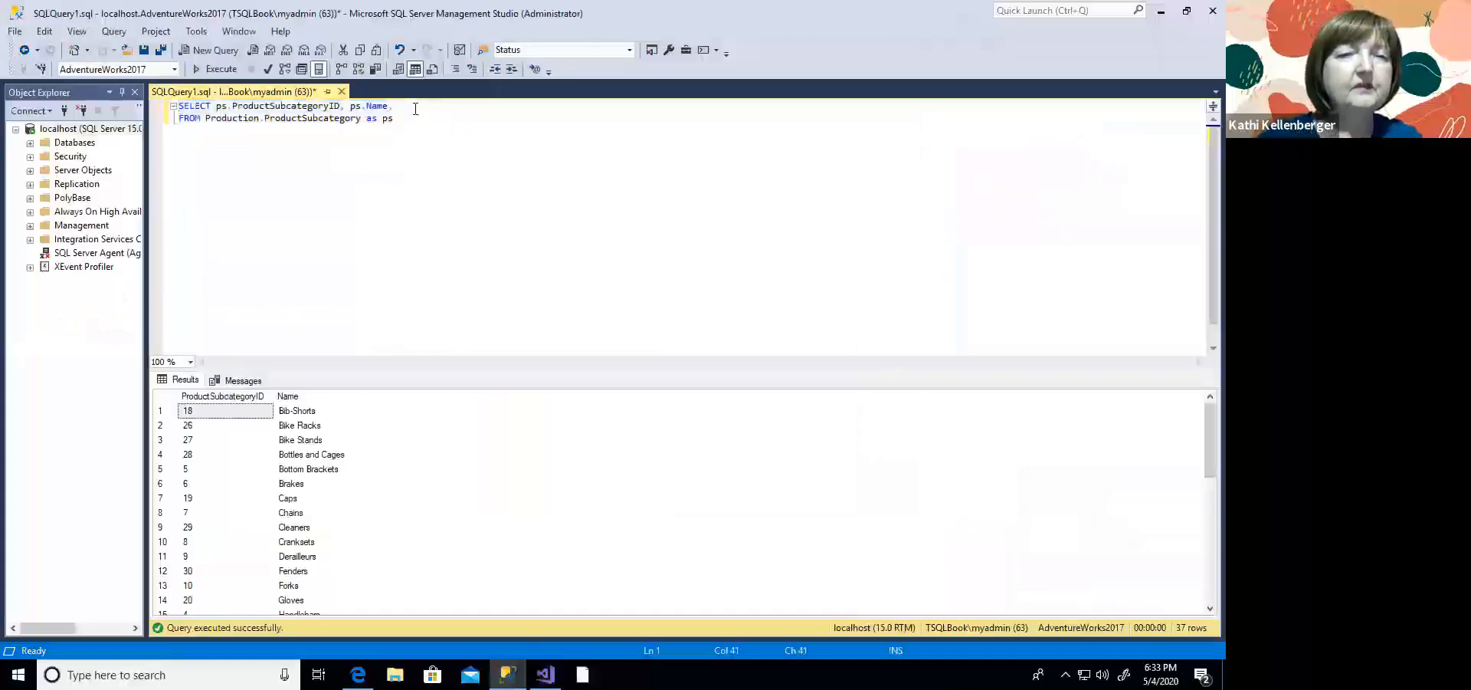
{"action": "type", "text": ", ps."}
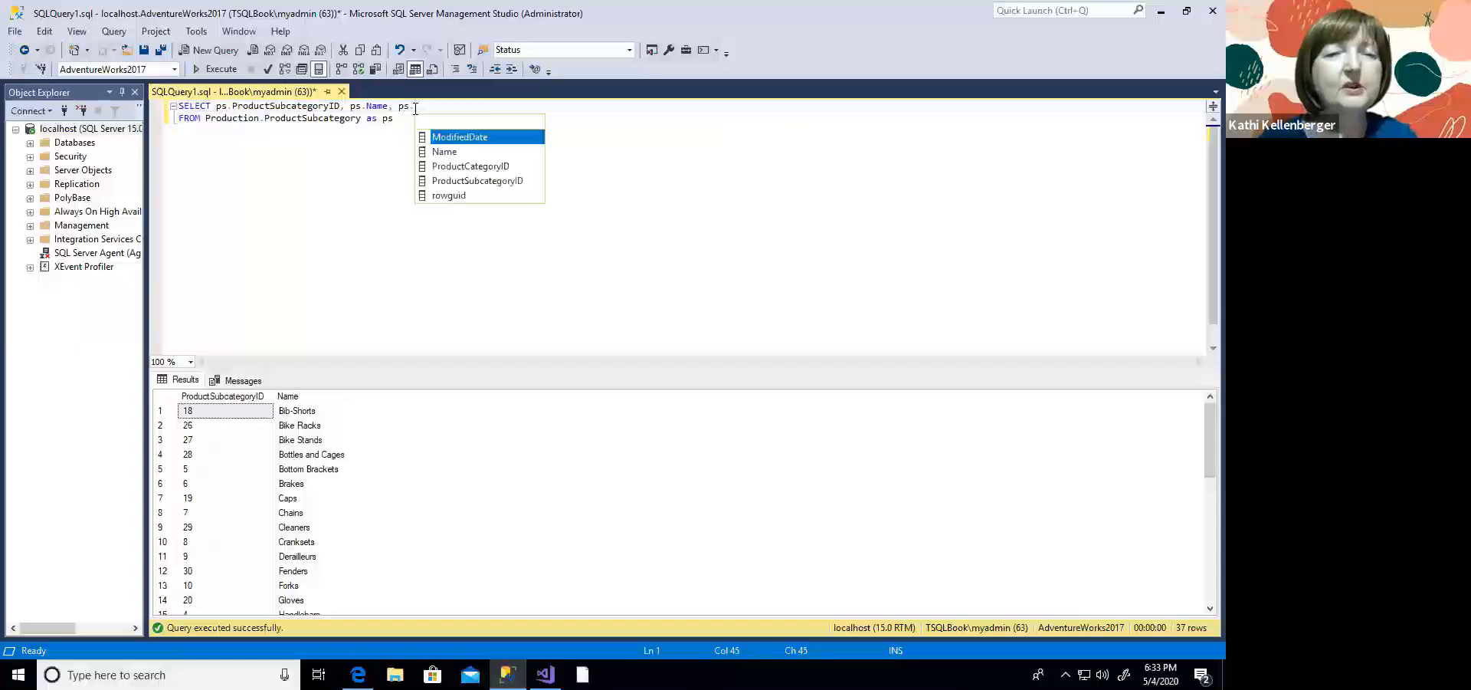
{"action": "key", "text": "Down"}
{"action": "key", "text": "Down"}
{"action": "key", "text": "Tab"}
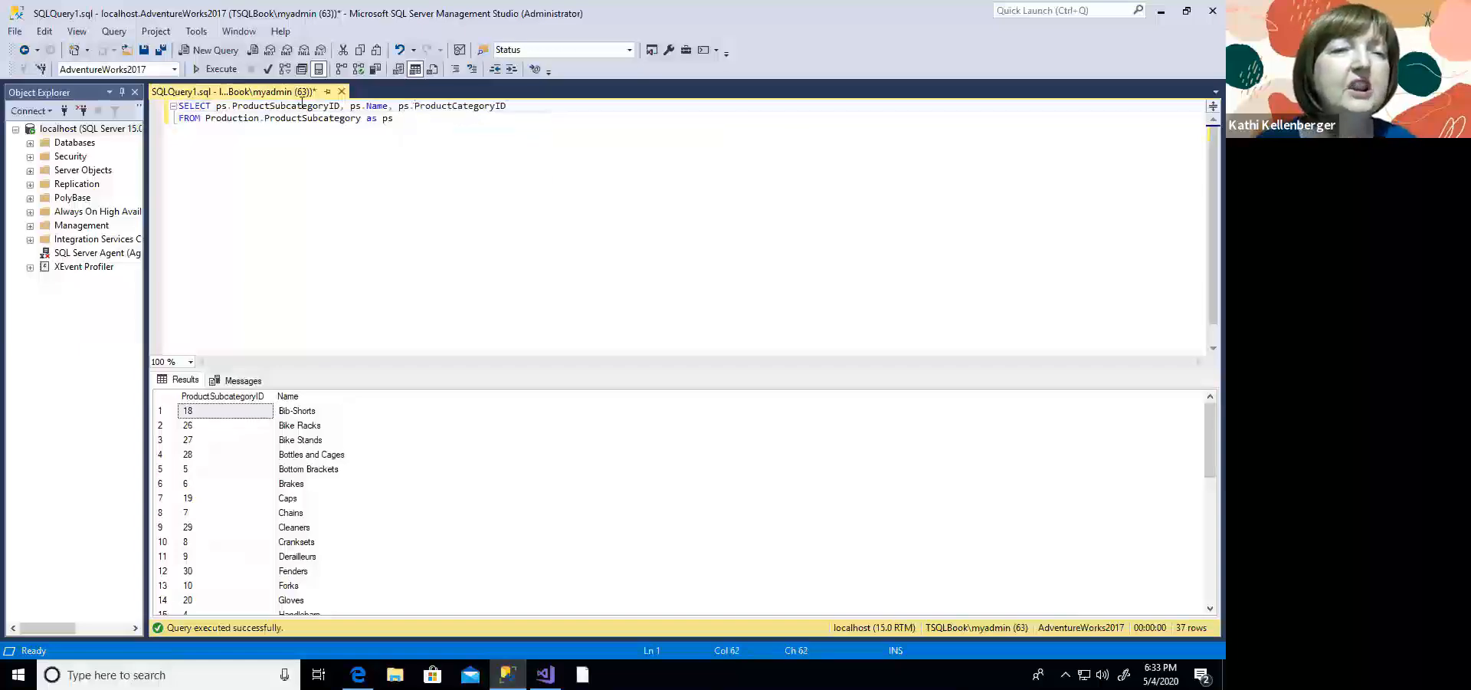
{"action": "left_click", "coordinate": [215, 69]}
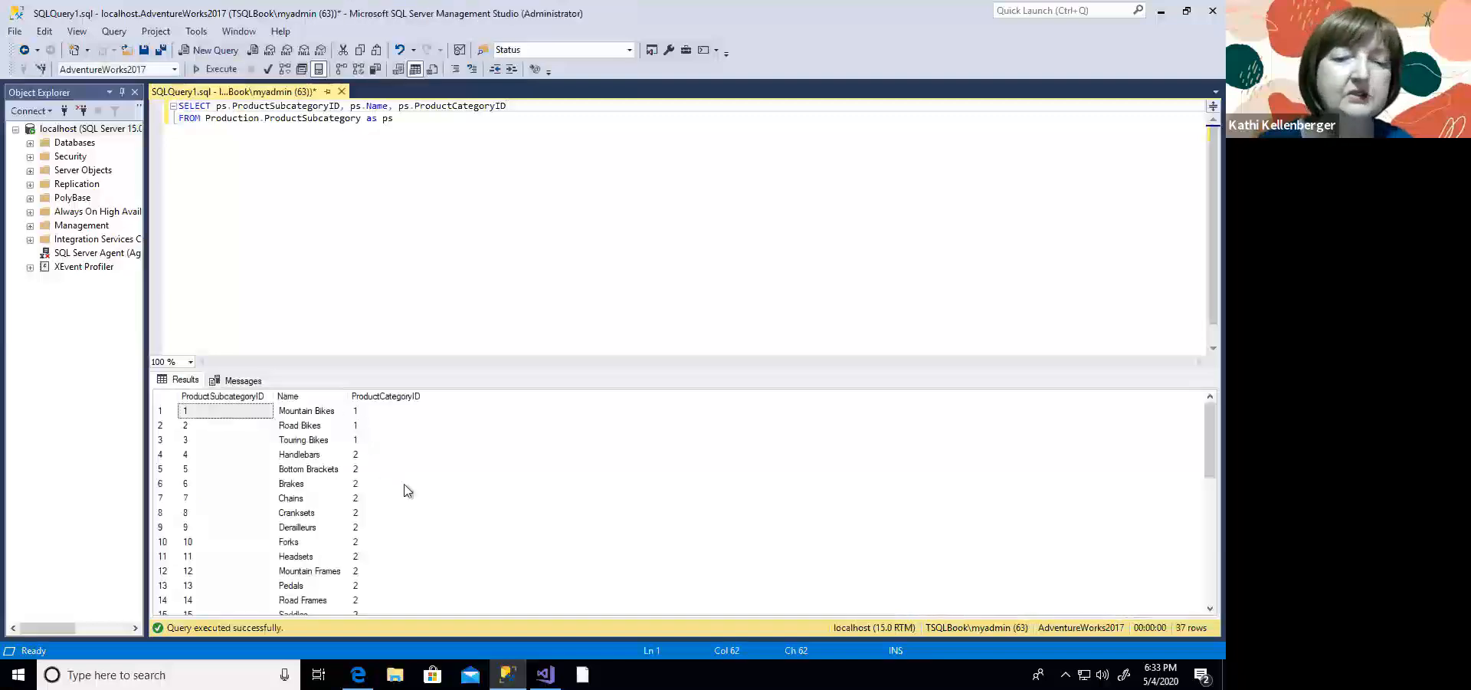
{"action": "left_click", "coordinate": [546, 675]}
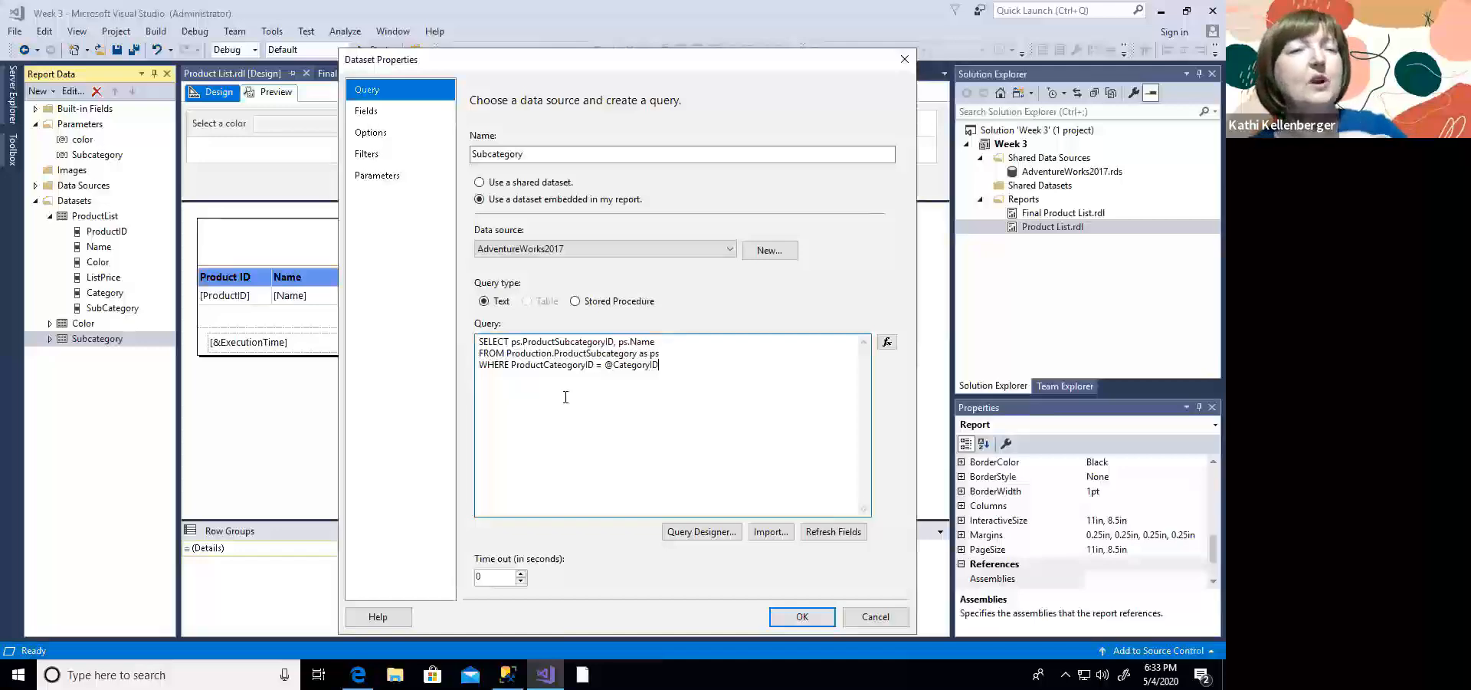
Step: Correct the misspelled column in the Subcategory dataset query's WHERE clause to ProductCategoryID and save the dataset
{"action": "left_click", "coordinate": [797, 616]}
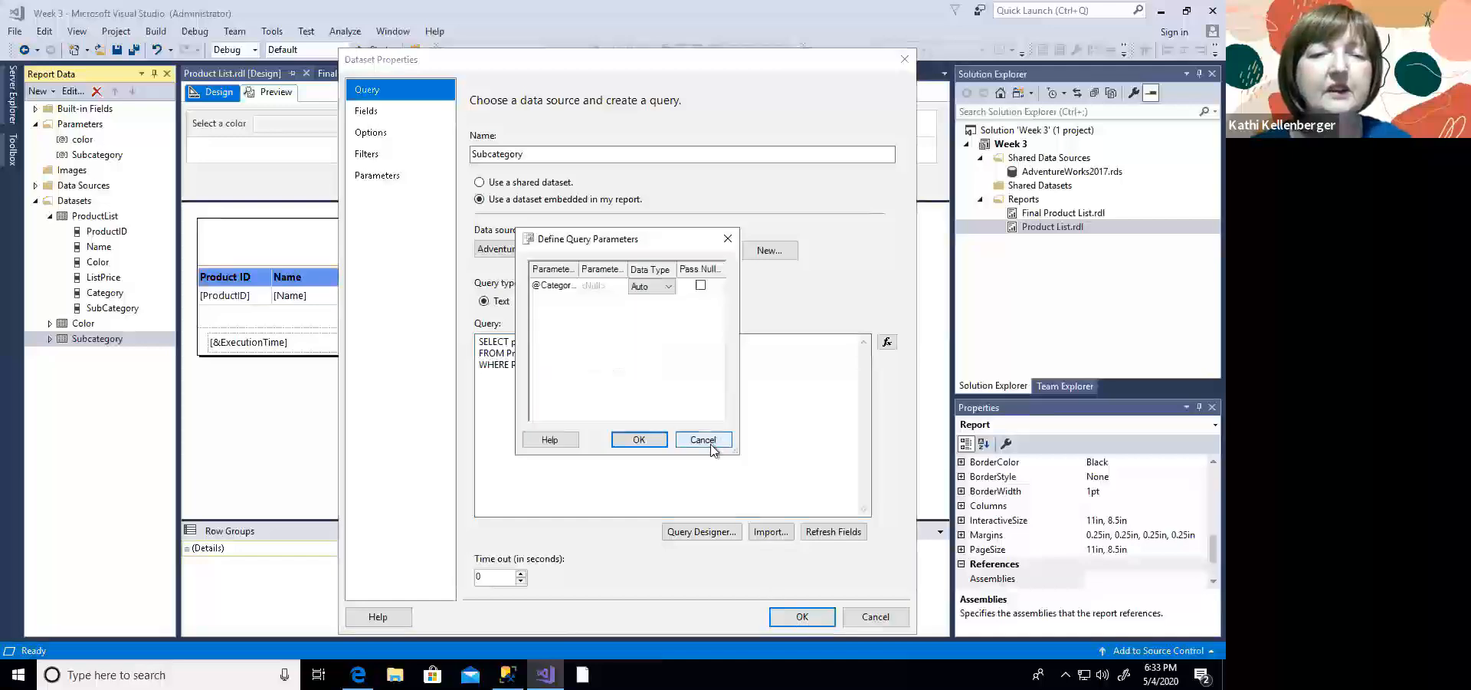
{"action": "left_click", "coordinate": [713, 442]}
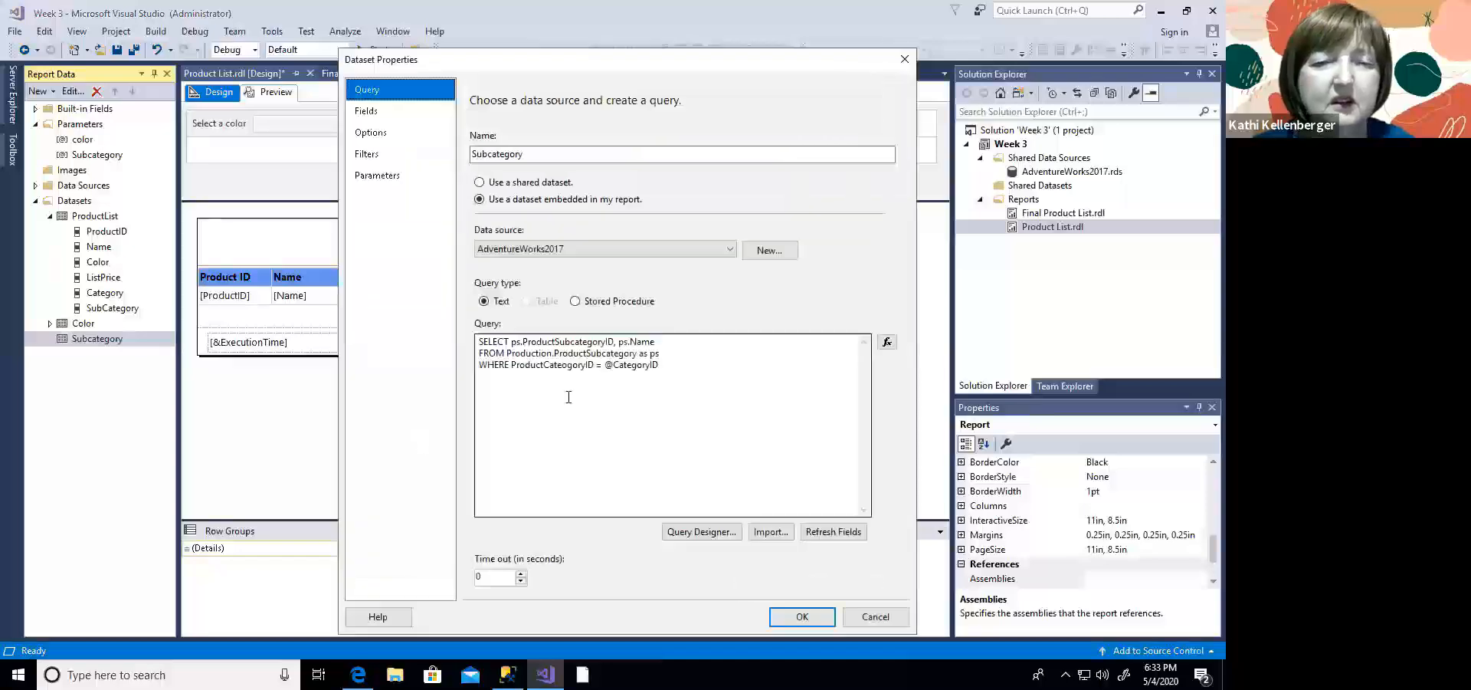
{"action": "left_click", "coordinate": [571, 394]}
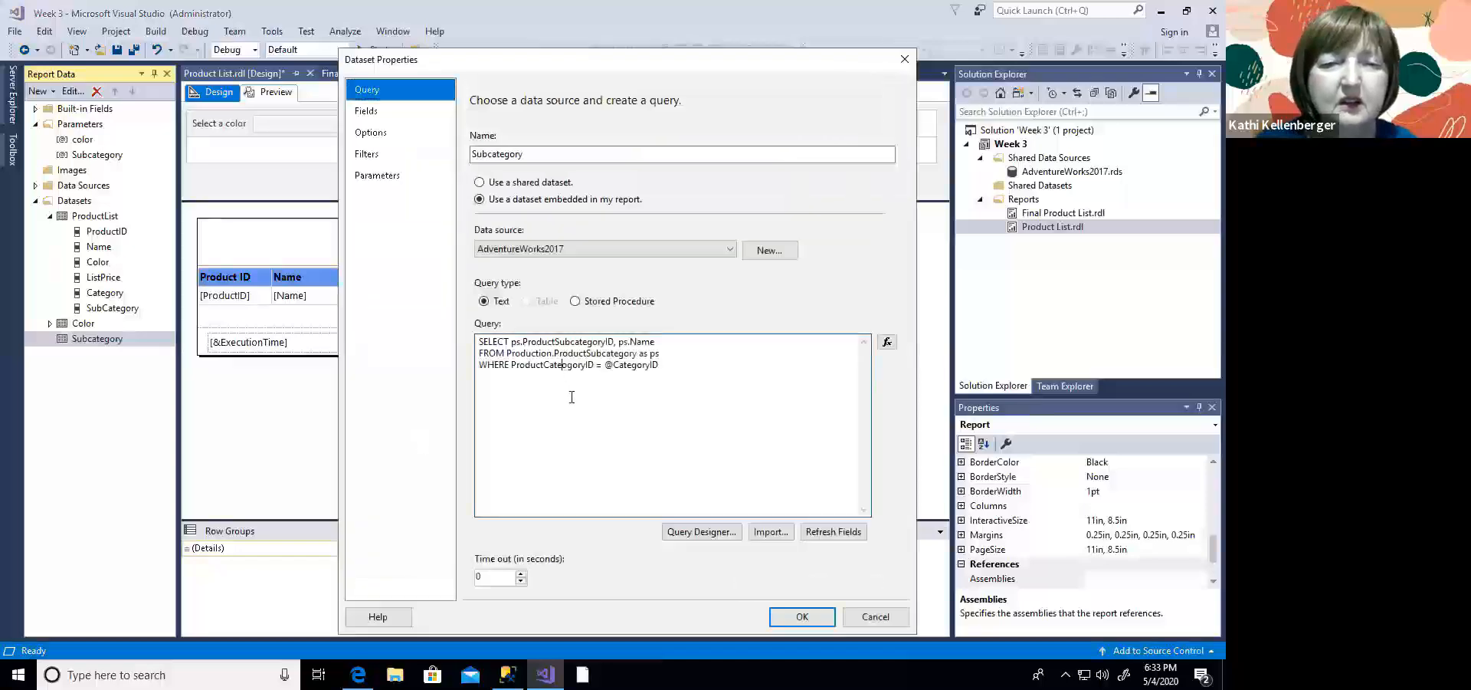
{"action": "key", "text": "Delete"}
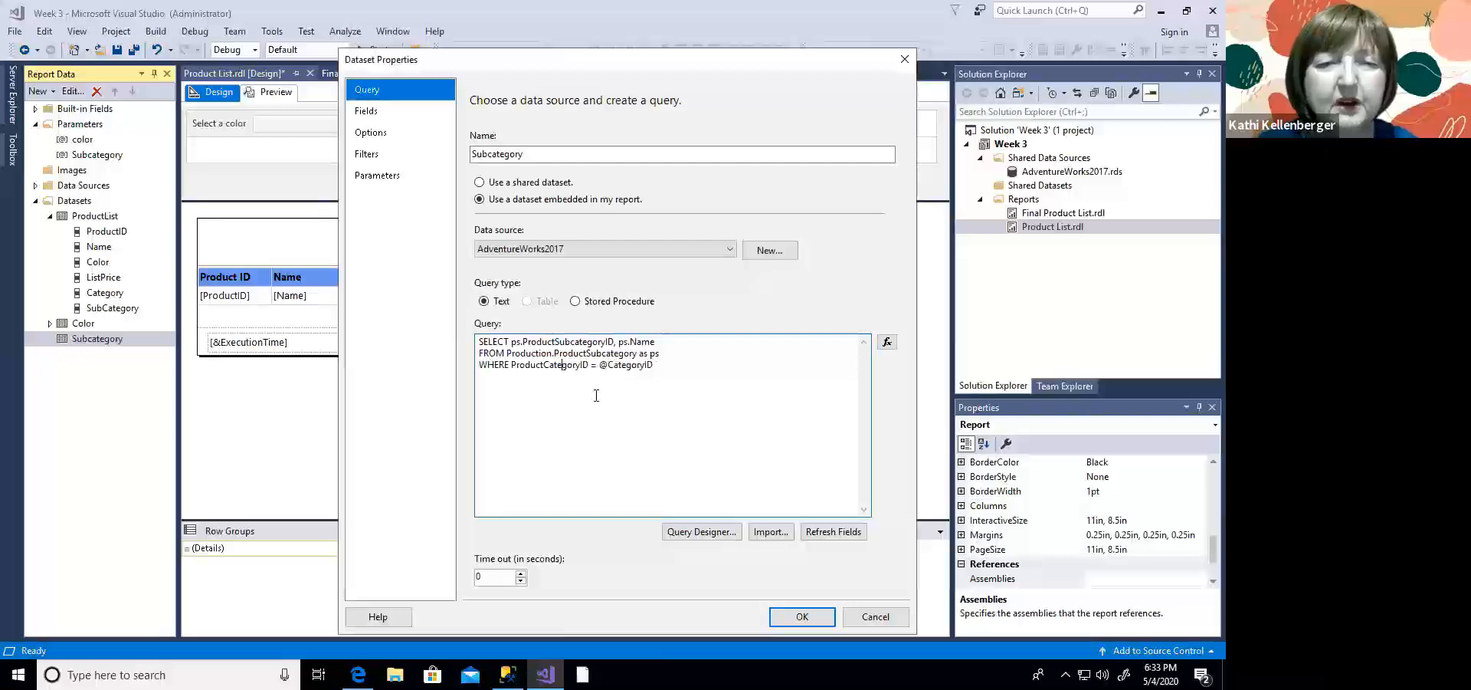
{"action": "left_click", "coordinate": [797, 615]}
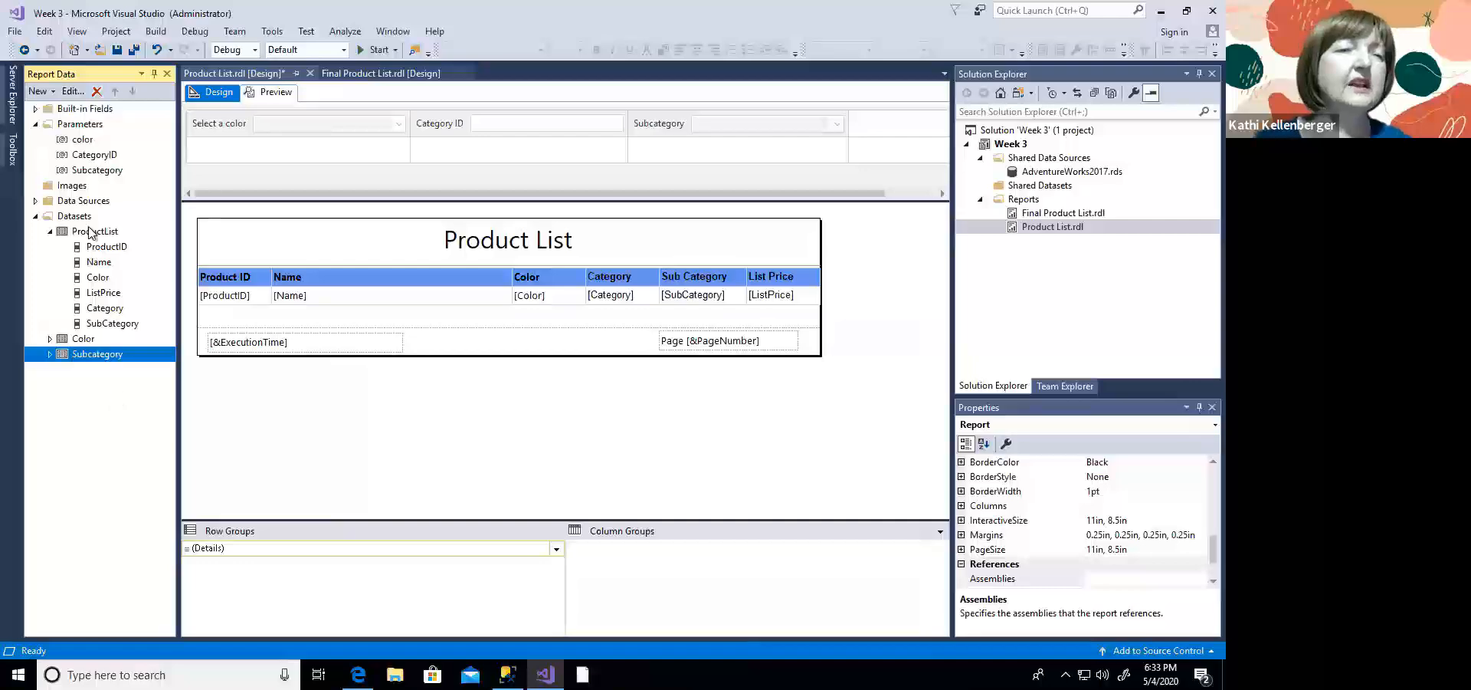
Step: Review the available values settings of the Subcategory report parameter, leaving them as they are
{"action": "double_click", "coordinate": [98, 170]}
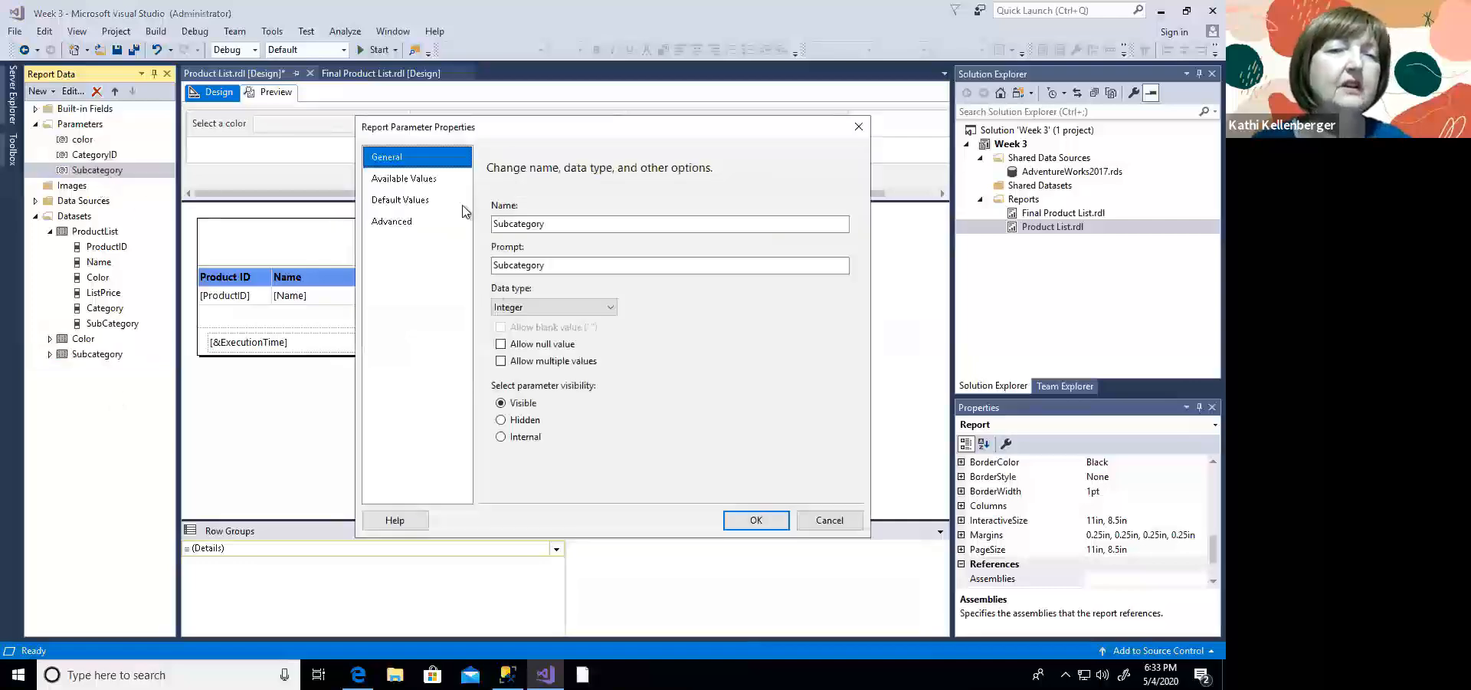
{"action": "left_click", "coordinate": [404, 178]}
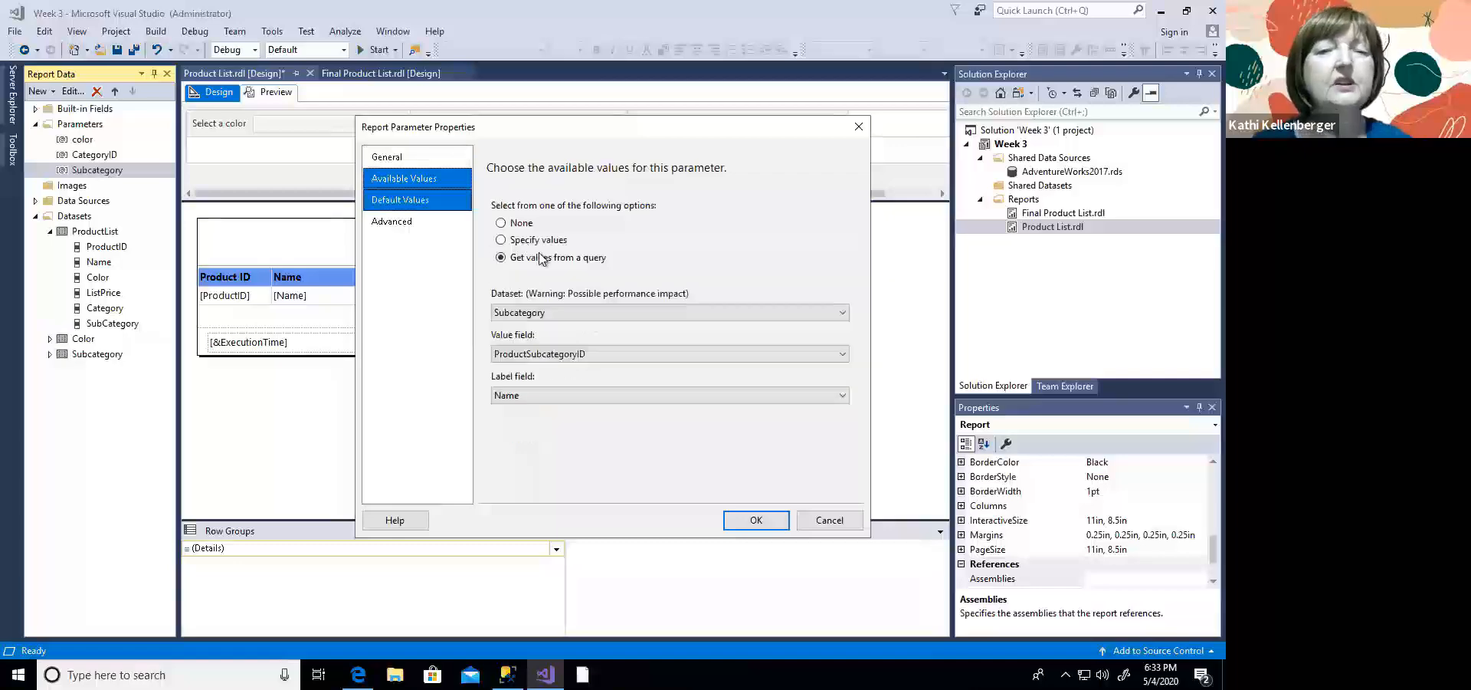
{"action": "left_click", "coordinate": [828, 521]}
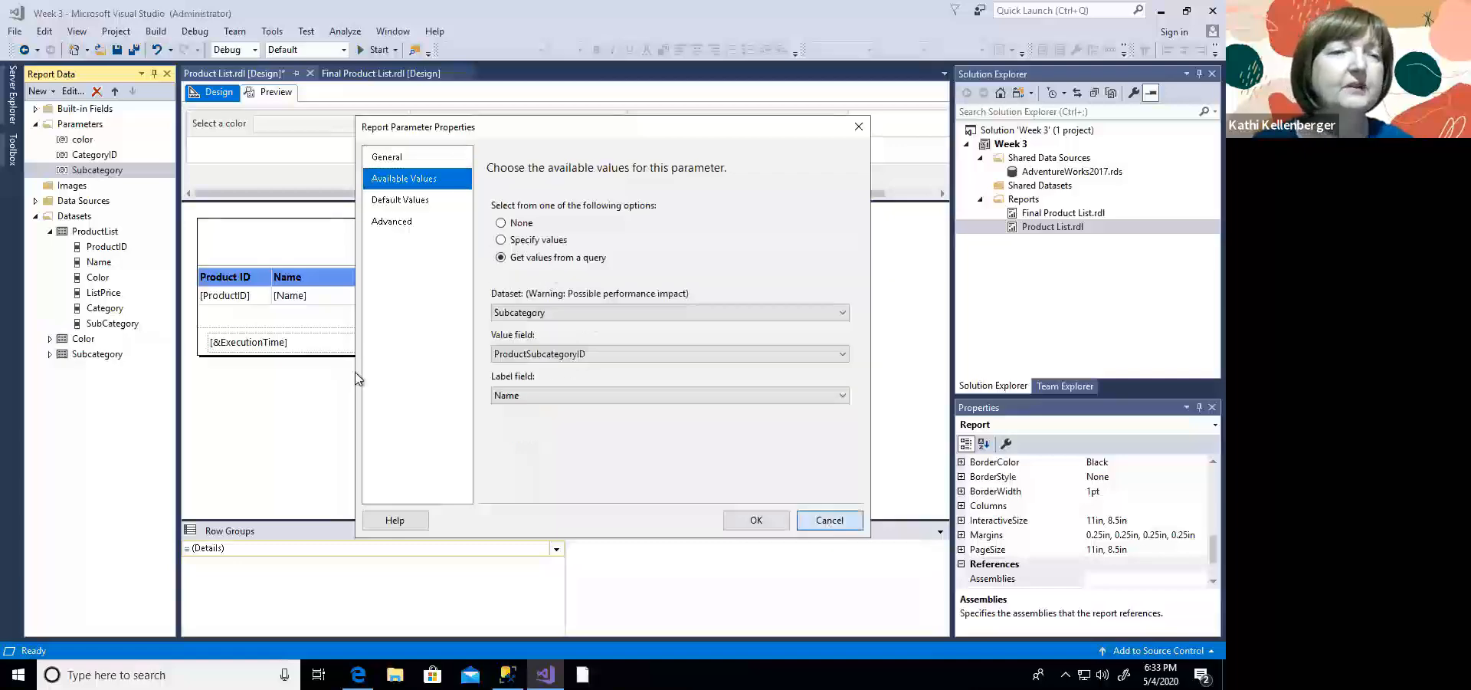
{"action": "left_click", "coordinate": [94, 155]}
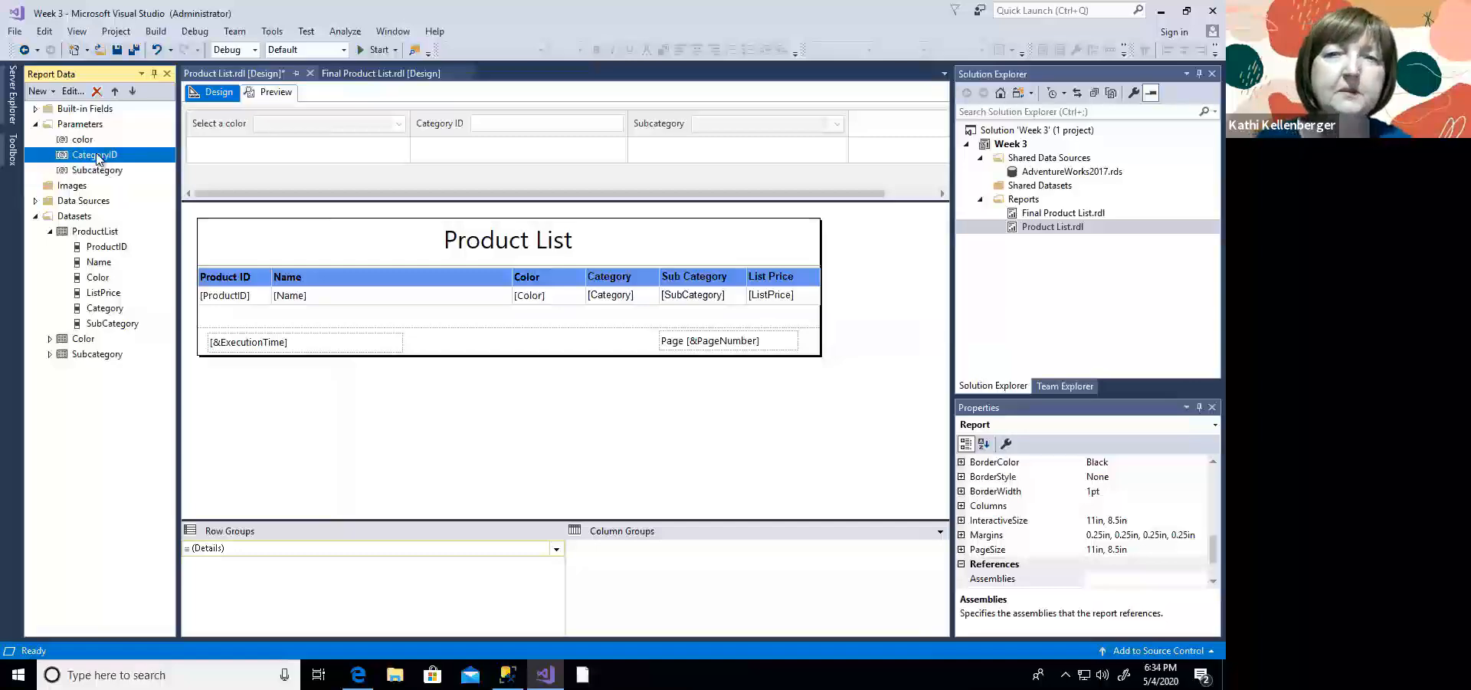
{"action": "double_click", "coordinate": [98, 156]}
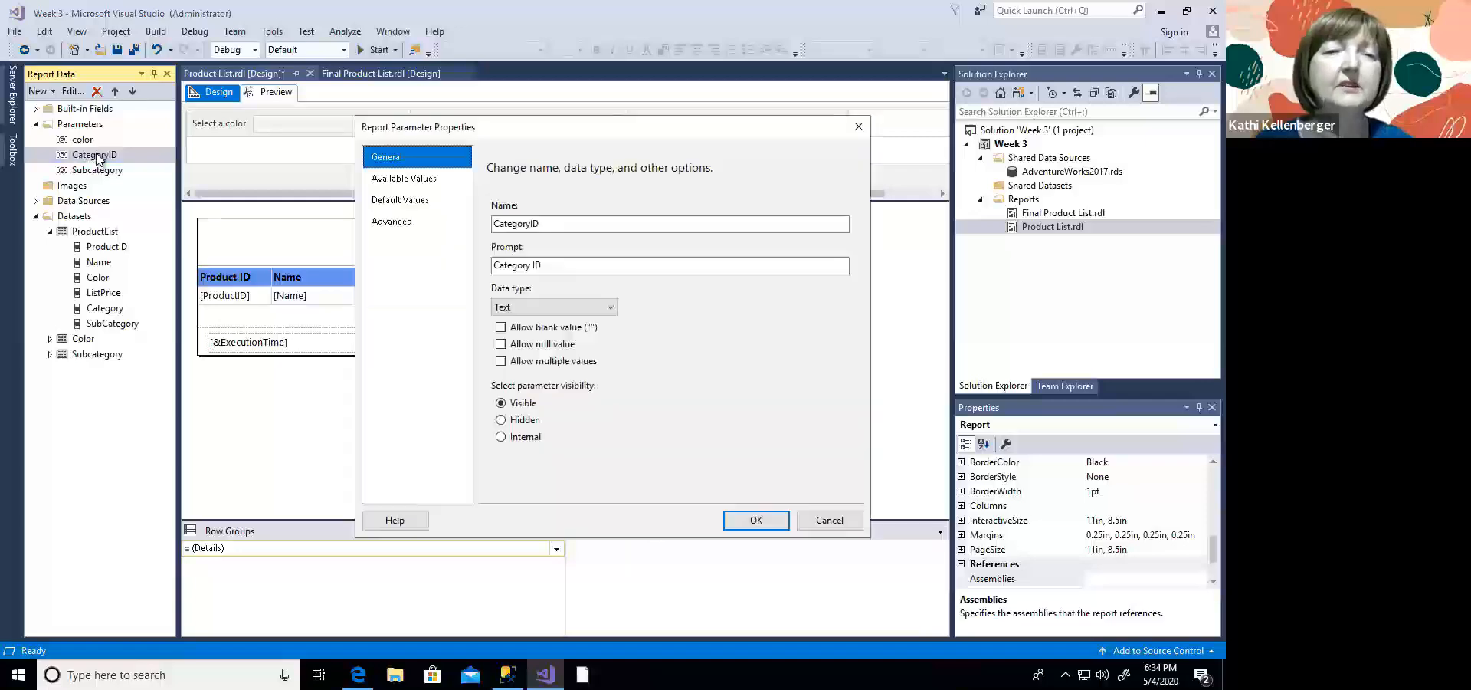
{"action": "left_click", "coordinate": [416, 182]}
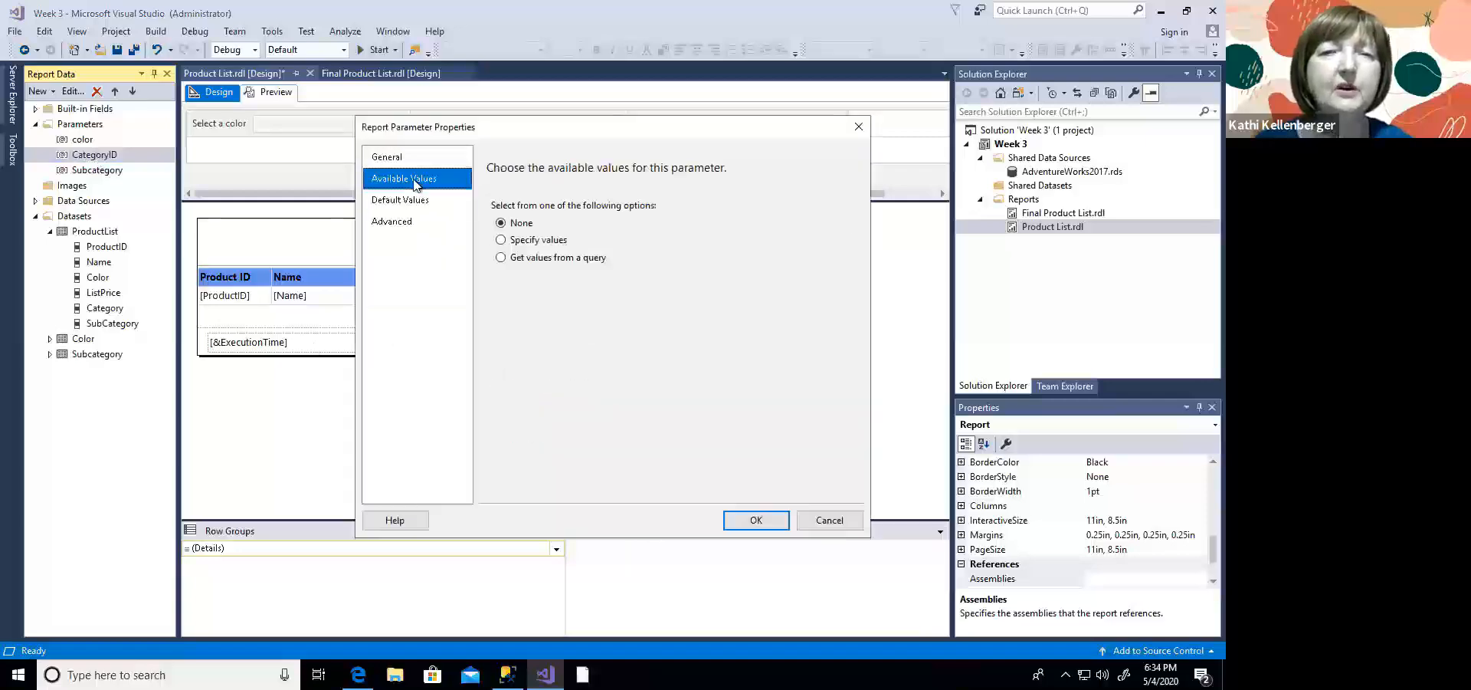
{"action": "left_click", "coordinate": [502, 258]}
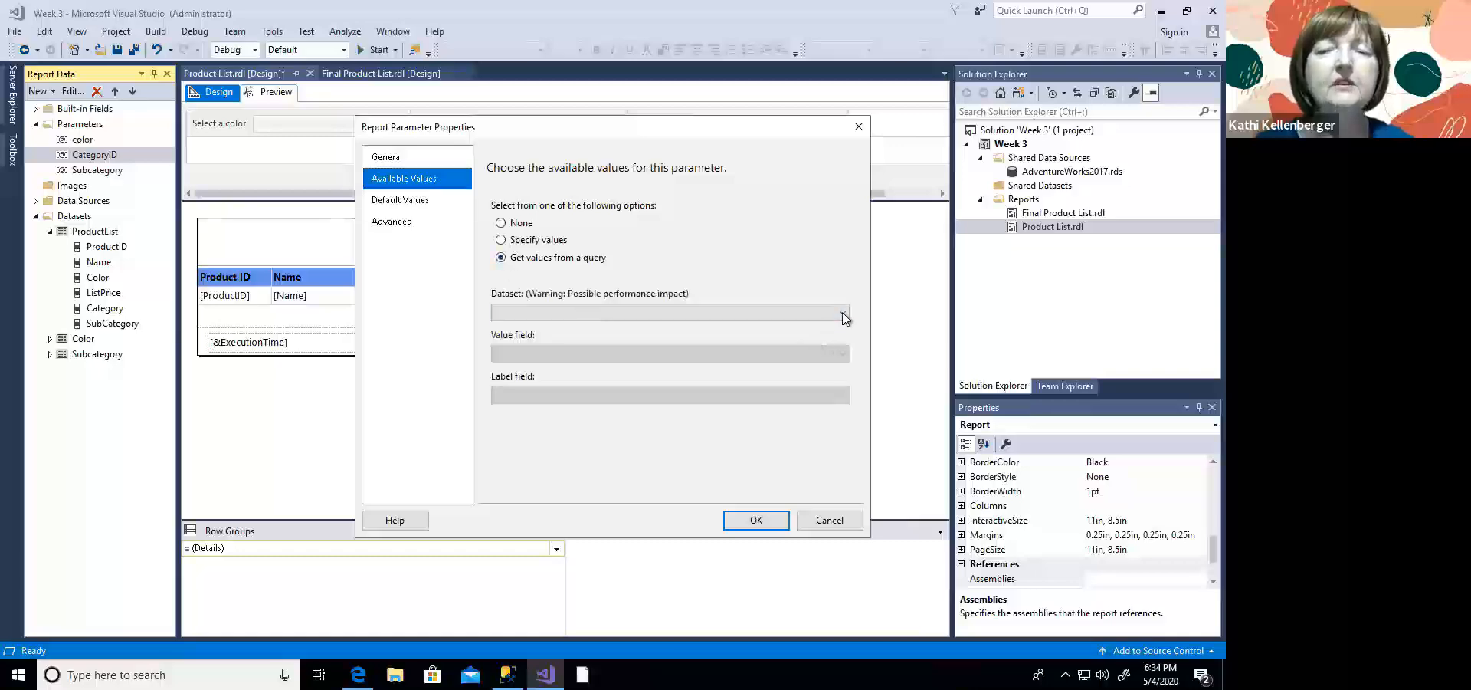
{"action": "left_click", "coordinate": [843, 312]}
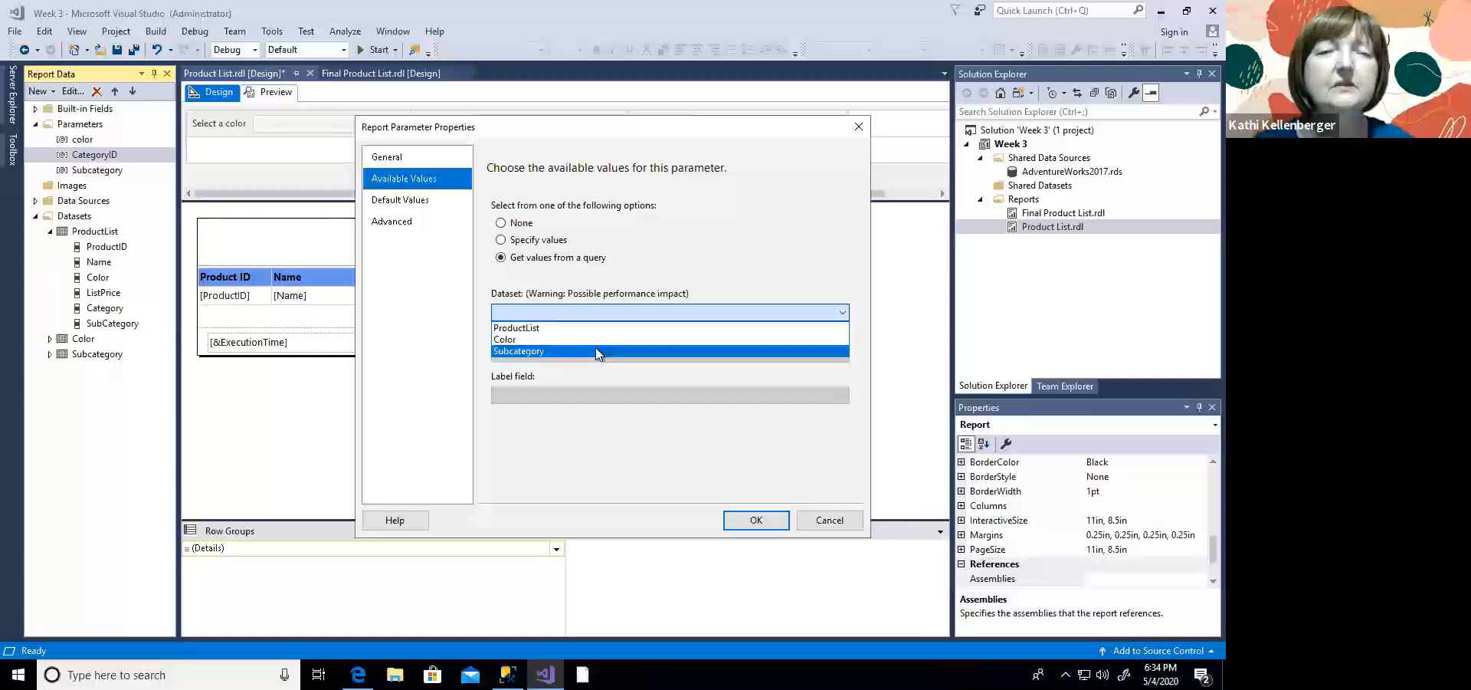
{"action": "left_click", "coordinate": [686, 243]}
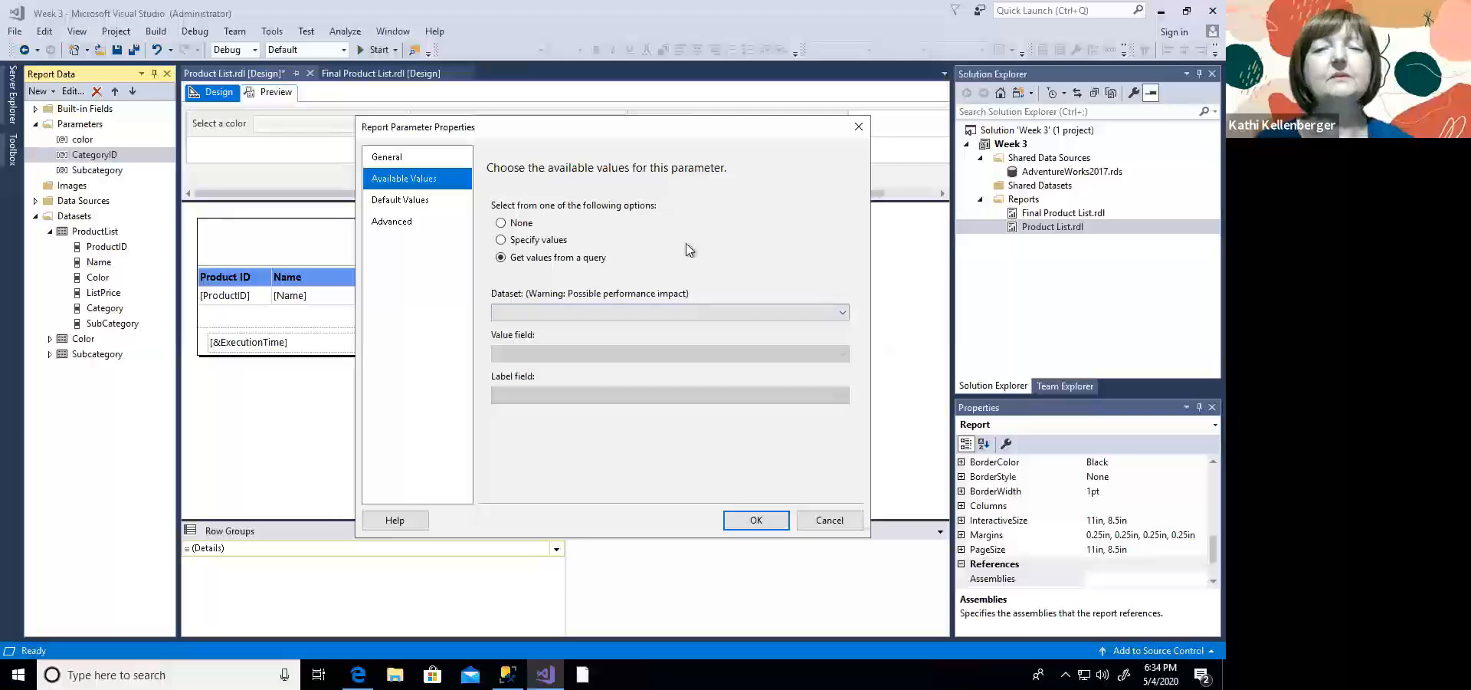
{"action": "left_click", "coordinate": [830, 520]}
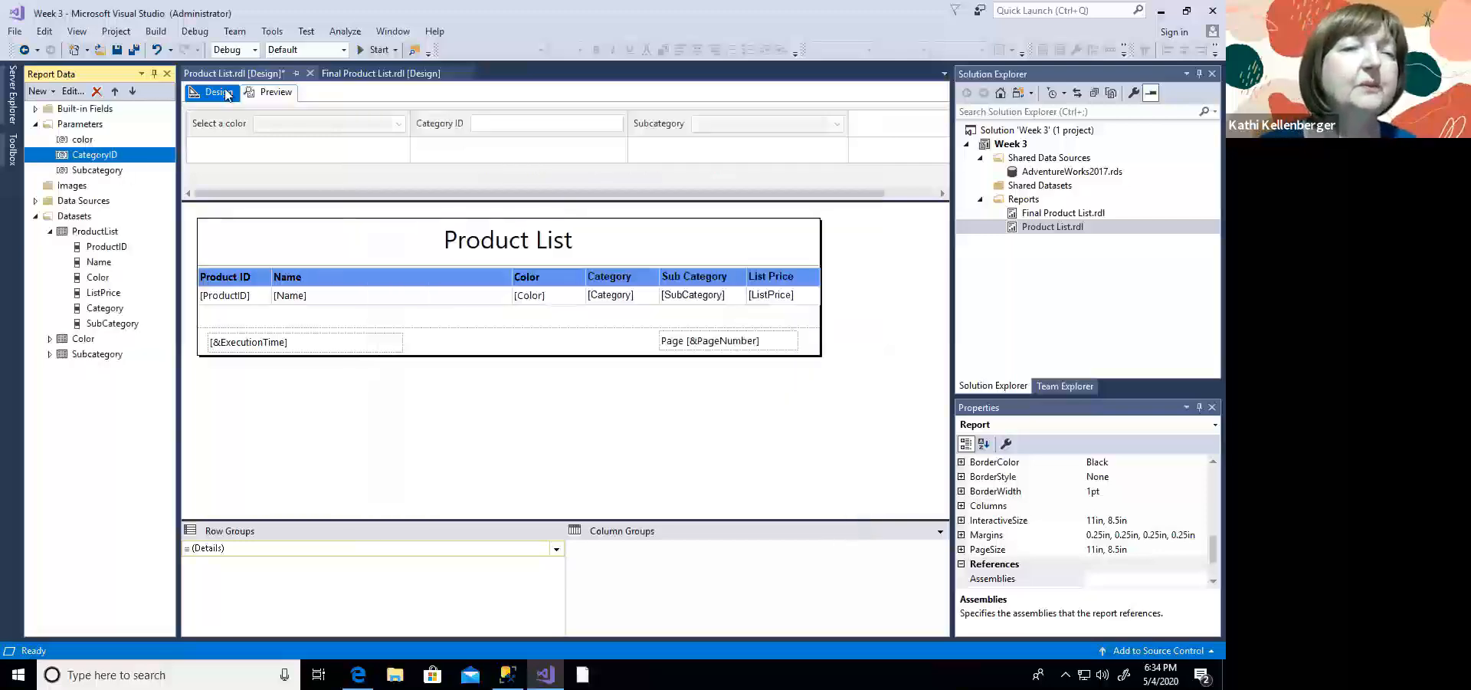
Step: Preview the report with color Silver, Category ID 1 and subcategory Mountain Bikes, and return to the report design
{"action": "left_click", "coordinate": [272, 92]}
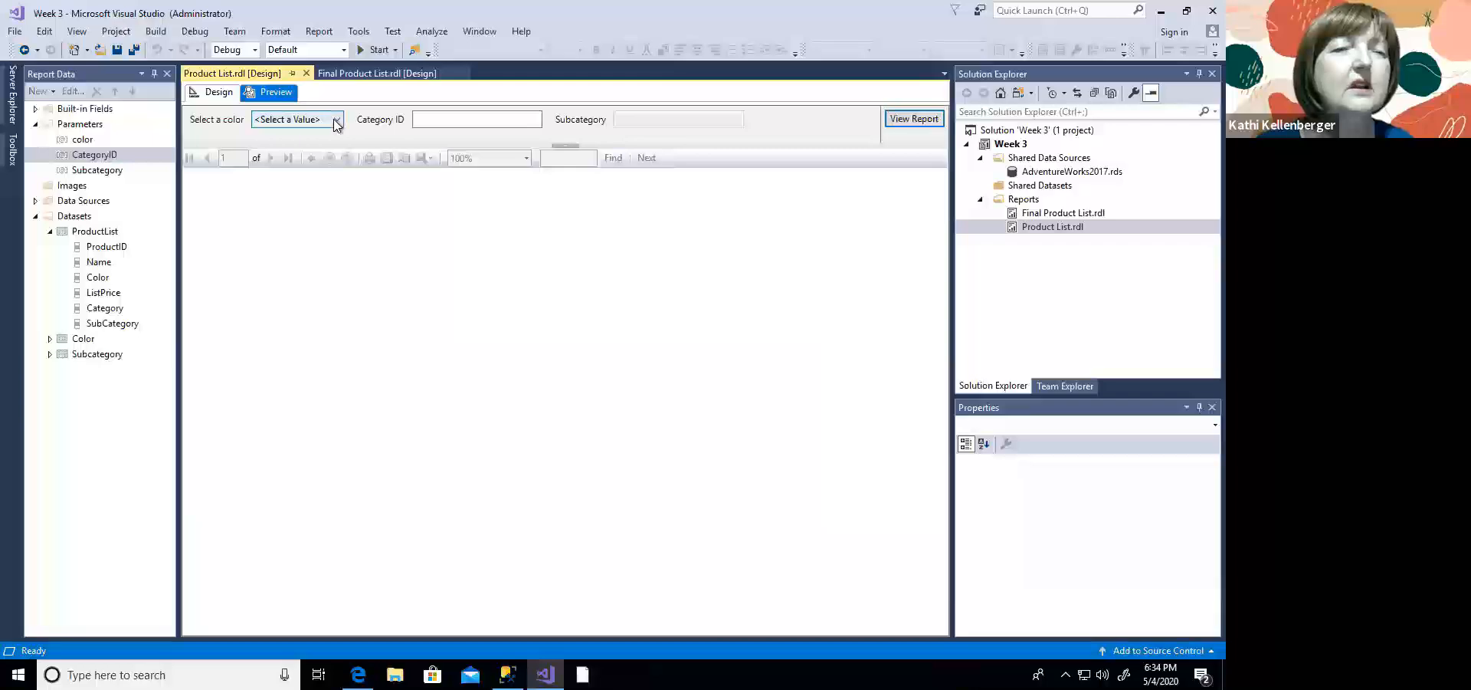
{"action": "left_click", "coordinate": [334, 119]}
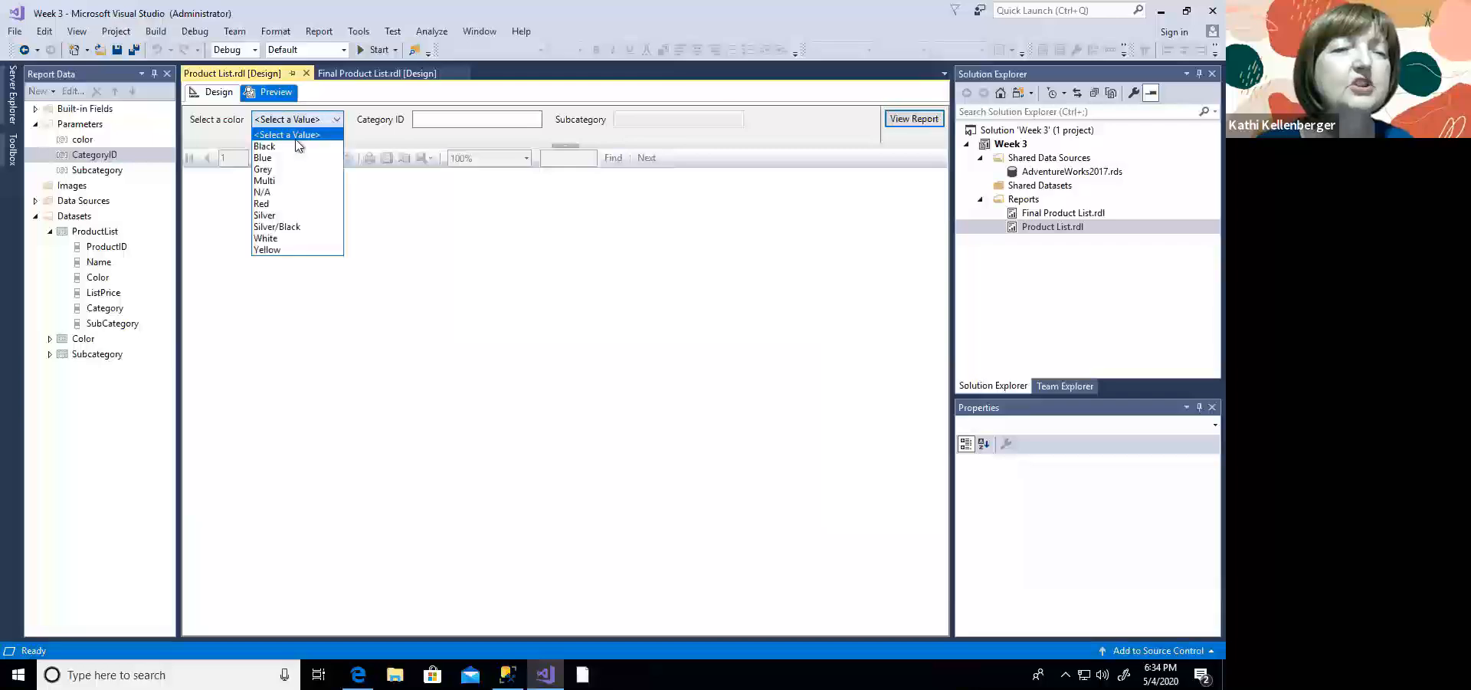
{"action": "left_click", "coordinate": [296, 215]}
{"action": "left_click", "coordinate": [430, 120]}
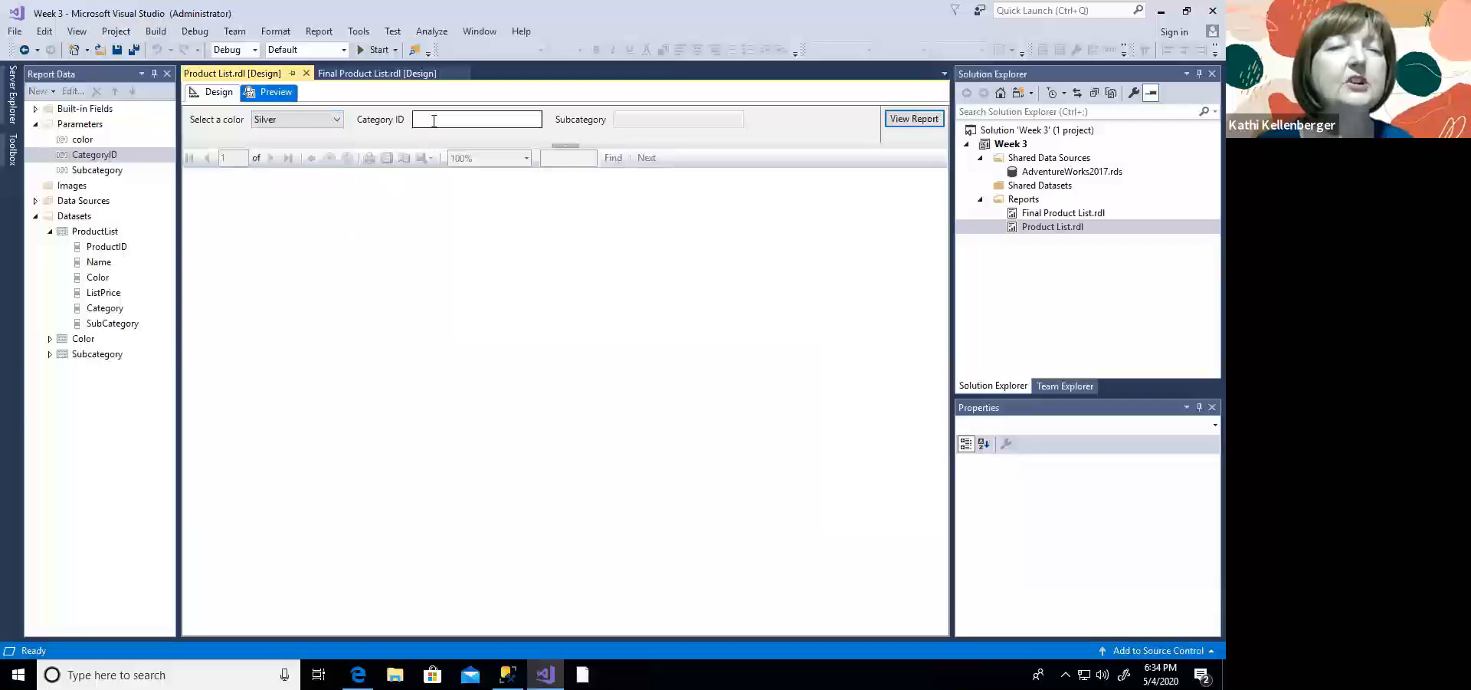
{"action": "type", "text": "1"}
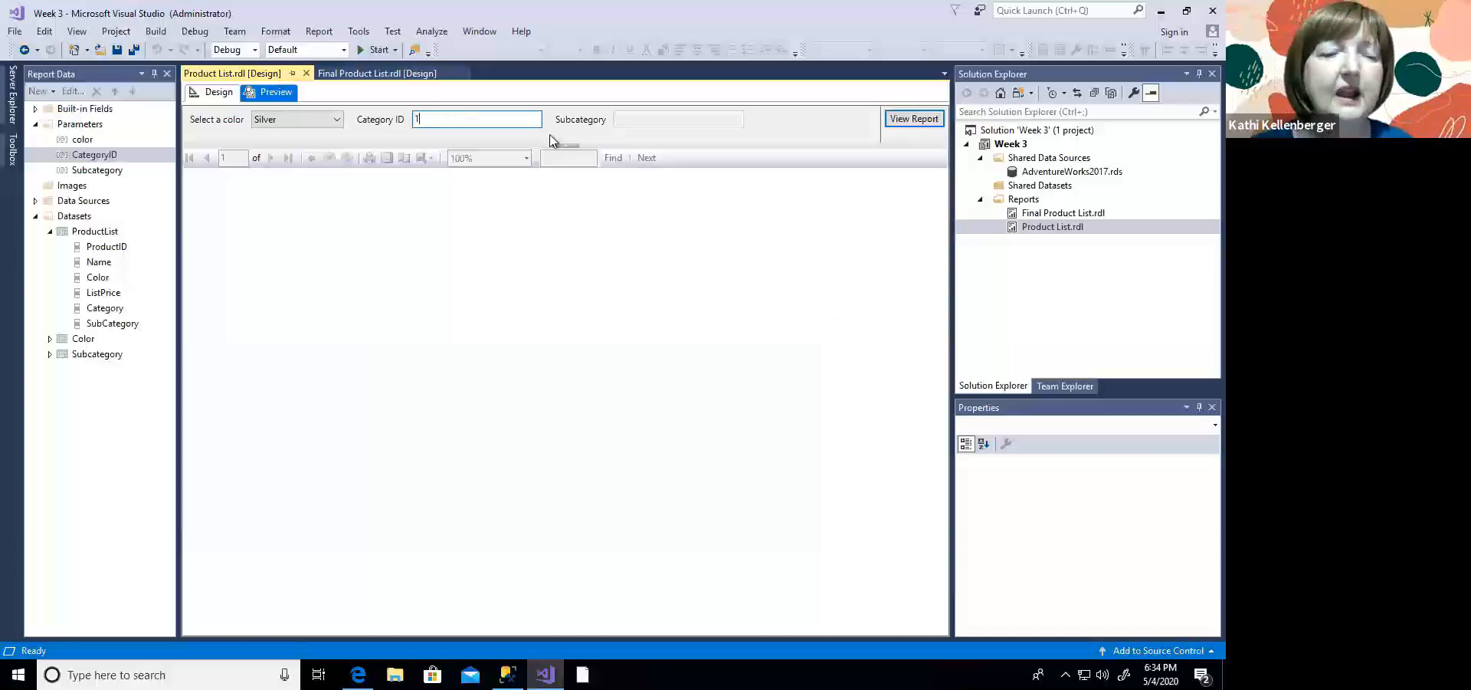
{"action": "left_click", "coordinate": [629, 128]}
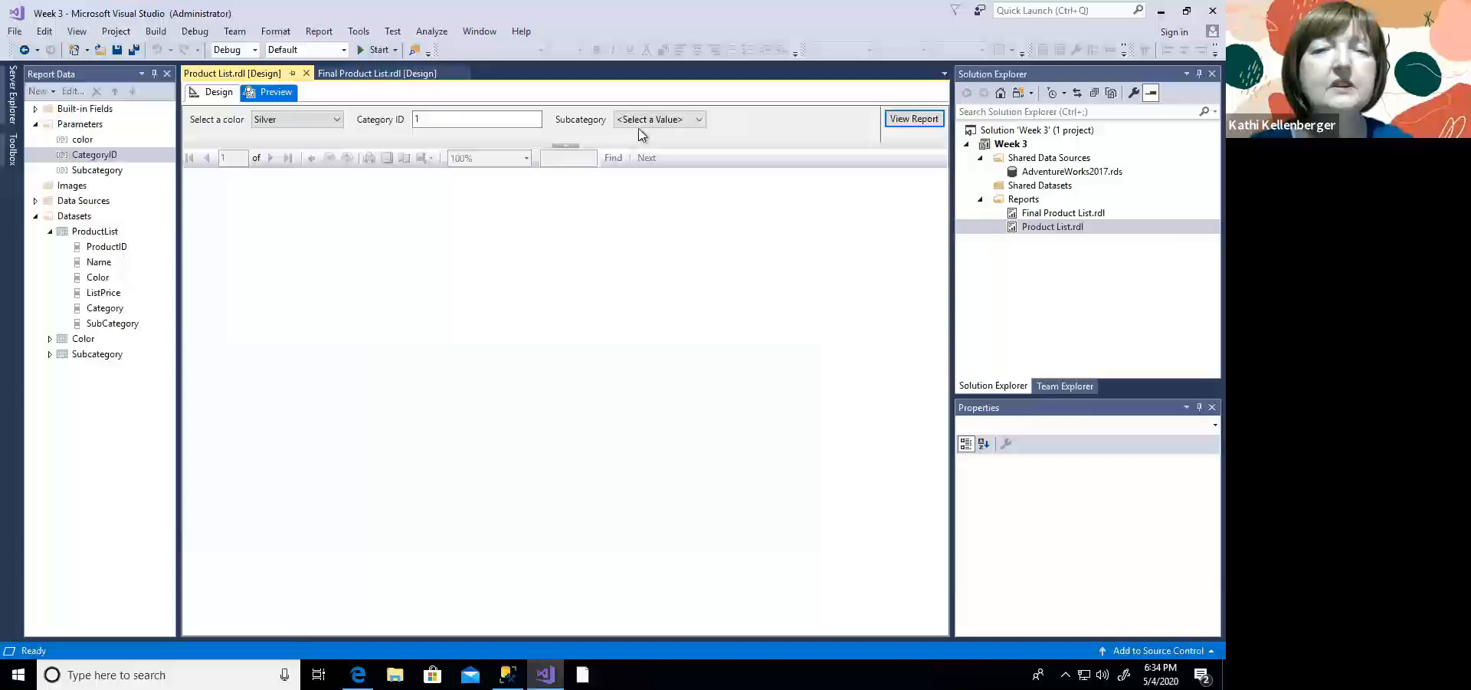
{"action": "left_click", "coordinate": [699, 120]}
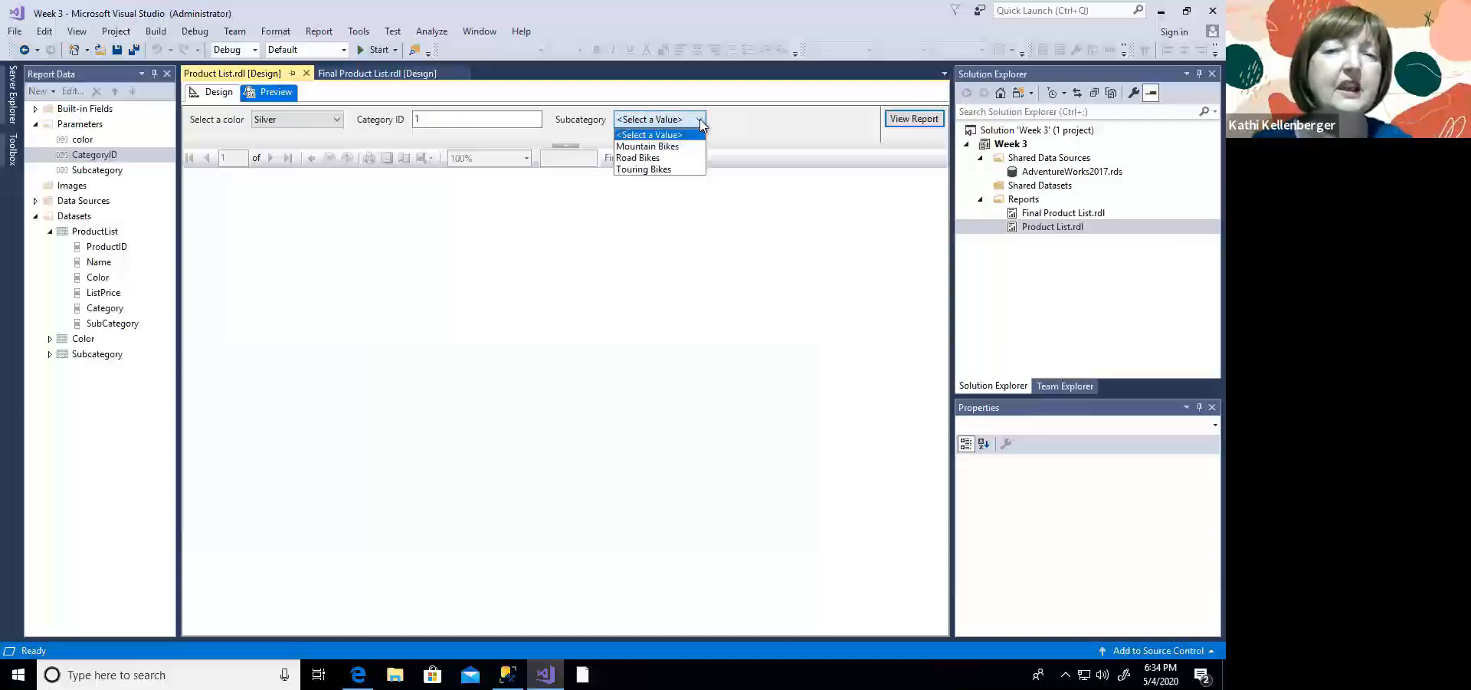
{"action": "left_click", "coordinate": [659, 146]}
{"action": "left_click", "coordinate": [908, 119]}
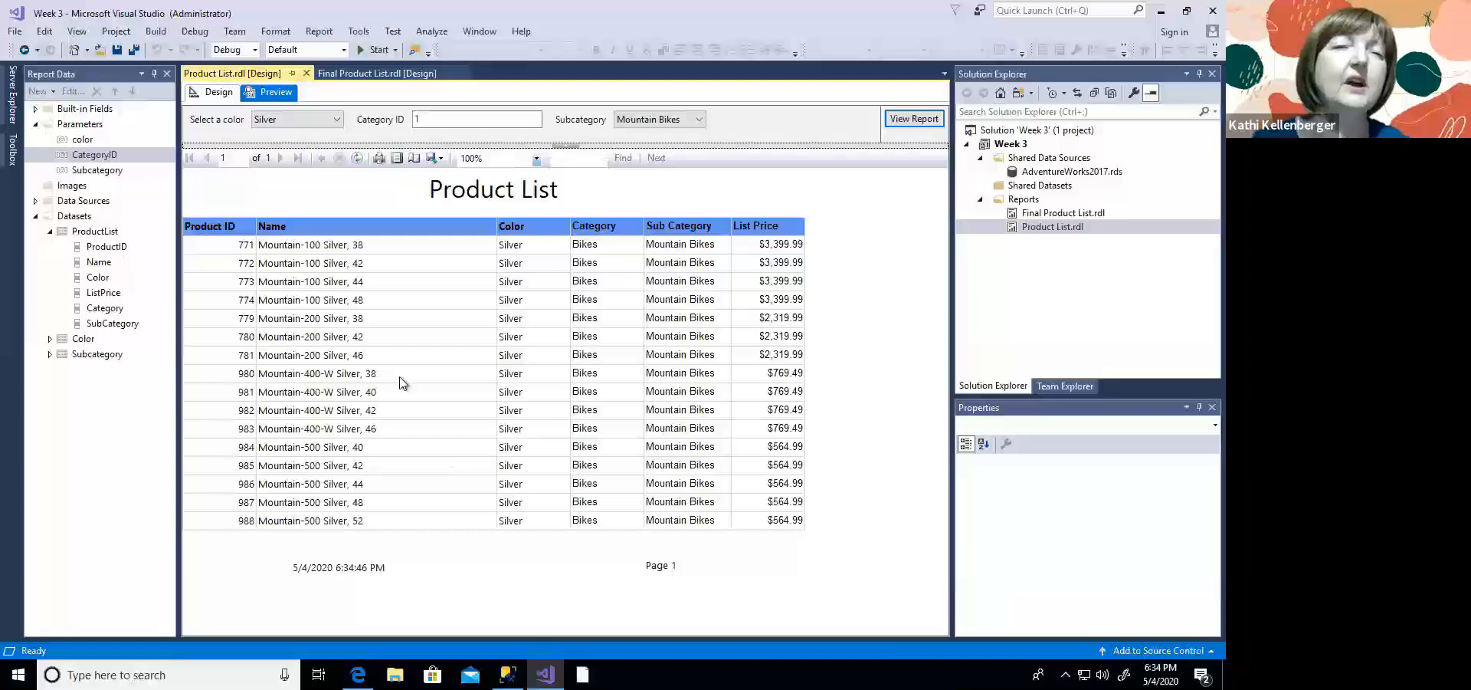
{"action": "left_click", "coordinate": [205, 93]}
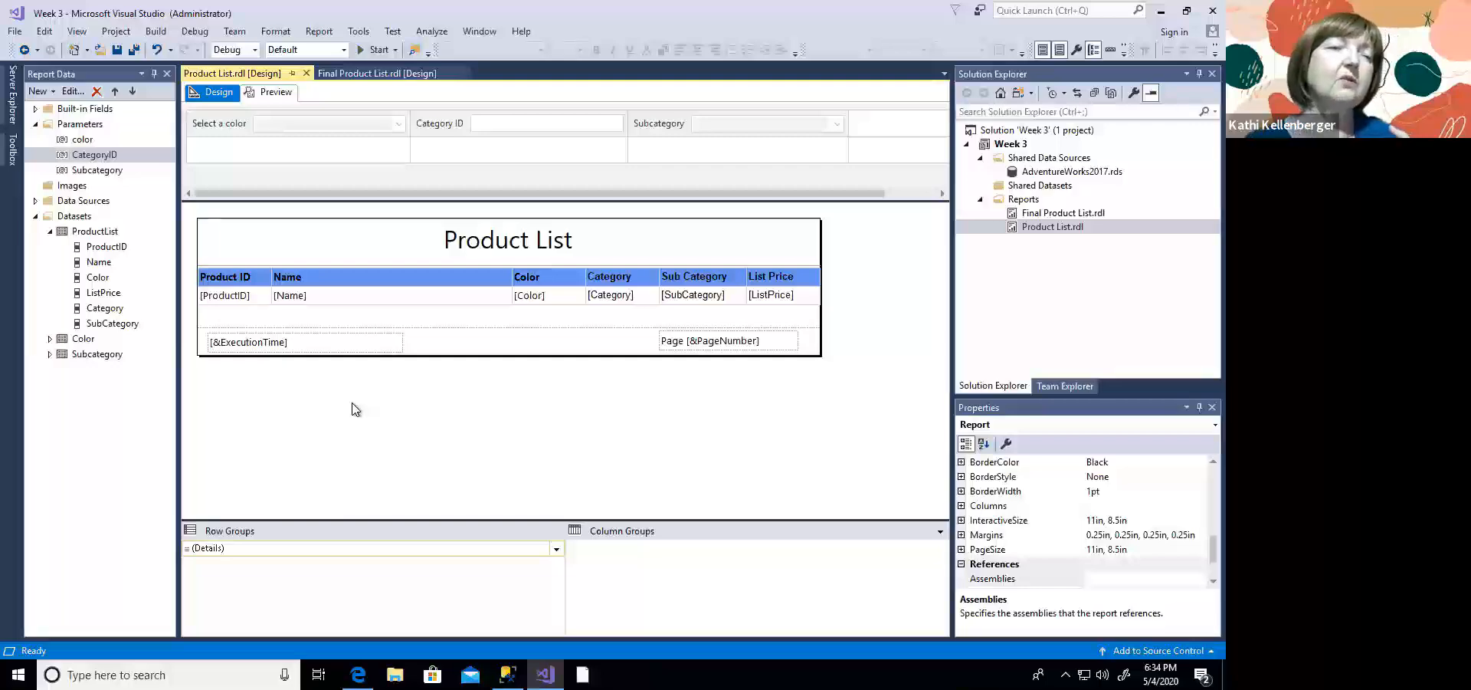
Step: In SQL Server Management Studio, write a new query below the existing one selecting all columns from production.ProductCategory
{"action": "left_click", "coordinate": [496, 671]}
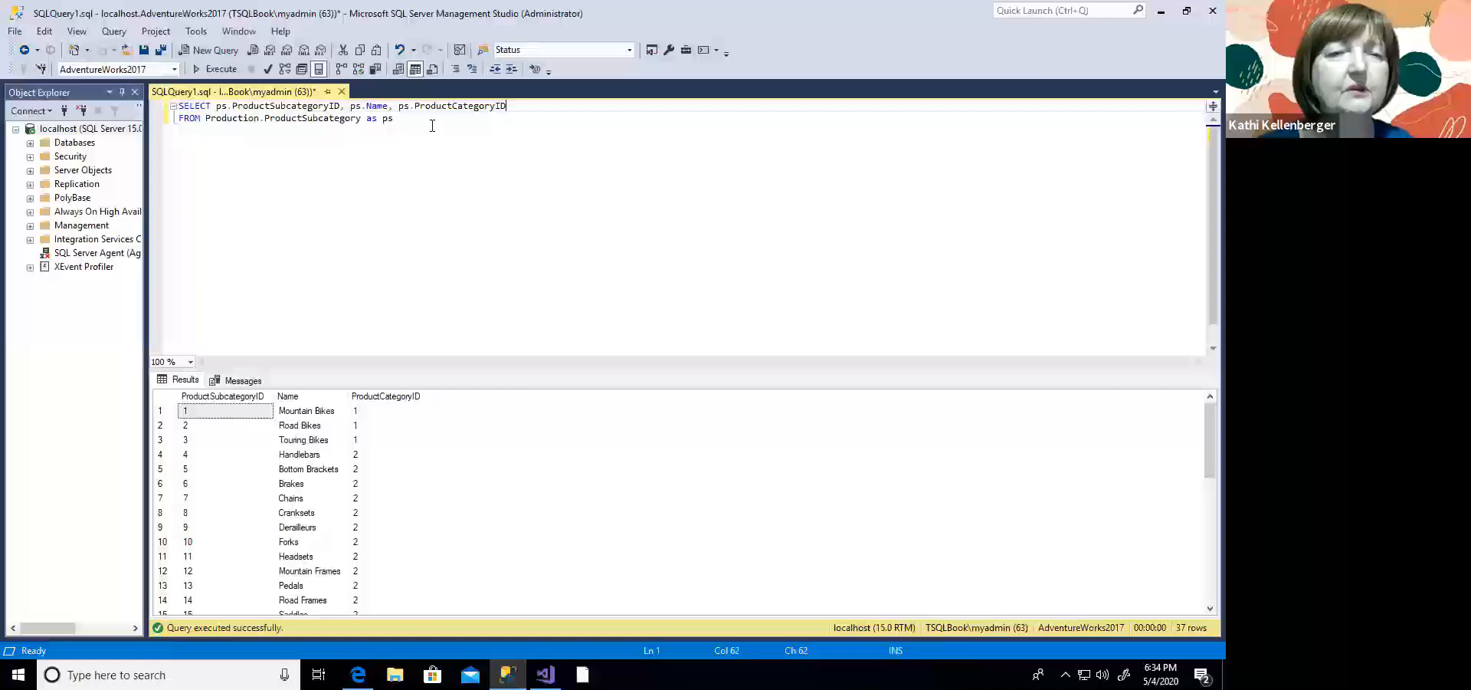
{"action": "left_click", "coordinate": [432, 126]}
{"action": "key", "text": "Return"}
{"action": "key", "text": "Return"}
{"action": "key", "text": "Return"}
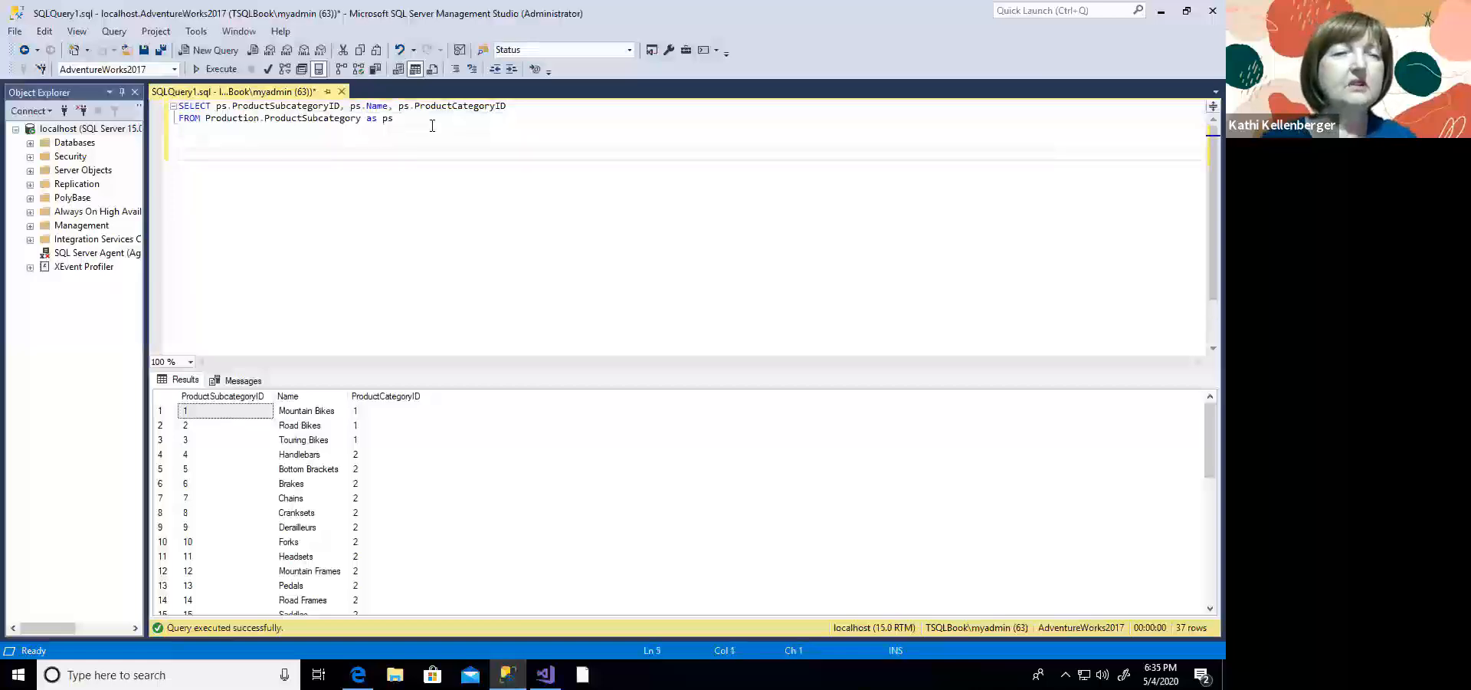
{"action": "type", "text": "SELECT "}
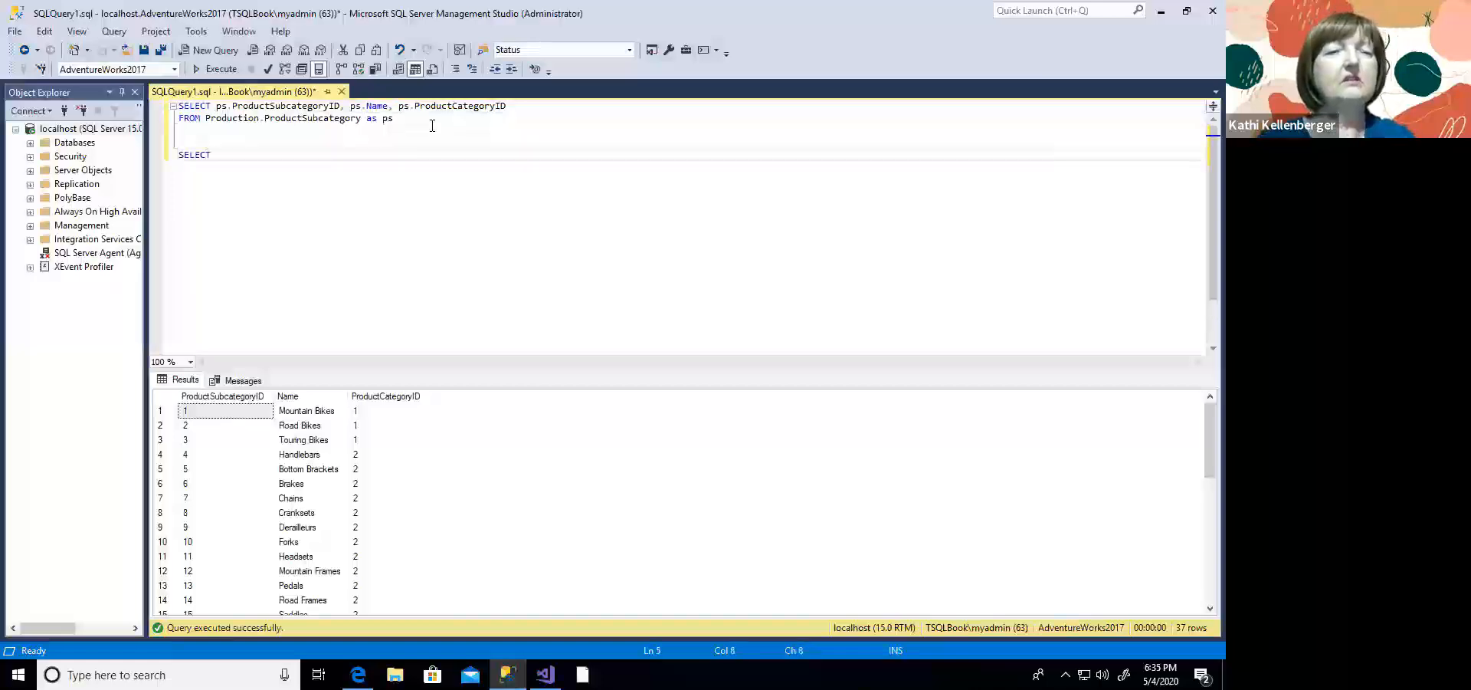
{"action": "type", "text": "8"}
{"action": "key", "text": "Return"}
{"action": "key", "text": "BackSpace"}
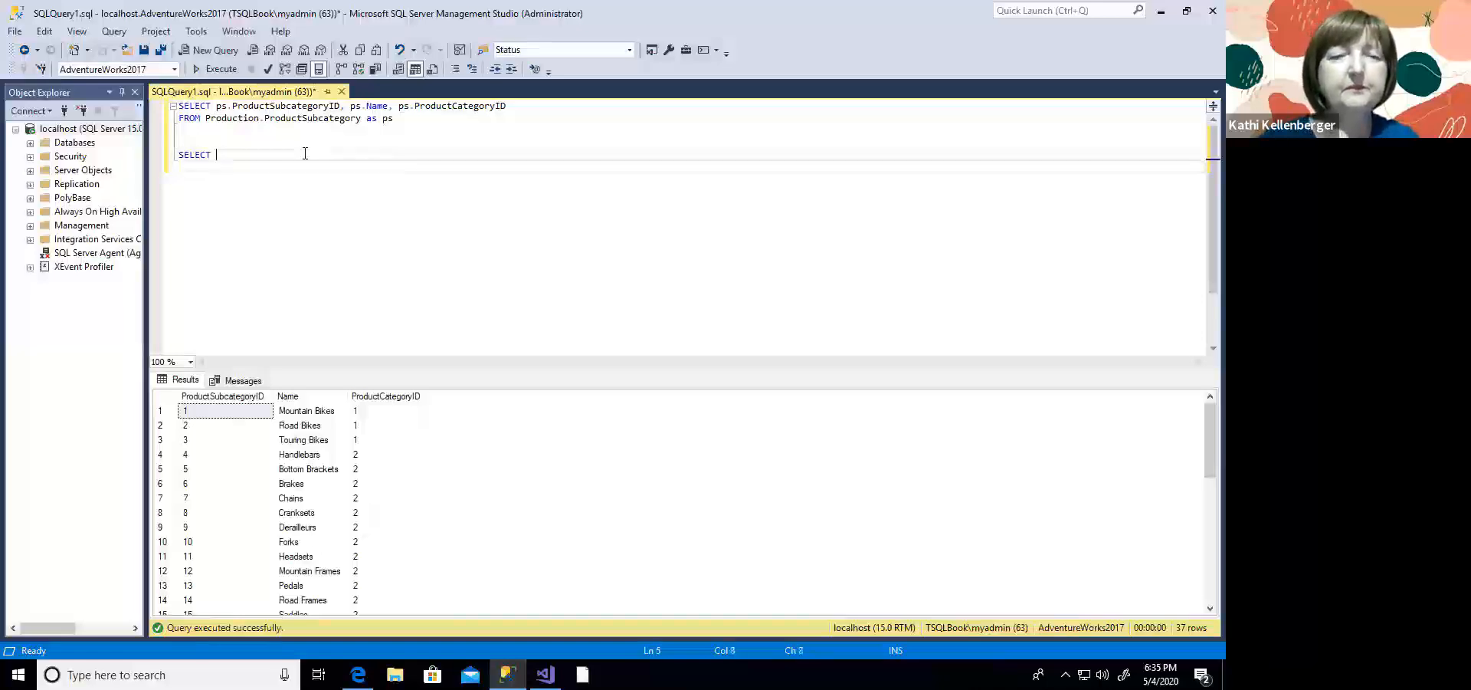
{"action": "type", "text": "*"}
{"action": "key", "text": "Return"}
{"action": "type", "text": "FROM produ"}
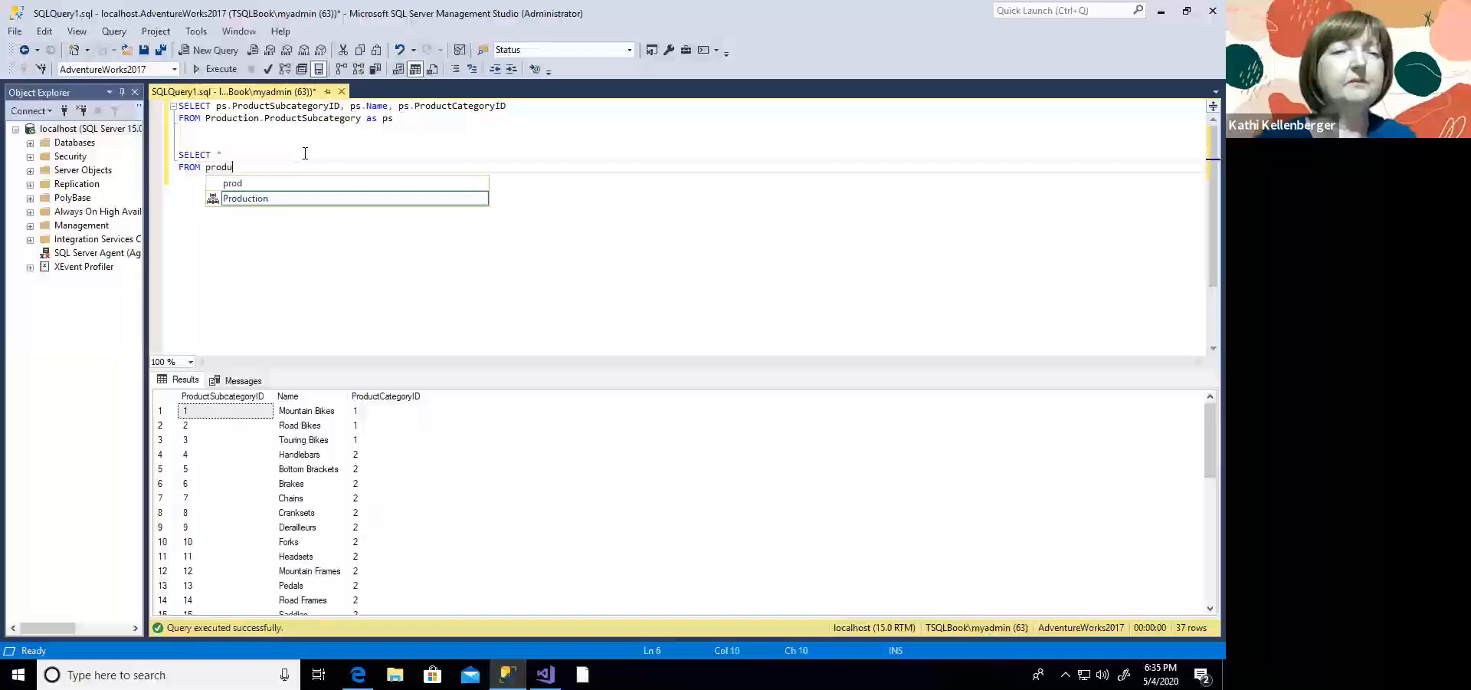
{"action": "type", "text": "ction.Pr"}
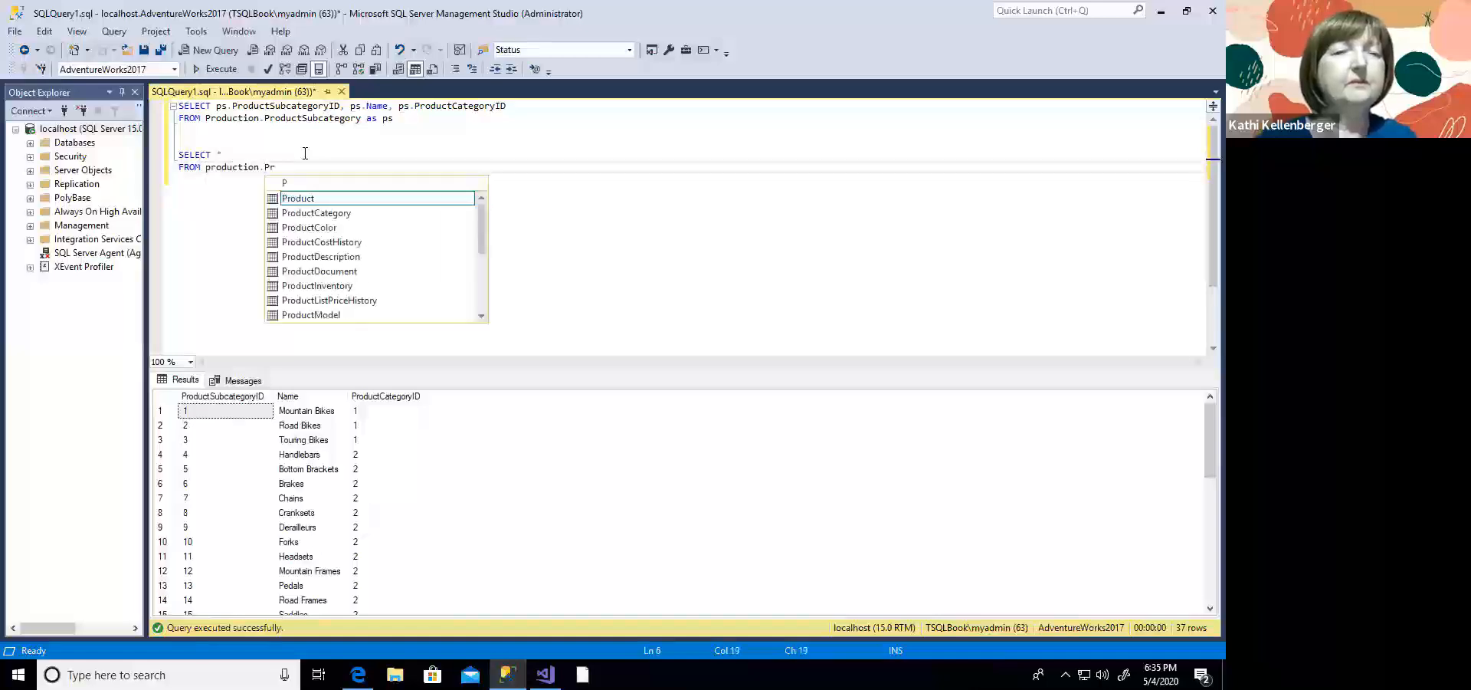
{"action": "type", "text": "o"}
{"action": "key", "text": "Down"}
{"action": "key", "text": "Tab"}
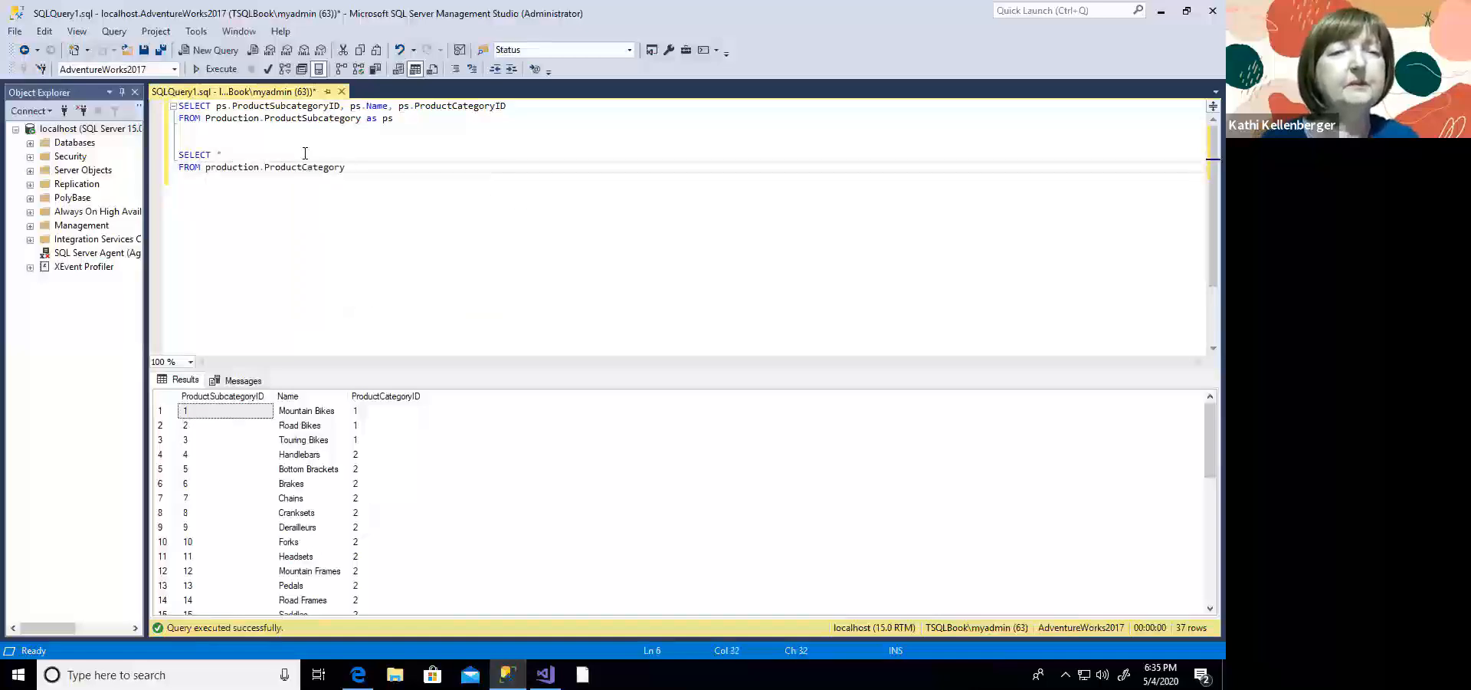
Step: Replace the asterisk in the ProductCategory query with the columns ProductCategoryID and Name
{"action": "left_click", "coordinate": [254, 154]}
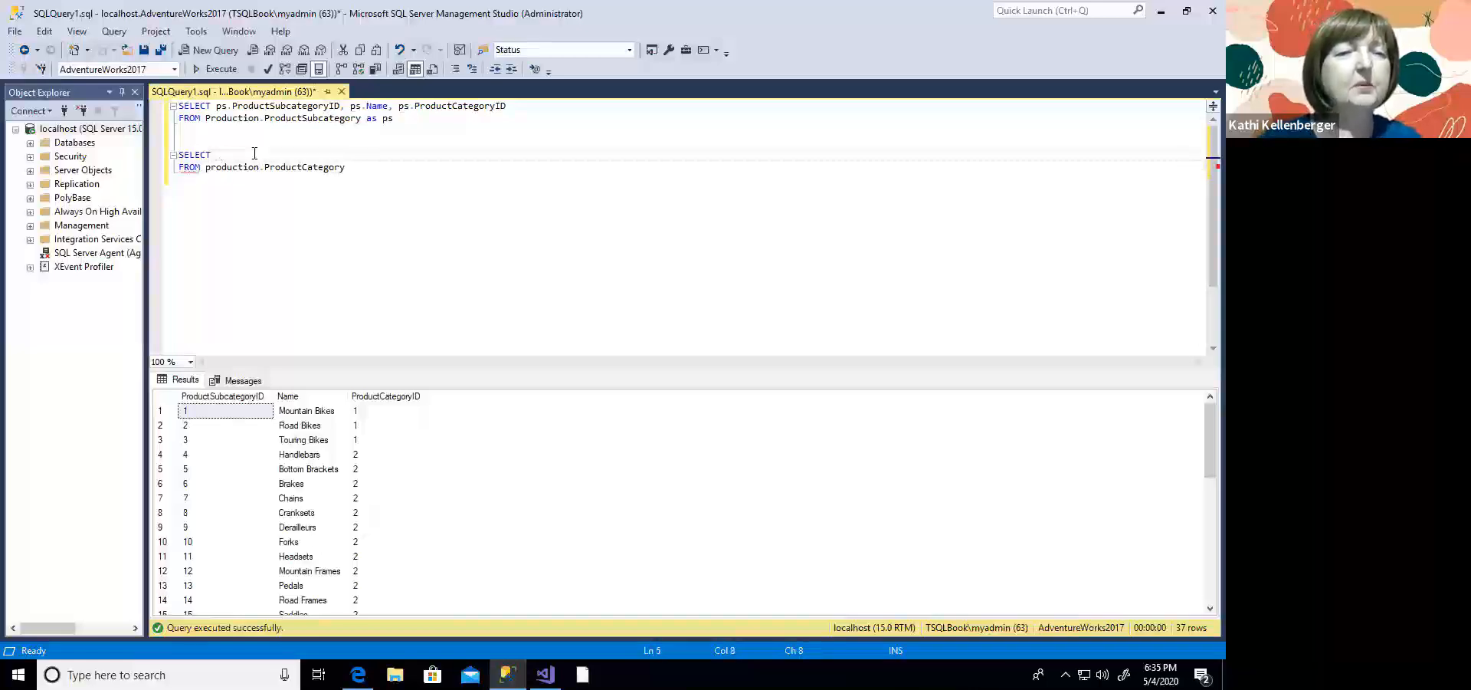
{"action": "type", "text": "Product"}
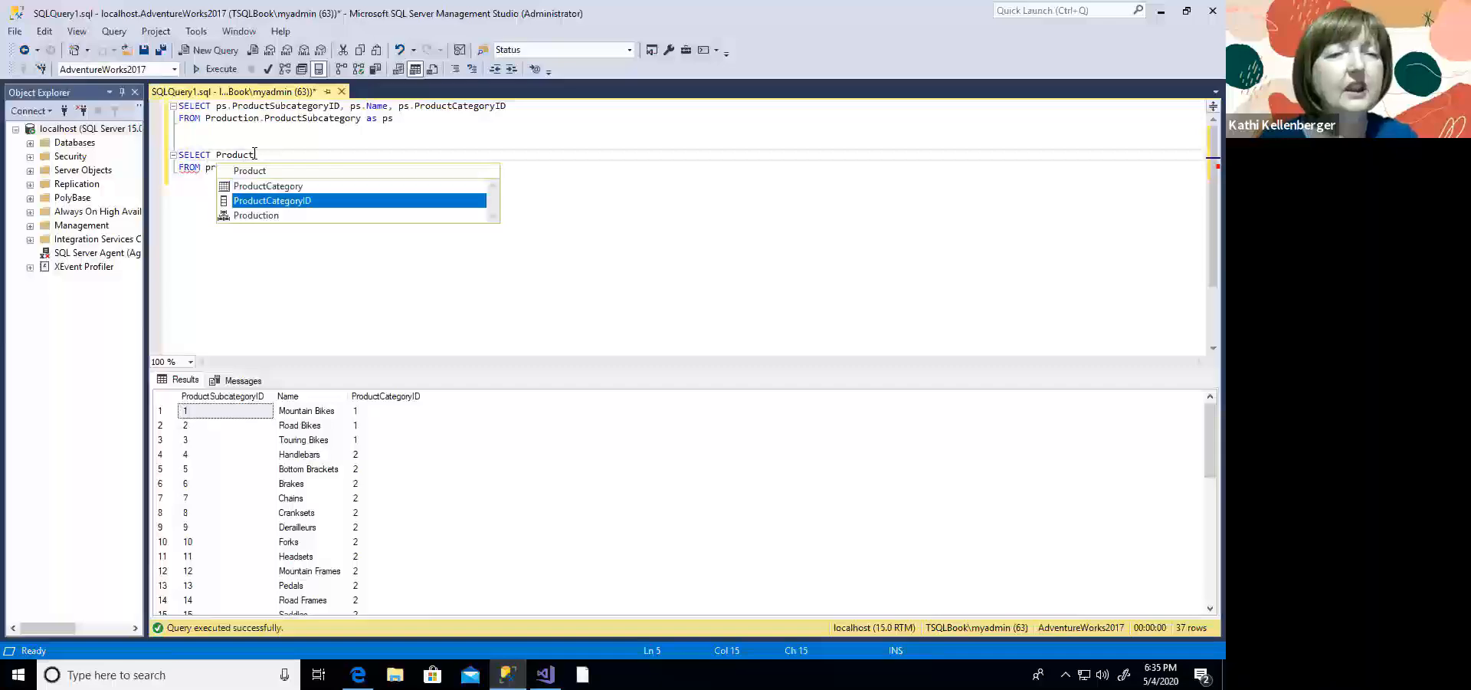
{"action": "key", "text": "Tab"}
{"action": "type", "text": ", Name"}
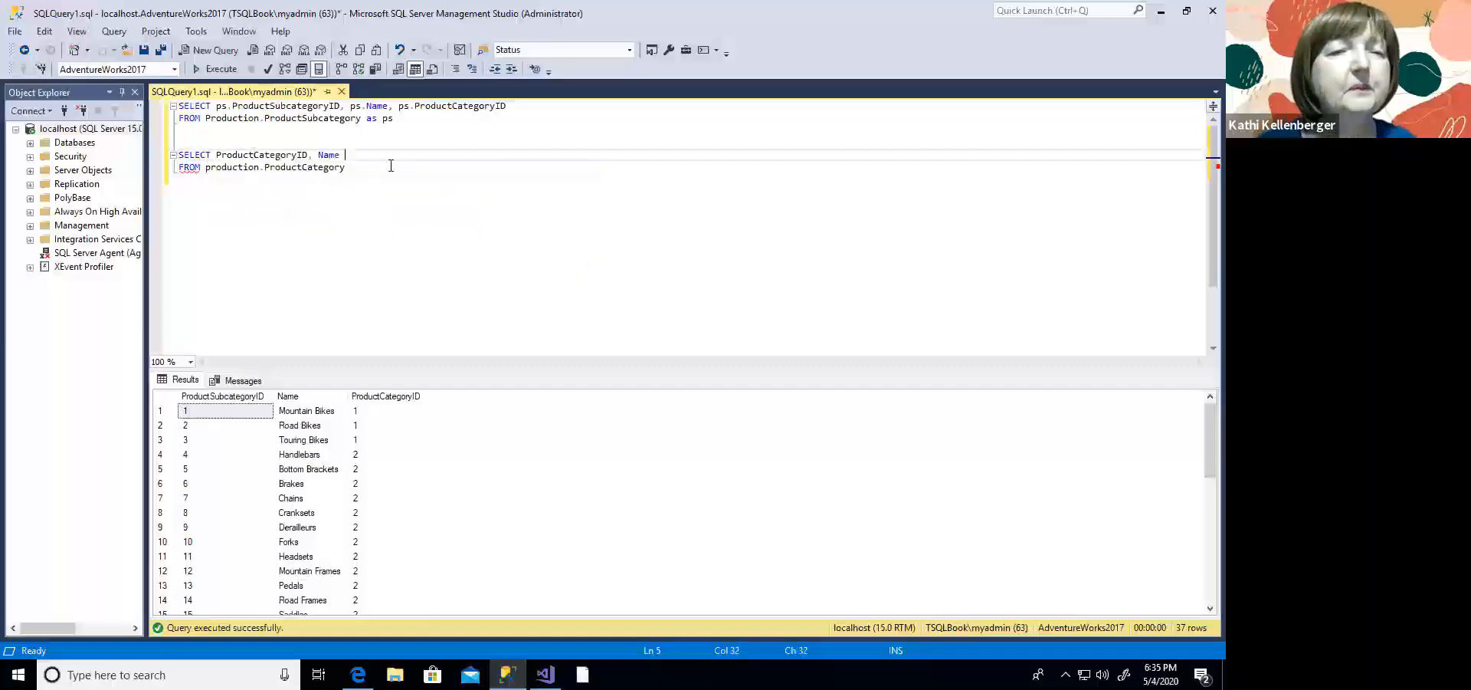
Step: Run the ProductCategory query on its own and copy its text
{"action": "left_click_drag", "start_coordinate": [391, 166], "coordinate": [182, 155]}
{"action": "left_click", "coordinate": [216, 69]}
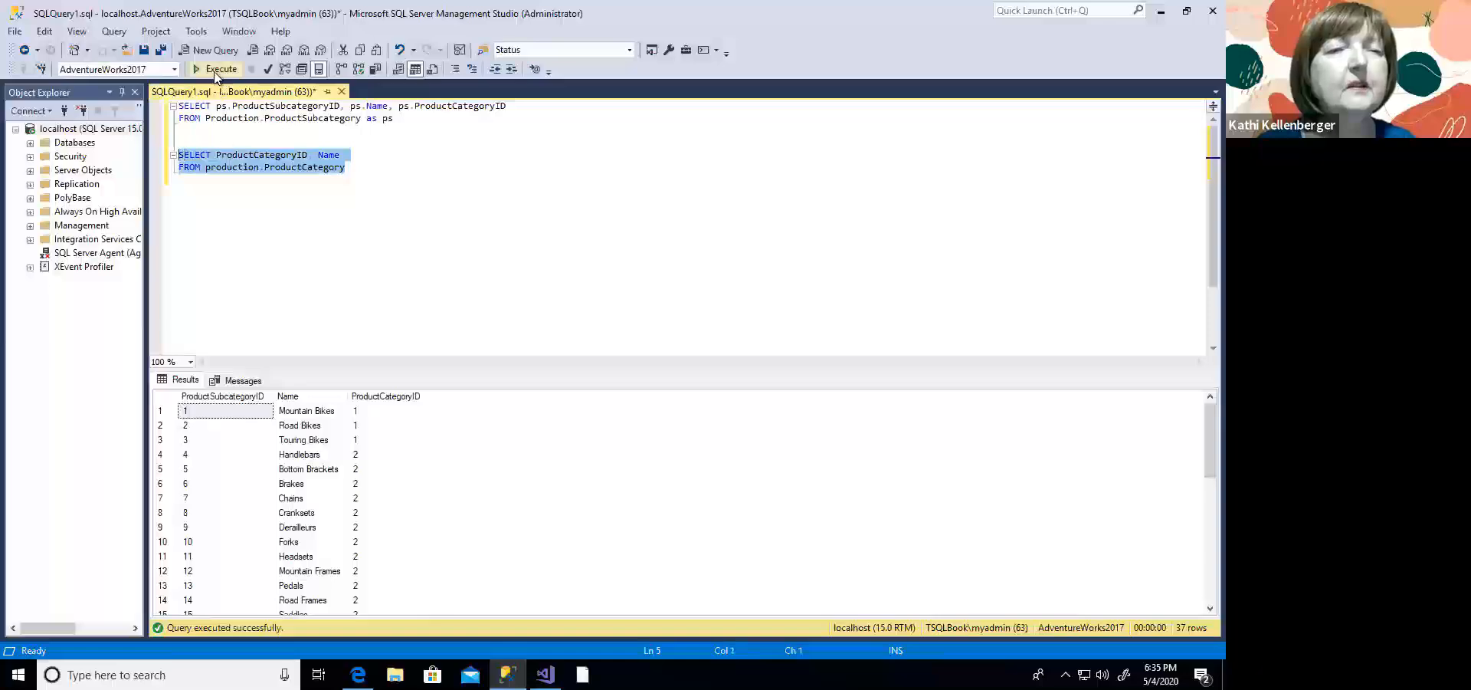
{"action": "right_click", "coordinate": [252, 165]}
{"action": "left_click", "coordinate": [273, 191]}
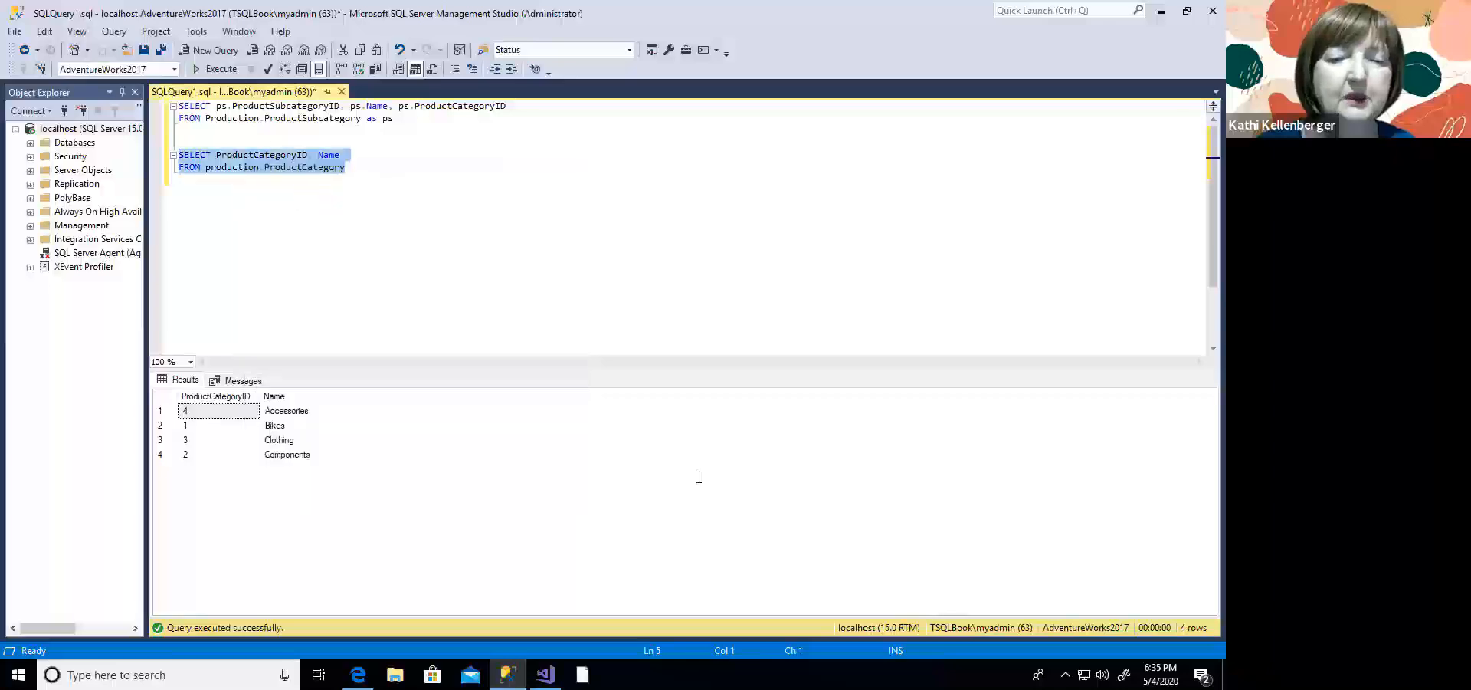
Step: In Visual Studio, add a dataset named Category to the report, embedded and based on the AdventureWorks2017 data source
{"action": "left_click", "coordinate": [540, 669]}
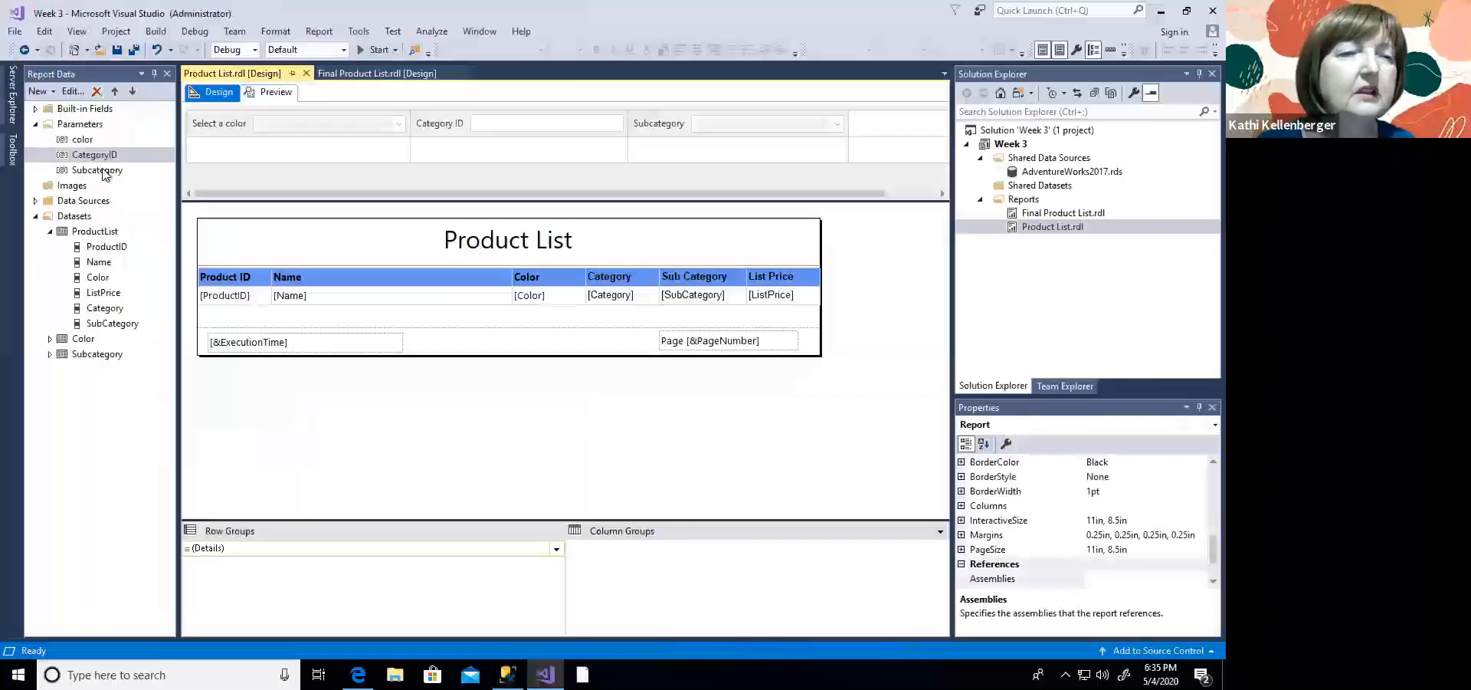
{"action": "left_click", "coordinate": [76, 217]}
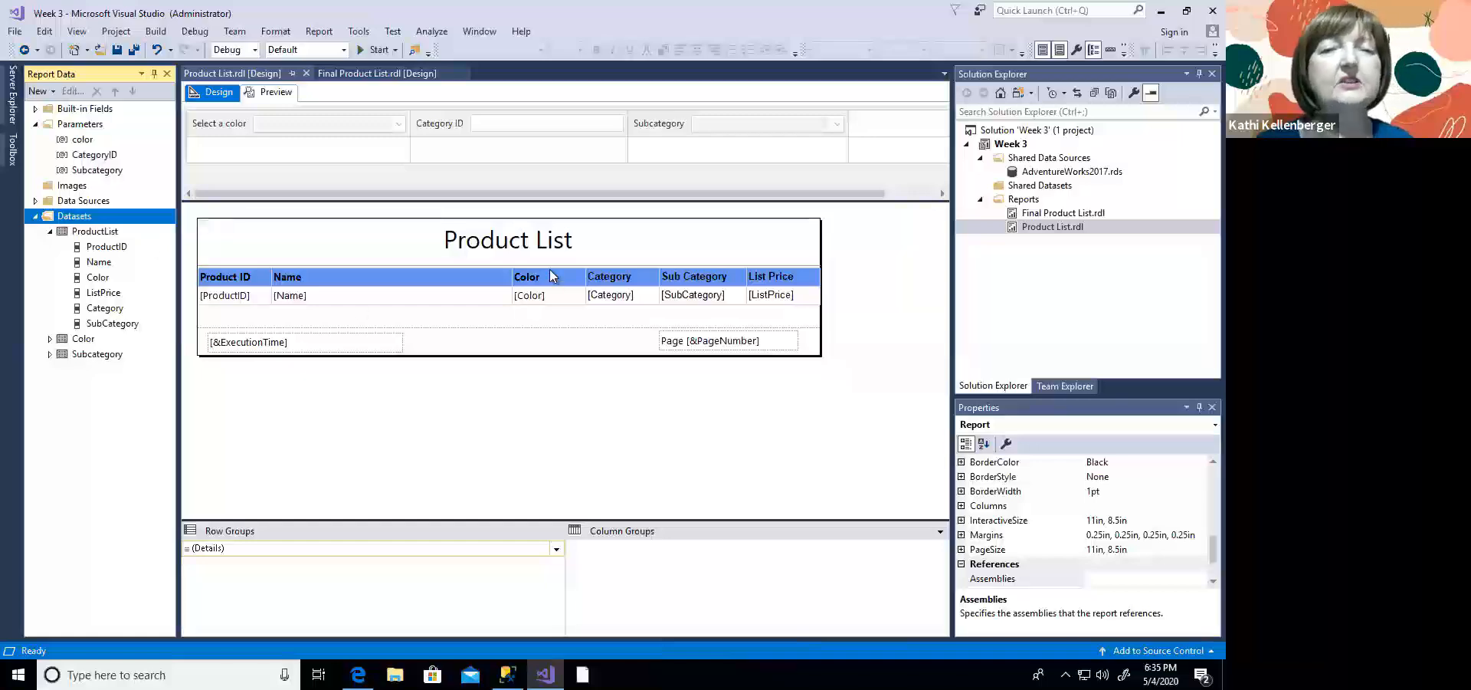
{"action": "left_click_drag", "start_coordinate": [513, 155], "coordinate": [455, 154]}
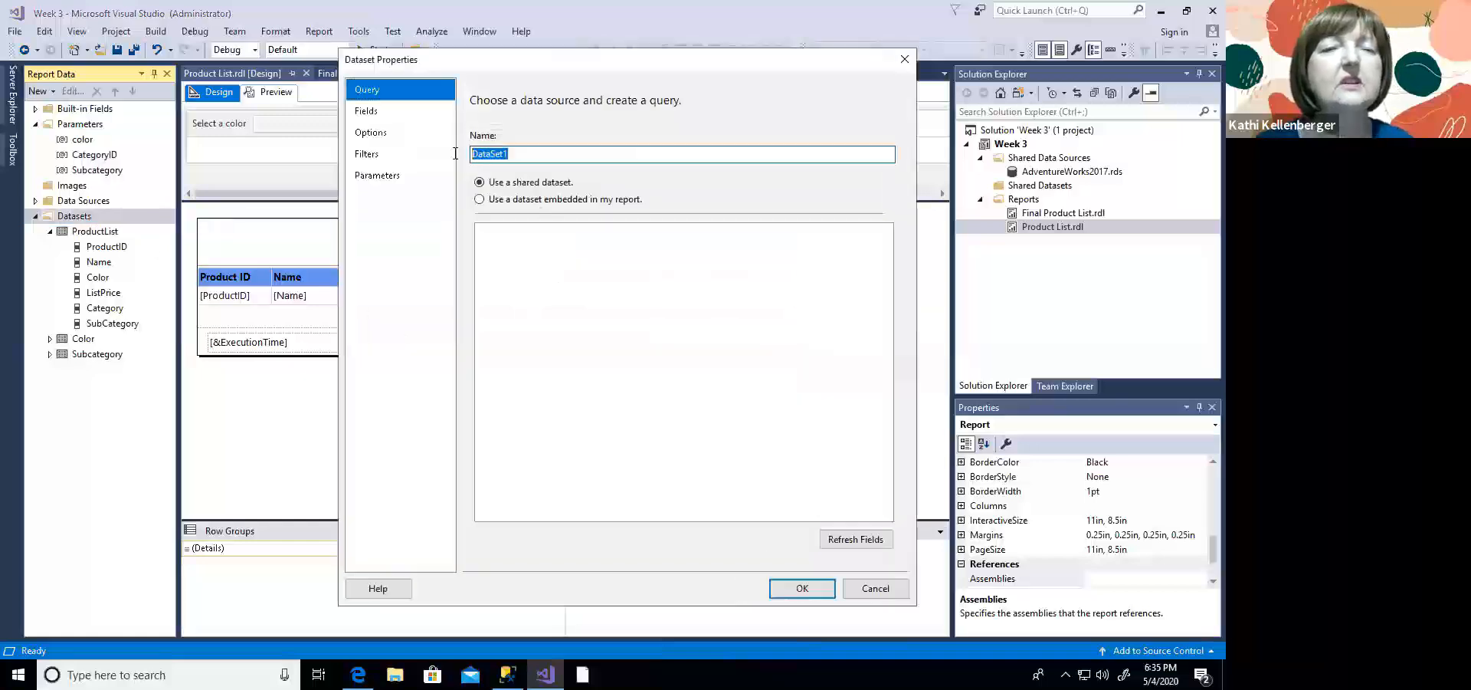
{"action": "type", "text": "Category"}
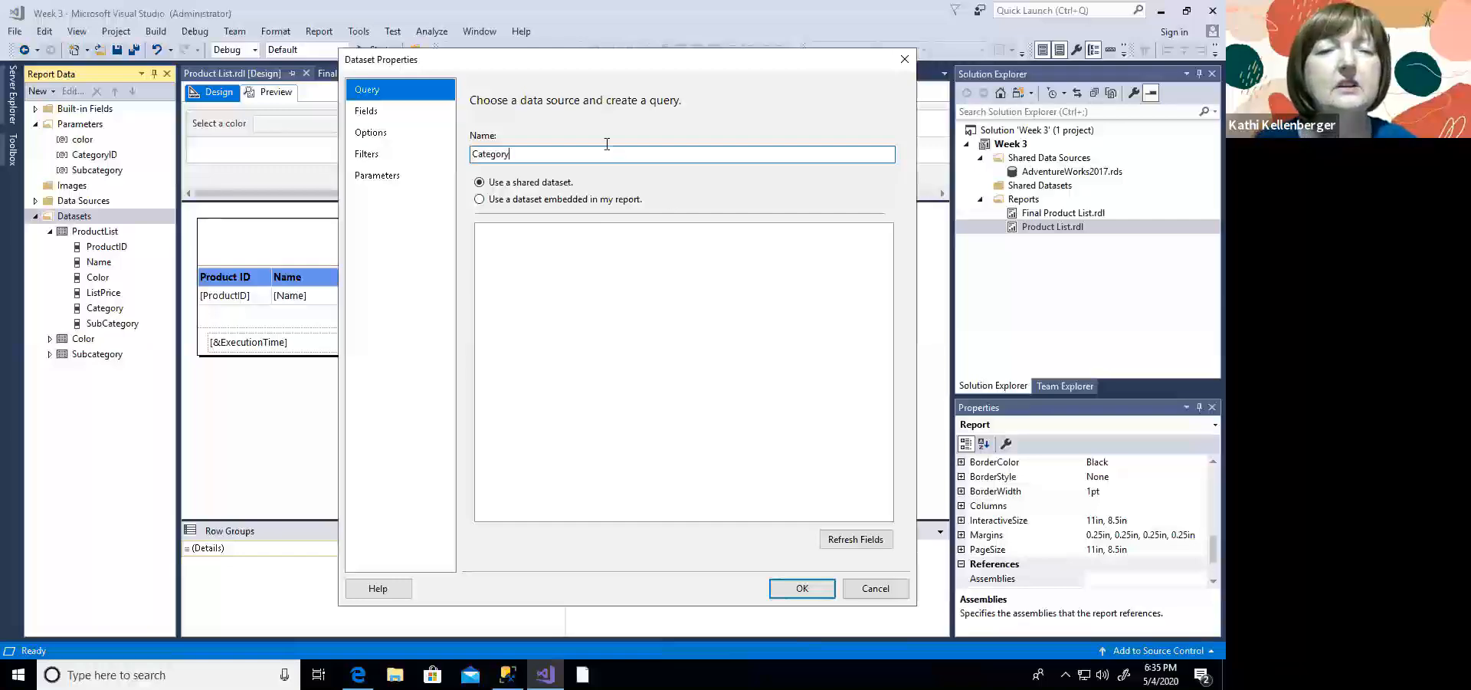
{"action": "left_click", "coordinate": [548, 201]}
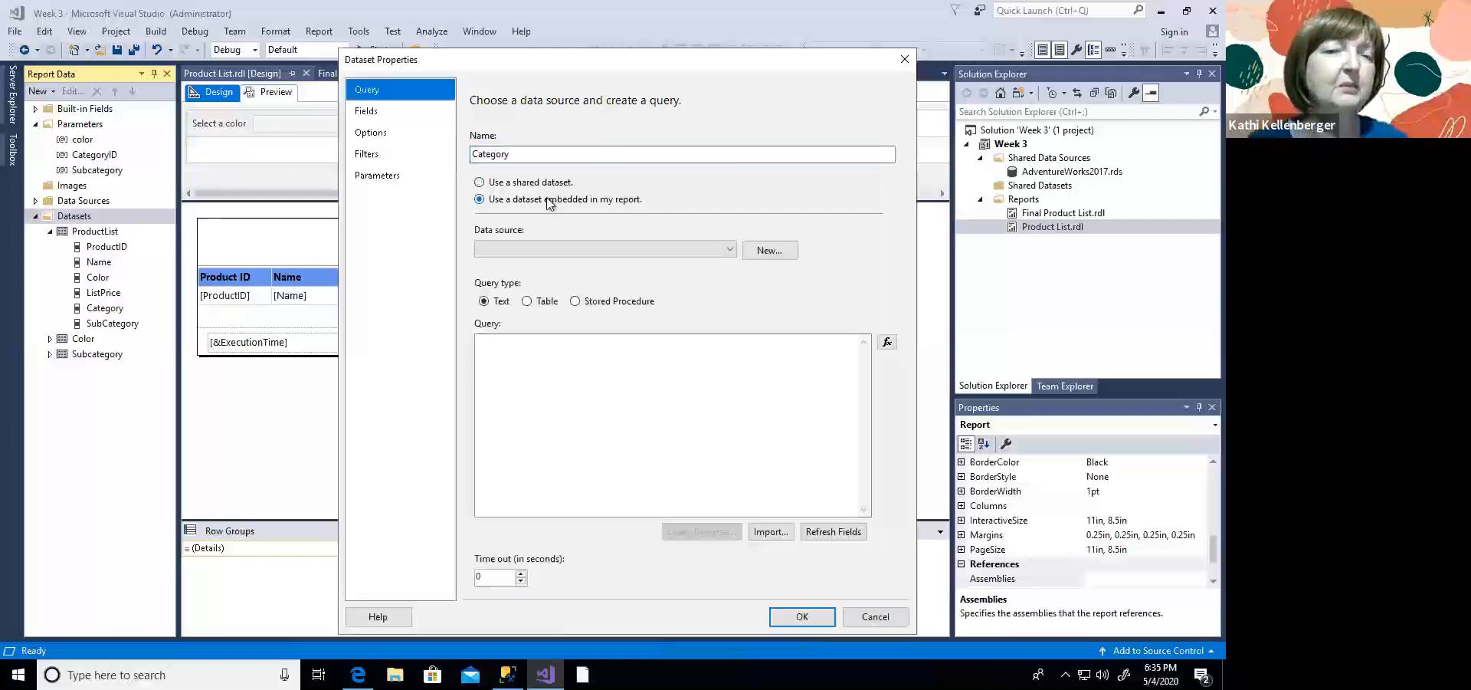
{"action": "left_click", "coordinate": [728, 248]}
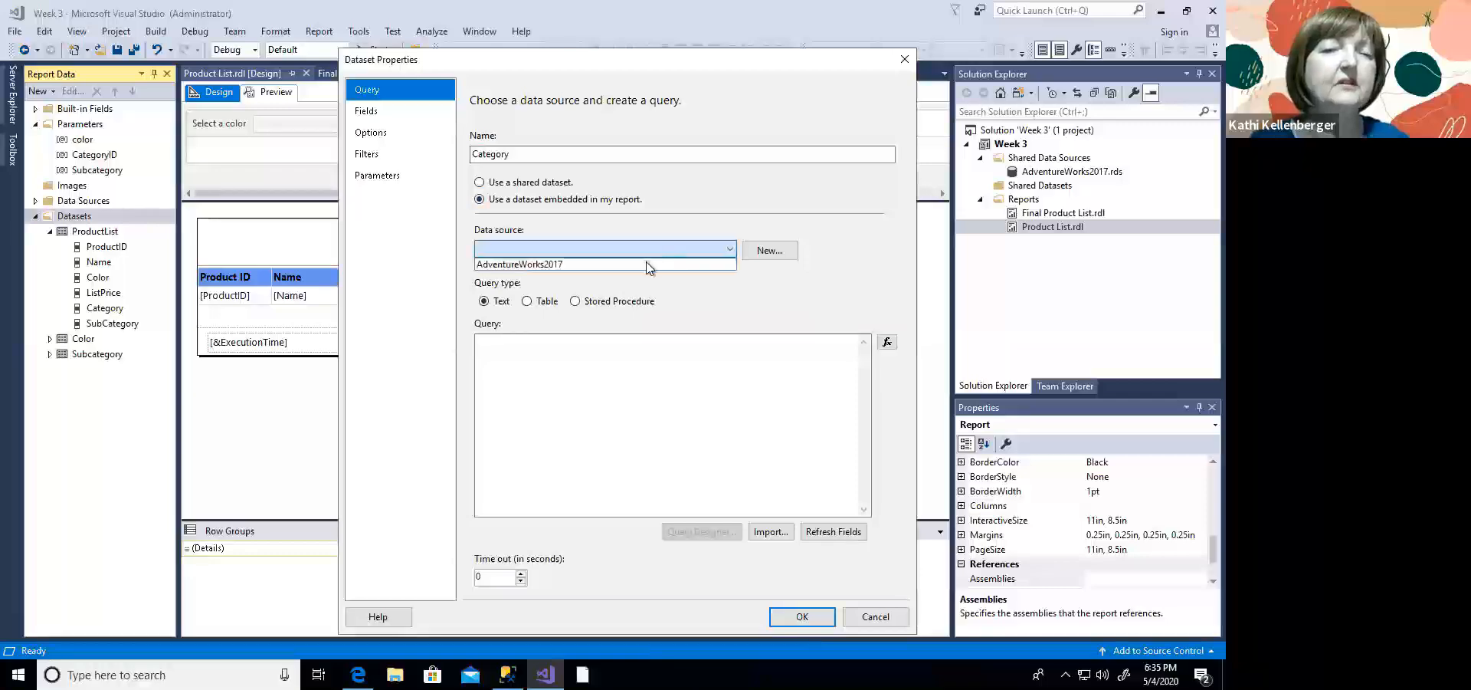
{"action": "left_click", "coordinate": [646, 264]}
Step: Paste the query SELECT ProductCategoryID, Name FROM production.ProductCategory into the Category dataset and save the dataset
{"action": "left_click", "coordinate": [589, 342]}
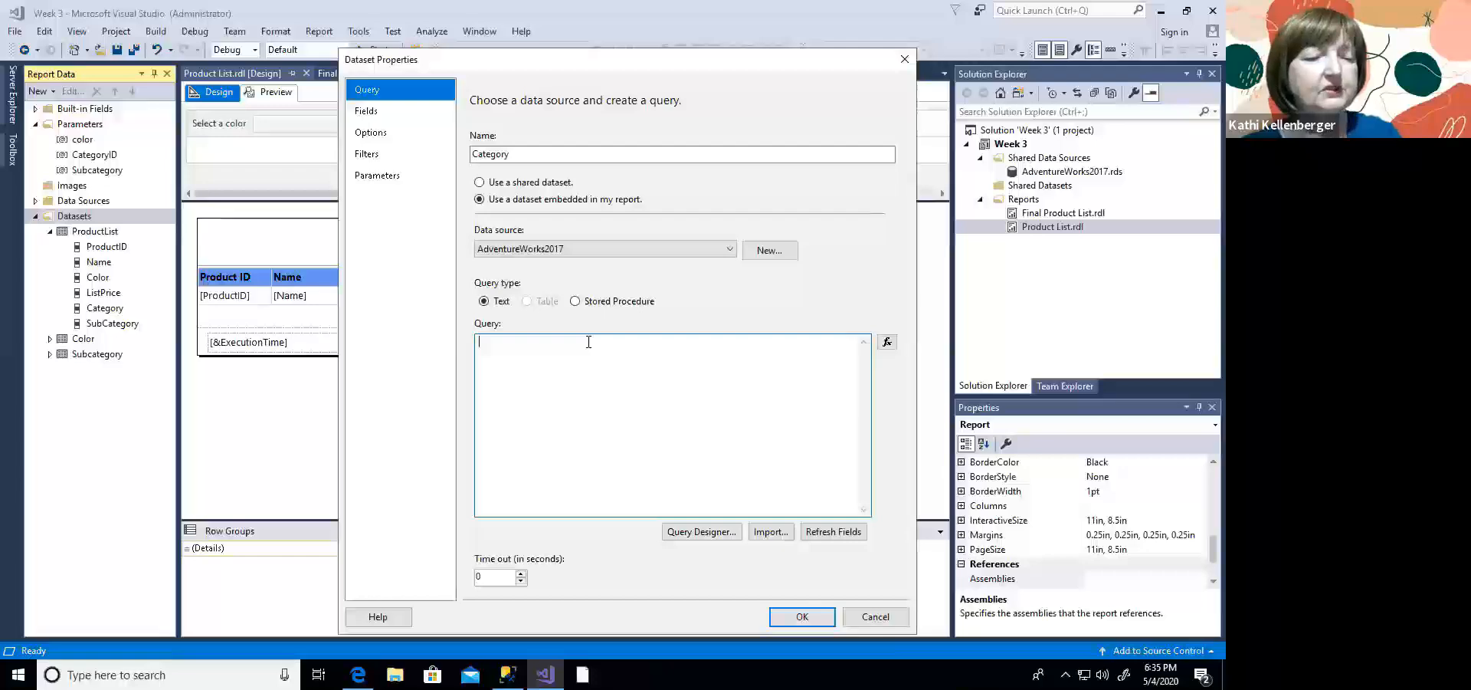
{"action": "type", "text": "SELECT ProductCategoryID, Name FROM production.ProductCategory"}
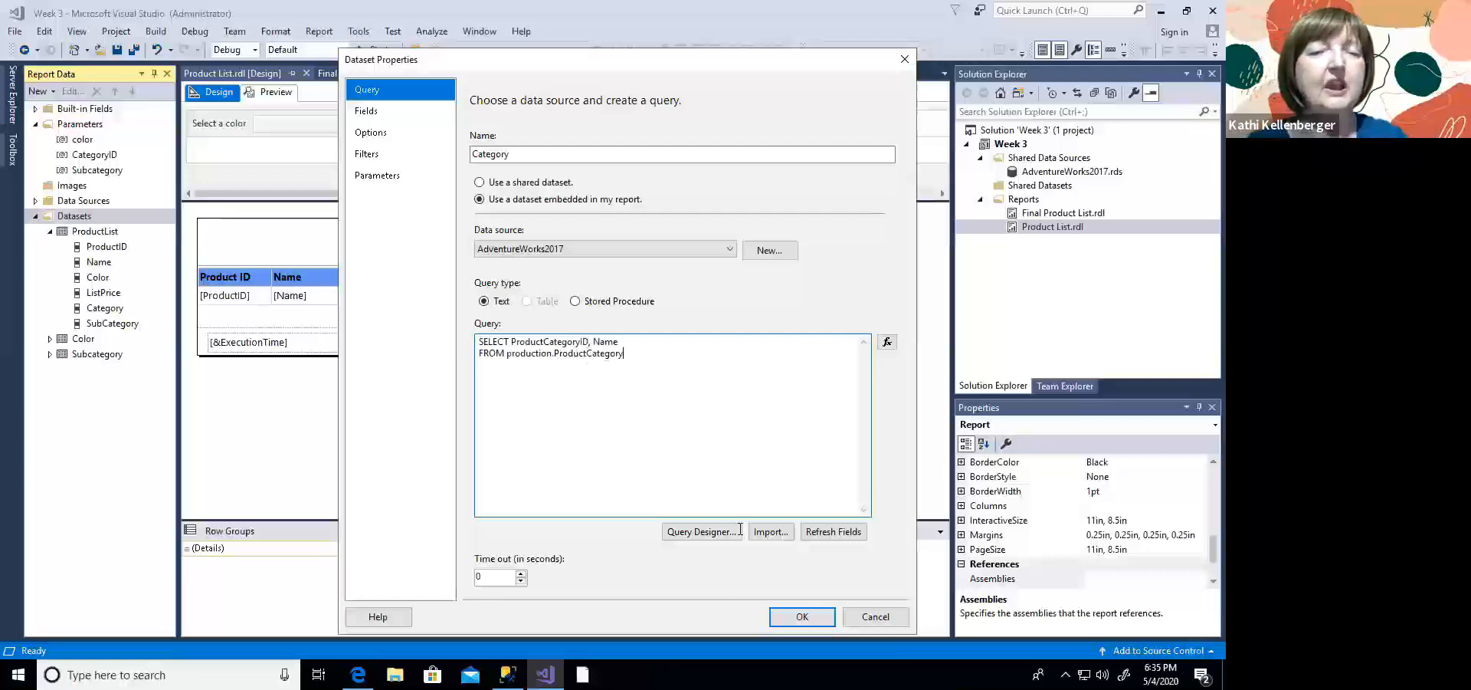
{"action": "left_click", "coordinate": [791, 622]}
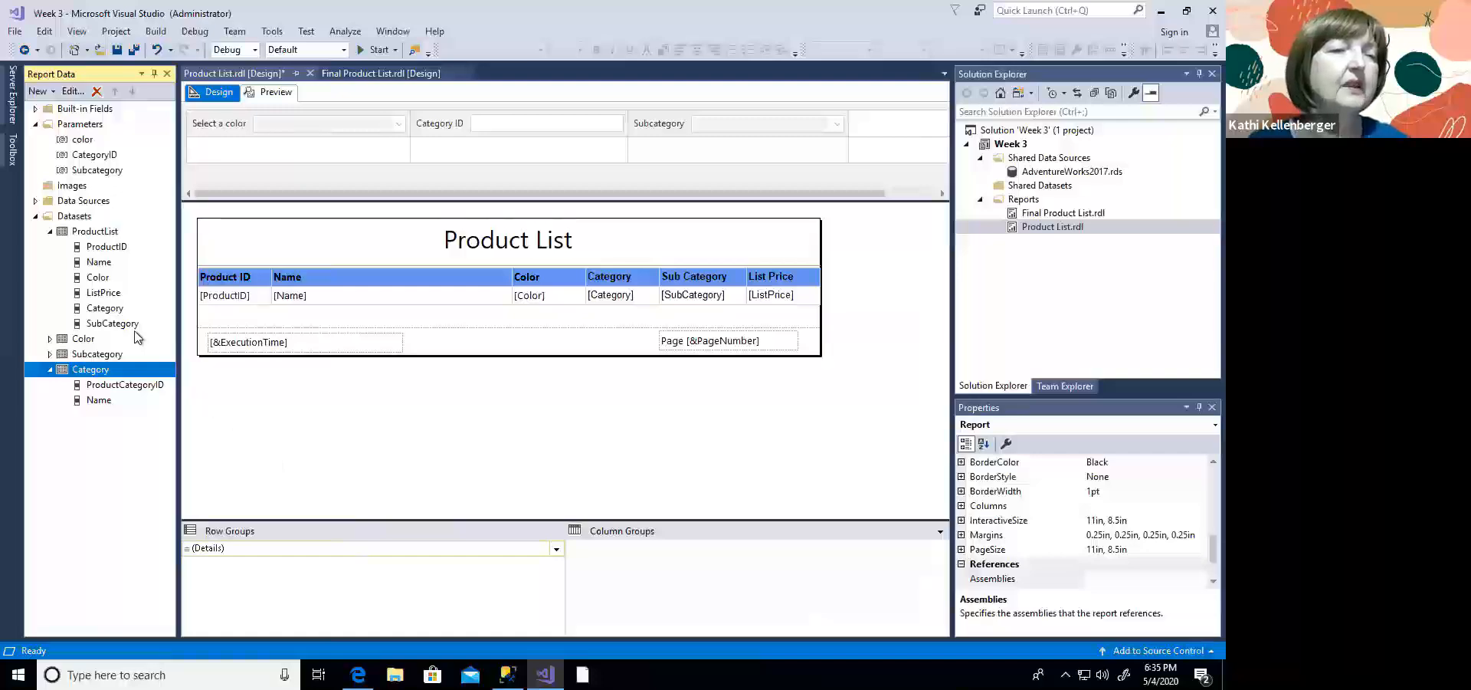
{"action": "left_click", "coordinate": [102, 234]}
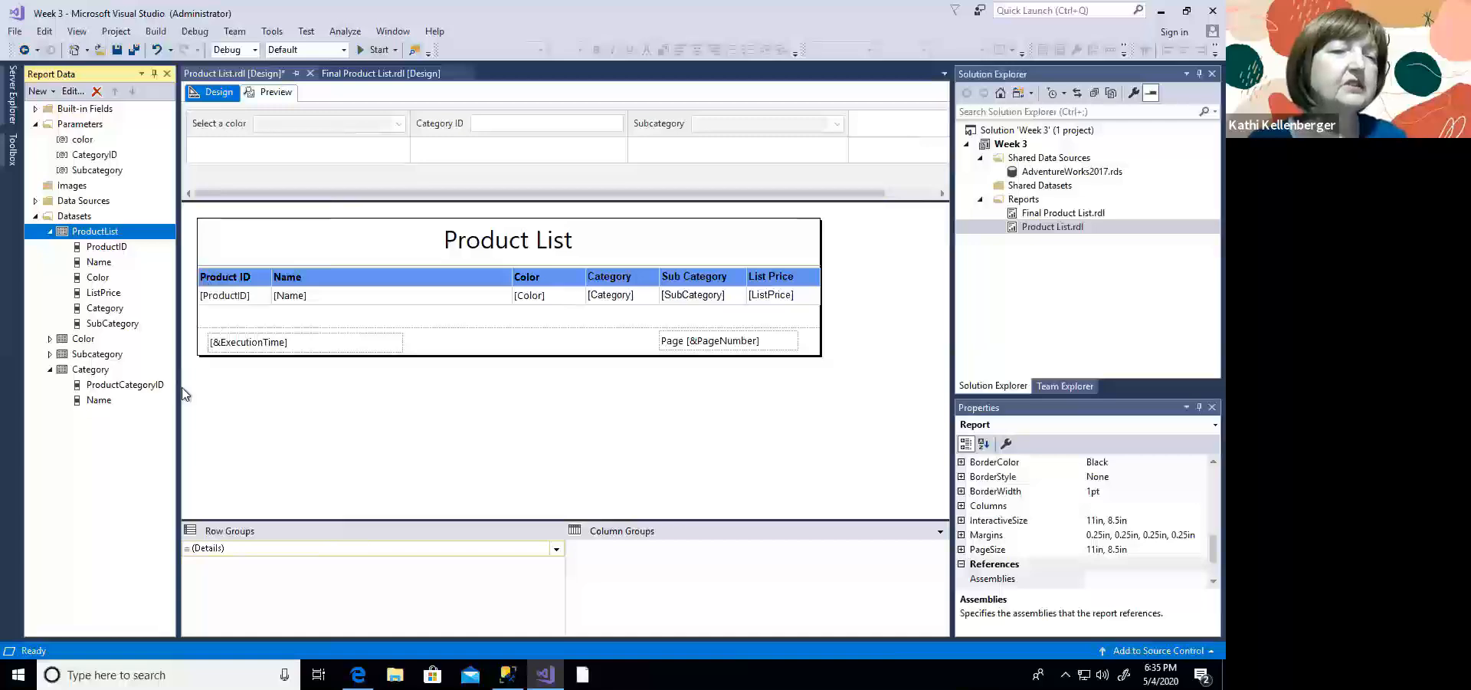
{"action": "left_click", "coordinate": [124, 357]}
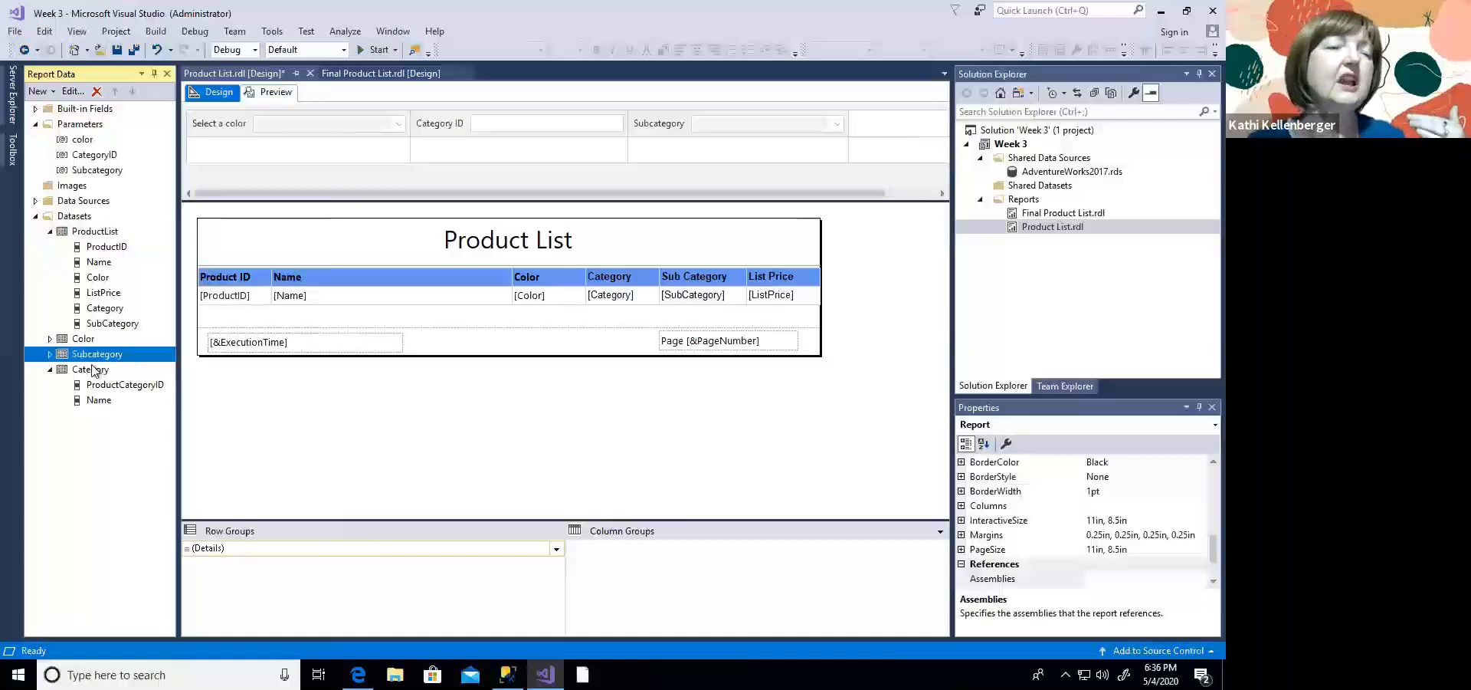
{"action": "left_click", "coordinate": [93, 370]}
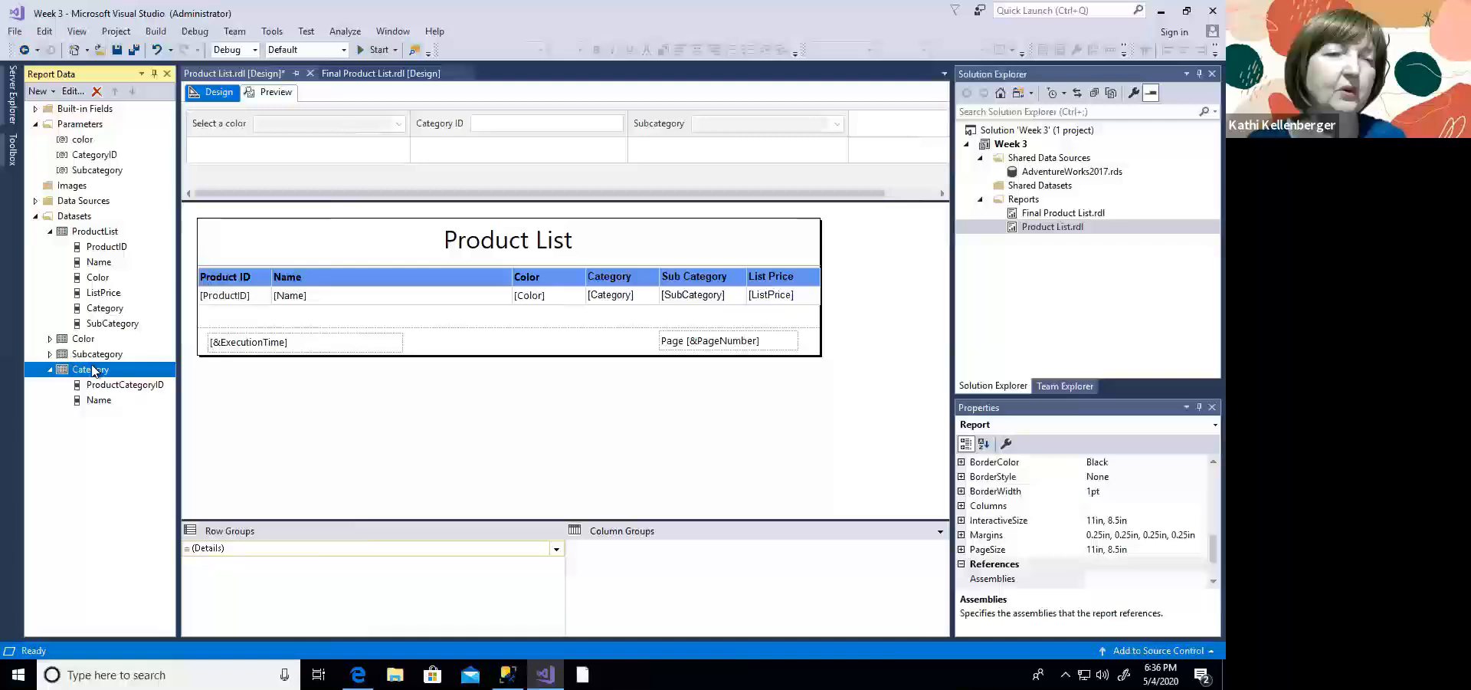
Step: Set the CategoryID parameter's prompt to Category and its data type to Integer
{"action": "double_click", "coordinate": [96, 156]}
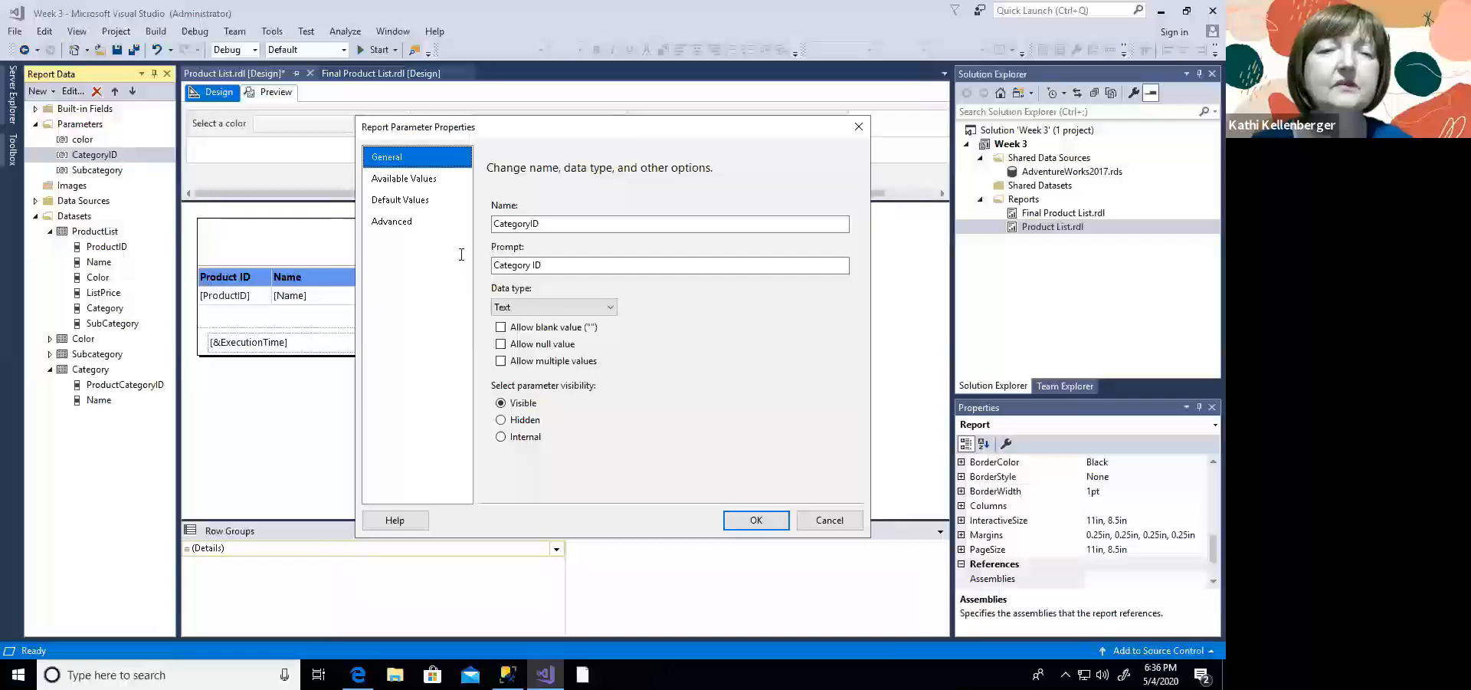
{"action": "left_click", "coordinate": [562, 266]}
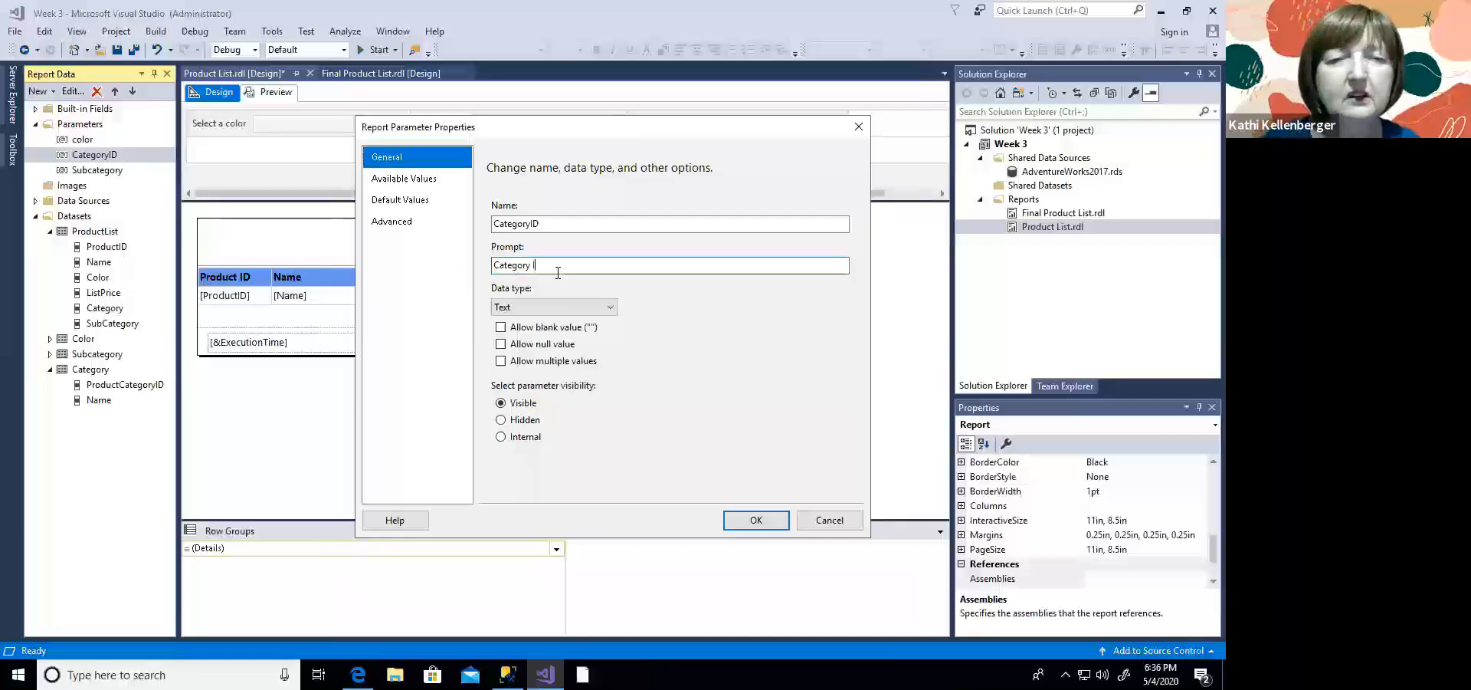
{"action": "left_click", "coordinate": [598, 307]}
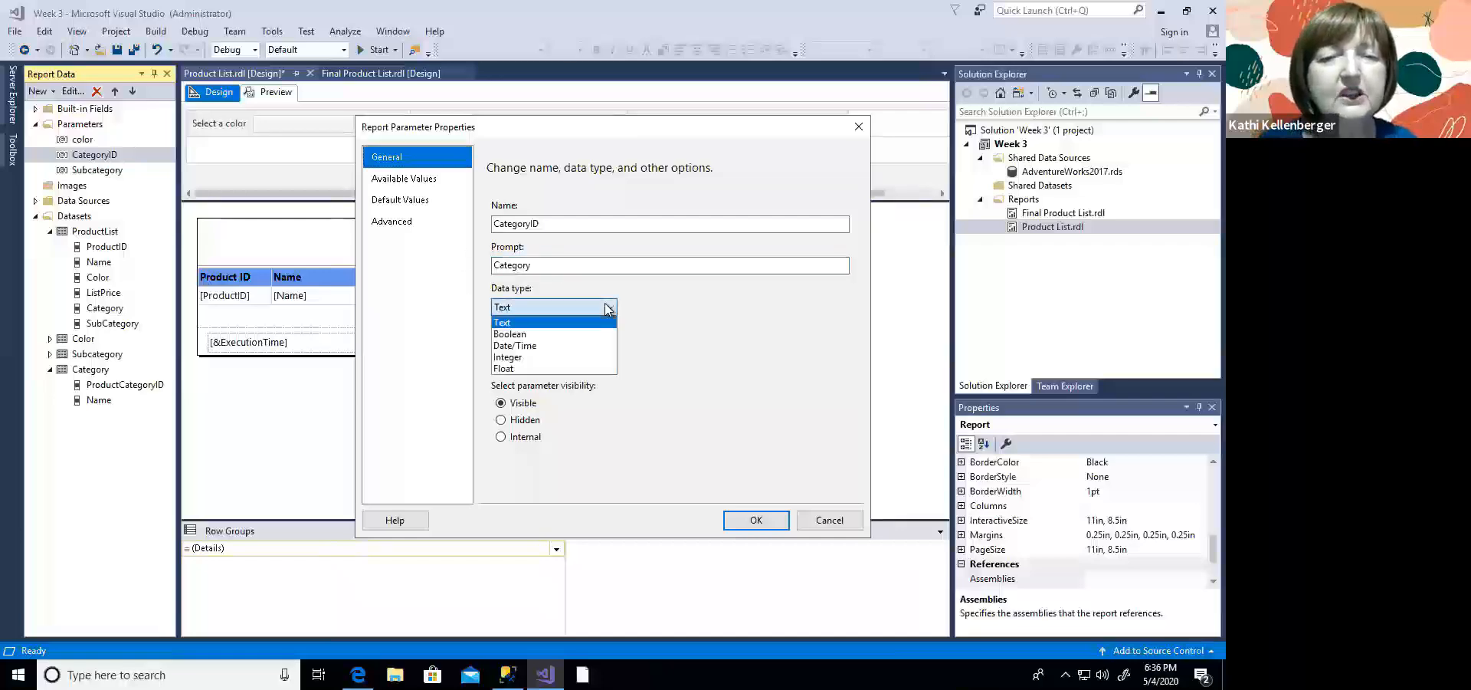
{"action": "left_click", "coordinate": [546, 357]}
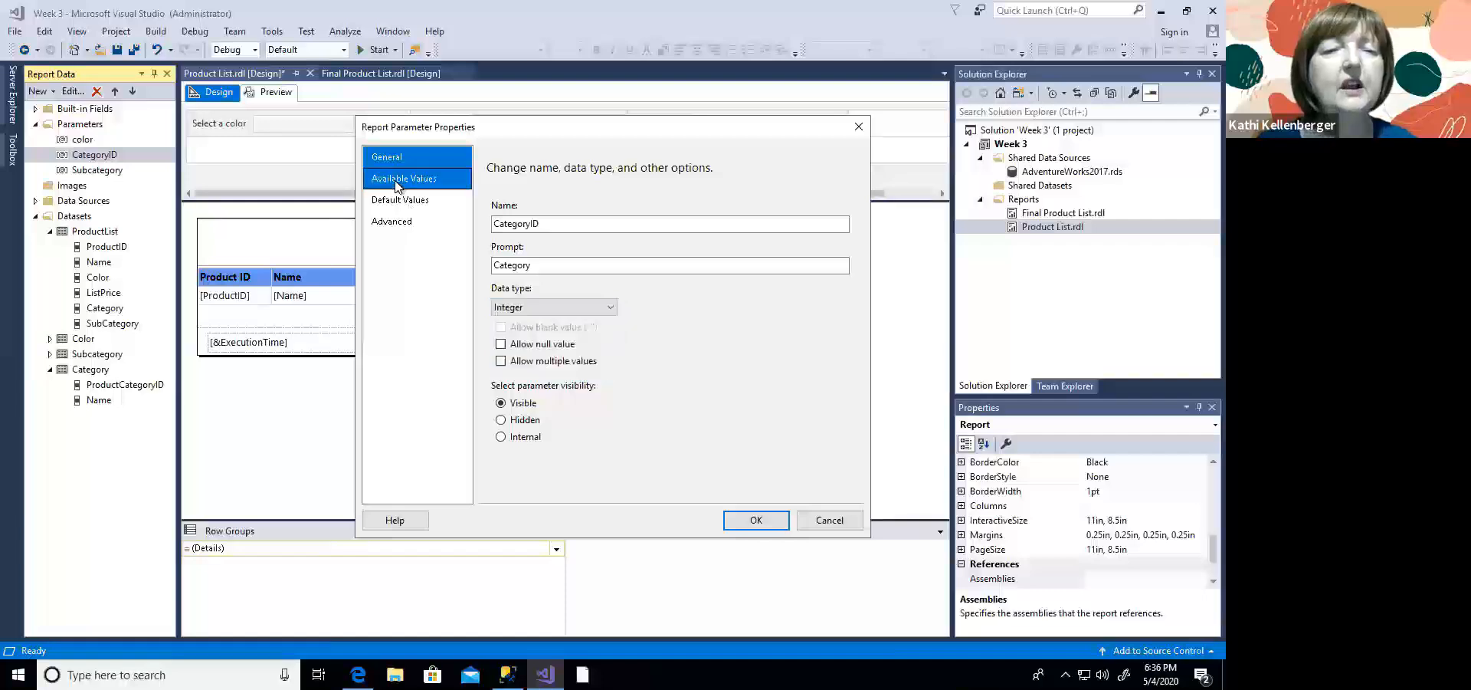
Step: Have the CategoryID parameter get its available values from the Category dataset, with ProductCategoryID as value field and Name as label field
{"action": "left_click", "coordinate": [404, 178]}
{"action": "left_click", "coordinate": [514, 260]}
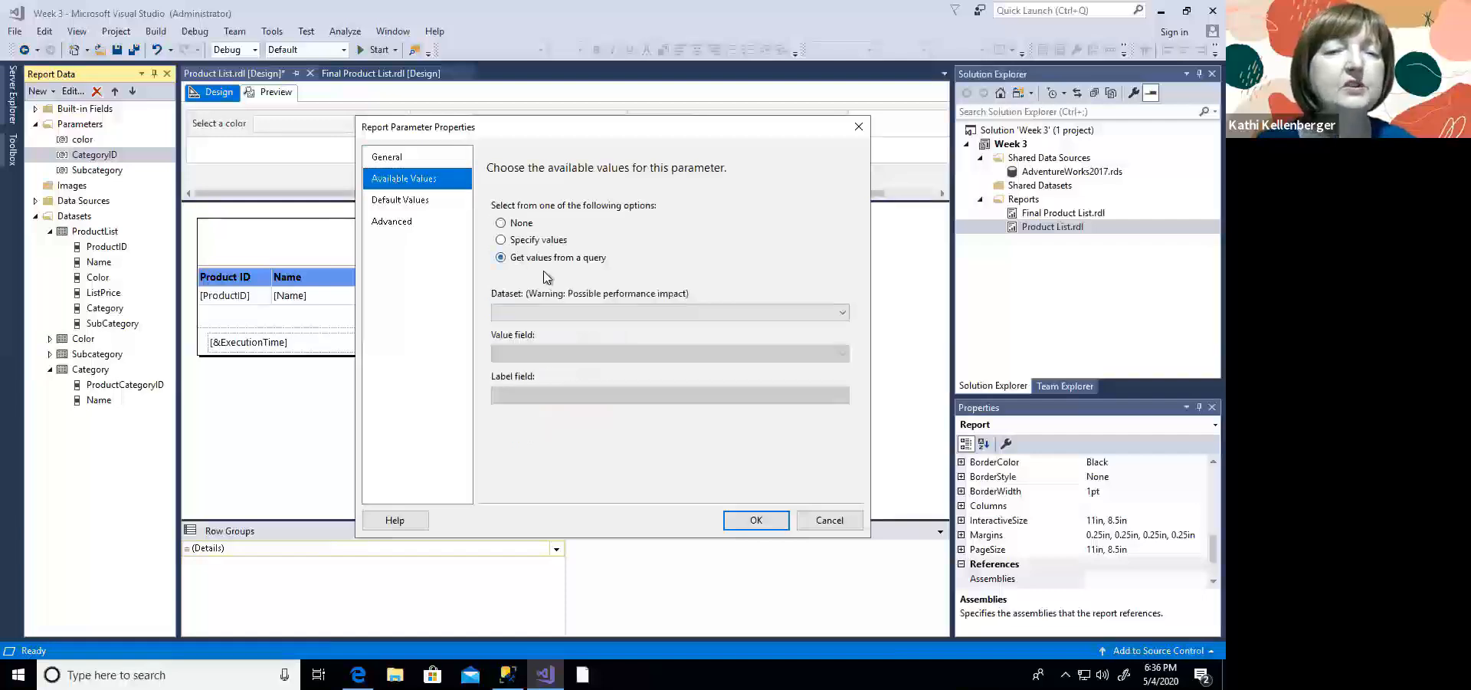
{"action": "left_click", "coordinate": [843, 315]}
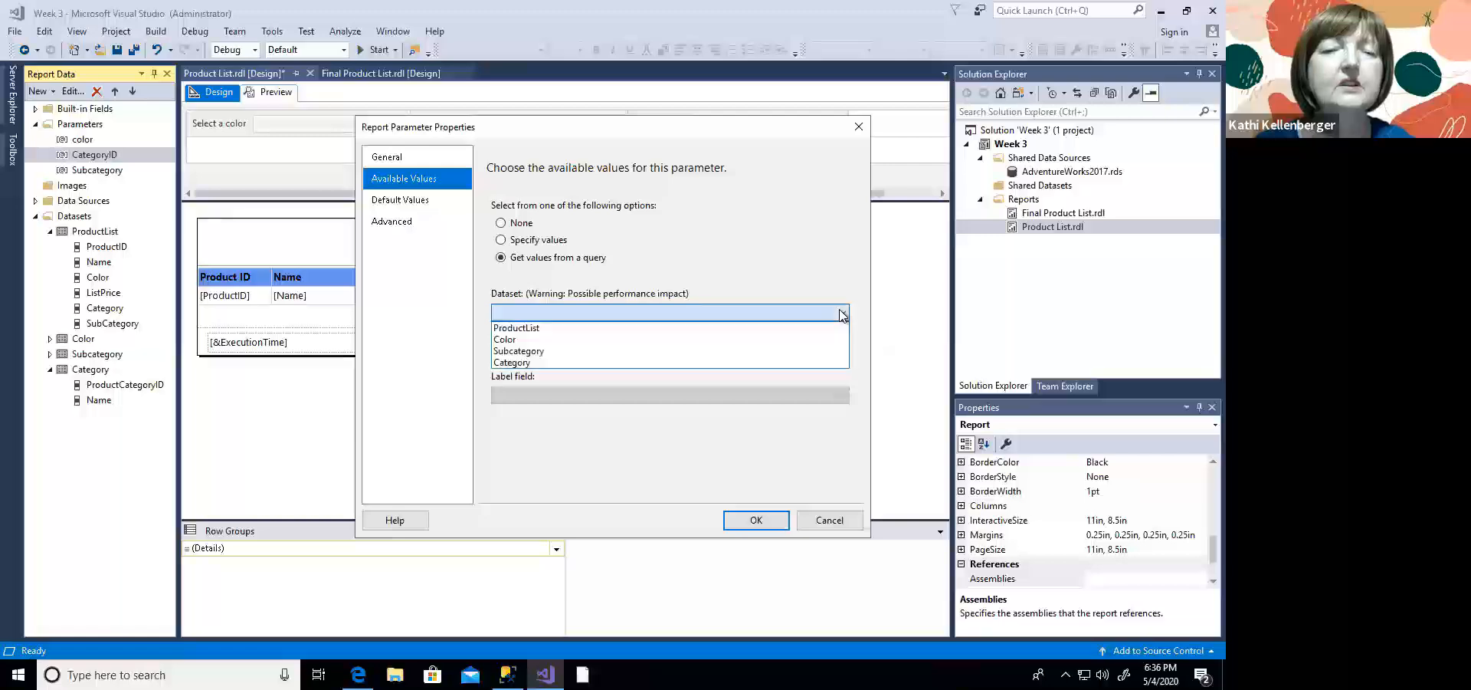
{"action": "left_click", "coordinate": [557, 361]}
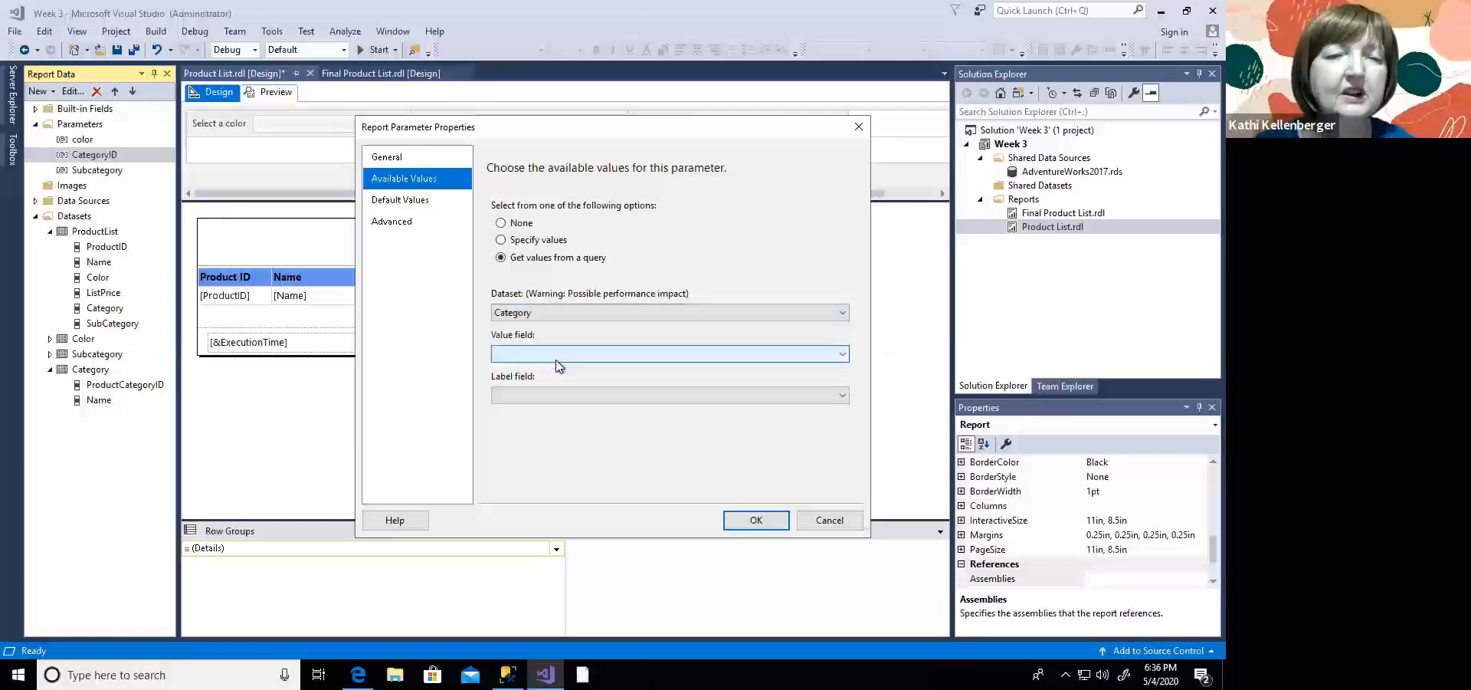
{"action": "left_click", "coordinate": [844, 355]}
{"action": "left_click", "coordinate": [705, 370]}
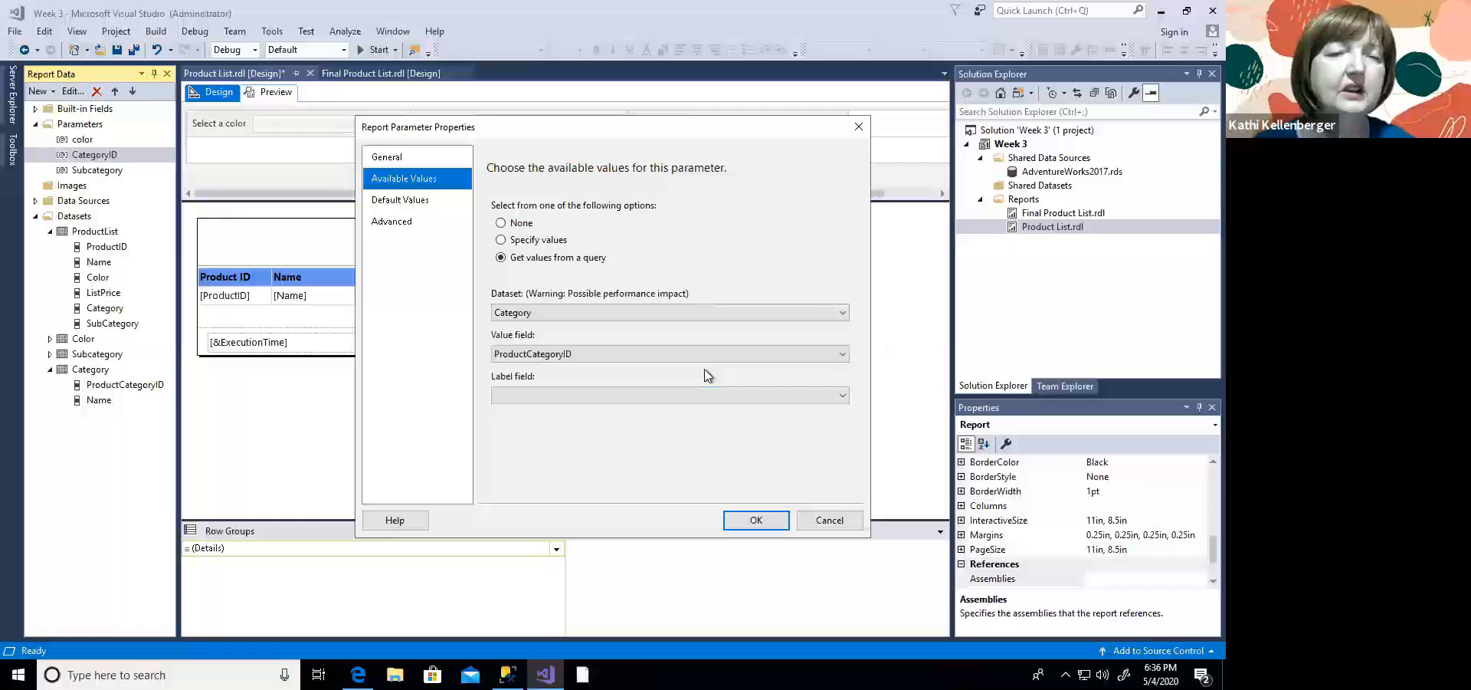
{"action": "left_click", "coordinate": [842, 395]}
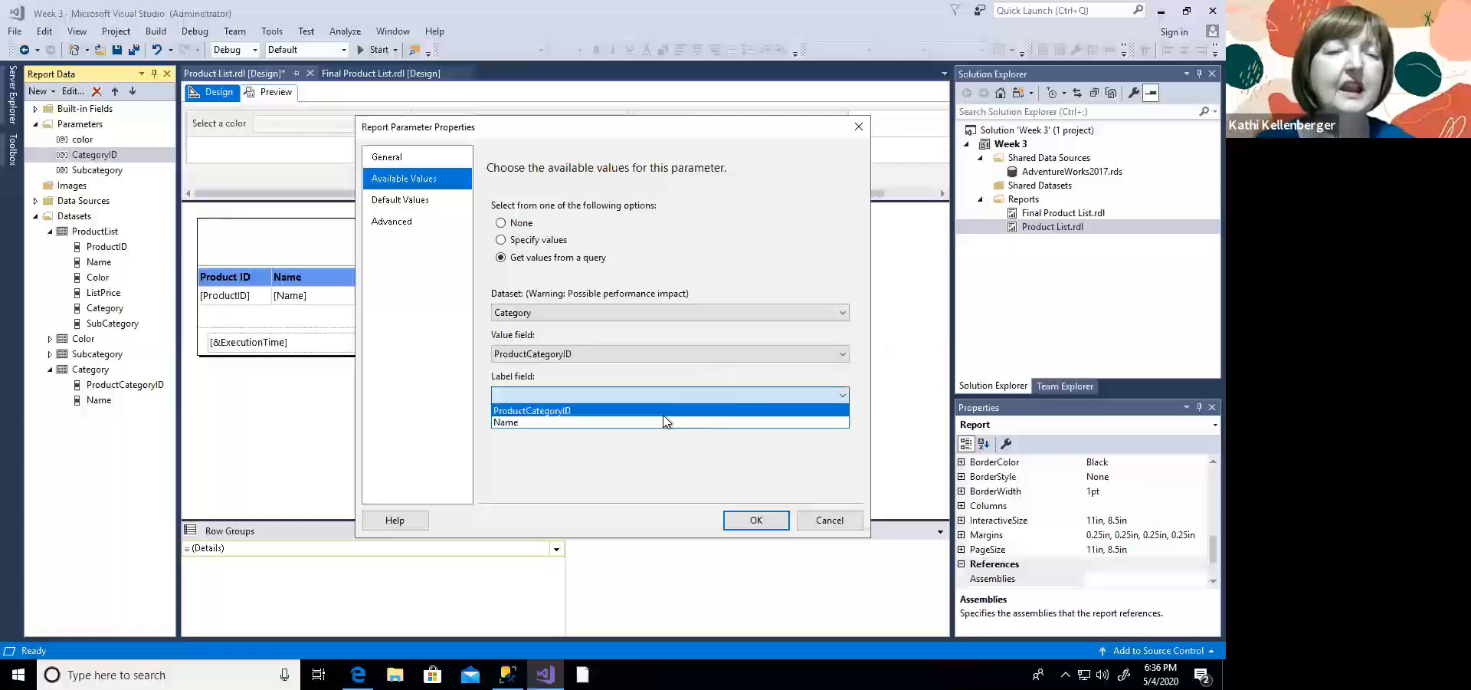
{"action": "left_click", "coordinate": [669, 423]}
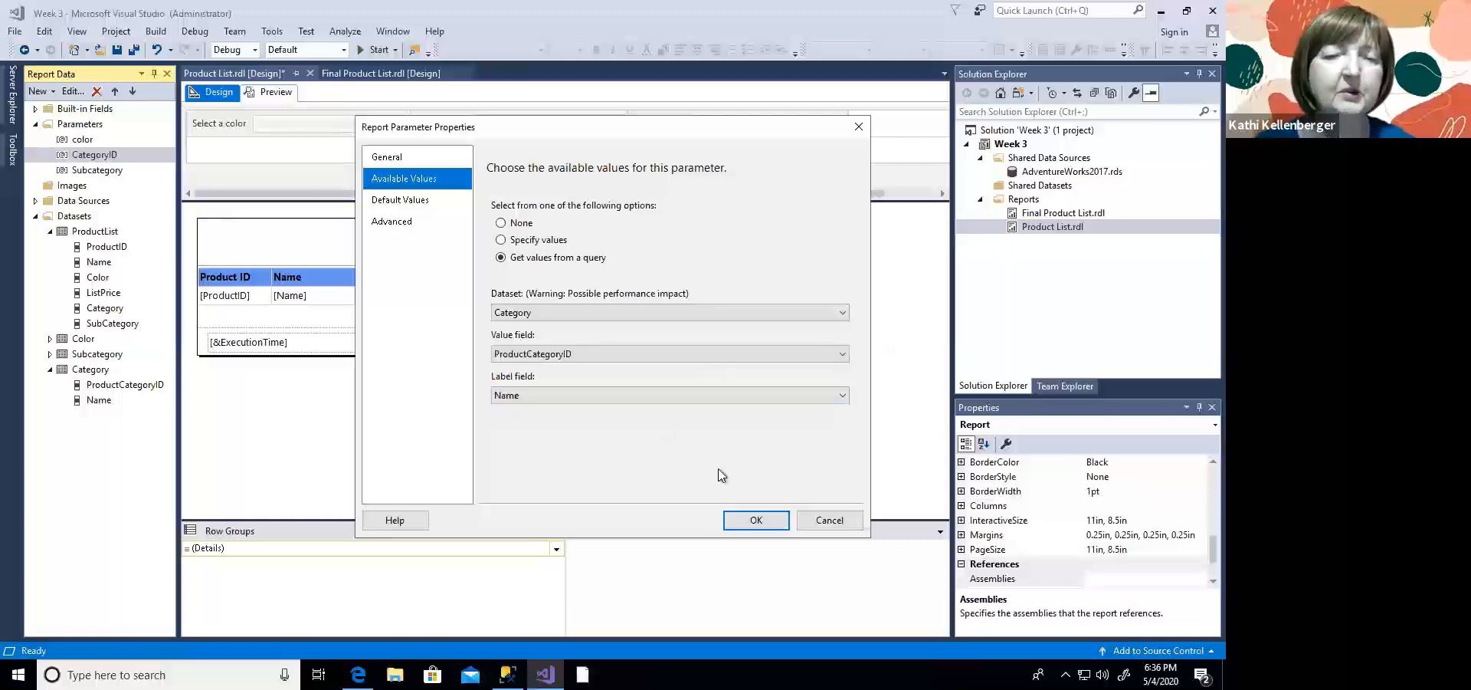
{"action": "left_click", "coordinate": [755, 520]}
Step: Preview the report with color Black, category Accessories and subcategory Bottles and Cages
{"action": "left_click", "coordinate": [274, 93]}
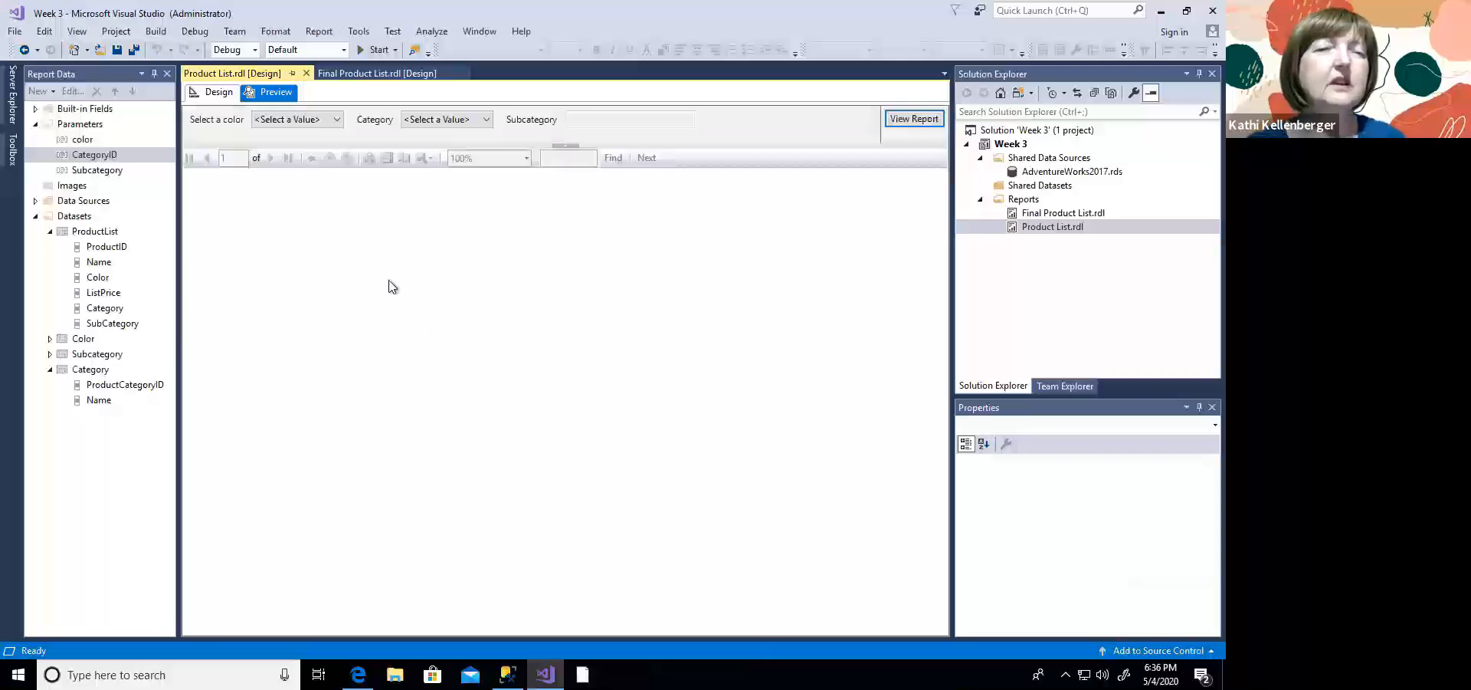
{"action": "left_click", "coordinate": [341, 121]}
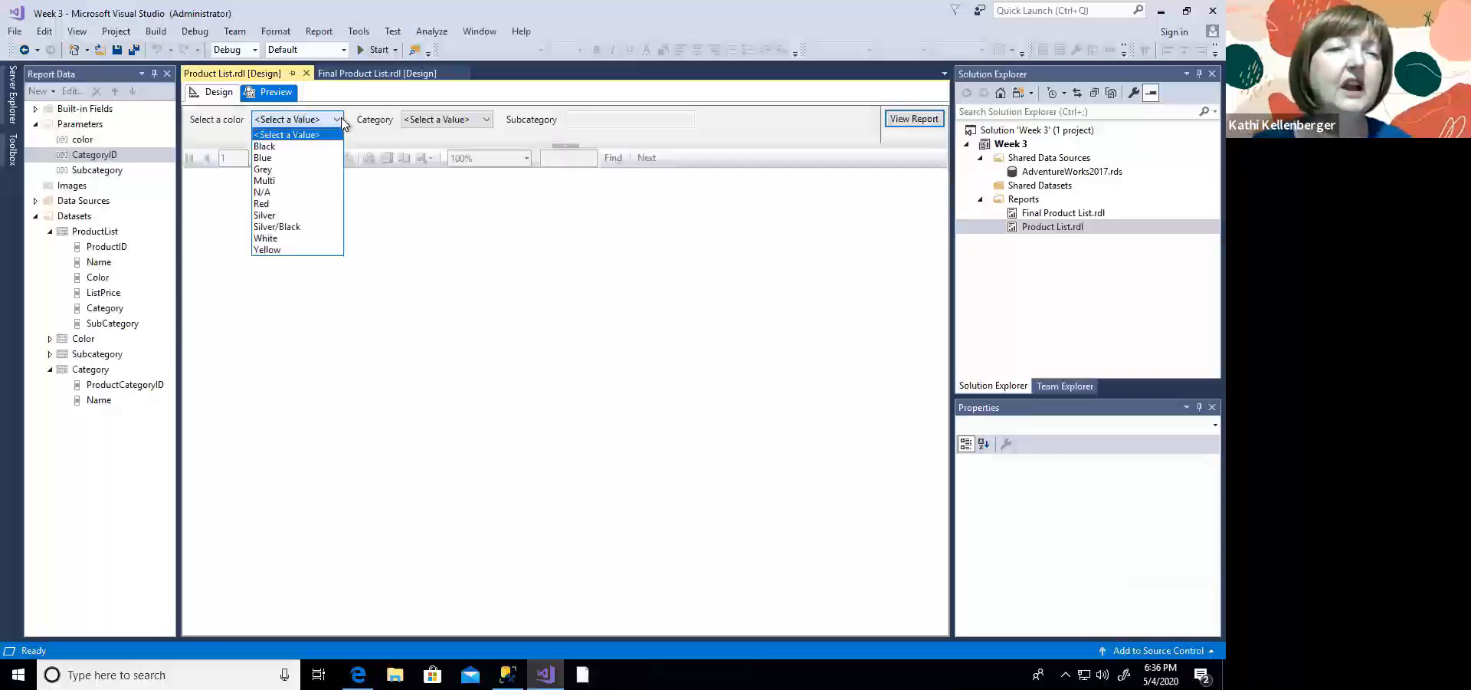
{"action": "left_click", "coordinate": [278, 147]}
{"action": "left_click", "coordinate": [486, 119]}
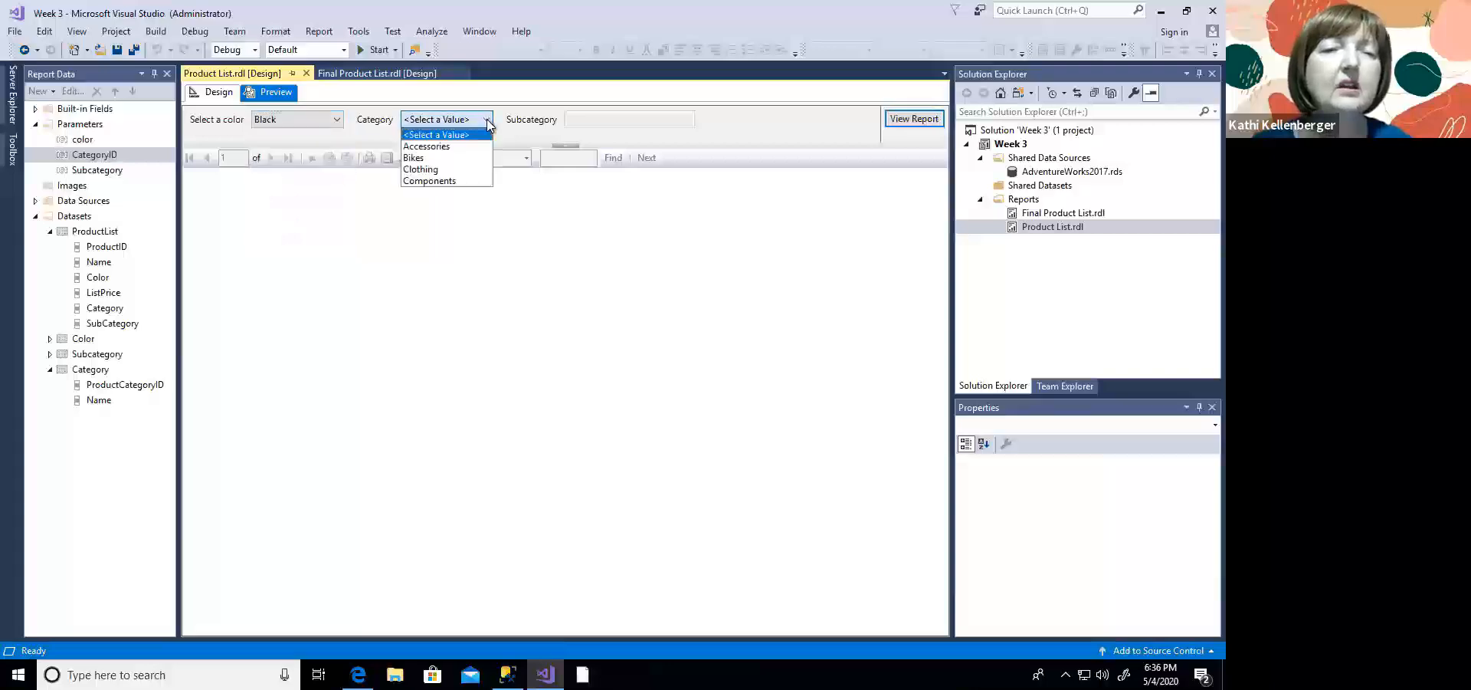
{"action": "left_click", "coordinate": [456, 145]}
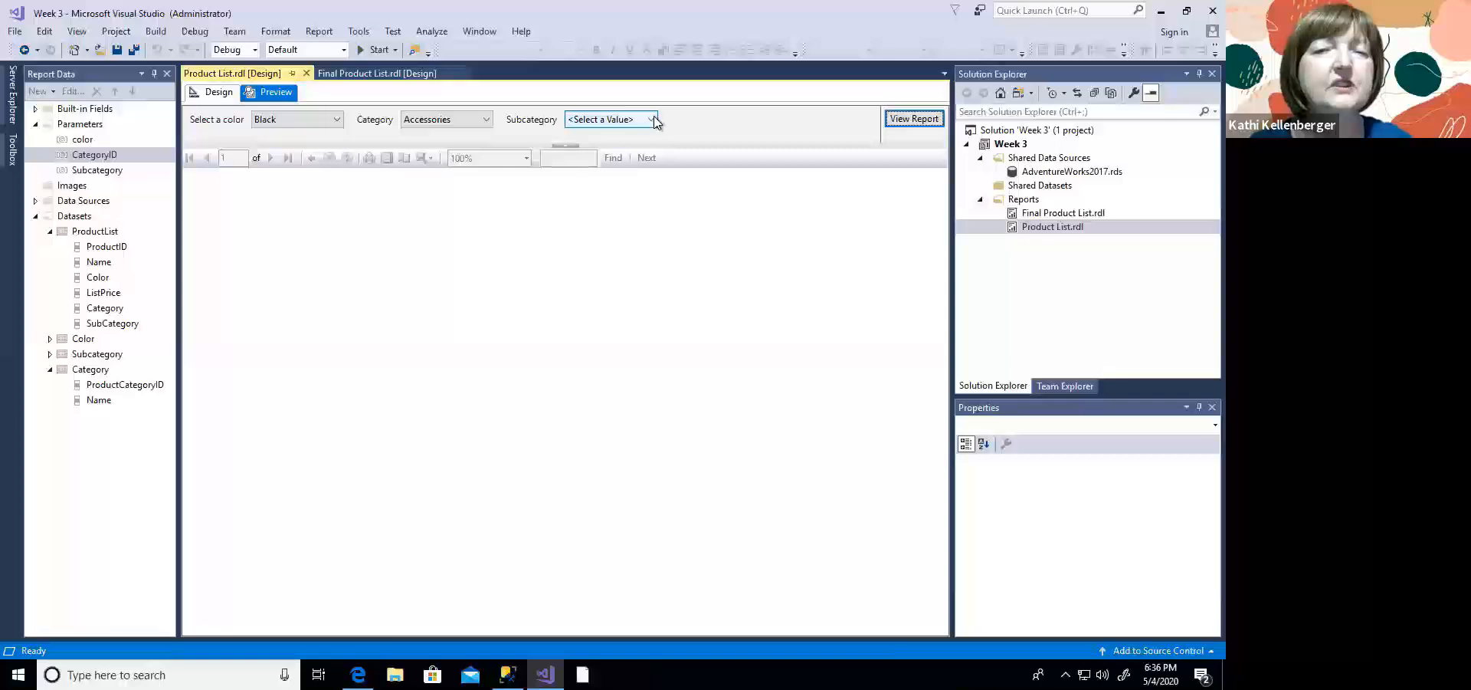
{"action": "left_click", "coordinate": [652, 119]}
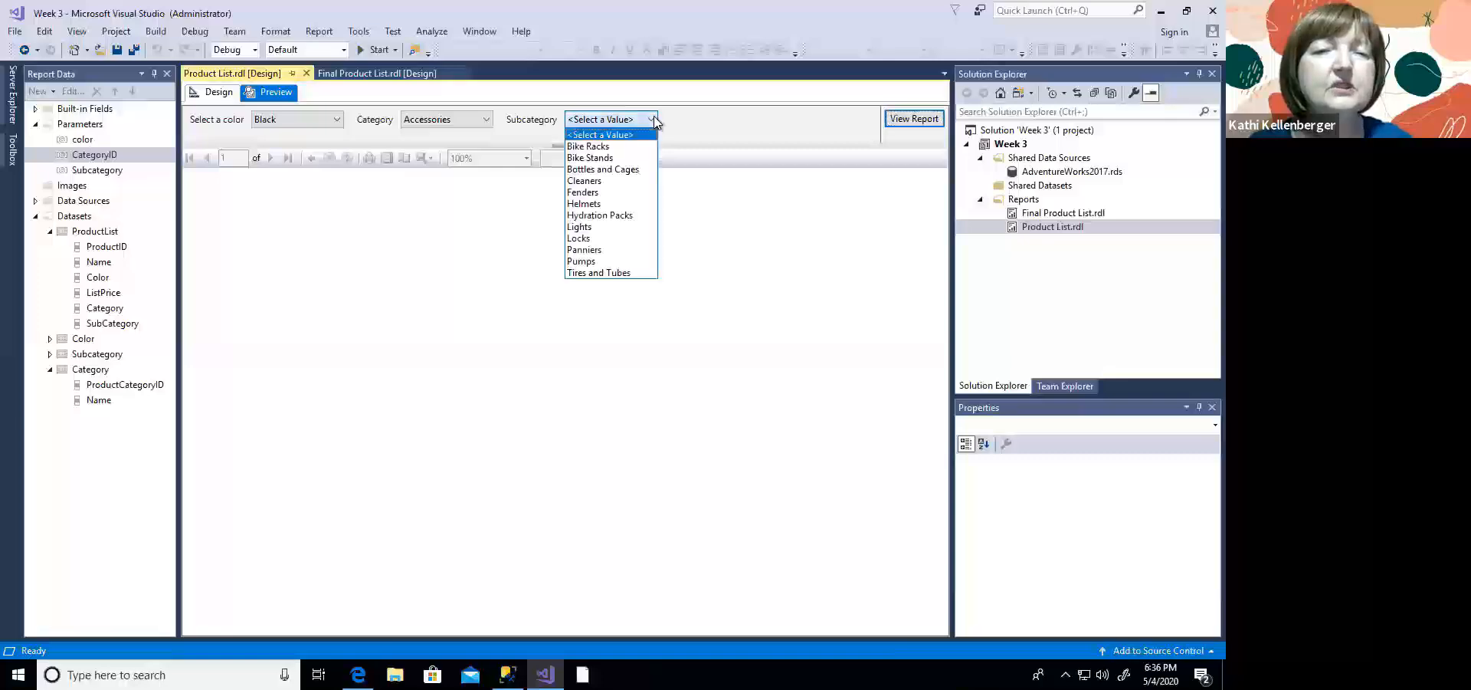
{"action": "left_click", "coordinate": [603, 169]}
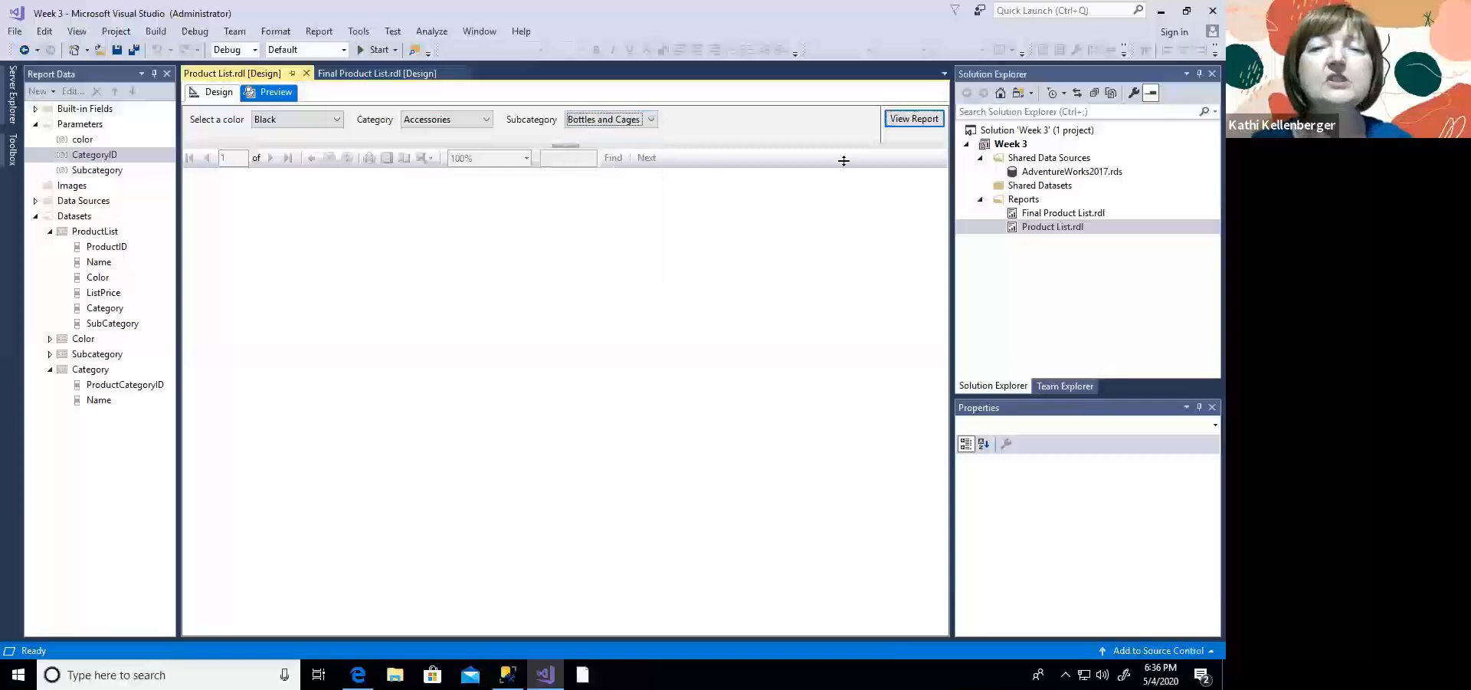
{"action": "left_click", "coordinate": [897, 120]}
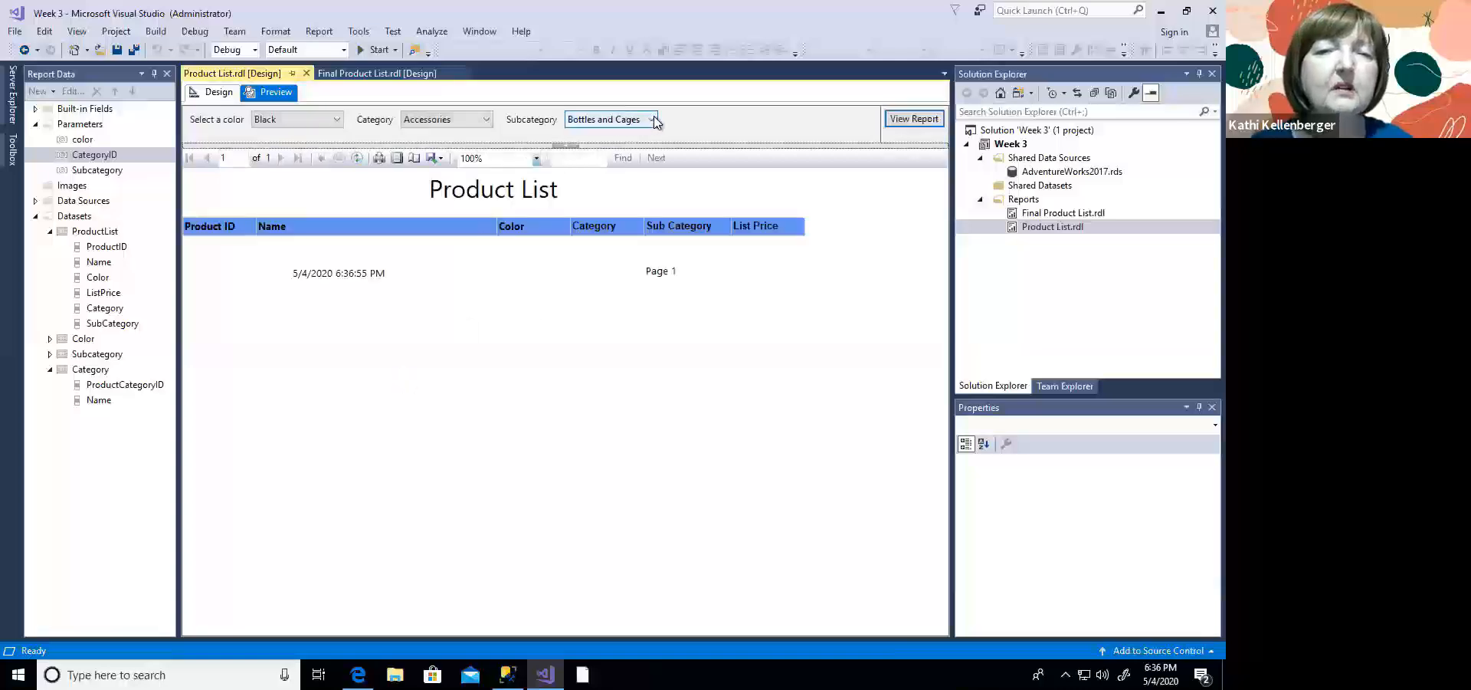
Step: Rerun the report preview with the subcategory Bike Racks
{"action": "left_click", "coordinate": [652, 120]}
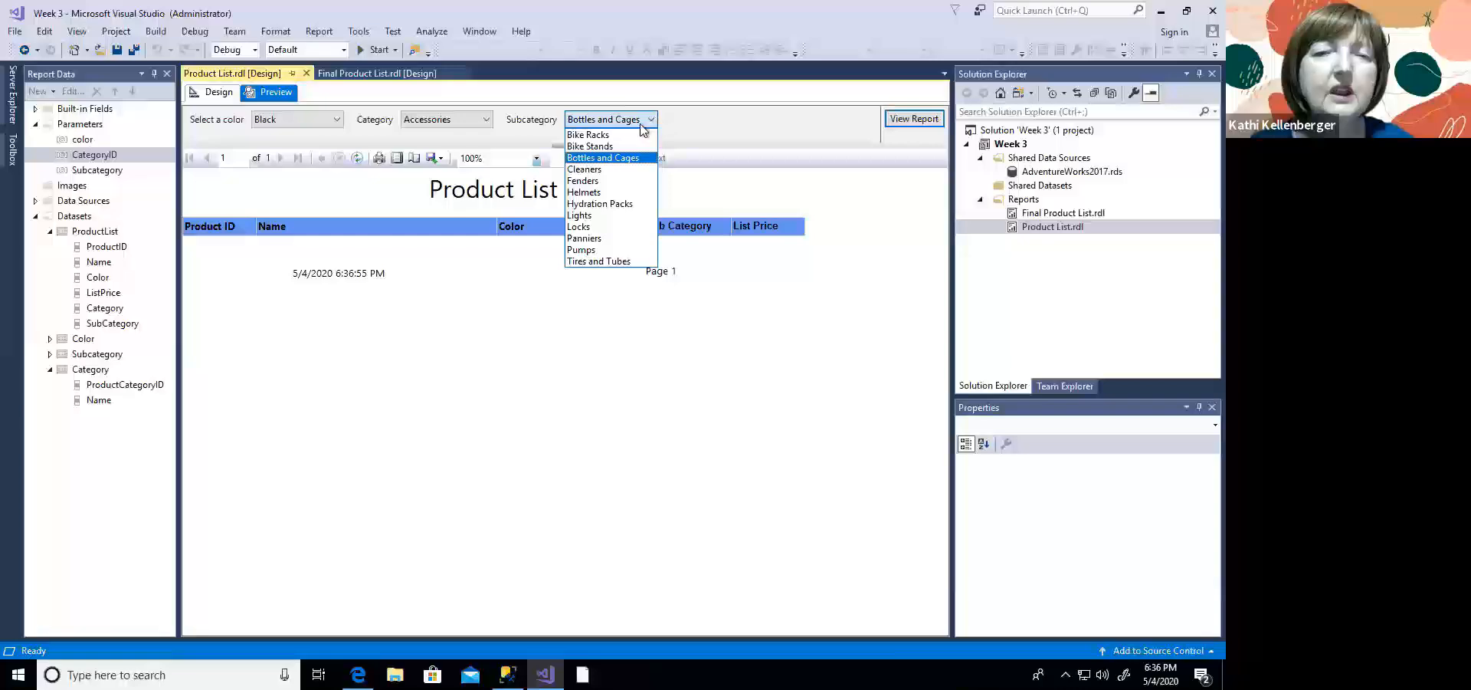
{"action": "left_click", "coordinate": [605, 134]}
{"action": "left_click", "coordinate": [935, 121]}
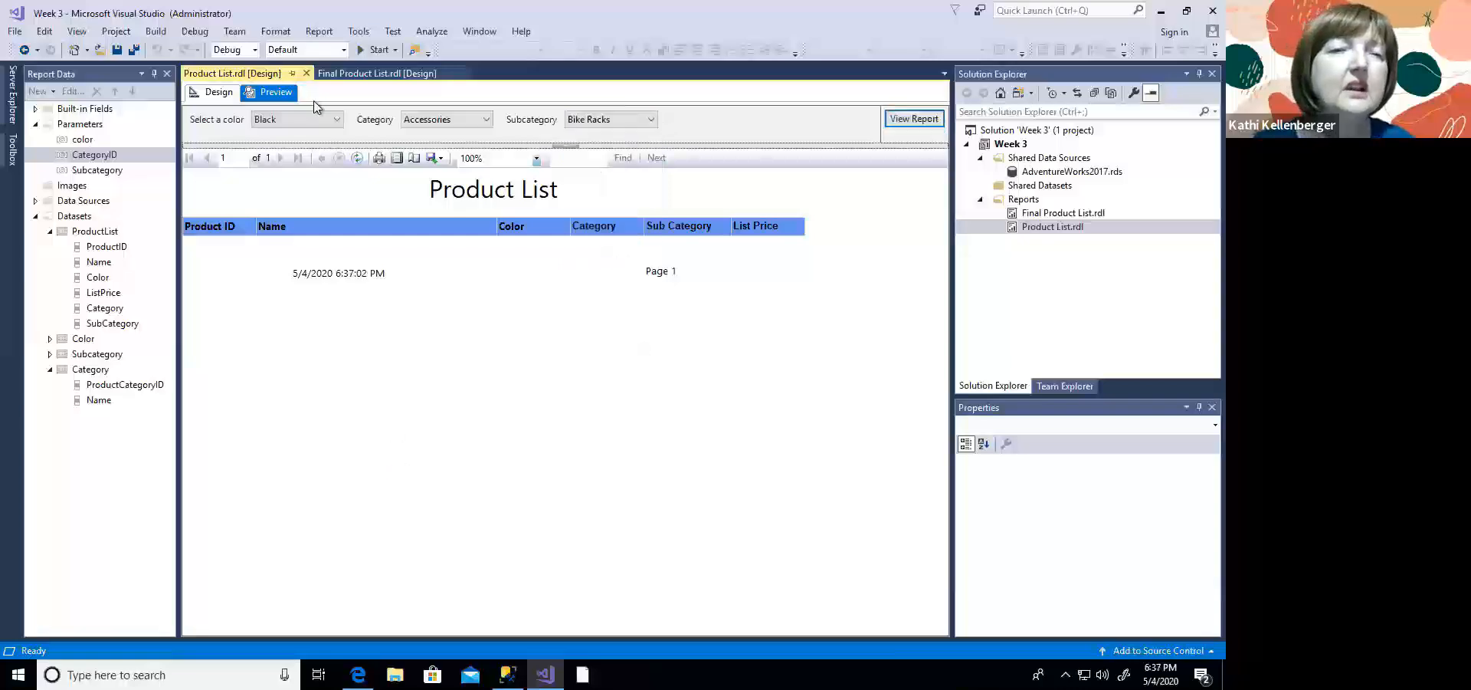
Step: Rerun the report preview with color Silver, category Bikes and subcategory Mountain Bikes
{"action": "left_click", "coordinate": [328, 123]}
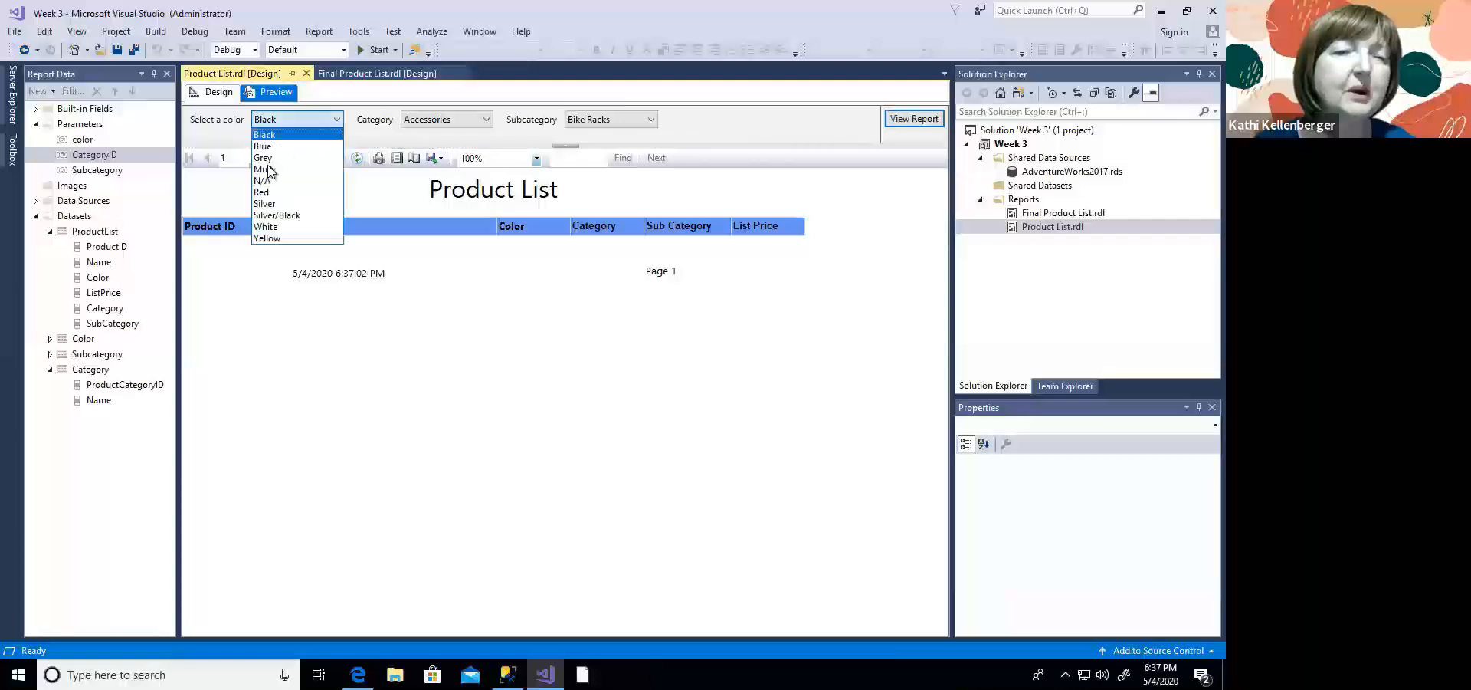
{"action": "left_click", "coordinate": [282, 204]}
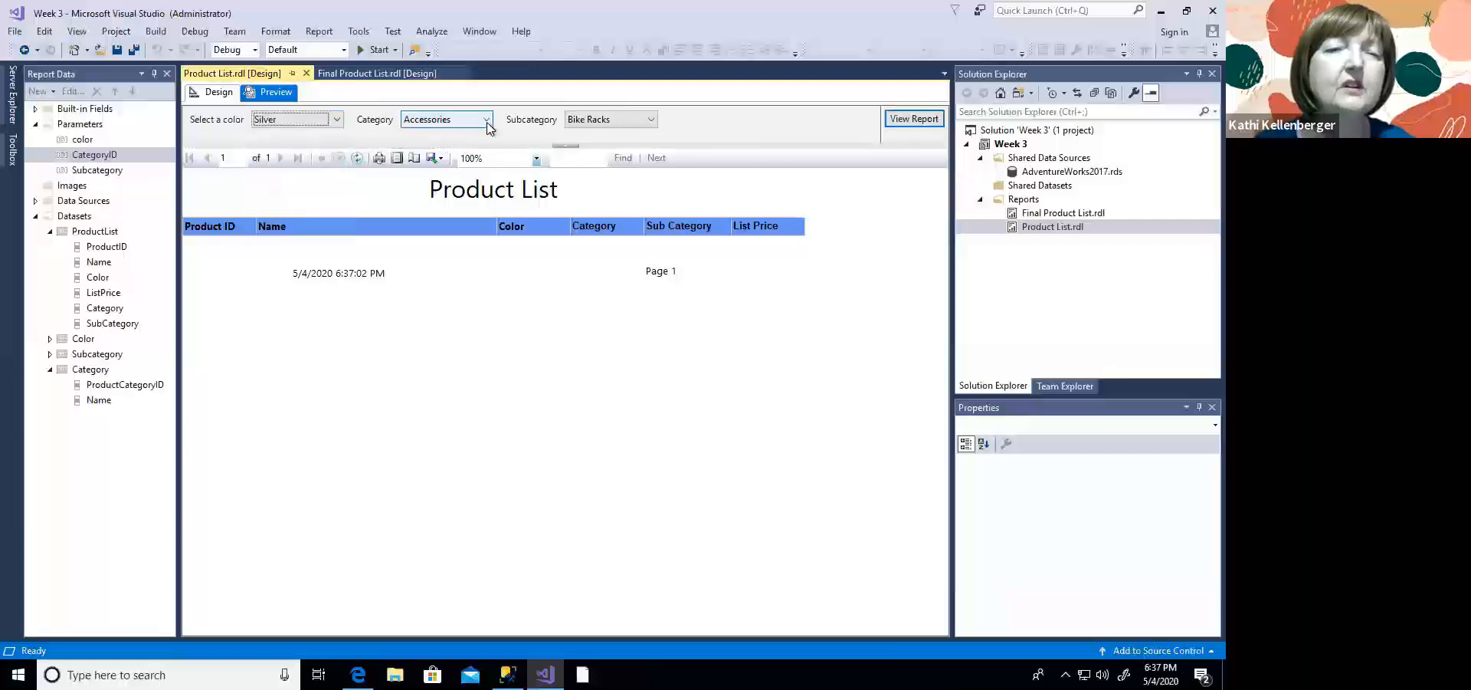
{"action": "left_click", "coordinate": [486, 120]}
{"action": "left_click", "coordinate": [431, 144]}
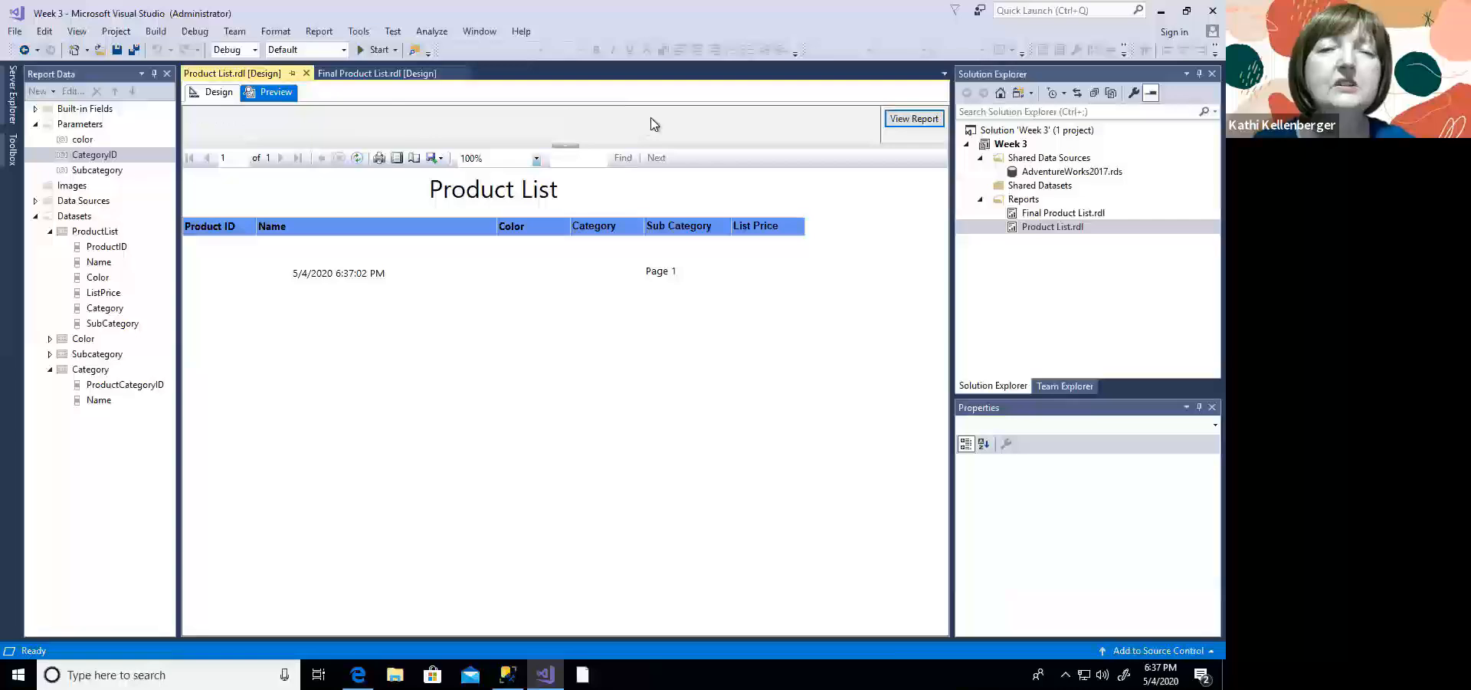
{"action": "left_click", "coordinate": [650, 121]}
{"action": "left_click", "coordinate": [644, 146]}
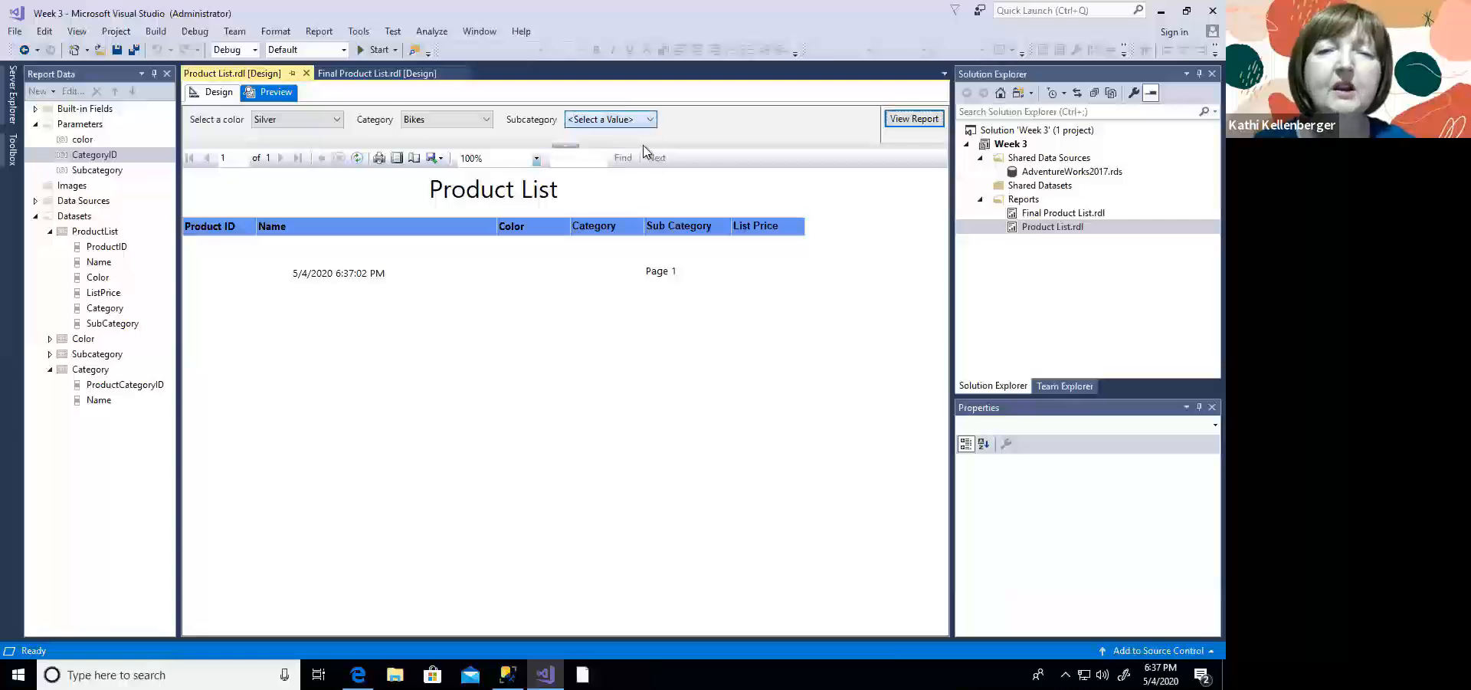
{"action": "left_click", "coordinate": [917, 122]}
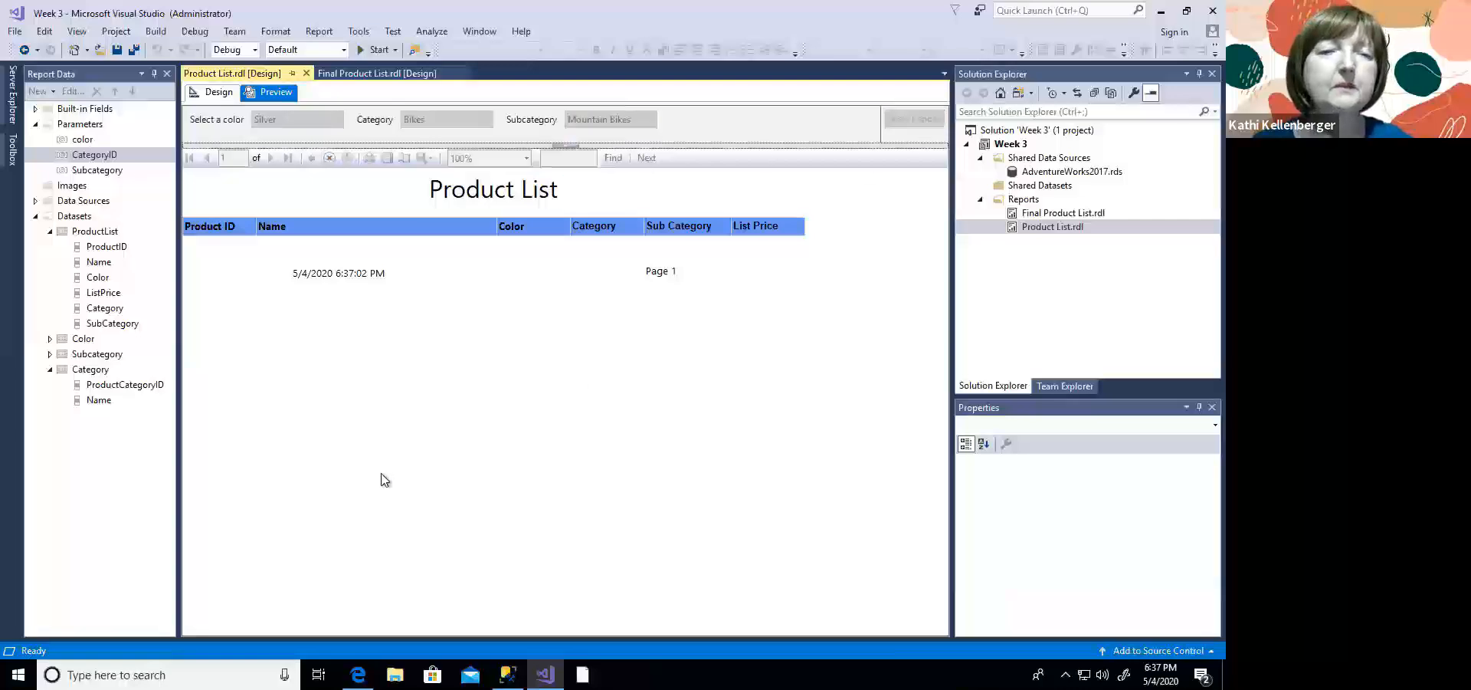
Step: Return the report to design view, switch to the PowerPoint presentation and present the "Control value on report" slide
{"action": "left_click", "coordinate": [212, 95]}
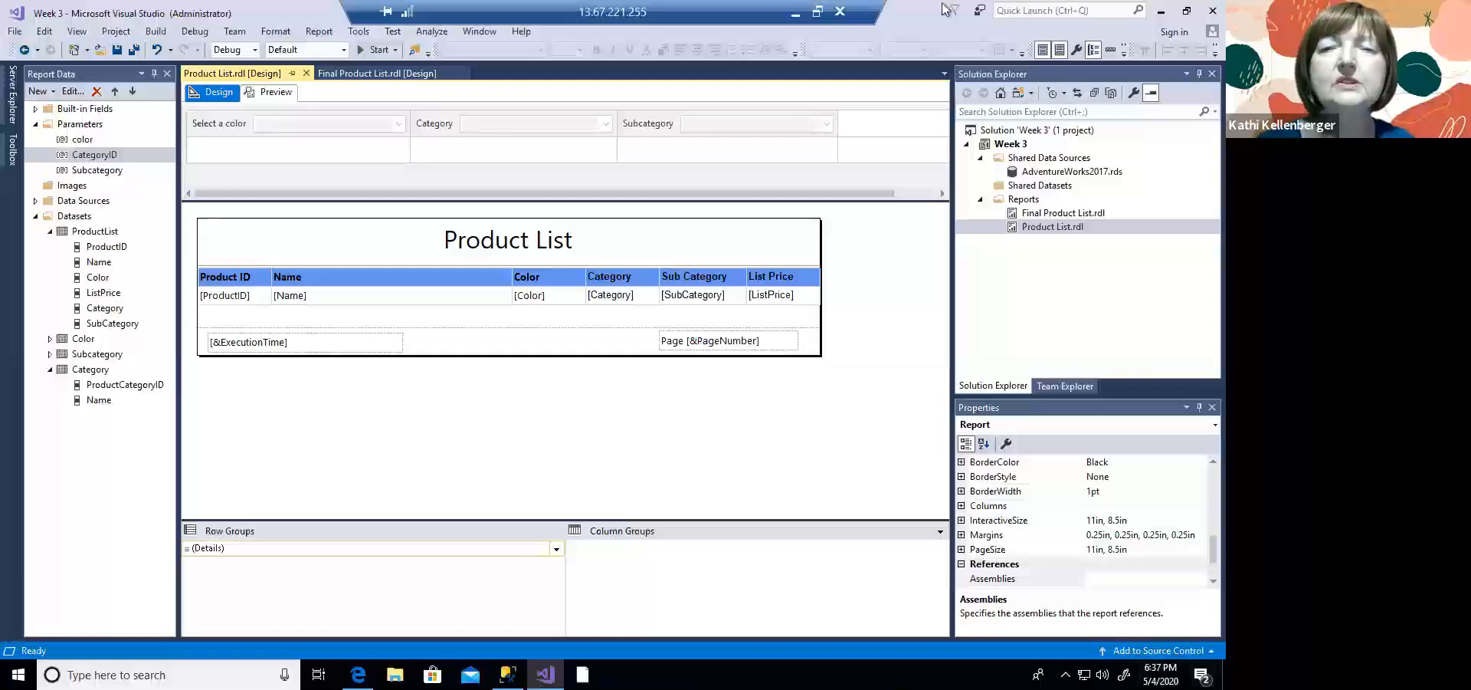
{"action": "left_click", "coordinate": [796, 13]}
{"action": "left_click", "coordinate": [65, 583]}
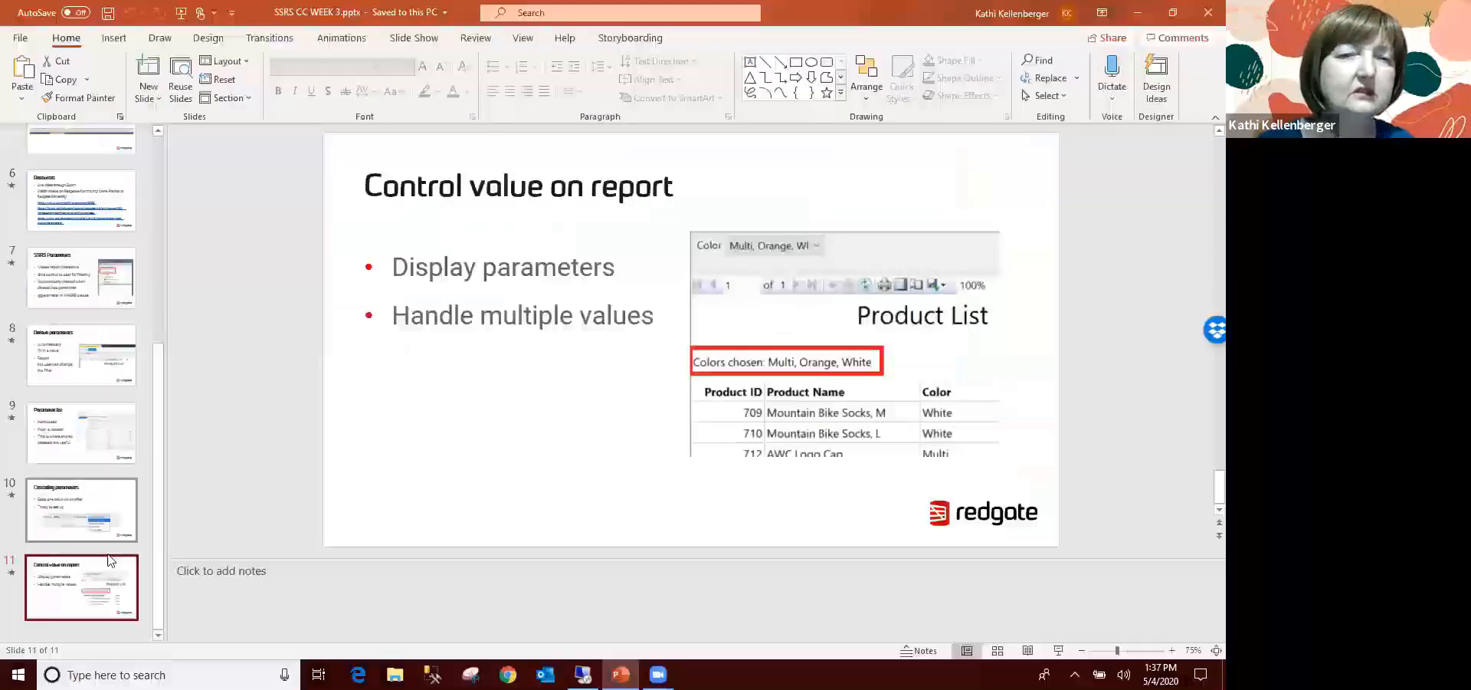
{"action": "left_click", "coordinate": [1060, 651]}
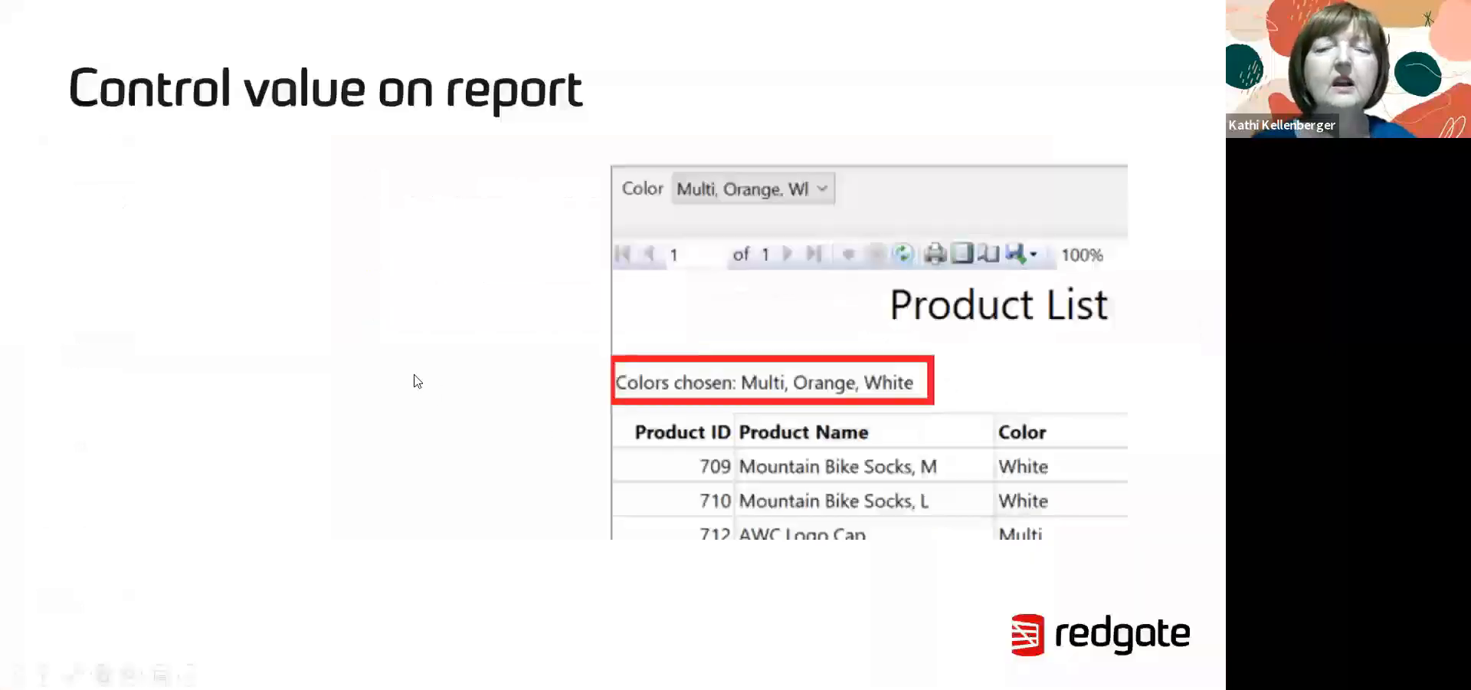
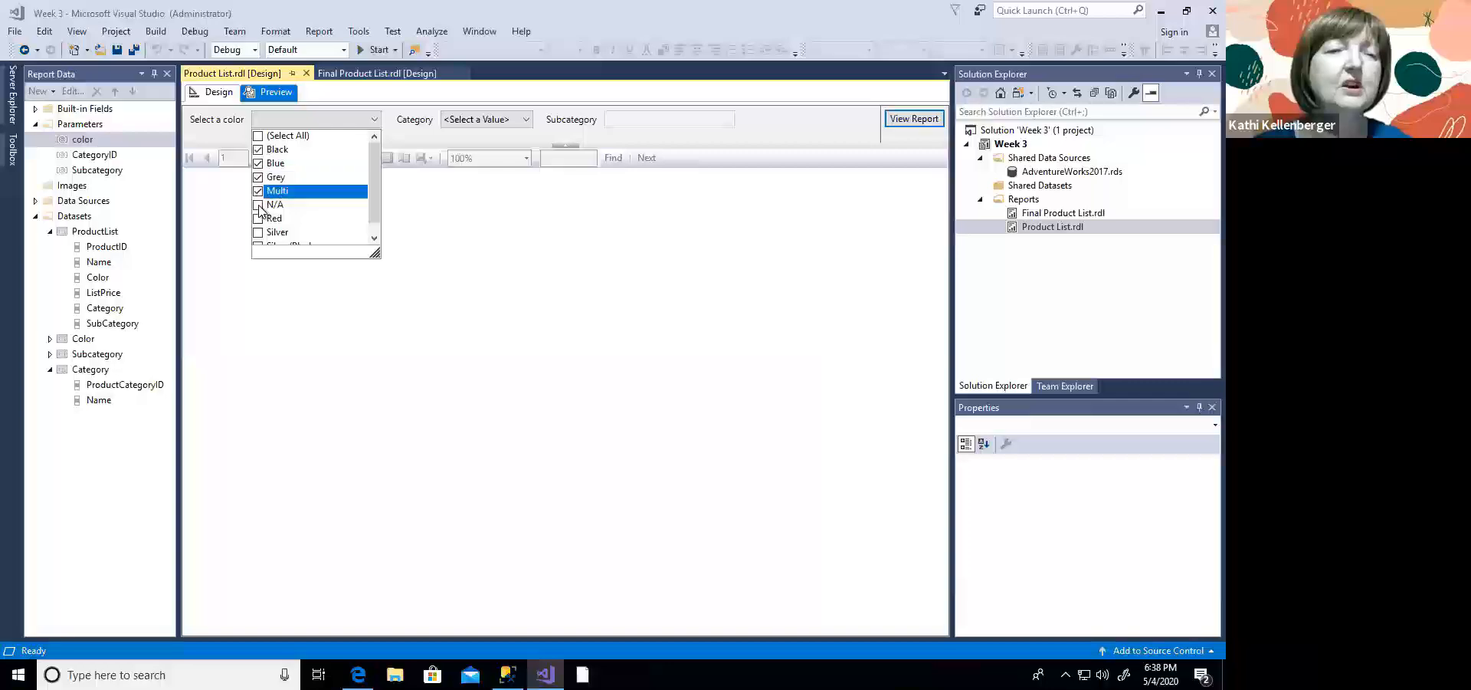
Step: Preview the report with Red and Silver added to the chosen colors, category Bikes and subcategory Mountain Bikes
{"action": "left_click", "coordinate": [259, 218]}
{"action": "left_click", "coordinate": [260, 233]}
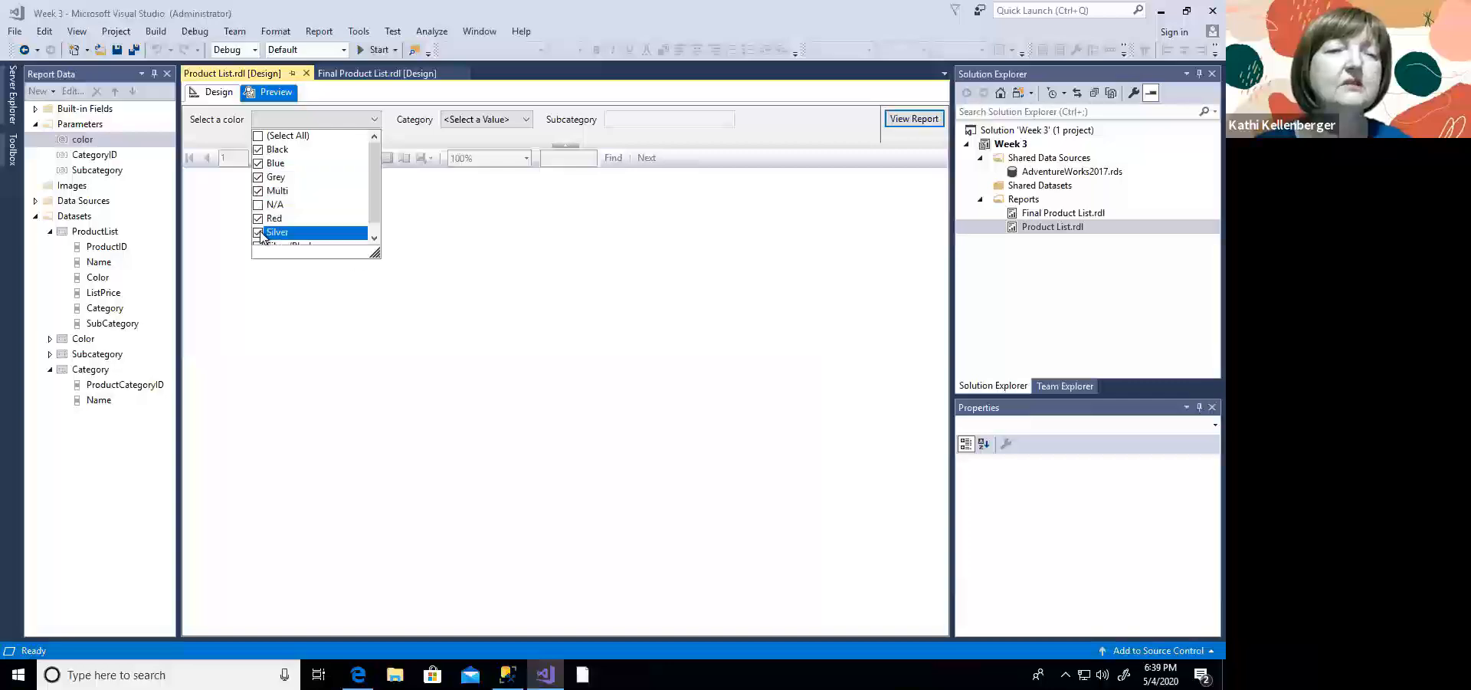
{"action": "left_click", "coordinate": [451, 253]}
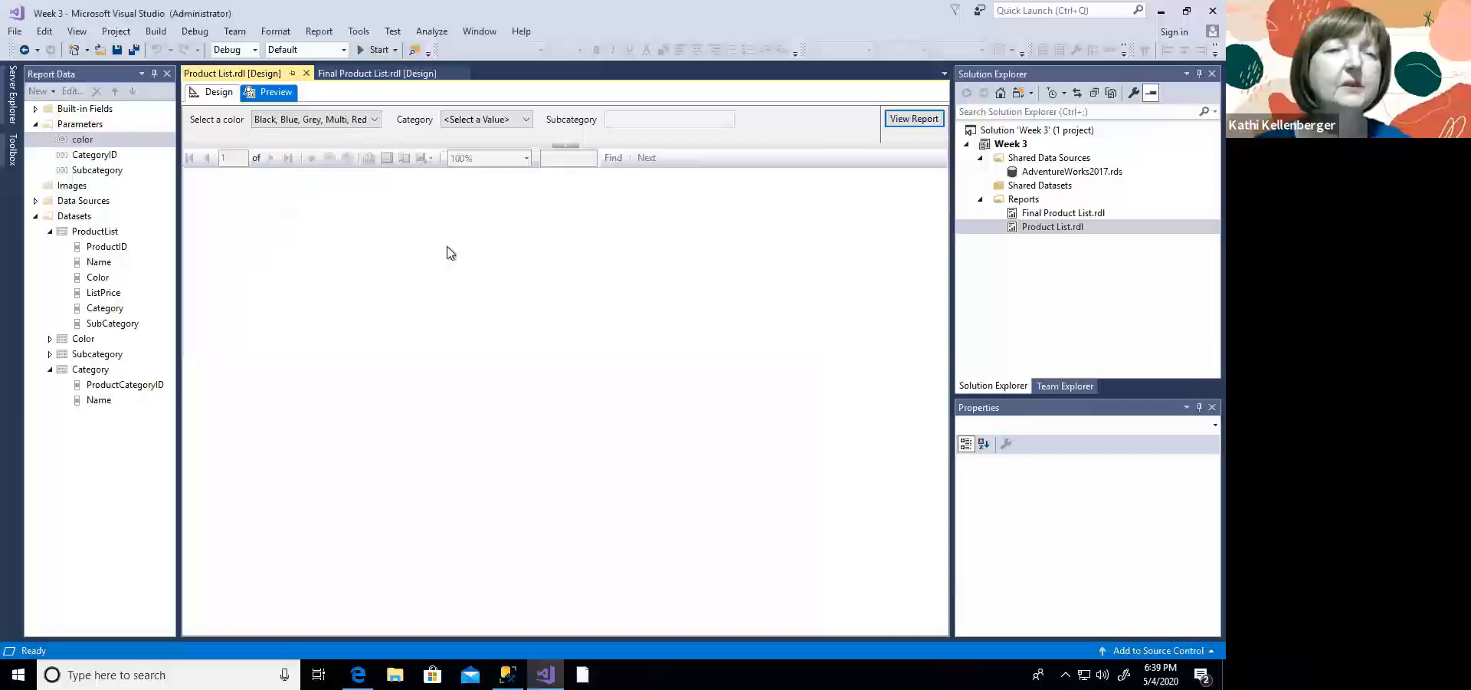
{"action": "left_click", "coordinate": [528, 122]}
{"action": "left_click", "coordinate": [502, 157]}
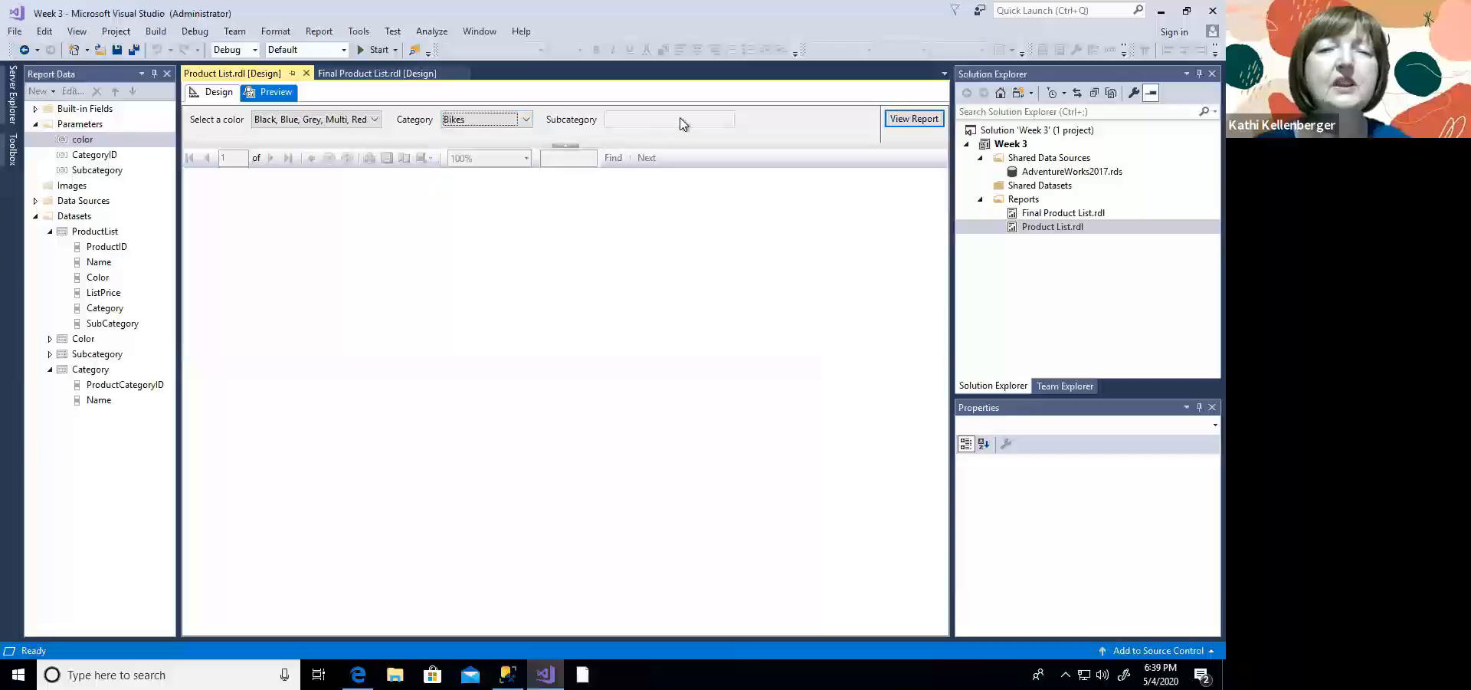
{"action": "left_click", "coordinate": [689, 120]}
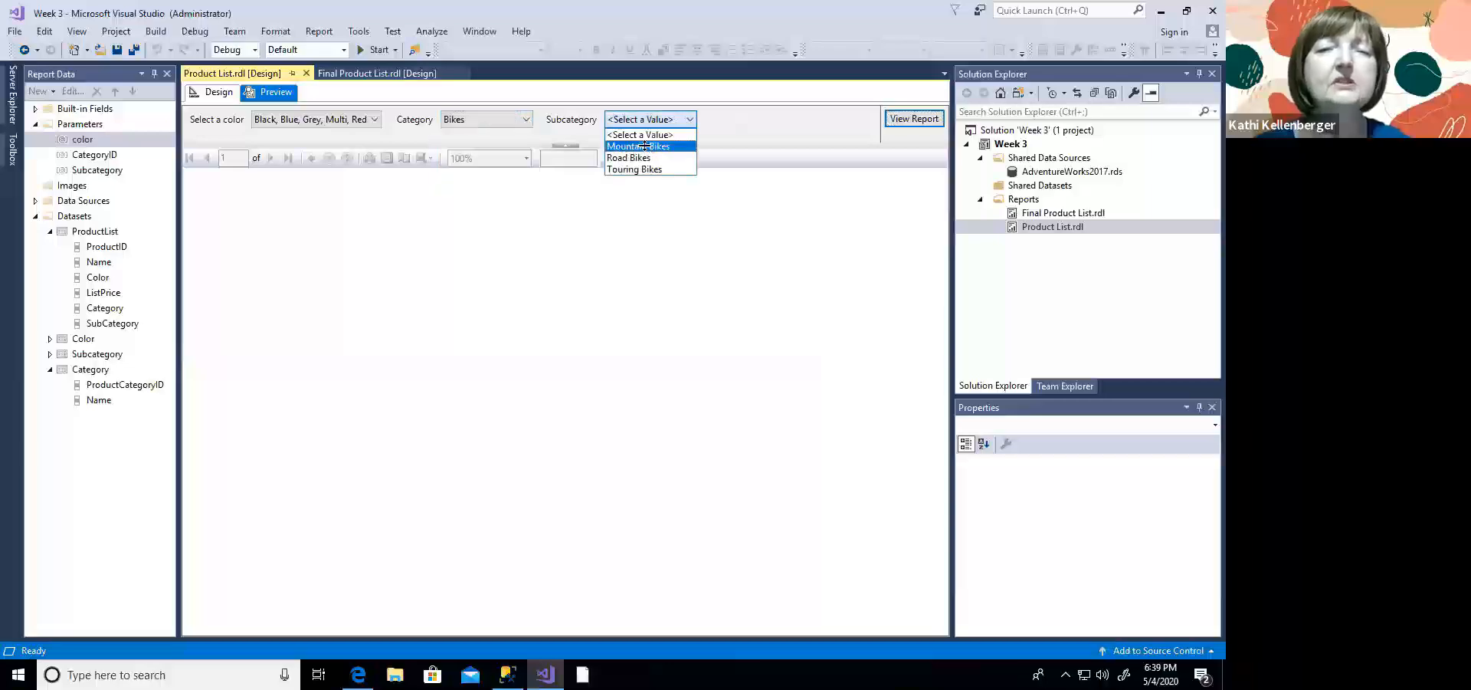
{"action": "left_click", "coordinate": [644, 146]}
{"action": "left_click", "coordinate": [905, 120]}
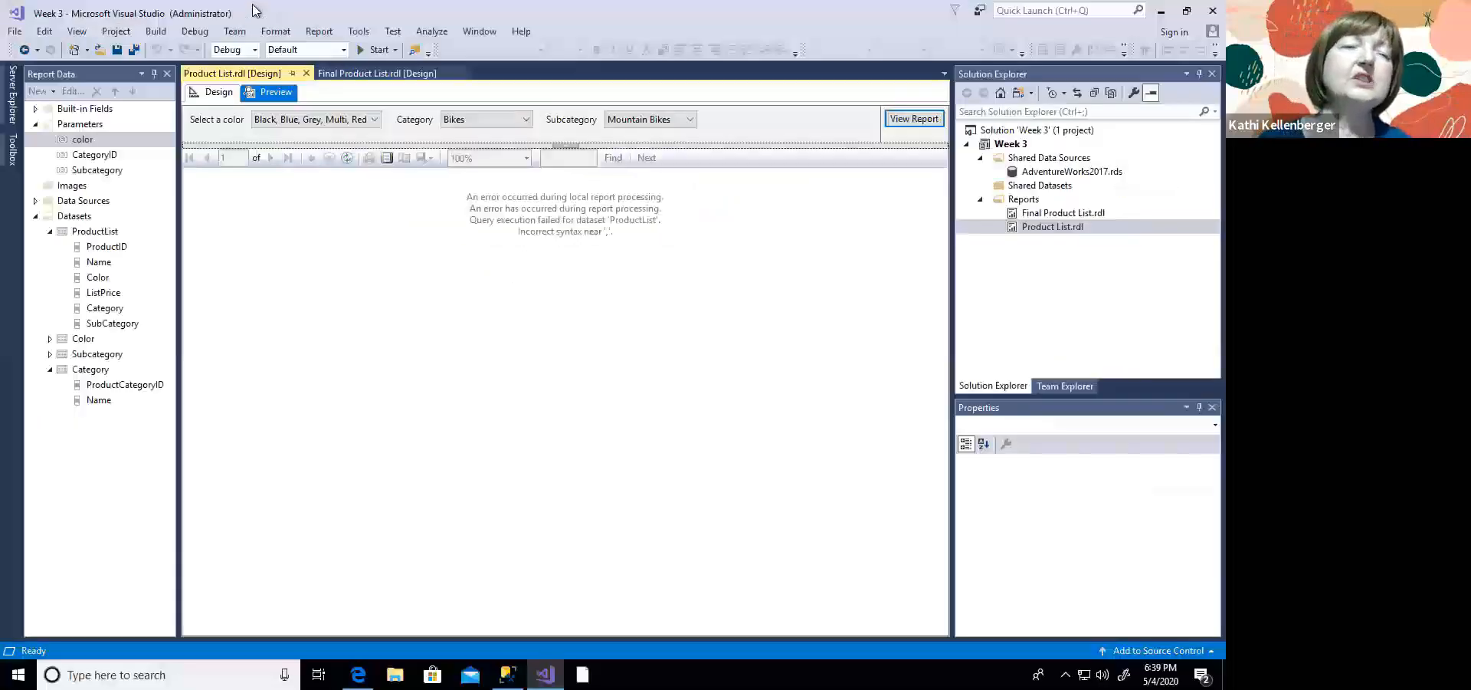
{"action": "left_click", "coordinate": [211, 94]}
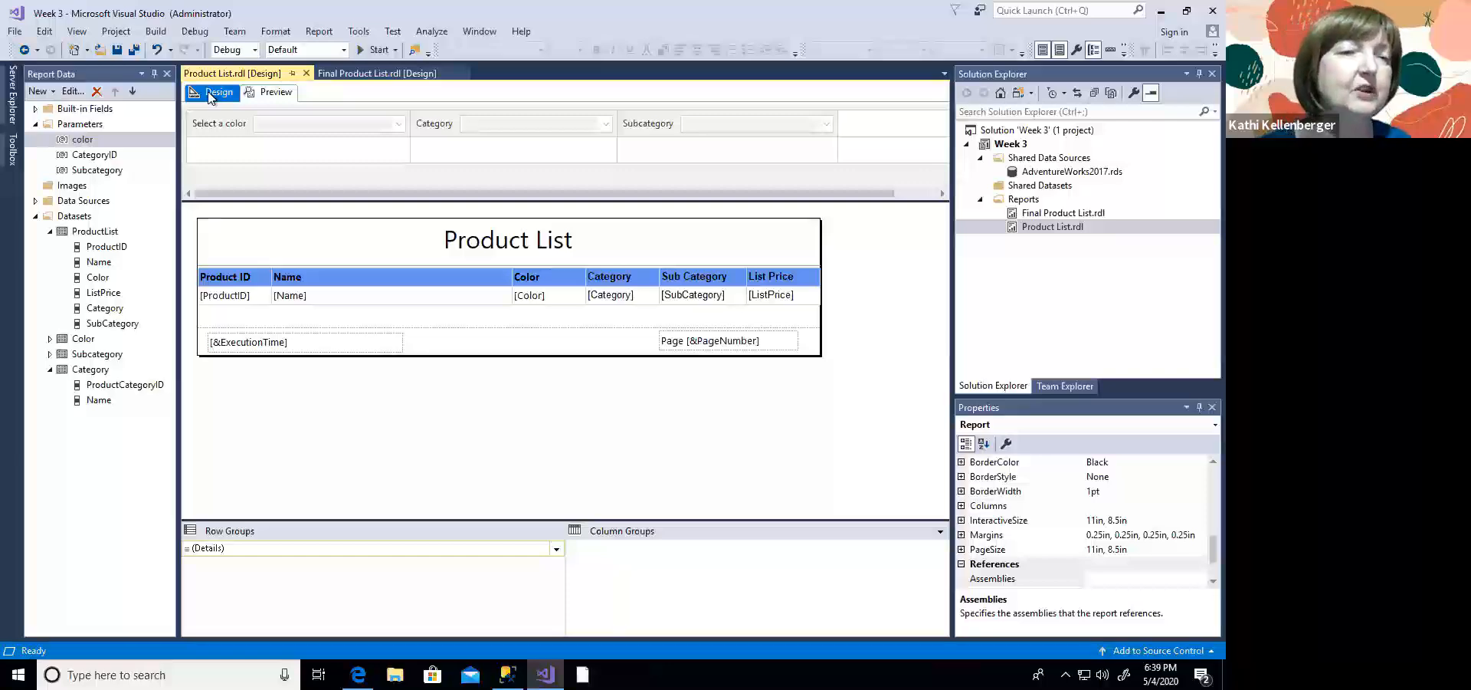
{"action": "double_click", "coordinate": [107, 234]}
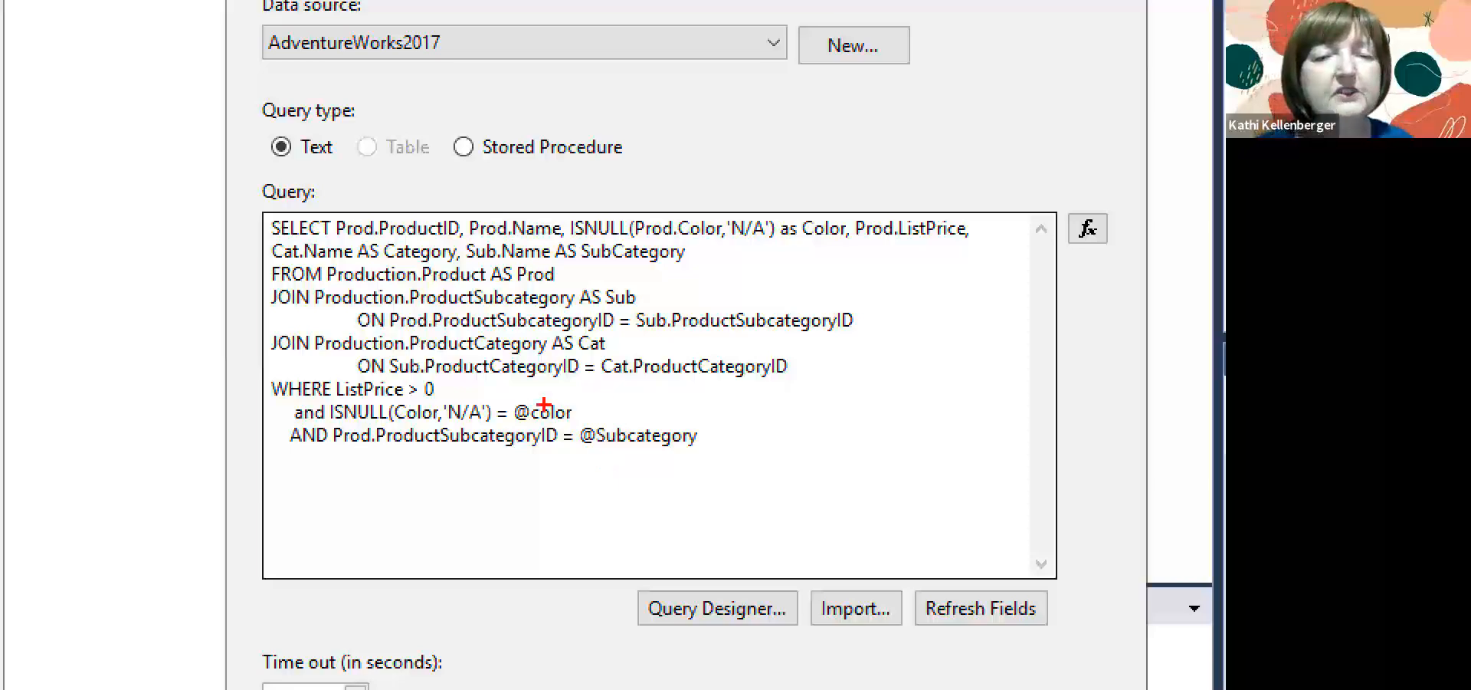
{"action": "left_click_drag", "start_coordinate": [586, 411], "coordinate": [629, 415]}
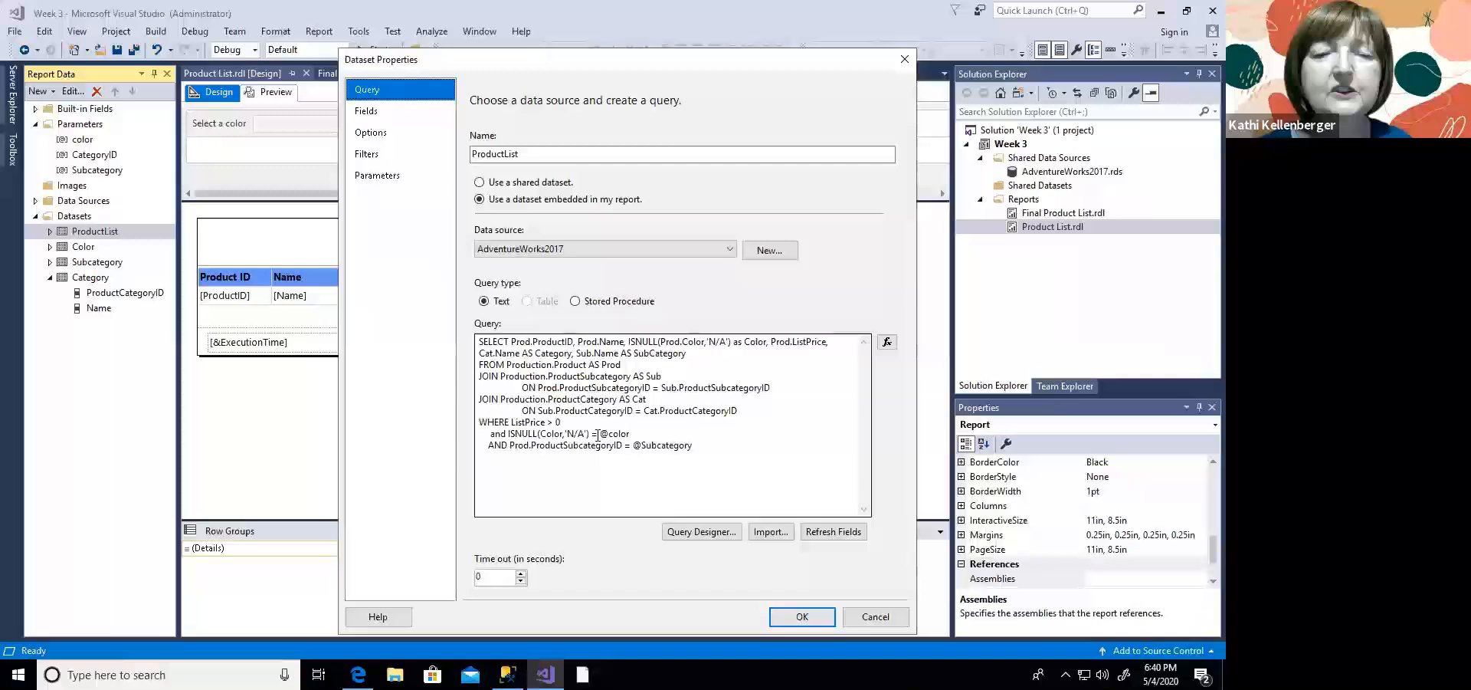
{"action": "left_click", "coordinate": [598, 435]}
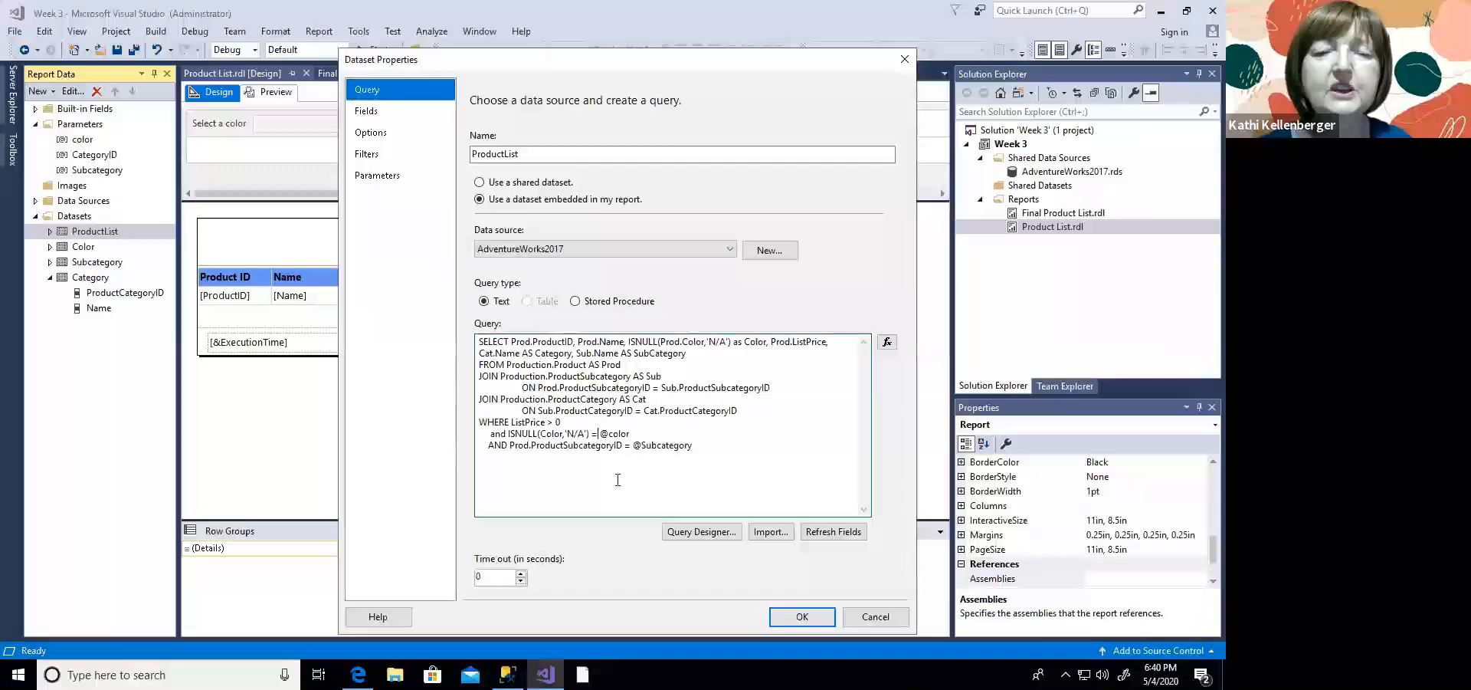
{"action": "key", "text": "BackSpace"}
{"action": "key", "text": "BackSpace"}
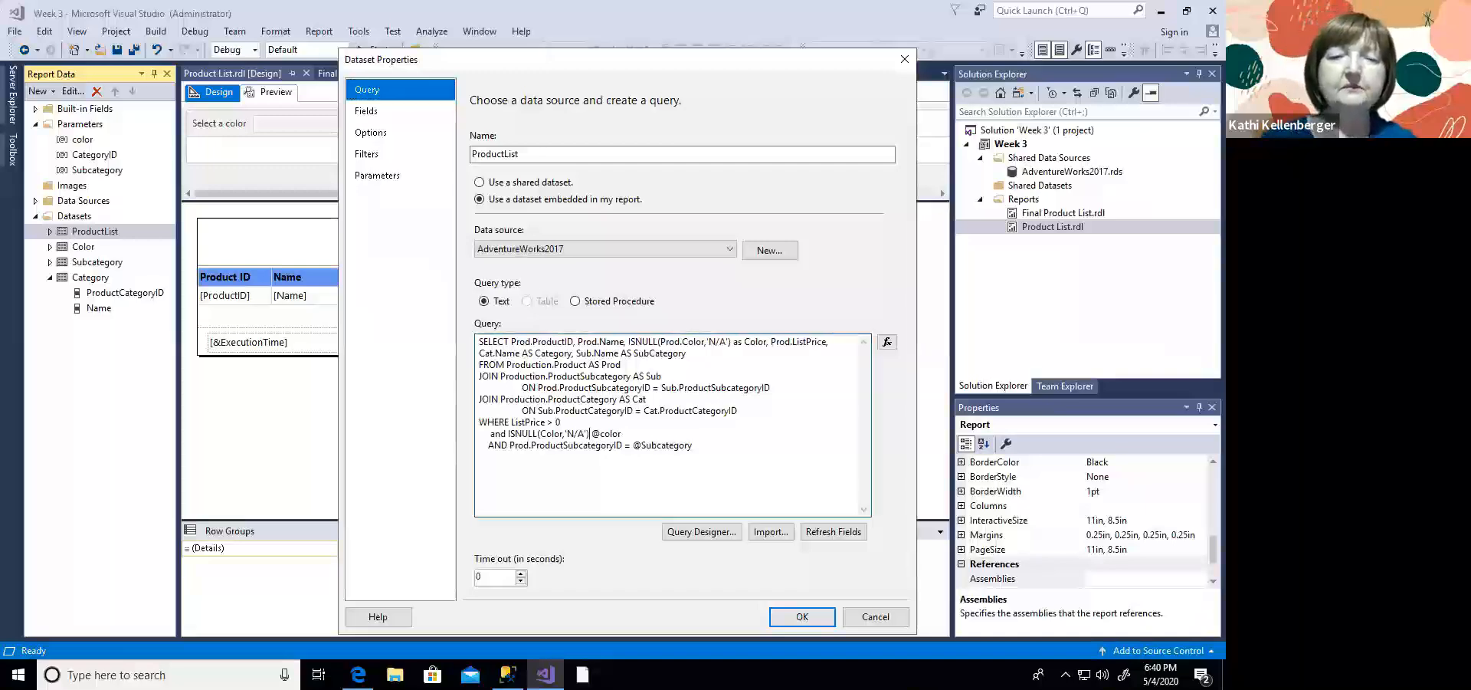
{"action": "type", "text": "IN ("}
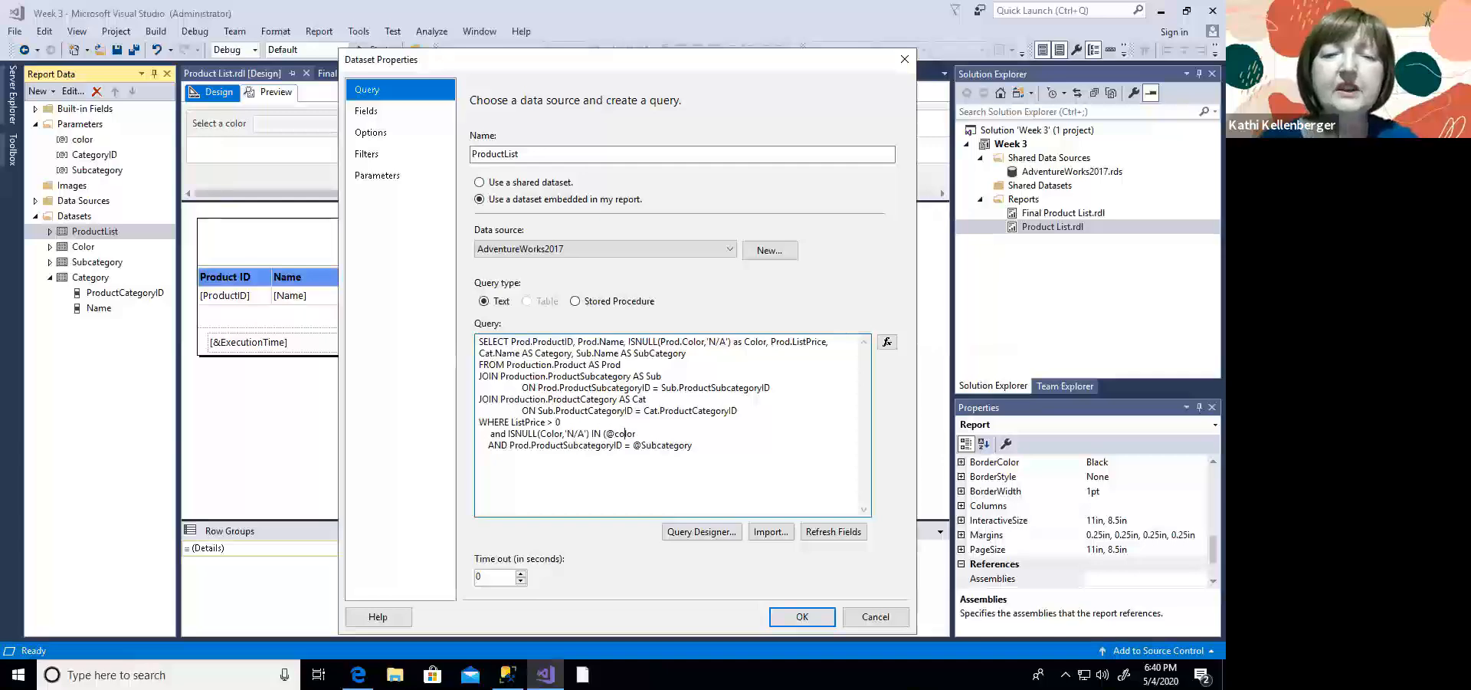
{"action": "key", "text": "Right"}
{"action": "key", "text": "Right"}
{"action": "key", "text": "Right"}
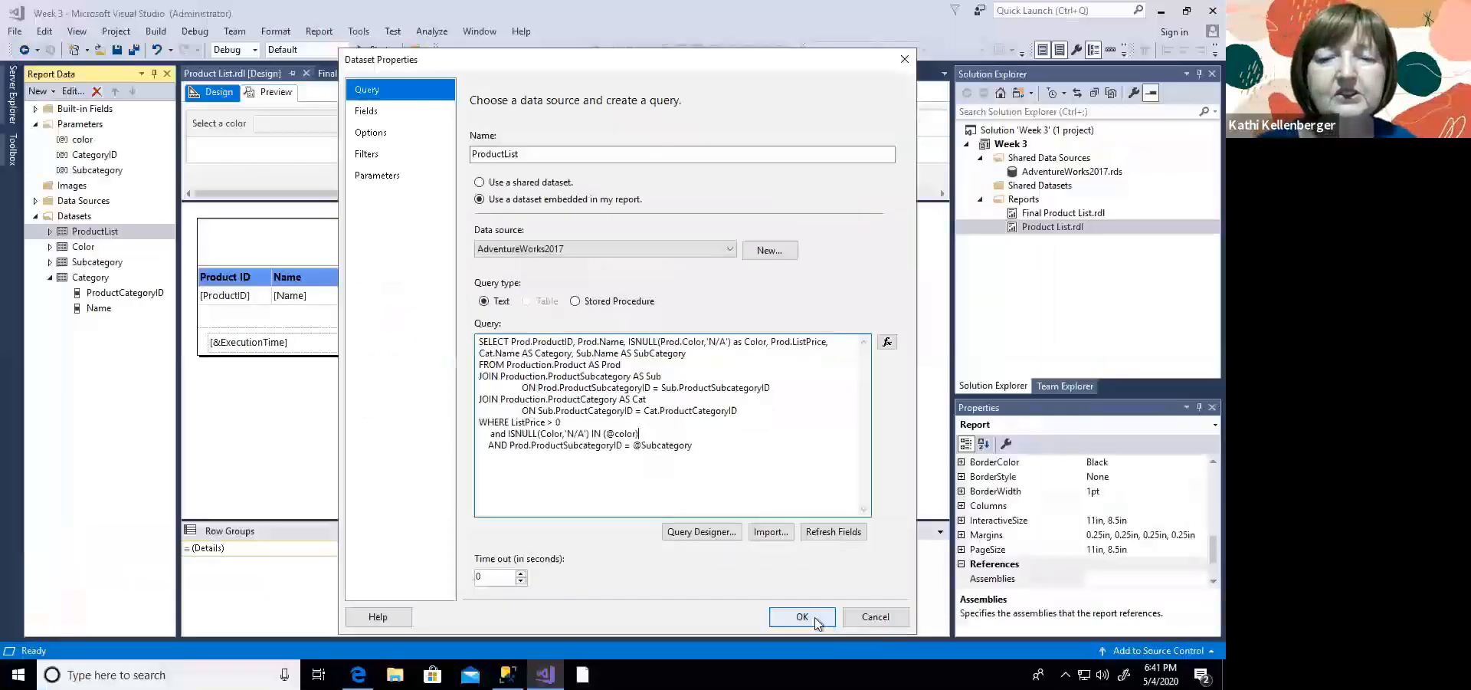
{"action": "left_click", "coordinate": [854, 654]}
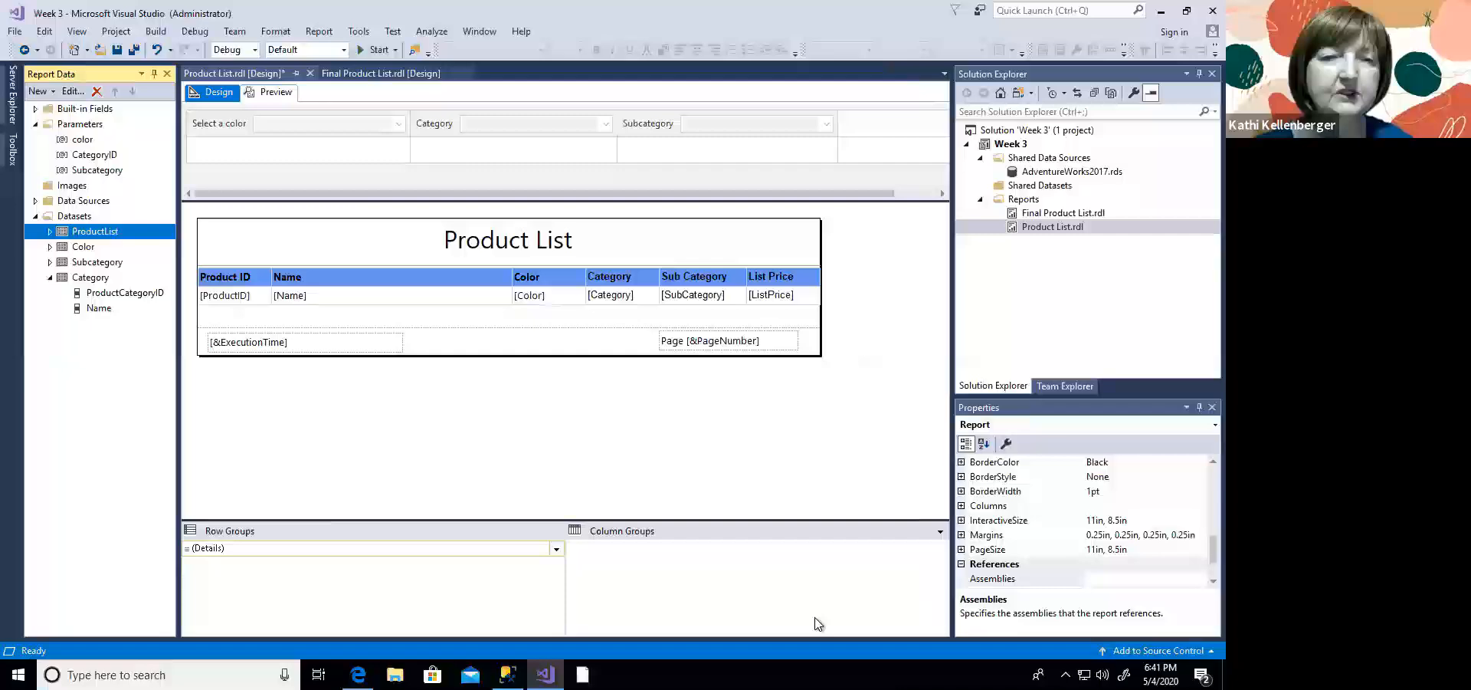
Step: Open the report preview and choose the colors Black, Blue, Grey, Multi, N/A, Red and Silver
{"action": "left_click", "coordinate": [277, 92]}
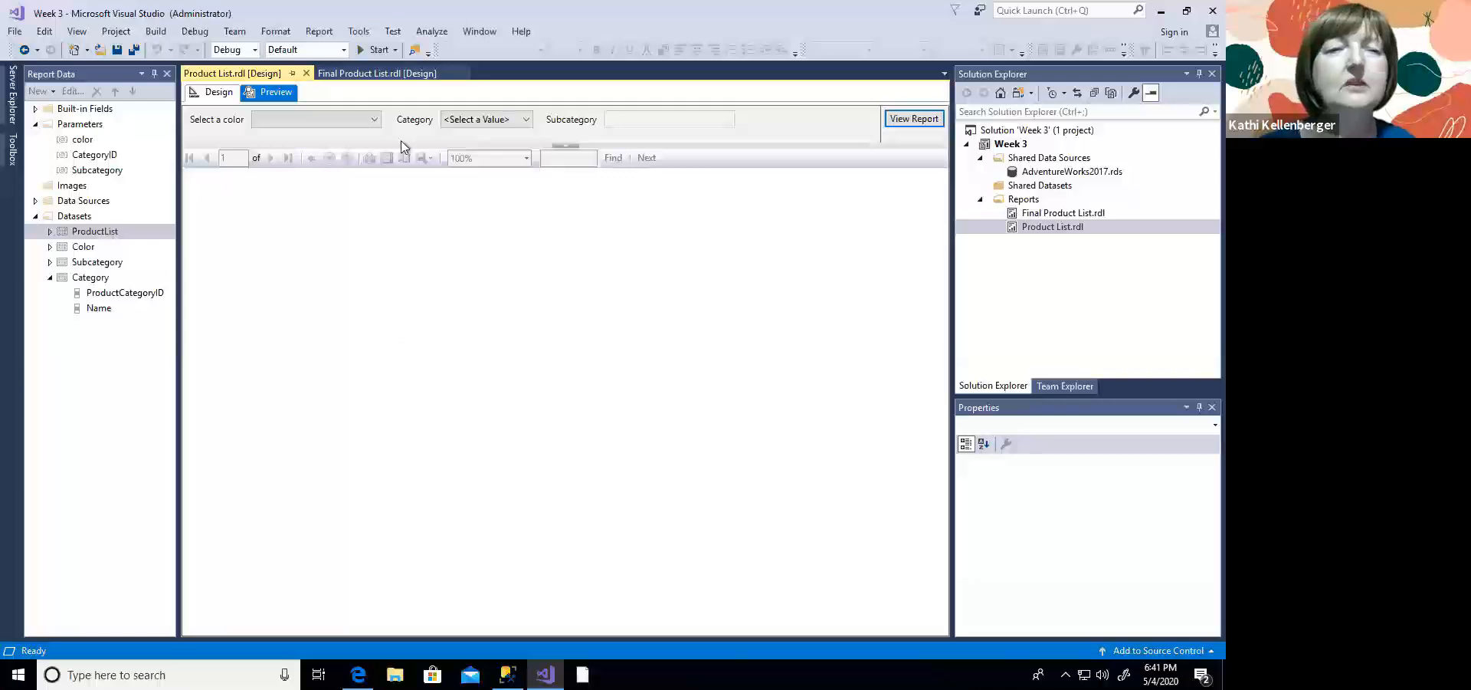
{"action": "left_click", "coordinate": [375, 120]}
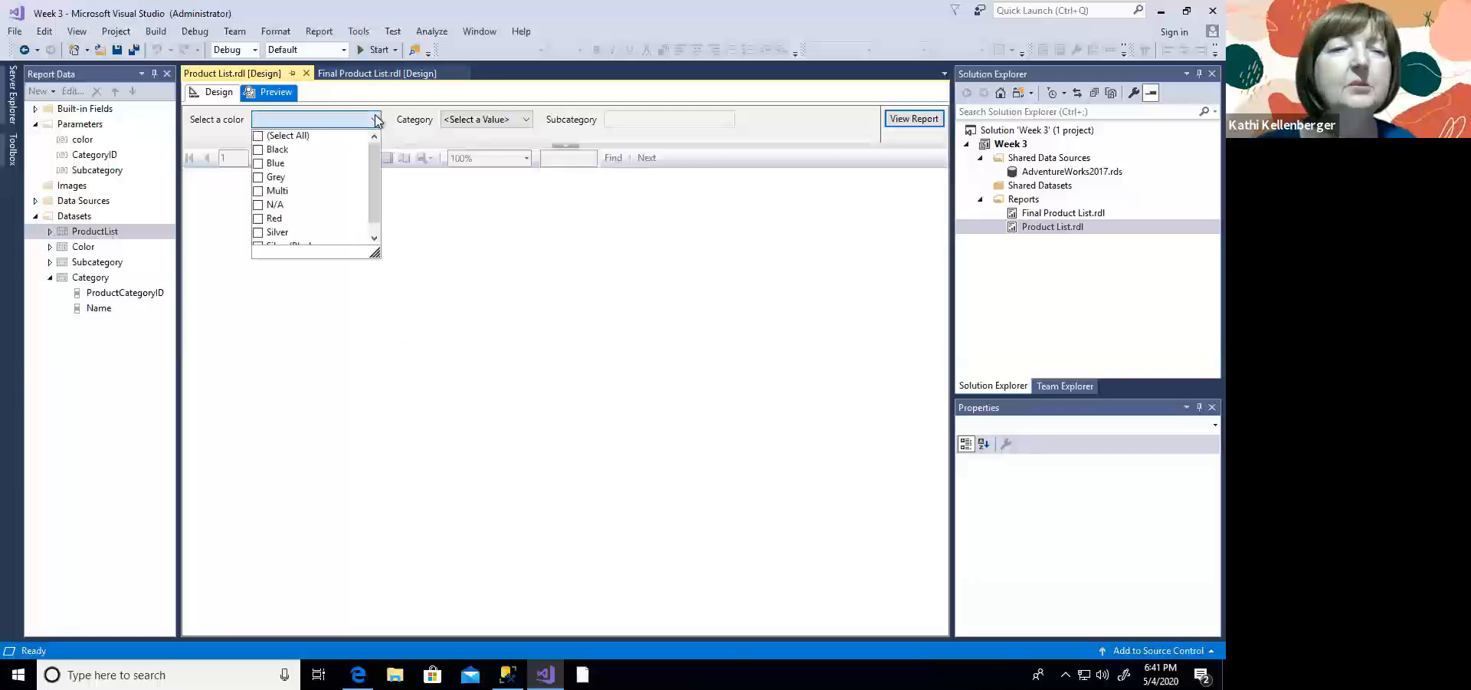
{"action": "left_click", "coordinate": [258, 150]}
{"action": "left_click", "coordinate": [258, 164]}
{"action": "left_click", "coordinate": [258, 177]}
{"action": "left_click", "coordinate": [258, 191]}
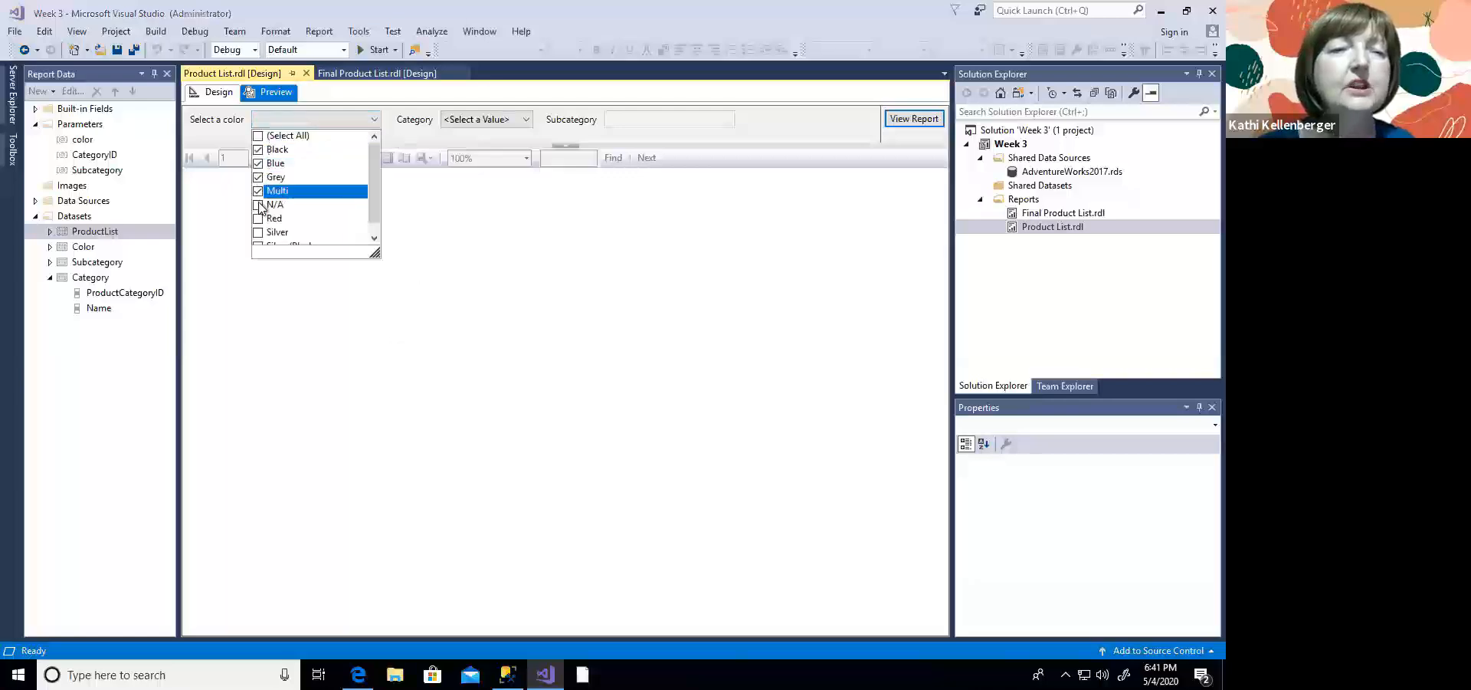
{"action": "left_click", "coordinate": [258, 206]}
{"action": "left_click", "coordinate": [259, 219]}
{"action": "left_click", "coordinate": [259, 233]}
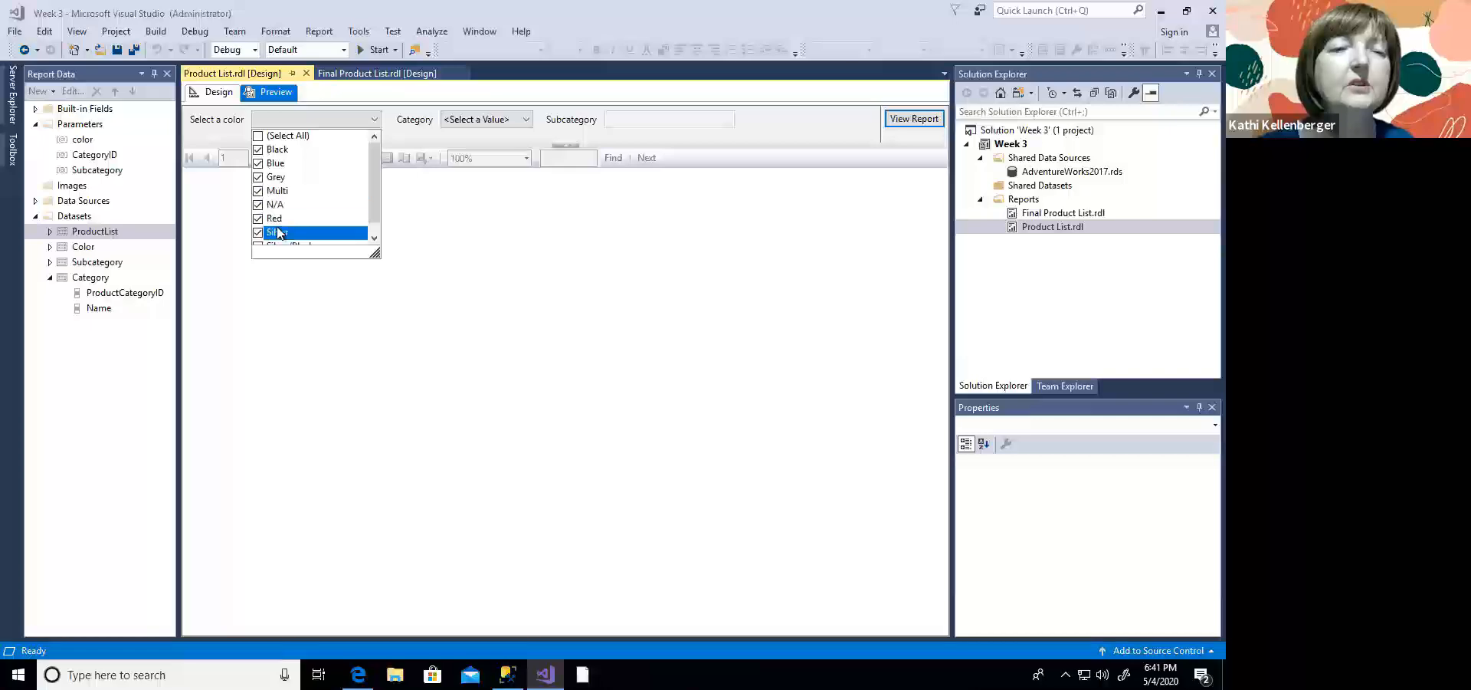
{"action": "left_click", "coordinate": [525, 246]}
Step: Run the report for category Bikes and subcategory Mountain Bikes
{"action": "left_click", "coordinate": [526, 119]}
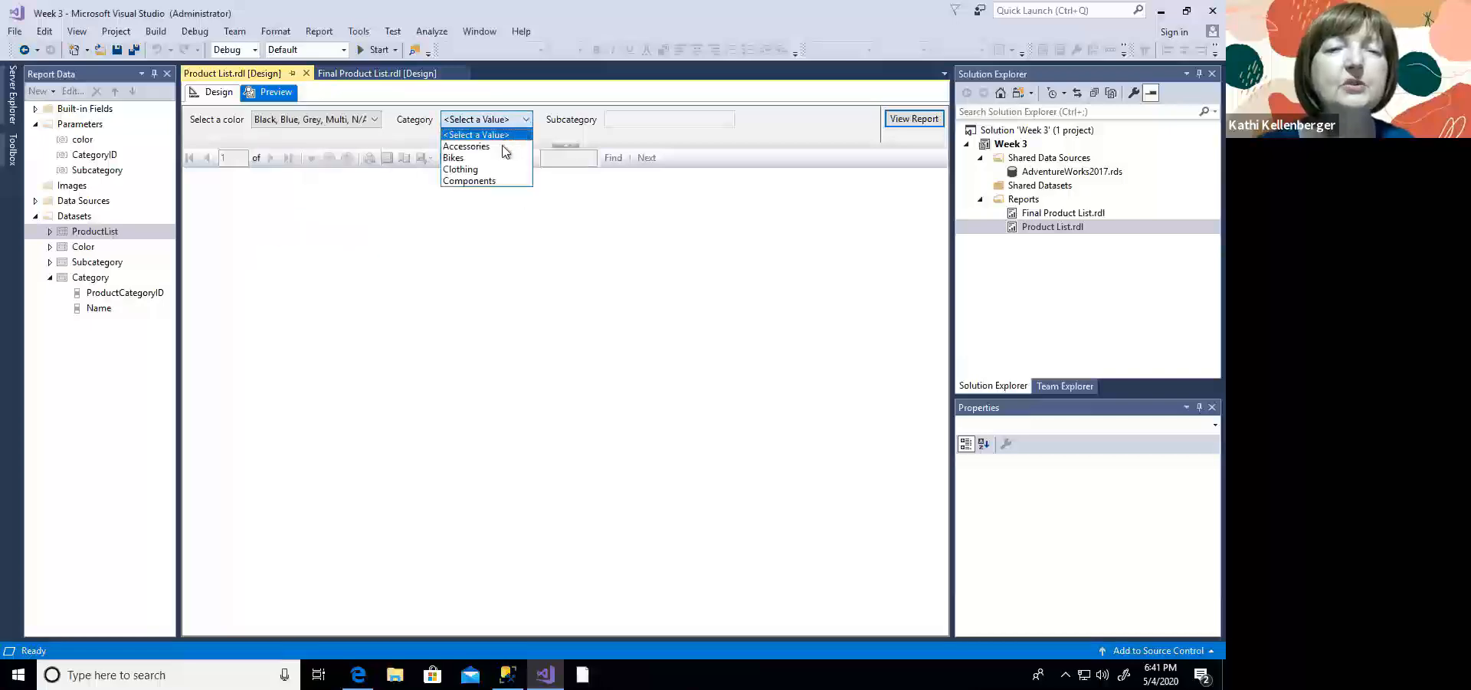
{"action": "left_click", "coordinate": [498, 161]}
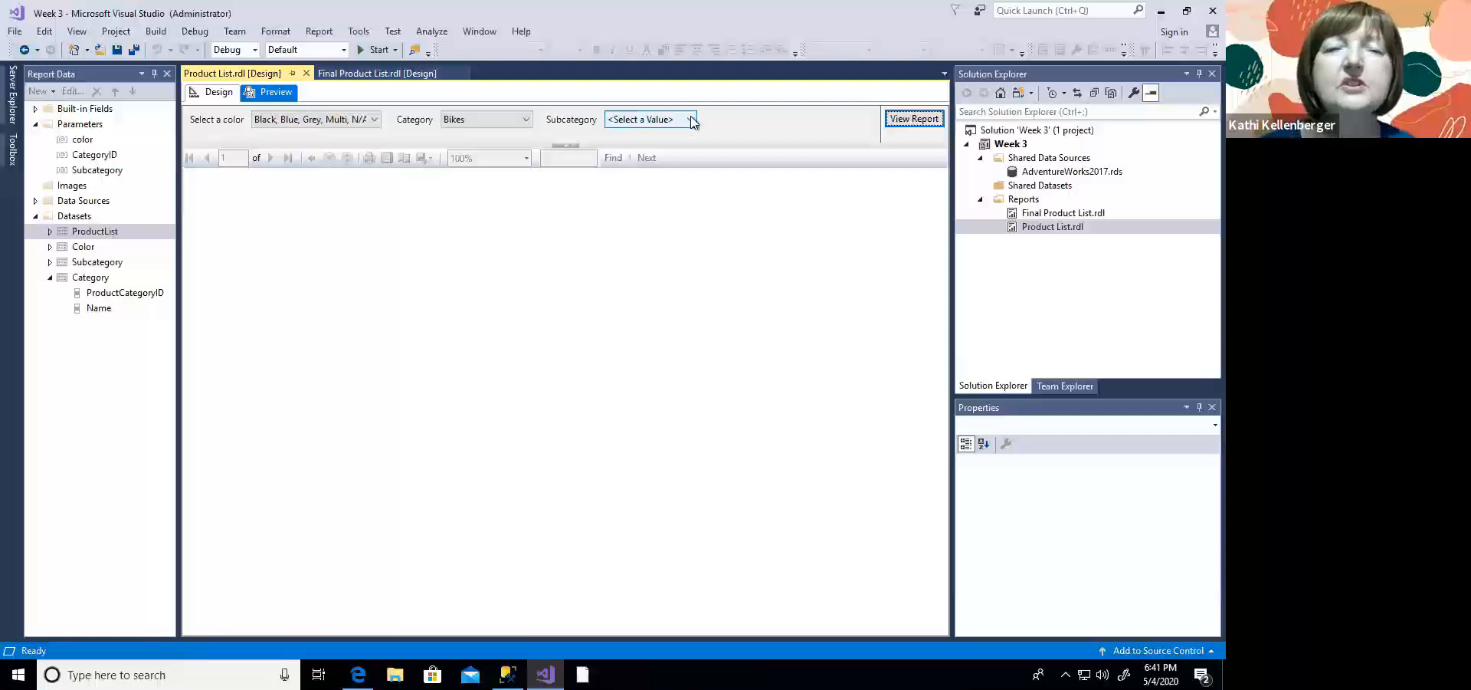
{"action": "left_click", "coordinate": [692, 120]}
{"action": "left_click", "coordinate": [667, 144]}
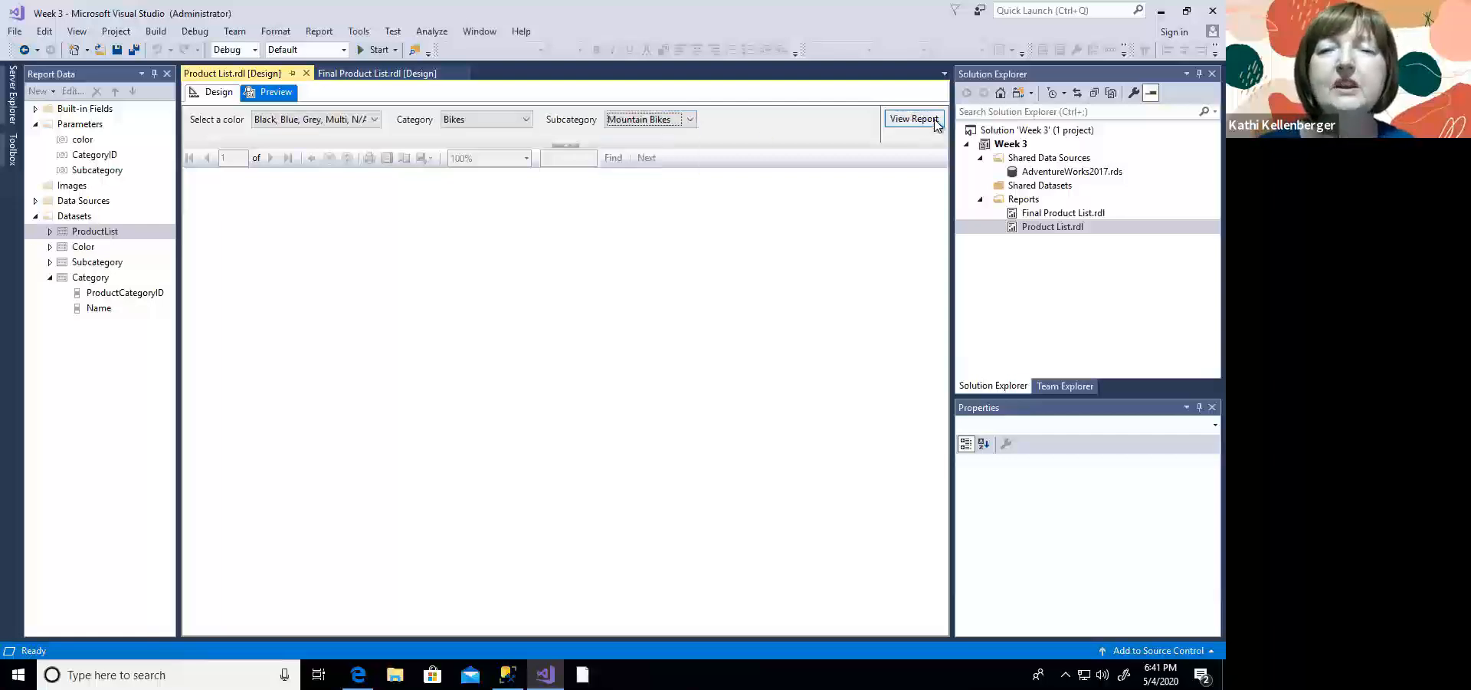
{"action": "left_click", "coordinate": [936, 122]}
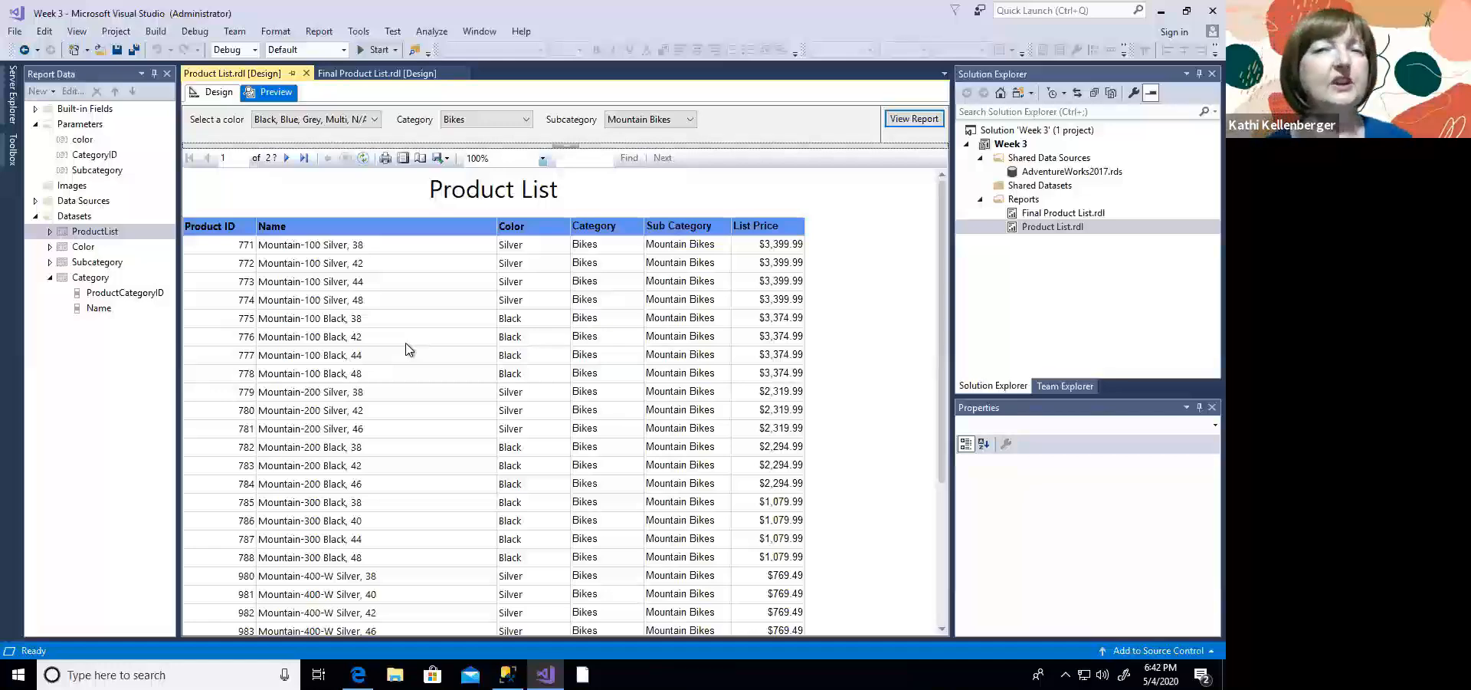
Step: Return to the report design and move the product table slightly down, leaving a gap beneath the title
{"action": "left_click", "coordinate": [215, 93]}
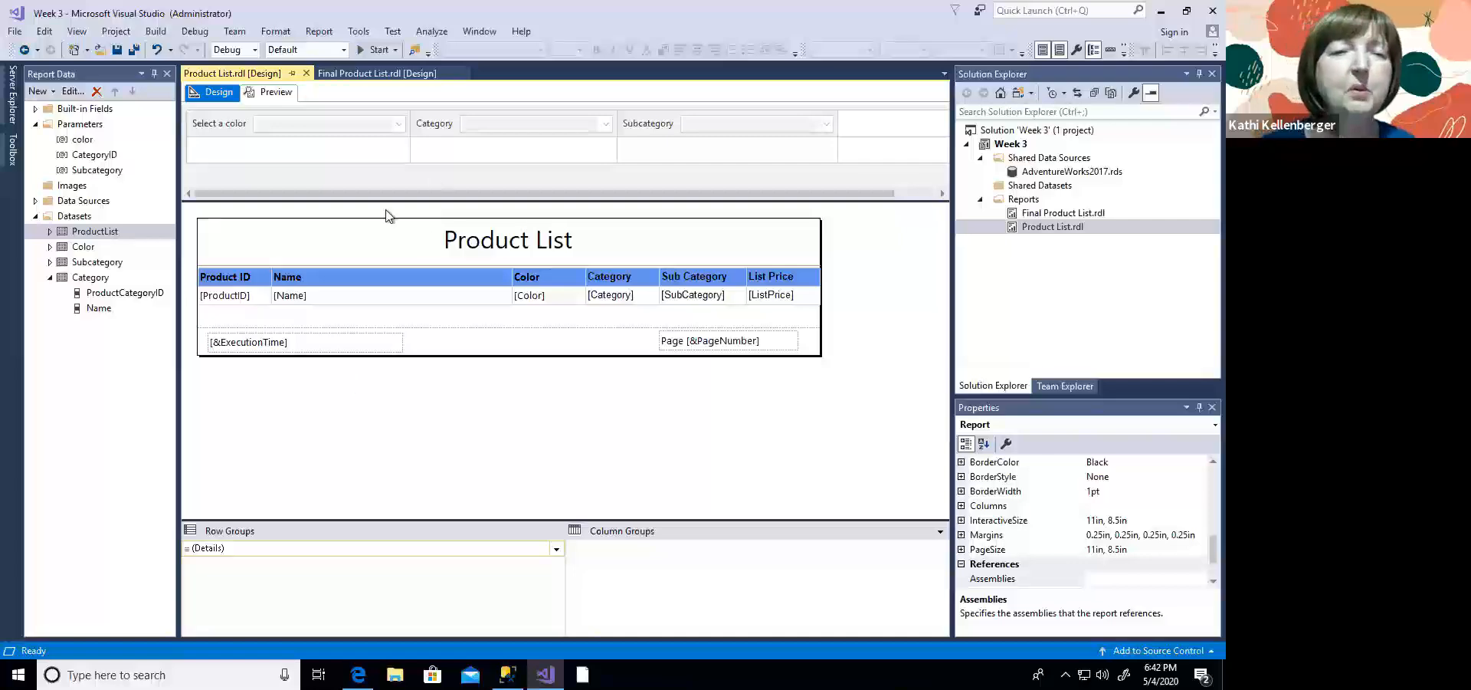
{"action": "left_click", "coordinate": [387, 260]}
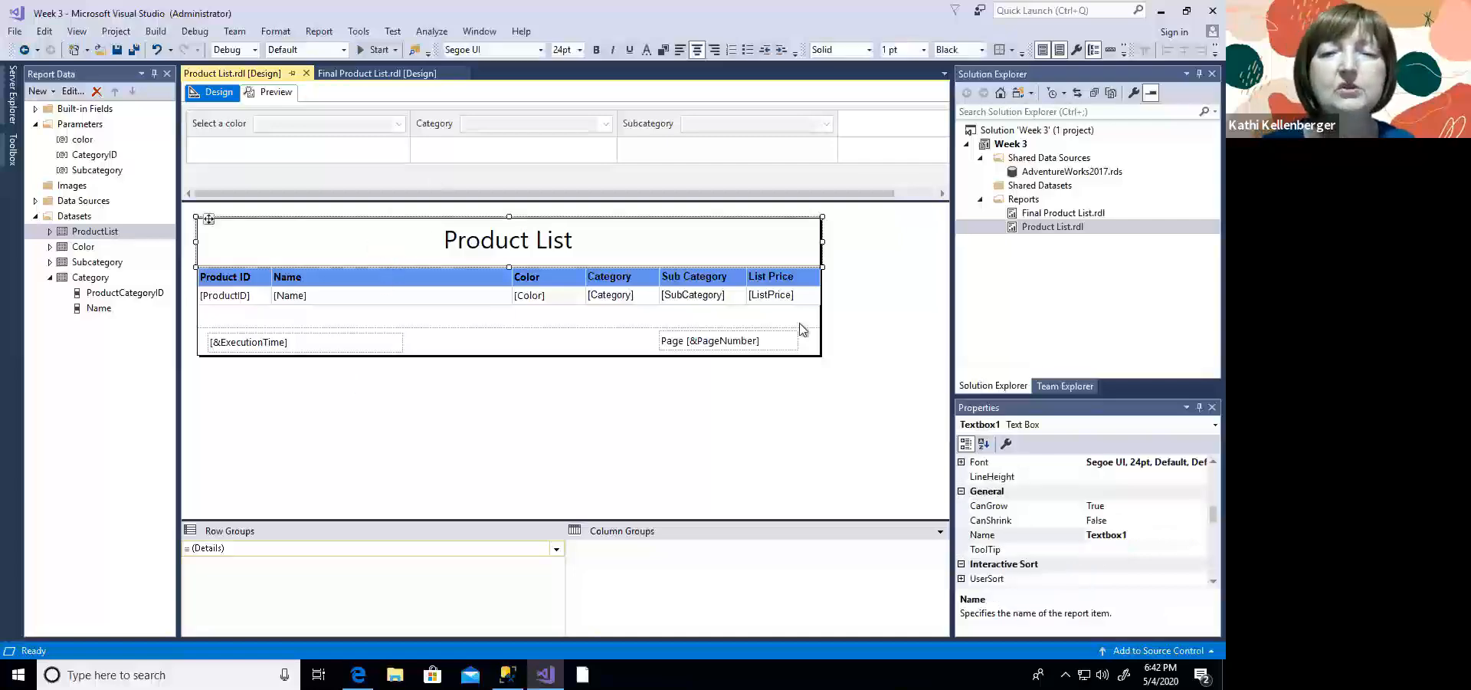
{"action": "left_click", "coordinate": [670, 233]}
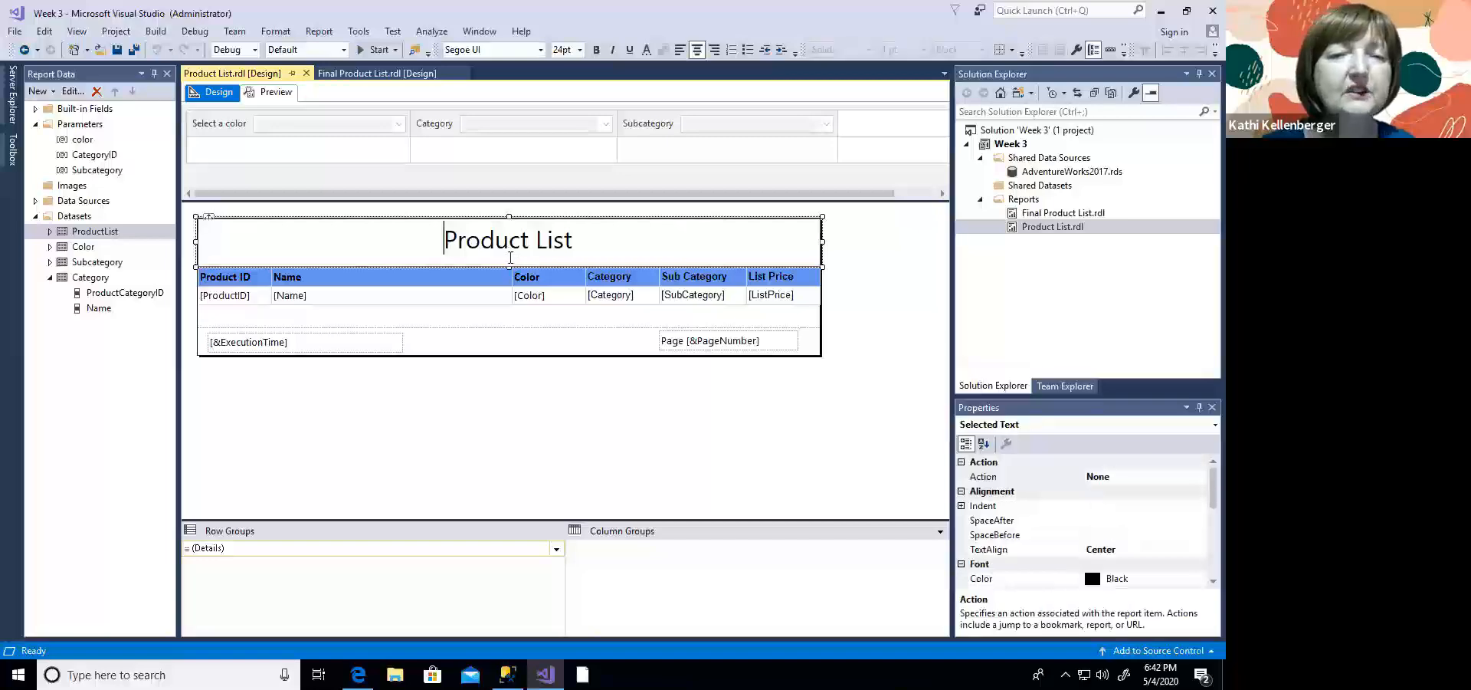
{"action": "left_click", "coordinate": [511, 258]}
{"action": "left_click", "coordinate": [527, 333]}
{"action": "double_click", "coordinate": [509, 261]}
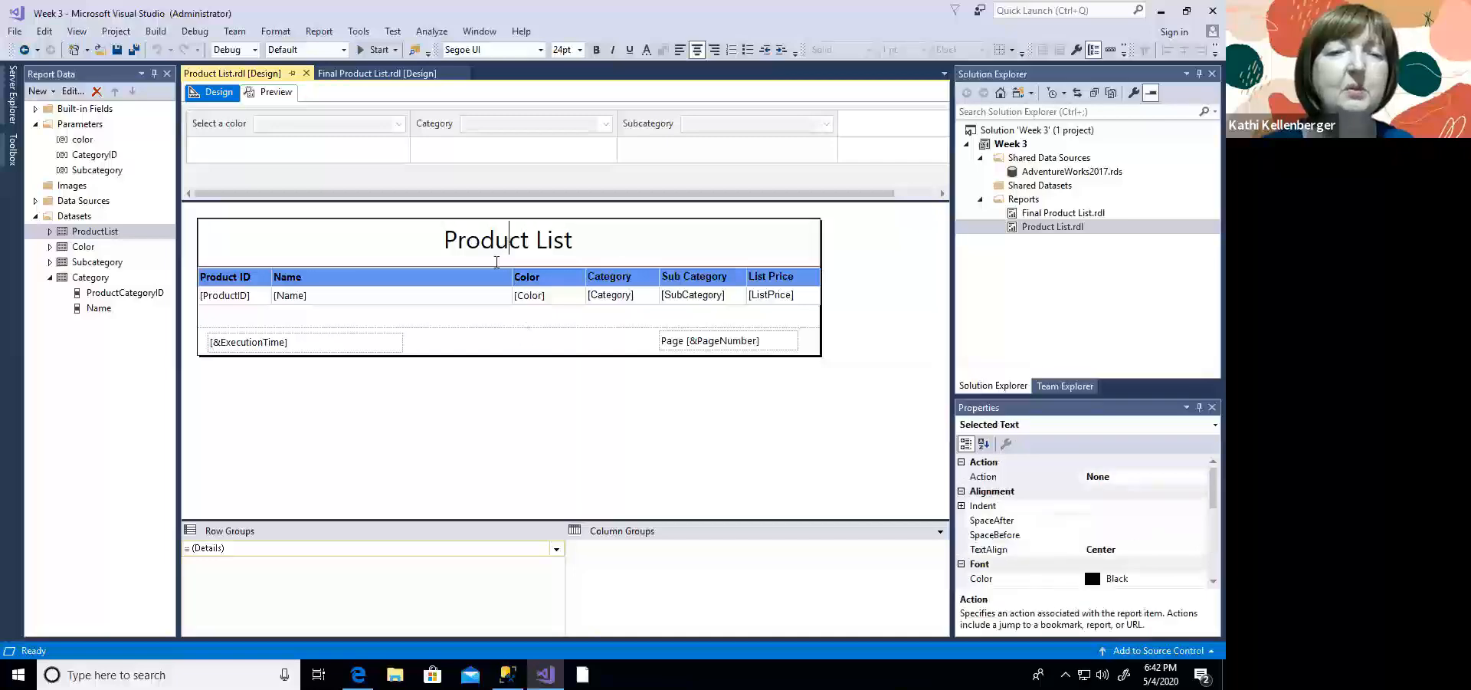
{"action": "left_click", "coordinate": [248, 282]}
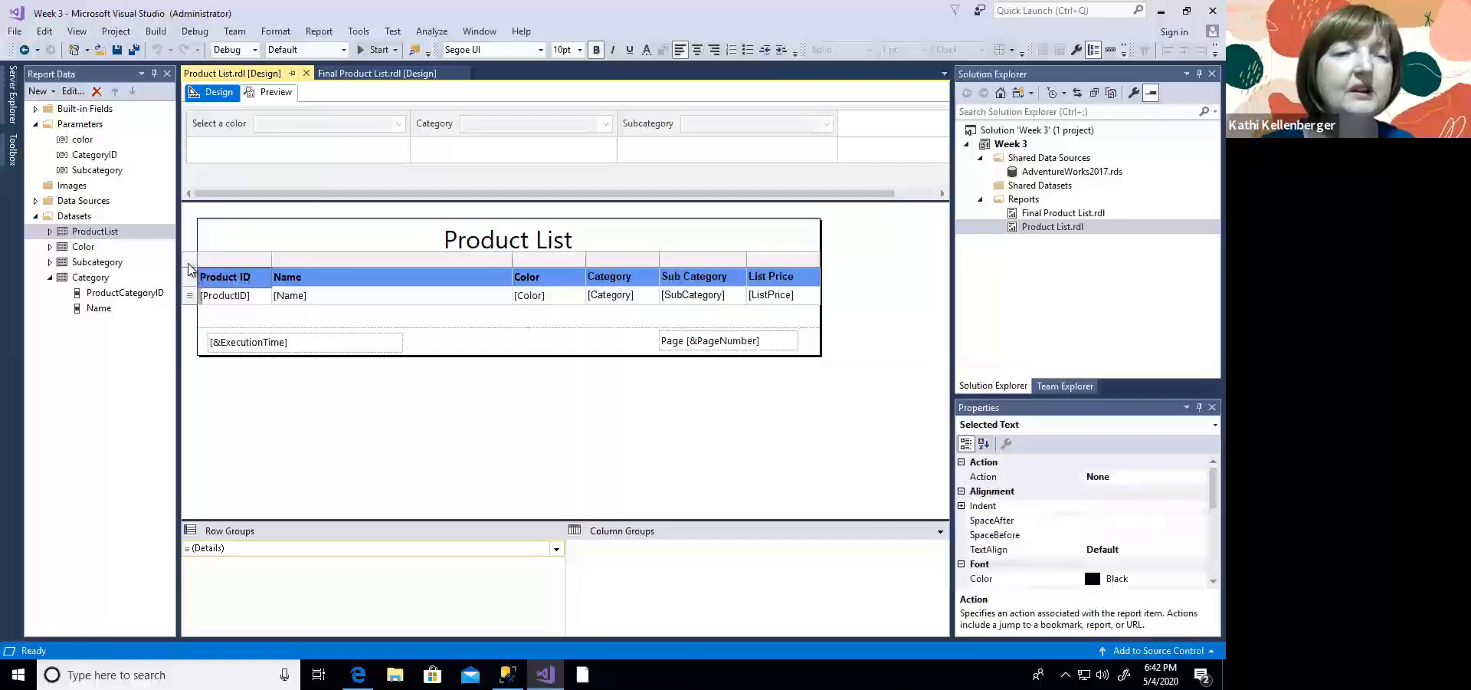
{"action": "left_click", "coordinate": [200, 268]}
{"action": "left_click_drag", "start_coordinate": [207, 268], "coordinate": [208, 281]}
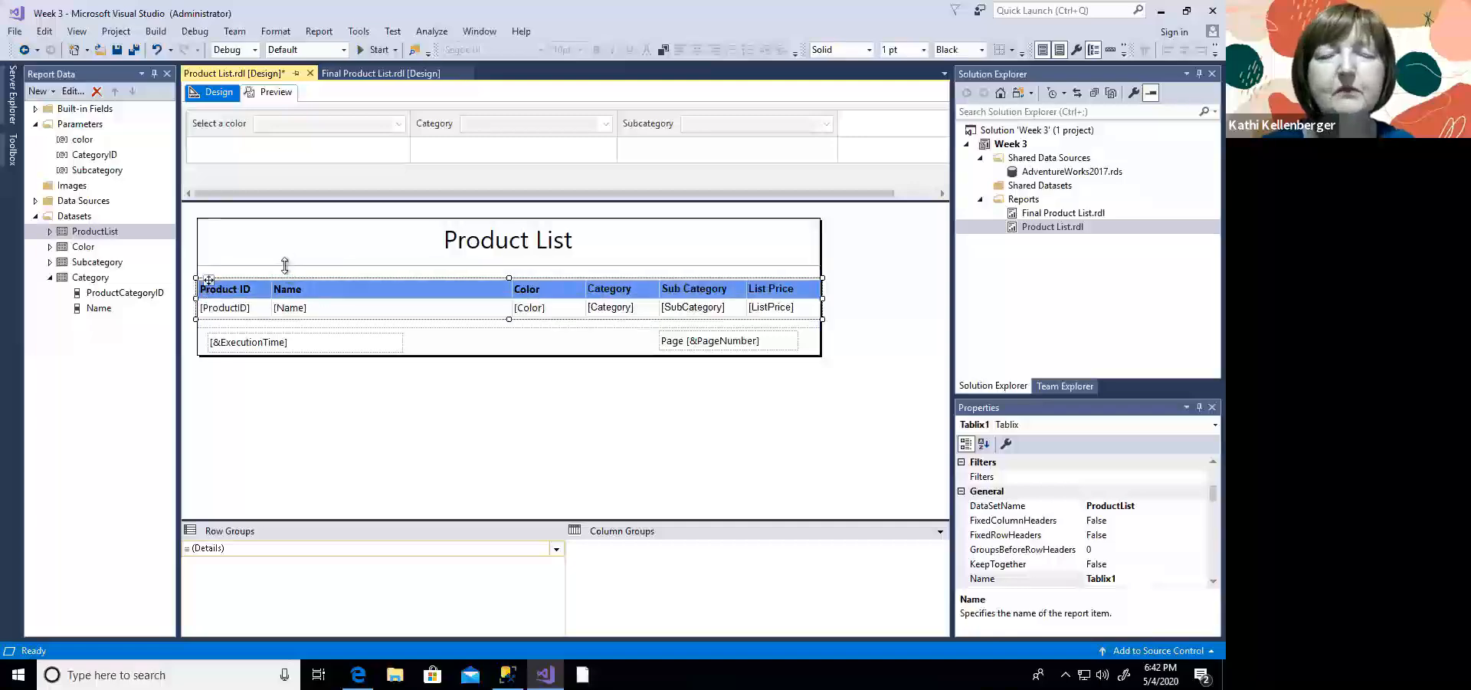
Step: Enlarge the page header downward to about 1.09 in high, making room below the Product List title
{"action": "left_click_drag", "start_coordinate": [285, 265], "coordinate": [283, 288]}
{"action": "left_click", "coordinate": [283, 246]}
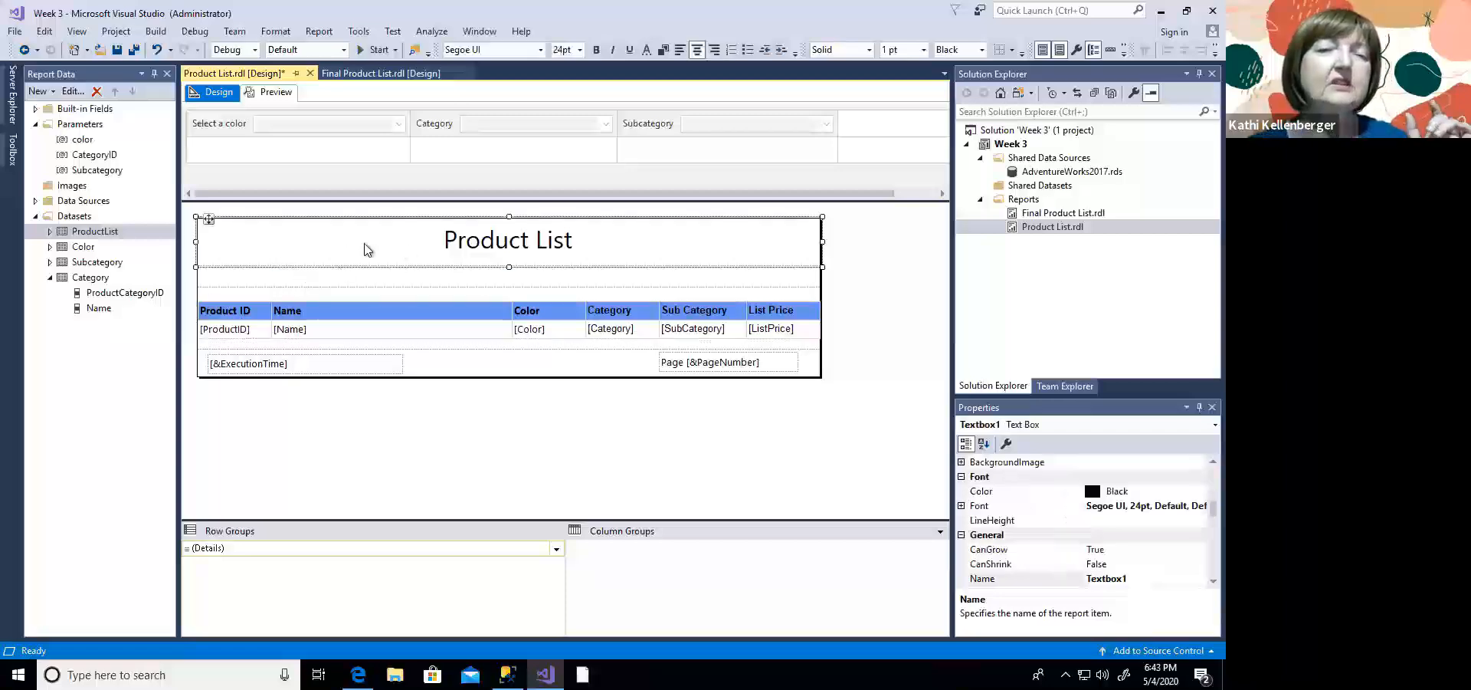
{"action": "left_click", "coordinate": [352, 284]}
{"action": "left_click_drag", "start_coordinate": [351, 285], "coordinate": [346, 287]}
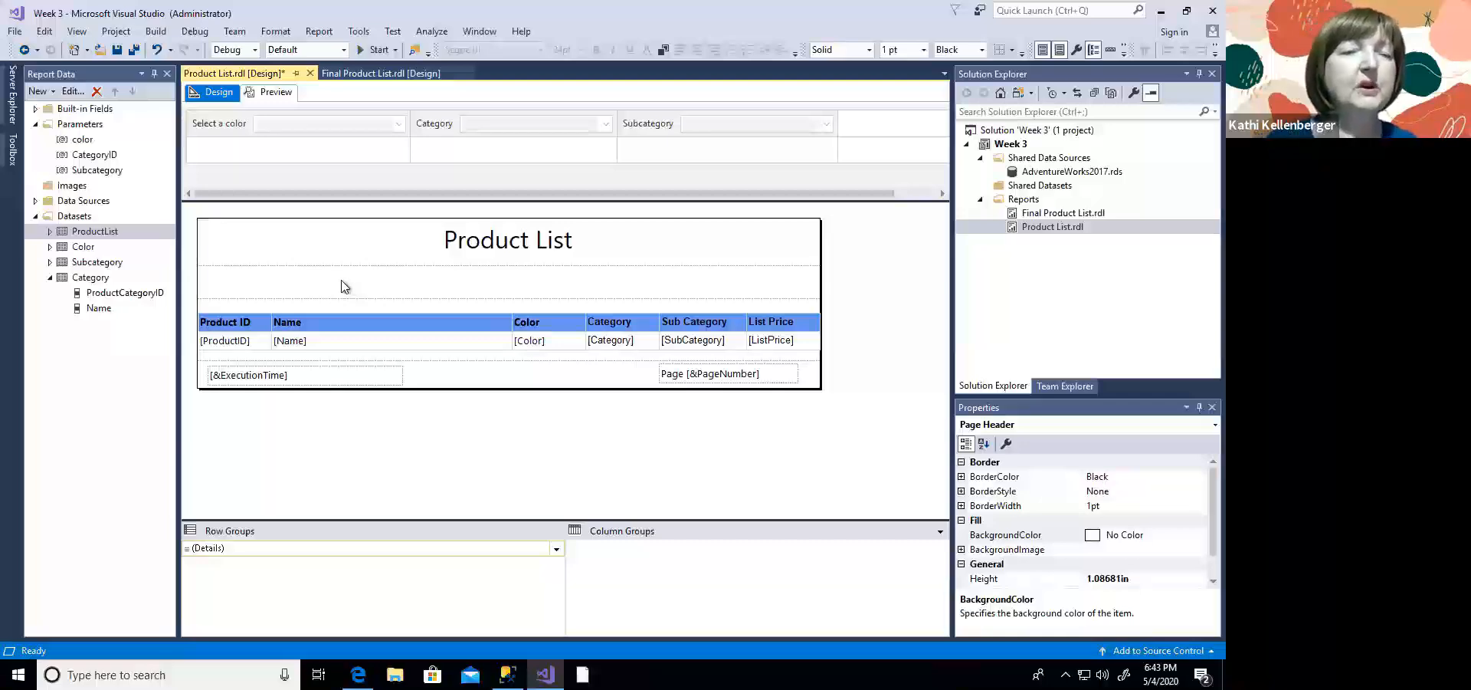
Step: Place the color parameter as a text box in the page header, below the title near the left edge
{"action": "right_click", "coordinate": [296, 285]}
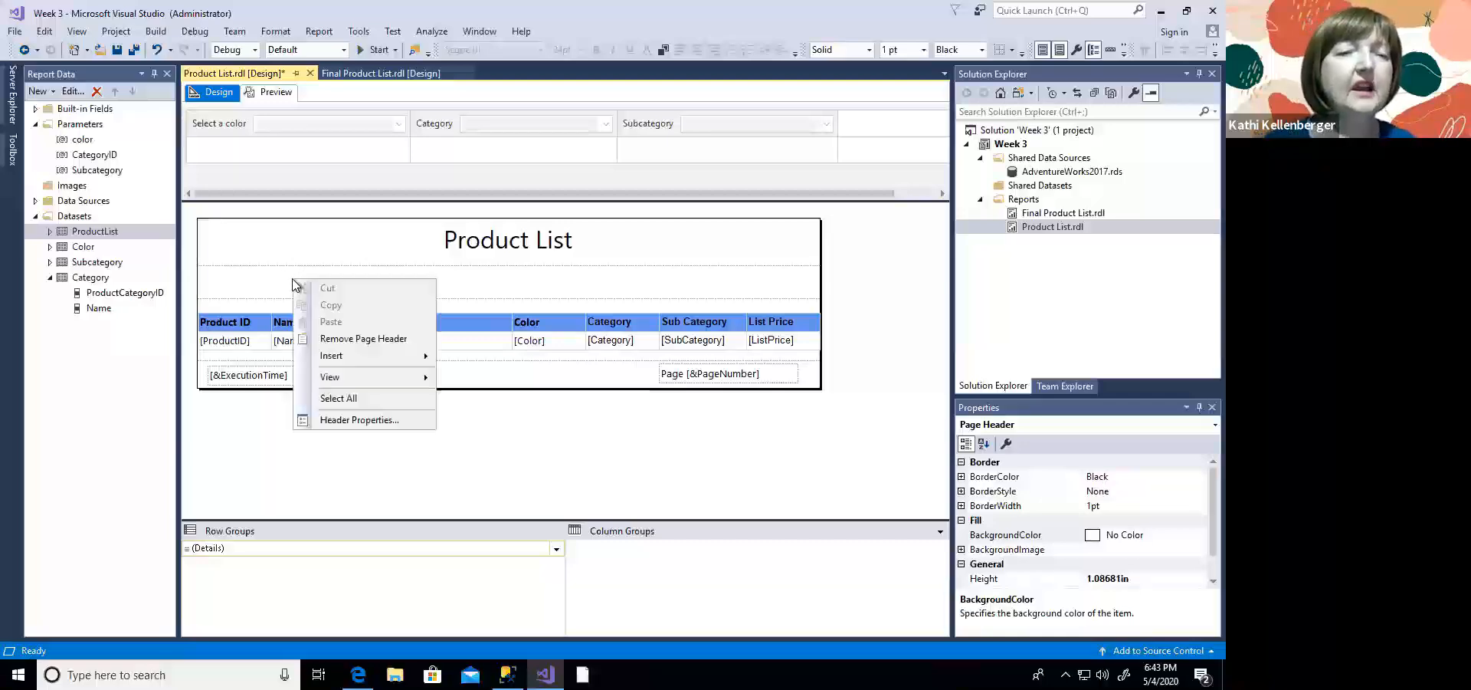
{"action": "key", "text": "Escape"}
{"action": "left_click_drag", "start_coordinate": [87, 143], "coordinate": [216, 277]}
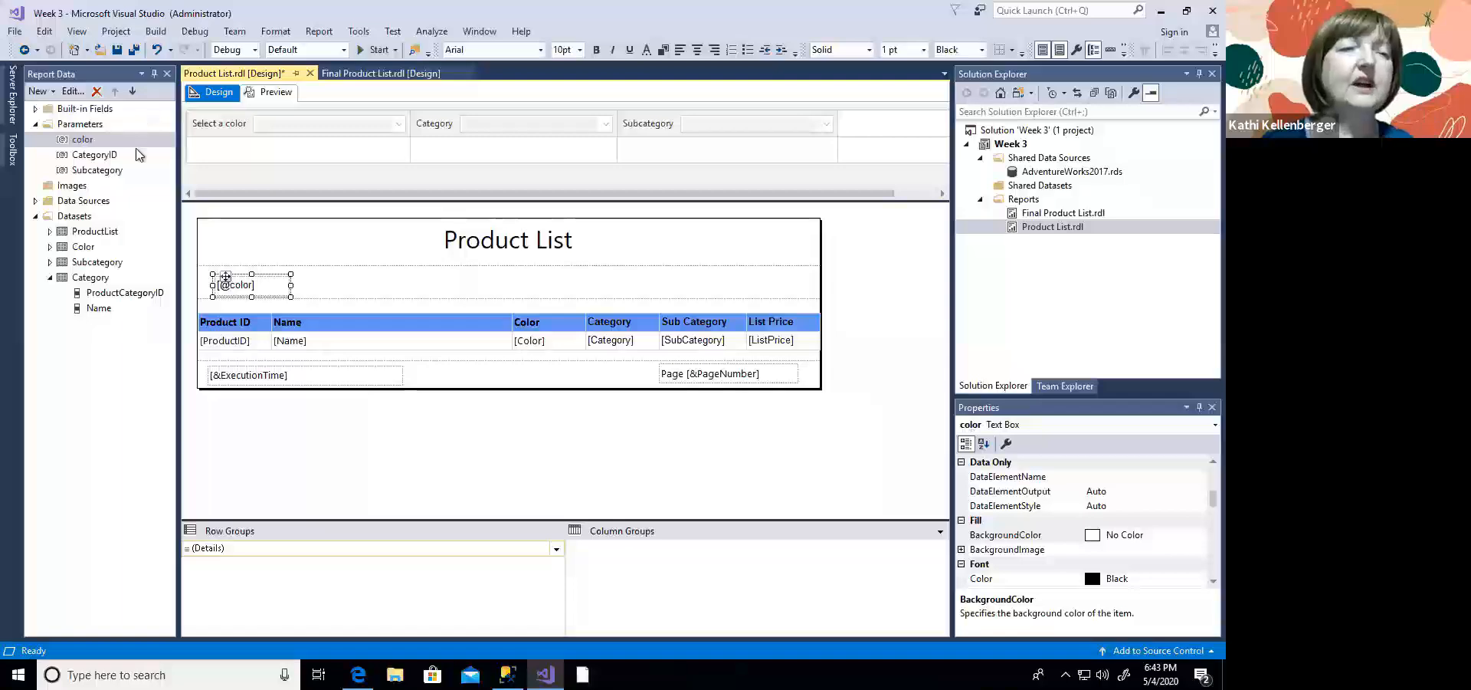
Step: Turn off multiple values for the color report parameter
{"action": "double_click", "coordinate": [89, 141]}
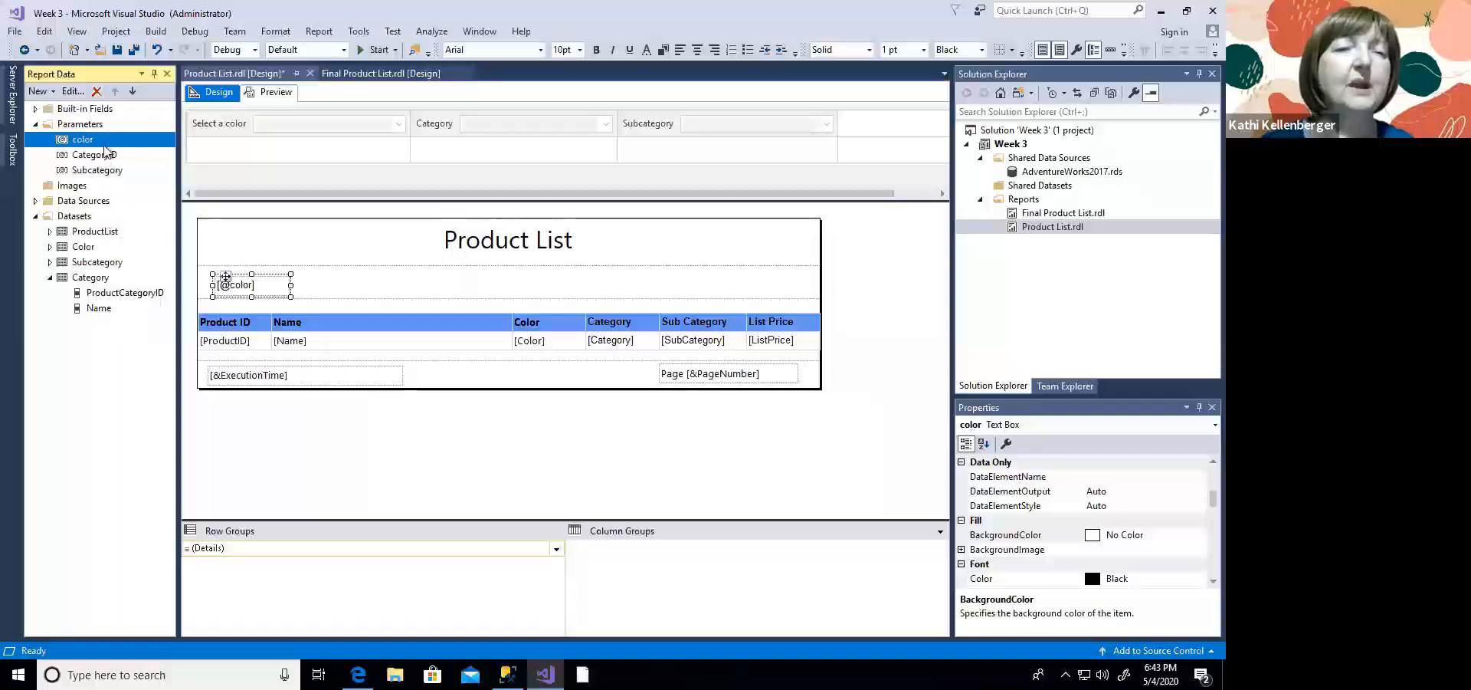
{"action": "left_click", "coordinate": [500, 360]}
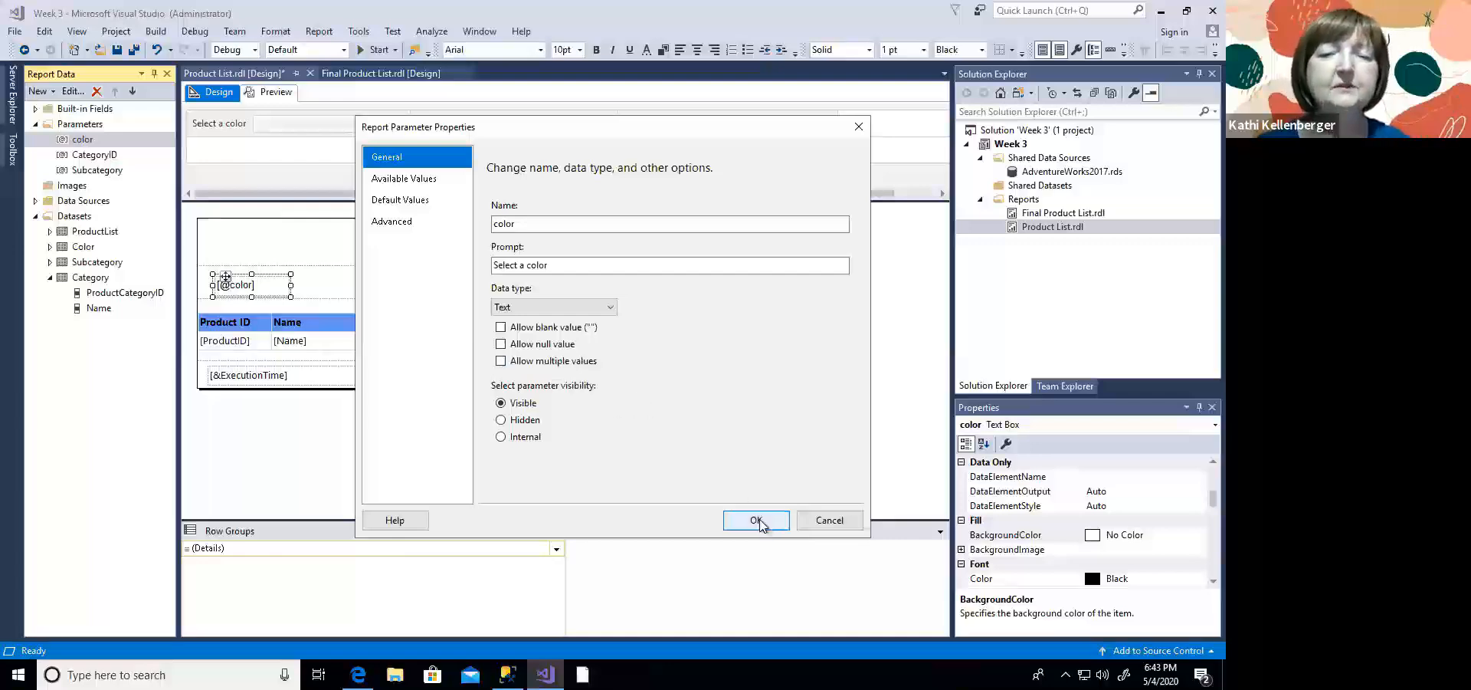
{"action": "left_click", "coordinate": [756, 520]}
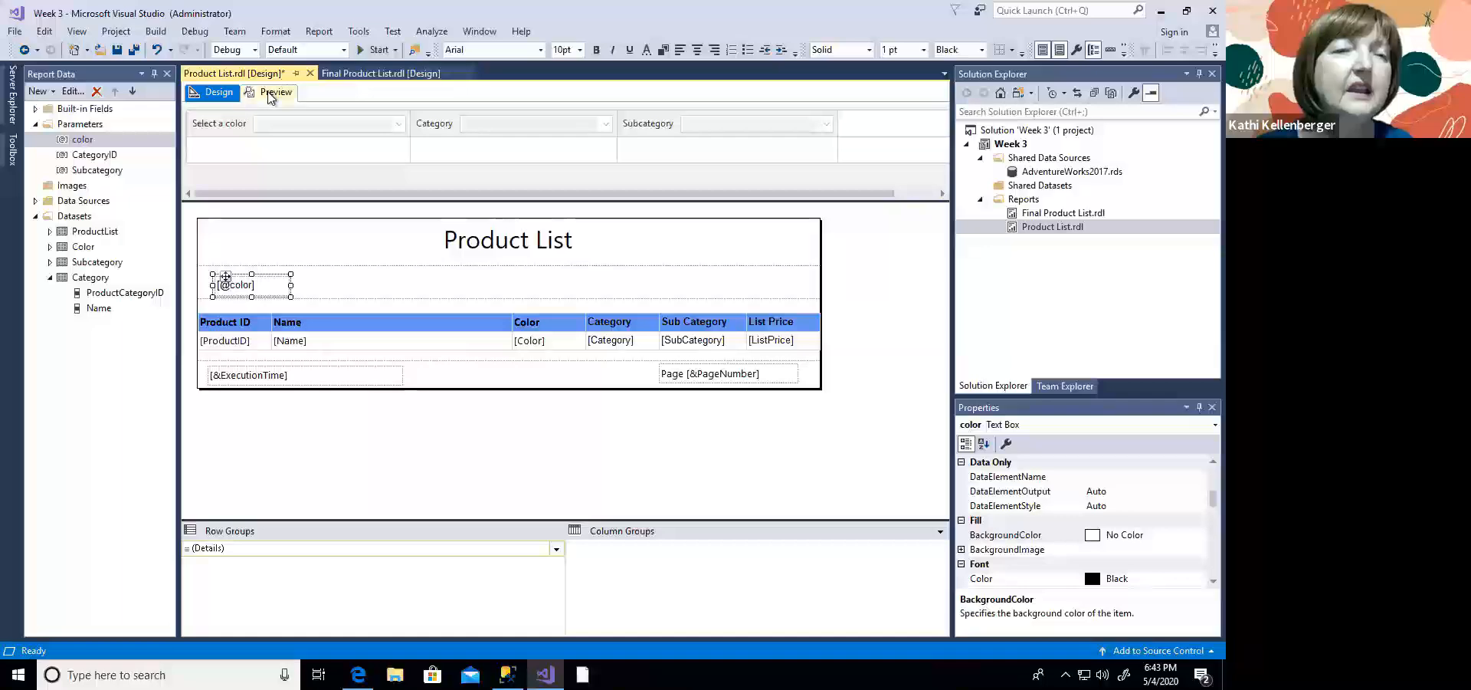
Step: Preview the report for color Silver, category Bikes and subcategory Road Bikes
{"action": "left_click", "coordinate": [270, 96]}
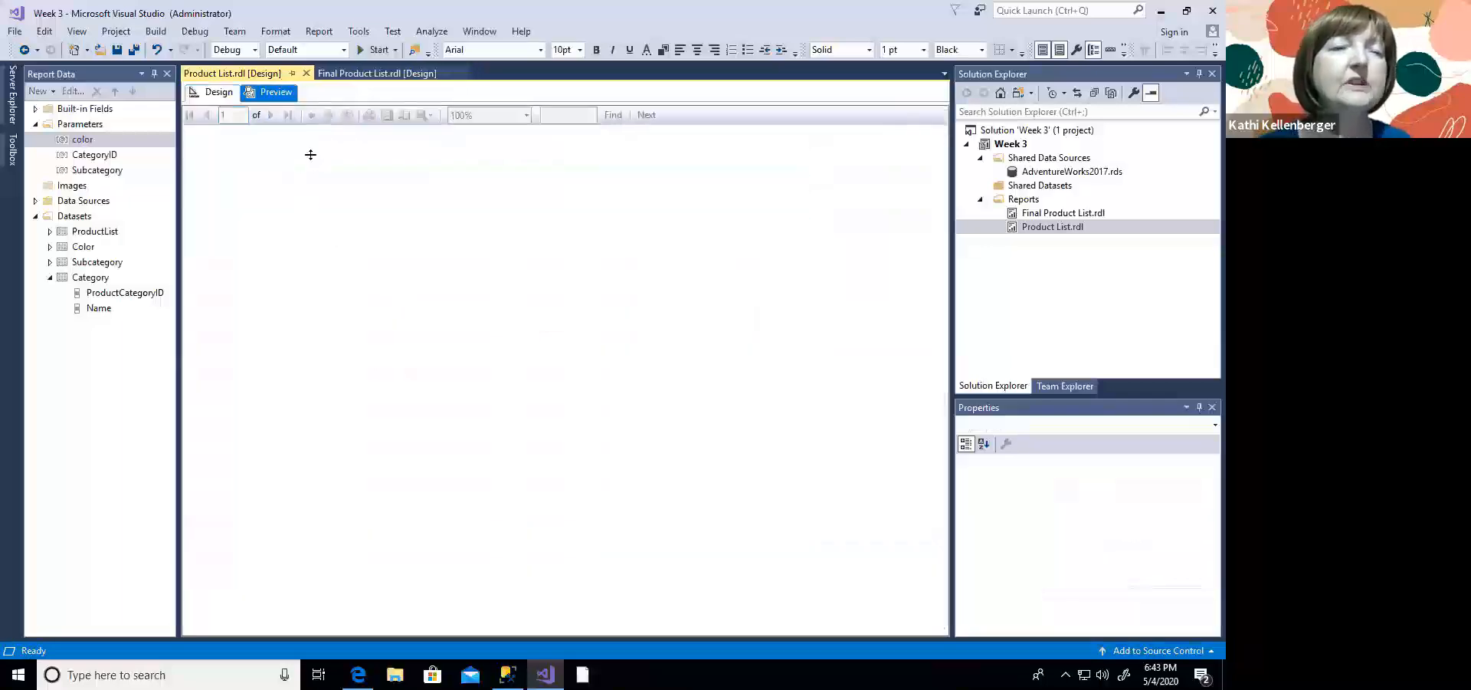
{"action": "left_click", "coordinate": [341, 119]}
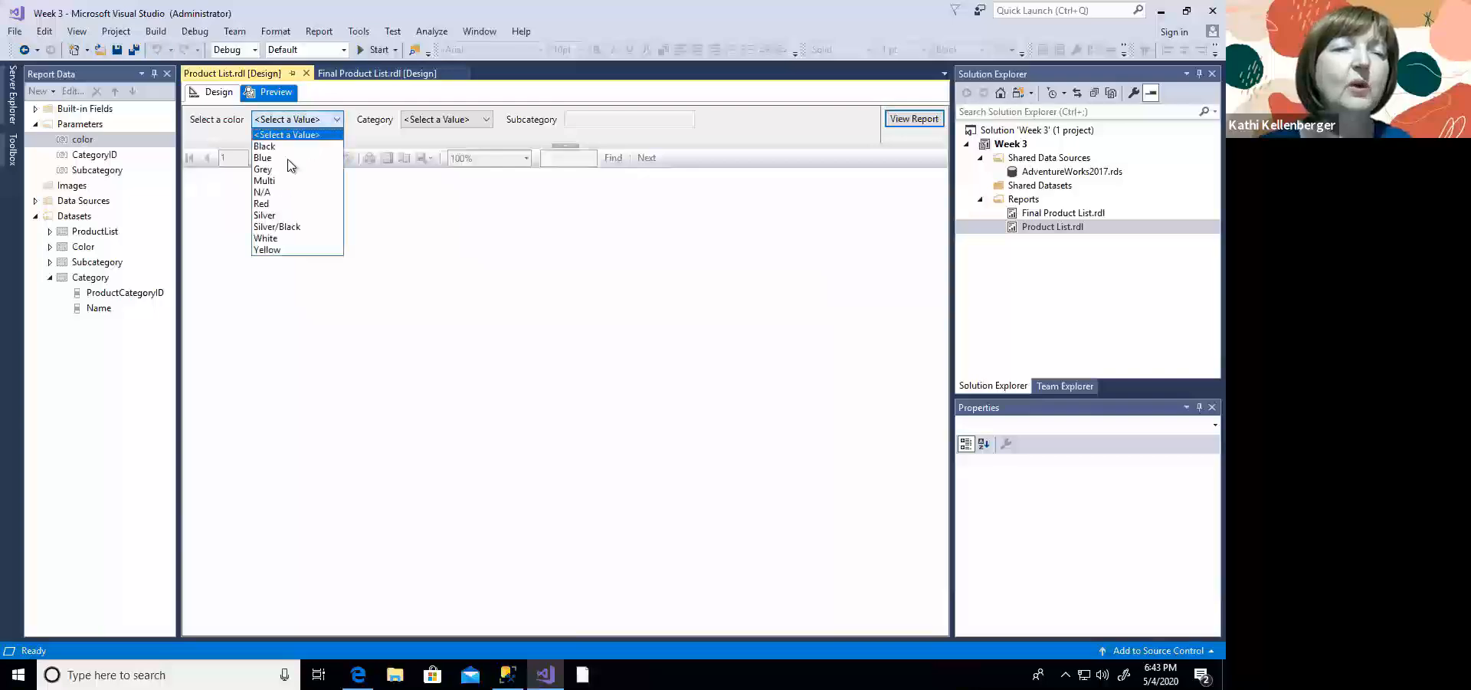
{"action": "left_click", "coordinate": [276, 215]}
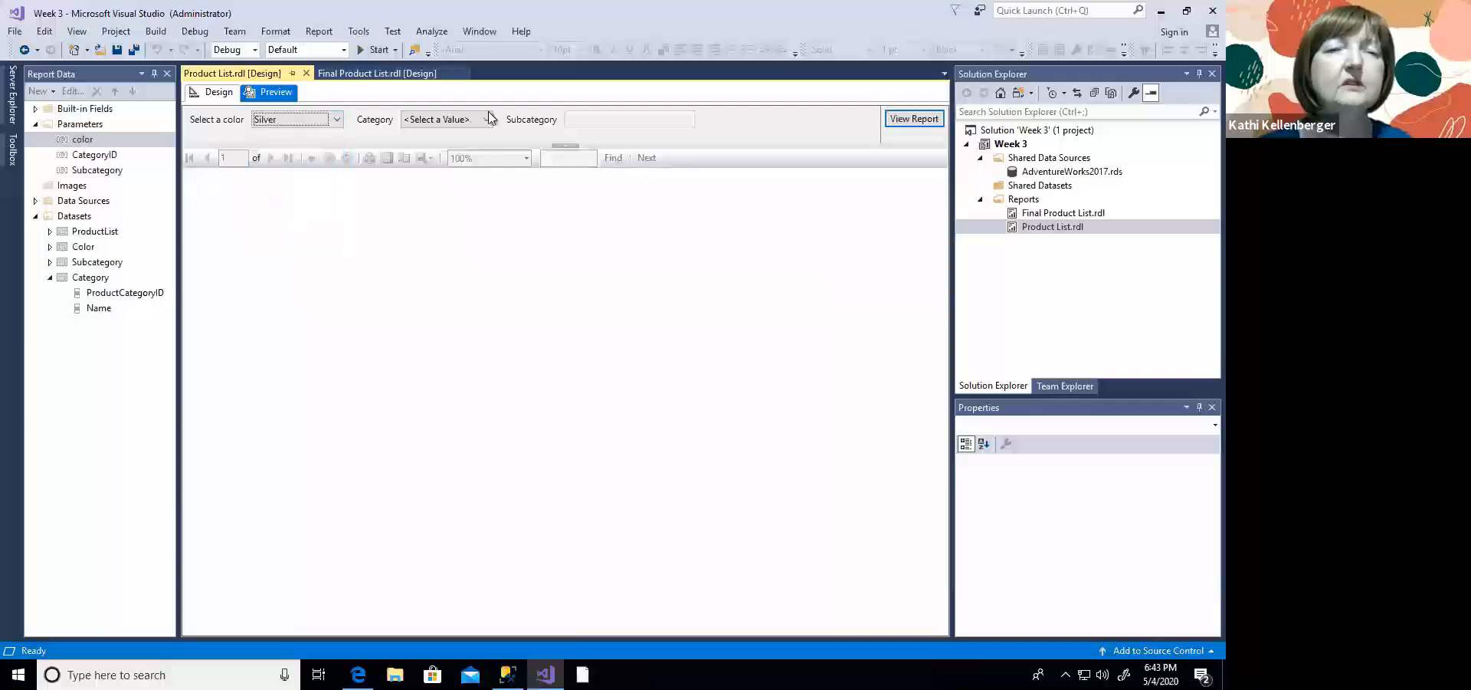
{"action": "left_click", "coordinate": [489, 119]}
{"action": "left_click", "coordinate": [445, 156]}
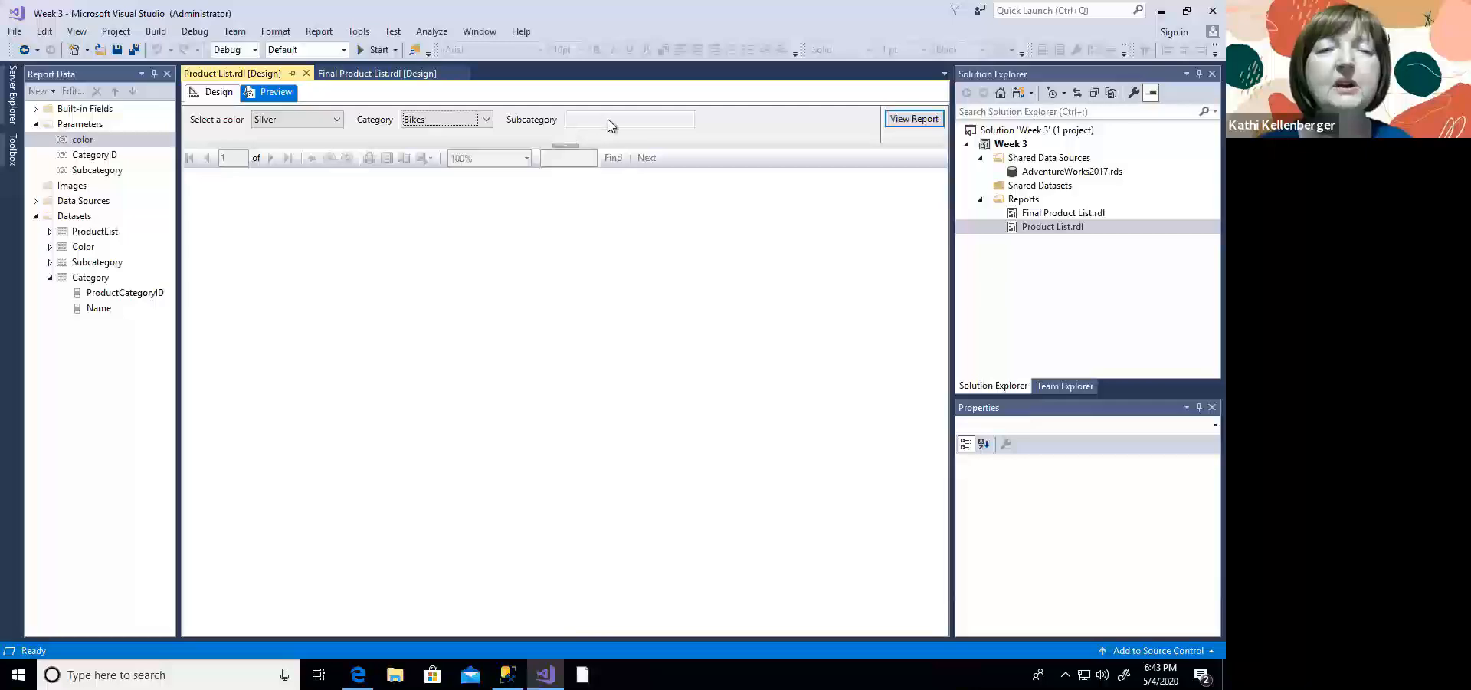
{"action": "left_click", "coordinate": [648, 121]}
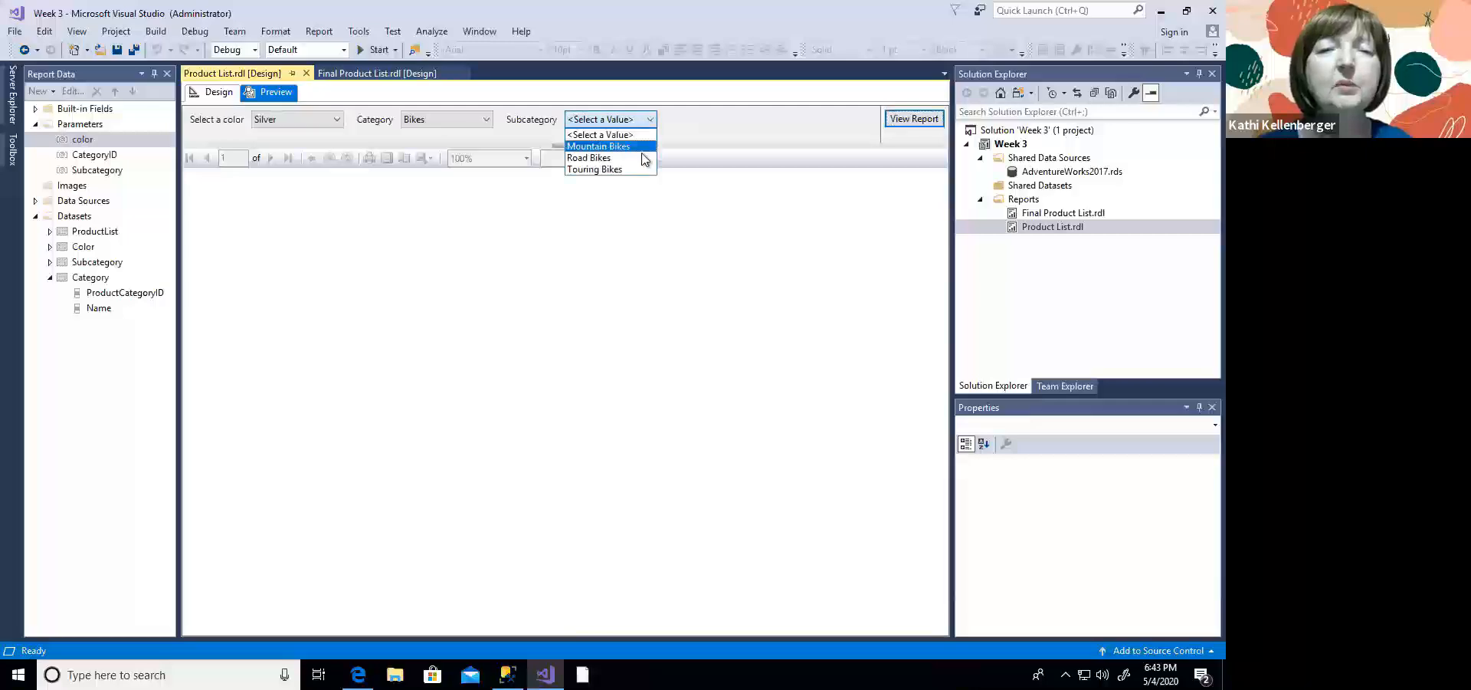
{"action": "left_click", "coordinate": [644, 158]}
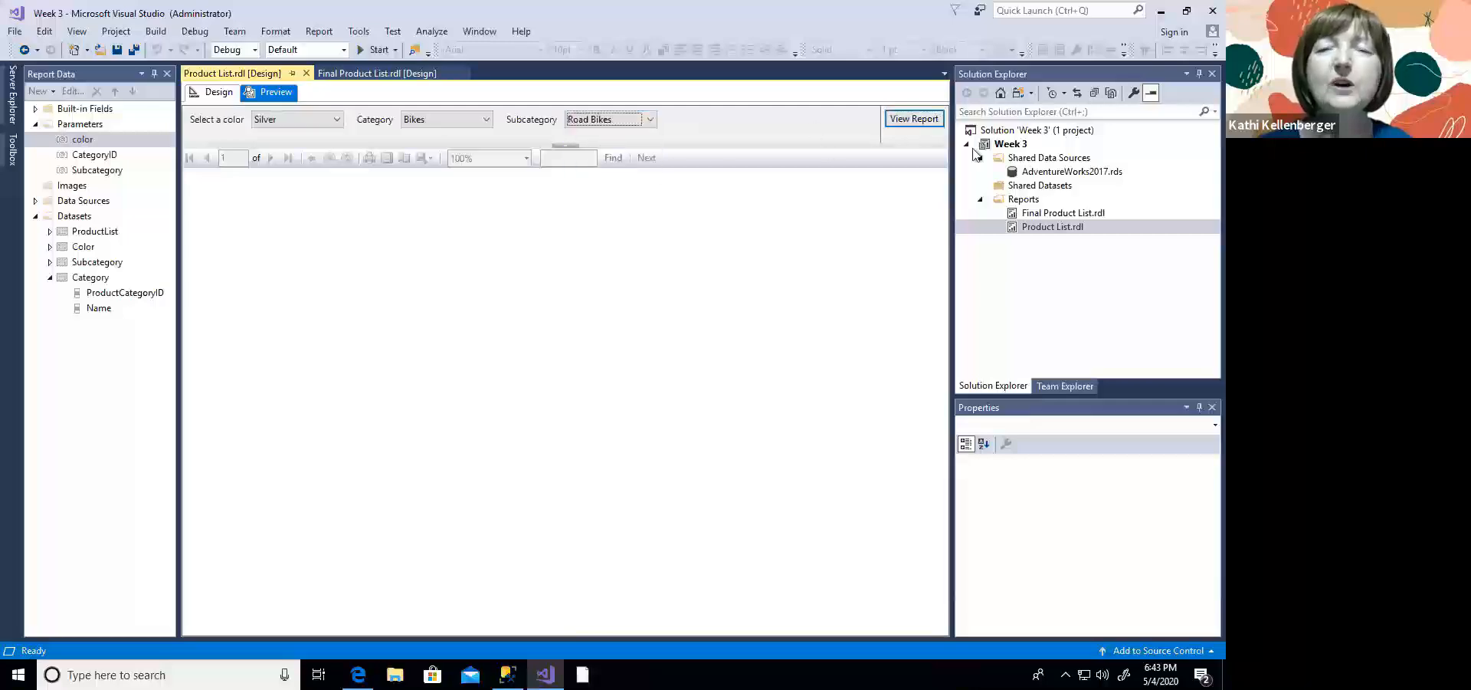
{"action": "left_click", "coordinate": [915, 118]}
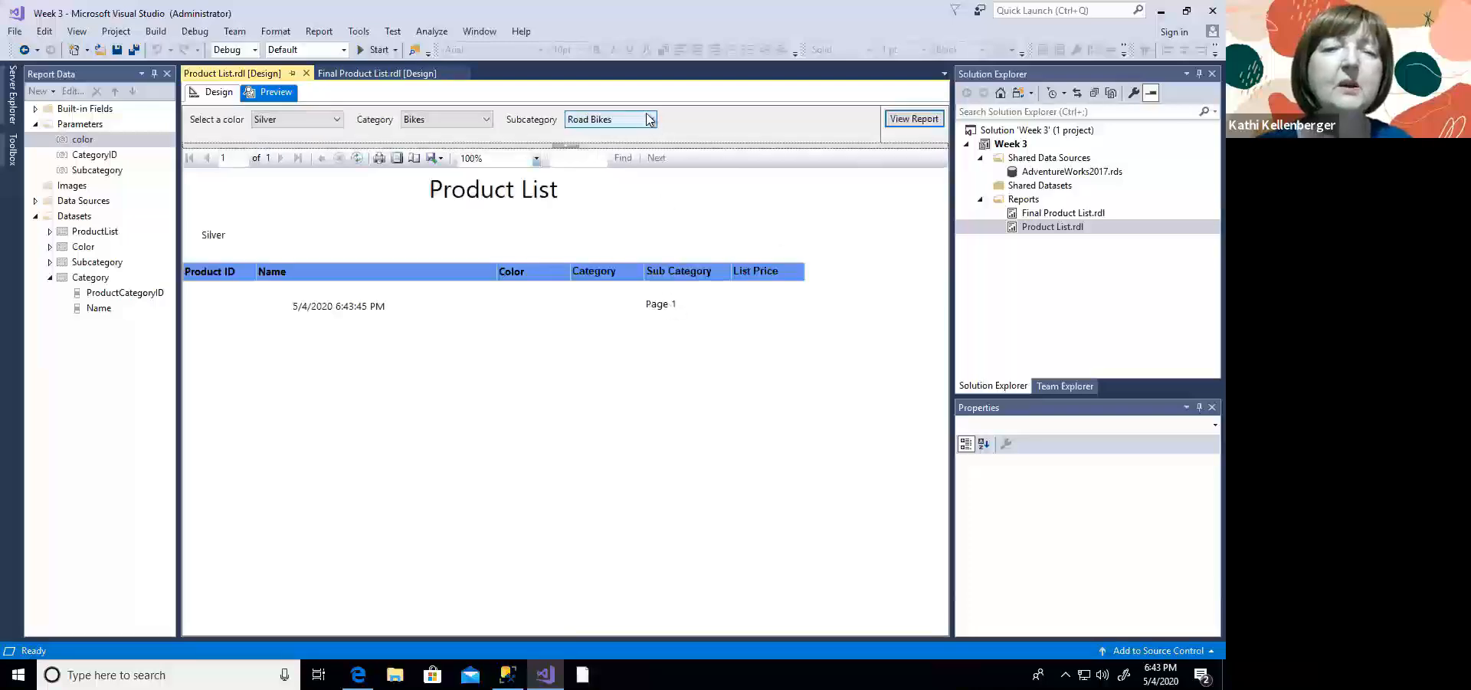
Step: Rerun the report with the subcategory changed to Mountain Bikes and check the color shown in the header
{"action": "left_click", "coordinate": [647, 118]}
{"action": "left_click", "coordinate": [607, 132]}
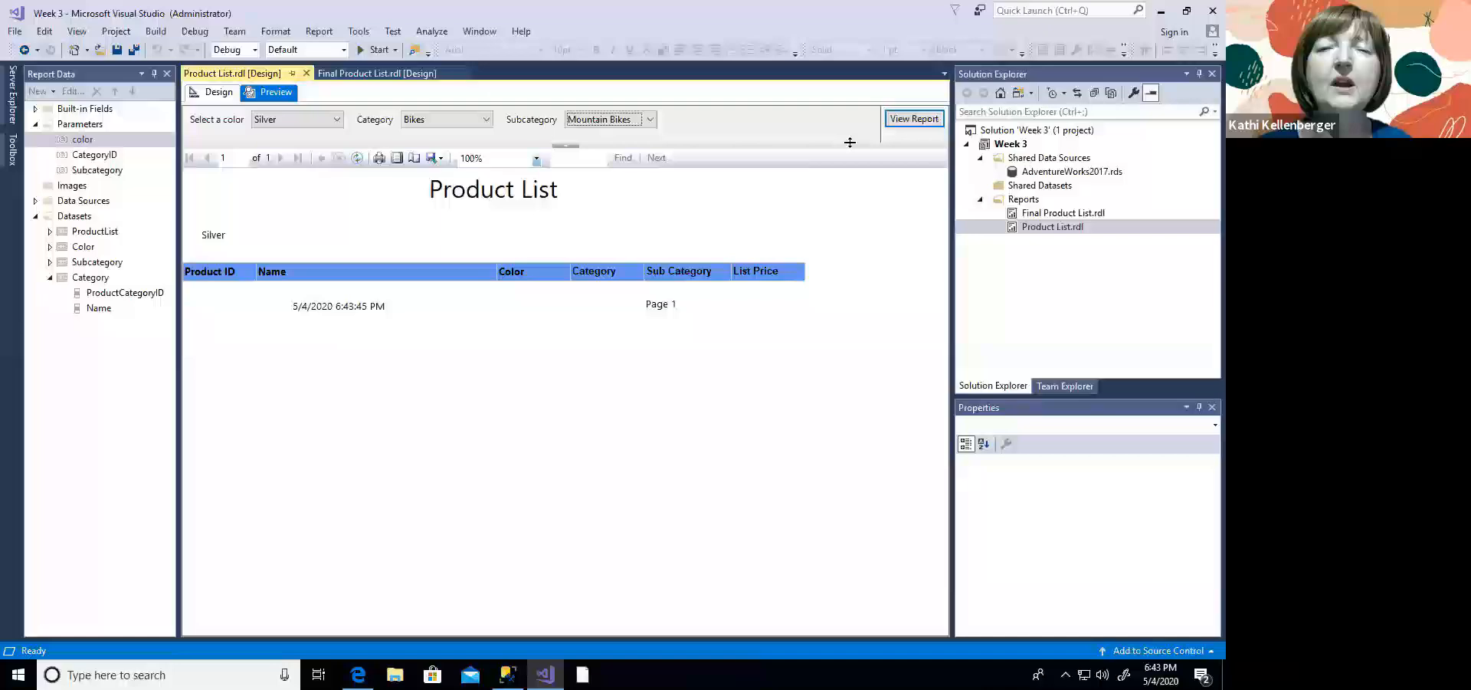
{"action": "left_click", "coordinate": [891, 123]}
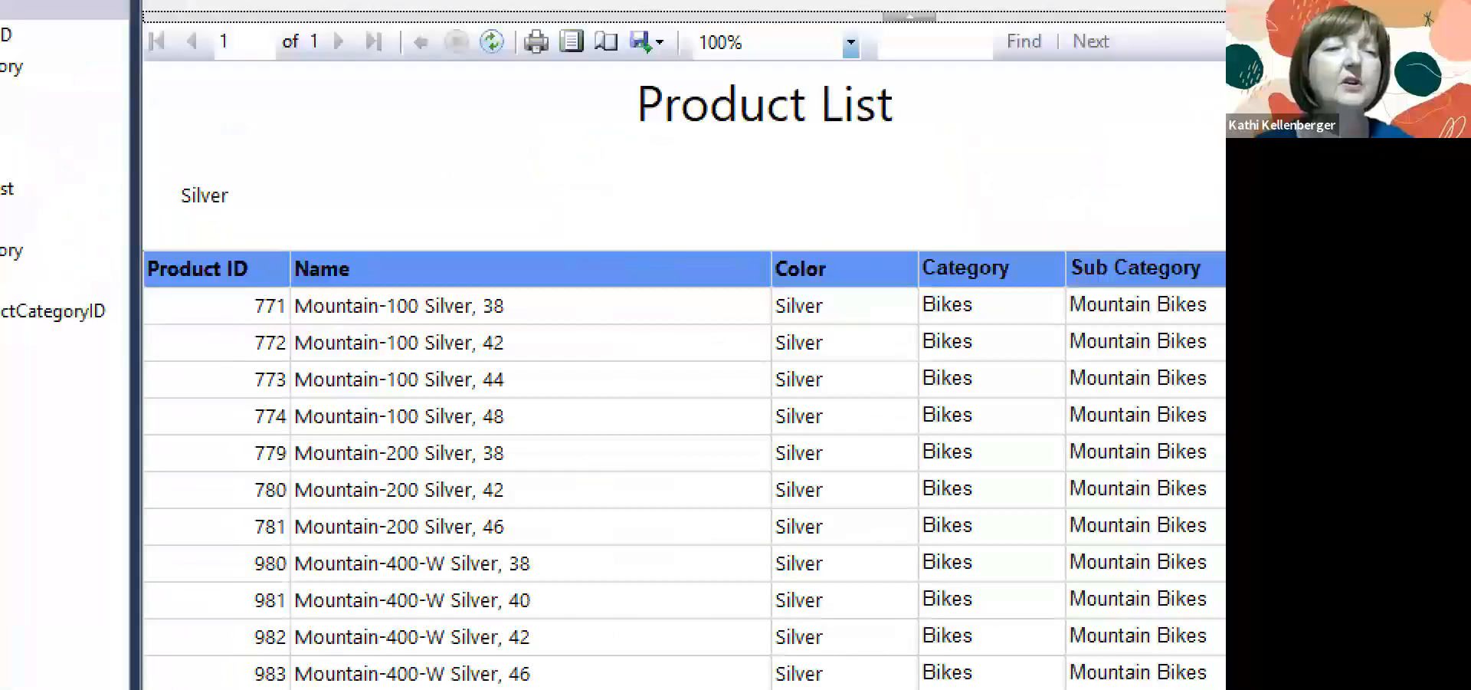
{"action": "left_click_drag", "start_coordinate": [172, 219], "coordinate": [232, 219]}
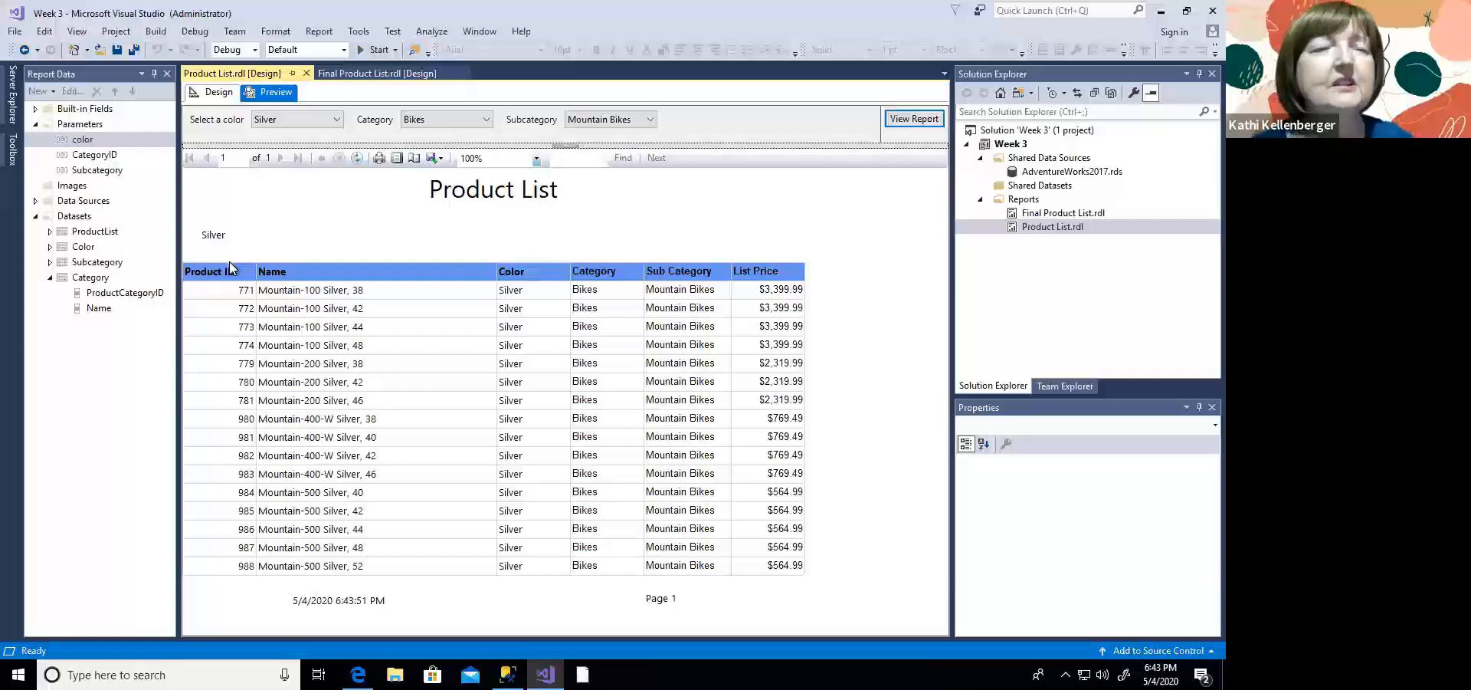
{"action": "left_click", "coordinate": [213, 93]}
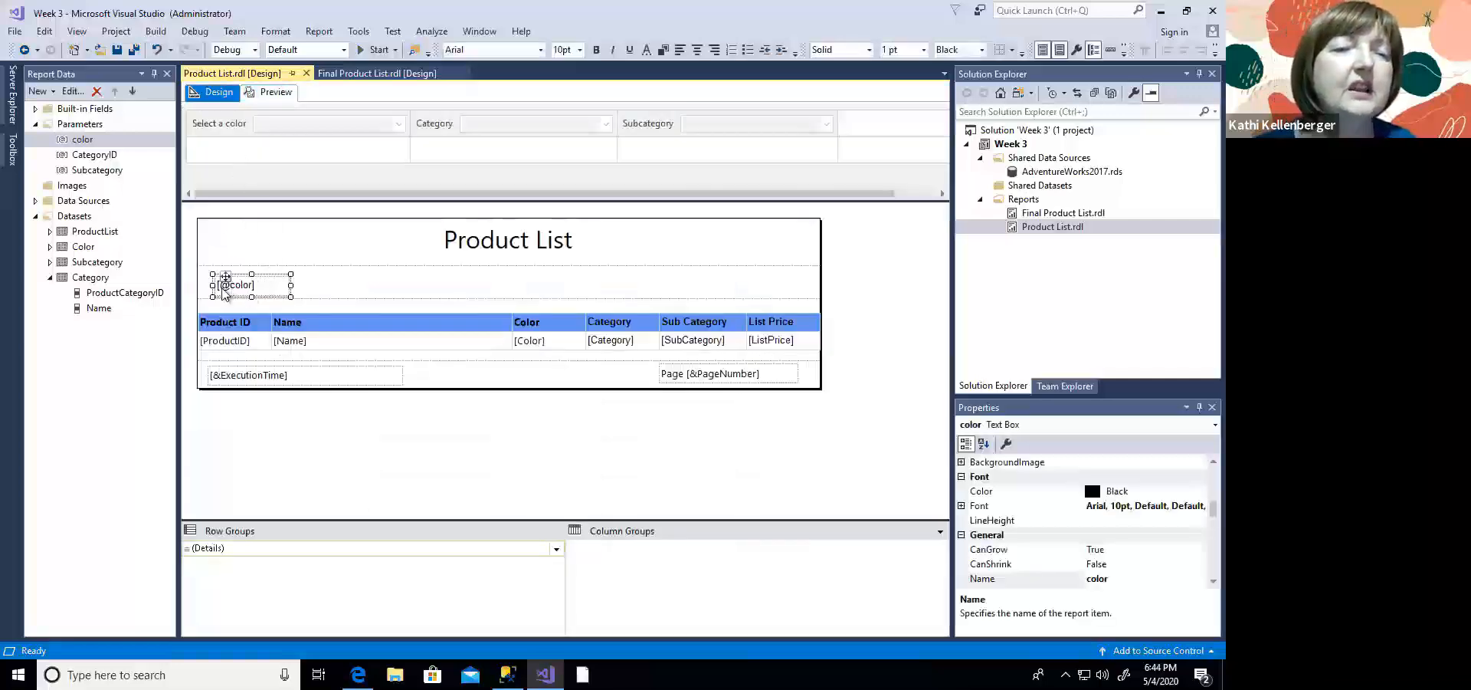
{"action": "left_click", "coordinate": [219, 286]}
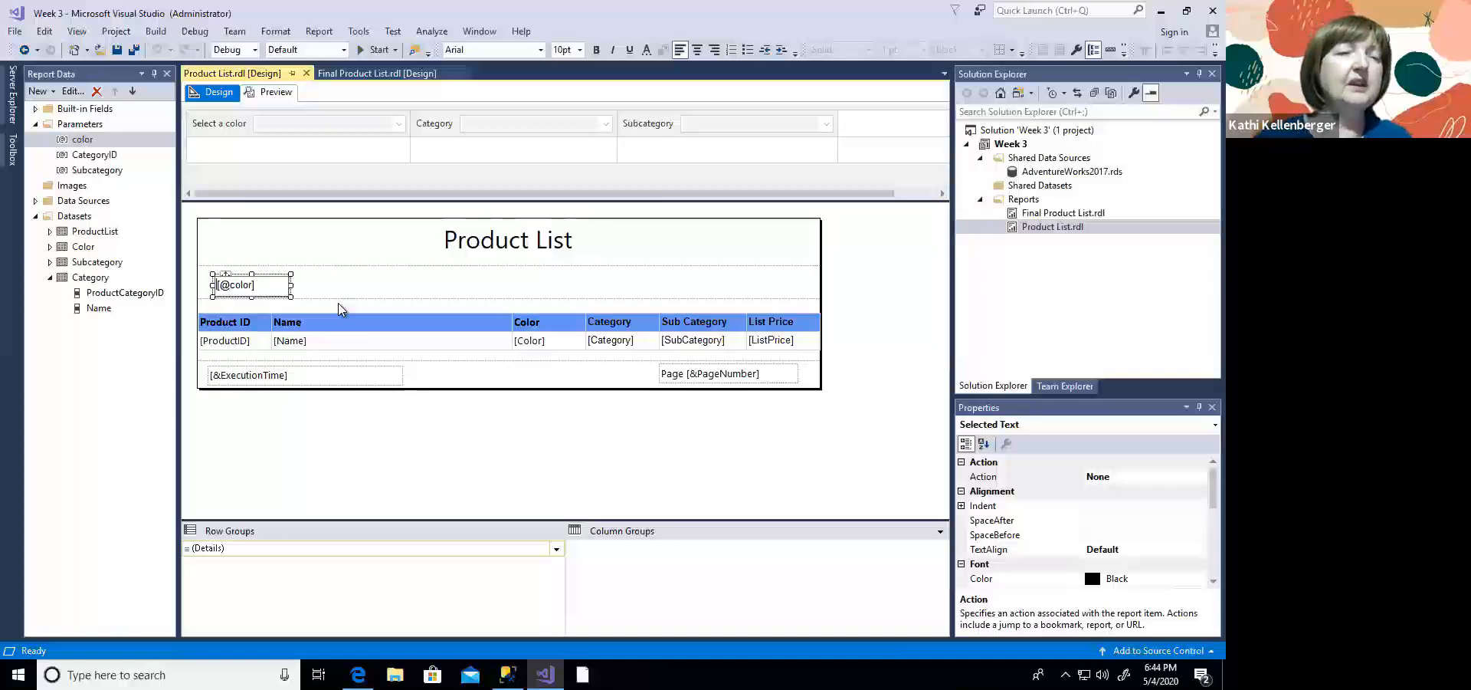
{"action": "type", "text": "C"}
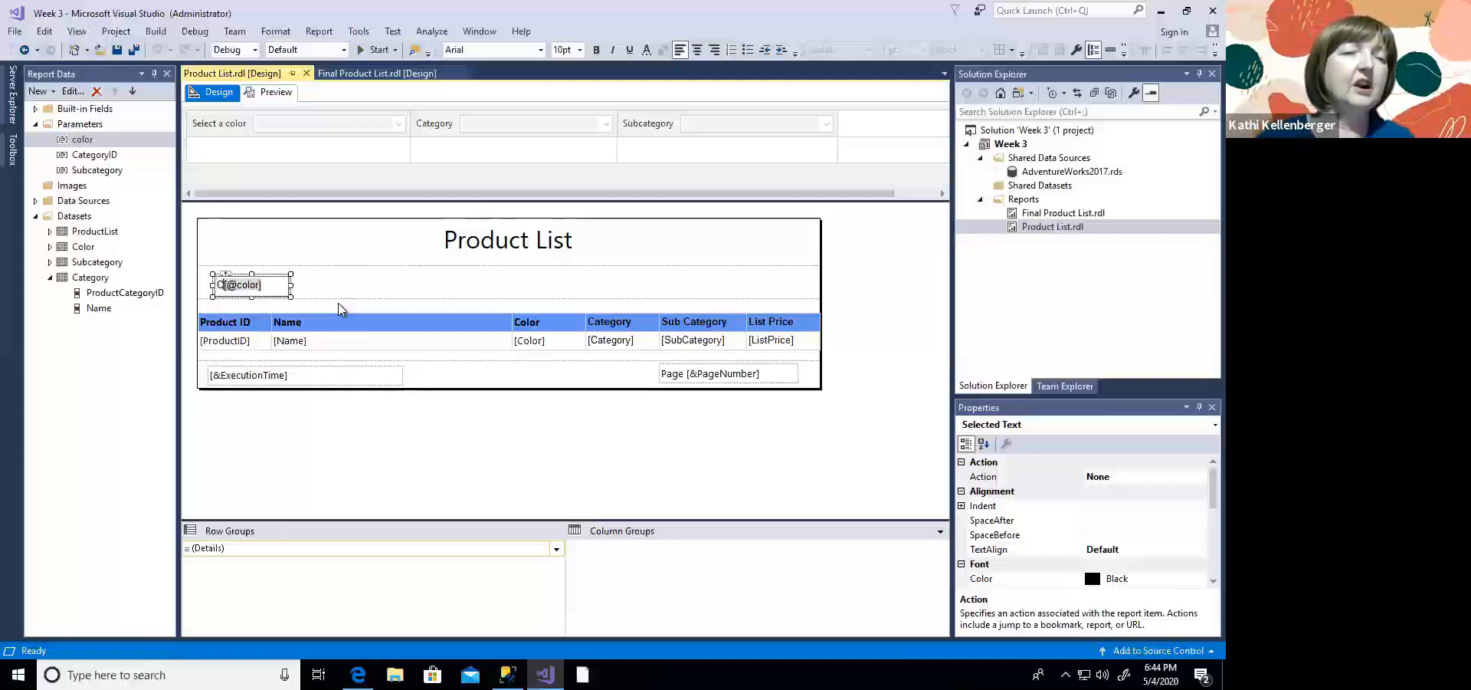
{"action": "type", "text": "olor ="}
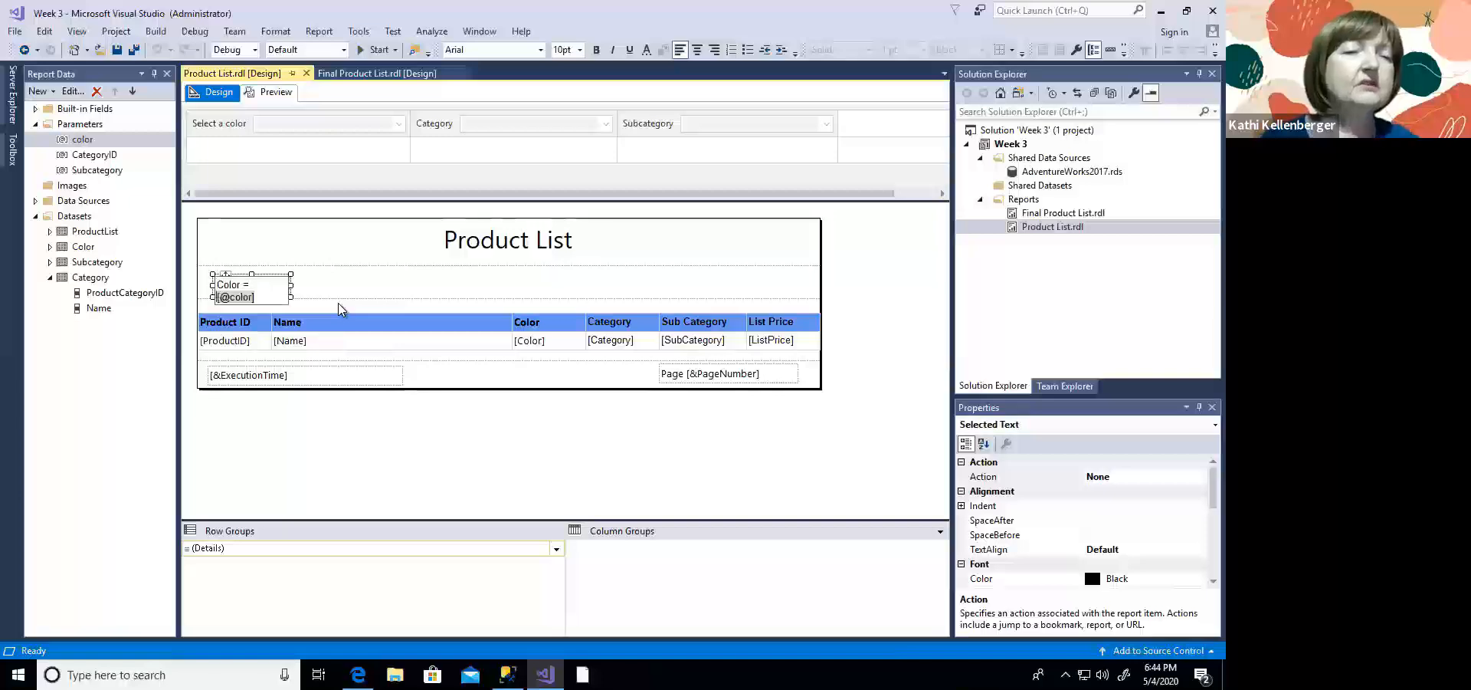
{"action": "key", "text": "Delete"}
{"action": "left_click", "coordinate": [287, 295]}
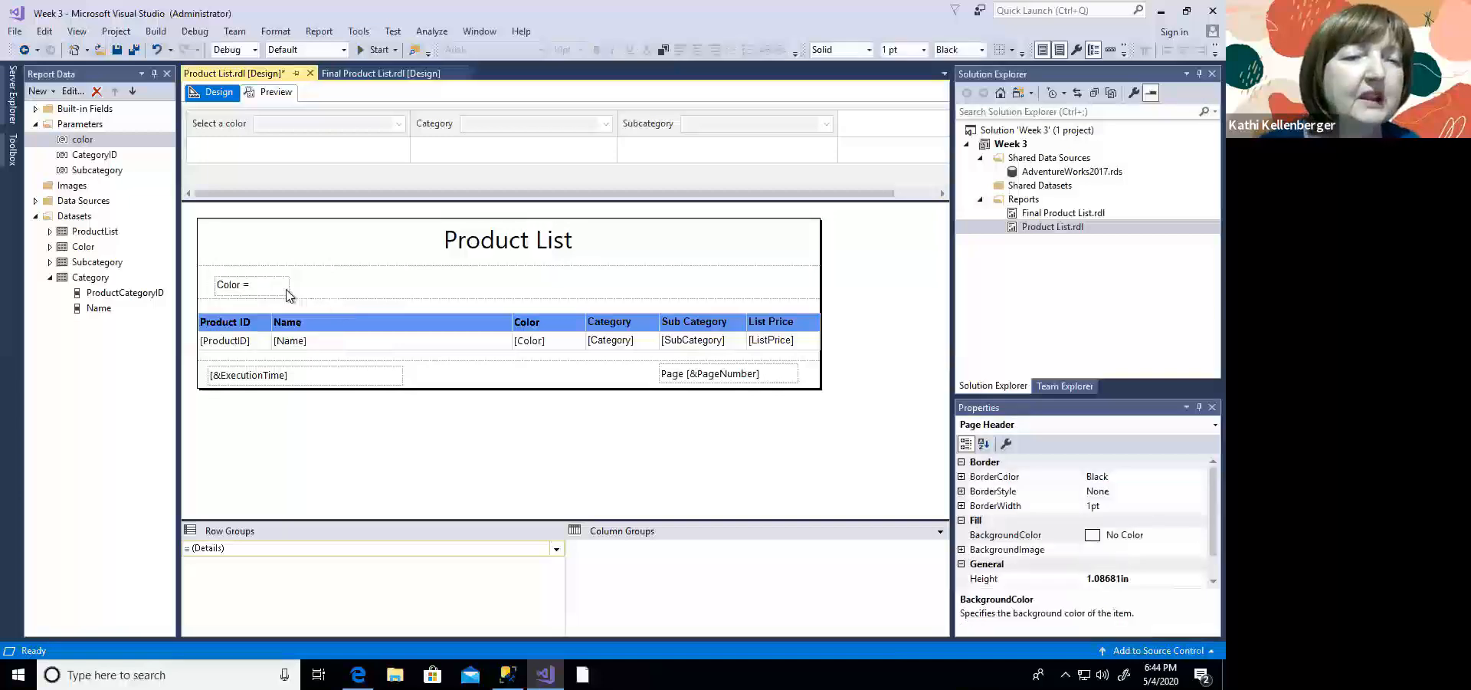
{"action": "left_click", "coordinate": [287, 295]}
{"action": "left_click_drag", "start_coordinate": [300, 286], "coordinate": [477, 292]}
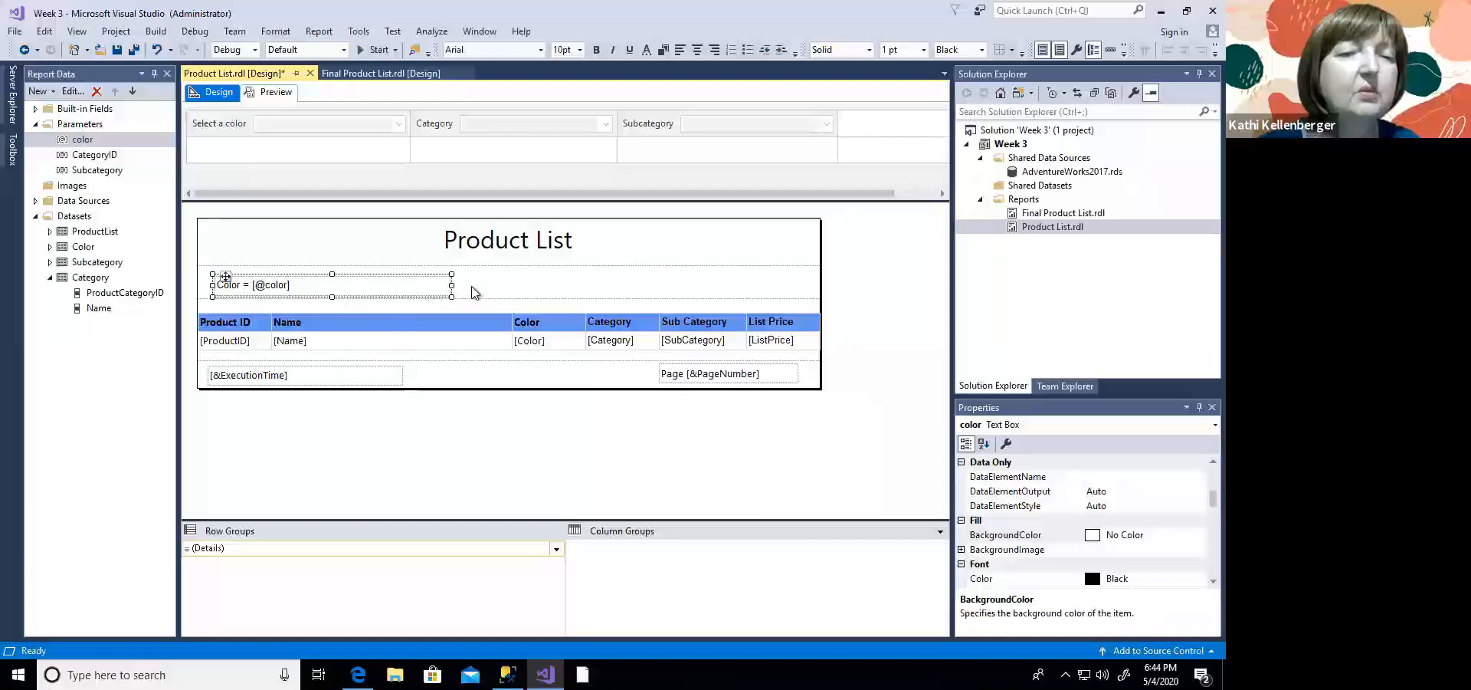
{"action": "left_click", "coordinate": [473, 452]}
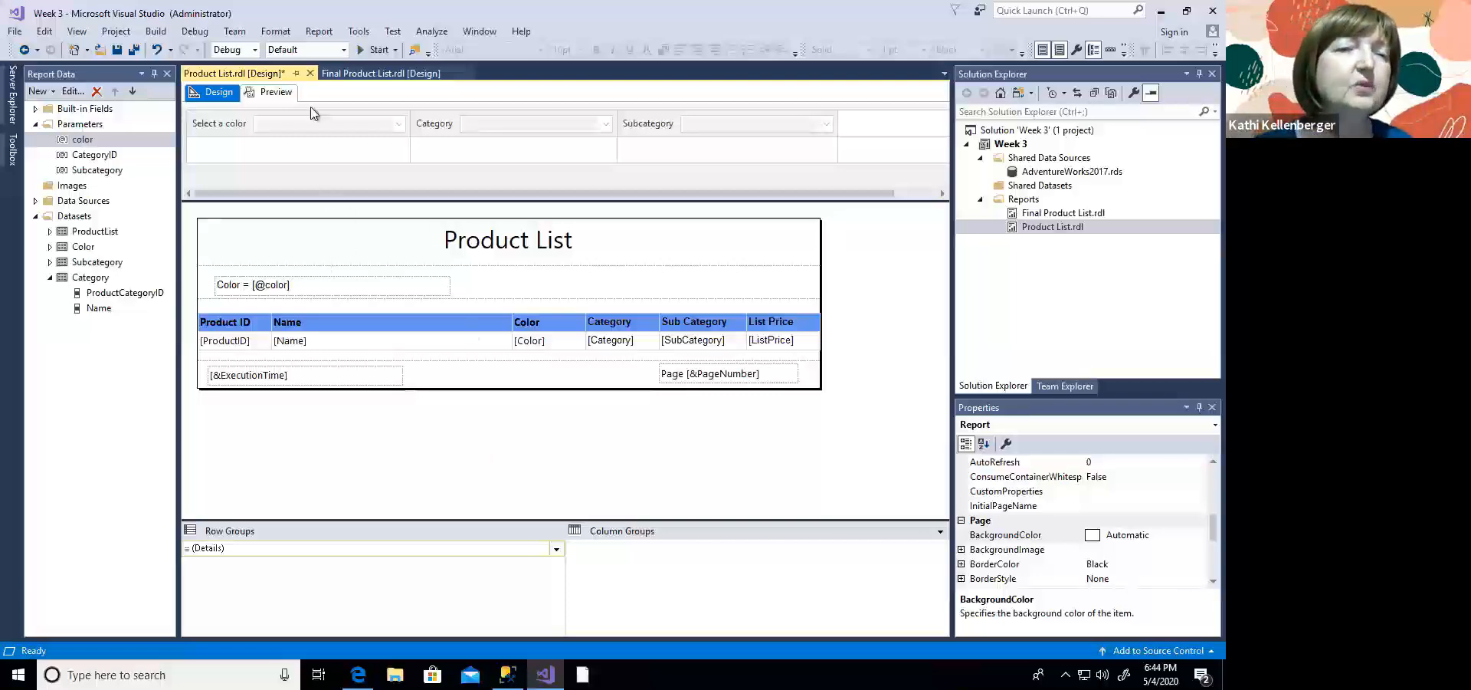
Step: Preview the labelled header by running the report for color Silver, category Bikes and subcategory Mountain Bikes
{"action": "left_click", "coordinate": [279, 92]}
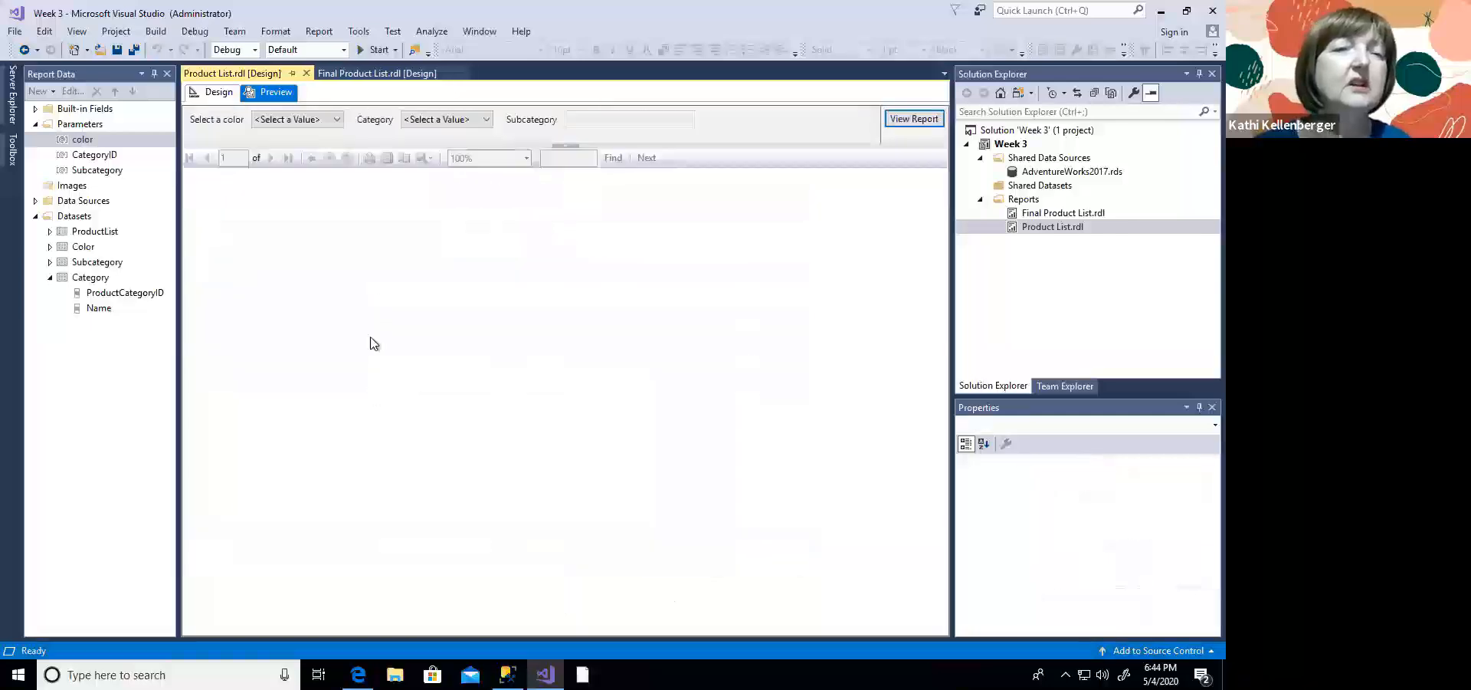
{"action": "left_click", "coordinate": [334, 120]}
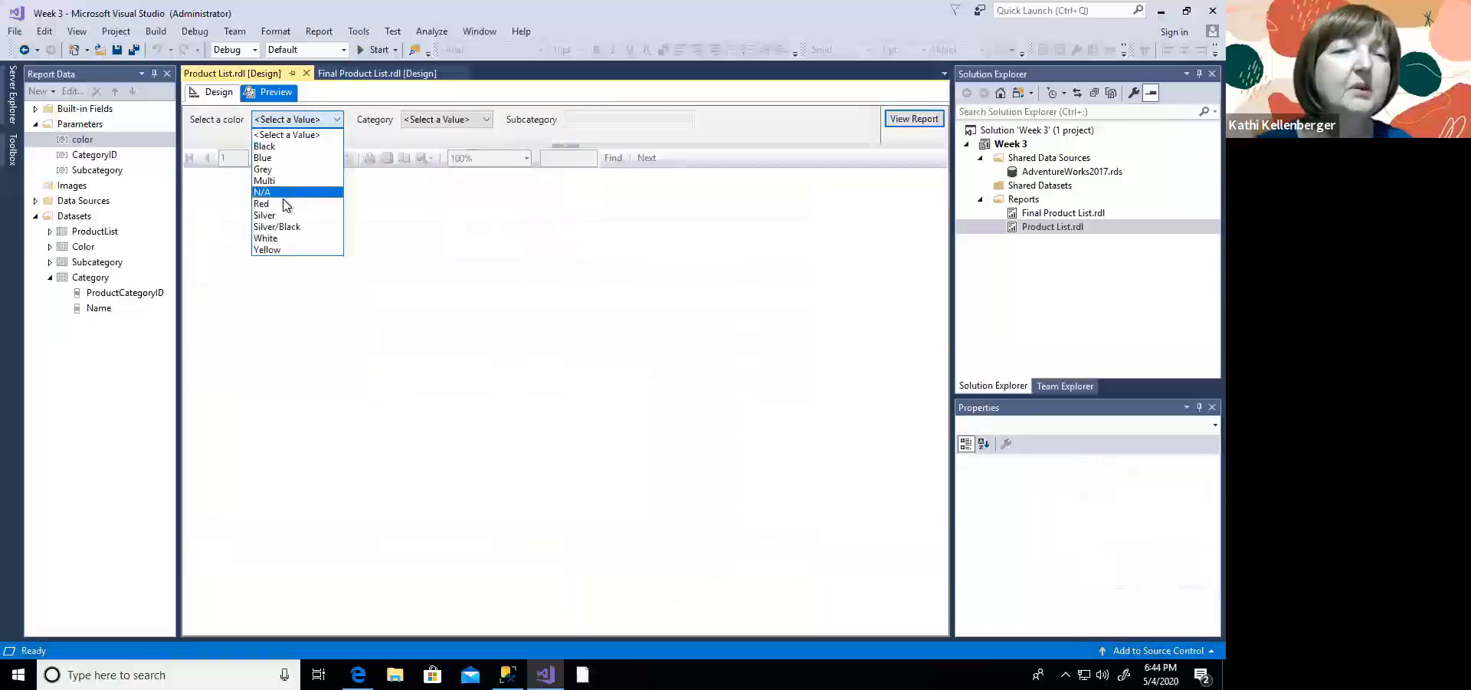
{"action": "left_click", "coordinate": [334, 216]}
{"action": "left_click", "coordinate": [486, 119]}
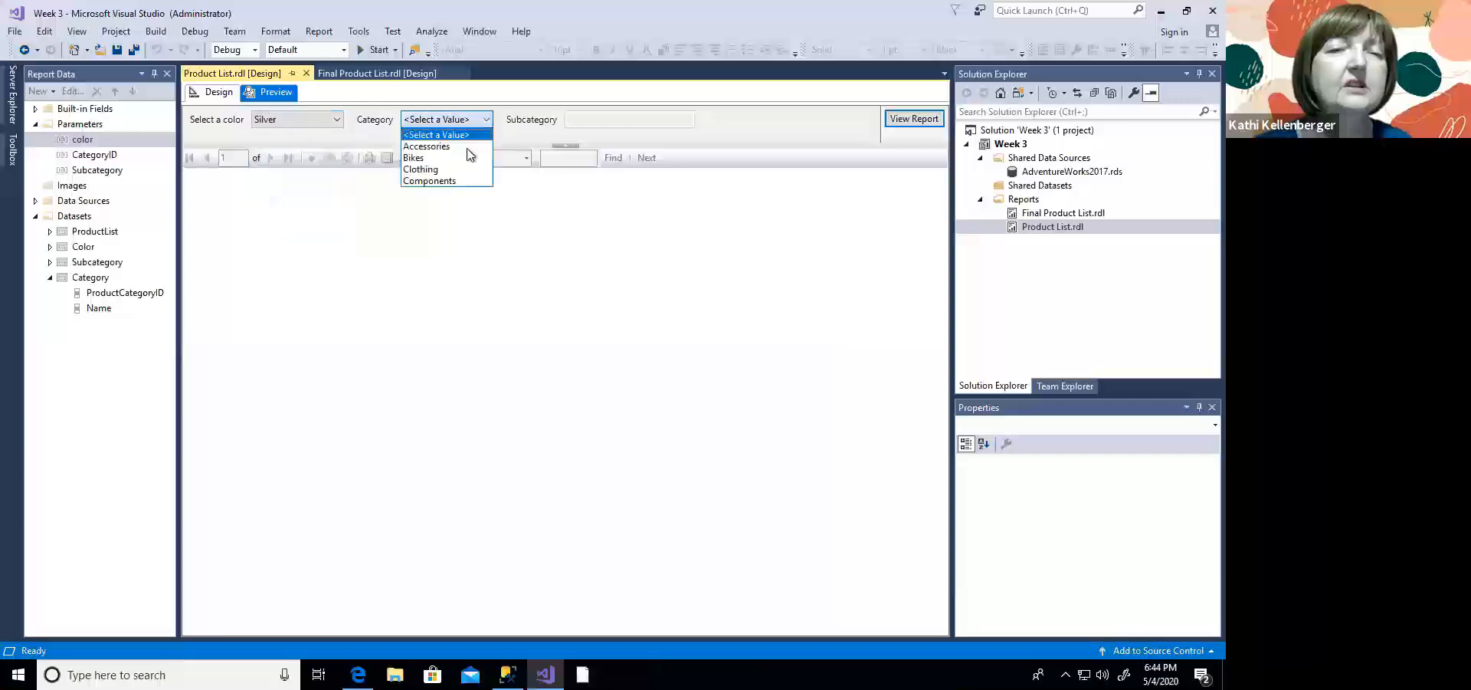
{"action": "left_click", "coordinate": [460, 158]}
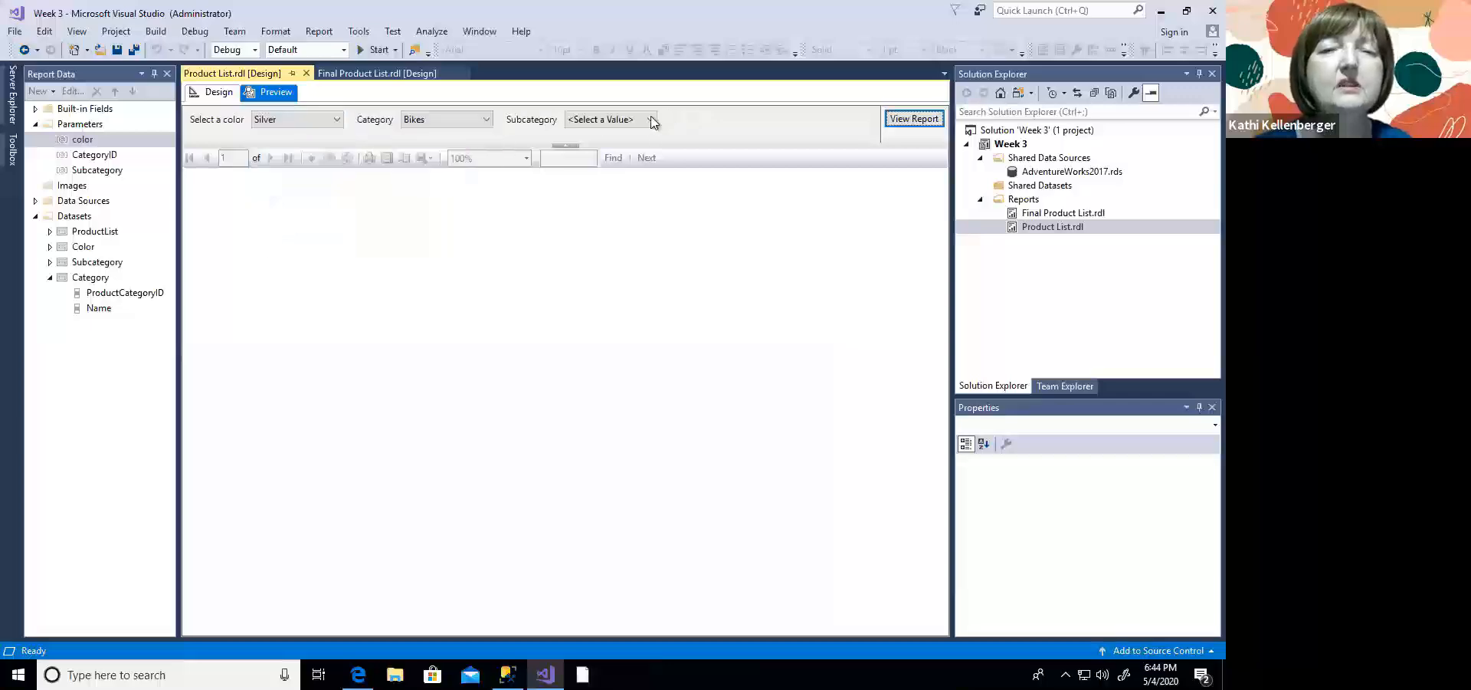
{"action": "left_click", "coordinate": [650, 119]}
{"action": "left_click", "coordinate": [605, 146]}
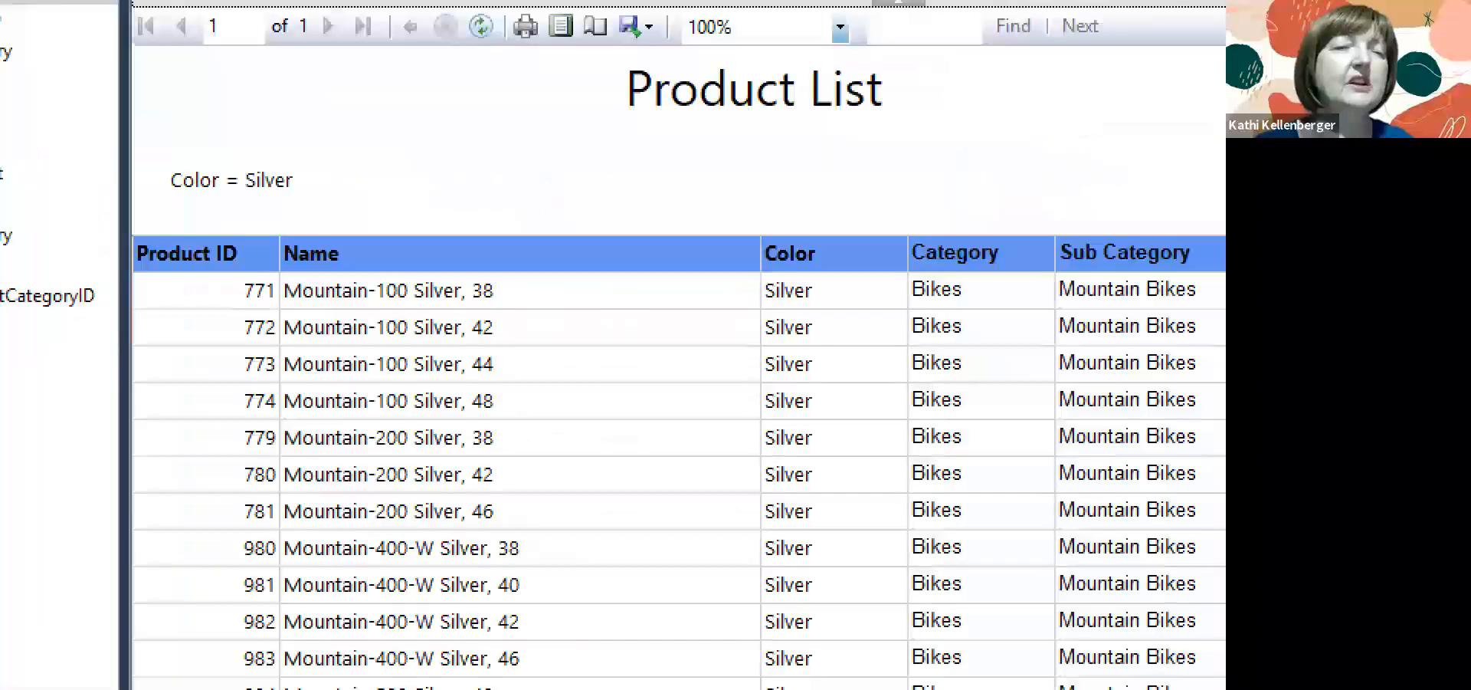
{"action": "left_click_drag", "start_coordinate": [193, 238], "coordinate": [234, 246]}
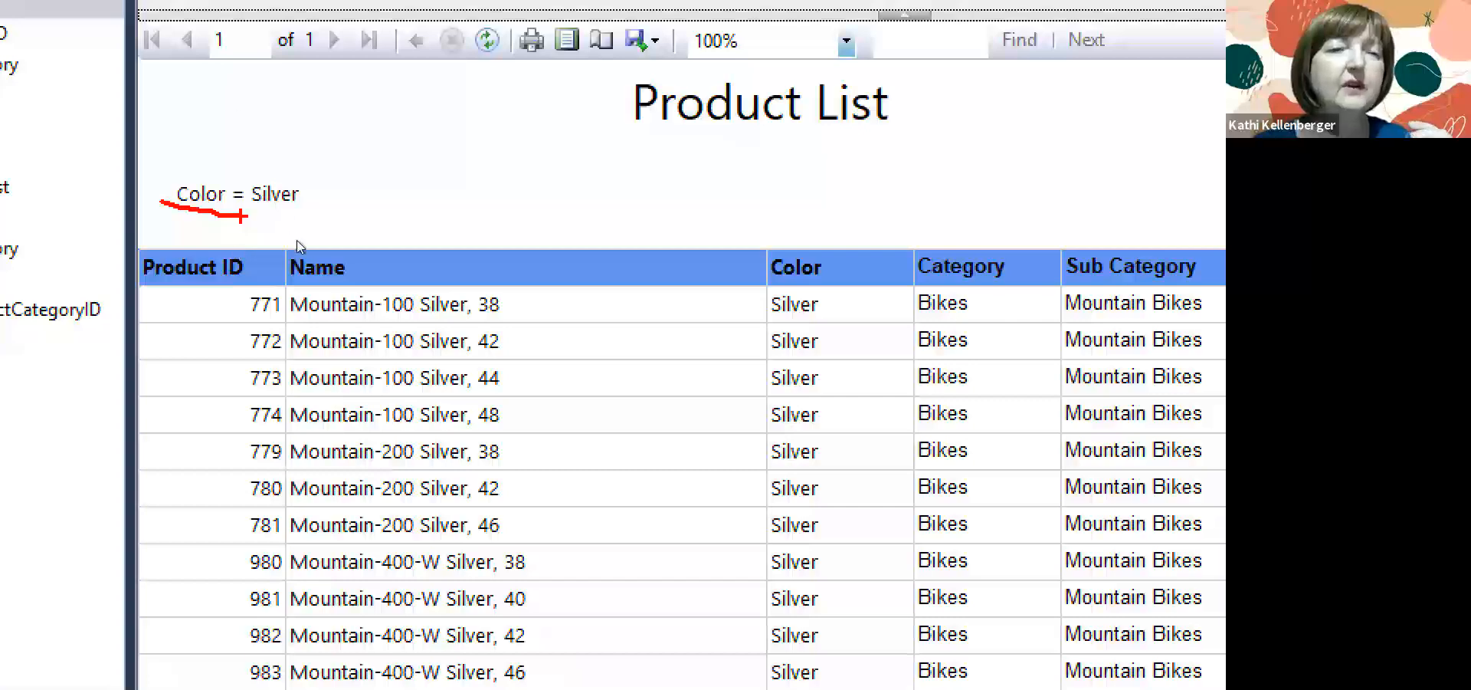
{"action": "key", "text": "Escape"}
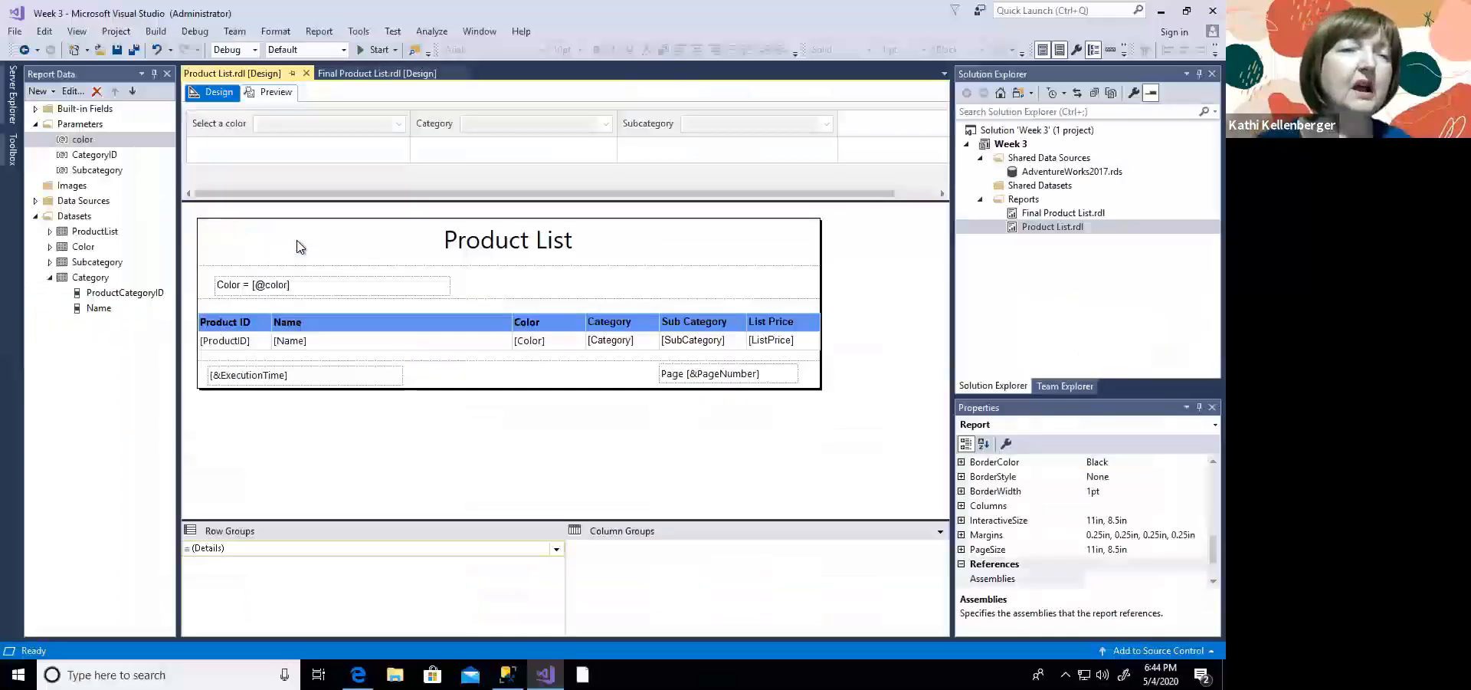
Step: Allow multiple values for the color report parameter
{"action": "double_click", "coordinate": [82, 140]}
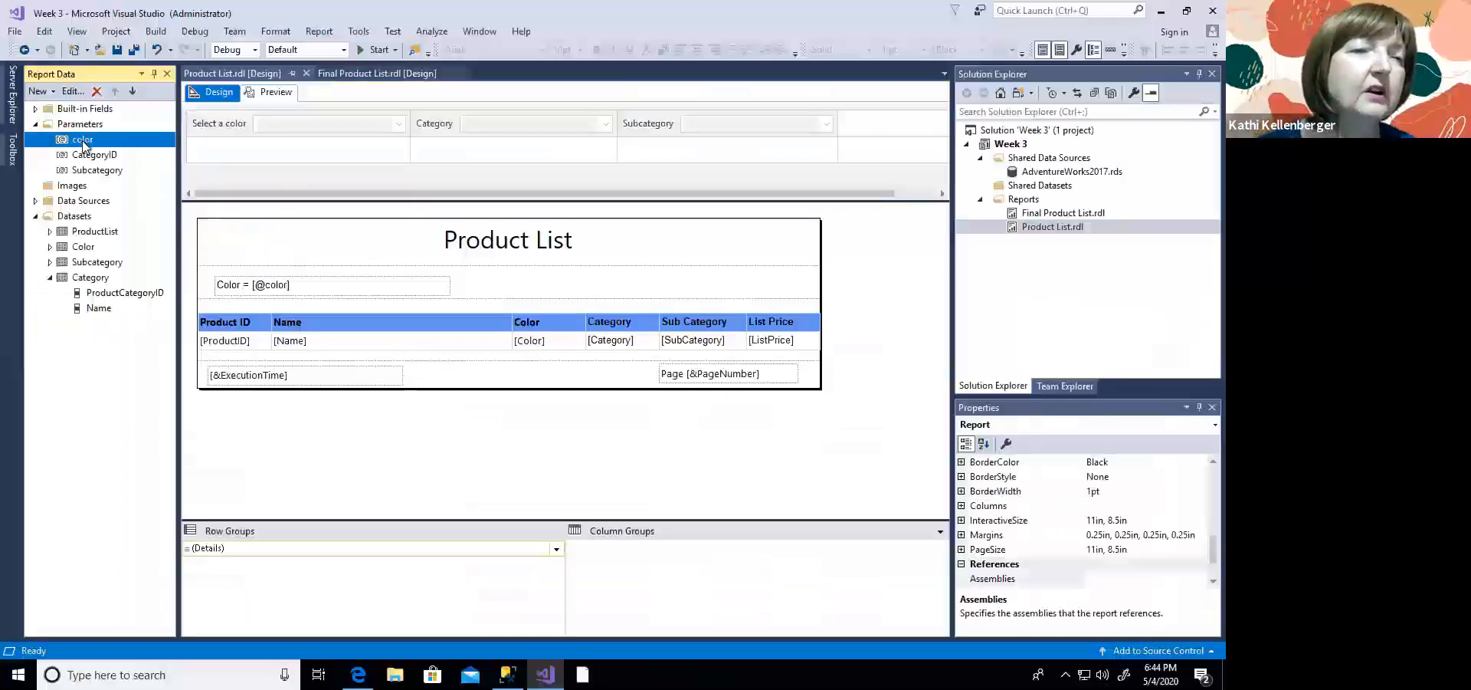
{"action": "left_click", "coordinate": [505, 361]}
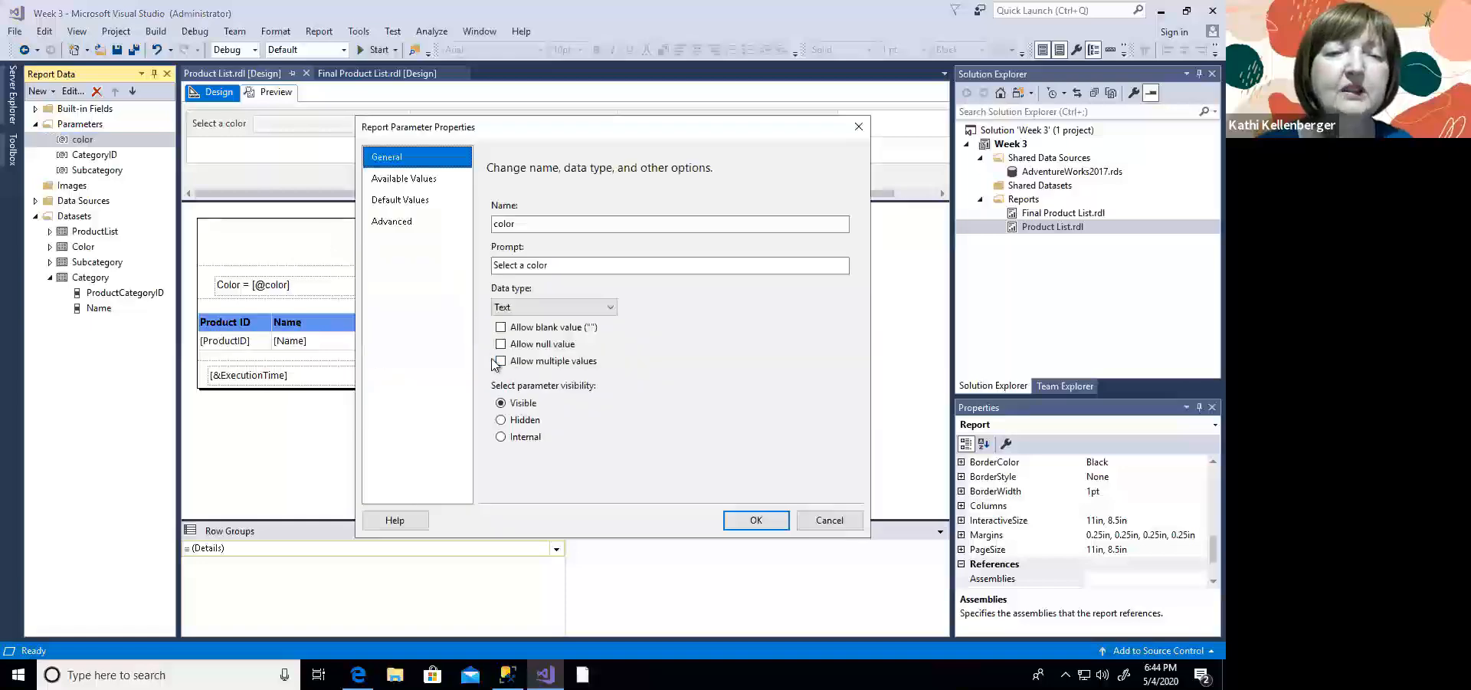
{"action": "left_click", "coordinate": [741, 524]}
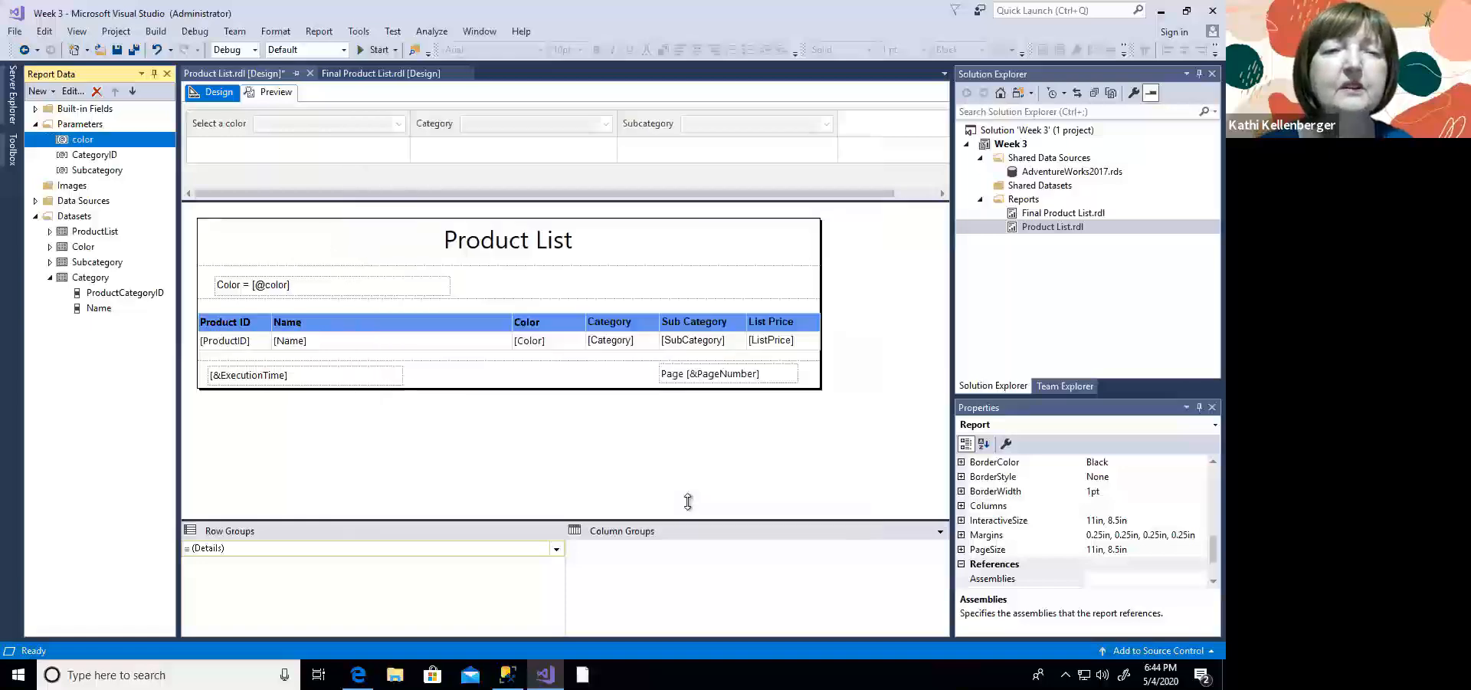
Step: In the report preview, select the colors Black, Blue, Grey, Multi, N/A and Silver
{"action": "left_click", "coordinate": [270, 92]}
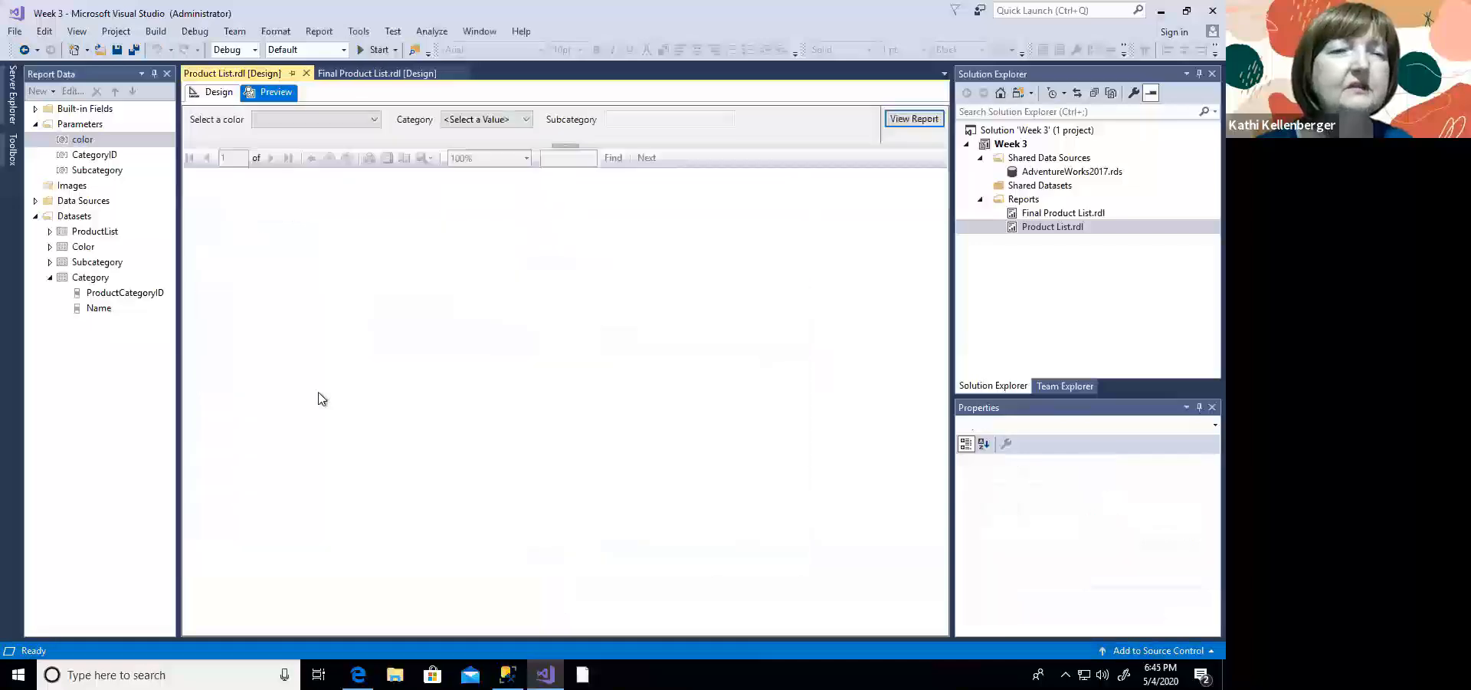
{"action": "left_click", "coordinate": [374, 120]}
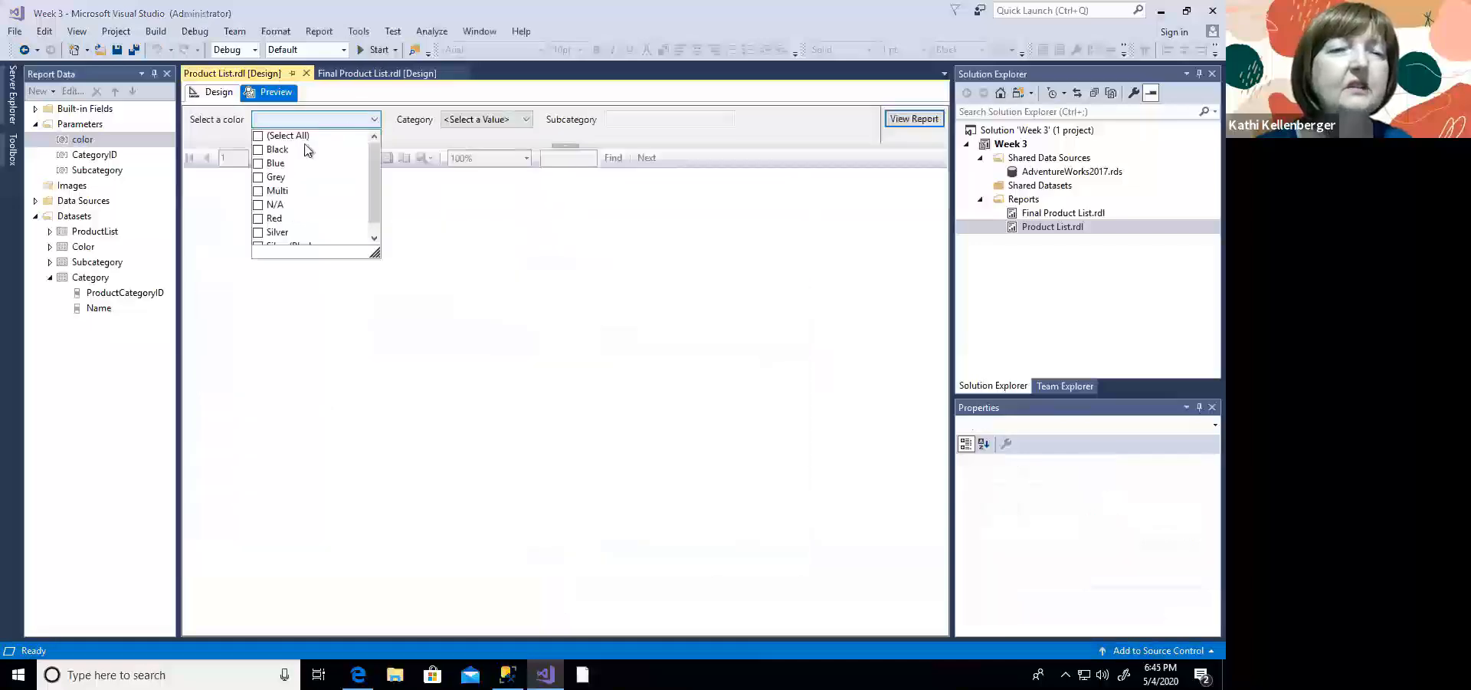
{"action": "left_click", "coordinate": [259, 149]}
{"action": "left_click", "coordinate": [259, 163]}
{"action": "left_click", "coordinate": [259, 177]}
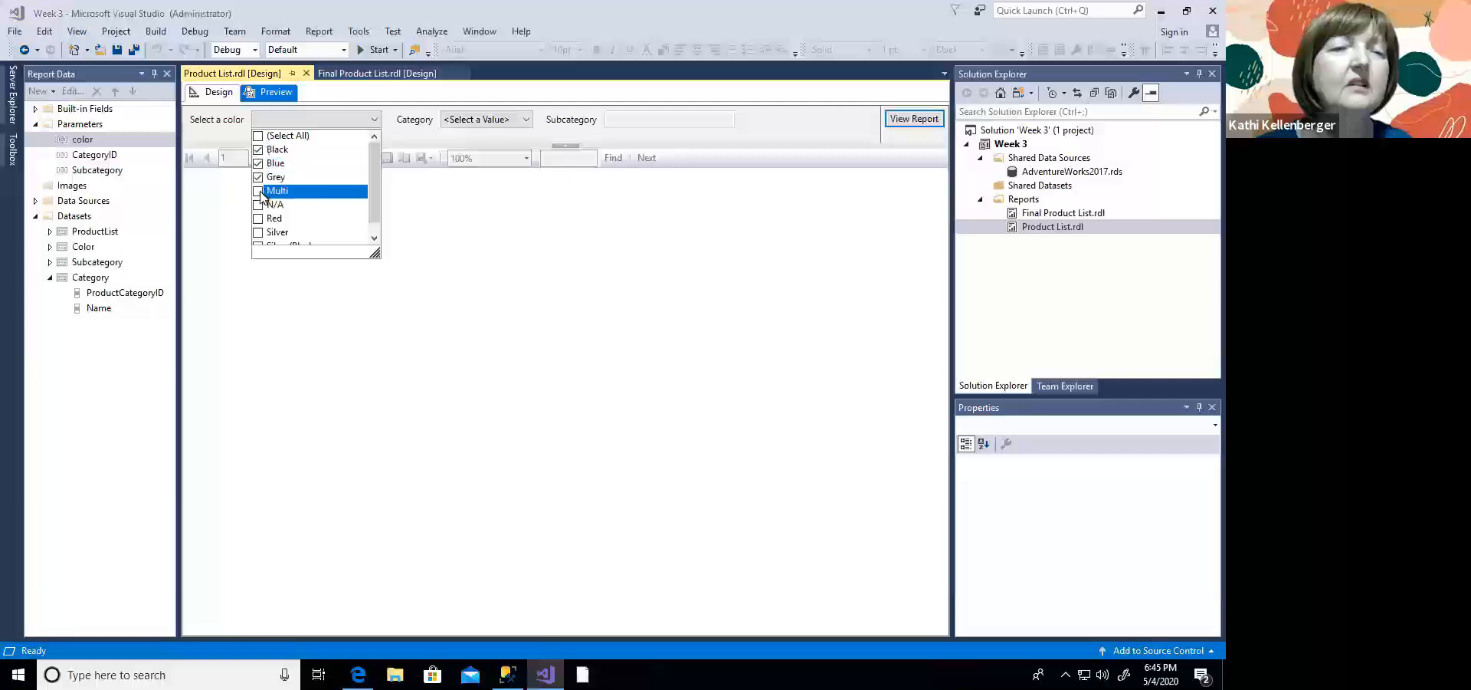
{"action": "left_click", "coordinate": [259, 191]}
{"action": "left_click", "coordinate": [259, 204]}
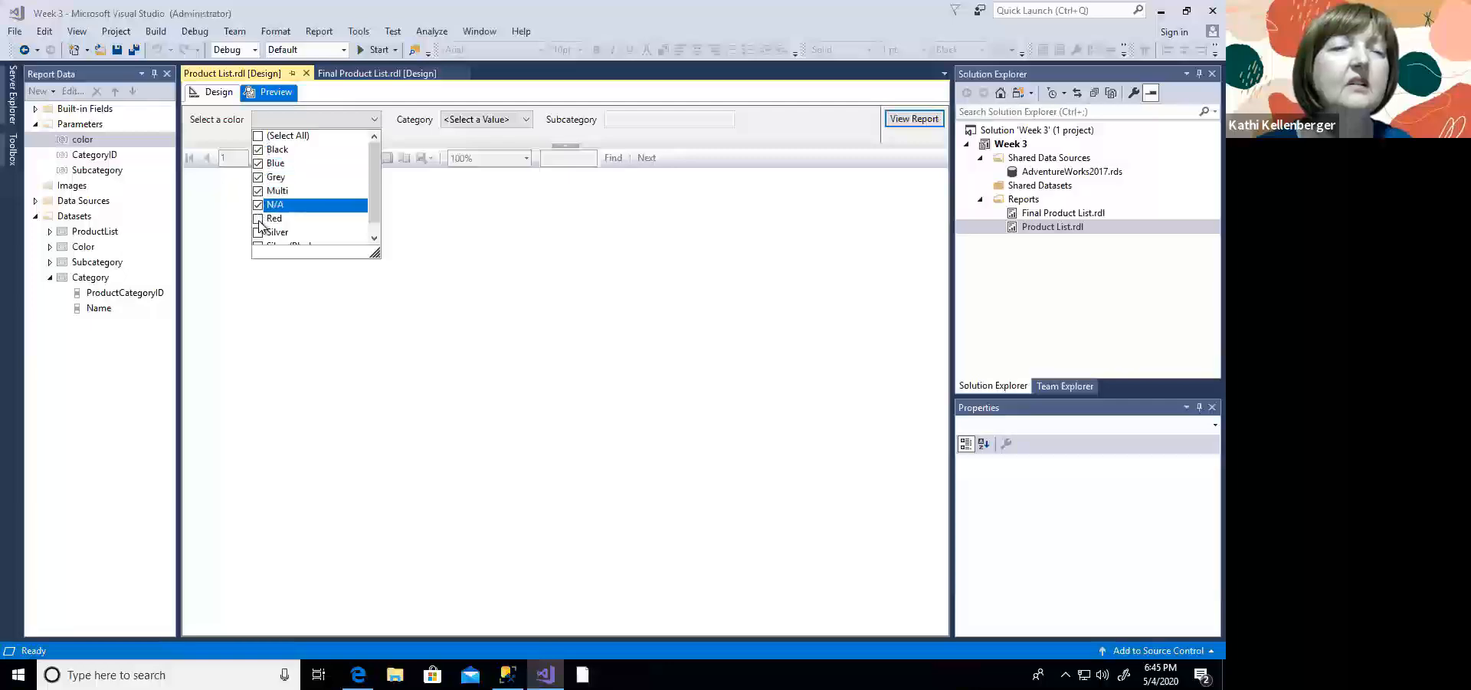
{"action": "left_click", "coordinate": [259, 219]}
{"action": "left_click", "coordinate": [259, 232]}
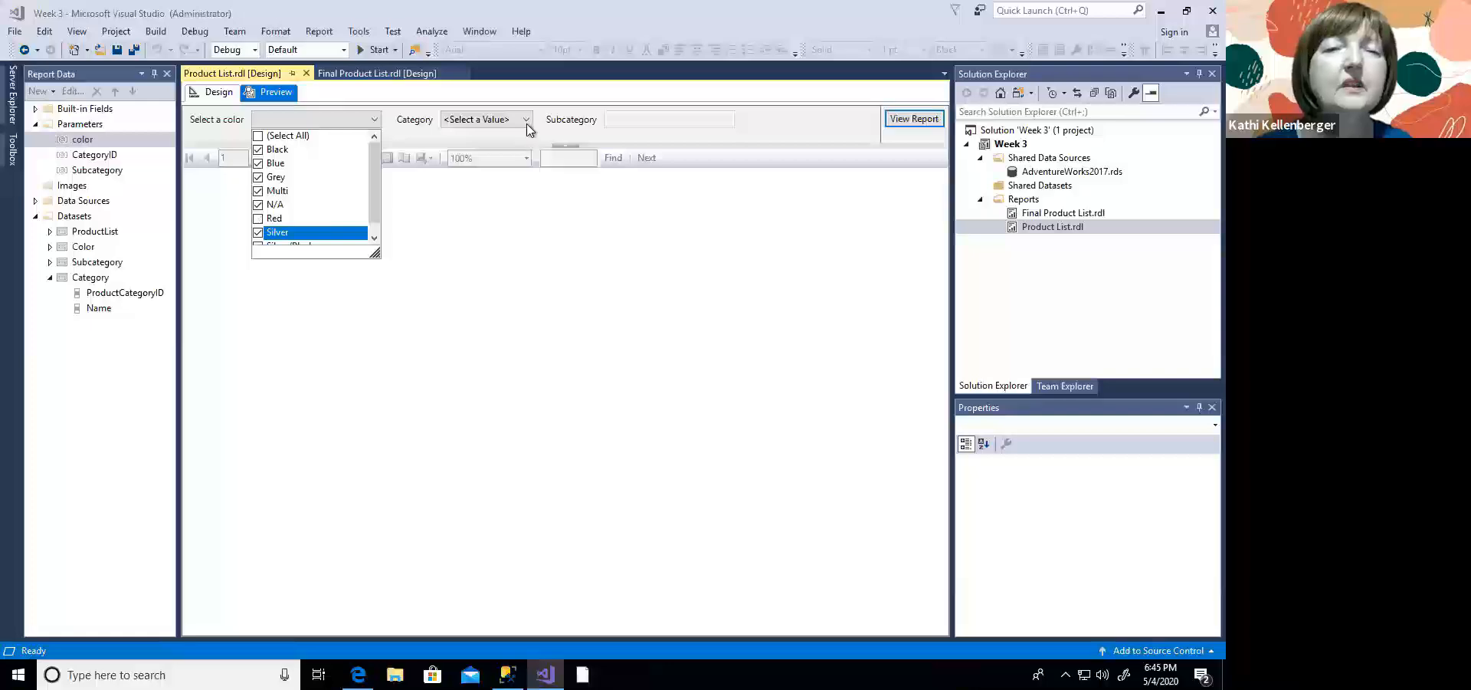
Step: Run the report for category Bikes and subcategory Mountain Bikes, and check the color text in the page header
{"action": "left_click", "coordinate": [527, 122]}
{"action": "left_click", "coordinate": [493, 157]}
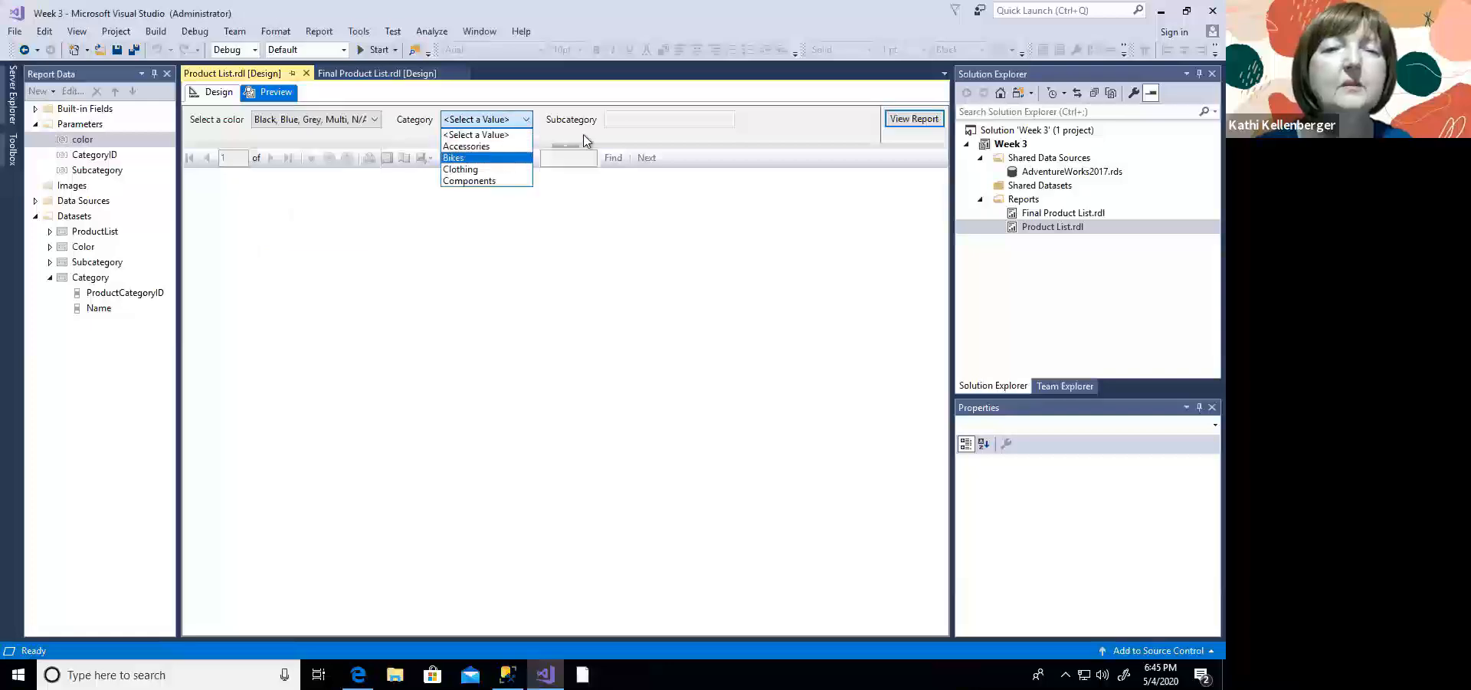
{"action": "left_click", "coordinate": [652, 119]}
{"action": "left_click", "coordinate": [650, 135]}
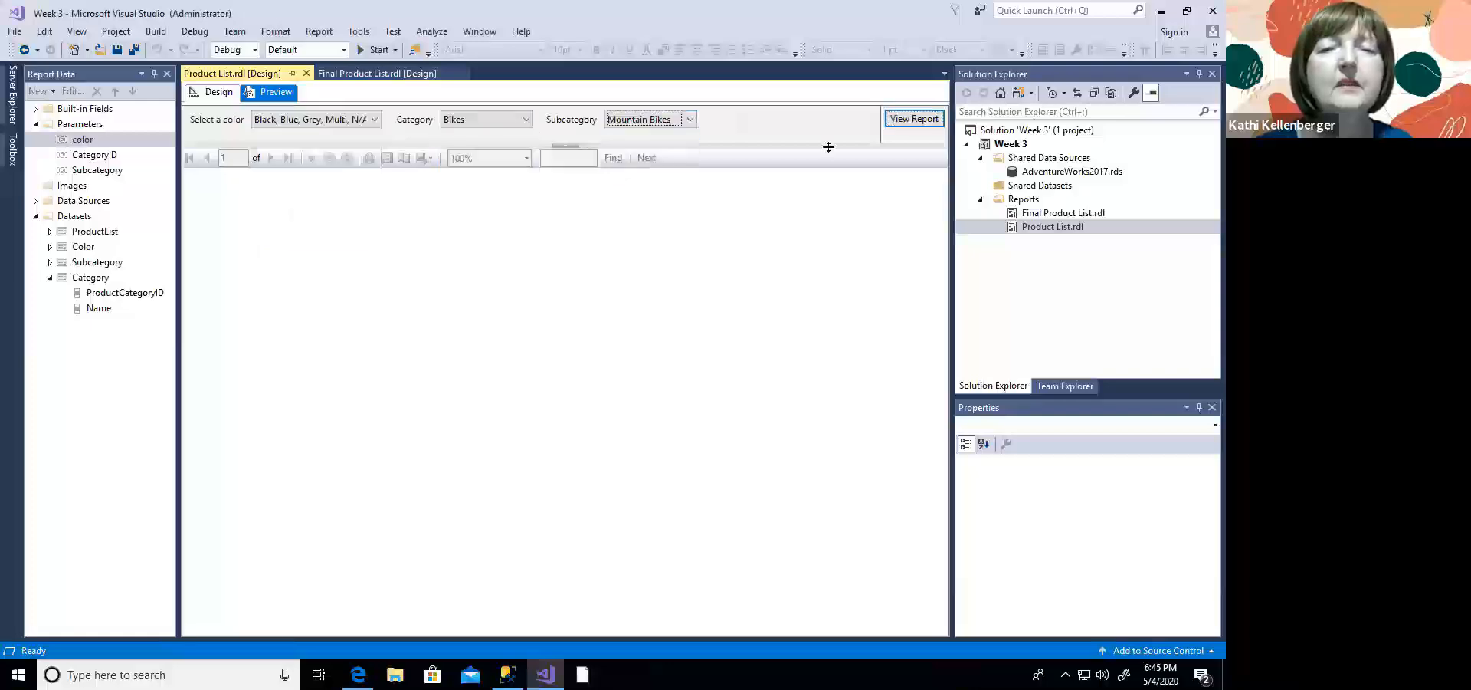
{"action": "left_click", "coordinate": [903, 121]}
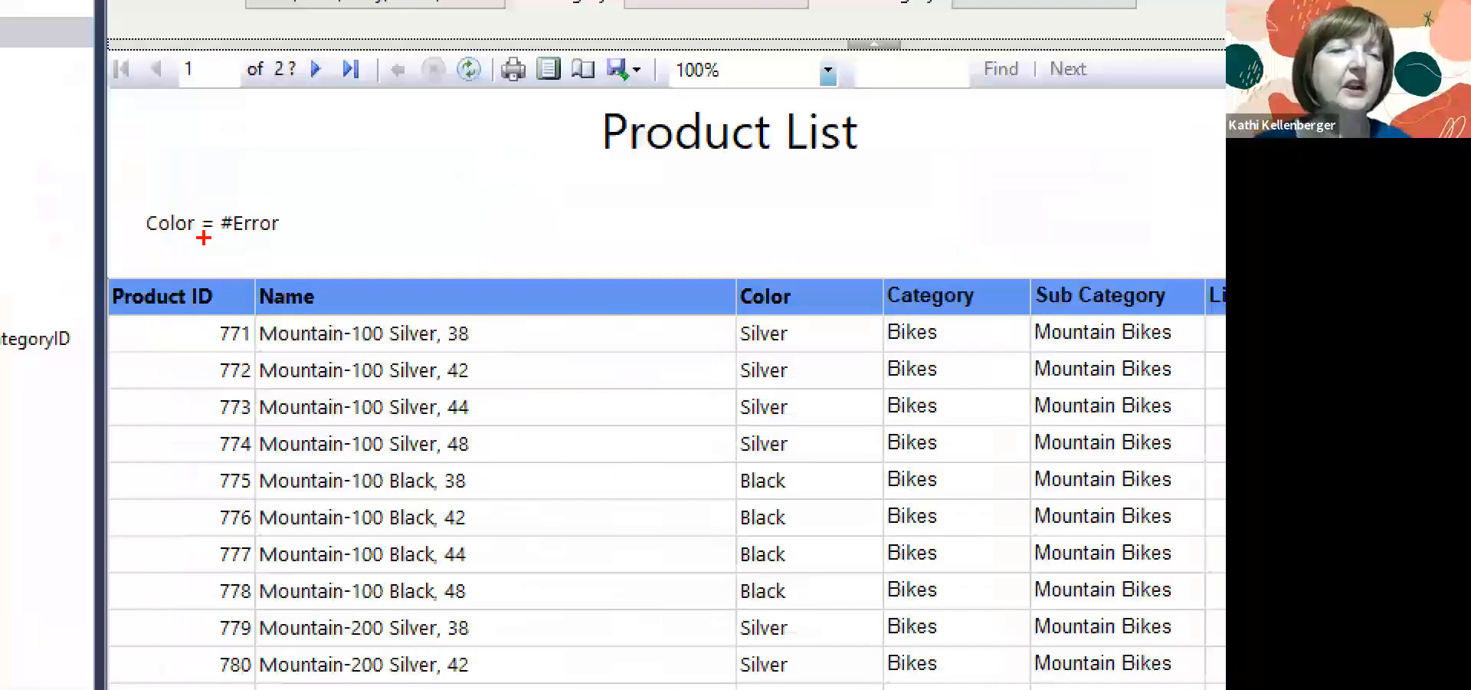
{"action": "left_click_drag", "start_coordinate": [231, 244], "coordinate": [265, 242]}
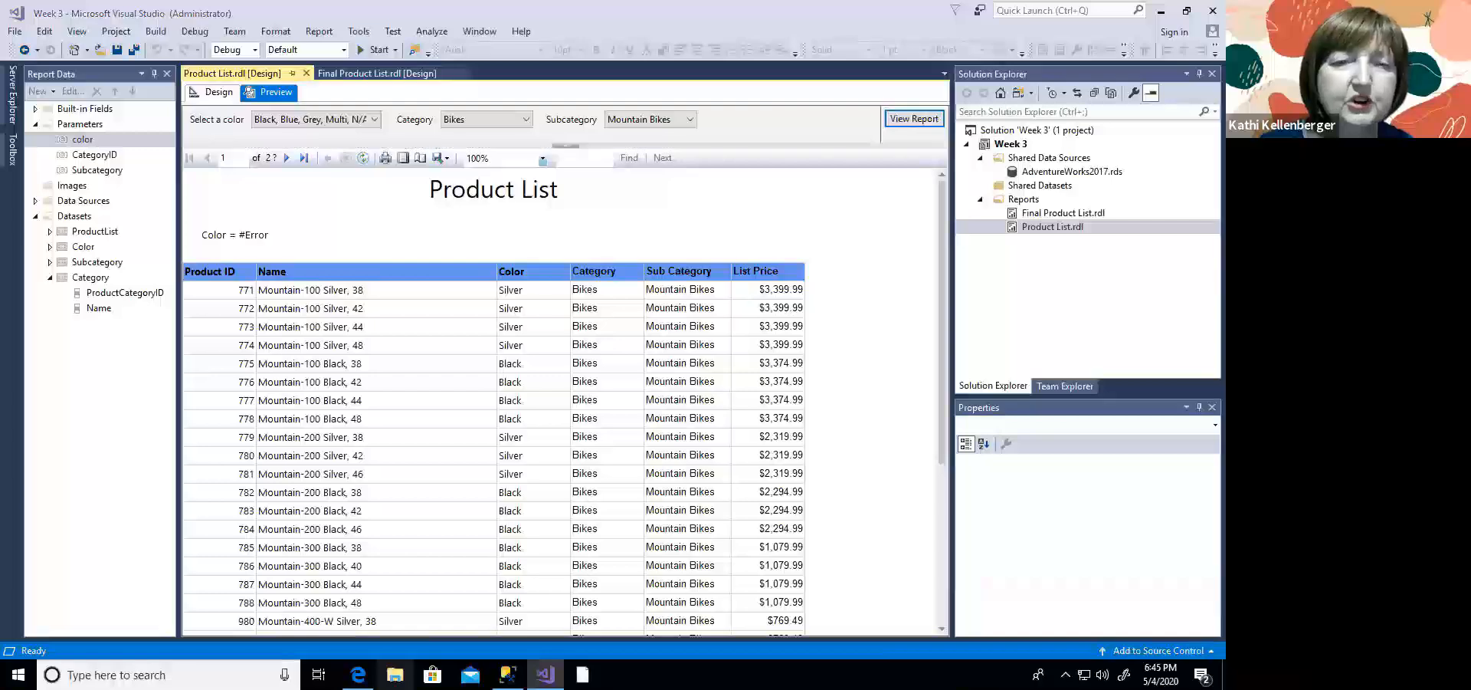
Step: Open the Week 3 queries file from the SQL Server Management Studio folder in Documents with Notepad
{"action": "key", "text": "super+e"}
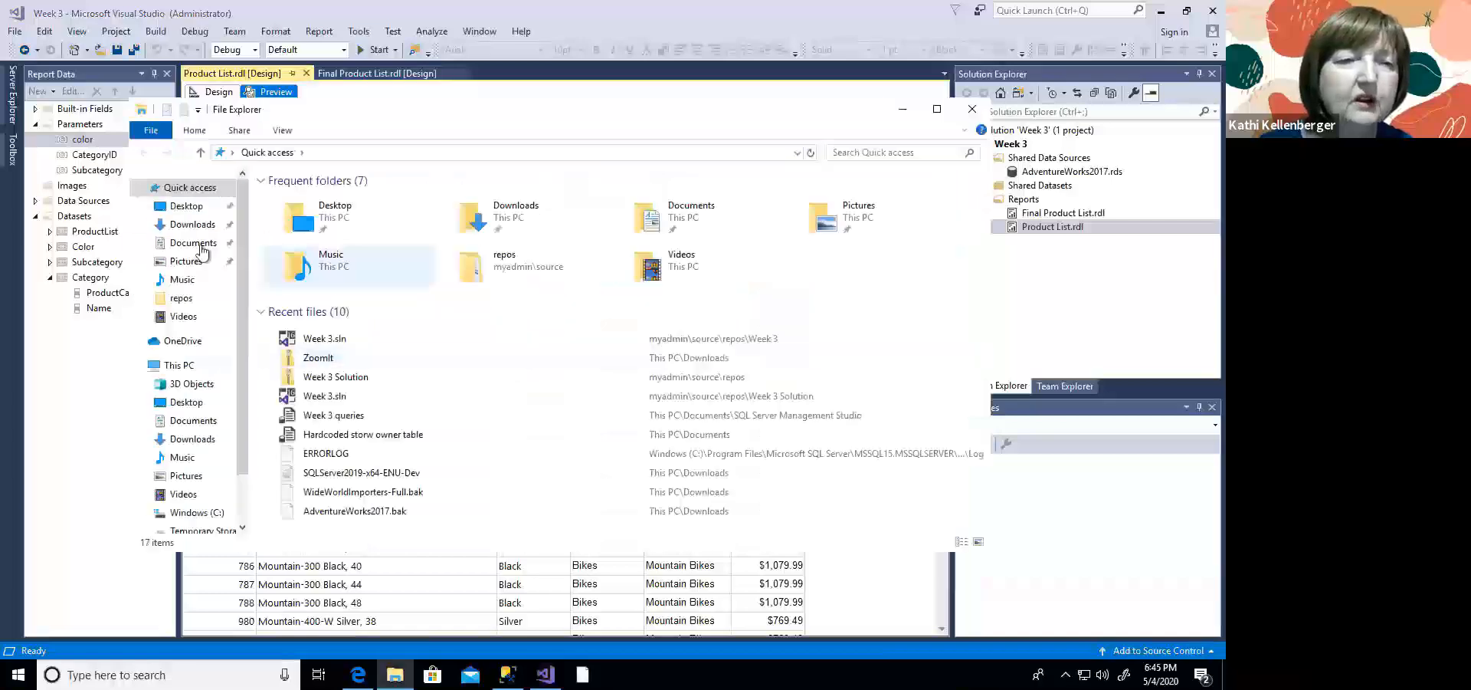
{"action": "left_click", "coordinate": [193, 243]}
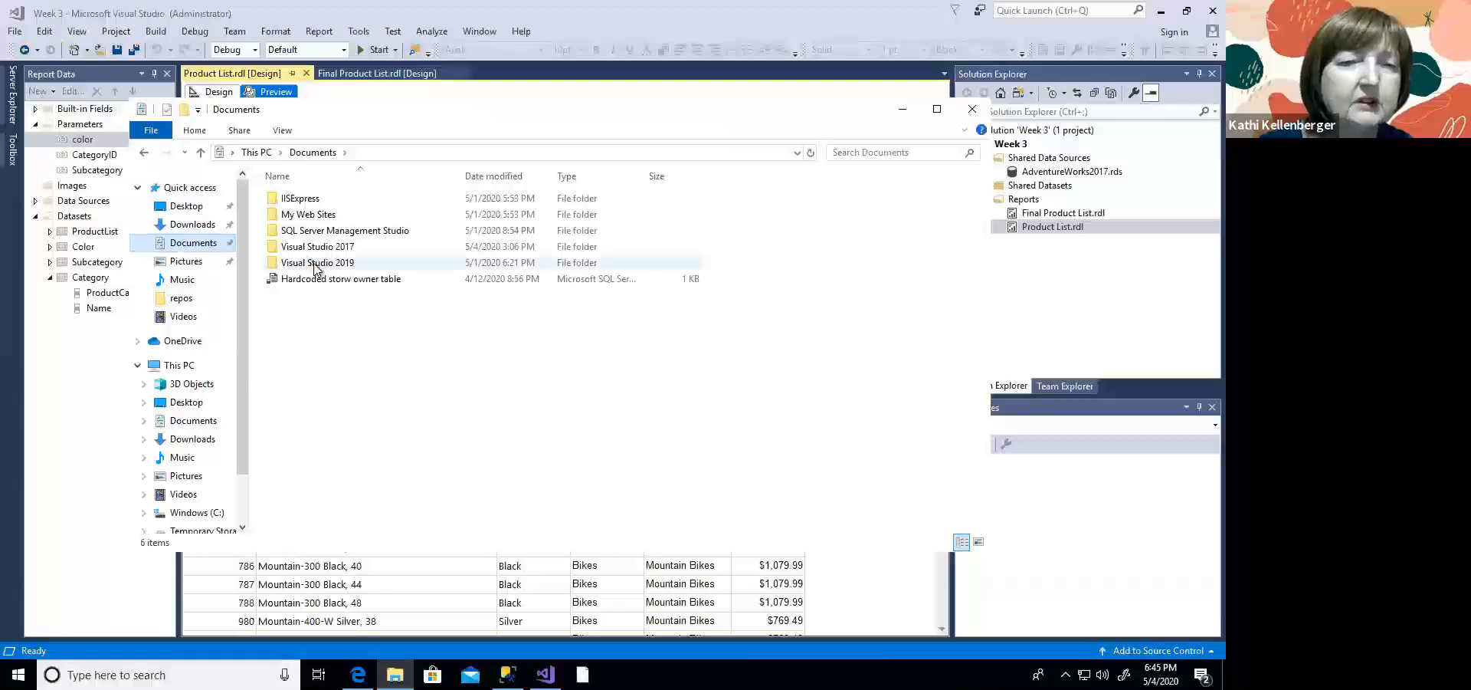
{"action": "double_click", "coordinate": [322, 230]}
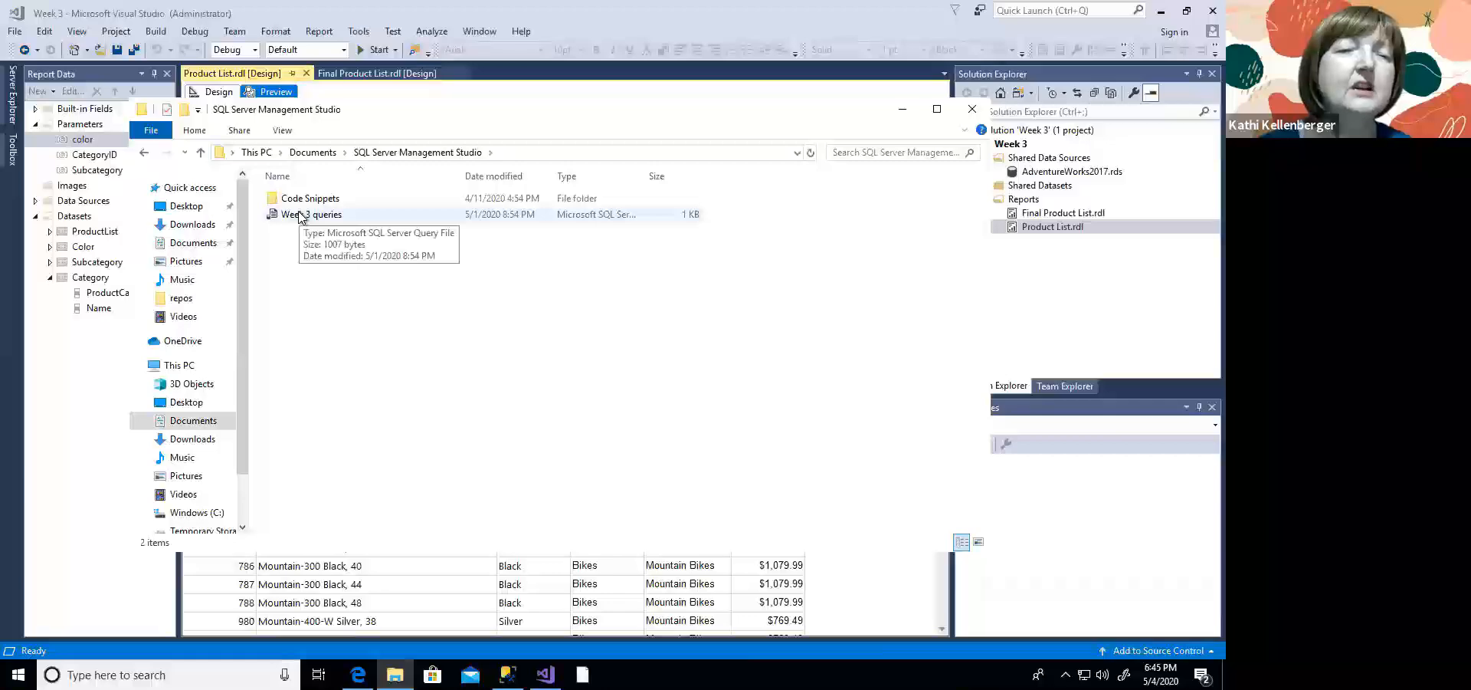
{"action": "left_click", "coordinate": [300, 216]}
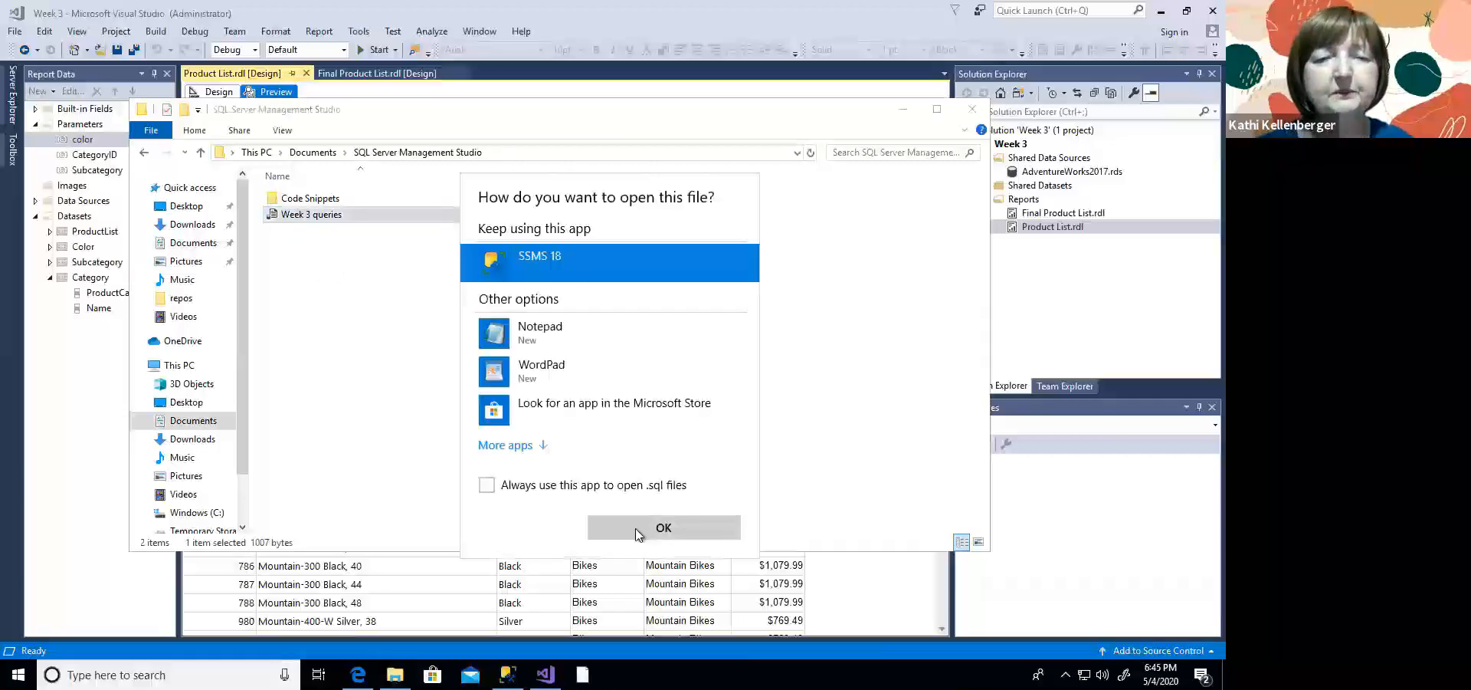
{"action": "left_click", "coordinate": [541, 337]}
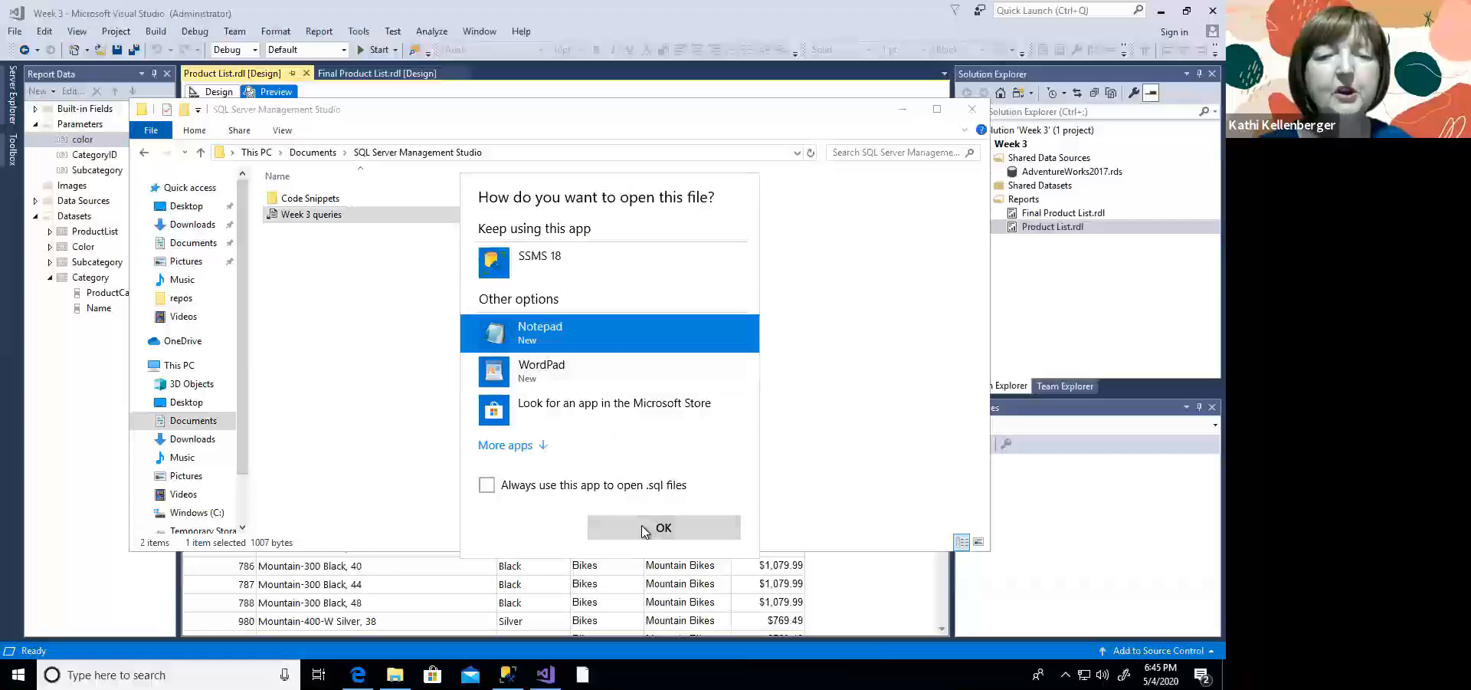
{"action": "left_click", "coordinate": [640, 527]}
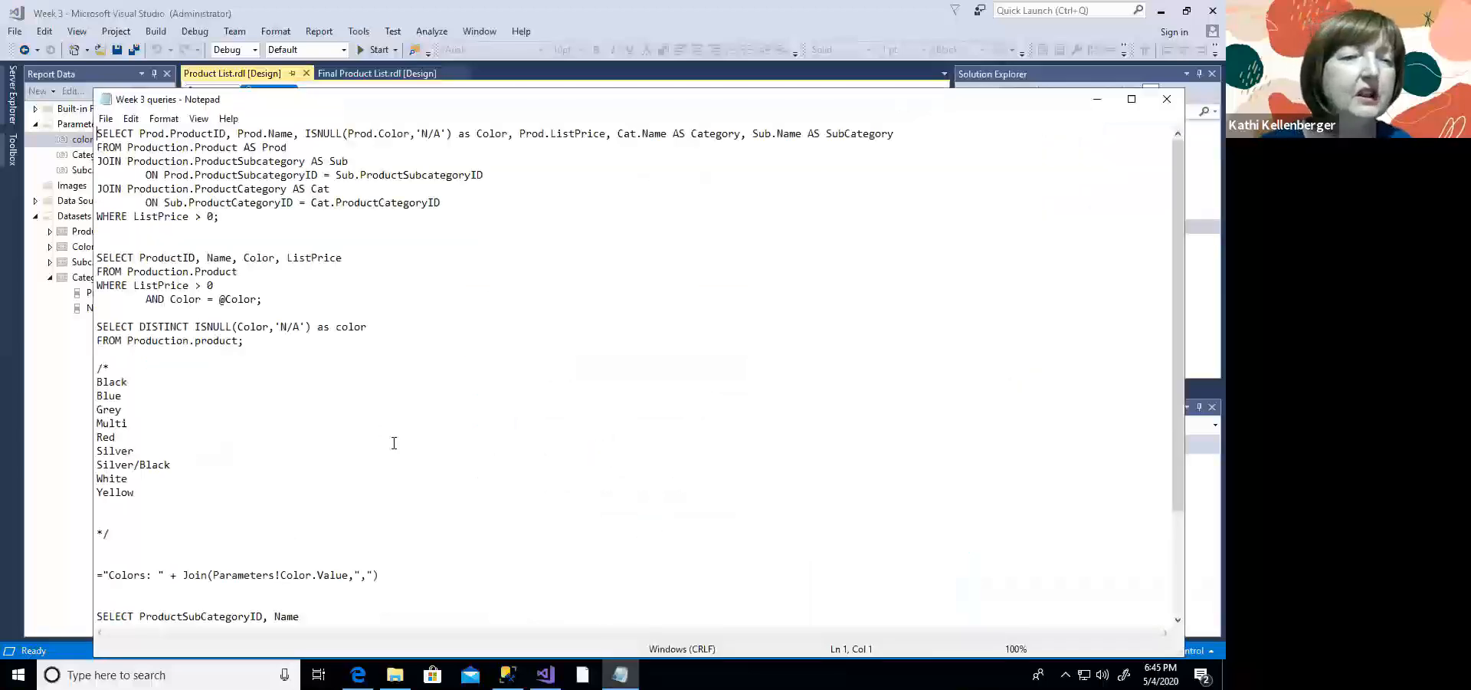
Step: Copy the expression ="Colors: " + Join(Parameters!Color.Value,",") from the queries file and return to the Product List report design in Visual Studio
{"action": "scroll", "coordinate": [233, 399], "scroll_direction": "down", "scroll_amount": 3}
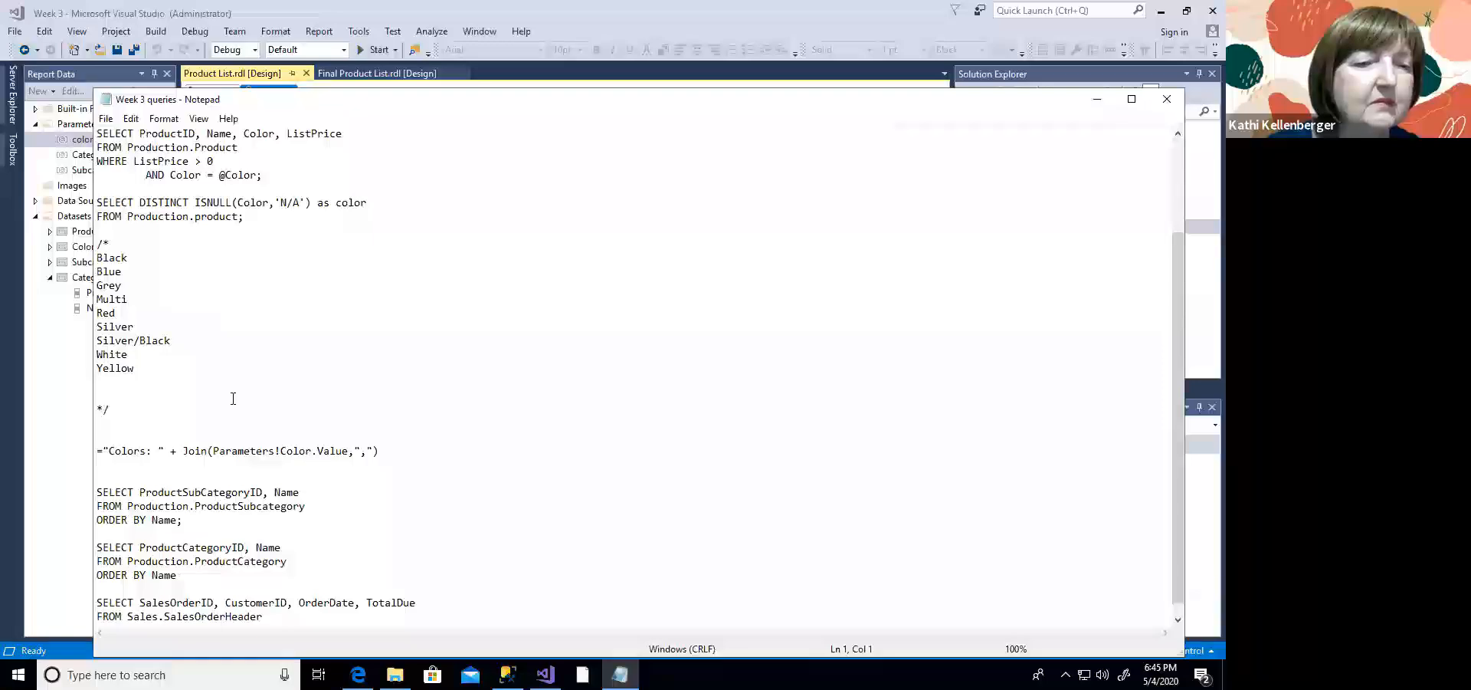
{"action": "scroll", "coordinate": [233, 398], "scroll_direction": "down", "scroll_amount": 1}
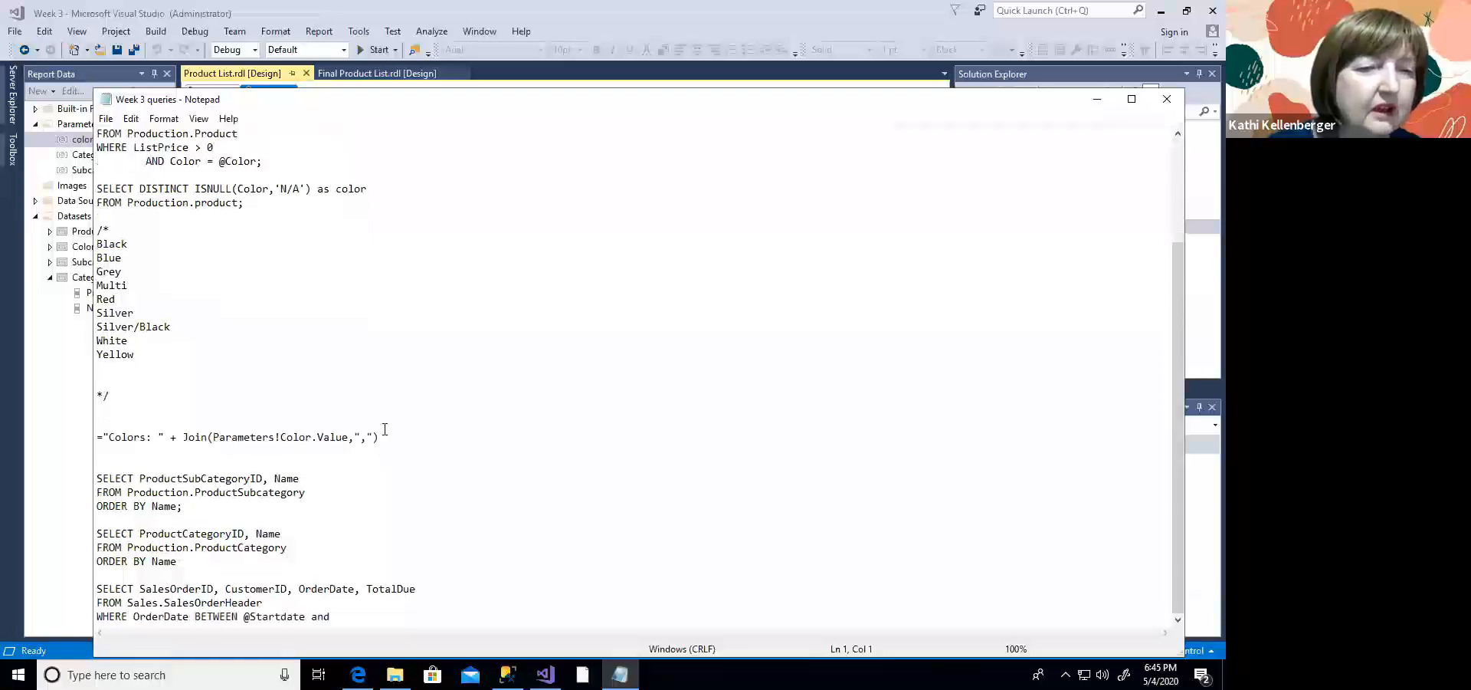
{"action": "left_click_drag", "start_coordinate": [97, 439], "coordinate": [382, 439]}
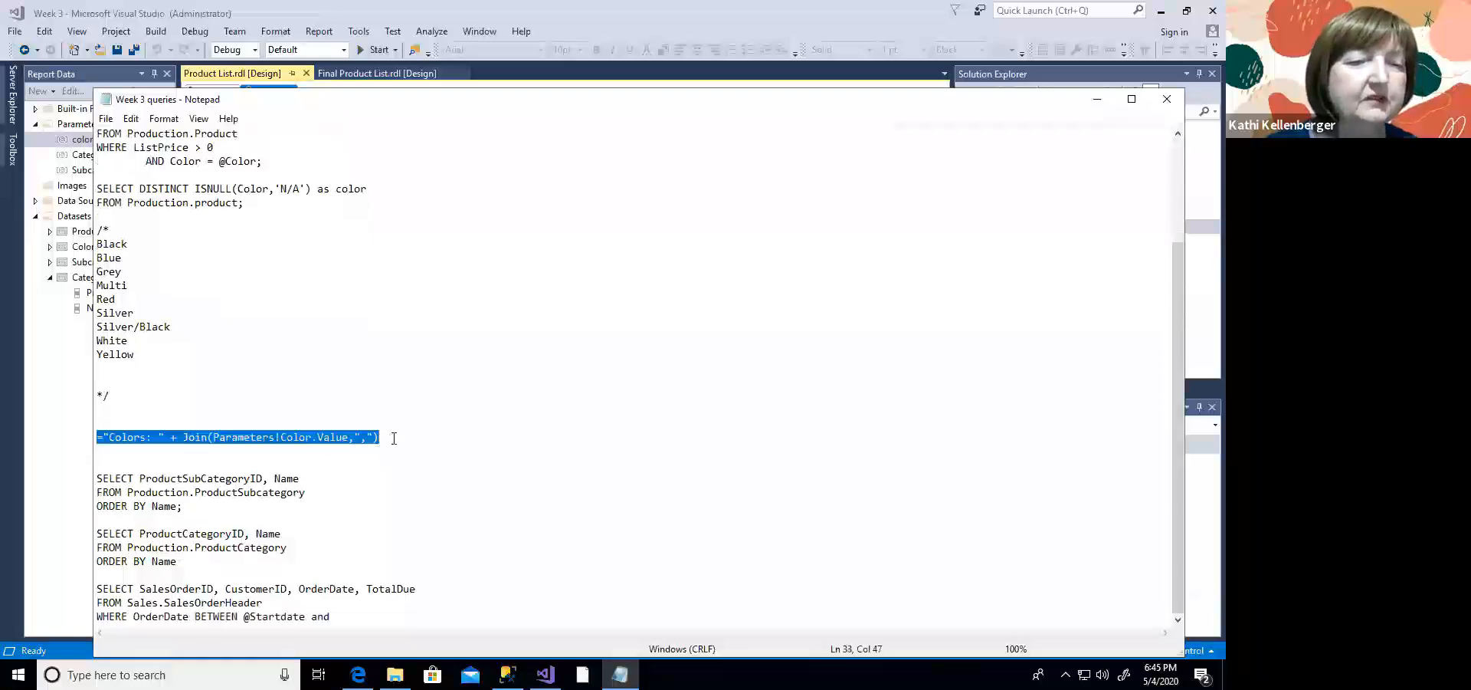
{"action": "right_click", "coordinate": [340, 437]}
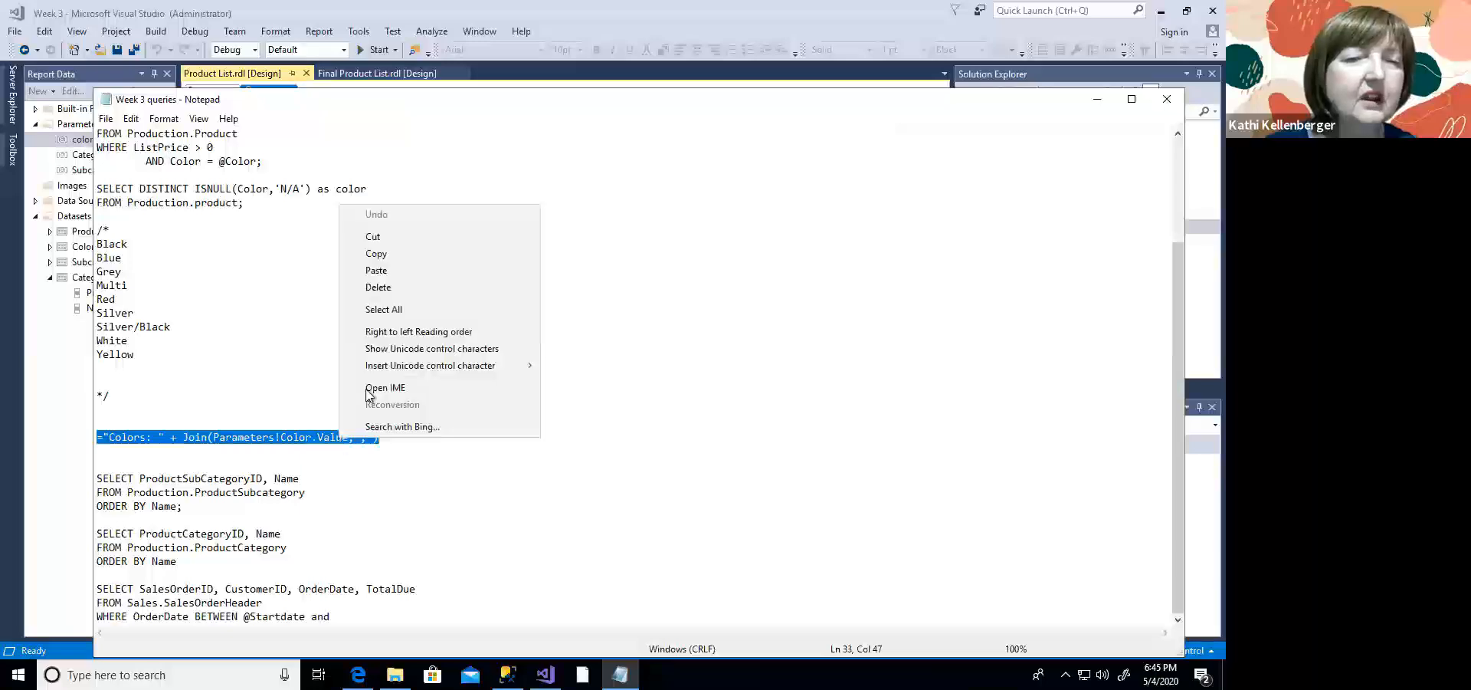
{"action": "left_click", "coordinate": [388, 253]}
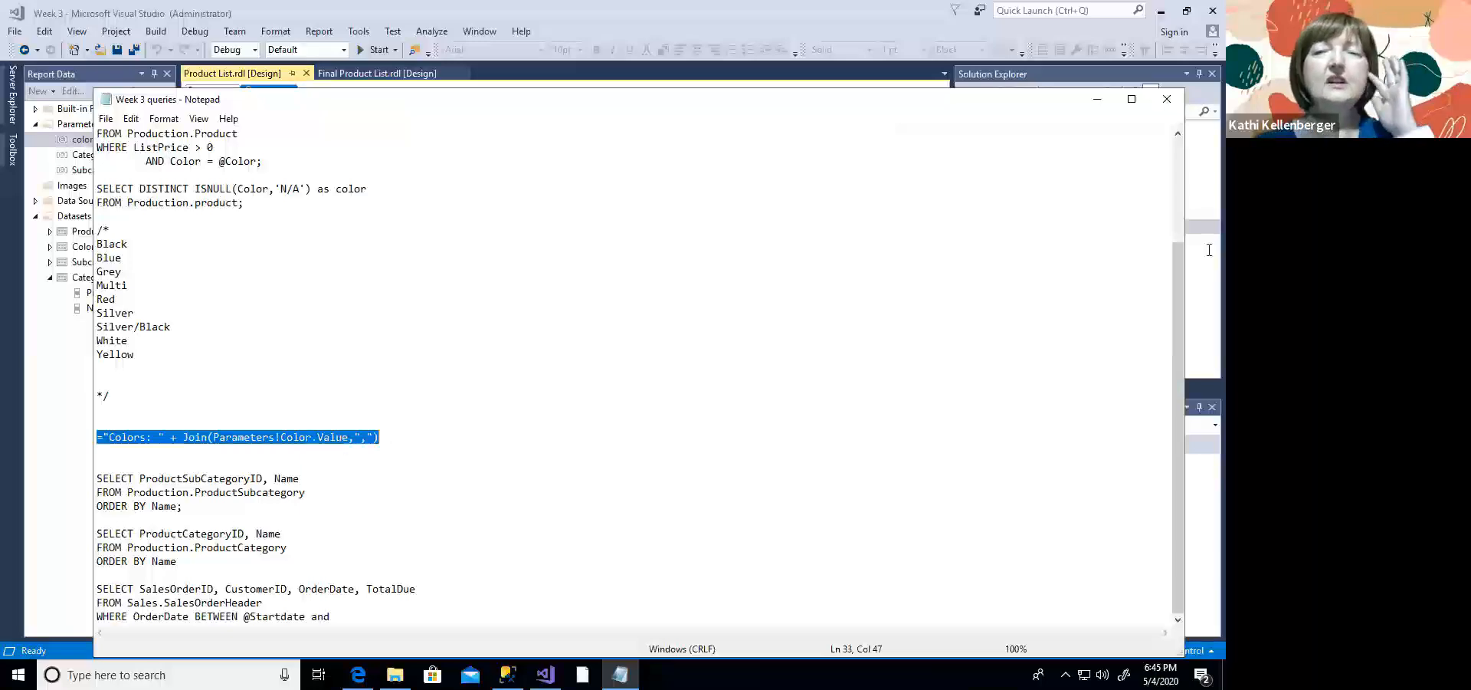
{"action": "left_click", "coordinate": [1096, 100]}
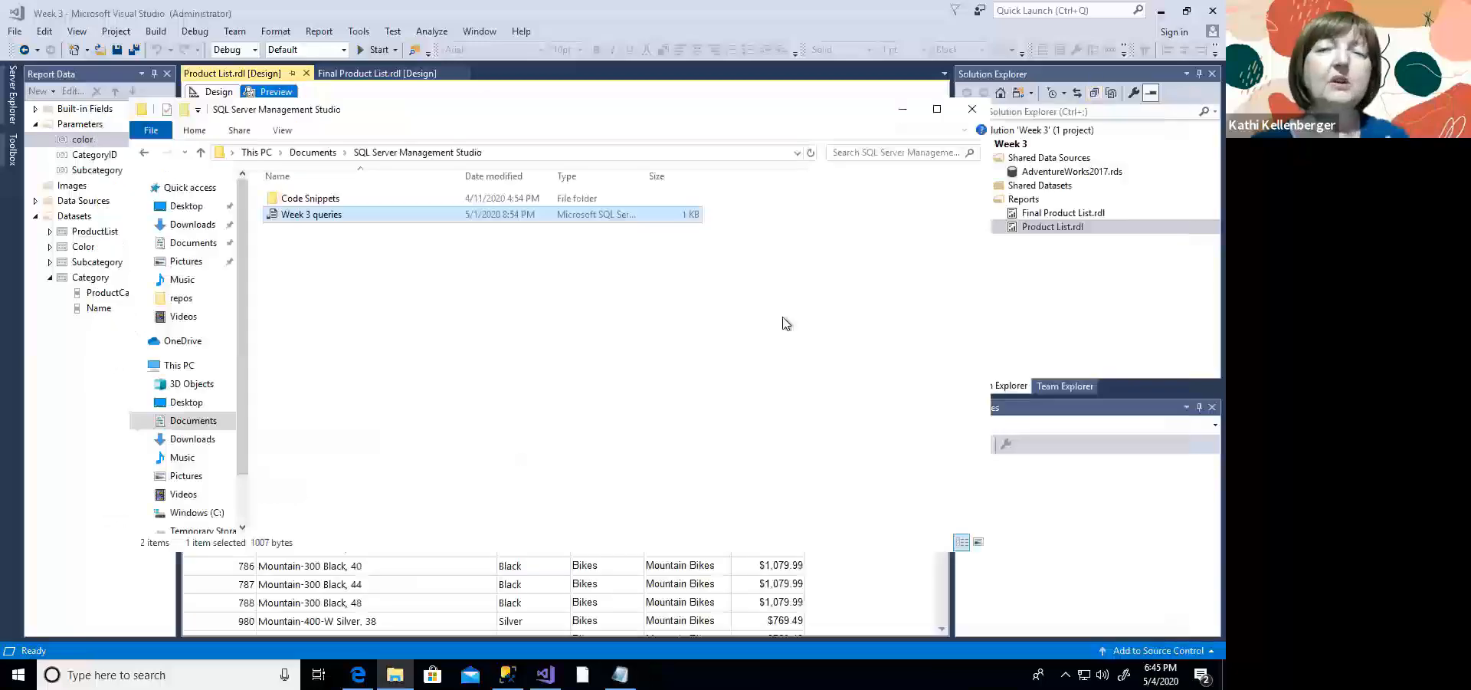
{"action": "left_click", "coordinate": [903, 109]}
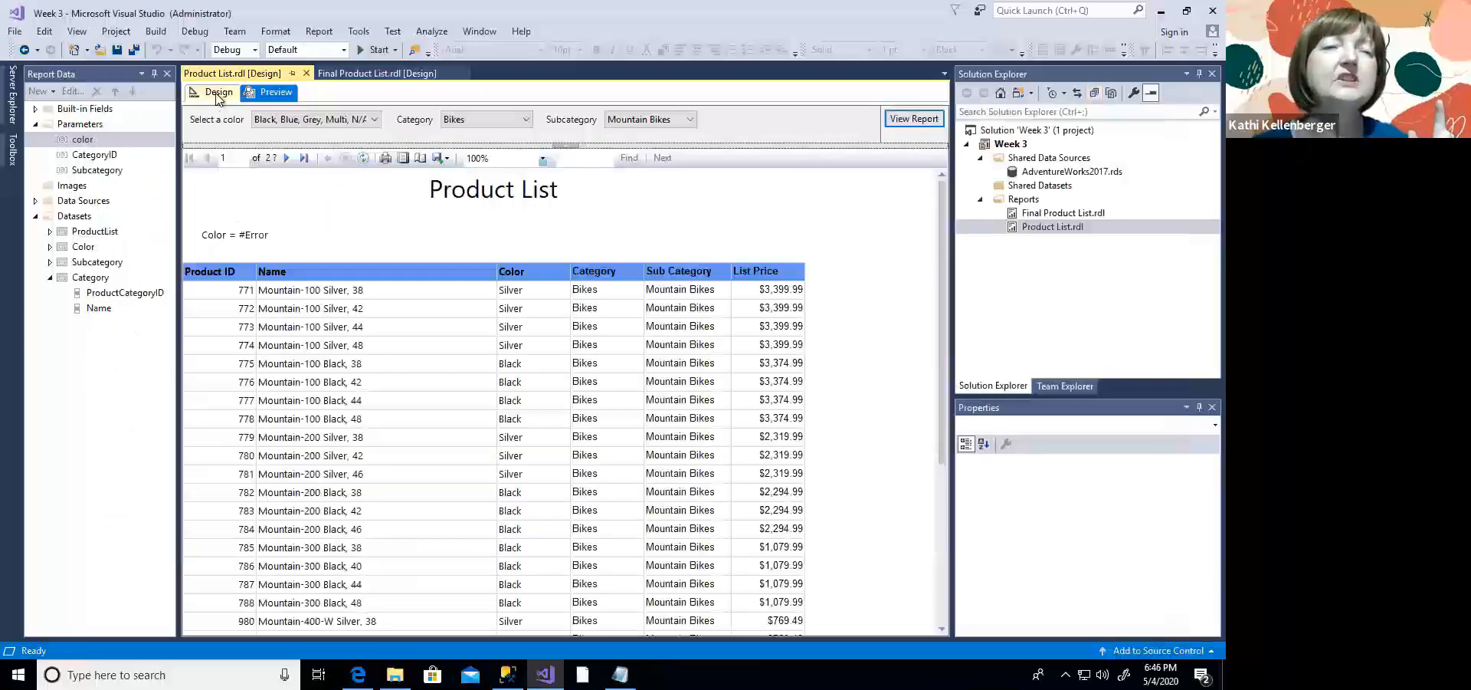
{"action": "left_click", "coordinate": [217, 93]}
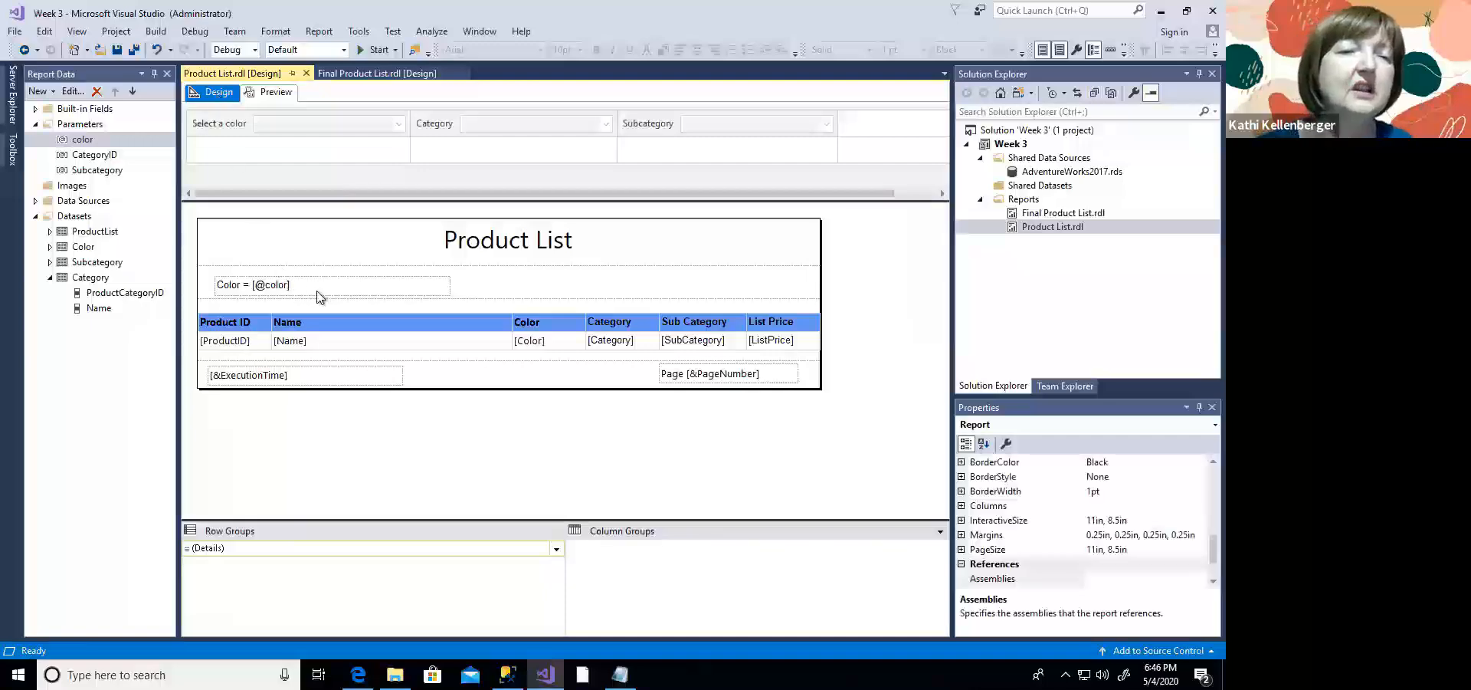
{"action": "left_click", "coordinate": [435, 295]}
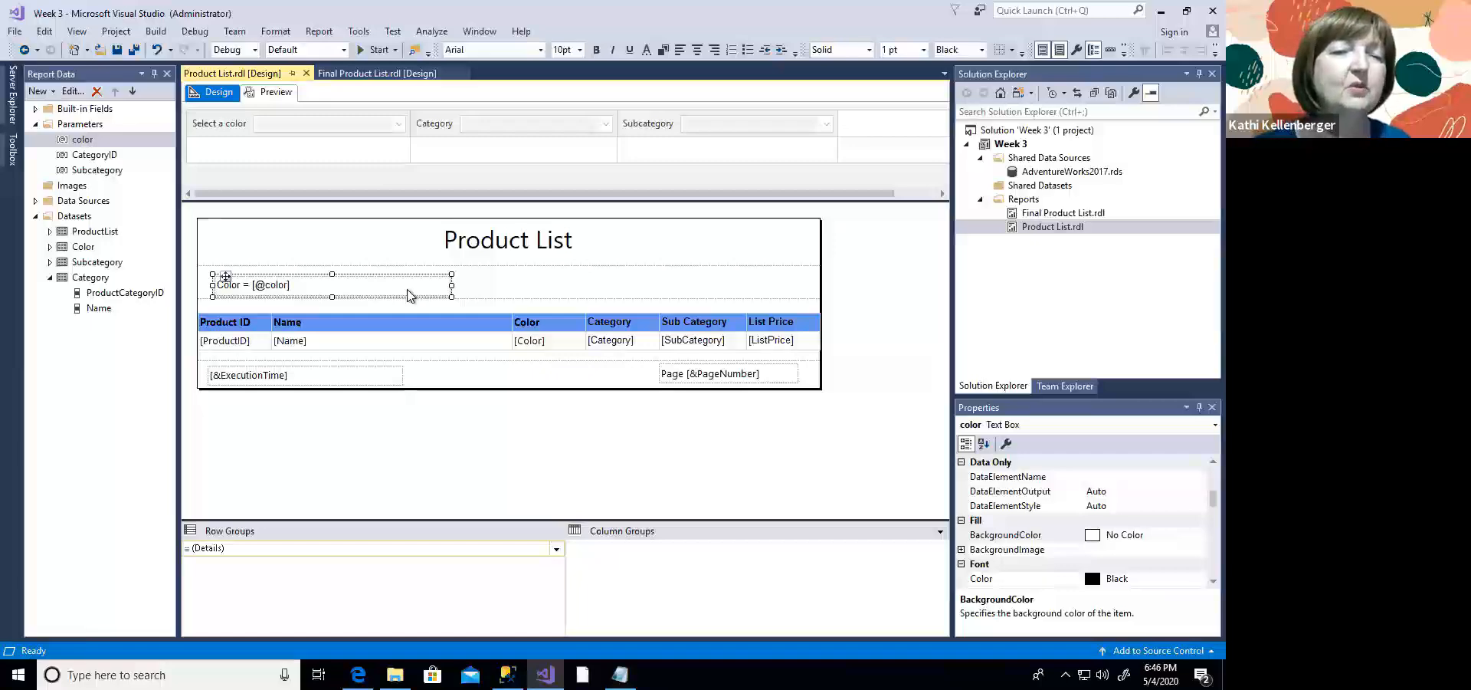
{"action": "right_click", "coordinate": [410, 295]}
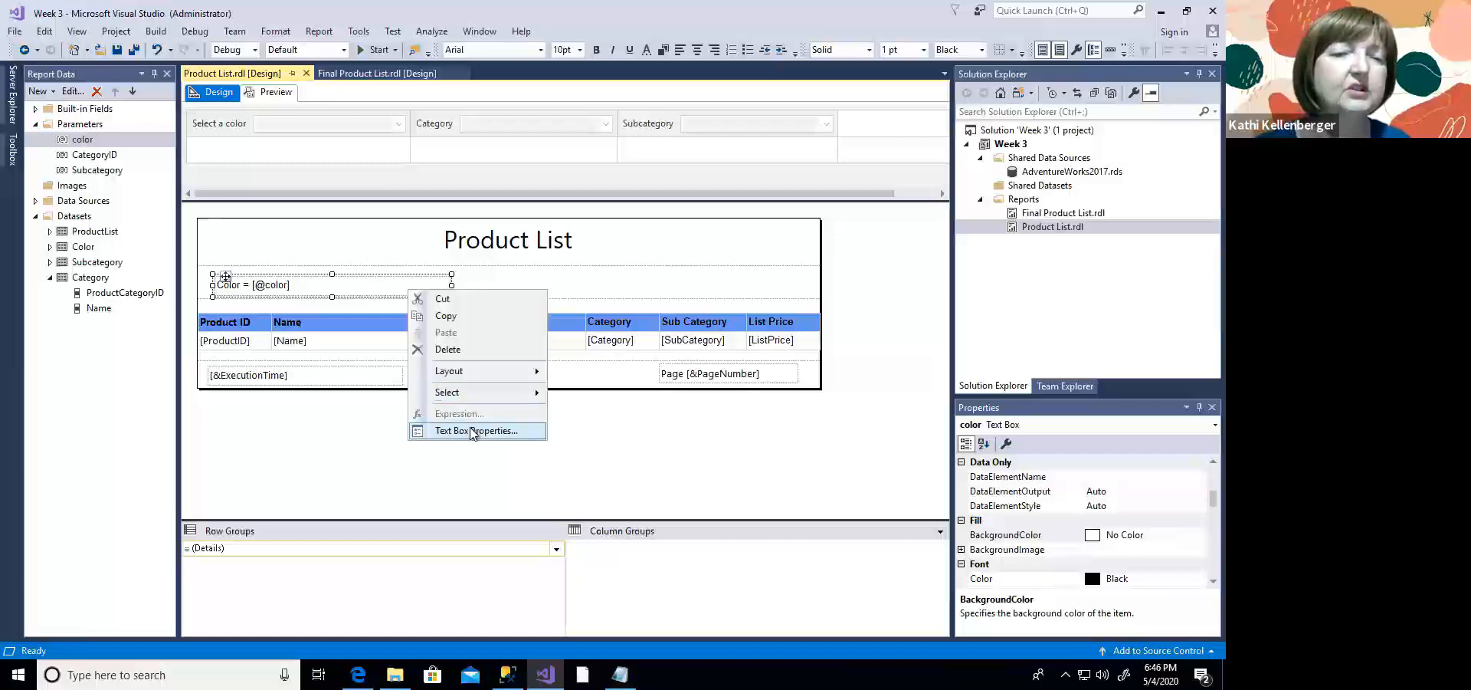
{"action": "left_click", "coordinate": [635, 455]}
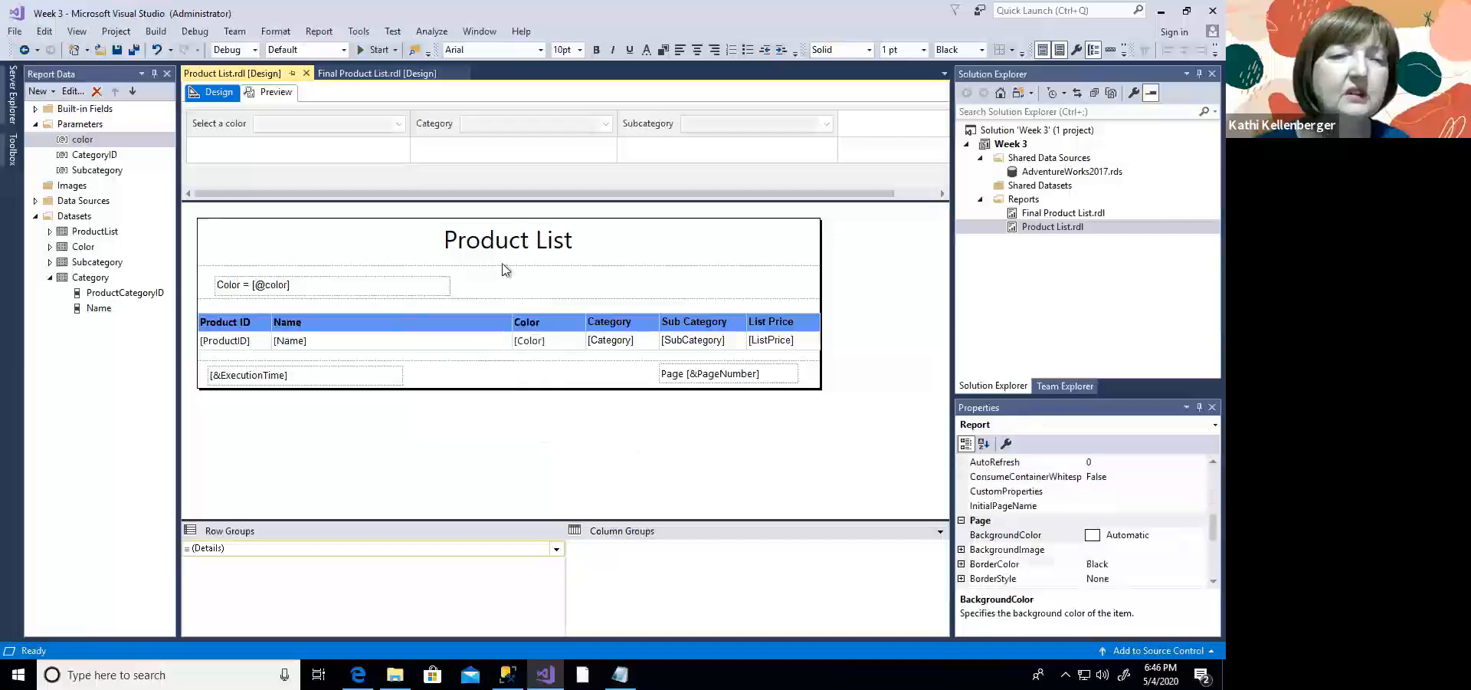
{"action": "right_click", "coordinate": [418, 285]}
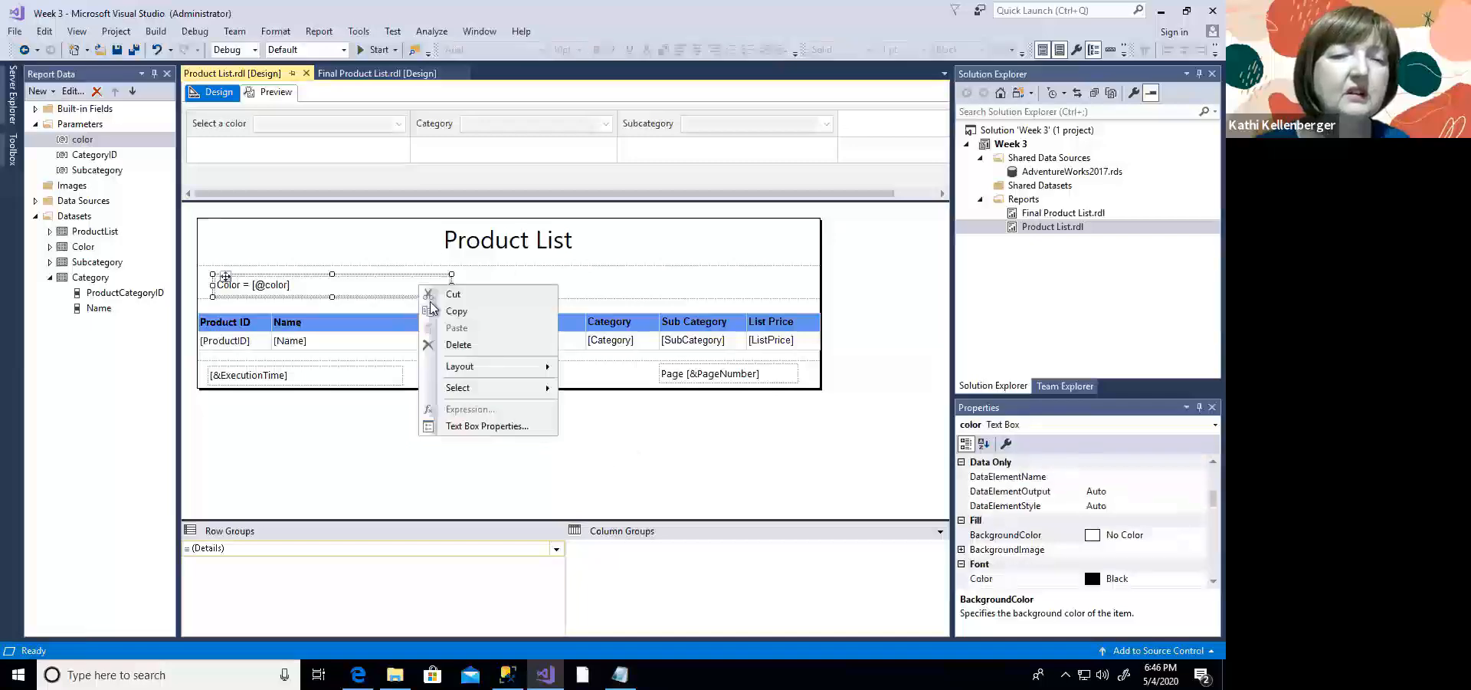
{"action": "left_click", "coordinate": [487, 426]}
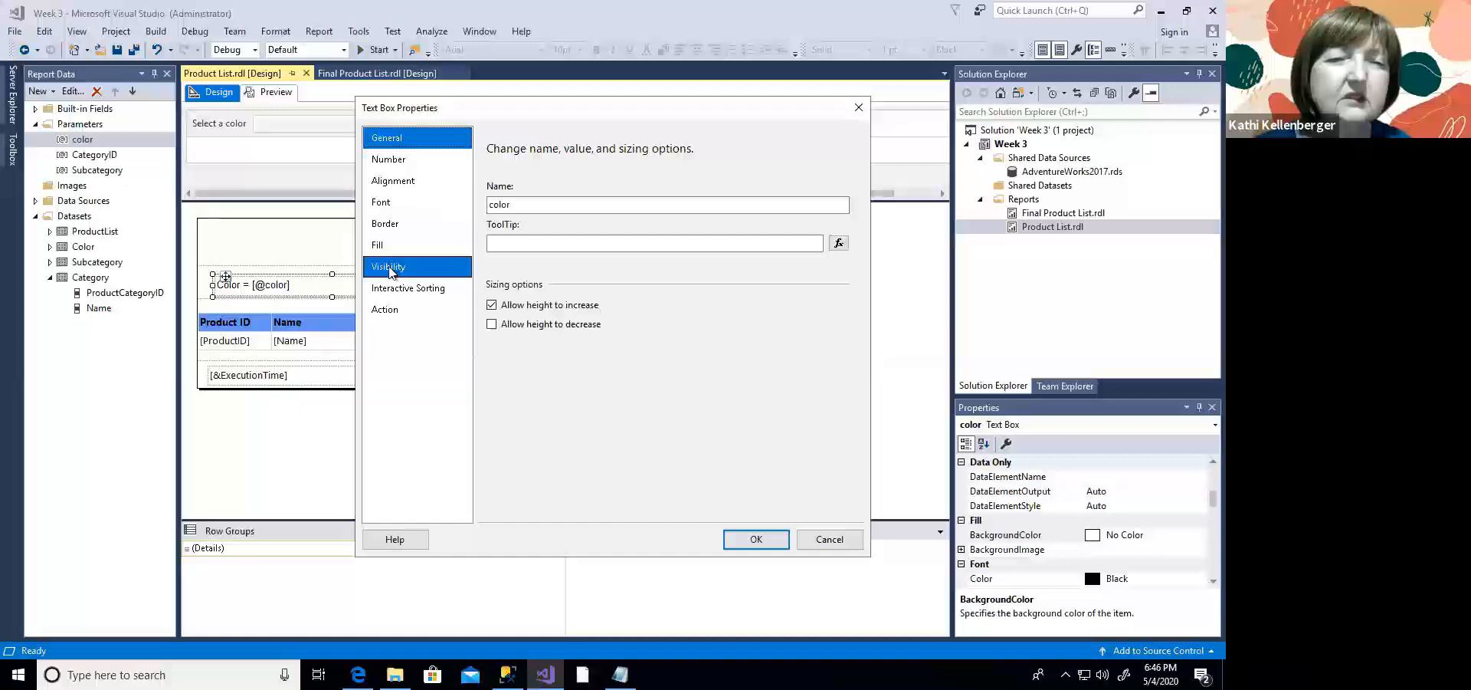
{"action": "left_click", "coordinate": [859, 107]}
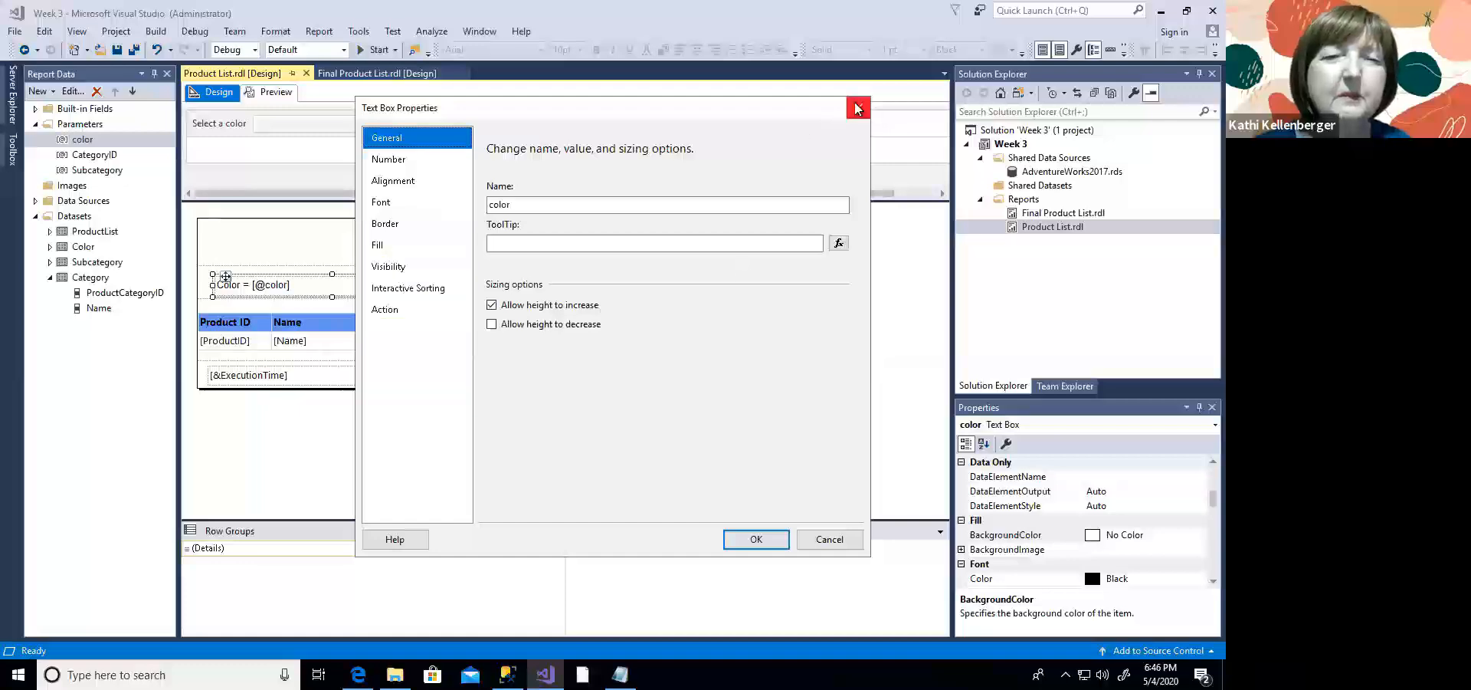
{"action": "left_click", "coordinate": [464, 296]}
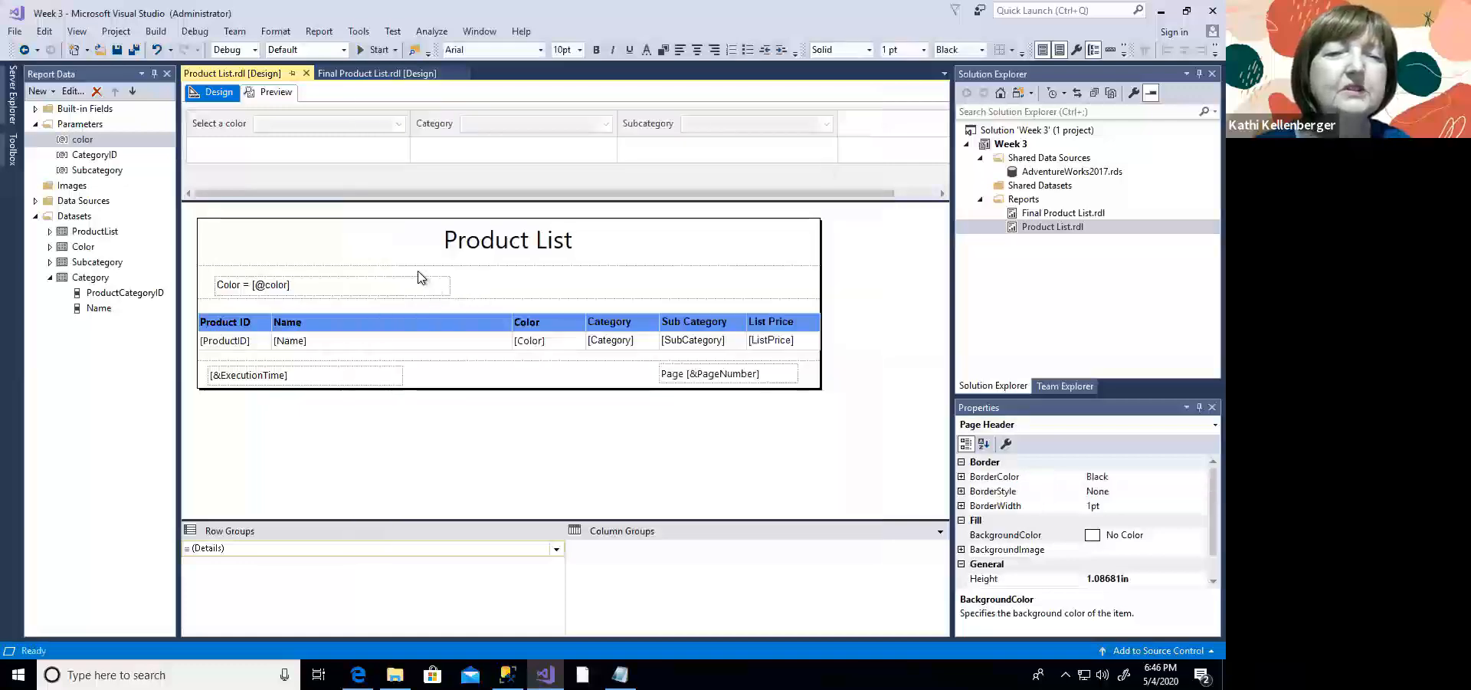
Step: Replace the Color text box in the page header with a new, wider text box
{"action": "left_click", "coordinate": [421, 282]}
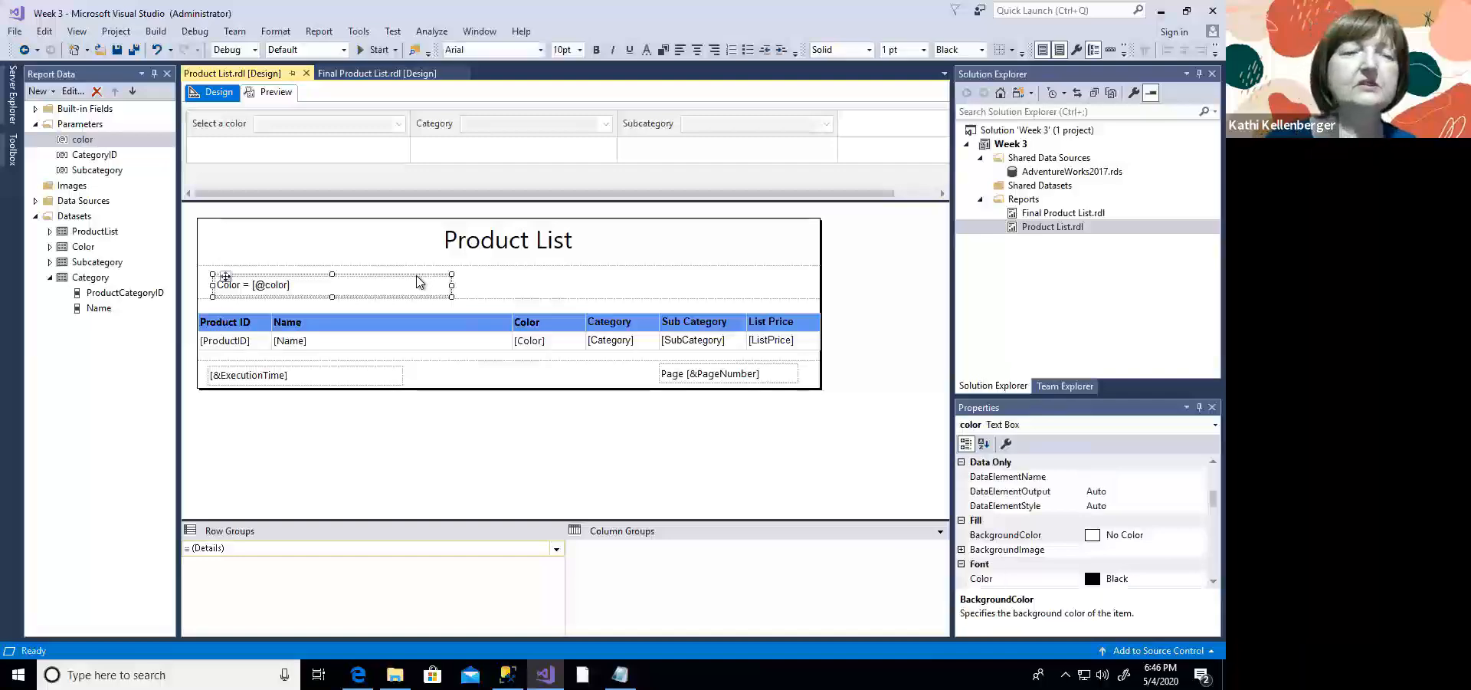
{"action": "left_click", "coordinate": [338, 302]}
{"action": "right_click", "coordinate": [248, 274]}
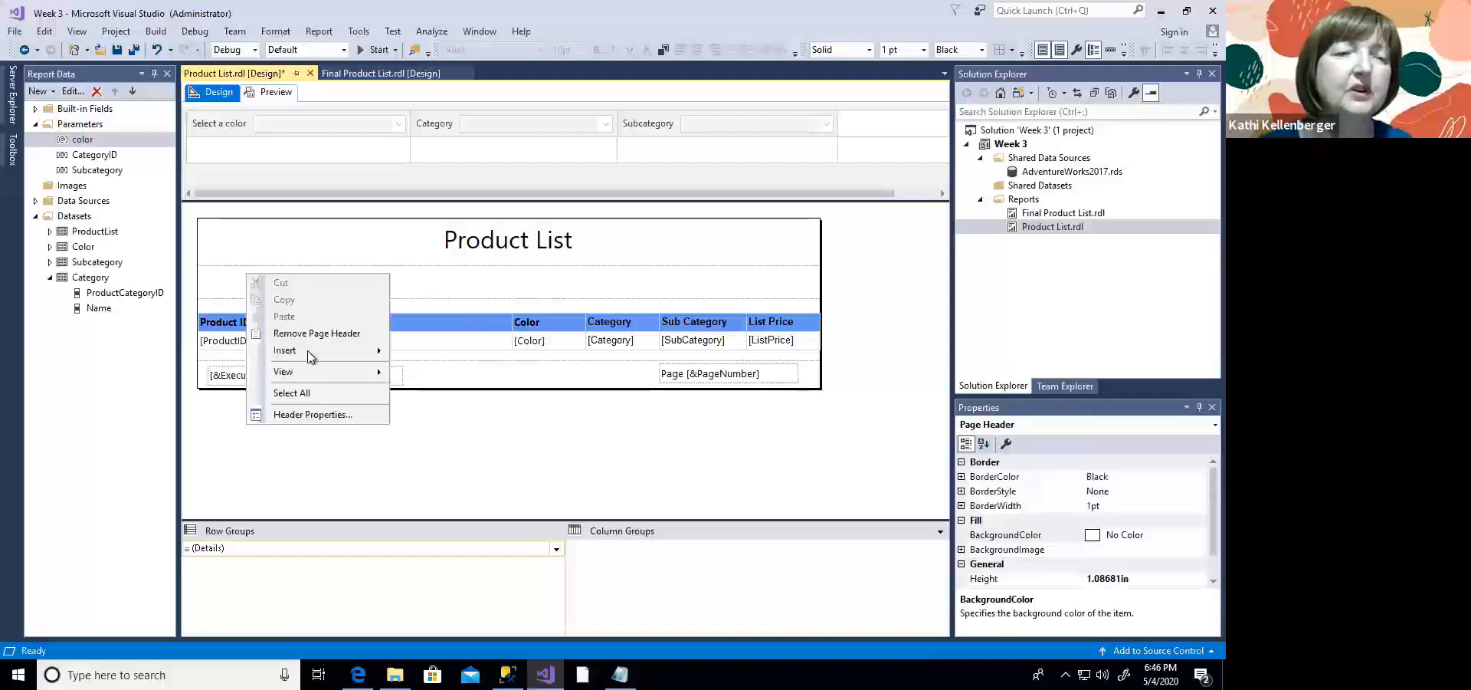
{"action": "mouse_move", "coordinate": [340, 353]}
{"action": "left_click", "coordinate": [425, 356]}
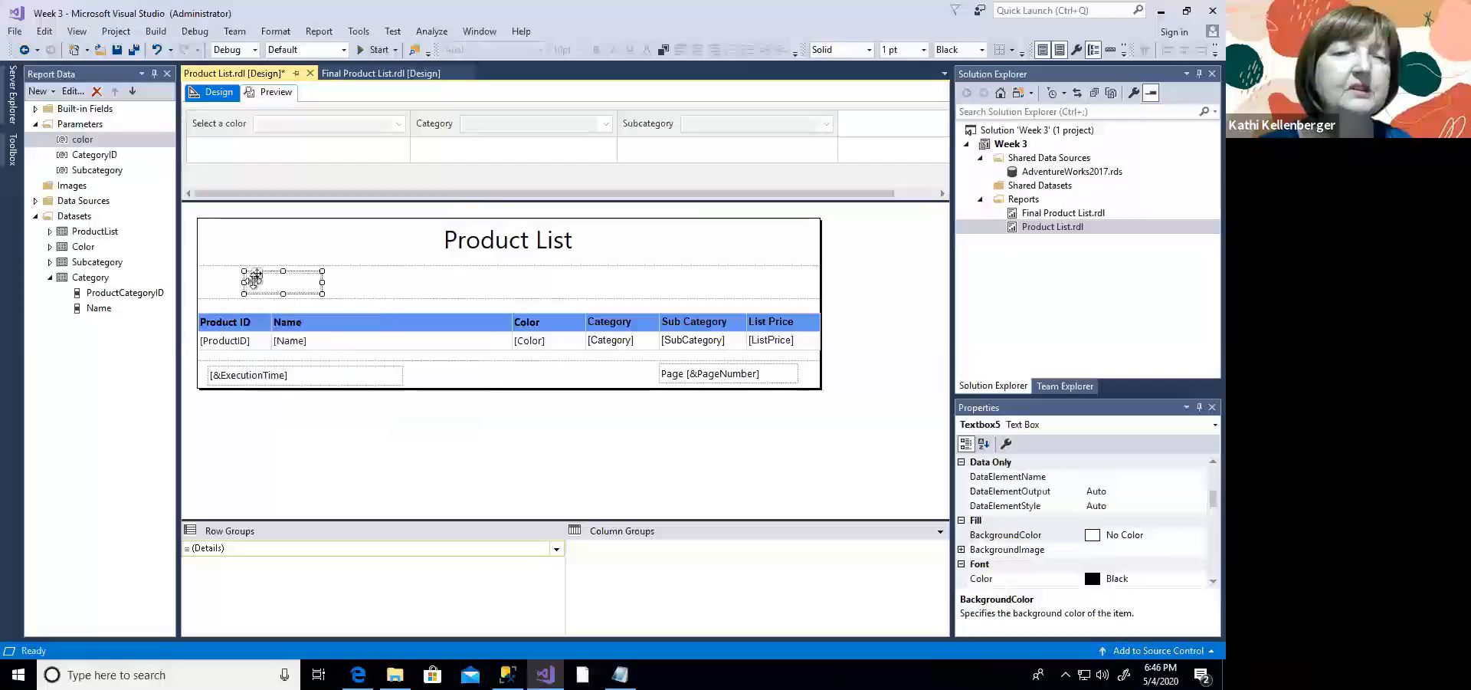
{"action": "left_click_drag", "start_coordinate": [255, 278], "coordinate": [529, 282]}
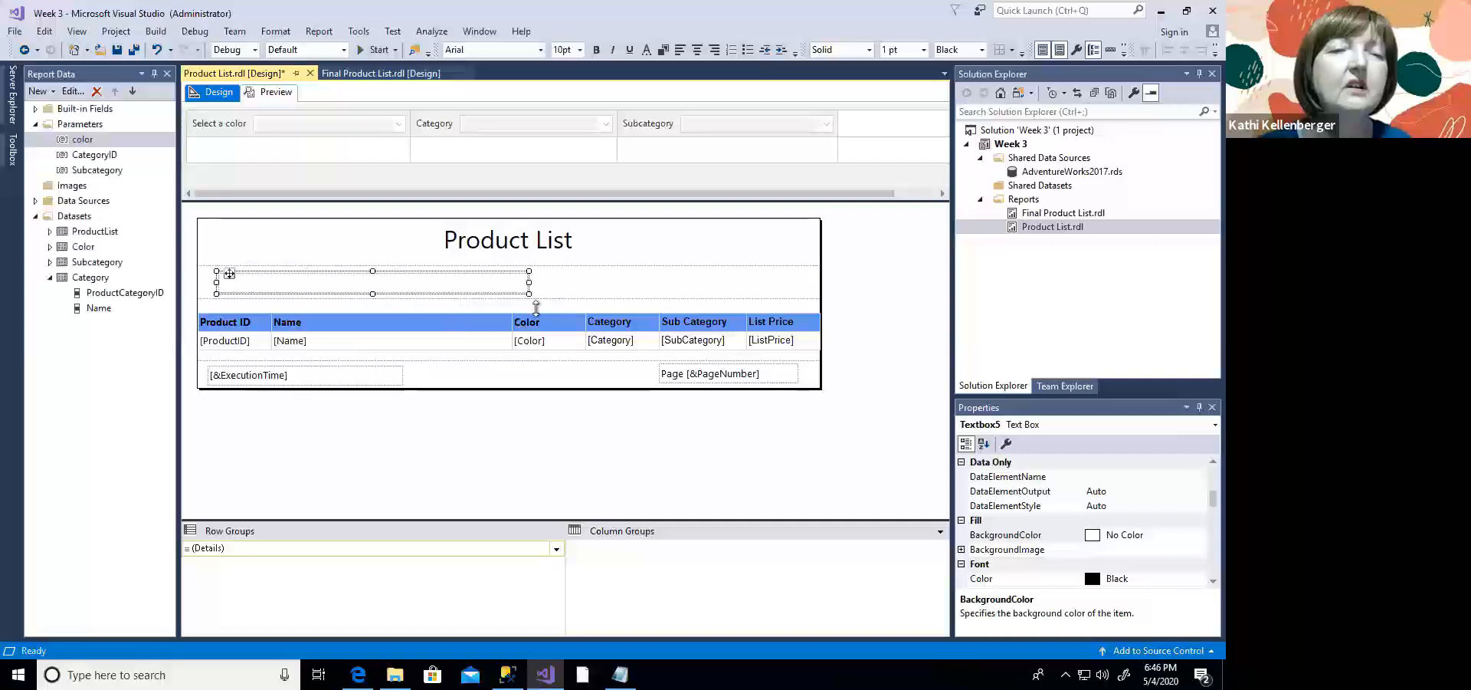
Step: Set the new header text box's expression to ="Colors: " + Join(Parameters!Color.Value,",")
{"action": "right_click", "coordinate": [354, 291]}
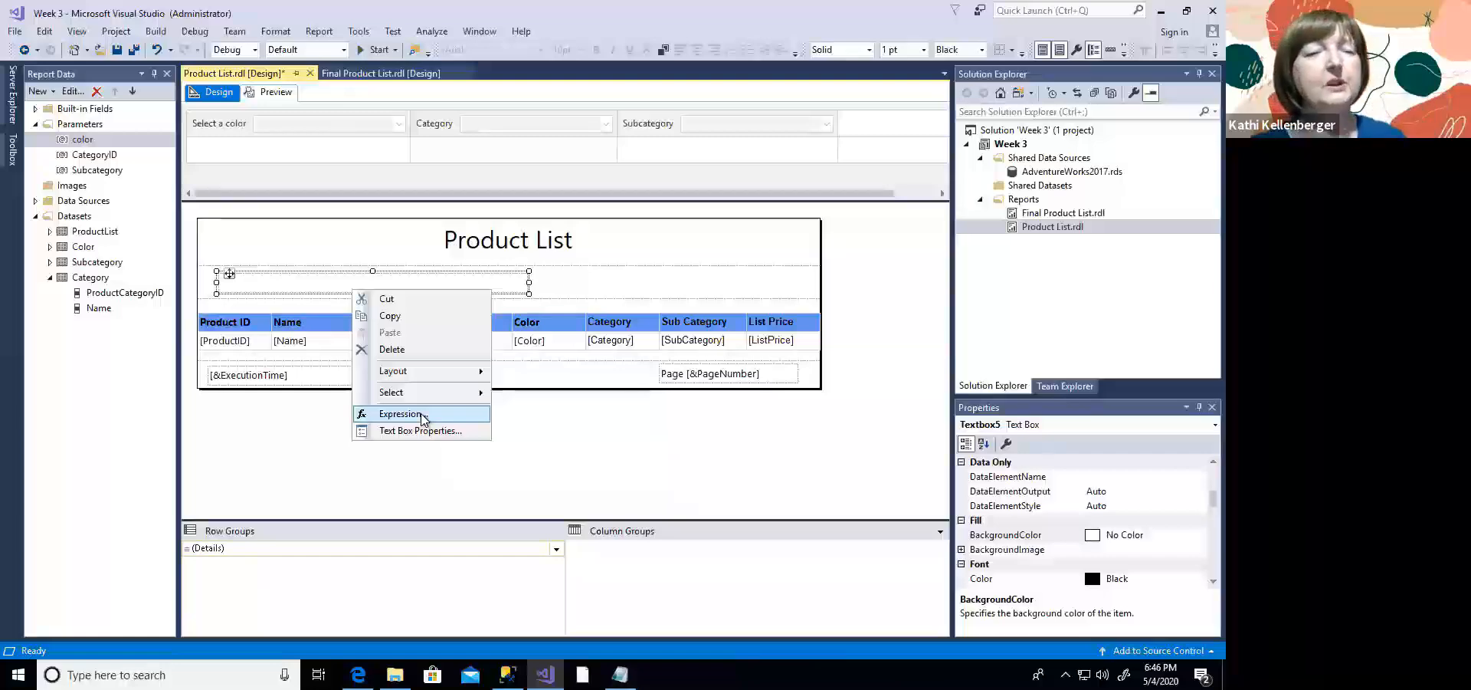
{"action": "left_click", "coordinate": [400, 413]}
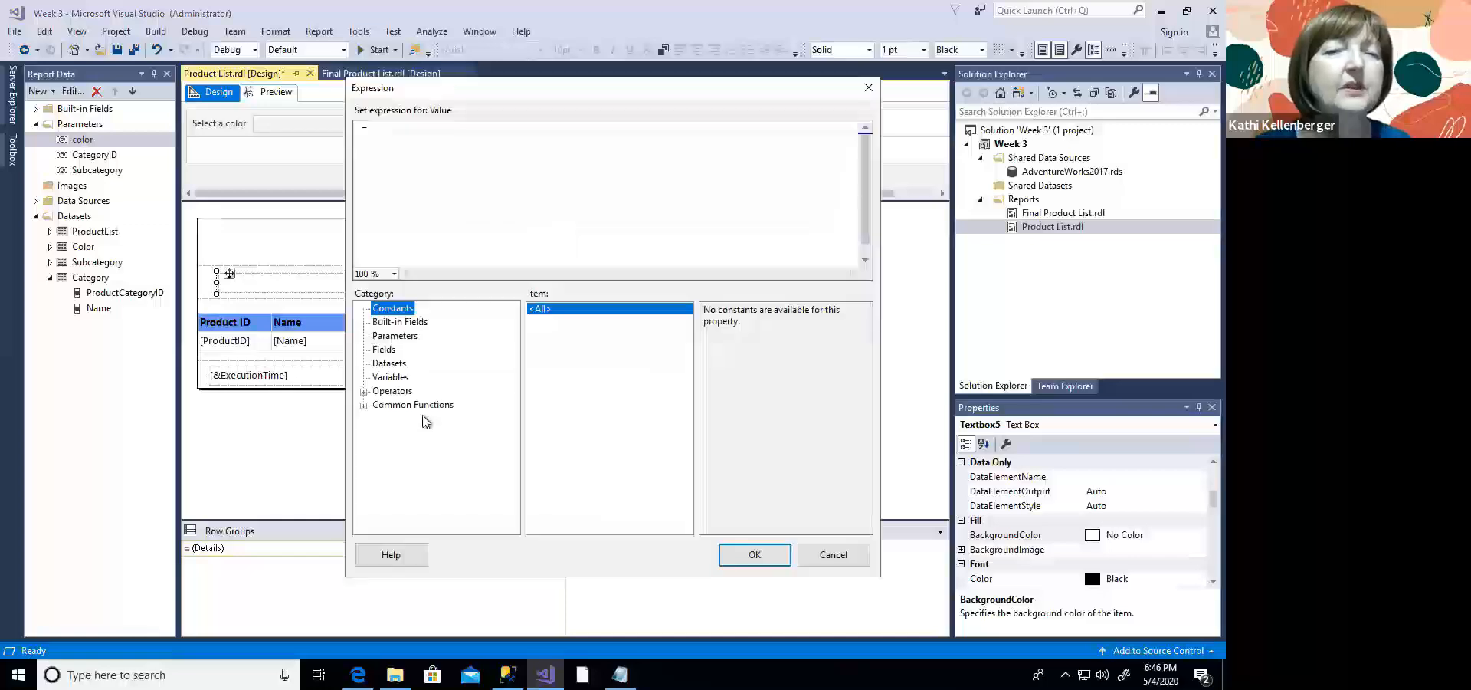
{"action": "left_click", "coordinate": [402, 149]}
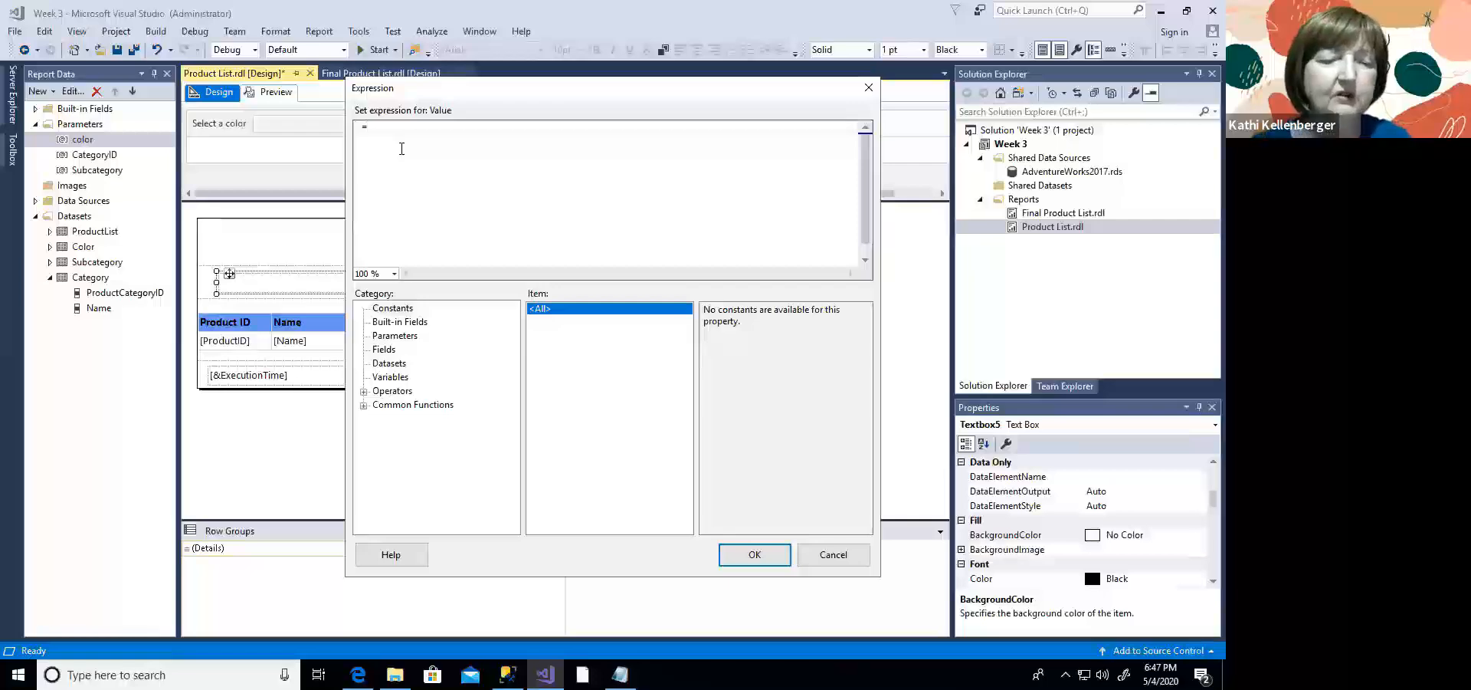
{"action": "type", "text": "=\"Colors: \" + Join(Parameters!Color.Value,\",\")"}
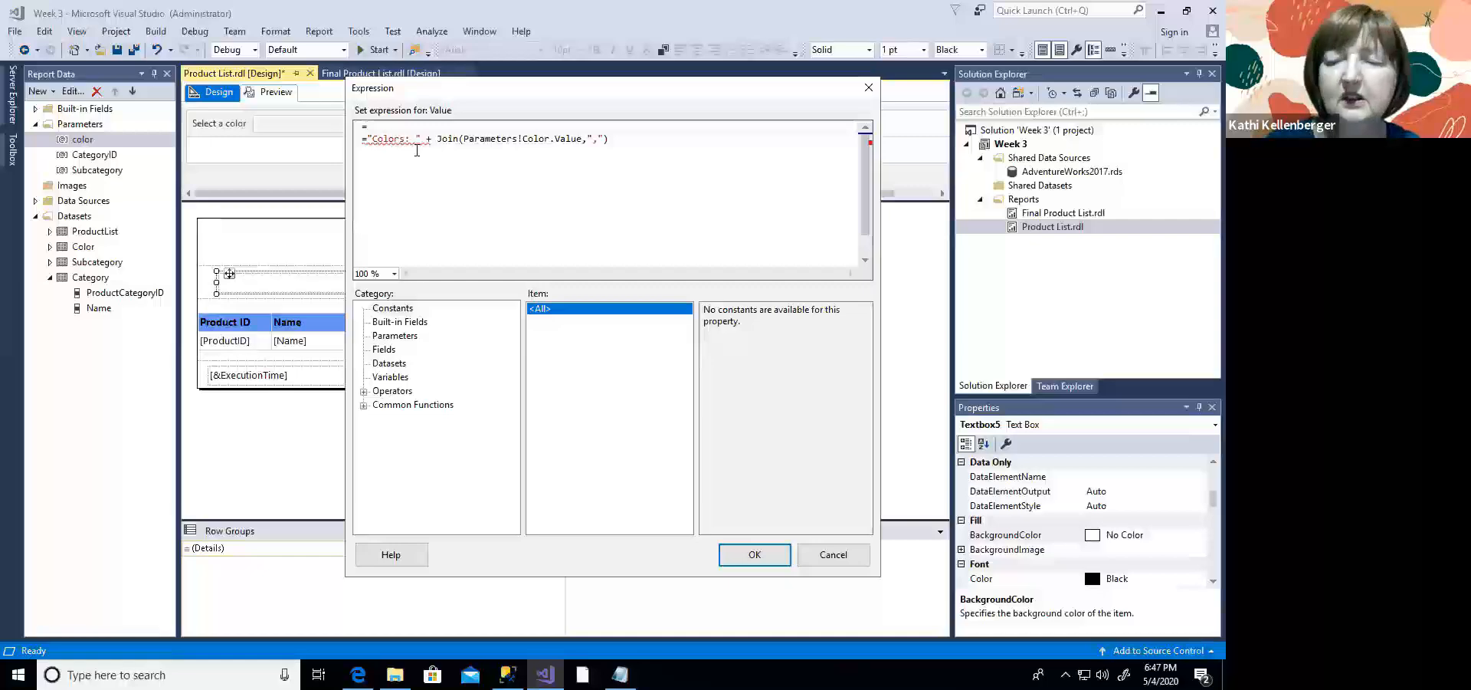
{"action": "key", "text": "Delete"}
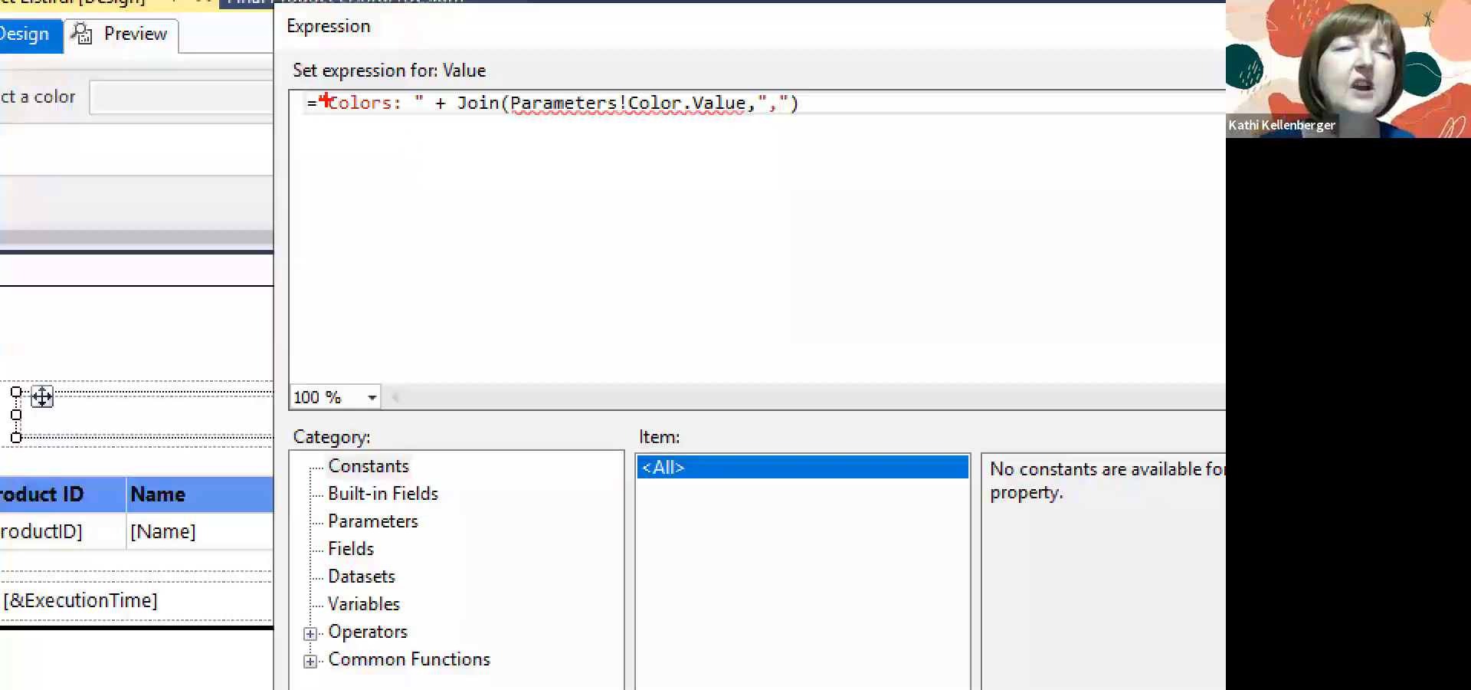
{"action": "left_click_drag", "start_coordinate": [320, 118], "coordinate": [452, 118]}
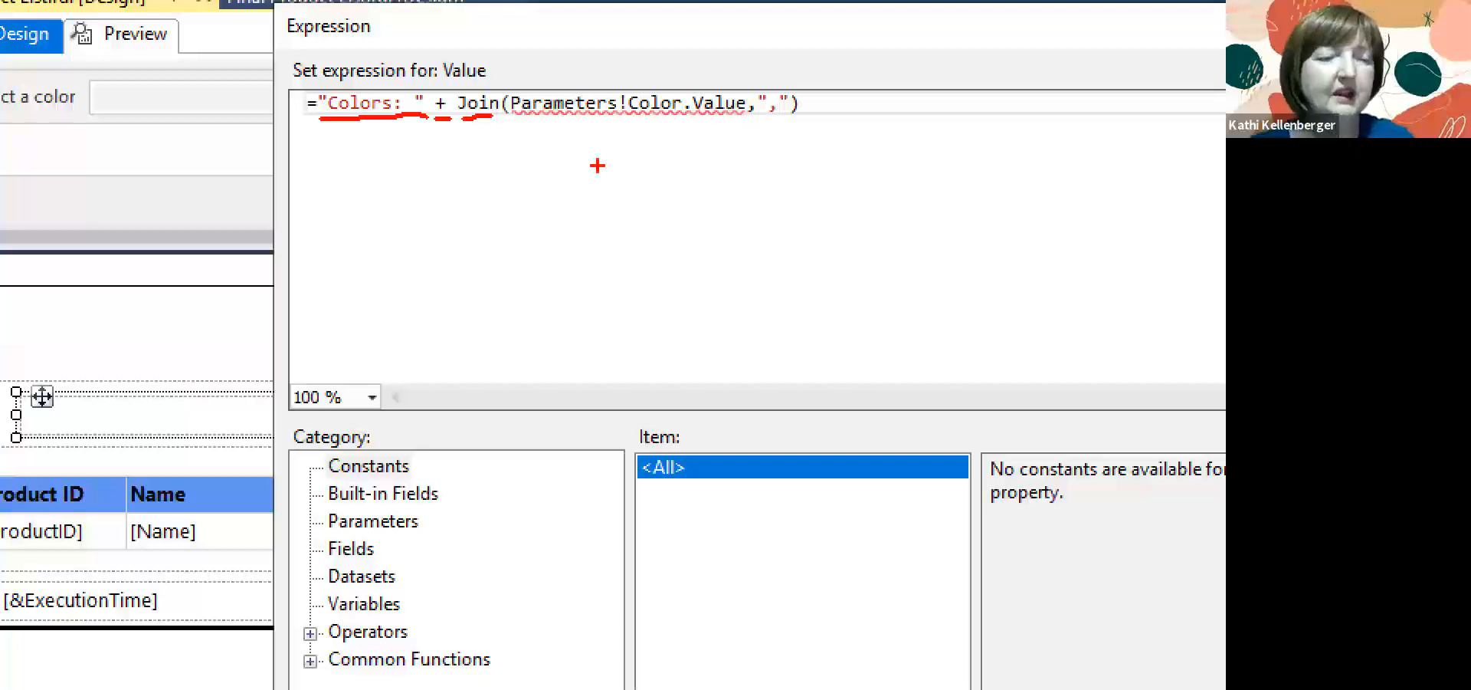
{"action": "key", "text": "Escape"}
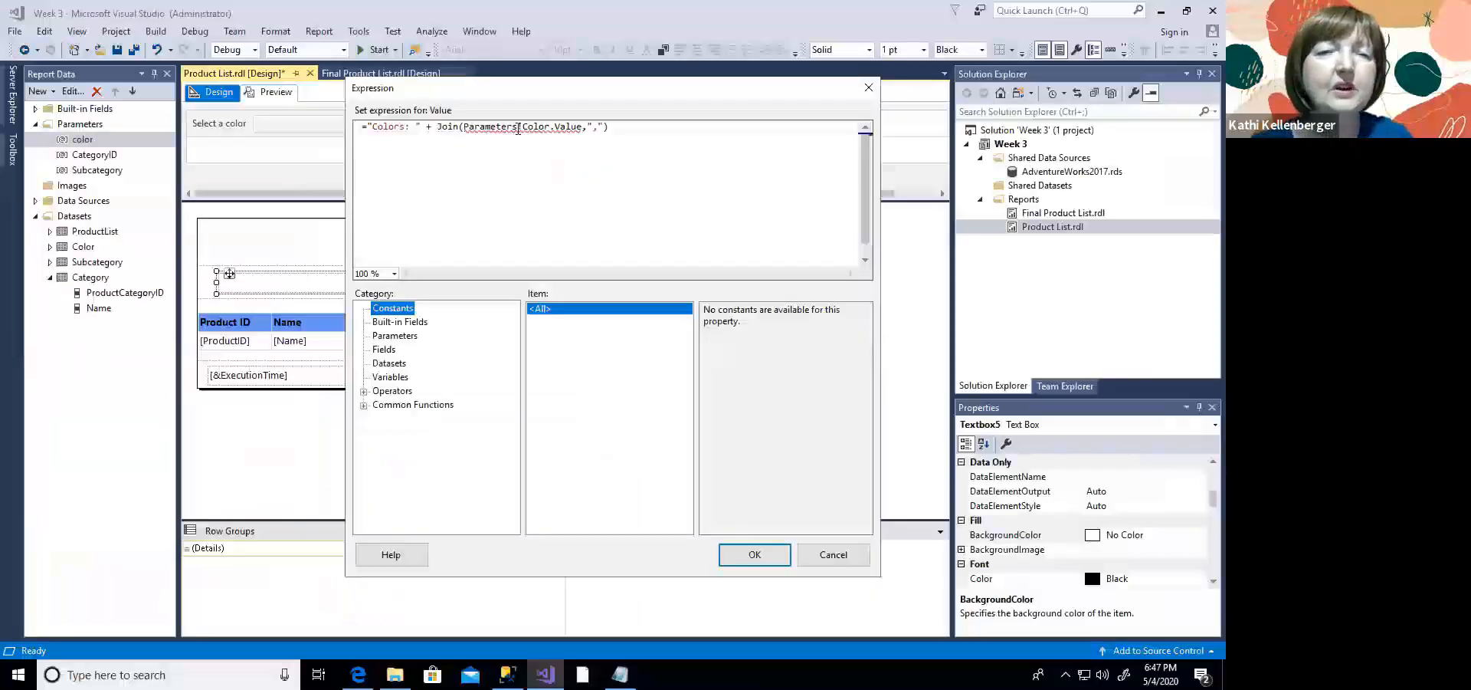
Step: Change the parameter name in the Join expression to lowercase color and apply the expression to the header text box
{"action": "left_click", "coordinate": [524, 130]}
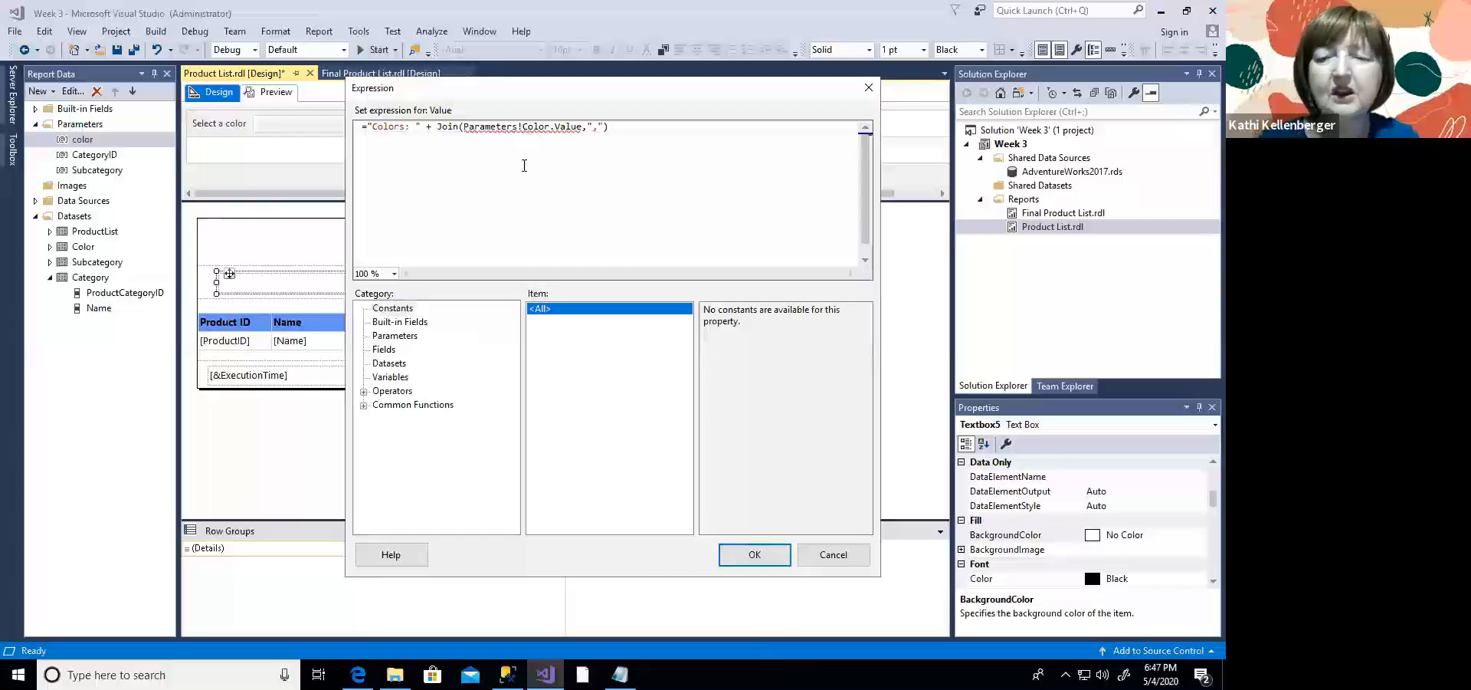
{"action": "key", "text": "Delete"}
{"action": "type", "text": "c"}
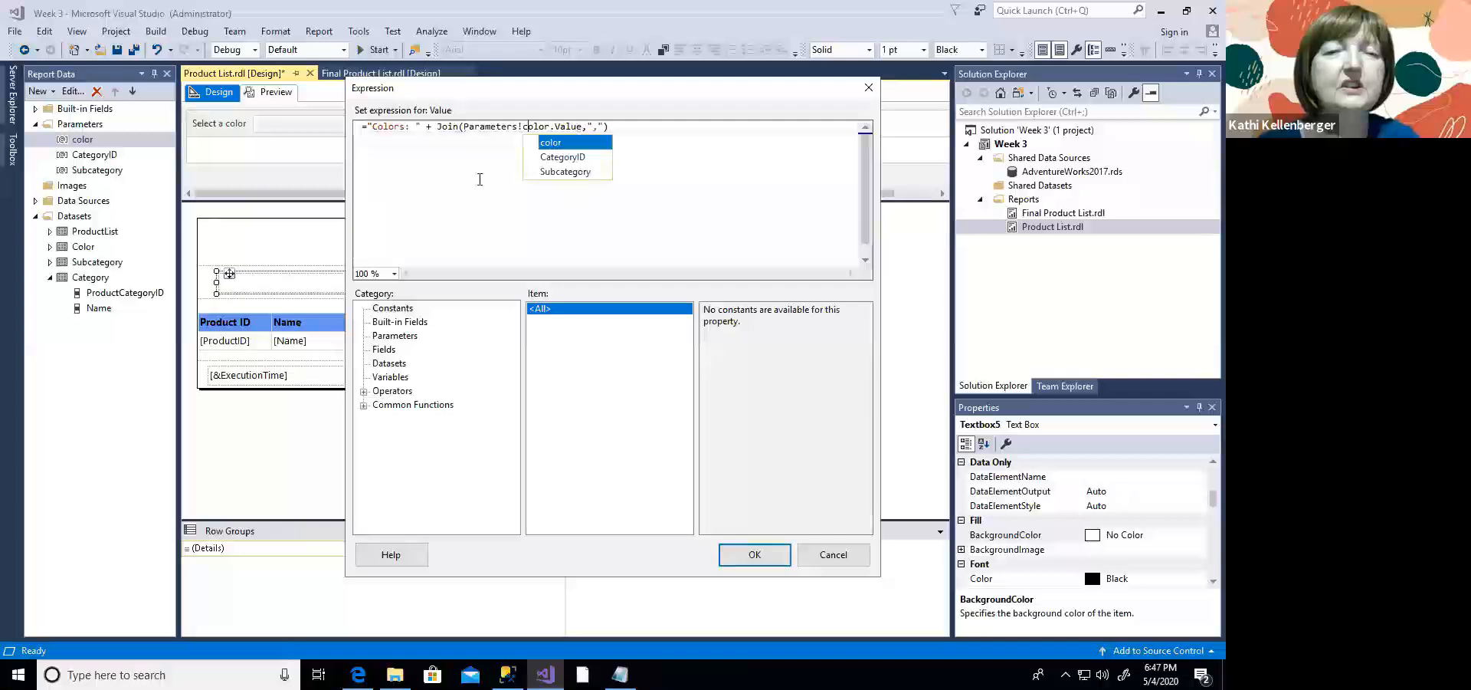
{"action": "key", "text": "Escape"}
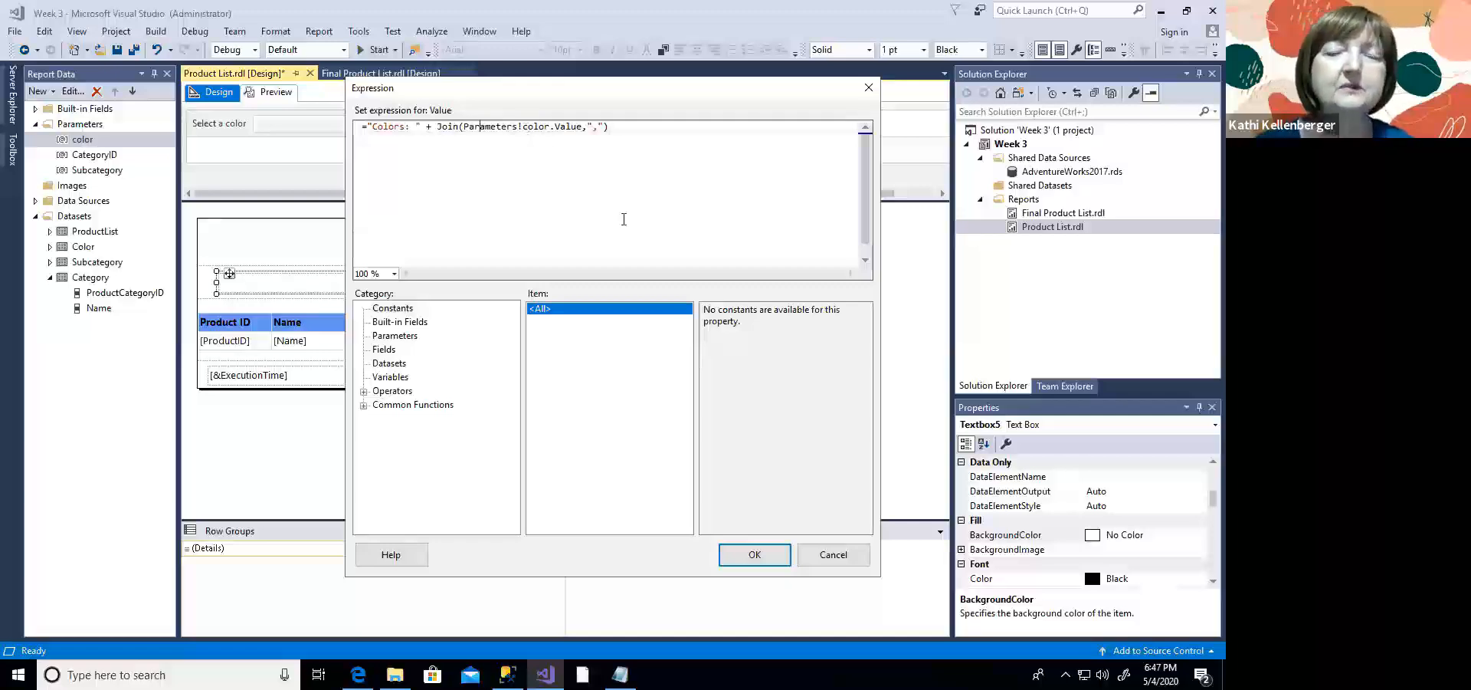
{"action": "left_click", "coordinate": [754, 555]}
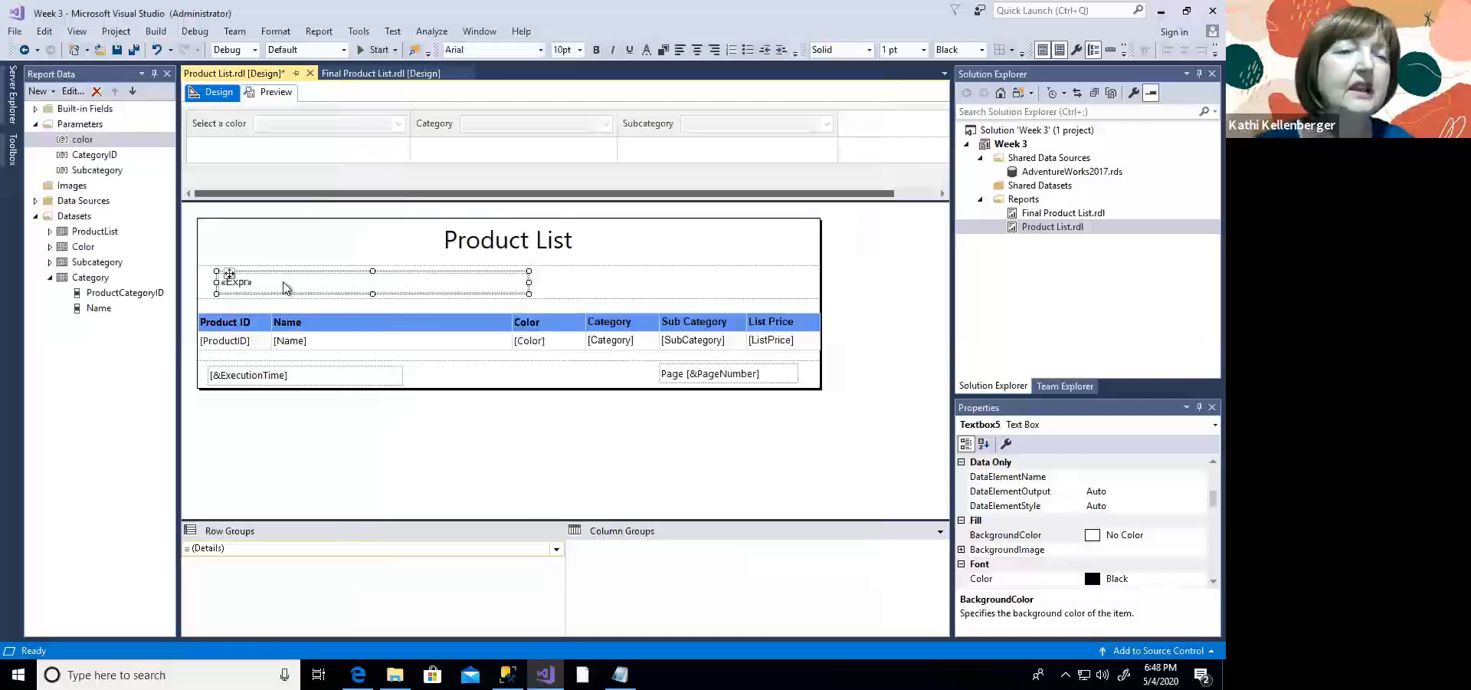
{"action": "left_click", "coordinate": [588, 291]}
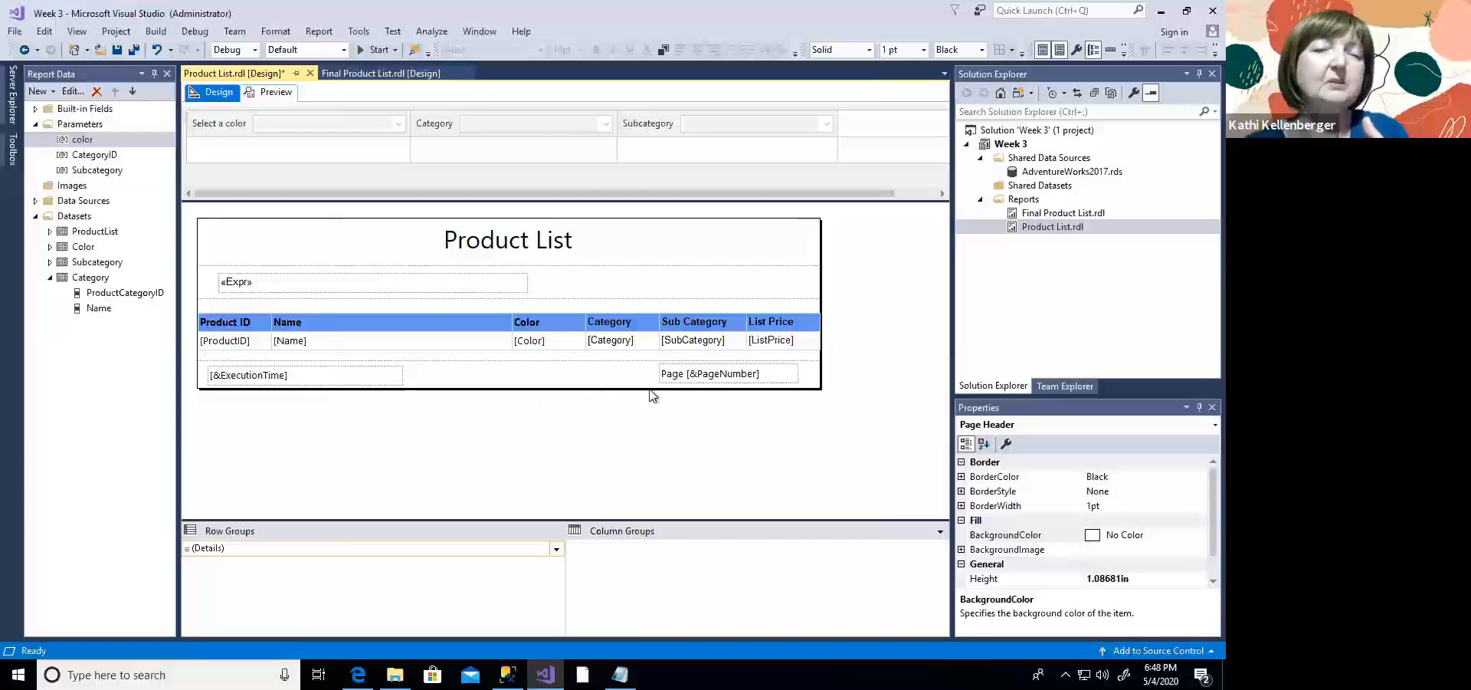
{"action": "left_click", "coordinate": [266, 288]}
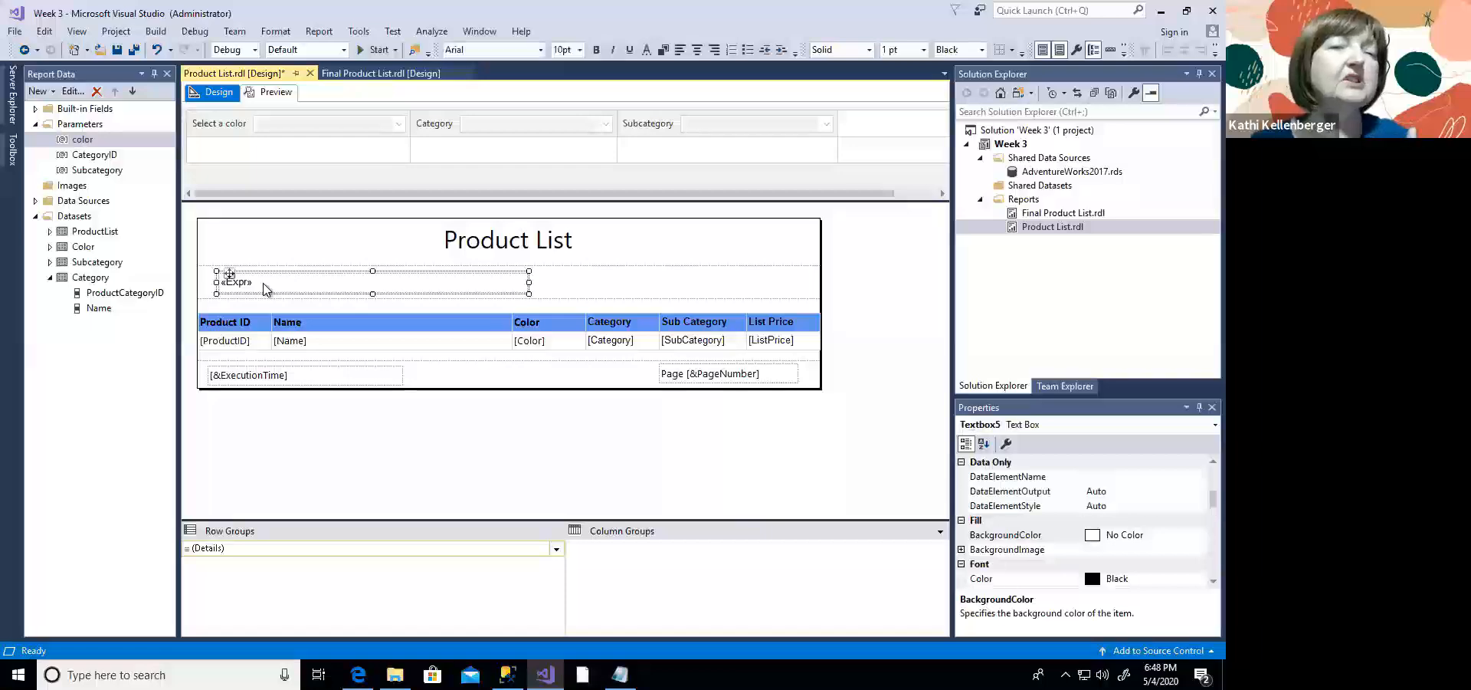
Step: Preview the report and select the colors Black, Blue, Grey and Silver
{"action": "left_click", "coordinate": [275, 93]}
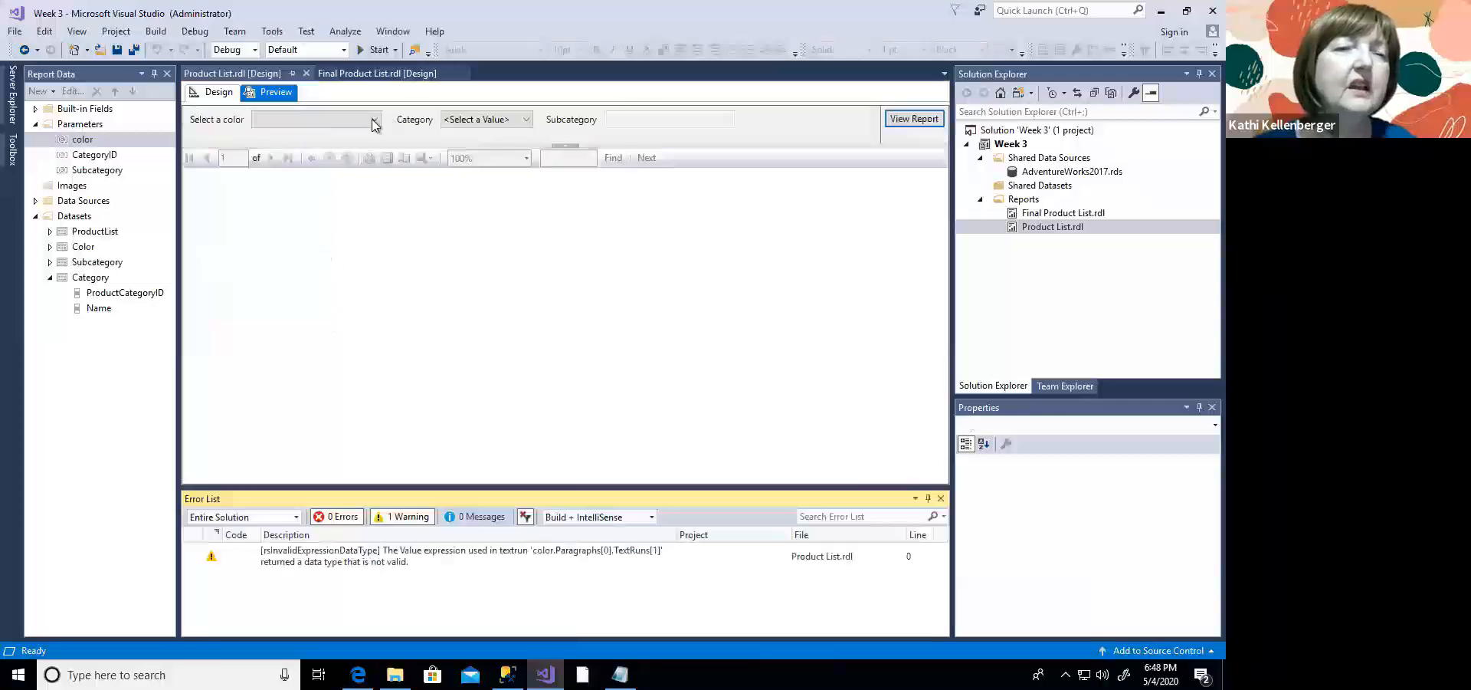
{"action": "left_click", "coordinate": [374, 118]}
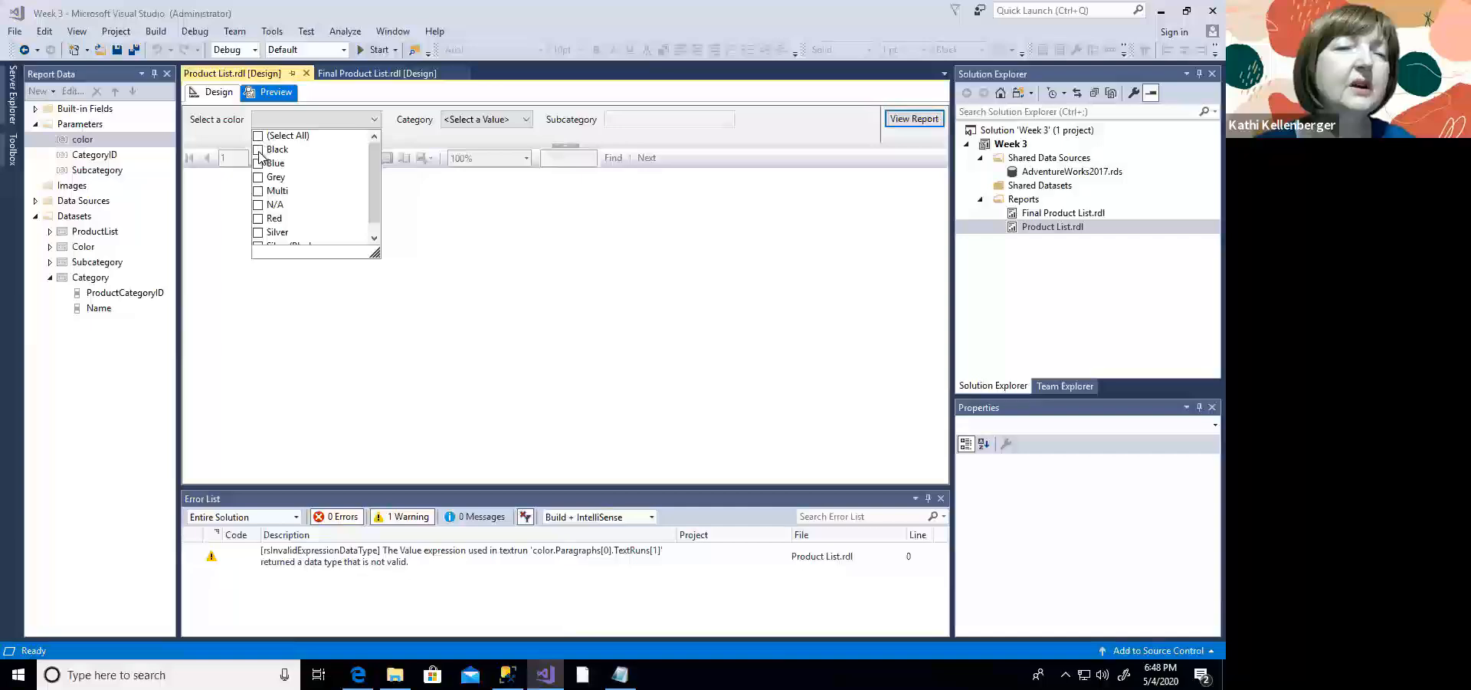
{"action": "left_click", "coordinate": [258, 149]}
{"action": "left_click", "coordinate": [258, 163]}
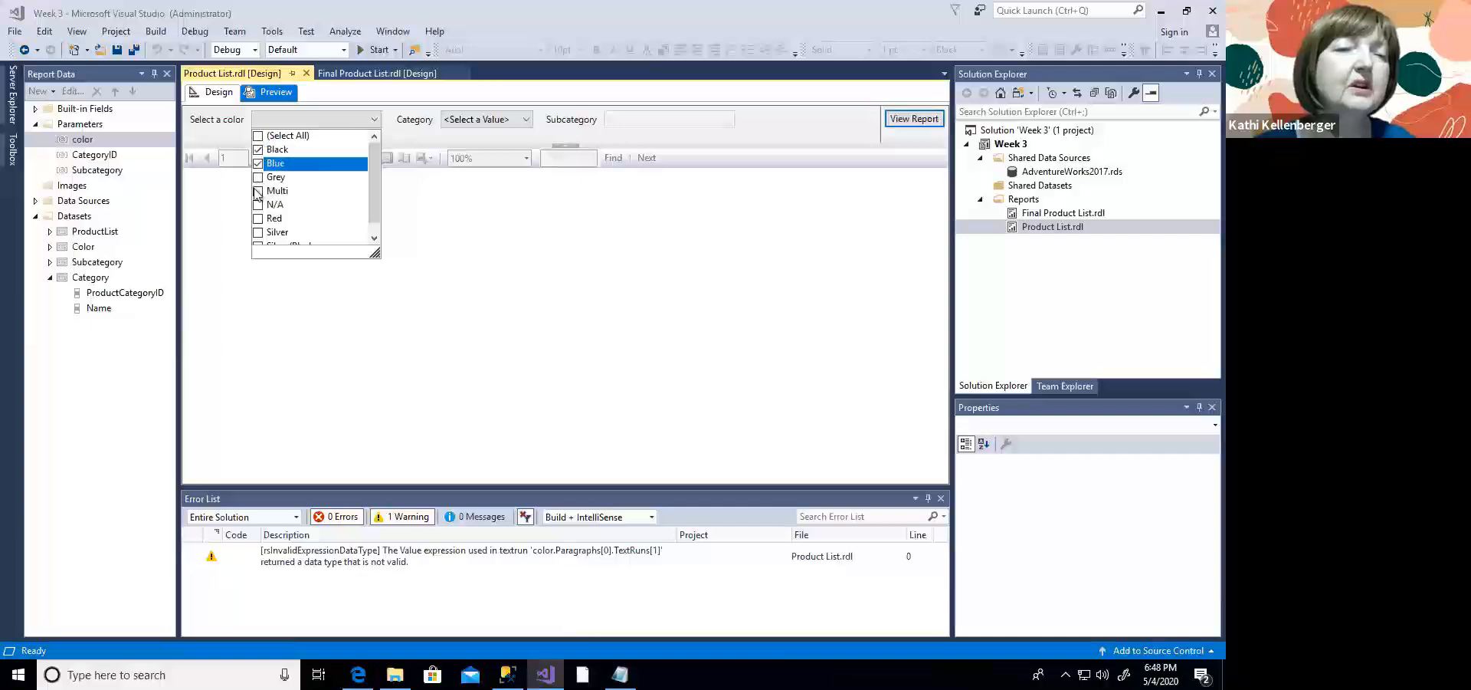
{"action": "left_click", "coordinate": [258, 177]}
{"action": "left_click", "coordinate": [284, 233]}
{"action": "left_click", "coordinate": [498, 233]}
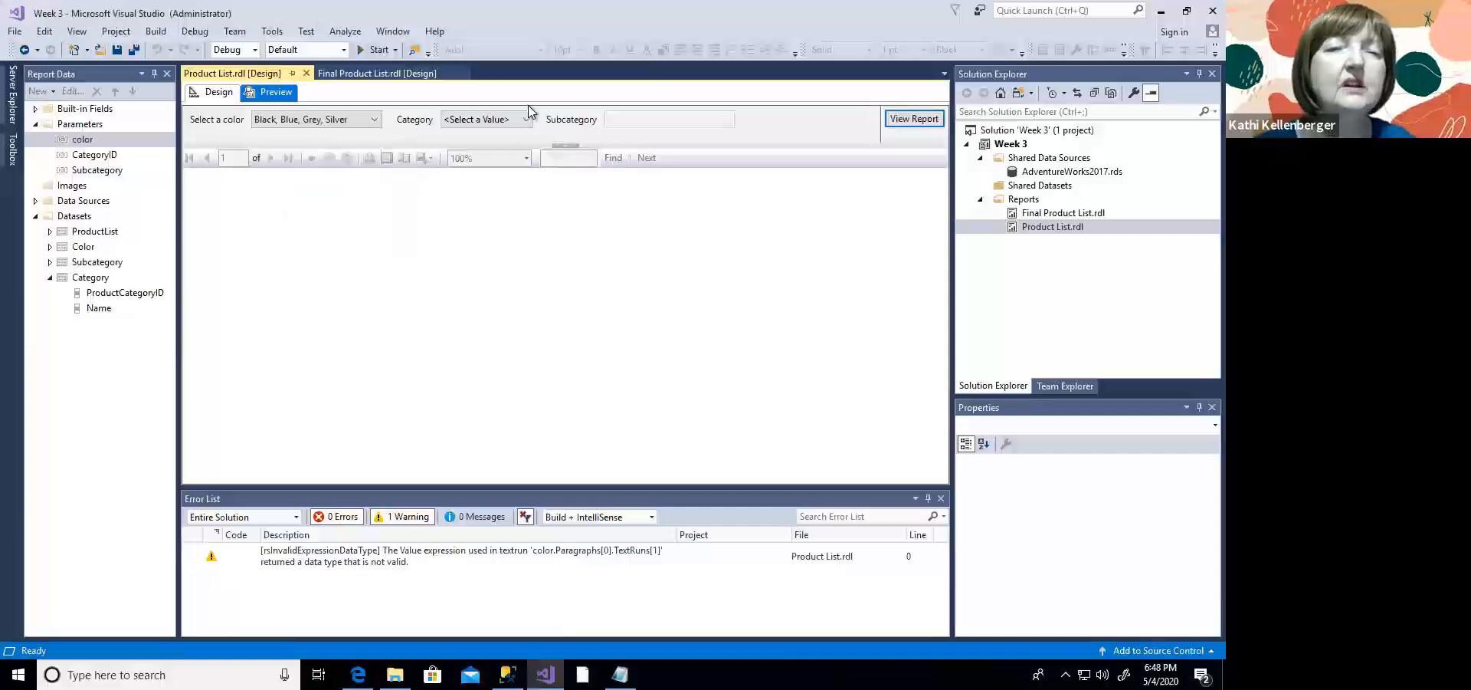
Step: Run the report for category Bikes and subcategory Mountain Bikes, check the joined color list in the page header, and return to the design
{"action": "left_click", "coordinate": [526, 120]}
{"action": "left_click", "coordinate": [494, 157]}
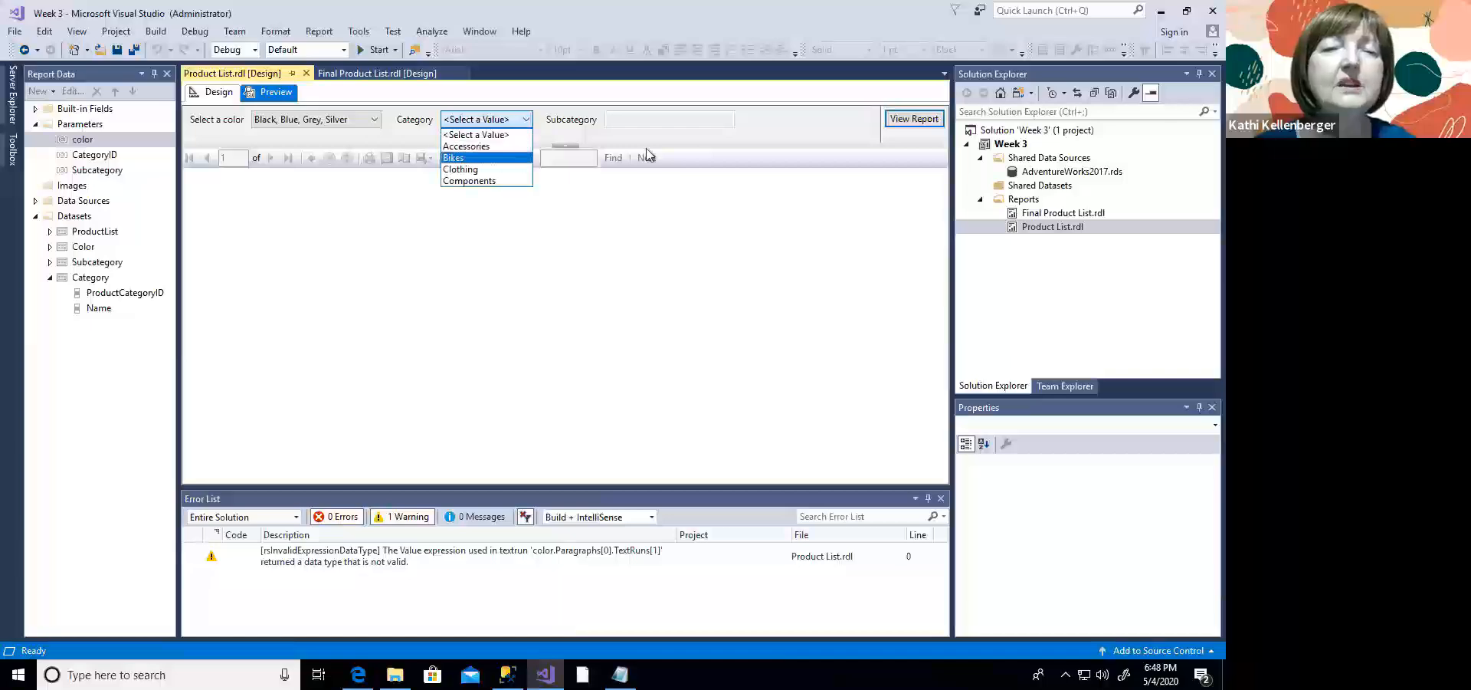
{"action": "left_click", "coordinate": [690, 119]}
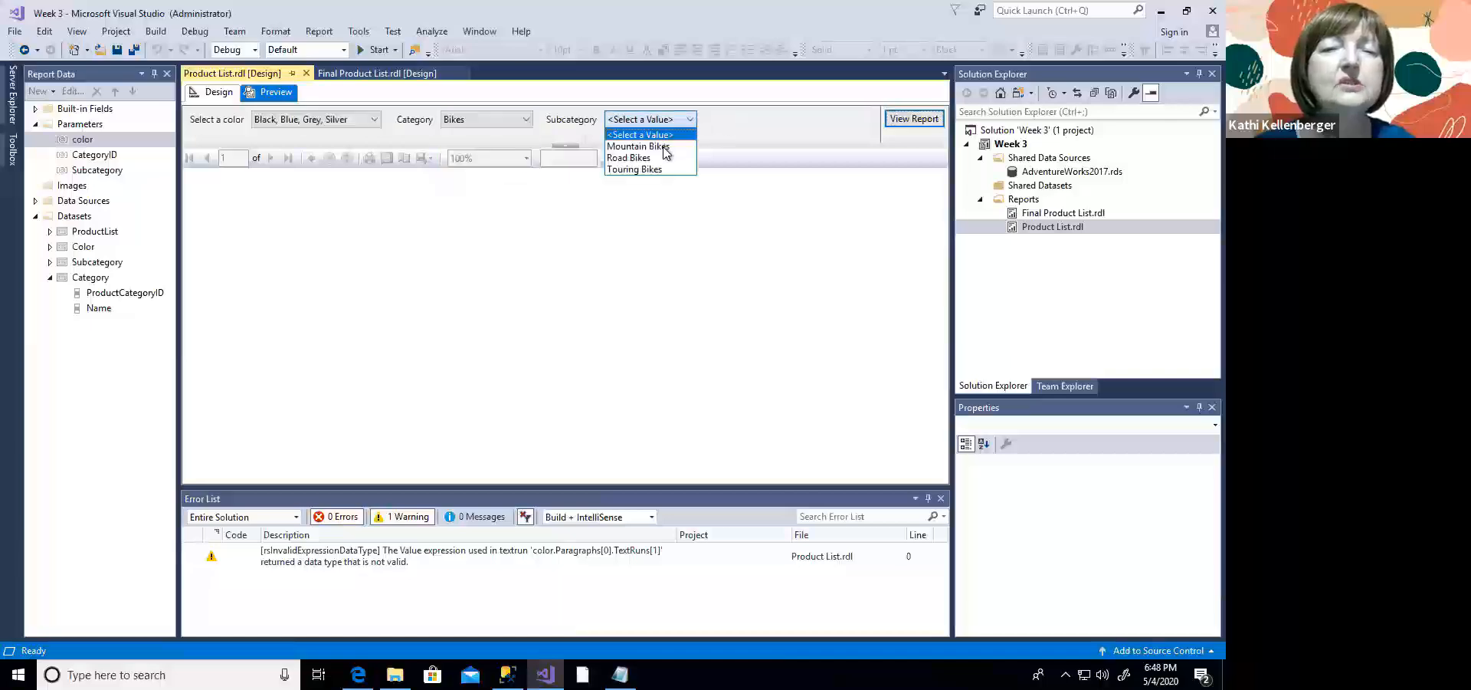
{"action": "left_click", "coordinate": [644, 142]}
{"action": "left_click", "coordinate": [904, 119]}
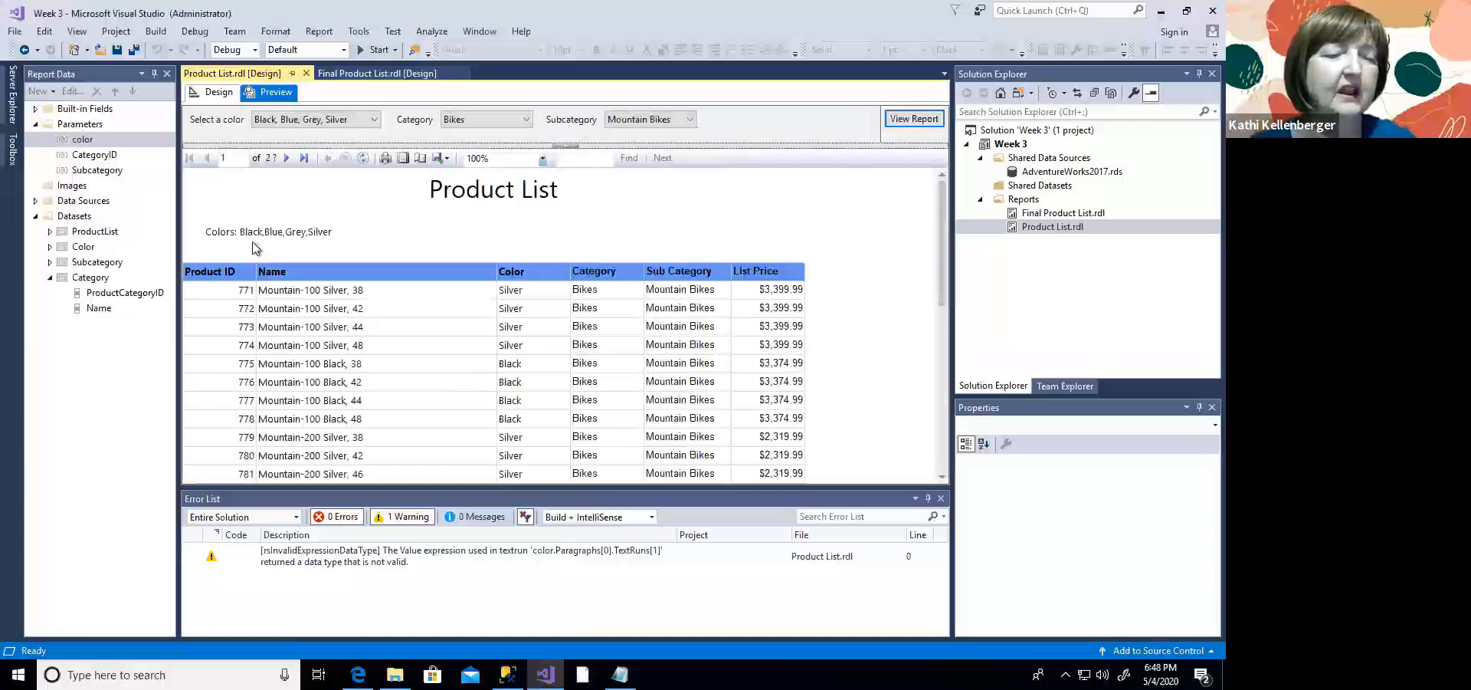
{"action": "key", "text": "ctrl+1"}
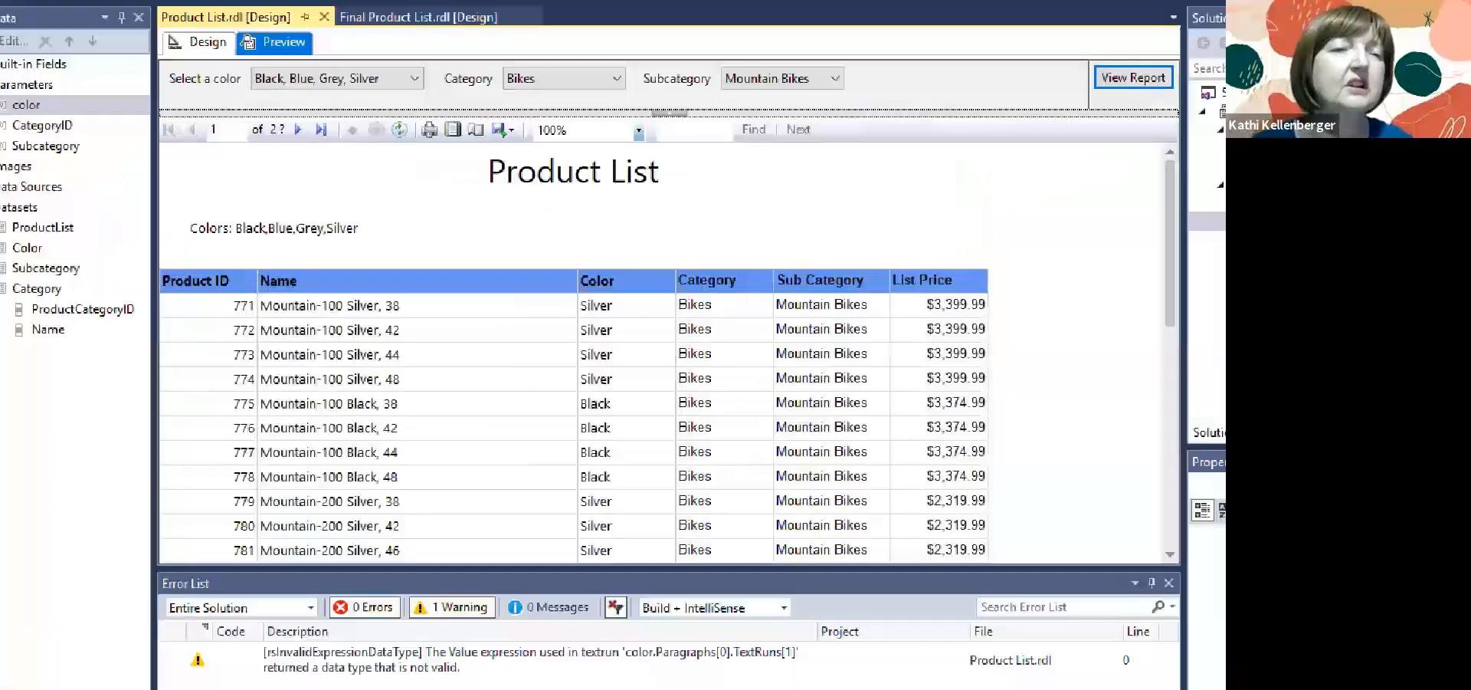
{"action": "left_click_drag", "start_coordinate": [235, 243], "coordinate": [375, 244]}
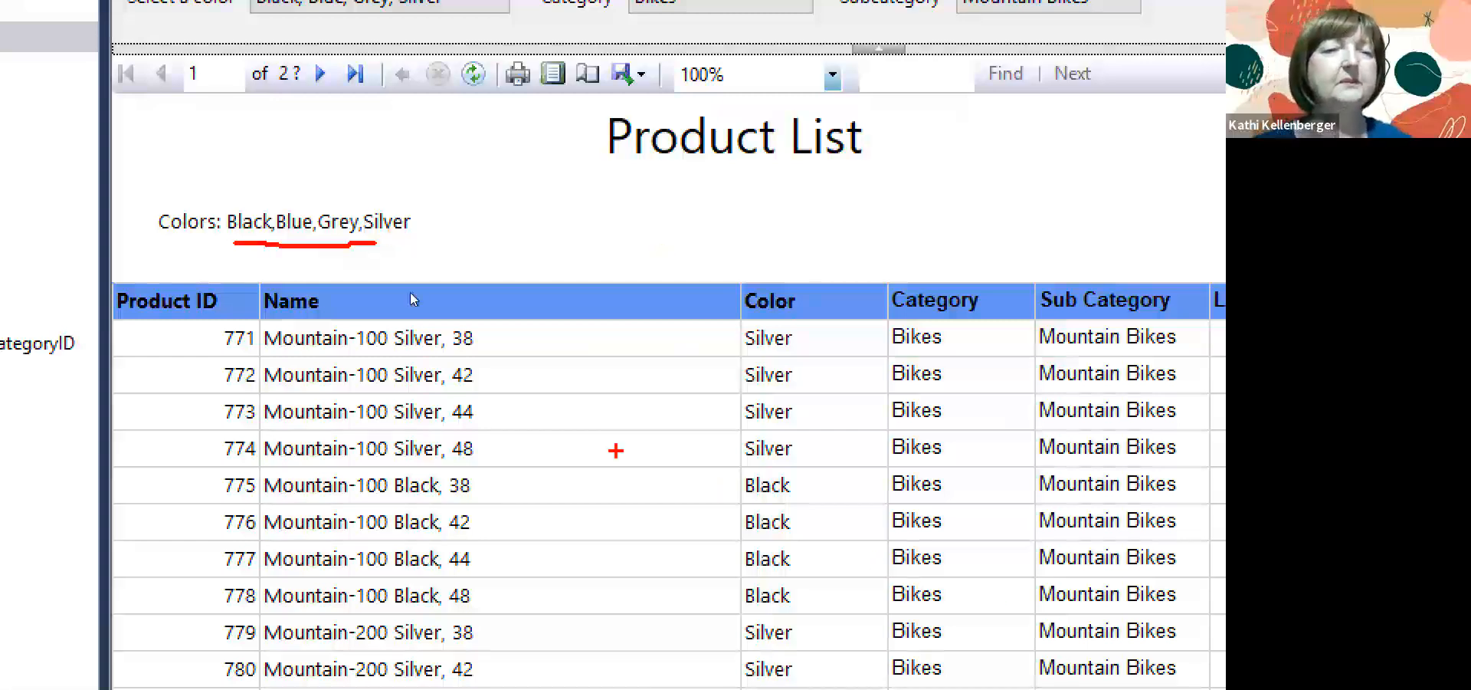
{"action": "key", "text": "Escape"}
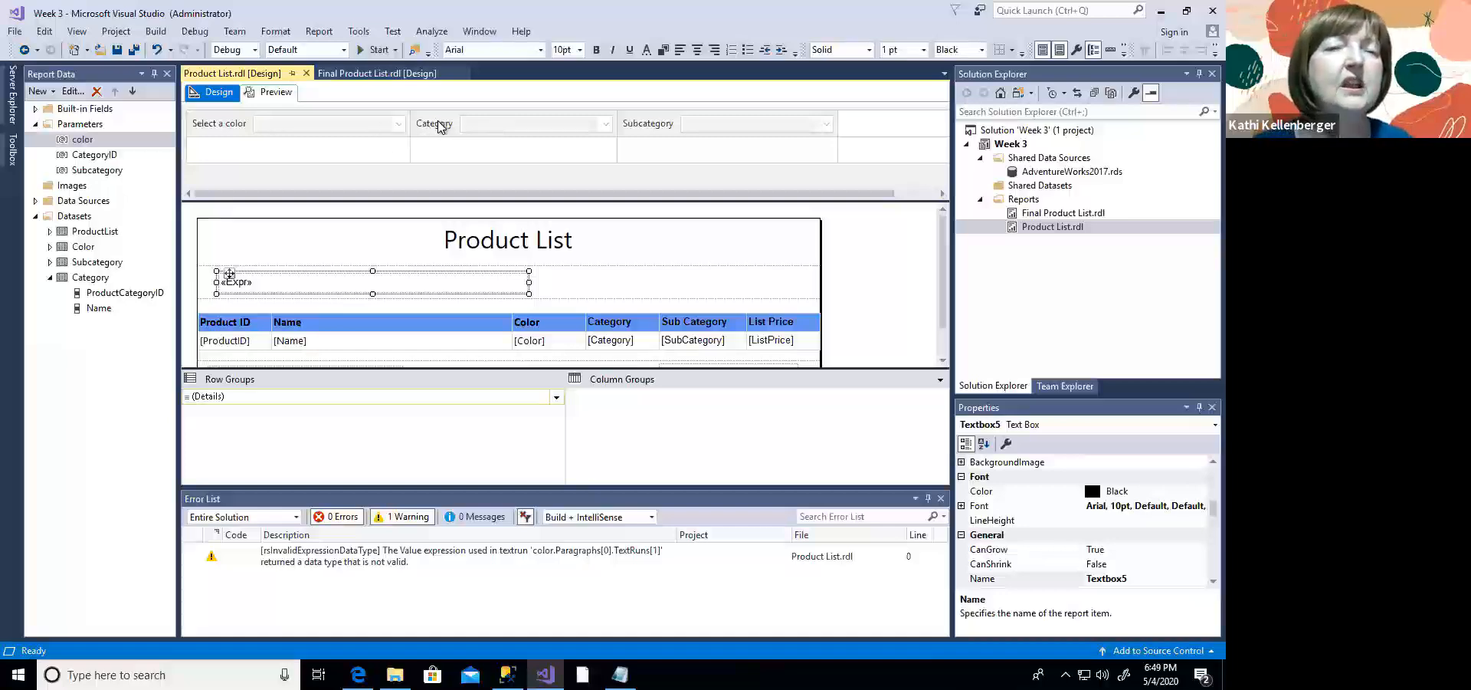
Step: Try to place Subcategory ahead of Category in the second row of the parameter grid, and preview the report
{"action": "left_click_drag", "start_coordinate": [440, 127], "coordinate": [444, 155]}
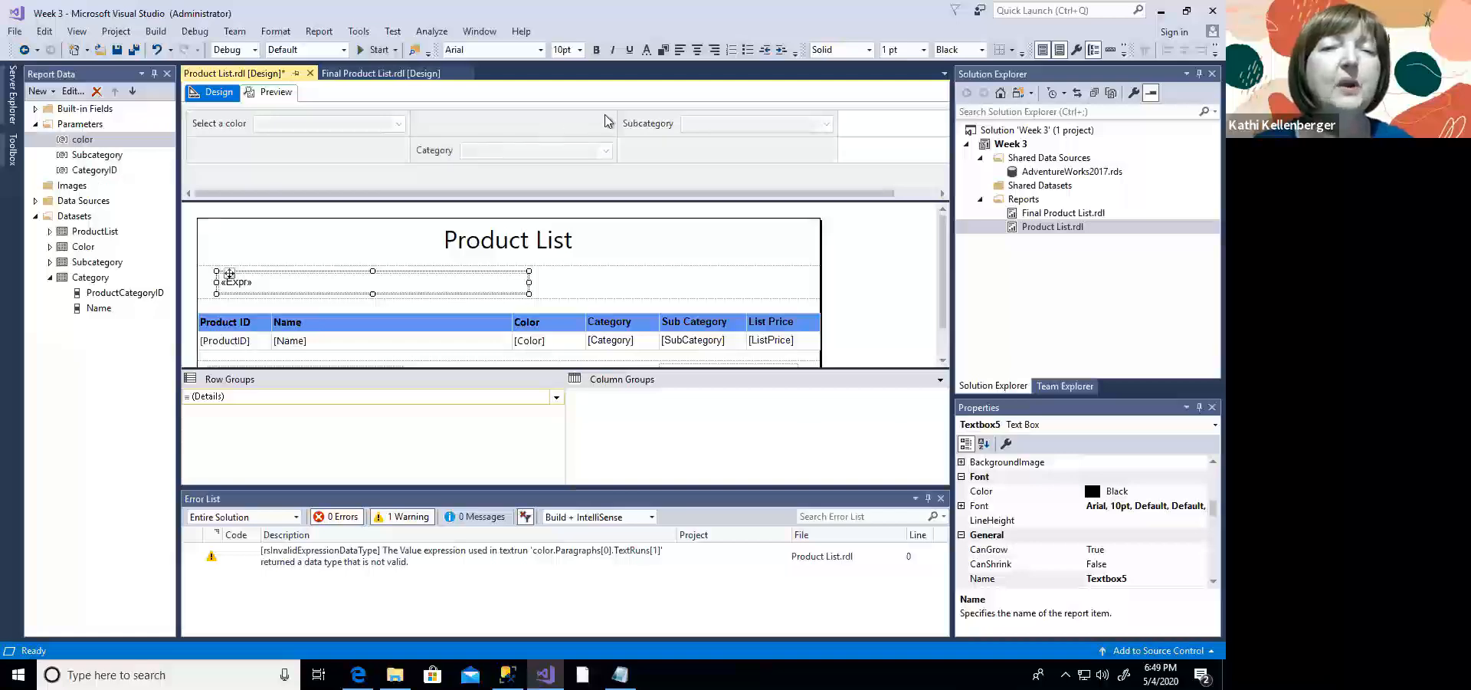
{"action": "left_click_drag", "start_coordinate": [633, 125], "coordinate": [267, 162]}
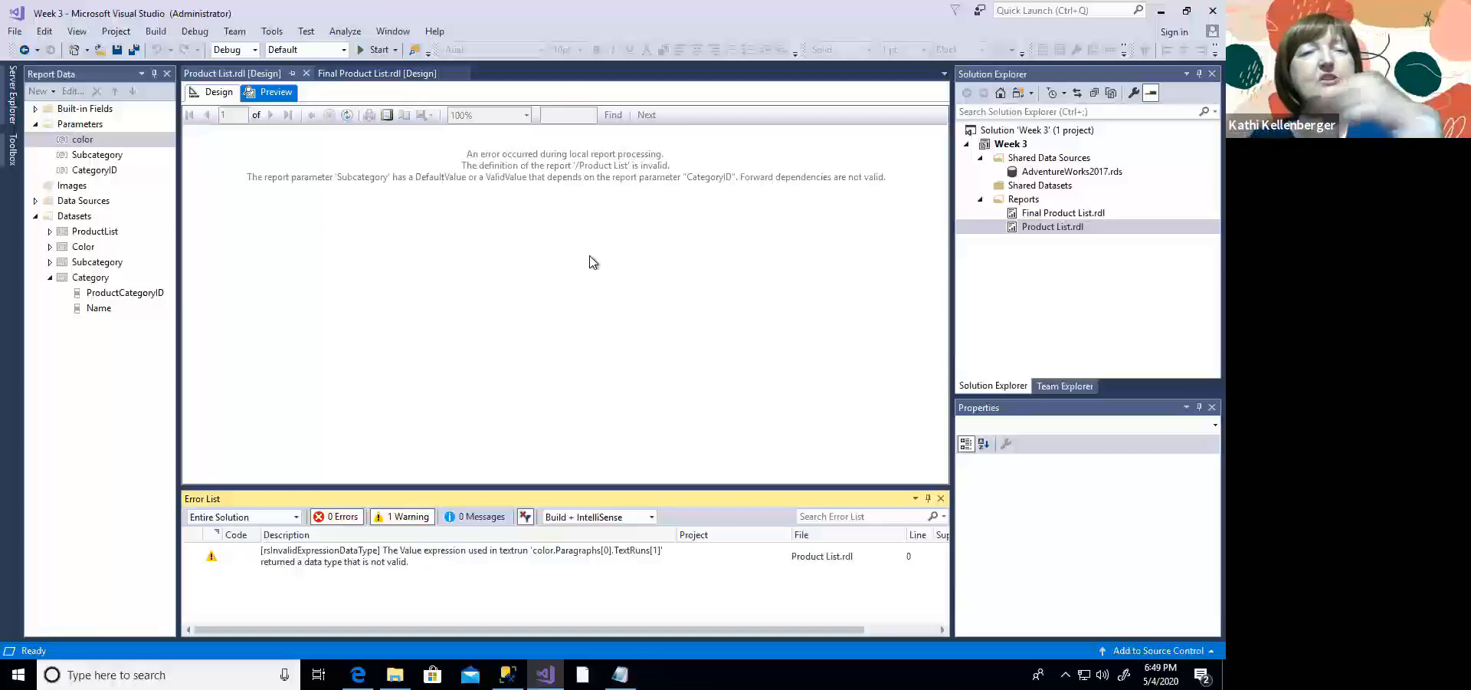
{"action": "left_click", "coordinate": [217, 92]}
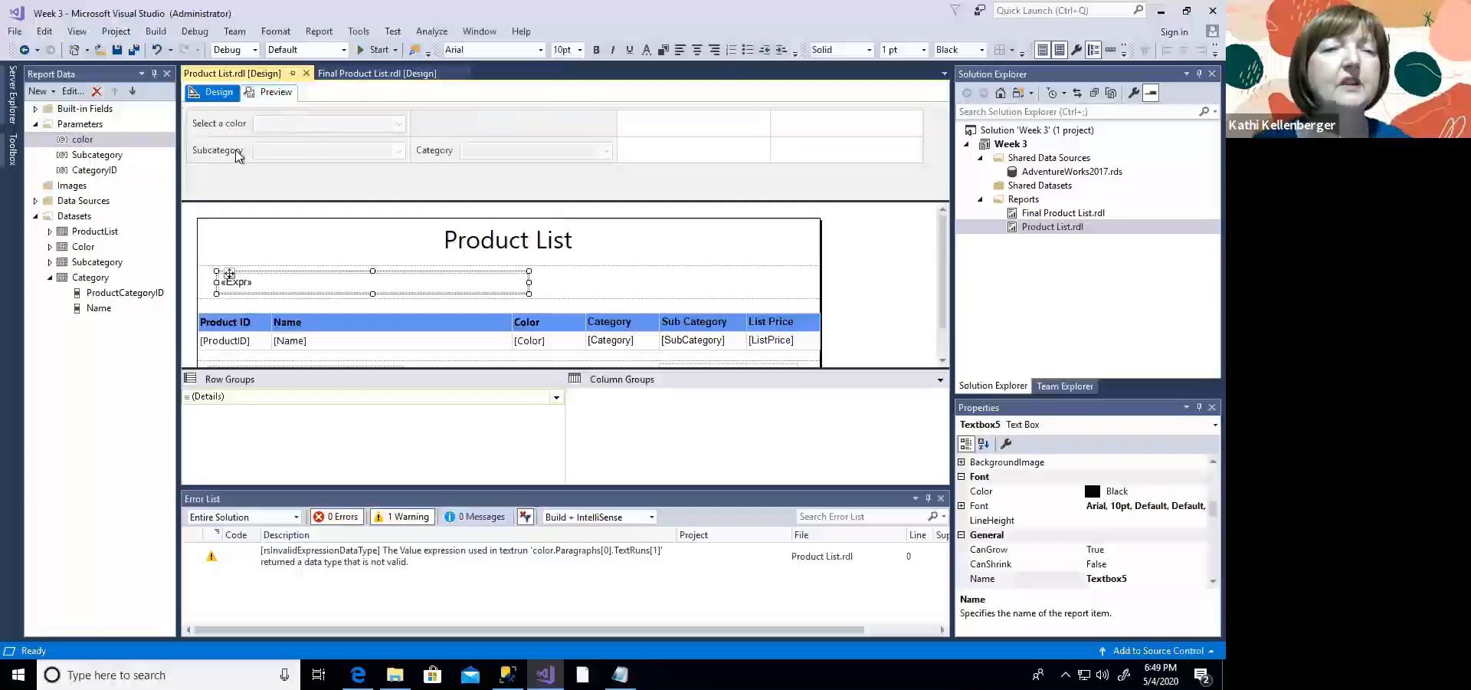
Step: Rearrange the parameter grid so that Category sits directly below Select a color, with Subcategory beside it in the second row
{"action": "left_click_drag", "start_coordinate": [235, 152], "coordinate": [665, 181]}
{"action": "left_click_drag", "start_coordinate": [426, 150], "coordinate": [202, 155]}
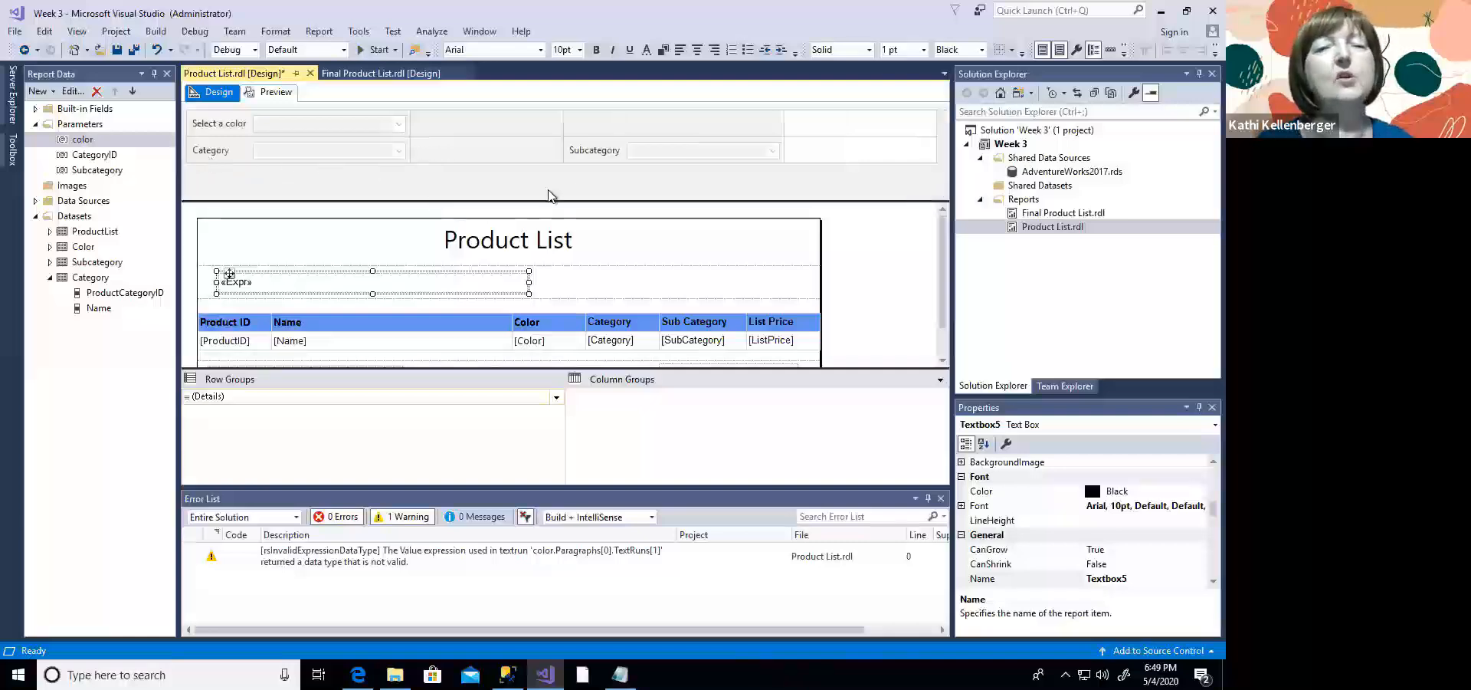
{"action": "left_click_drag", "start_coordinate": [500, 178], "coordinate": [414, 187]}
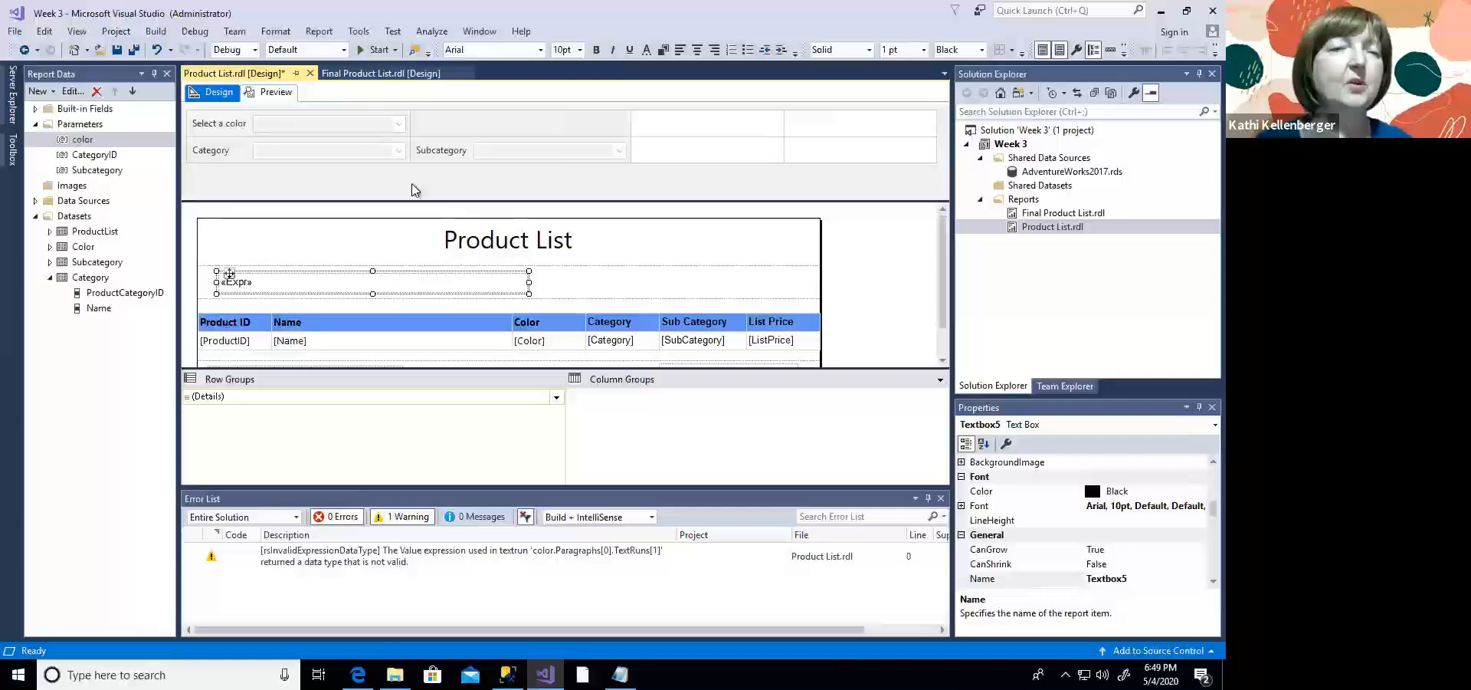
Step: Preview the rearranged report and select the colors Black, Blue and Silver
{"action": "left_click", "coordinate": [270, 93]}
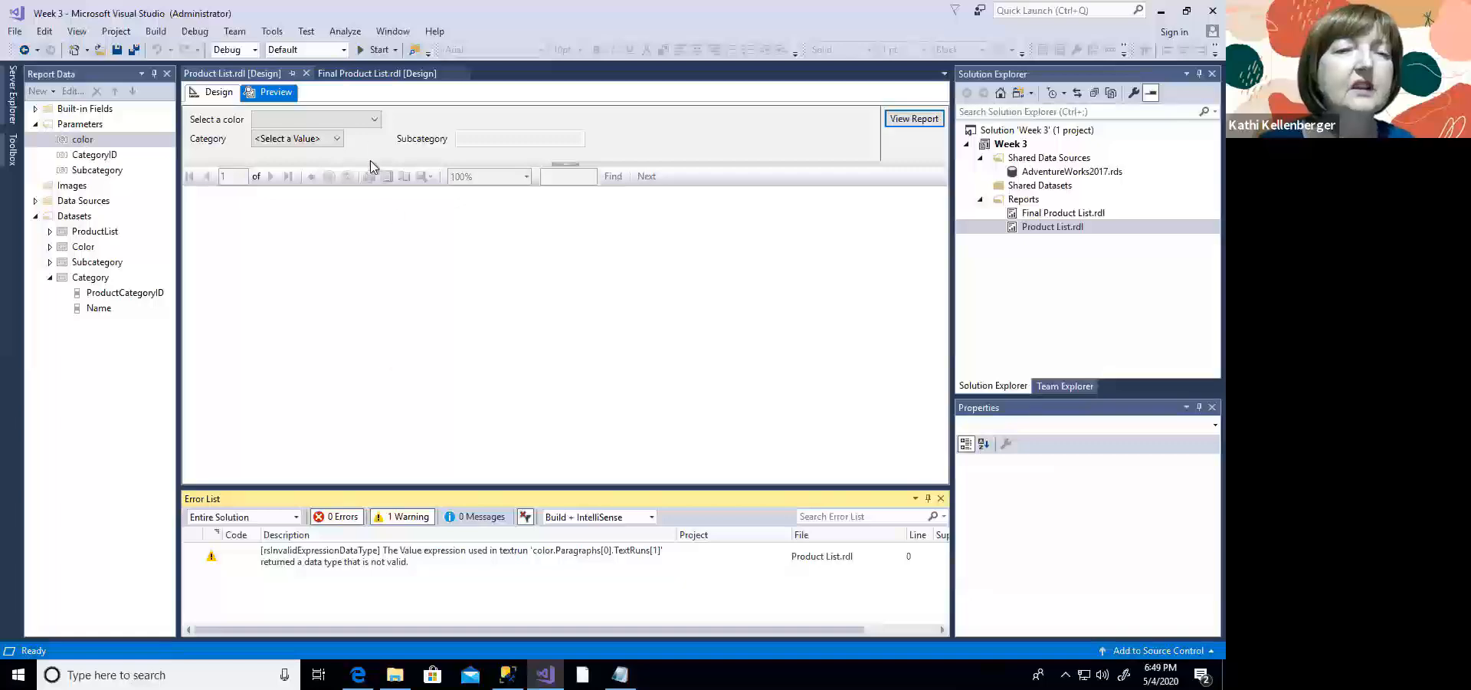
{"action": "left_click", "coordinate": [375, 121]}
{"action": "left_click", "coordinate": [258, 150]}
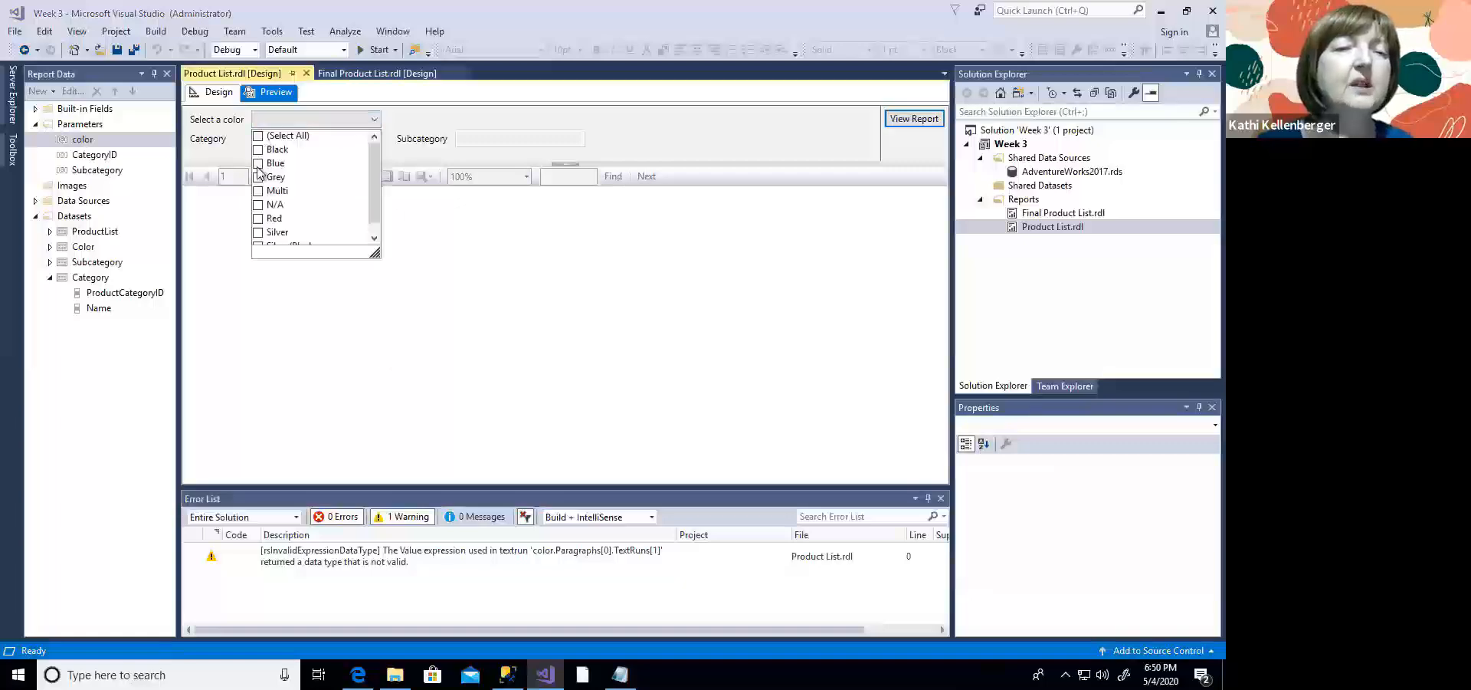
{"action": "left_click", "coordinate": [259, 163]}
{"action": "left_click", "coordinate": [259, 232]}
{"action": "left_click", "coordinate": [440, 227]}
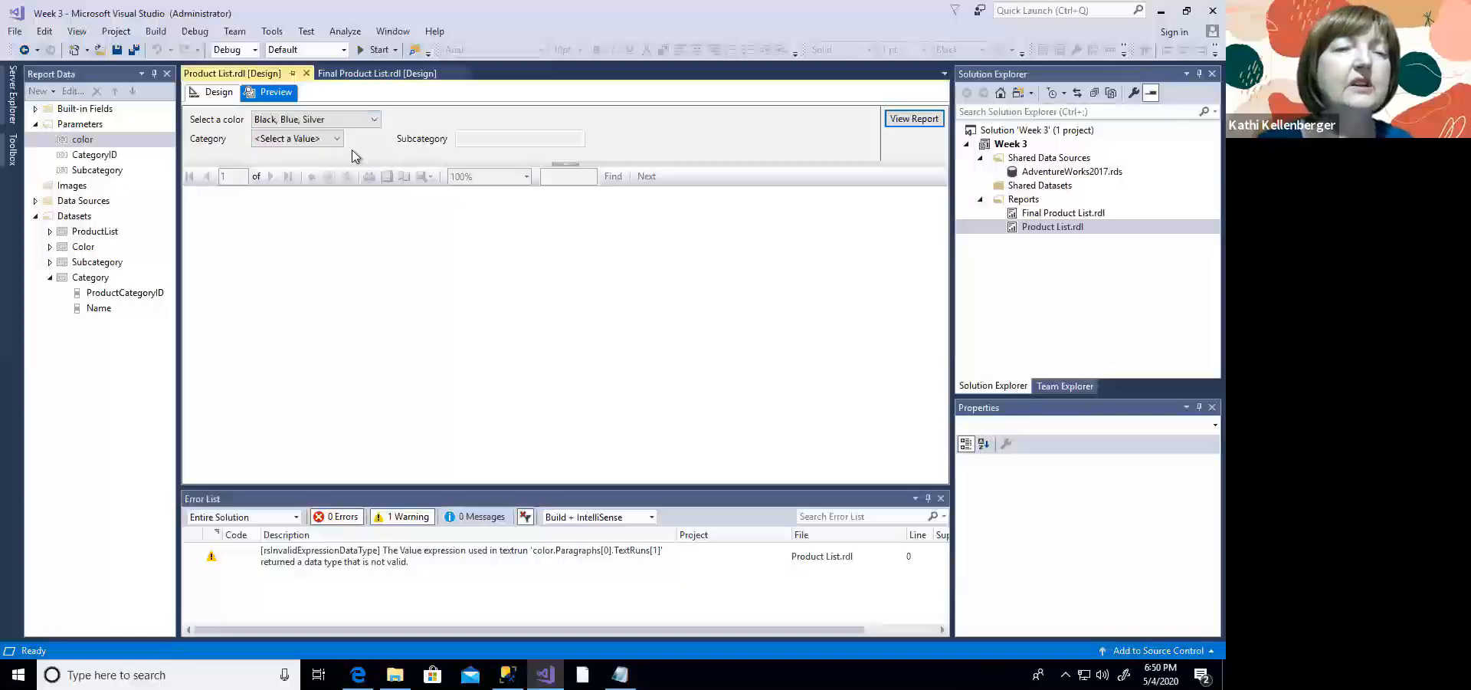
Step: Choose category Bikes and subcategory Mountain Bikes in the rearranged parameter area, and return to the report design
{"action": "left_click", "coordinate": [335, 139]}
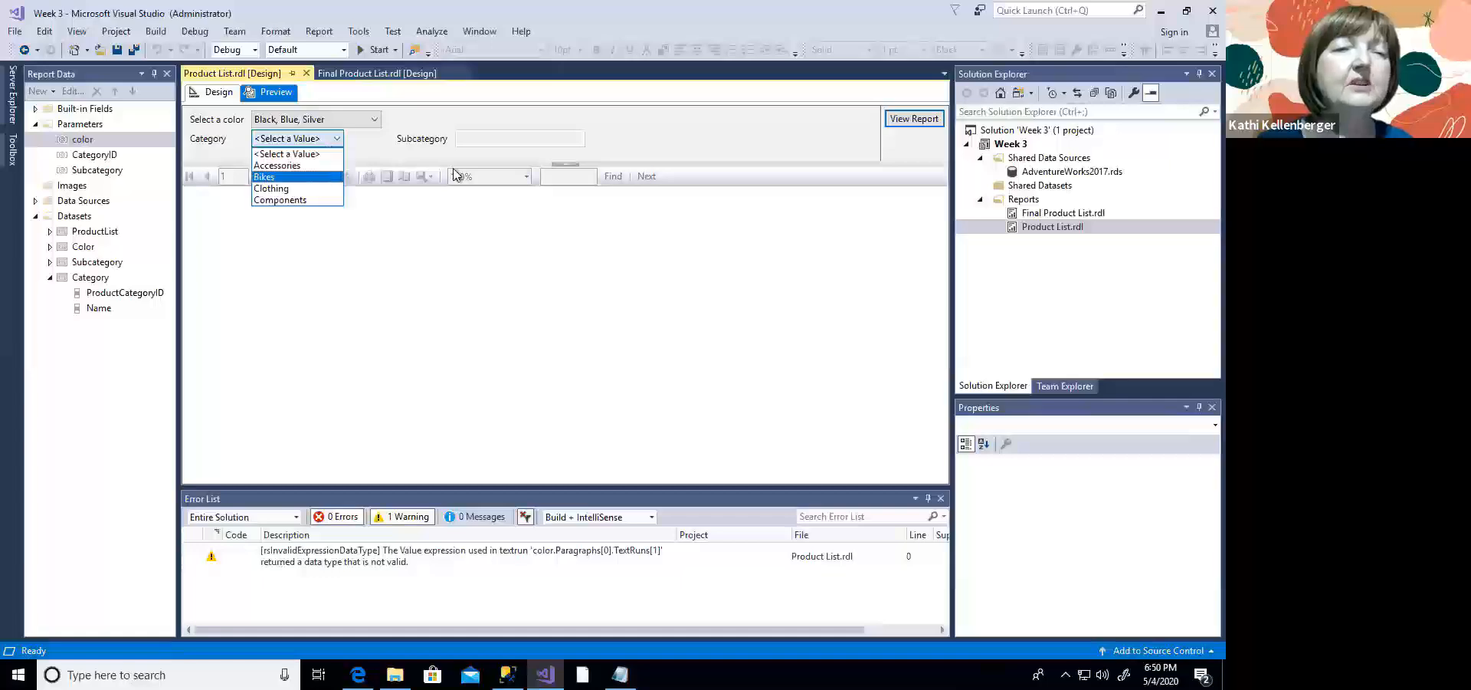
{"action": "left_click", "coordinate": [307, 171]}
{"action": "left_click", "coordinate": [541, 138]}
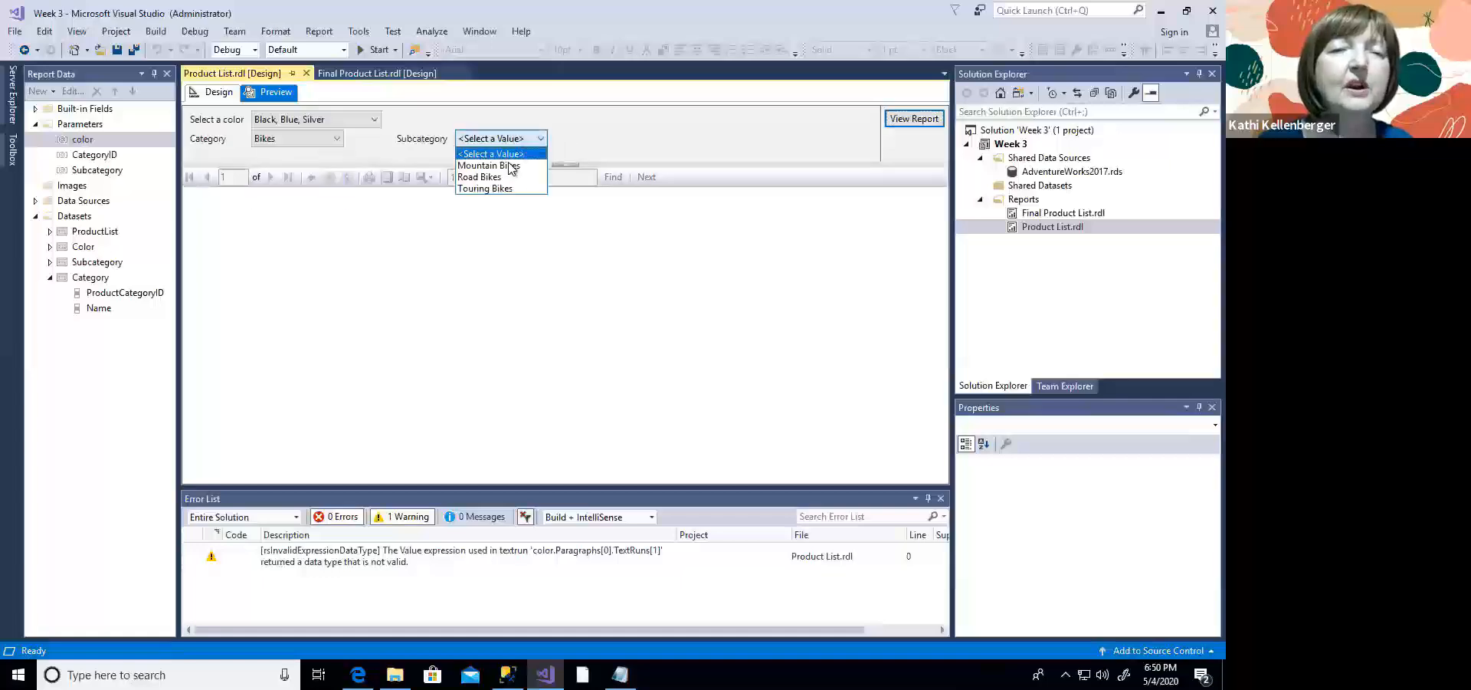
{"action": "left_click", "coordinate": [509, 165]}
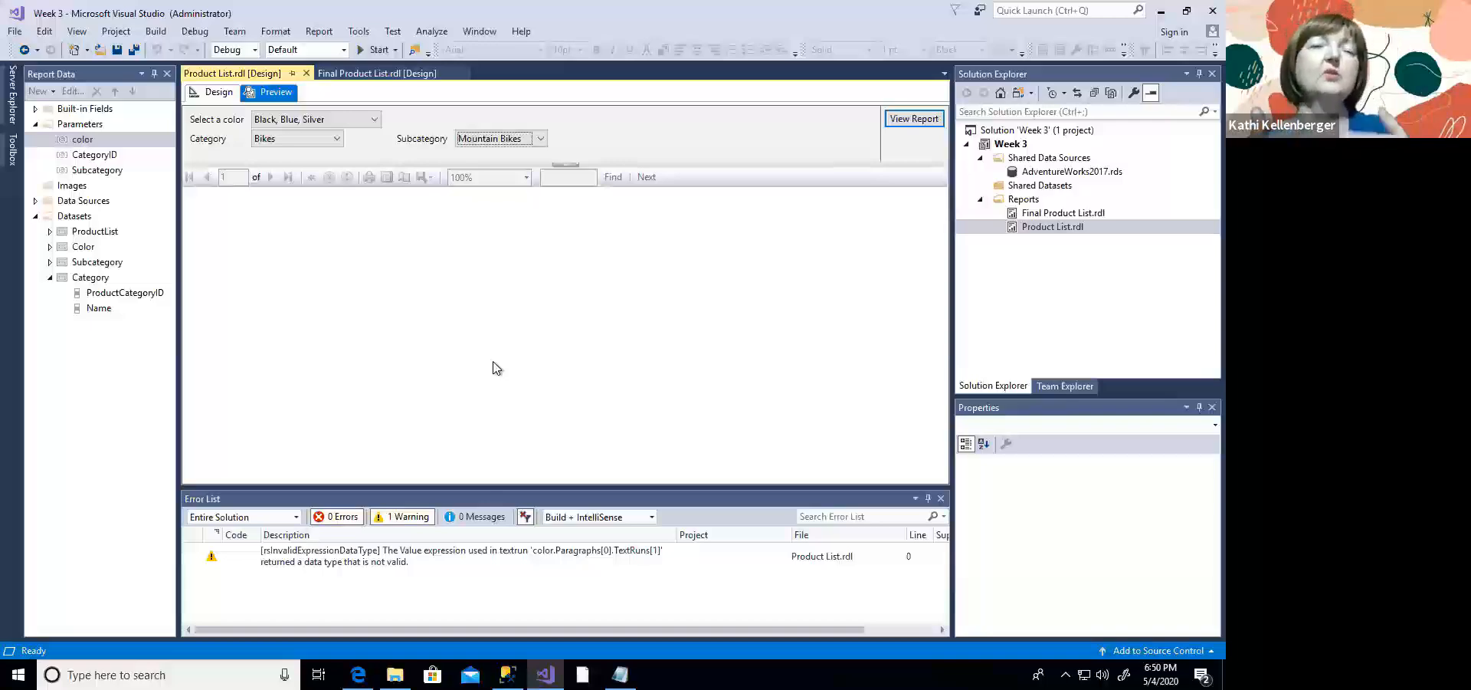
{"action": "left_click", "coordinate": [223, 93]}
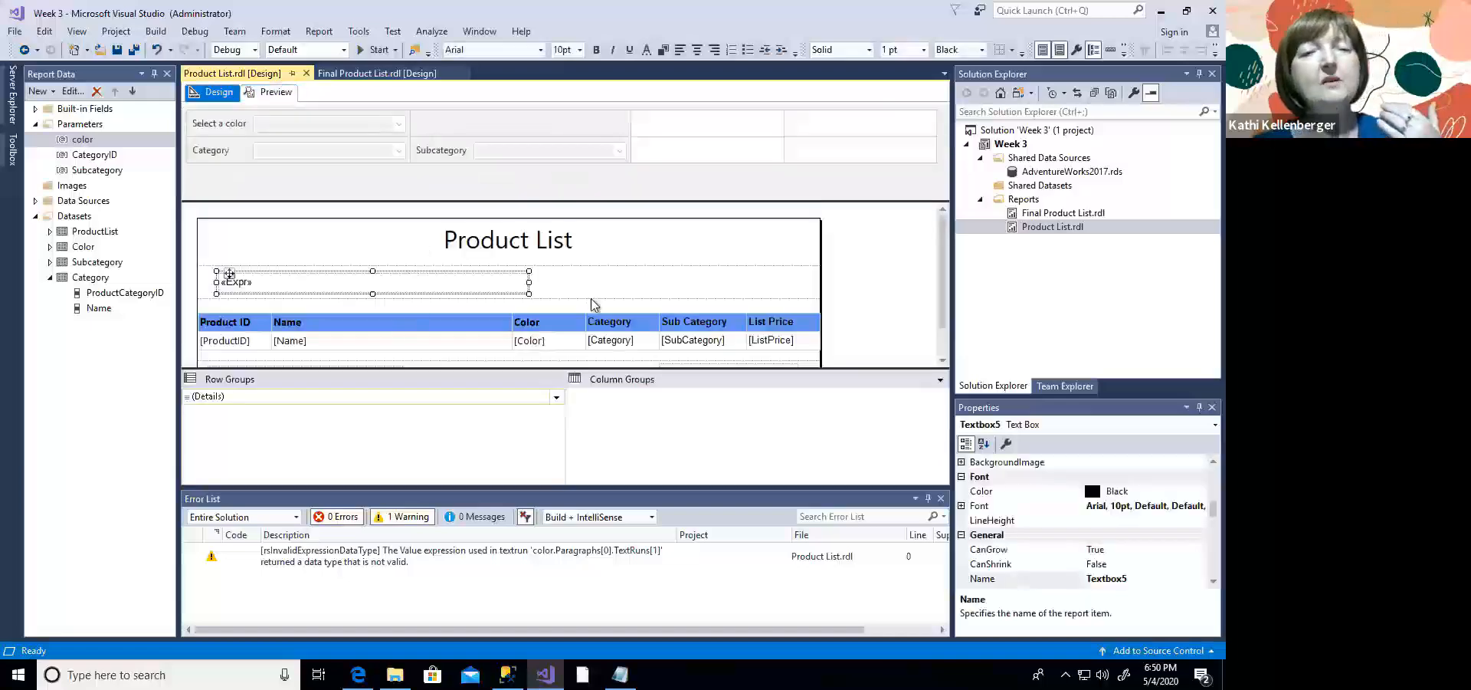
Step: Insert a new text box in the page header and place it directly beside the joined colors text box
{"action": "left_click", "coordinate": [591, 299]}
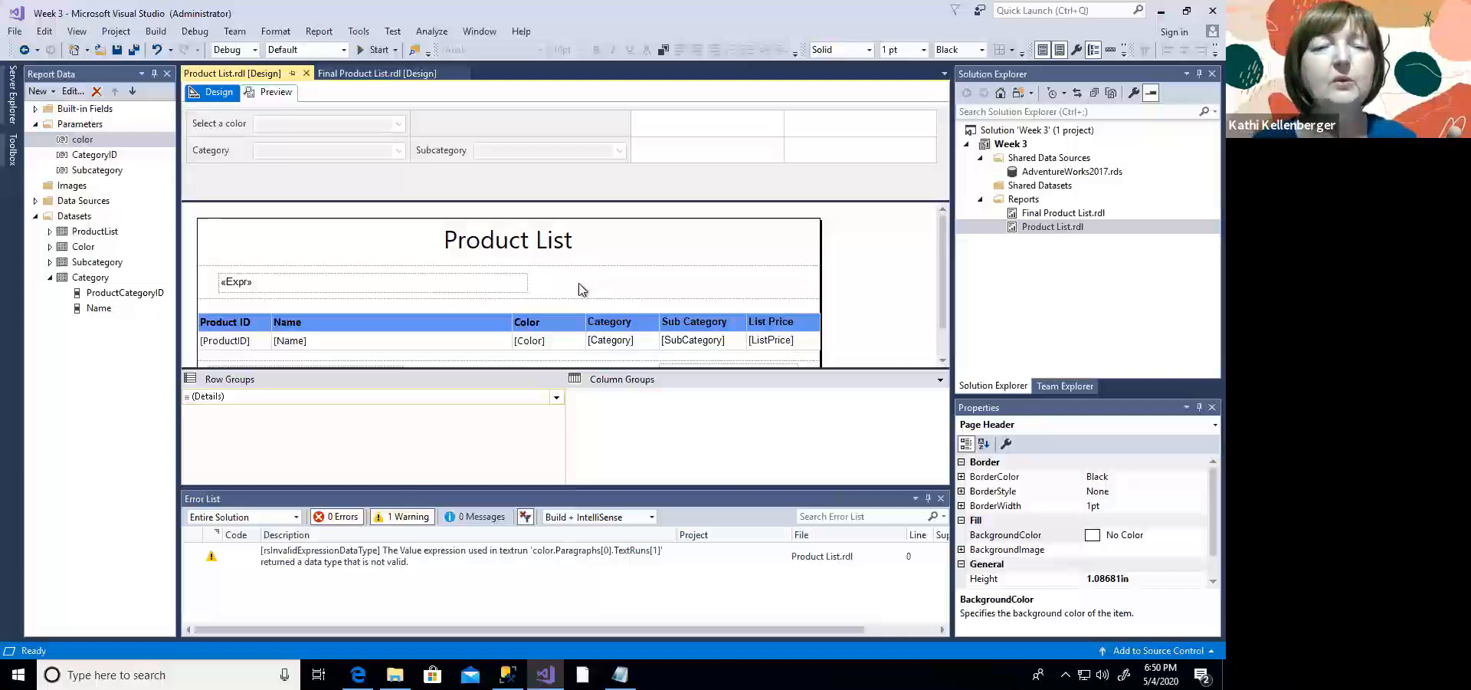
{"action": "right_click", "coordinate": [581, 289]}
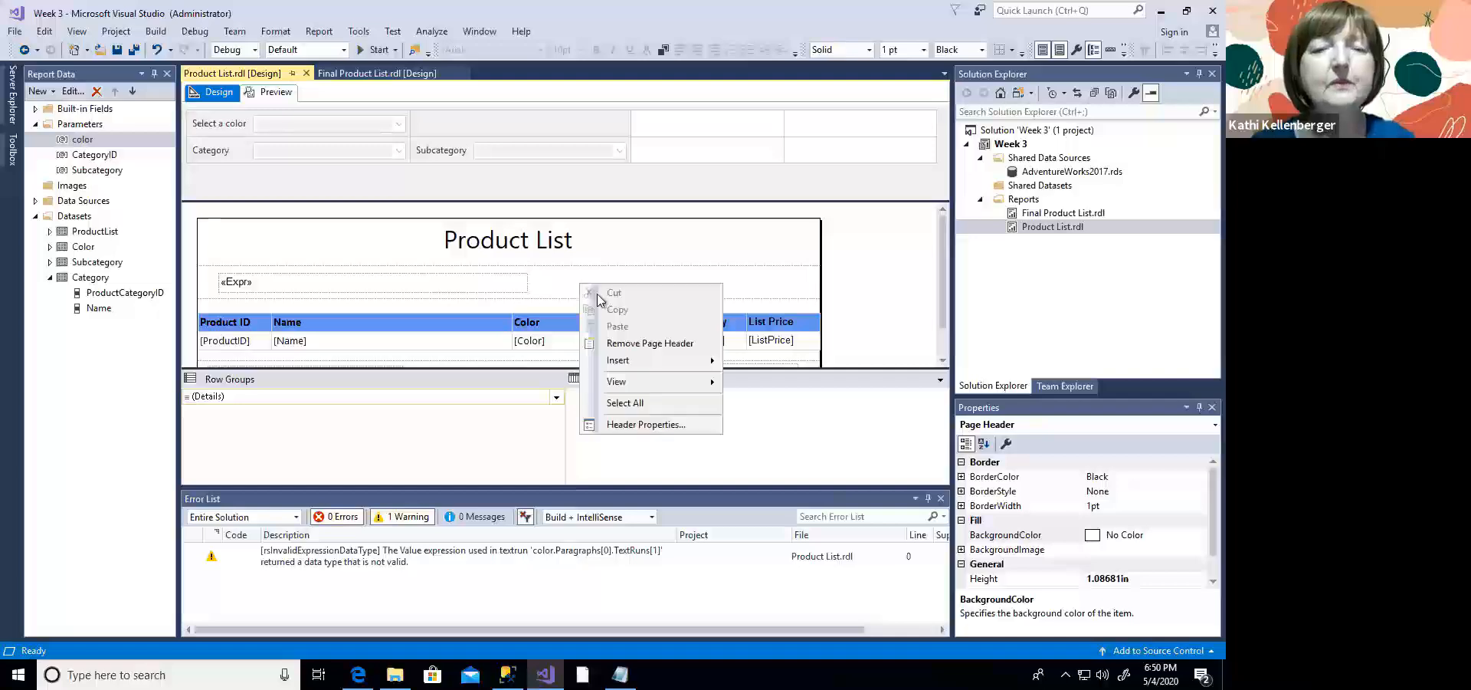
{"action": "mouse_move", "coordinate": [646, 357]}
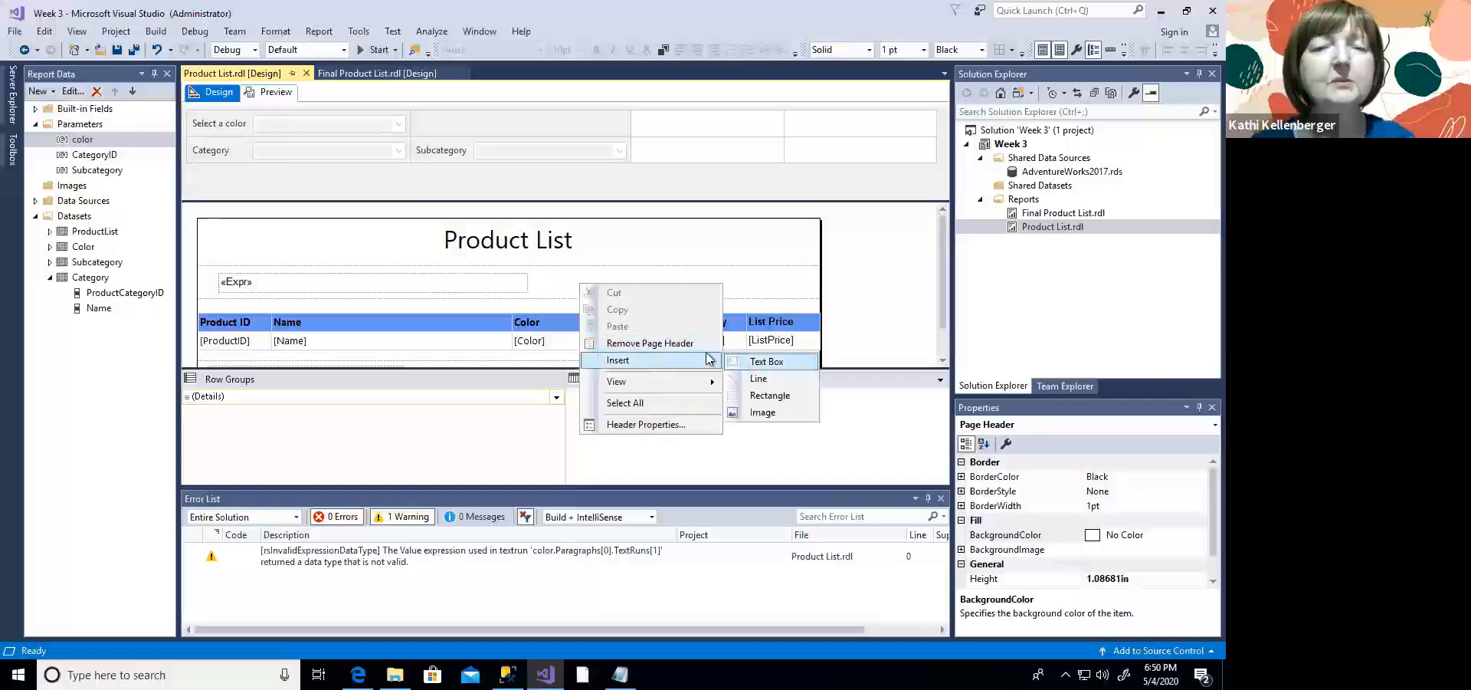
{"action": "left_click", "coordinate": [766, 361]}
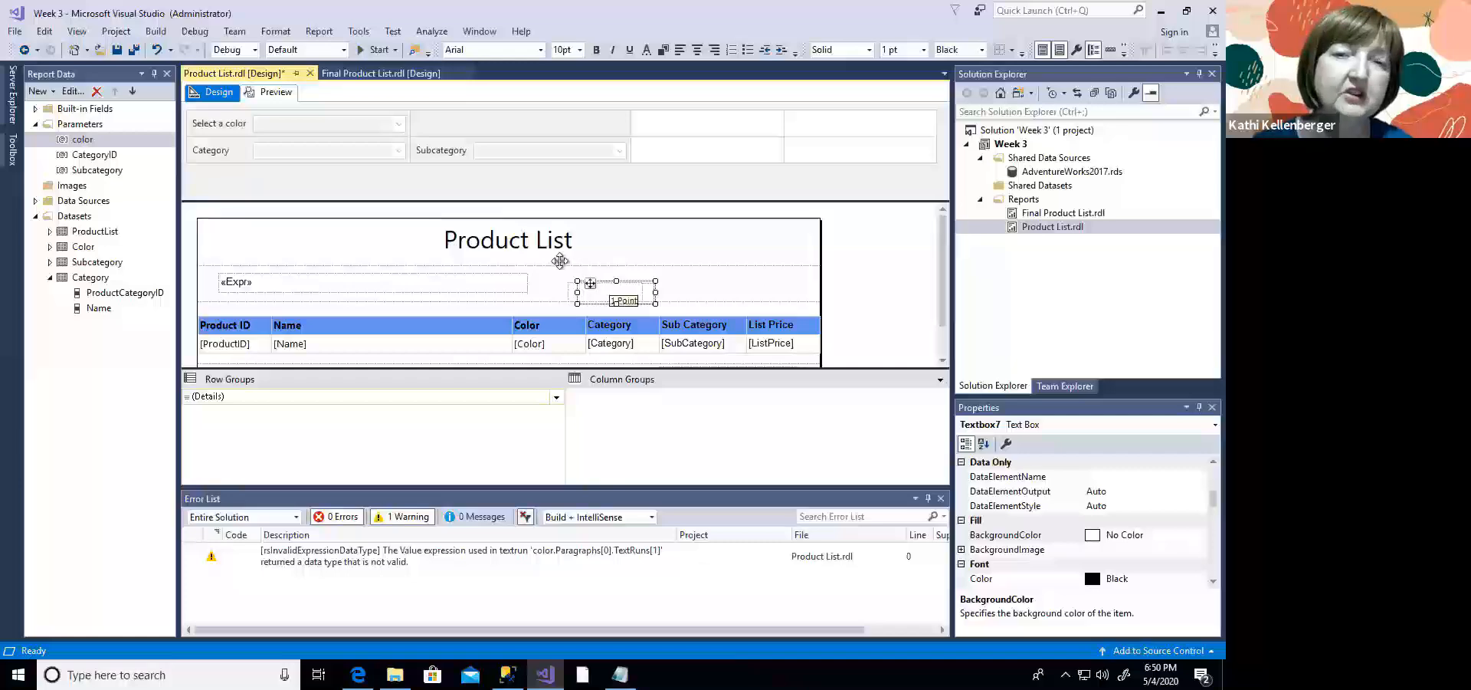
{"action": "left_click_drag", "start_coordinate": [561, 262], "coordinate": [555, 273]}
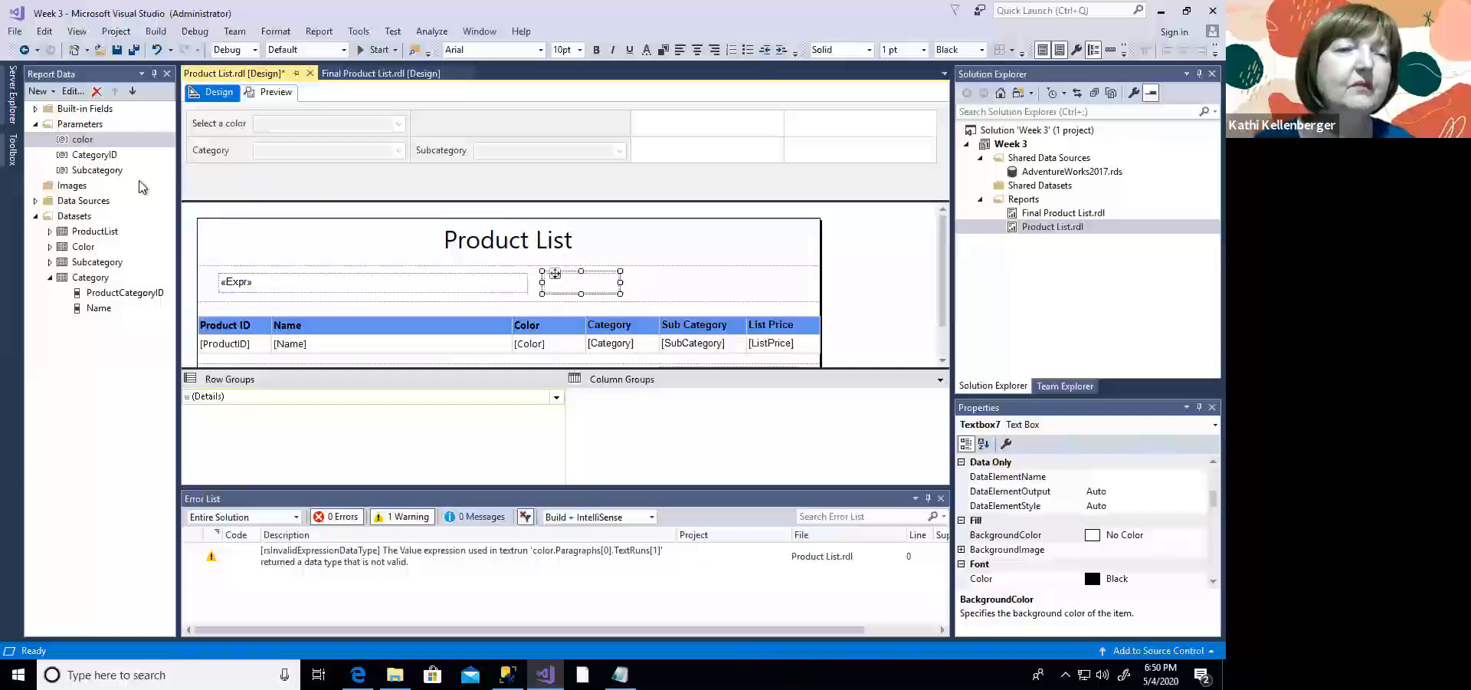
Step: Place the CategoryID parameter in the new page header text box
{"action": "left_click", "coordinate": [78, 157]}
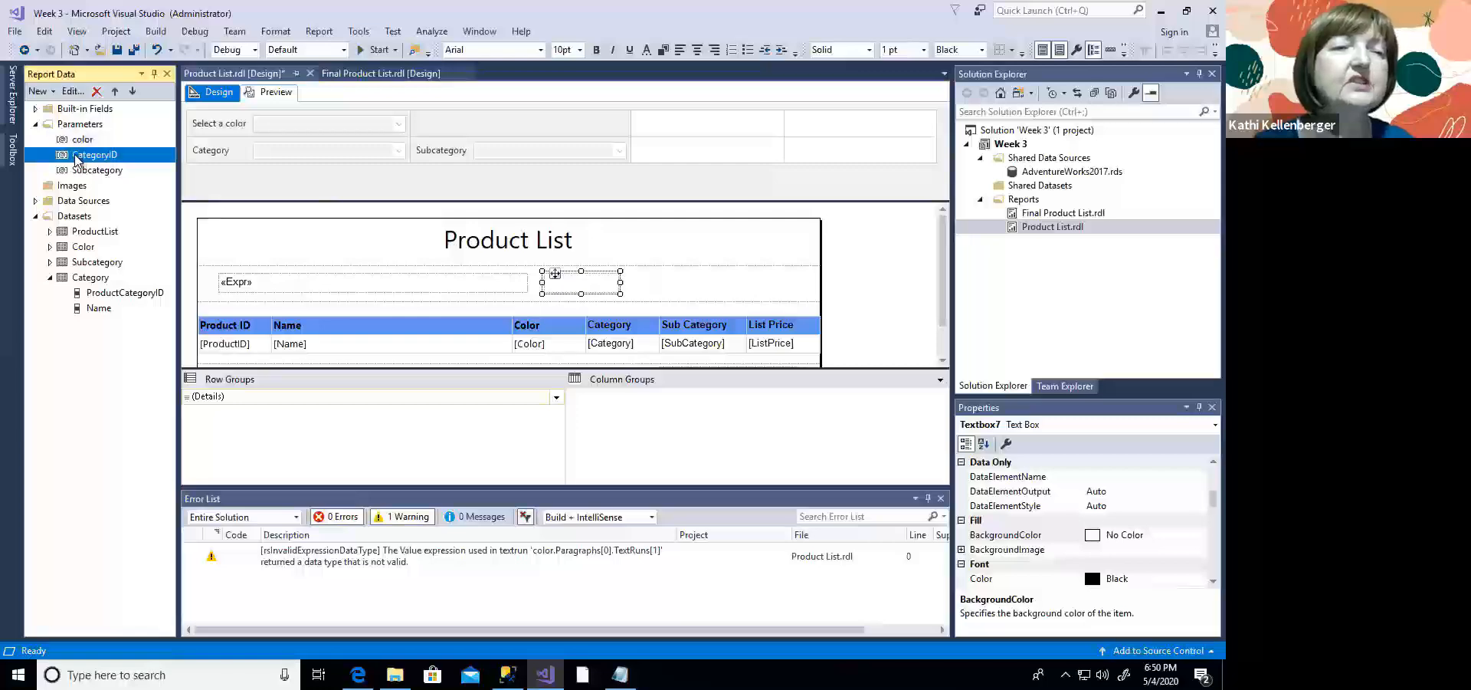
{"action": "left_click_drag", "start_coordinate": [78, 157], "coordinate": [557, 287]}
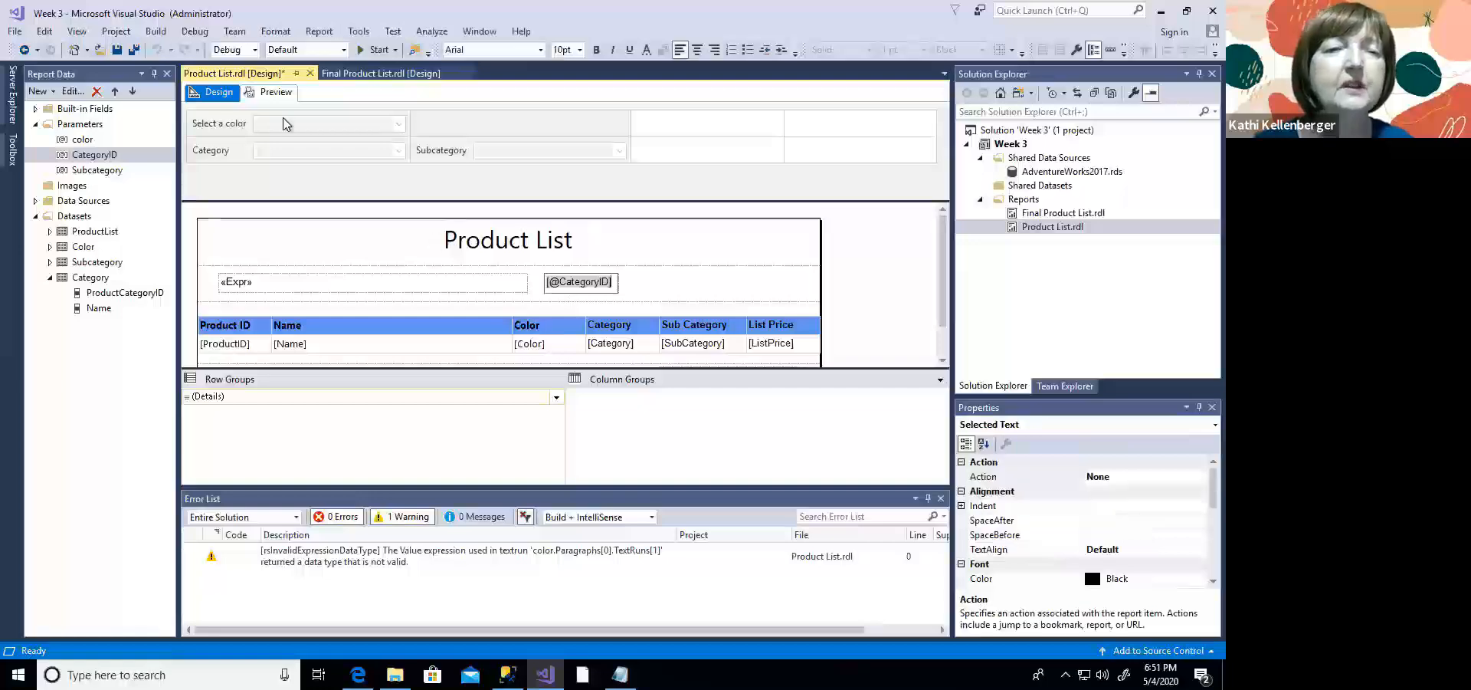
{"action": "key", "text": "Escape"}
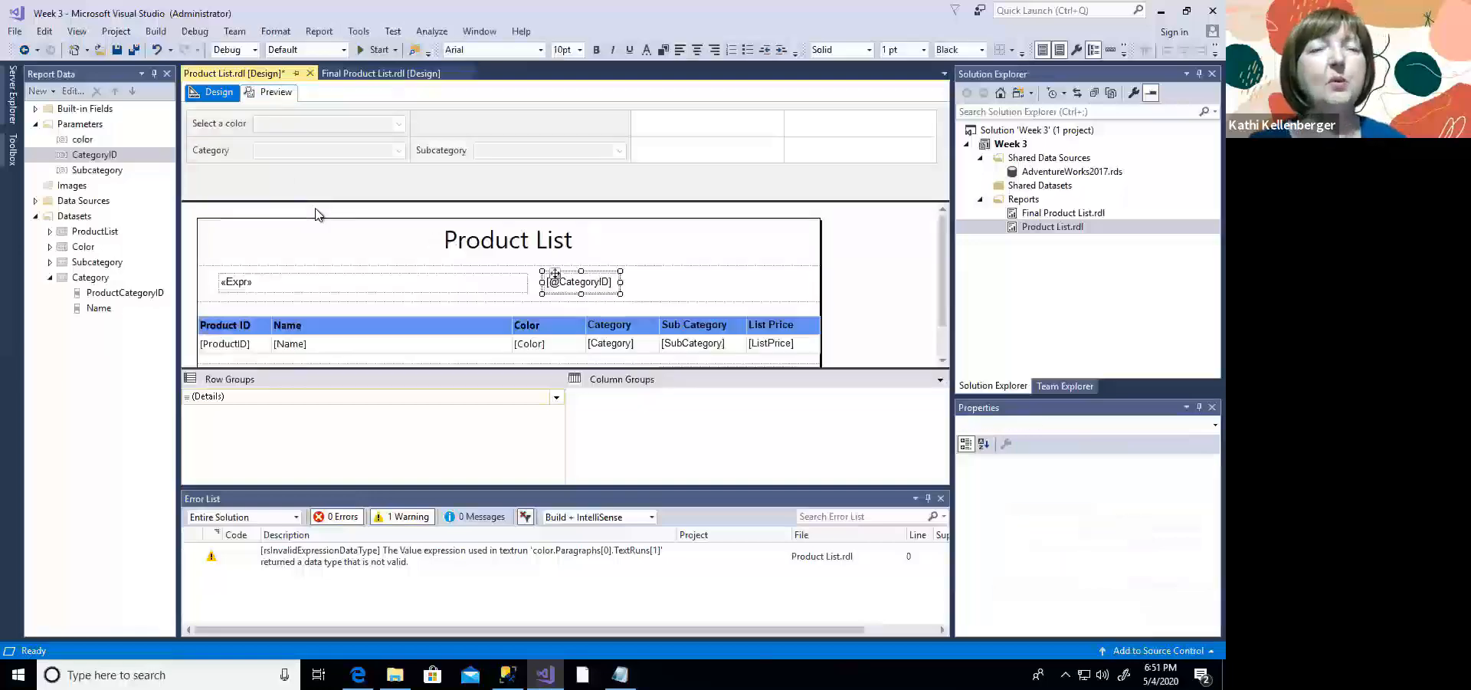
Step: Preview the report and select the colors Black, Blue, Red and Silver
{"action": "left_click", "coordinate": [280, 92]}
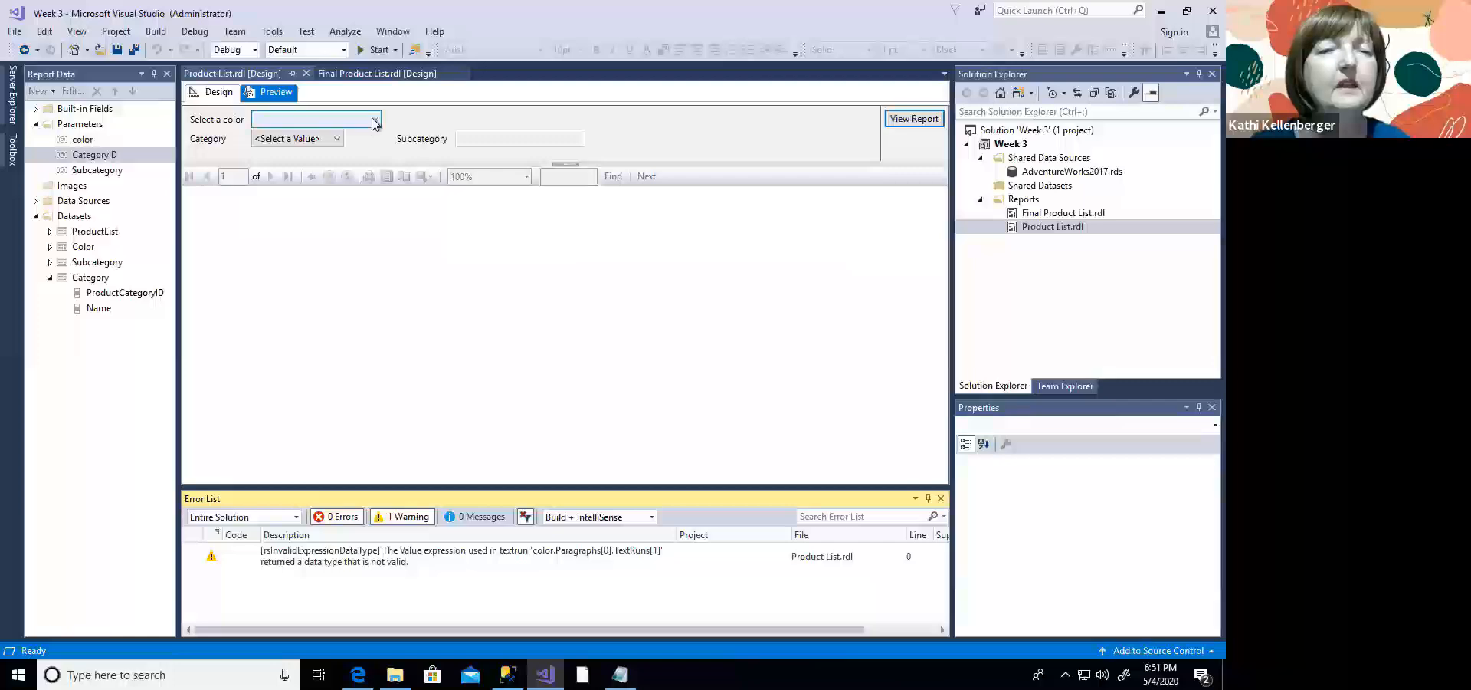
{"action": "left_click", "coordinate": [373, 120]}
{"action": "left_click", "coordinate": [258, 149]}
{"action": "left_click", "coordinate": [258, 163]}
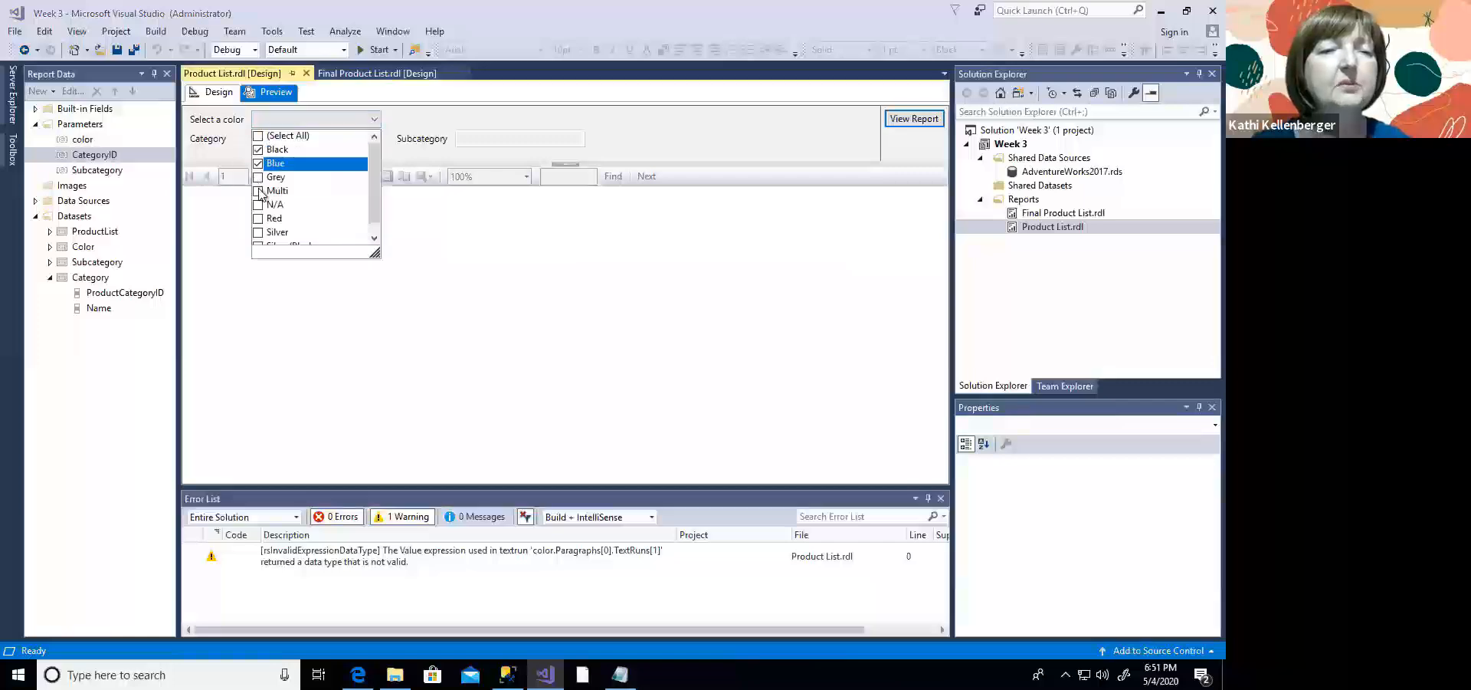
{"action": "left_click", "coordinate": [258, 218]}
{"action": "left_click", "coordinate": [259, 232]}
{"action": "left_click", "coordinate": [385, 276]}
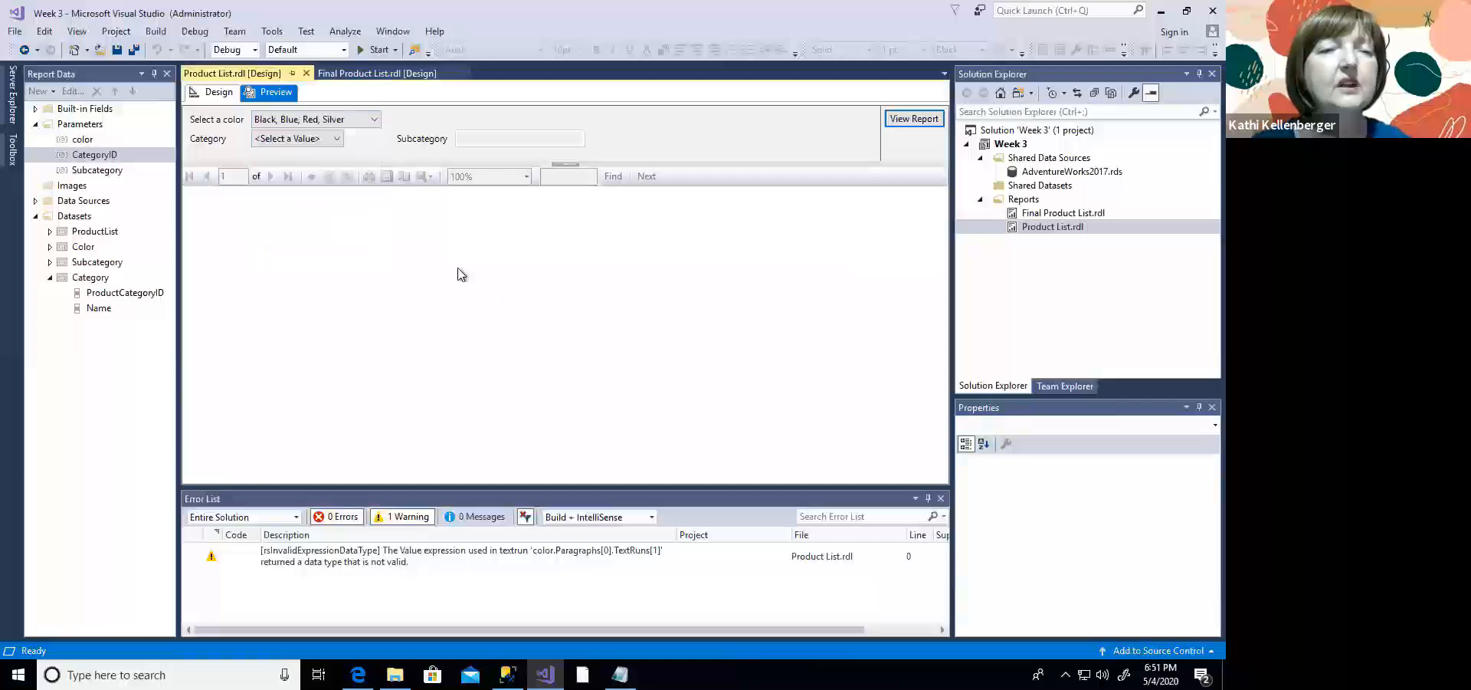
Step: Run the report for category Bikes and subcategory Mountain Bikes, check the category value in the page header, and return to the design
{"action": "left_click", "coordinate": [335, 139]}
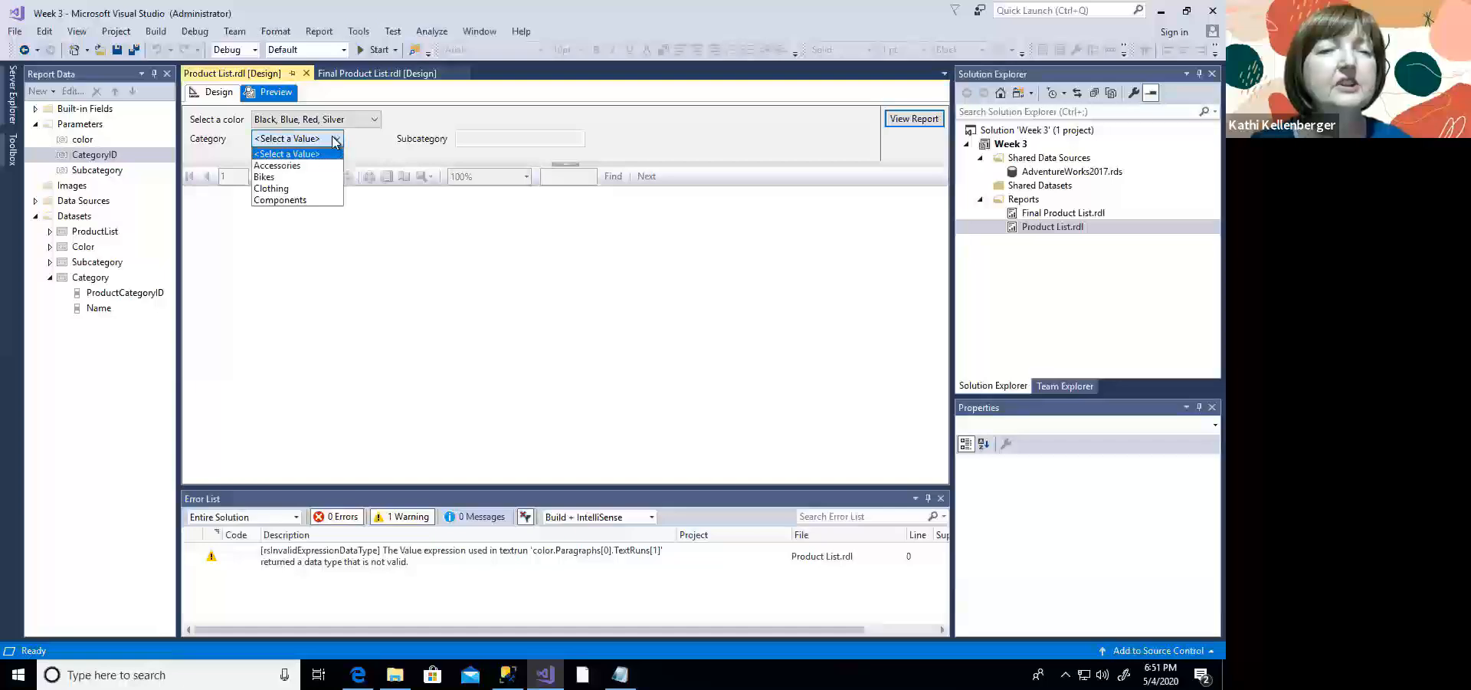
{"action": "left_click", "coordinate": [297, 177]}
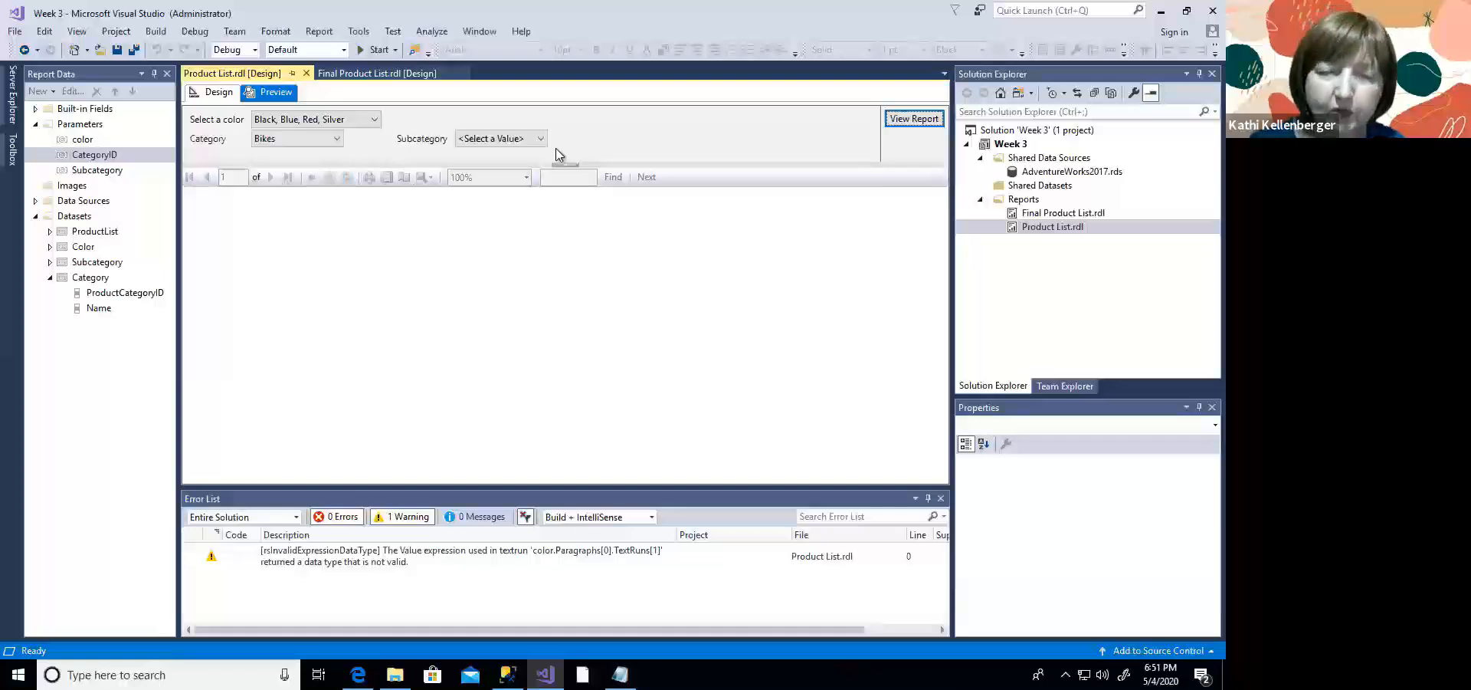
{"action": "left_click", "coordinate": [529, 138]}
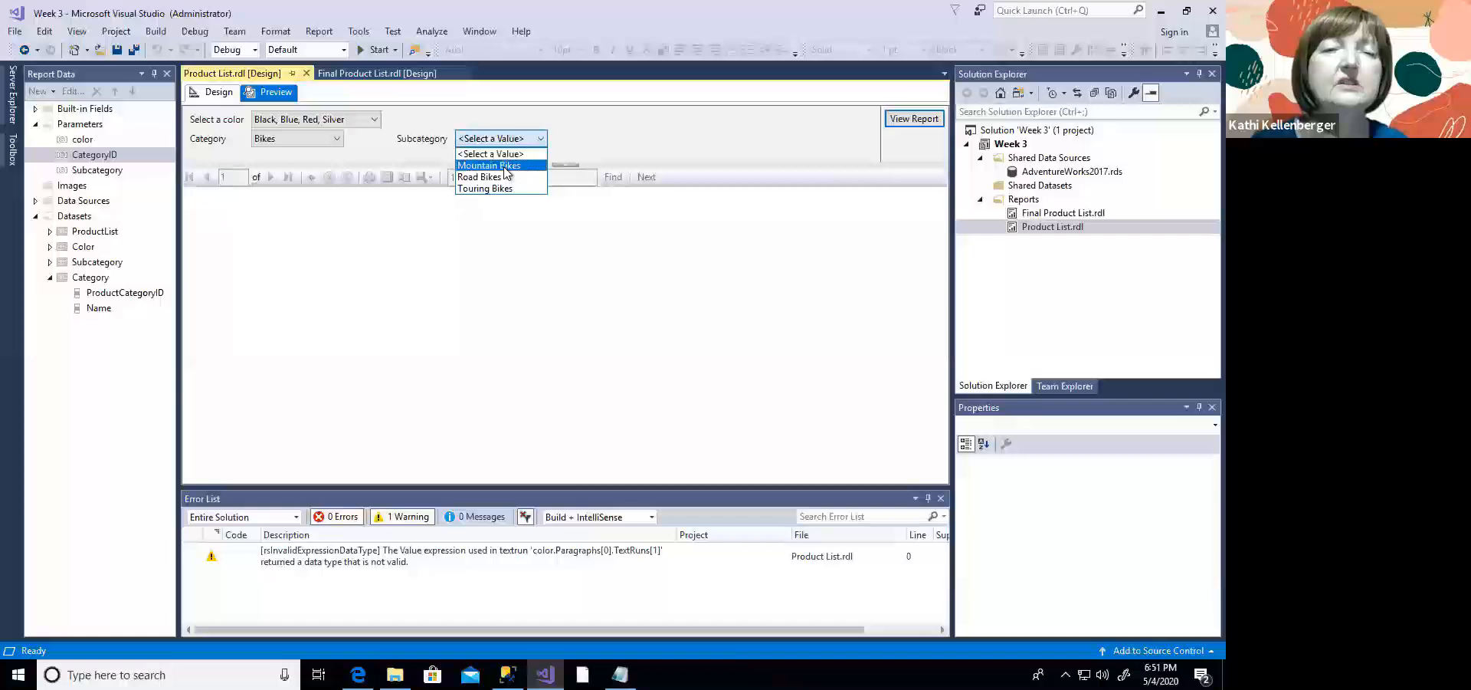
{"action": "left_click", "coordinate": [502, 165]}
{"action": "left_click", "coordinate": [914, 118]}
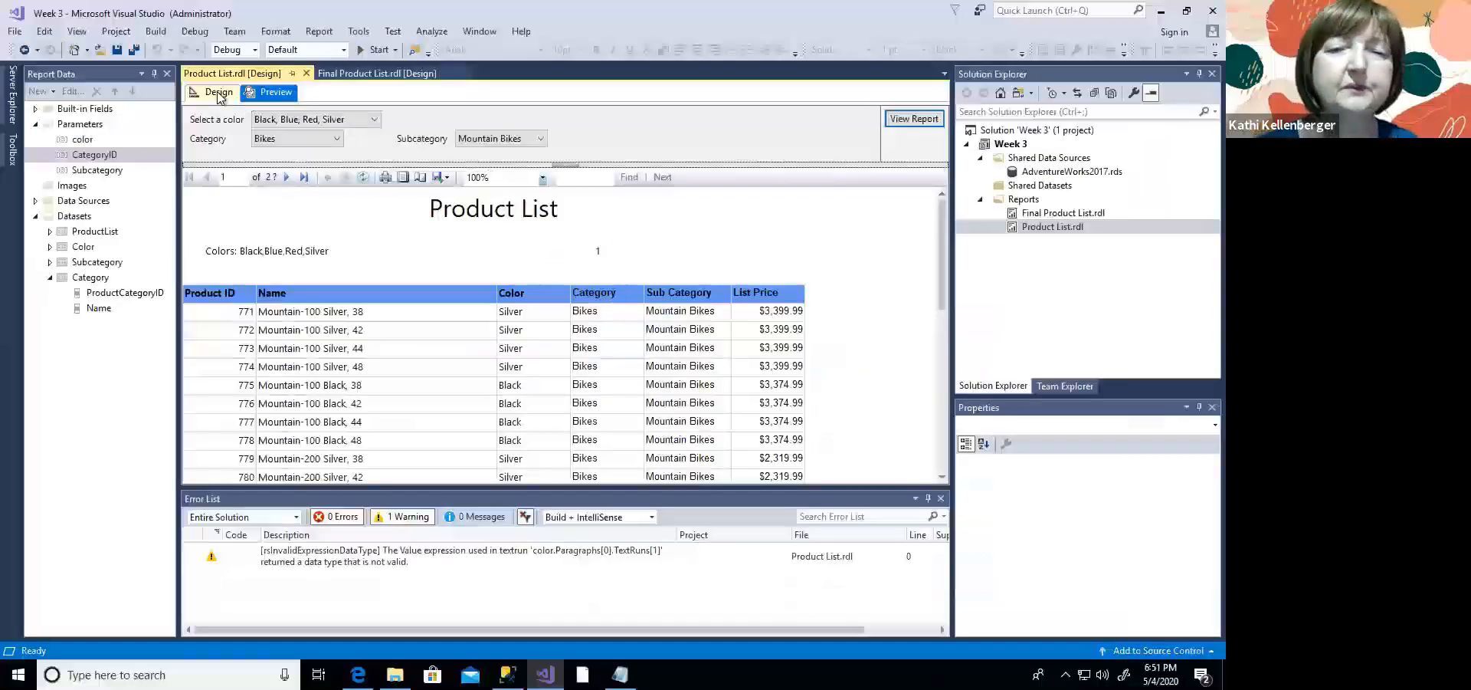
{"action": "left_click", "coordinate": [218, 93]}
Step: Edit the CategoryID text box's expression so that the text "Category: " is concatenated in front of the parameter with &
{"action": "left_click", "coordinate": [582, 289]}
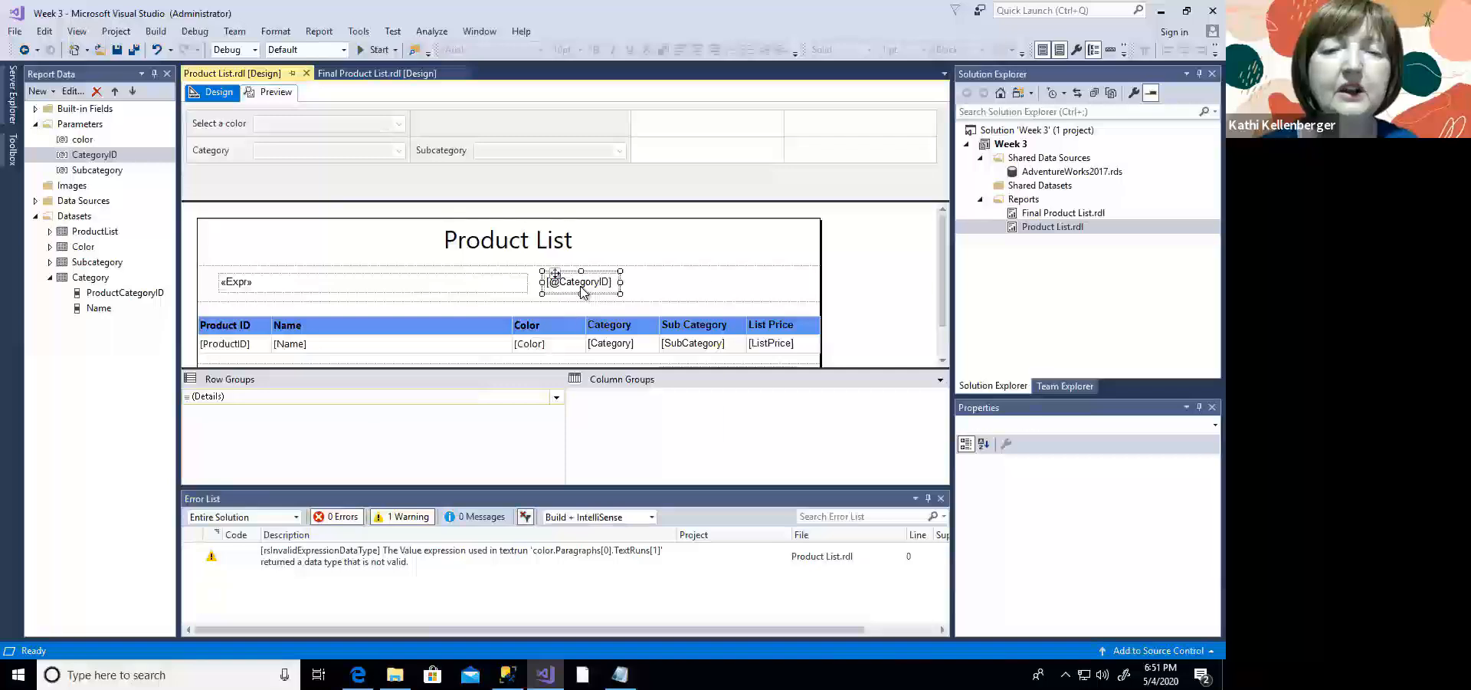
{"action": "right_click", "coordinate": [581, 289]}
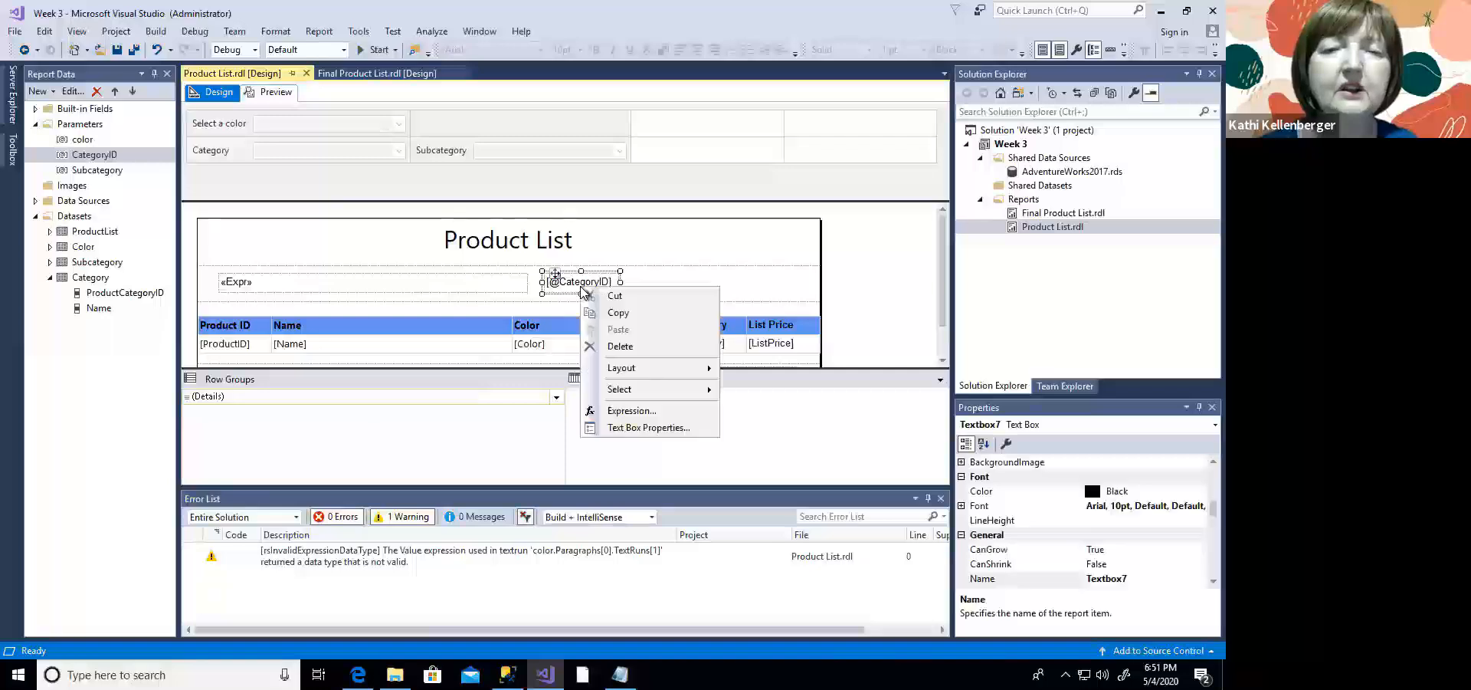
{"action": "left_click", "coordinate": [621, 412]}
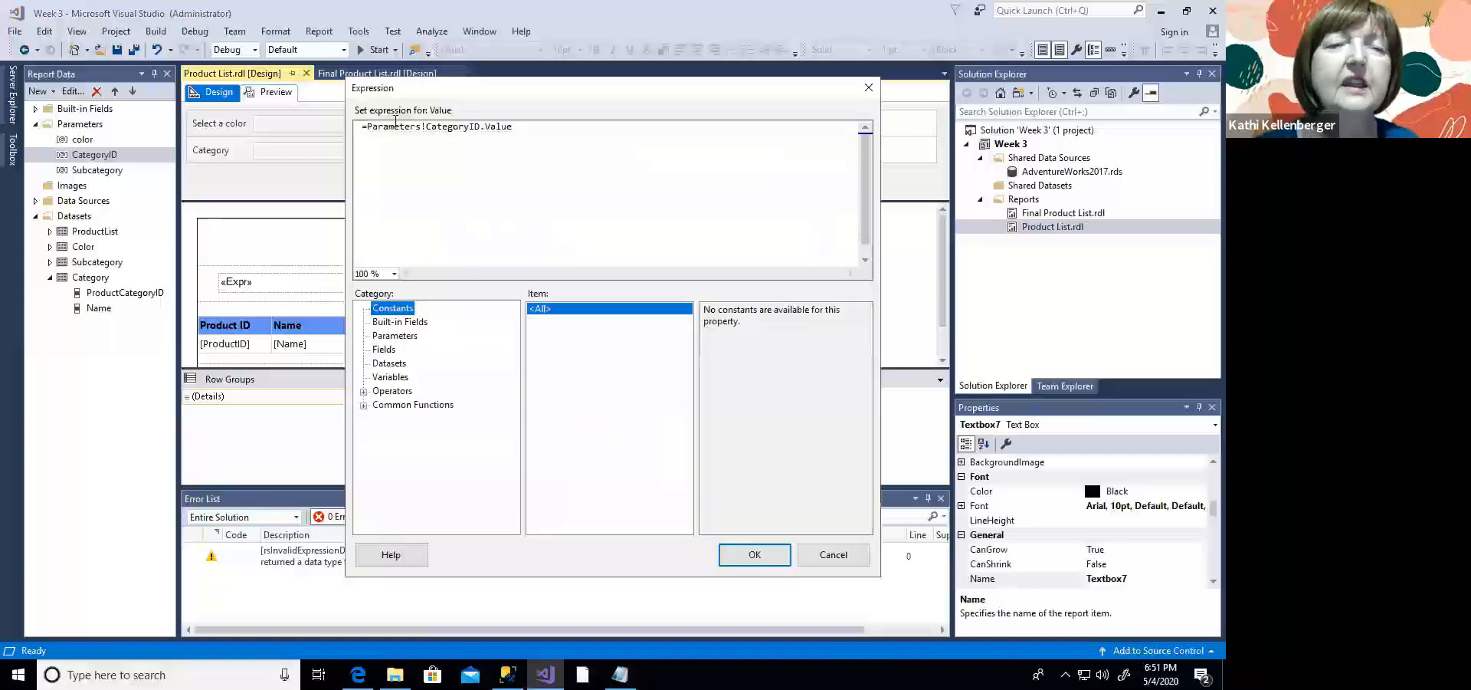
{"action": "left_click", "coordinate": [368, 127]}
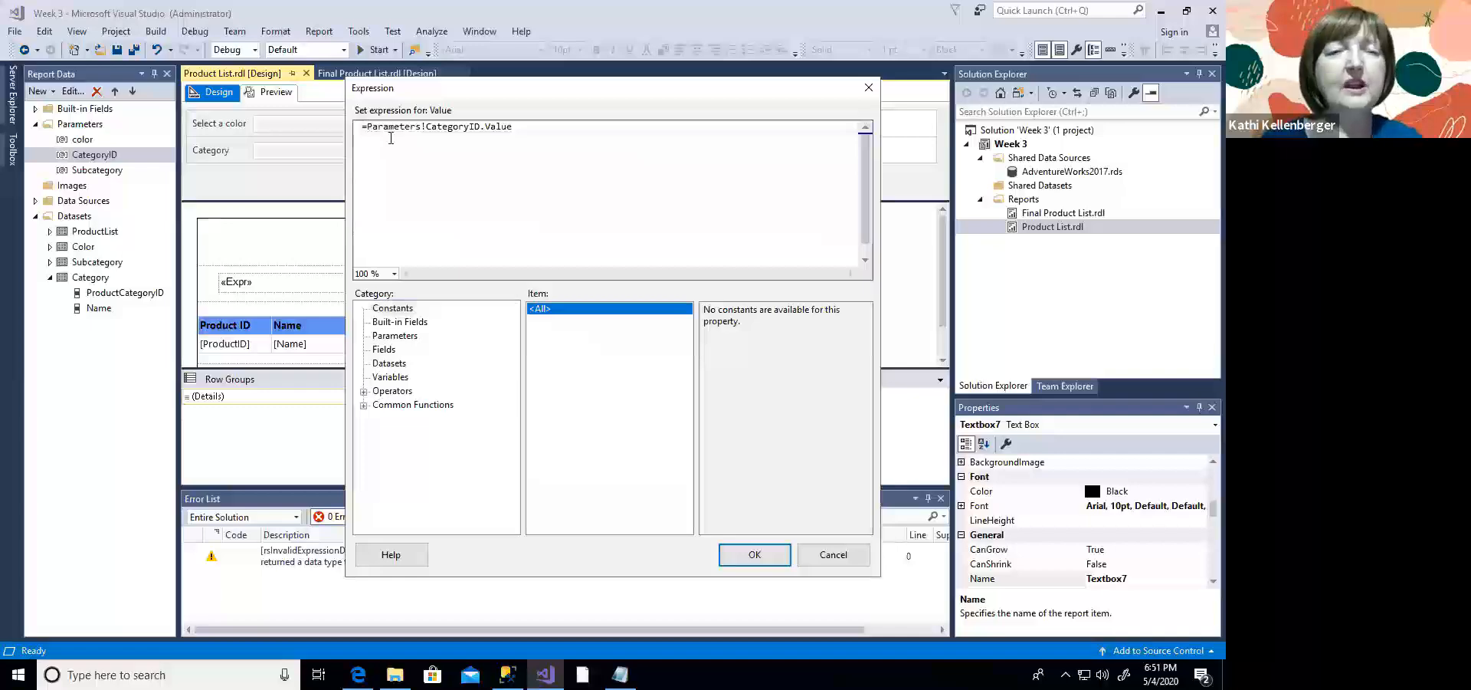
{"action": "type", "text": "\"Catego"}
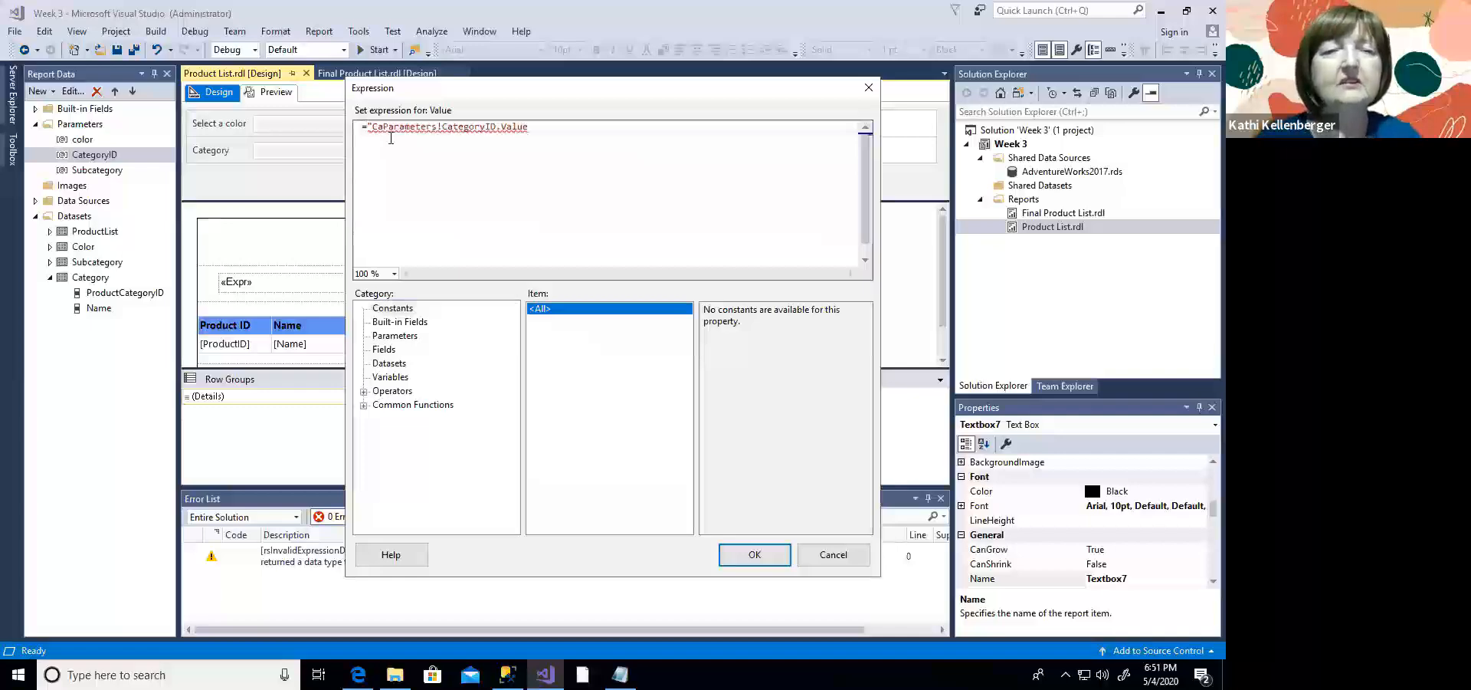
{"action": "type", "text": "ry\" "}
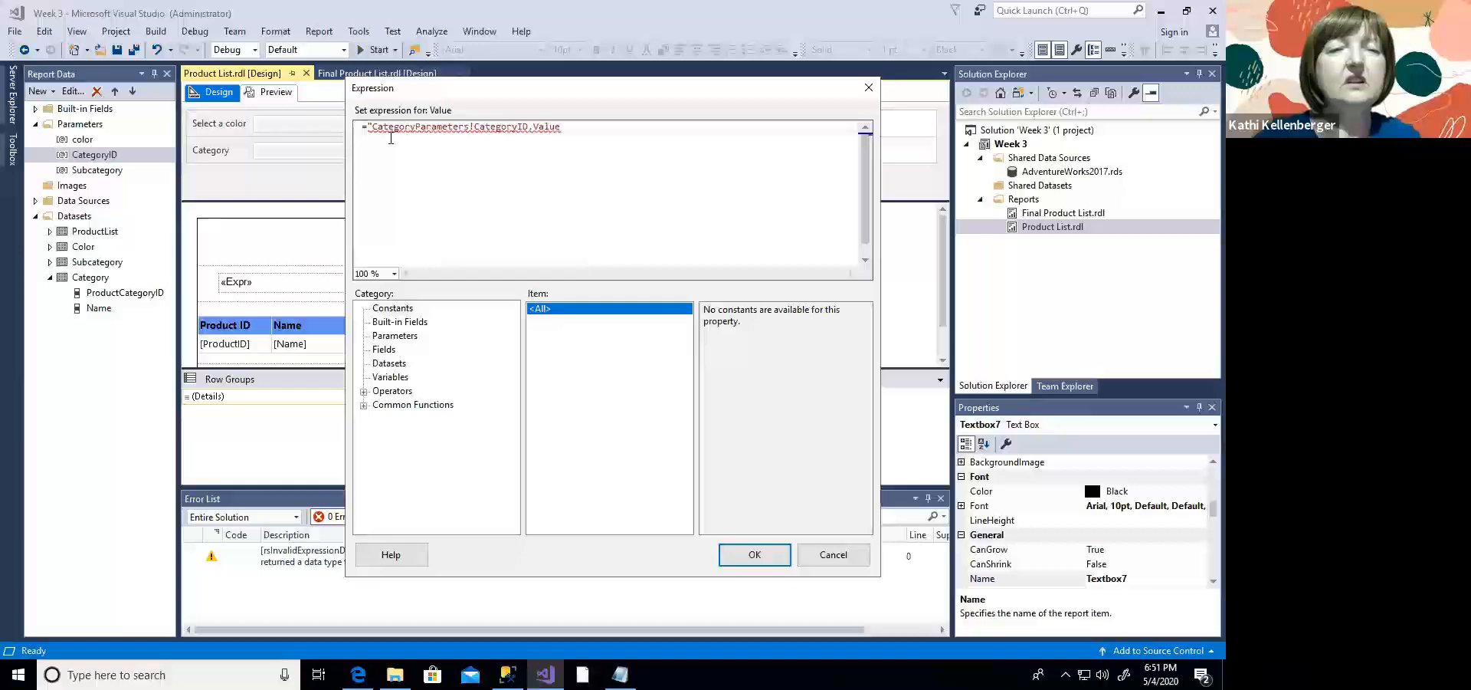
{"action": "type", "text": "& "}
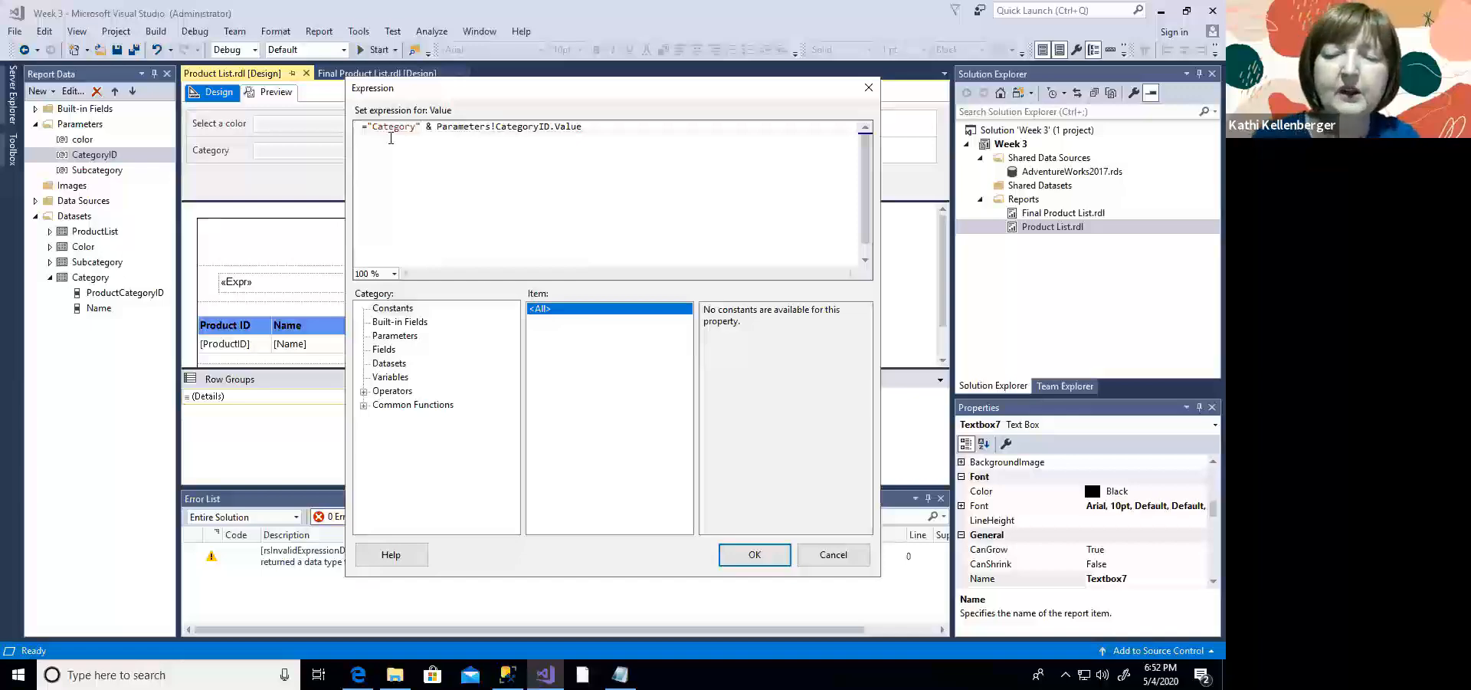
{"action": "type", "text": ":"}
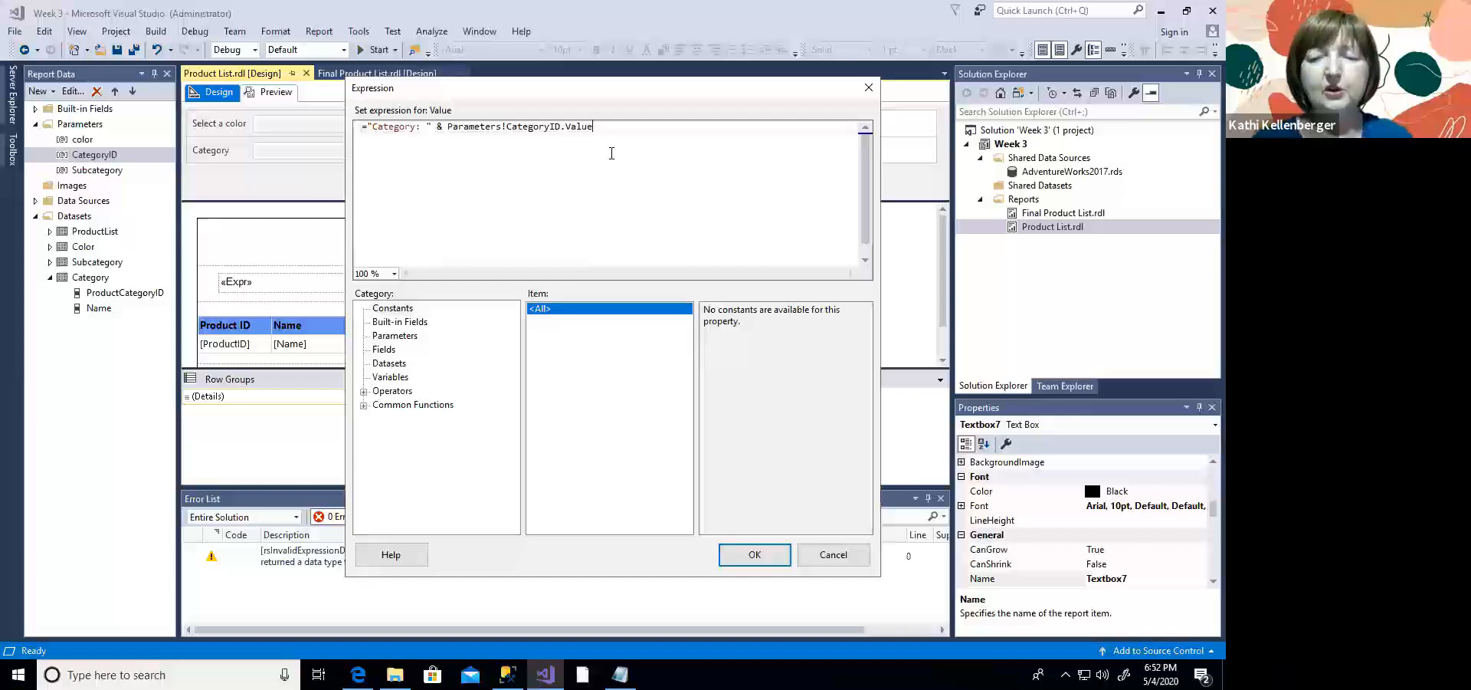
Step: Replace the parameter's Value property with Label, giving ="Category: " & Parameters!CategoryID.Label, and apply the expression
{"action": "key", "text": "BackSpace"}
{"action": "key", "text": "BackSpace"}
{"action": "key", "text": "BackSpace"}
{"action": "key", "text": "BackSpace"}
{"action": "key", "text": "BackSpace"}
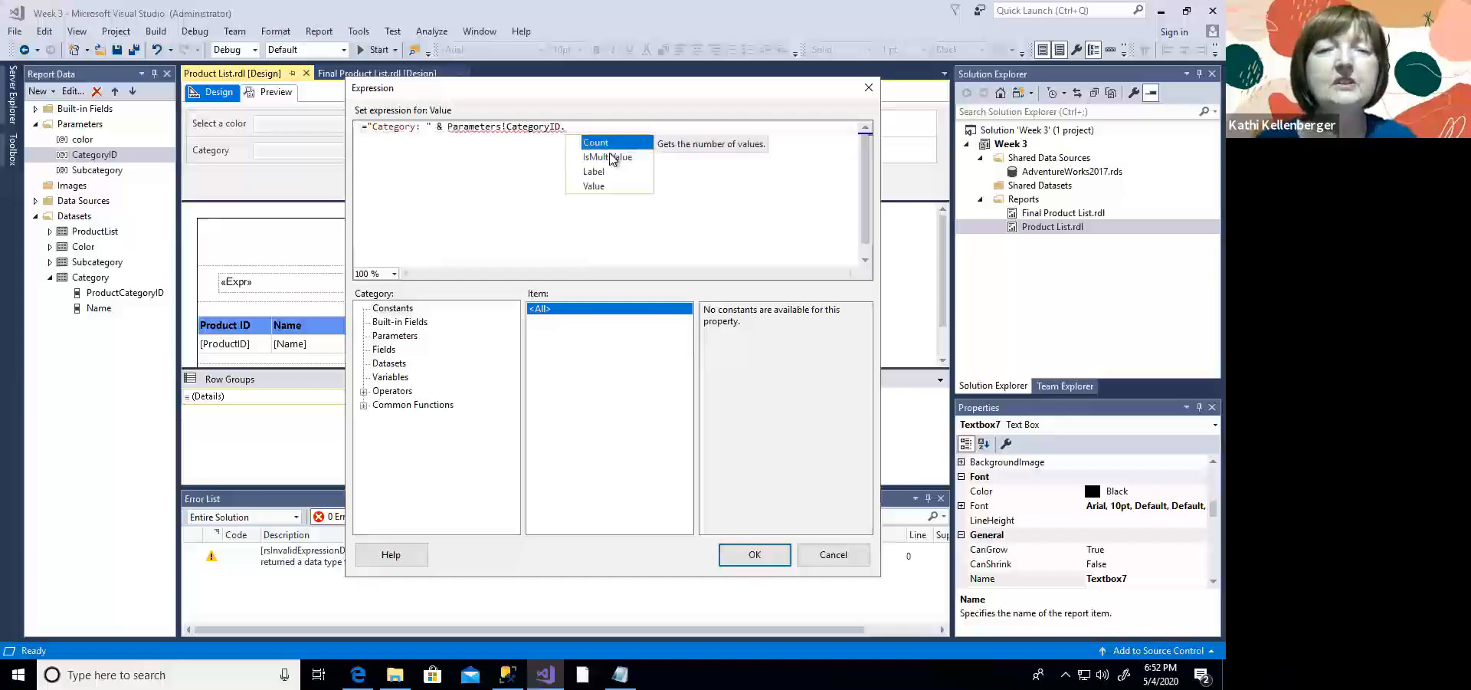
{"action": "key", "text": "Down"}
{"action": "key", "text": "Down"}
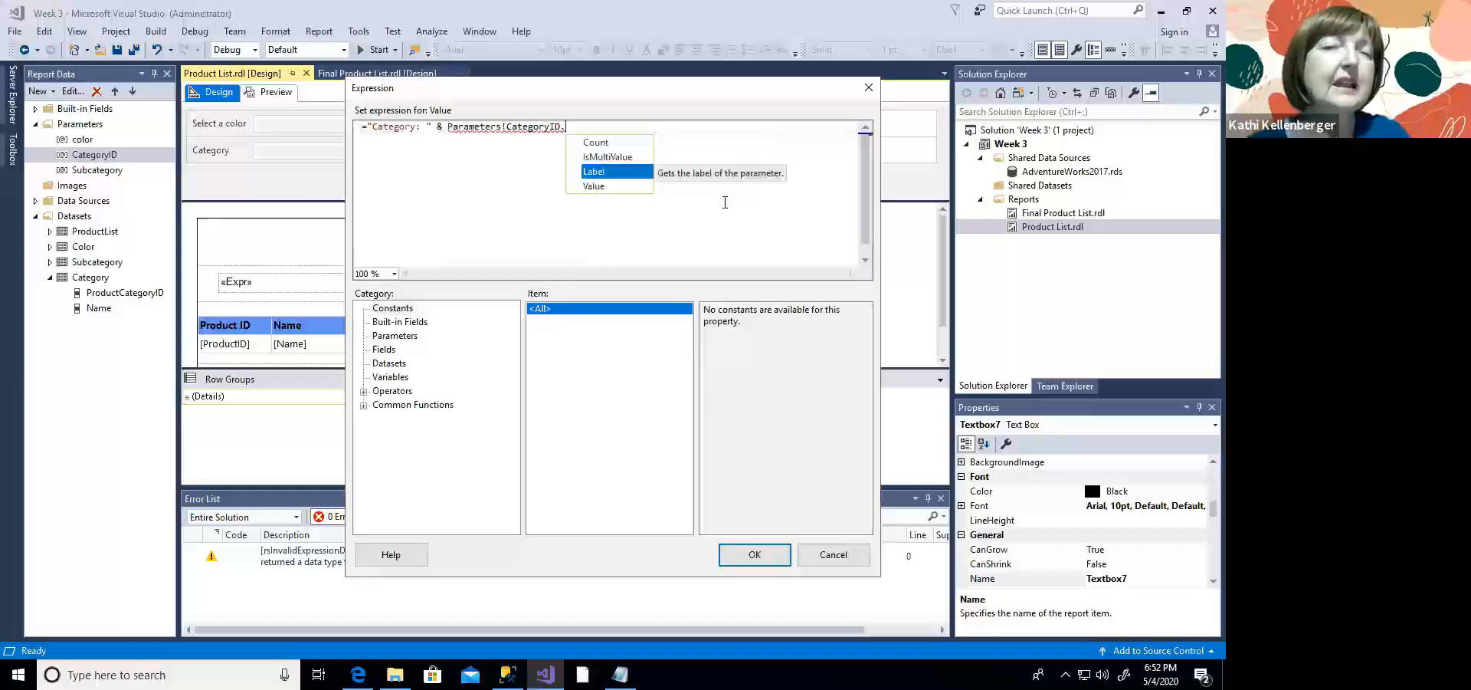
{"action": "key", "text": "Tab"}
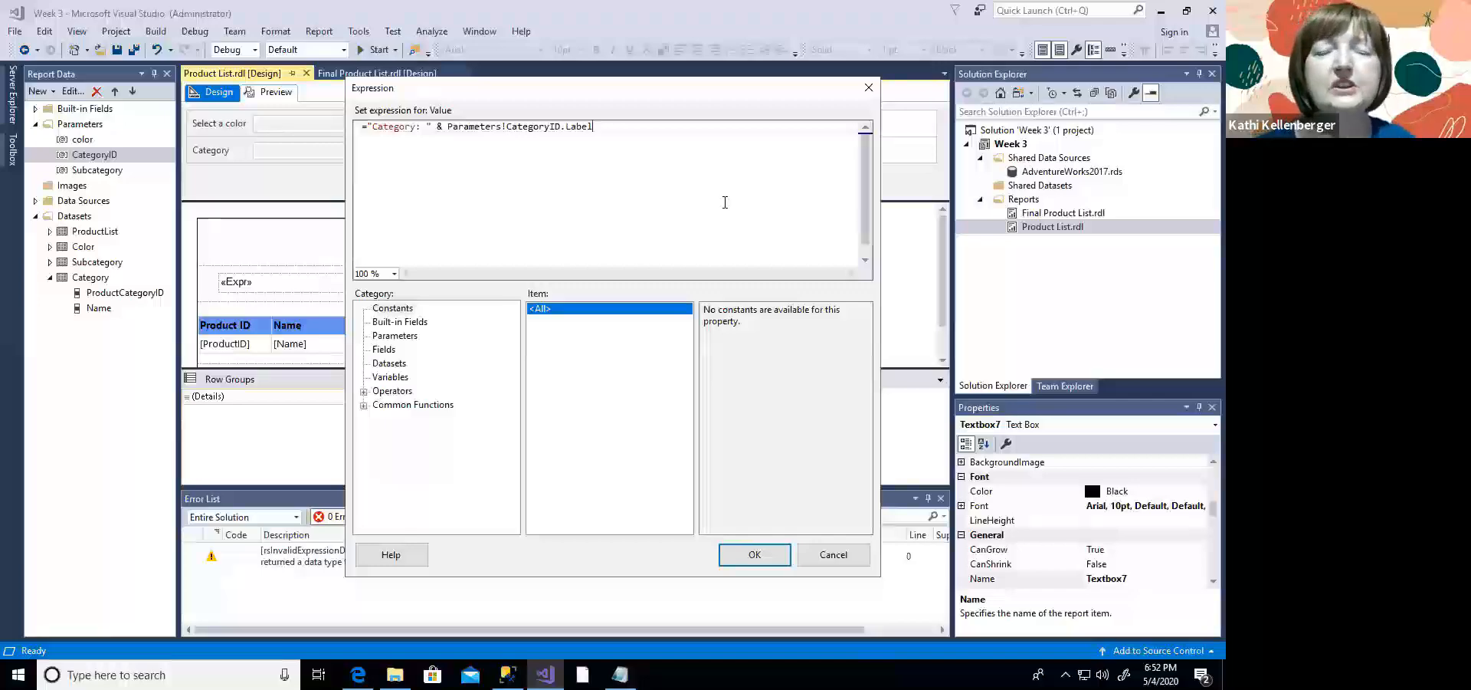
{"action": "left_click", "coordinate": [753, 554]}
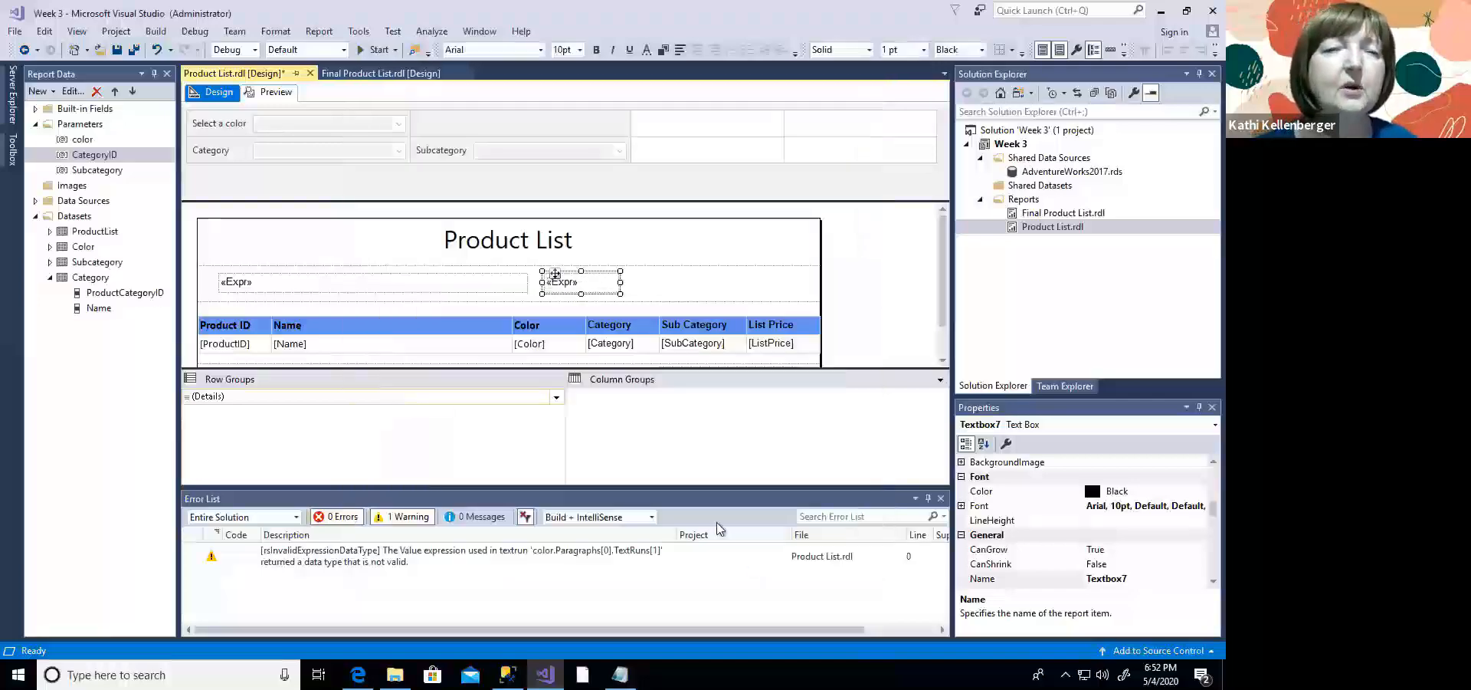
Step: Preview the report for color Silver, category Bikes and subcategory Mountain Bikes, and check the category label in the page header
{"action": "left_click", "coordinate": [269, 92]}
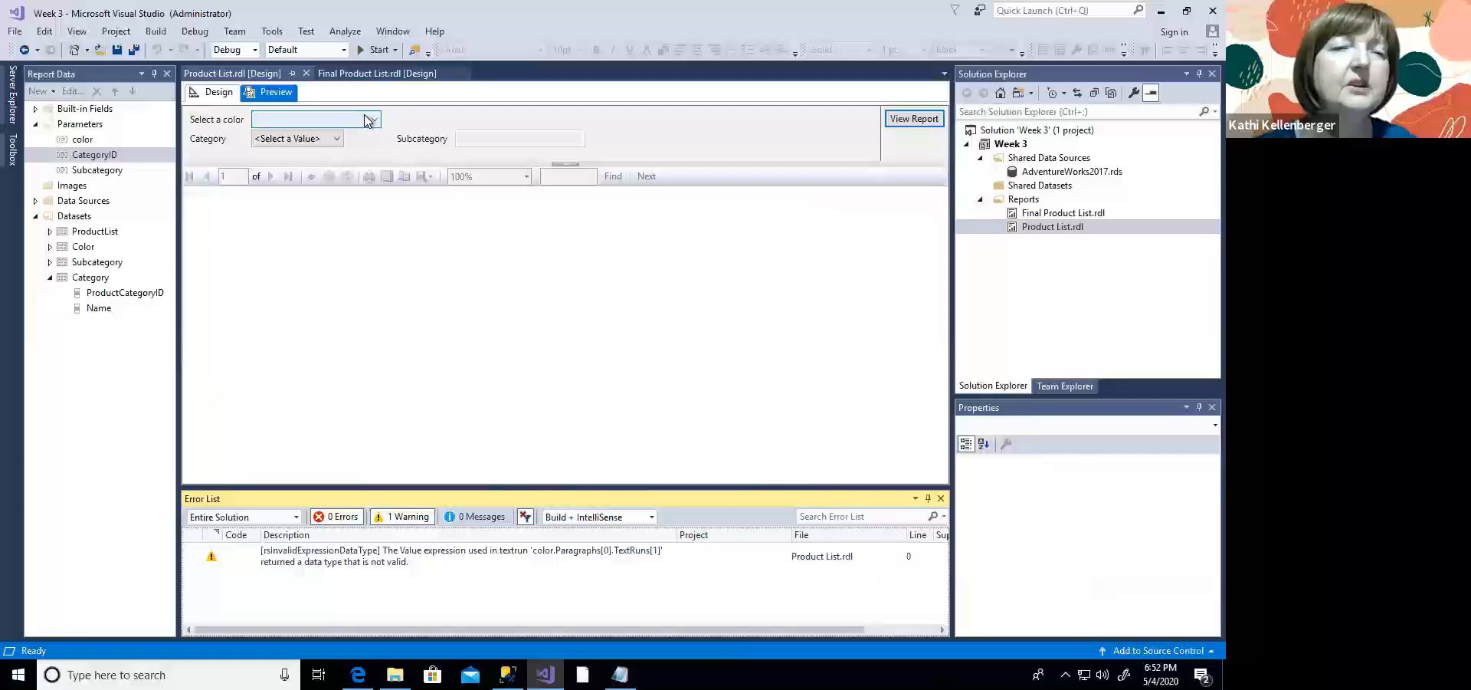
{"action": "left_click", "coordinate": [375, 121]}
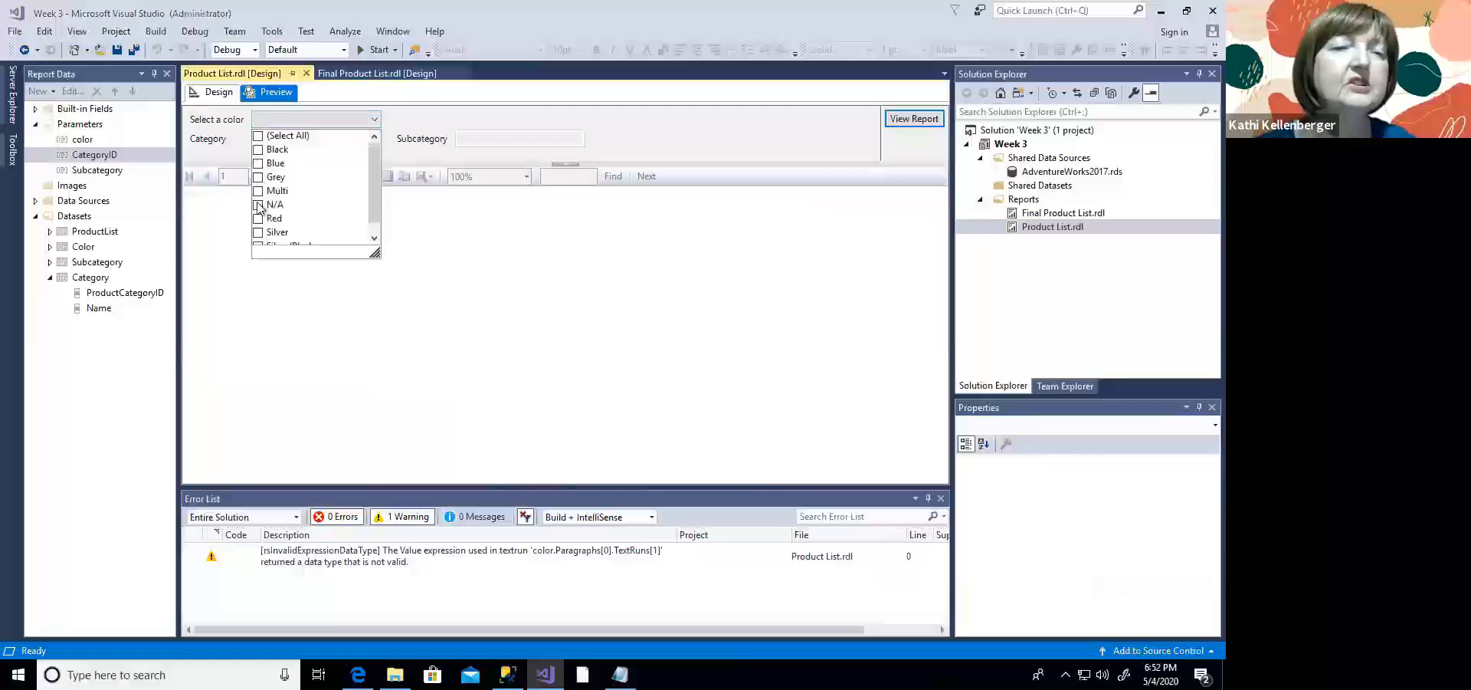
{"action": "left_click", "coordinate": [259, 232]}
{"action": "left_click", "coordinate": [391, 183]}
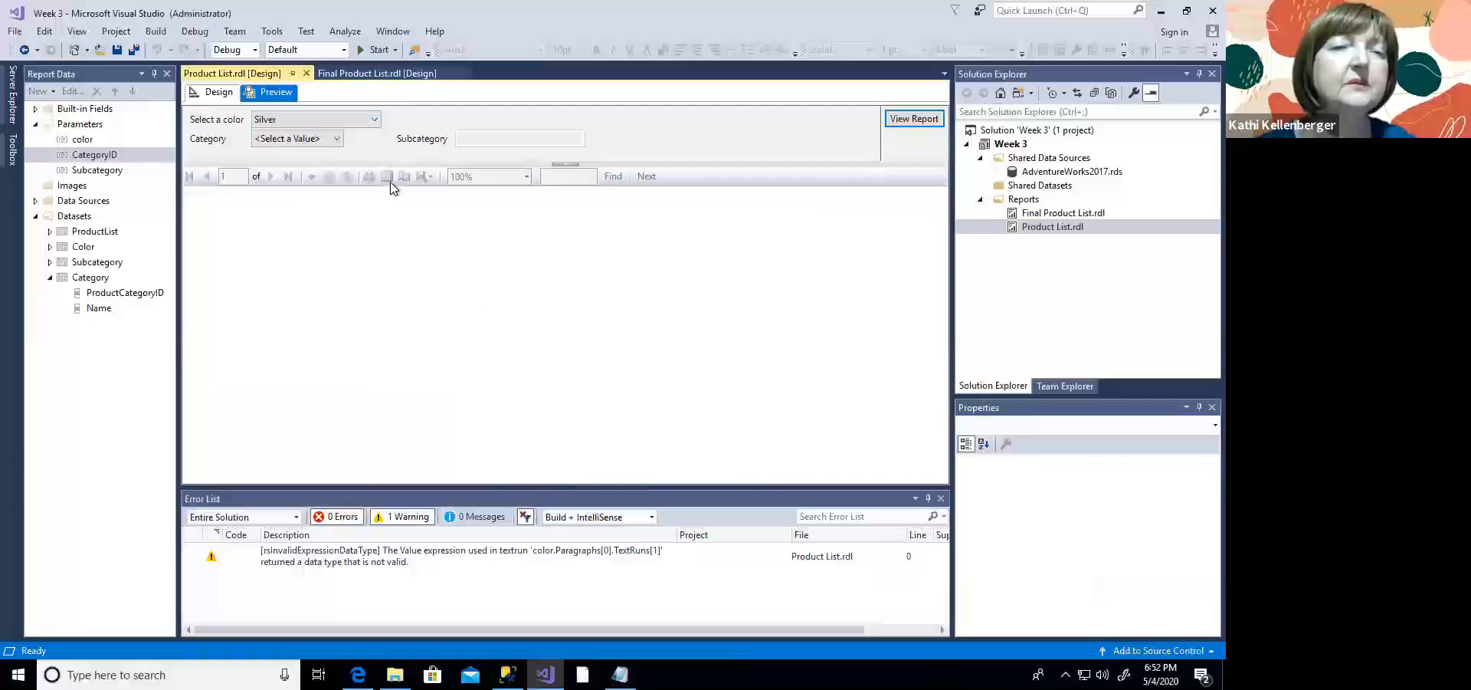
{"action": "left_click", "coordinate": [337, 140]}
{"action": "left_click", "coordinate": [291, 181]}
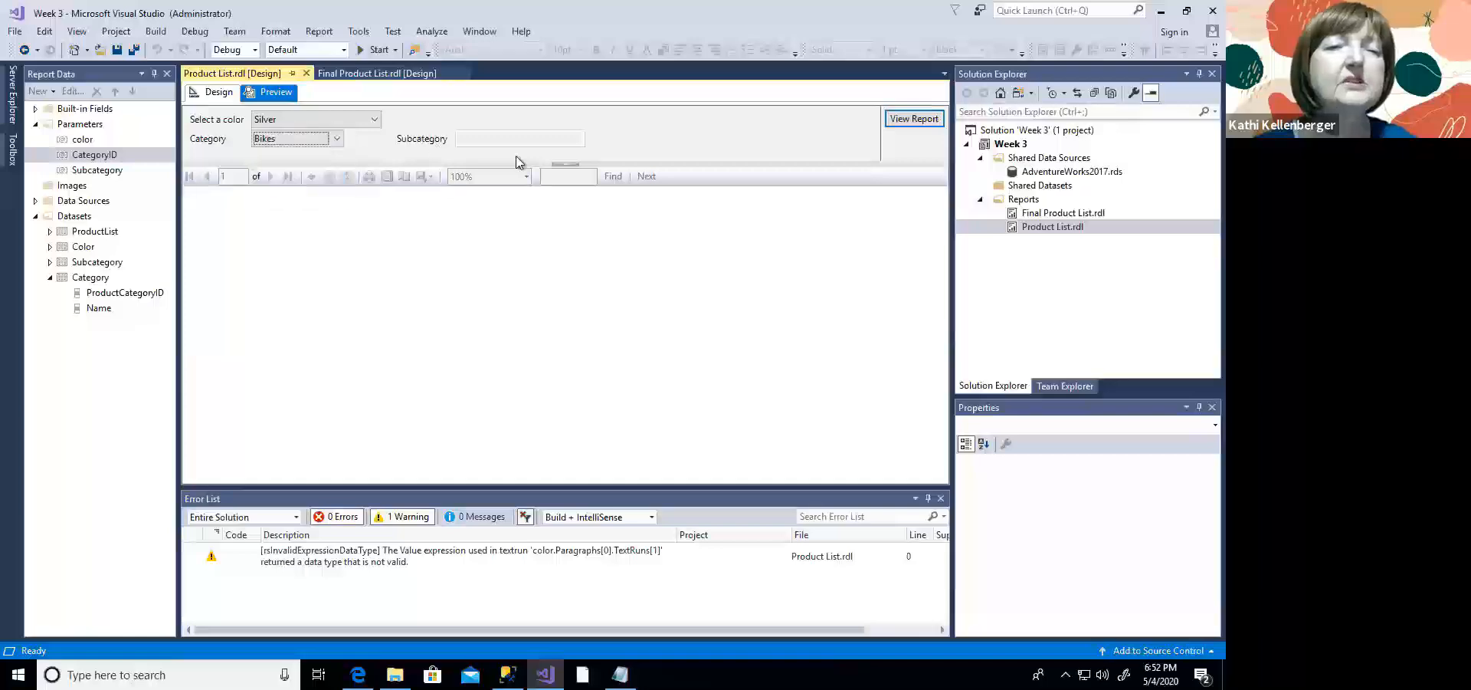
{"action": "left_click", "coordinate": [541, 138]}
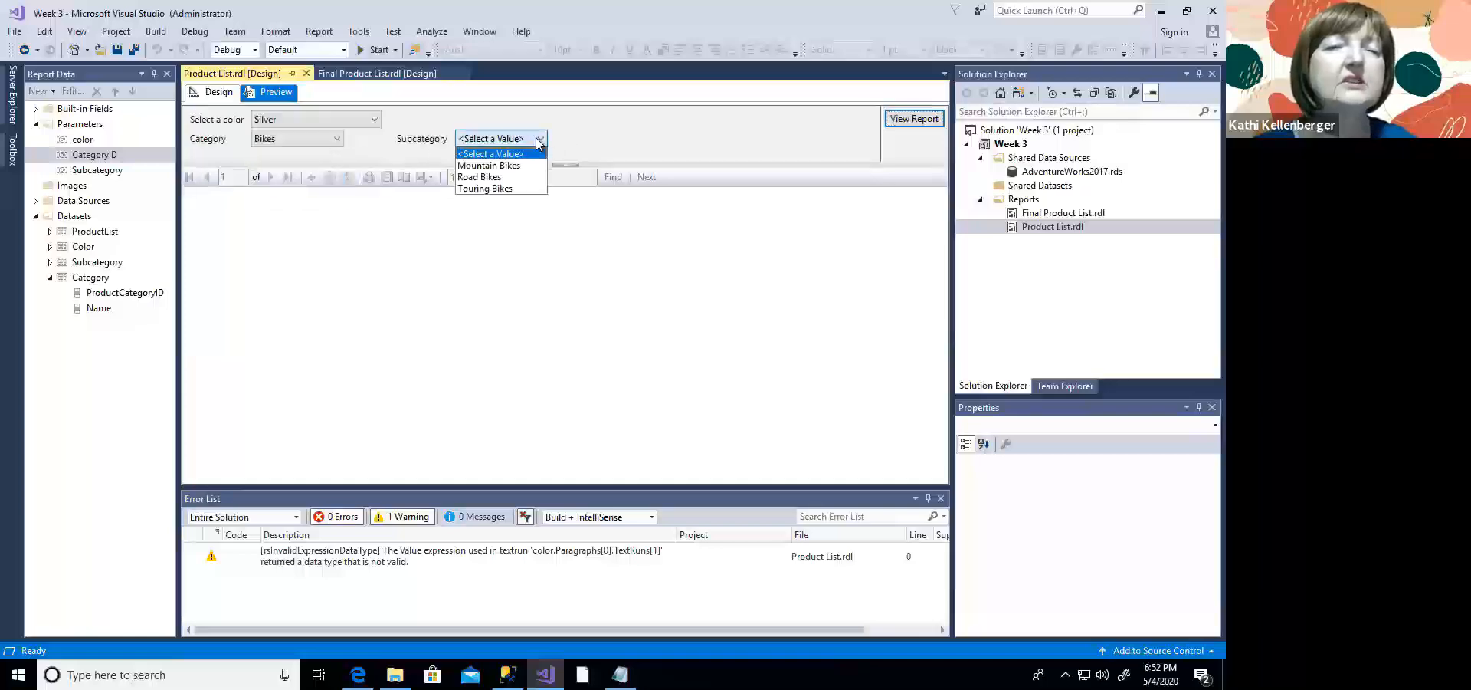
{"action": "left_click", "coordinate": [494, 166]}
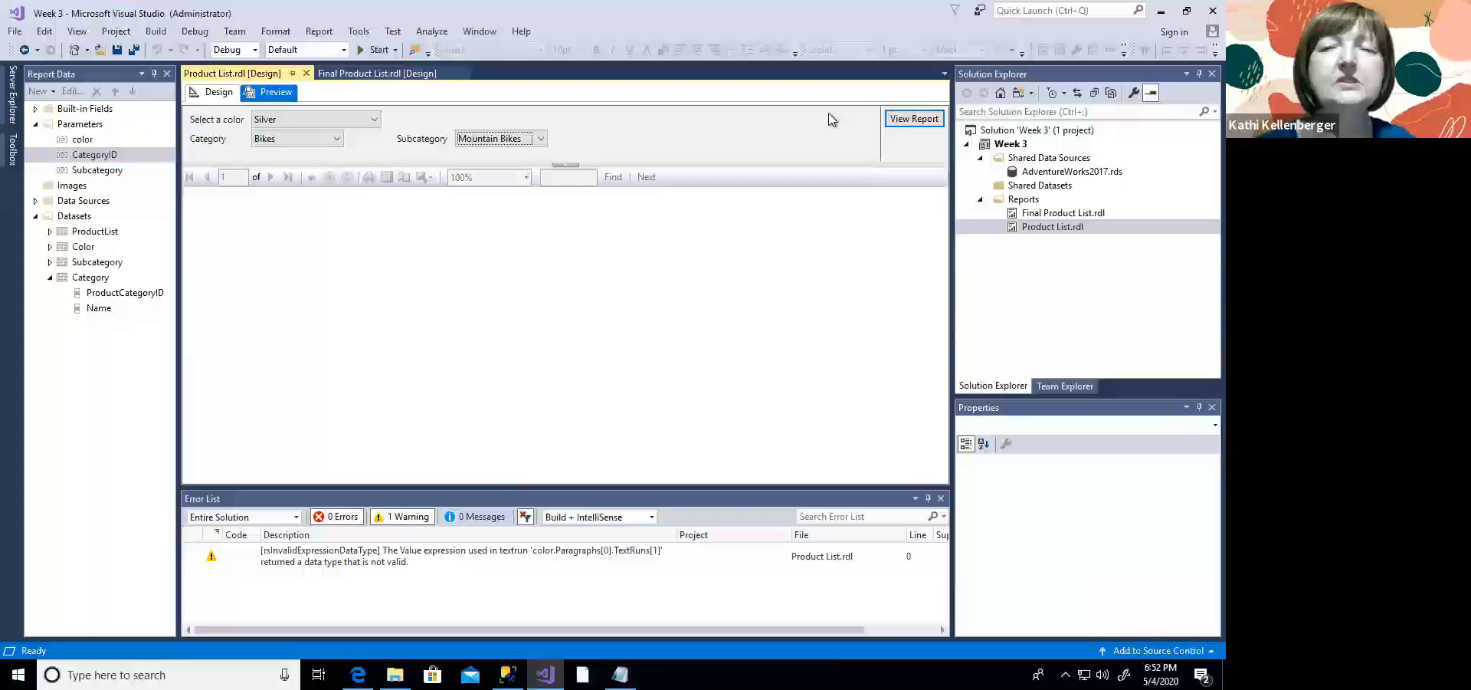
{"action": "left_click", "coordinate": [914, 119]}
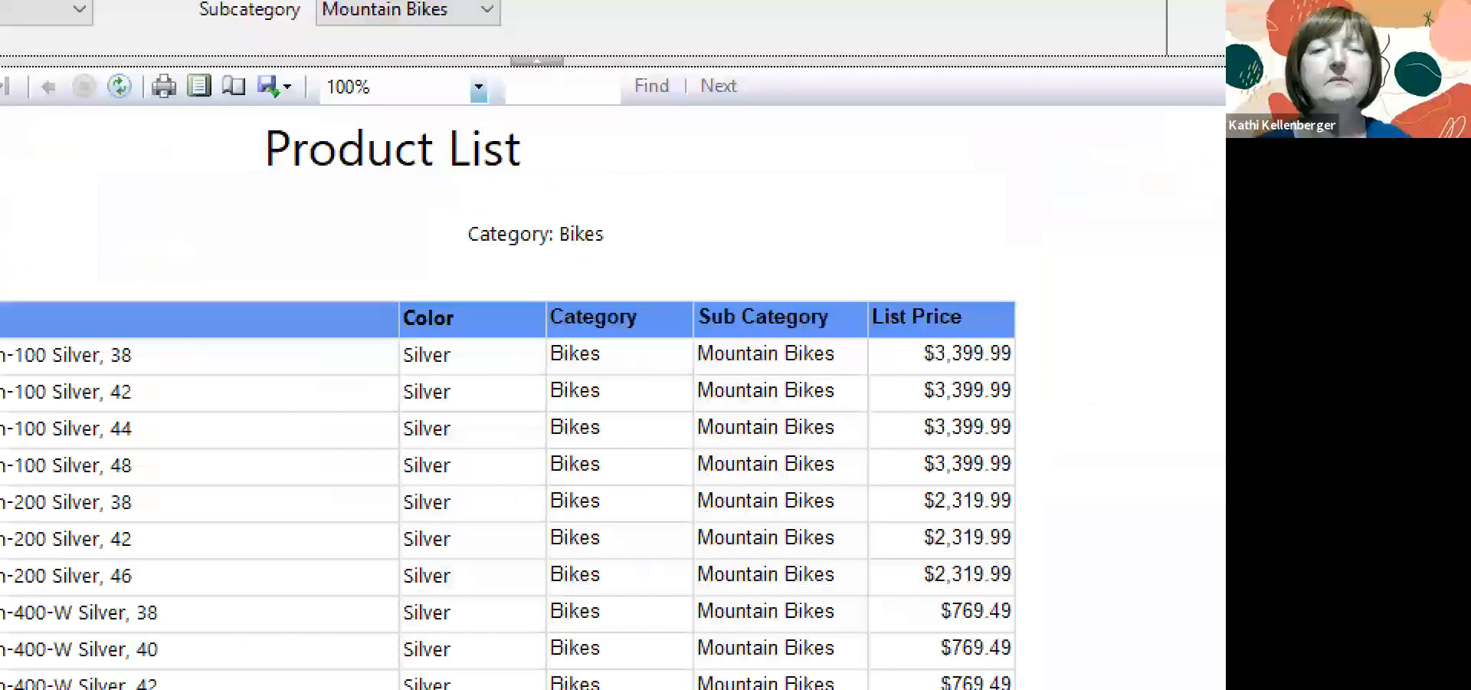
{"action": "left_click_drag", "start_coordinate": [504, 261], "coordinate": [627, 252]}
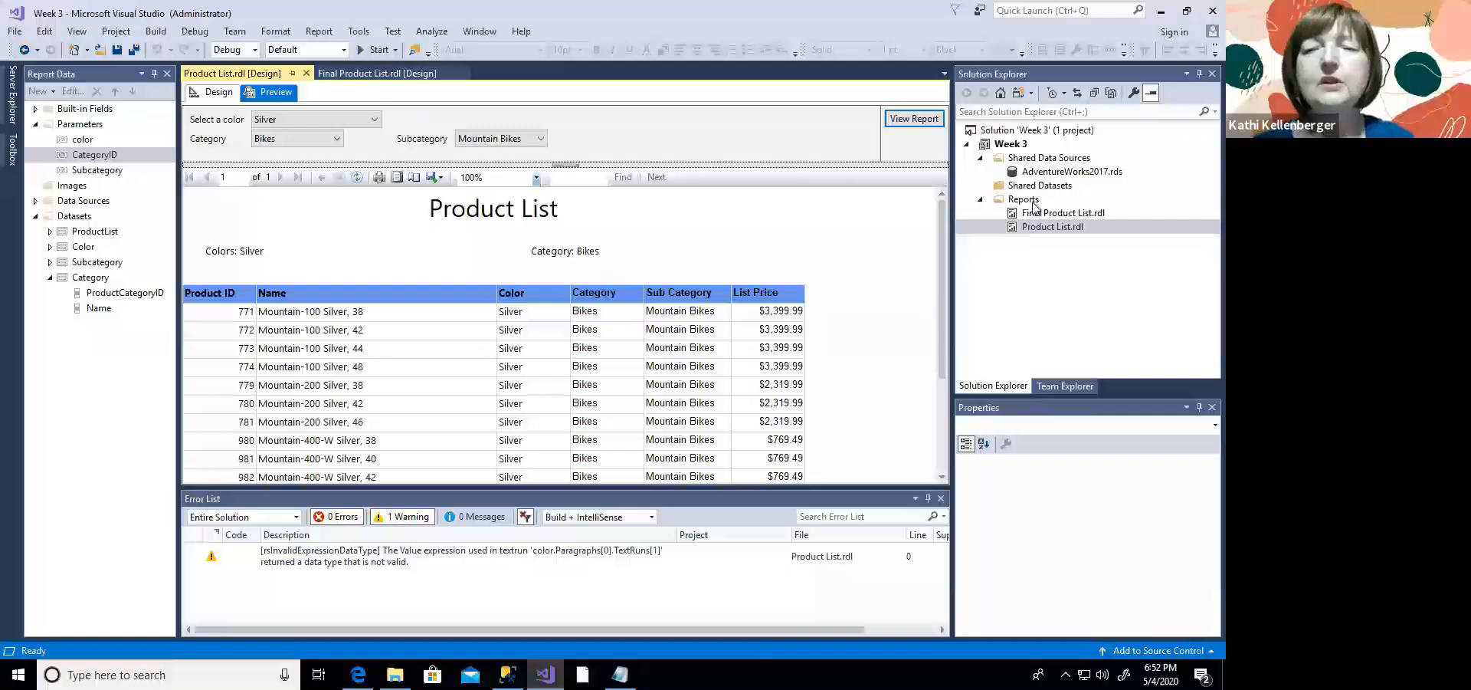
Step: Add a new empty report named colors to the project's Reports folder
{"action": "left_click", "coordinate": [1034, 205]}
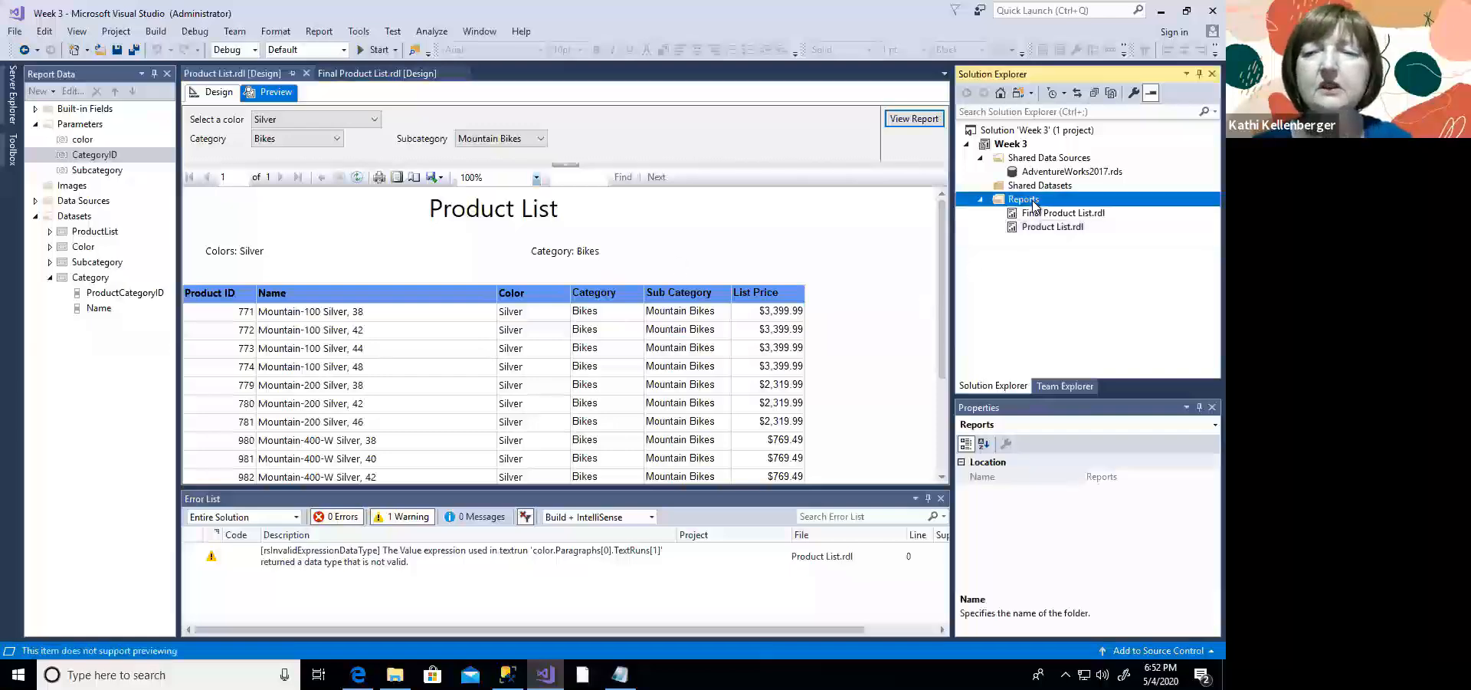
{"action": "right_click", "coordinate": [1034, 205]}
{"action": "mouse_move", "coordinate": [1056, 230]}
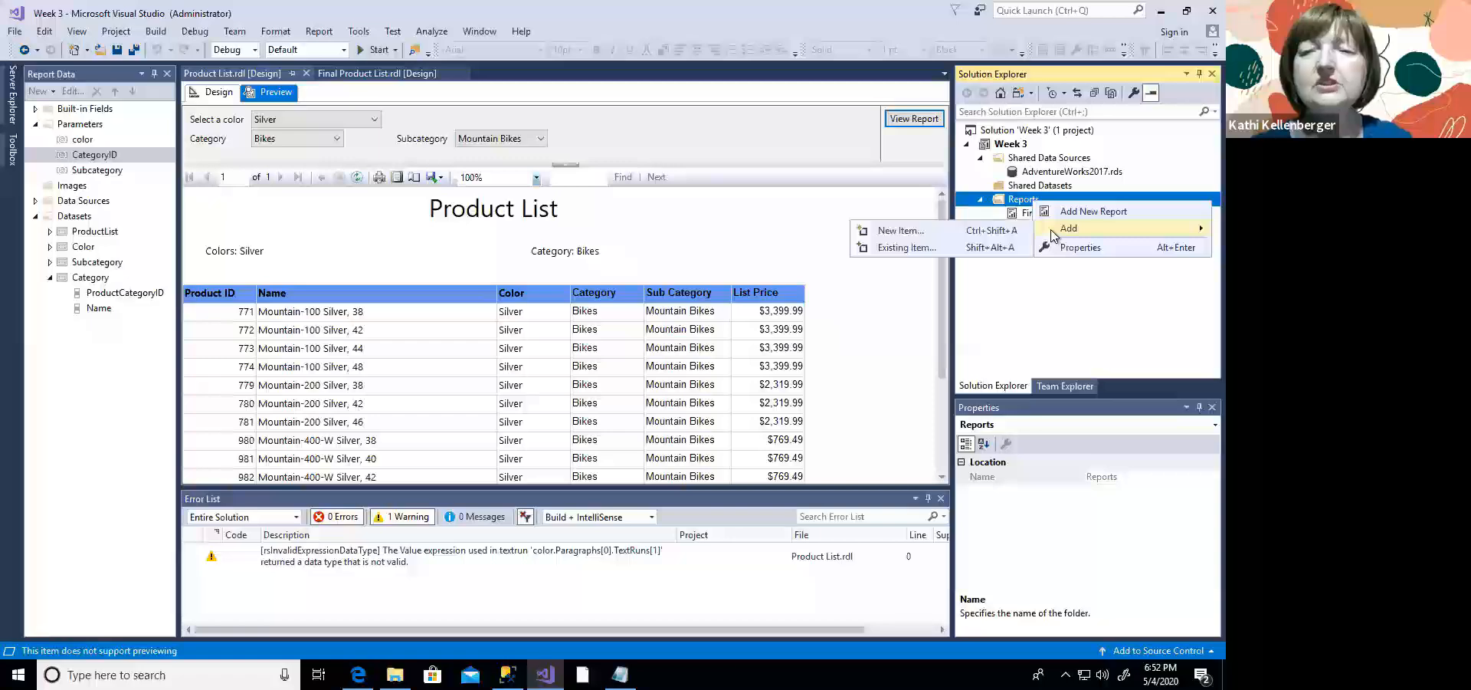
{"action": "left_click", "coordinate": [971, 227]}
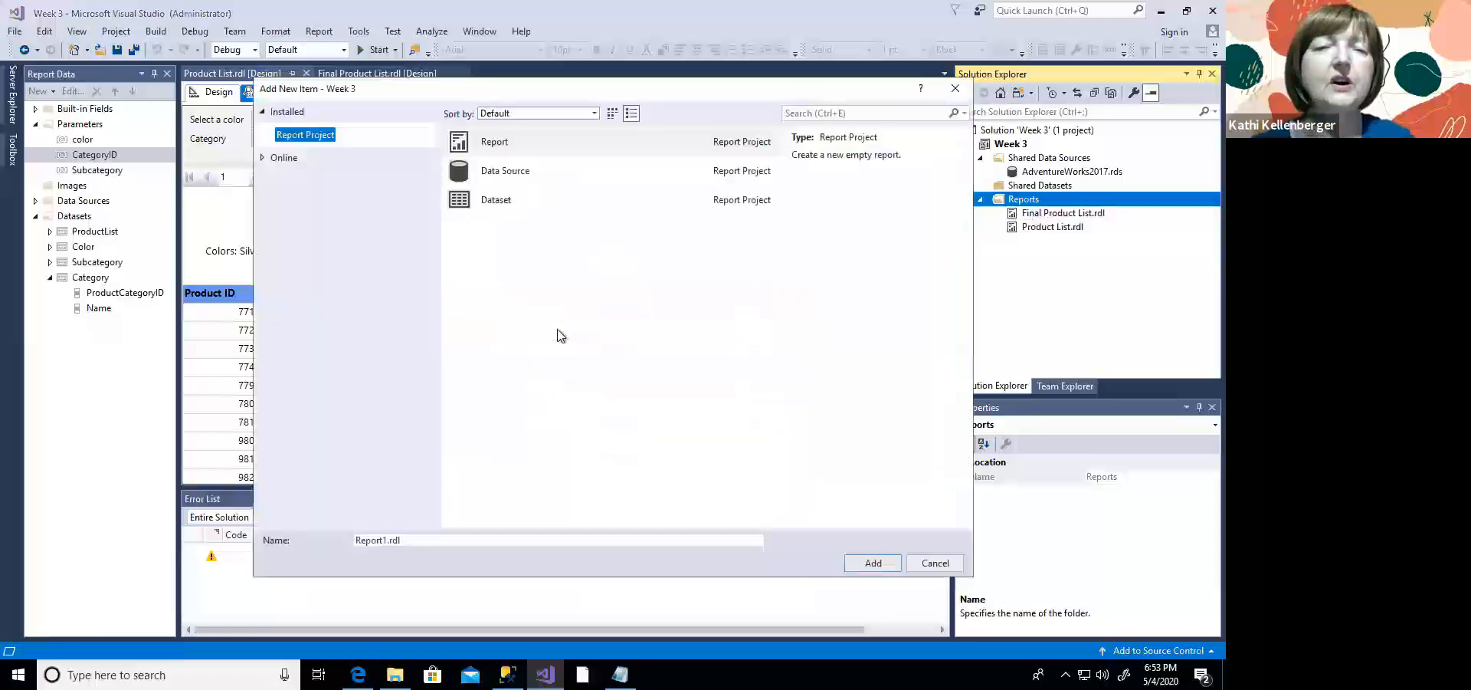
{"action": "left_click", "coordinate": [349, 539]}
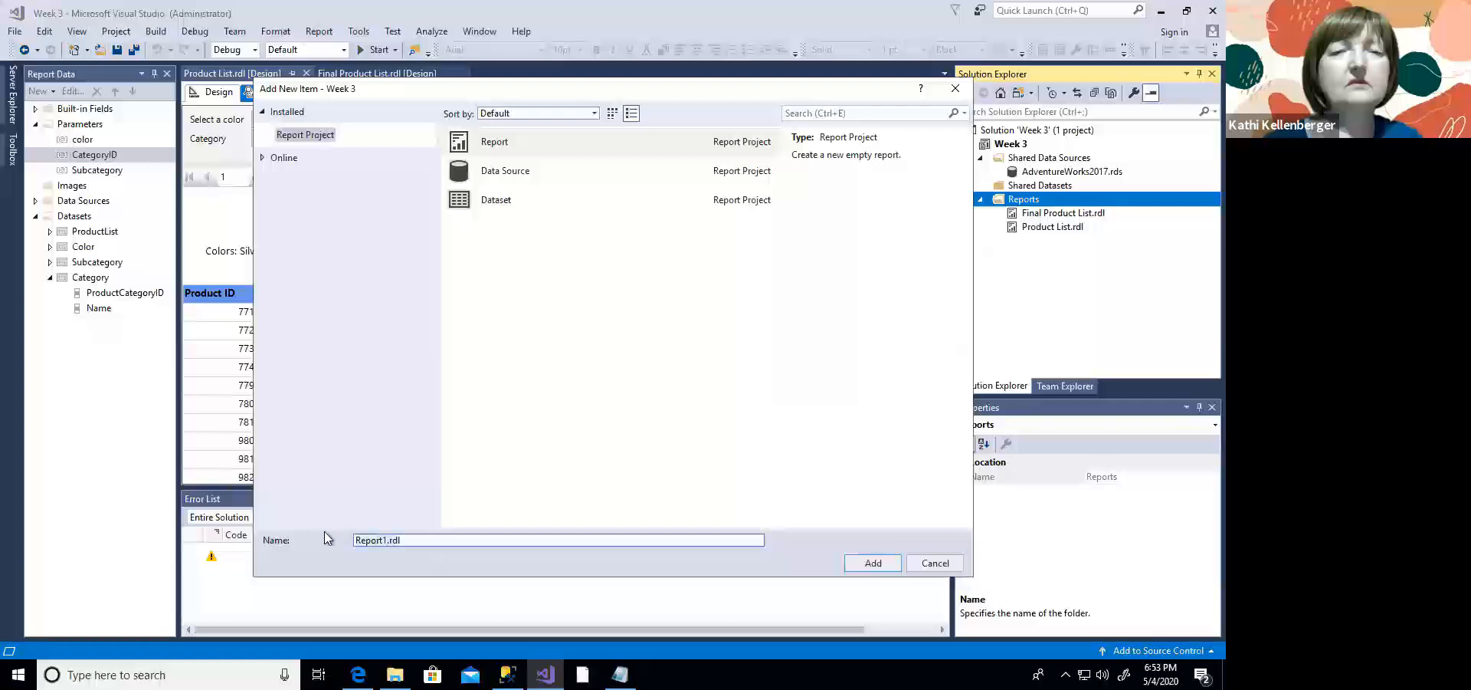
{"action": "key", "text": "ctrl+a"}
{"action": "type", "text": "colors"}
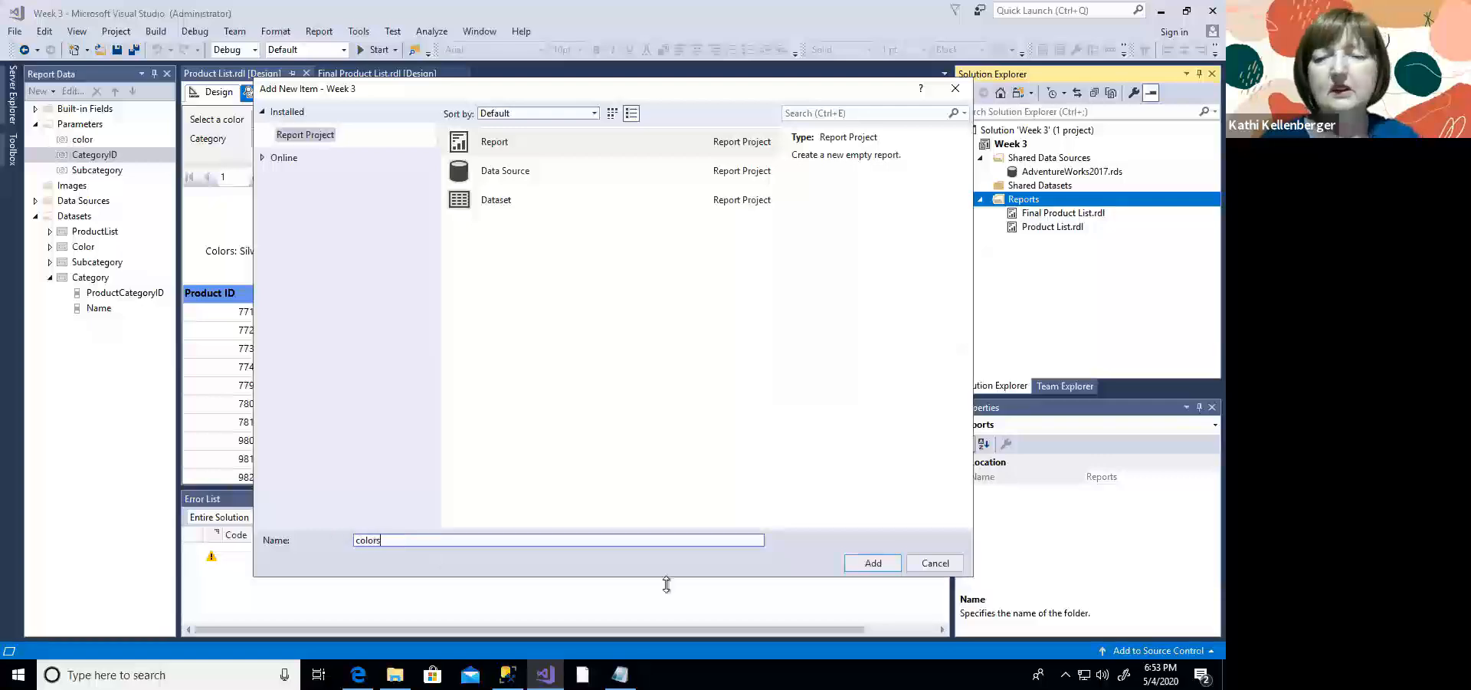
{"action": "left_click", "coordinate": [874, 563]}
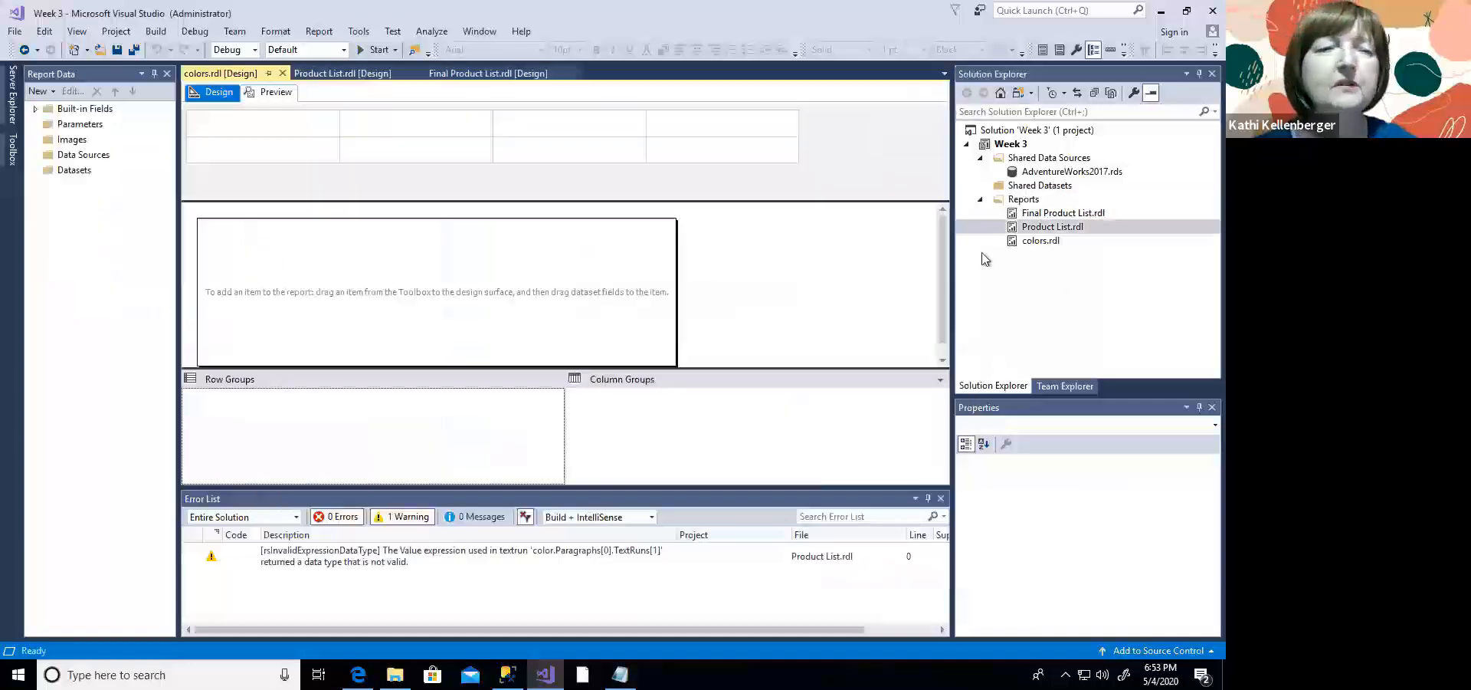
Step: Insert a text box in the body of the colors report
{"action": "right_click", "coordinate": [297, 274]}
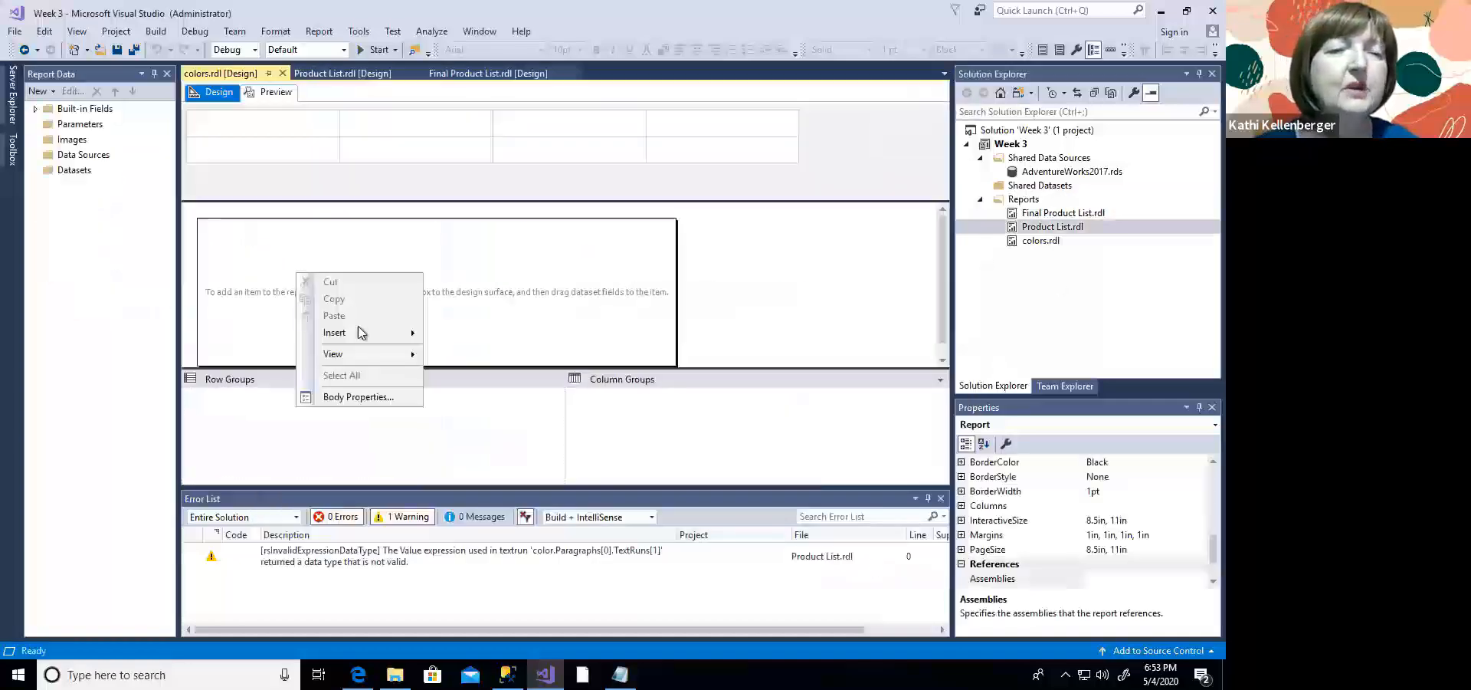
{"action": "mouse_move", "coordinate": [361, 333]}
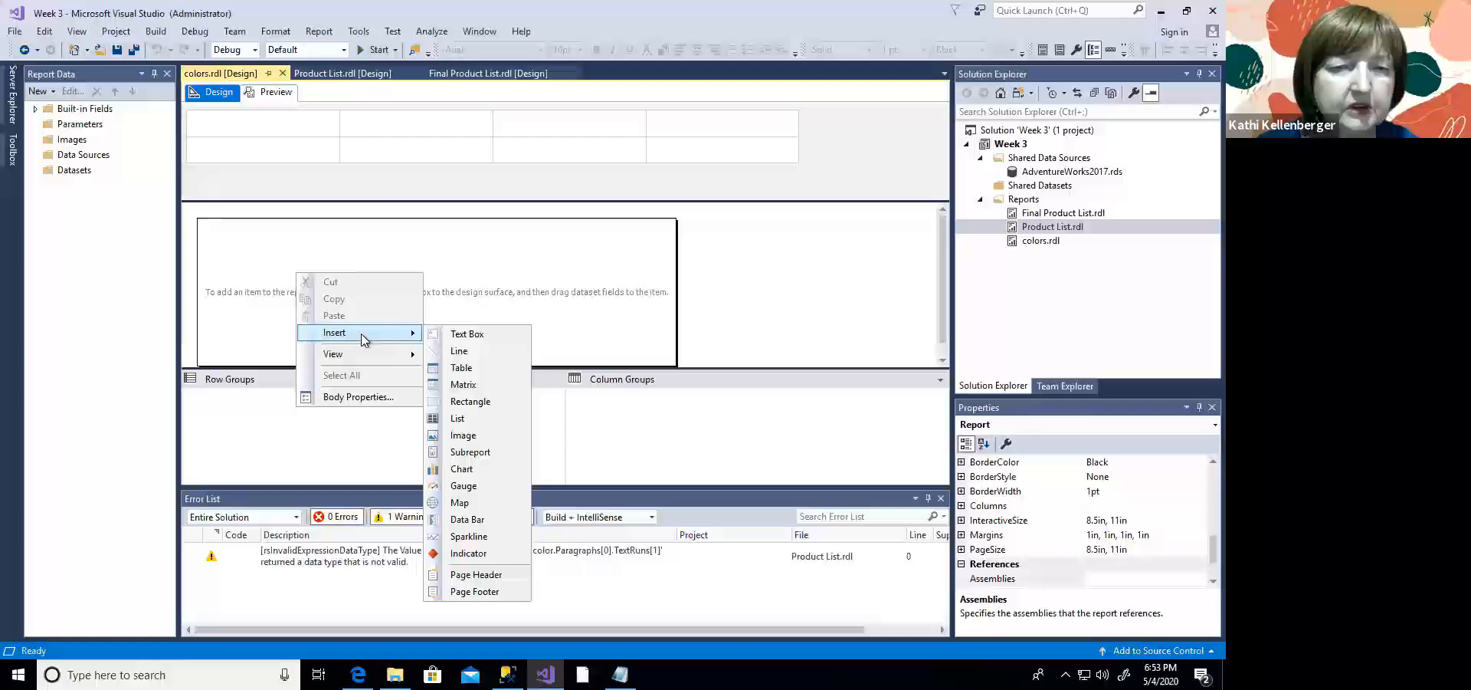
{"action": "left_click", "coordinate": [468, 334]}
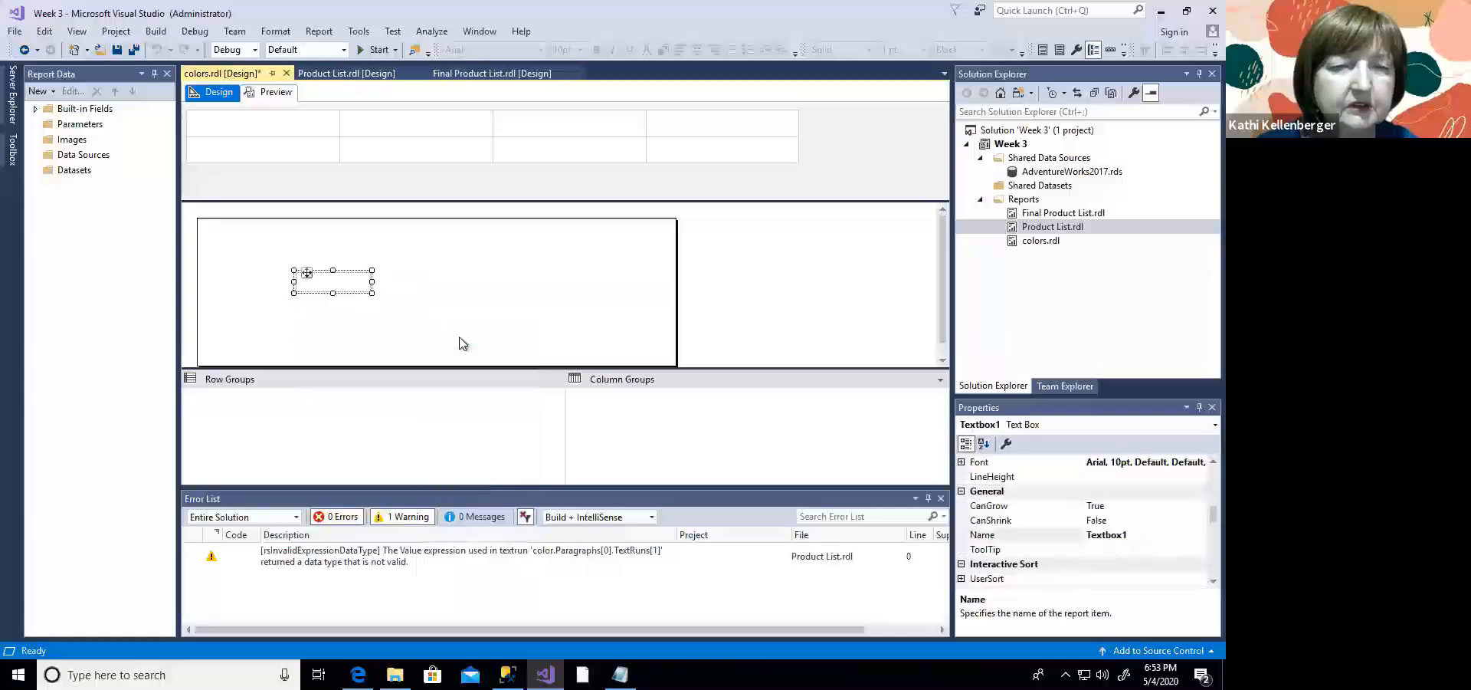
Step: Add a visible text report parameter with the name Color and the prompt Color
{"action": "right_click", "coordinate": [74, 128]}
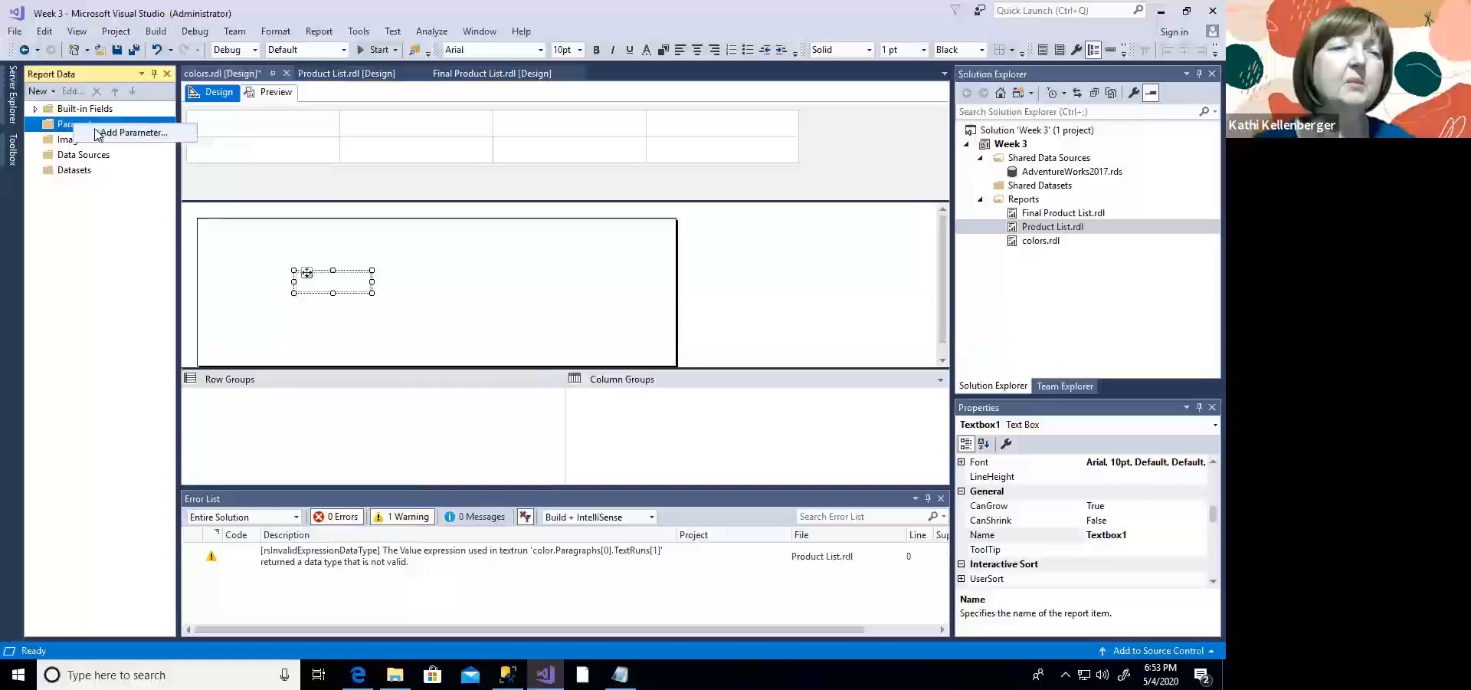
{"action": "left_click", "coordinate": [105, 139]}
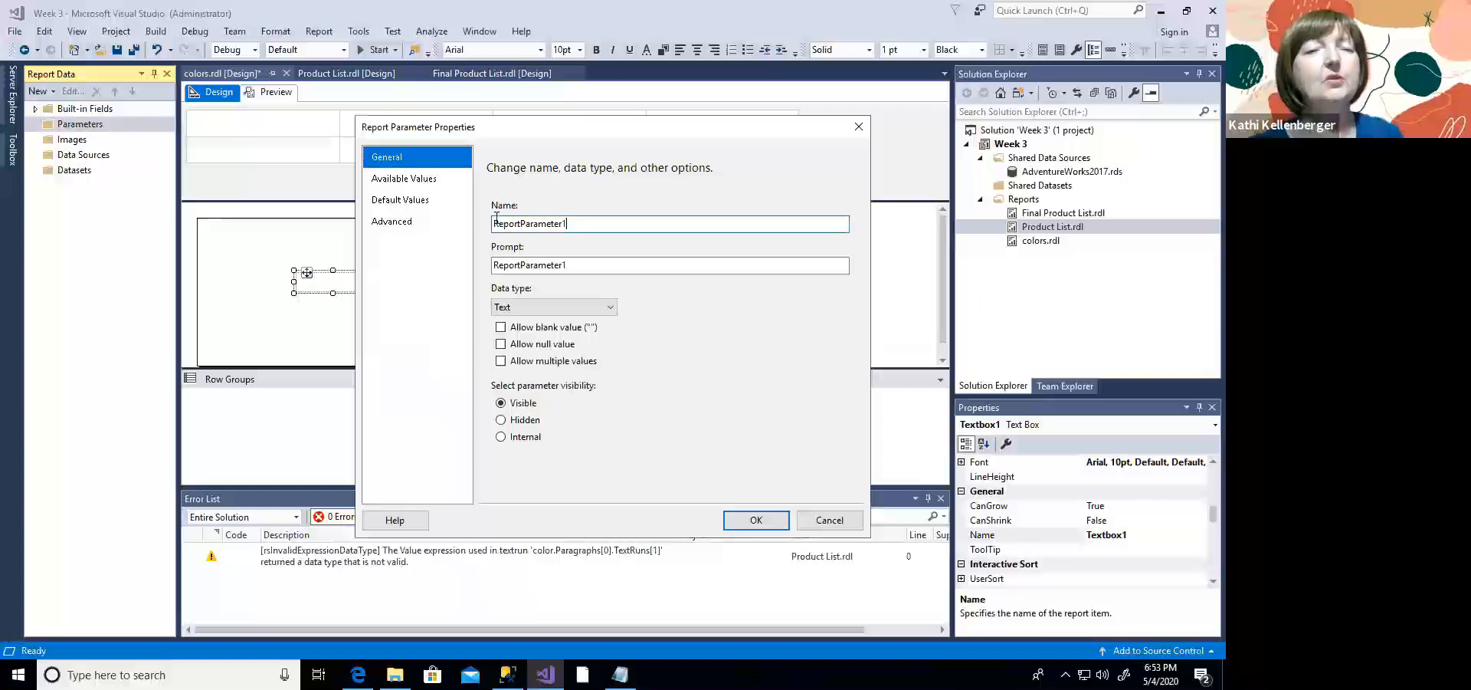
{"action": "type", "text": "Color"}
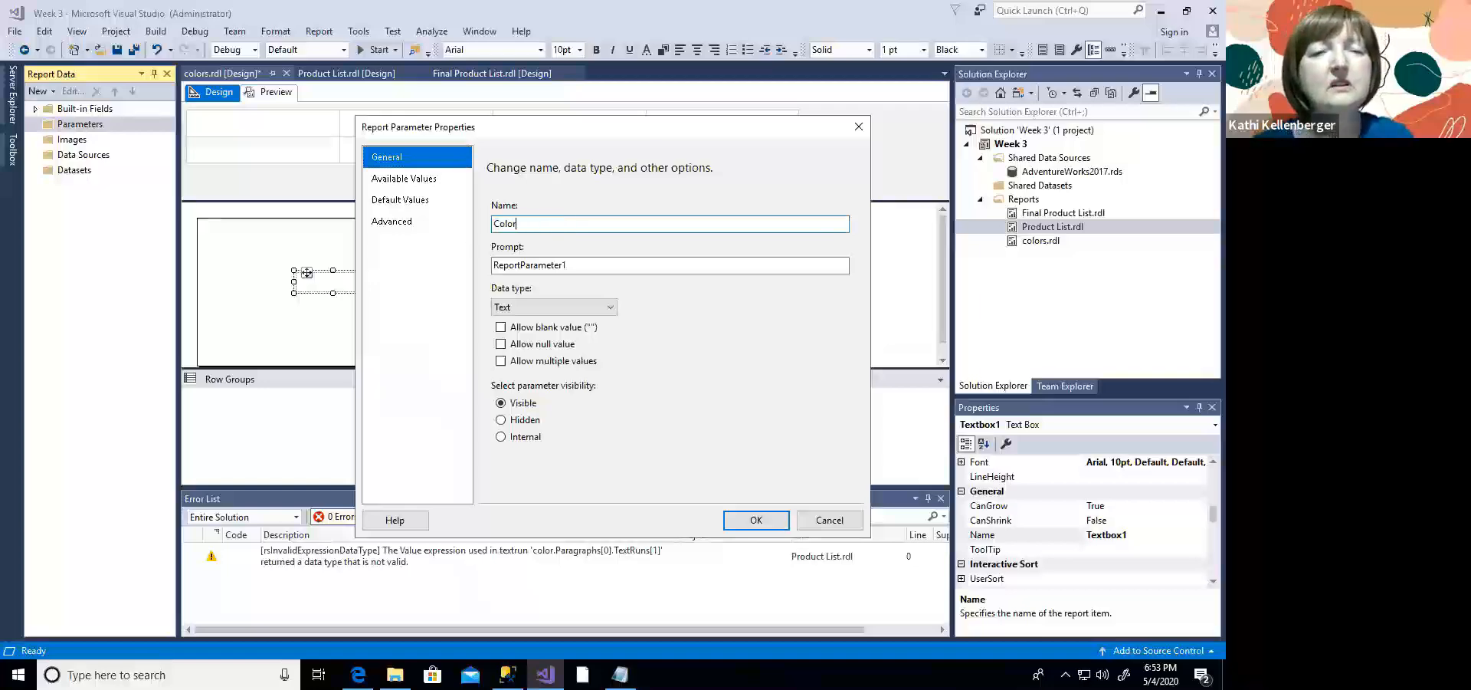
{"action": "left_click_drag", "start_coordinate": [566, 263], "coordinate": [451, 264]}
{"action": "type", "text": "Color"}
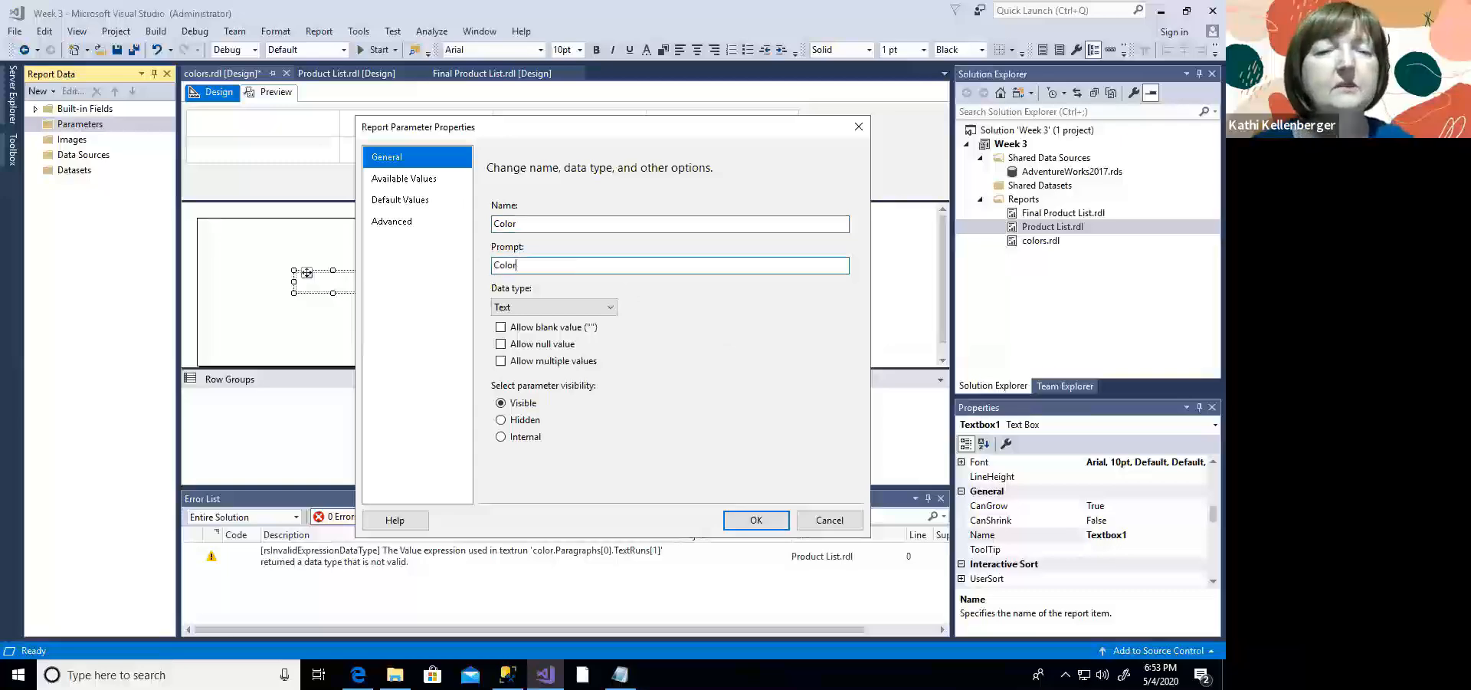
{"action": "left_click", "coordinate": [749, 520]}
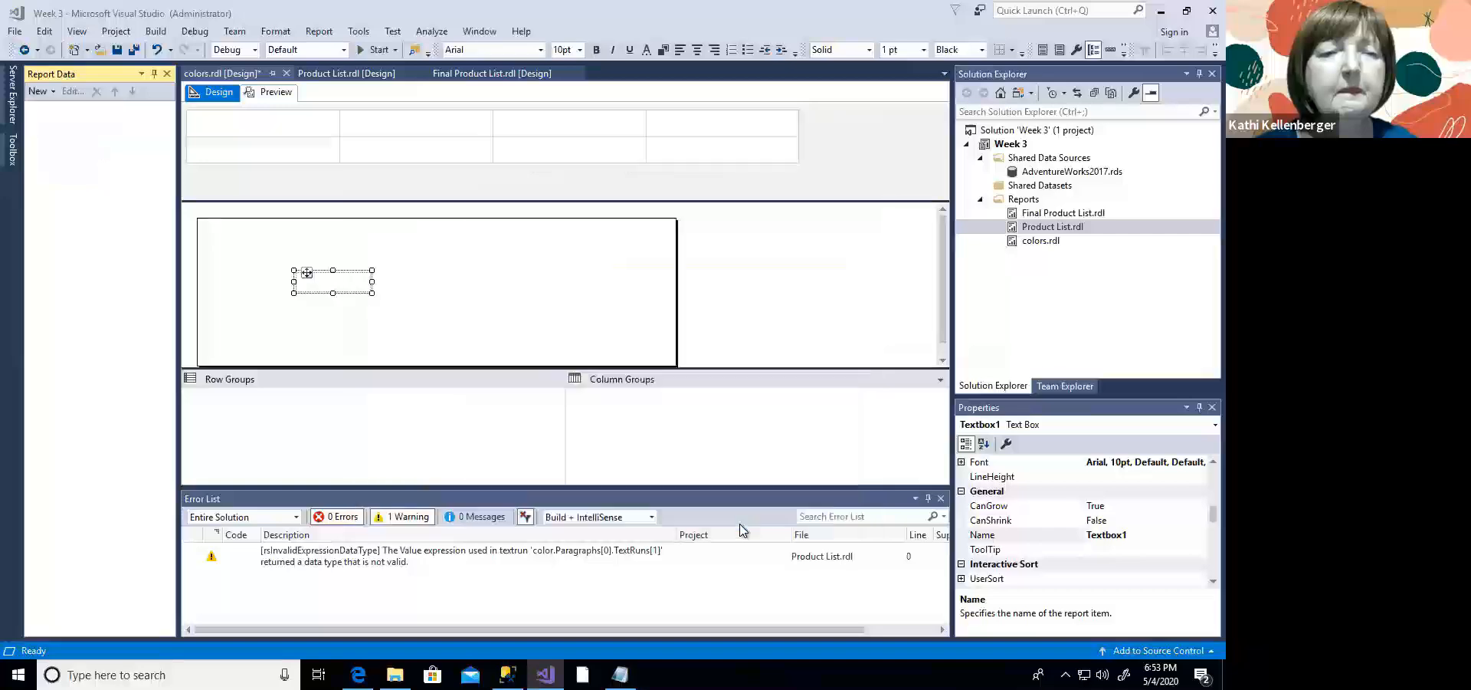
Step: Set the text box's fill color to the expression =Parameters!Color.Value and apply the text box properties
{"action": "right_click", "coordinate": [354, 283]}
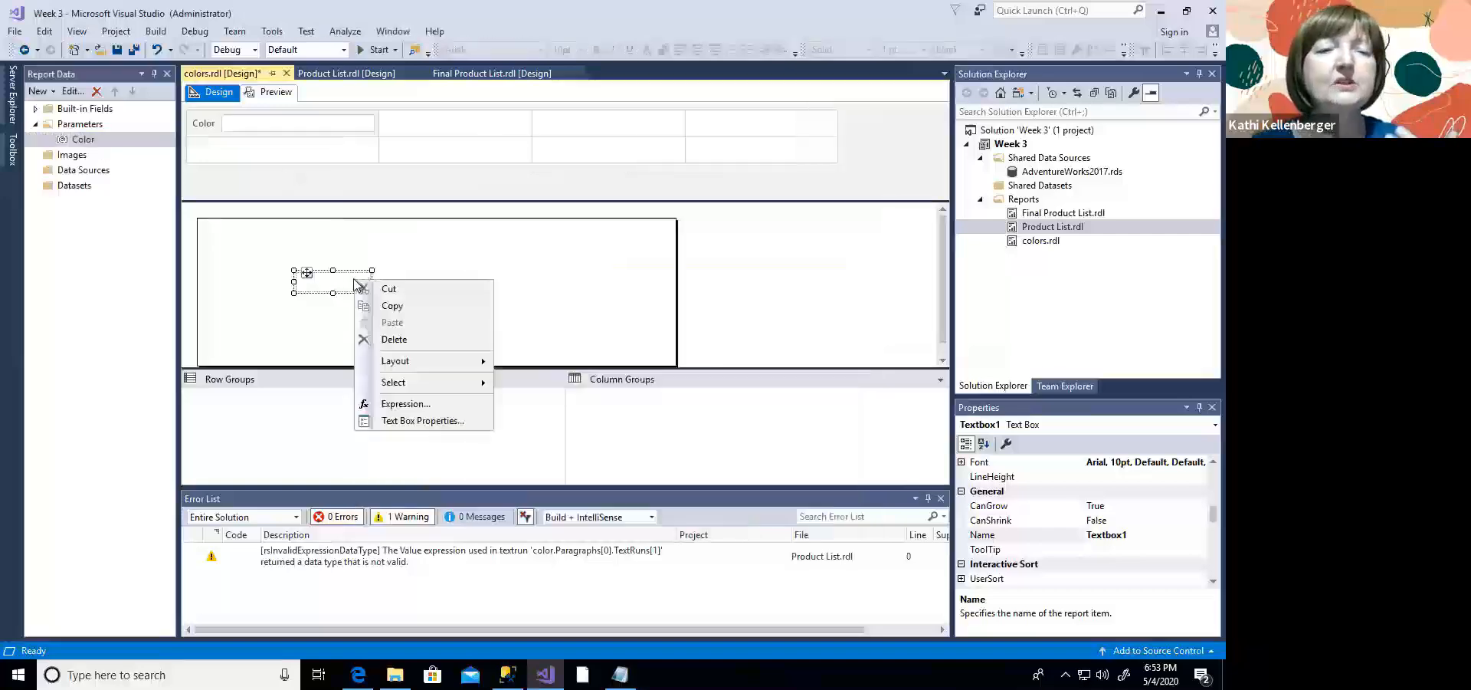
{"action": "left_click", "coordinate": [423, 420]}
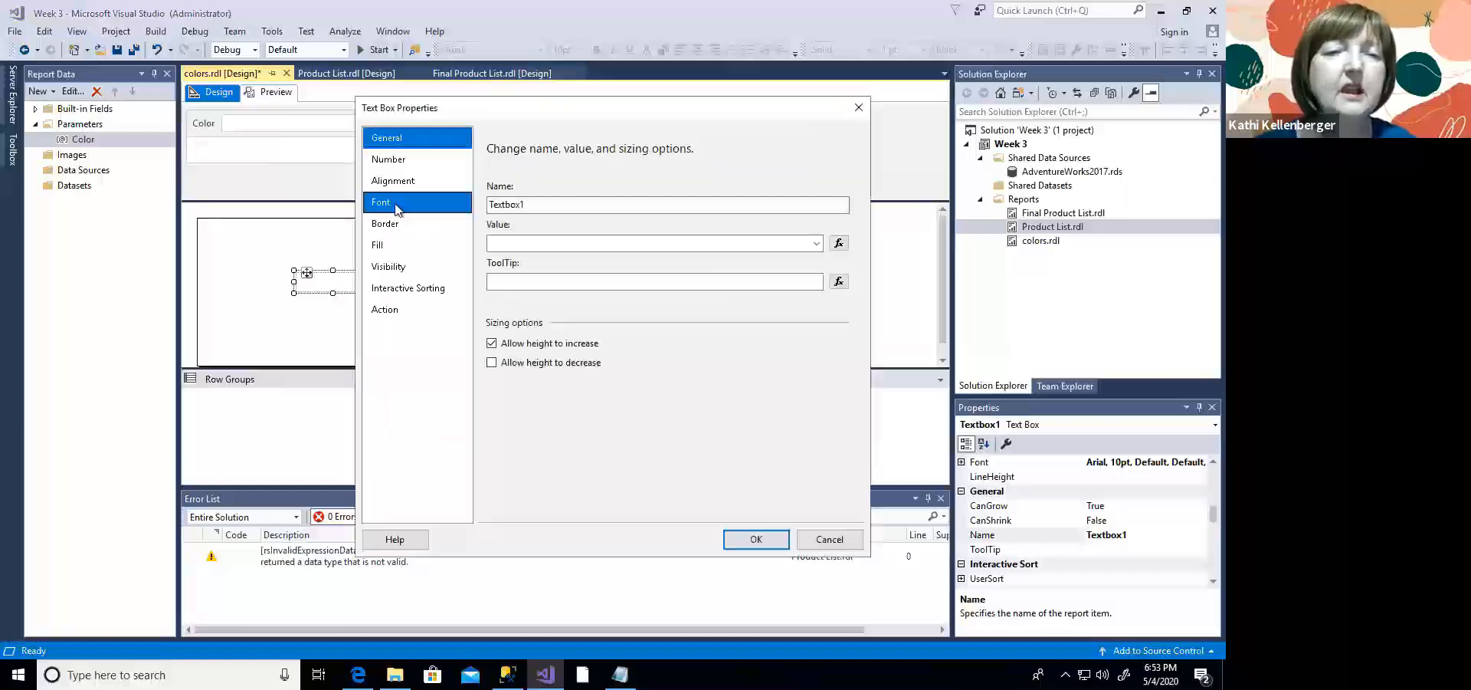
{"action": "left_click", "coordinate": [391, 246]}
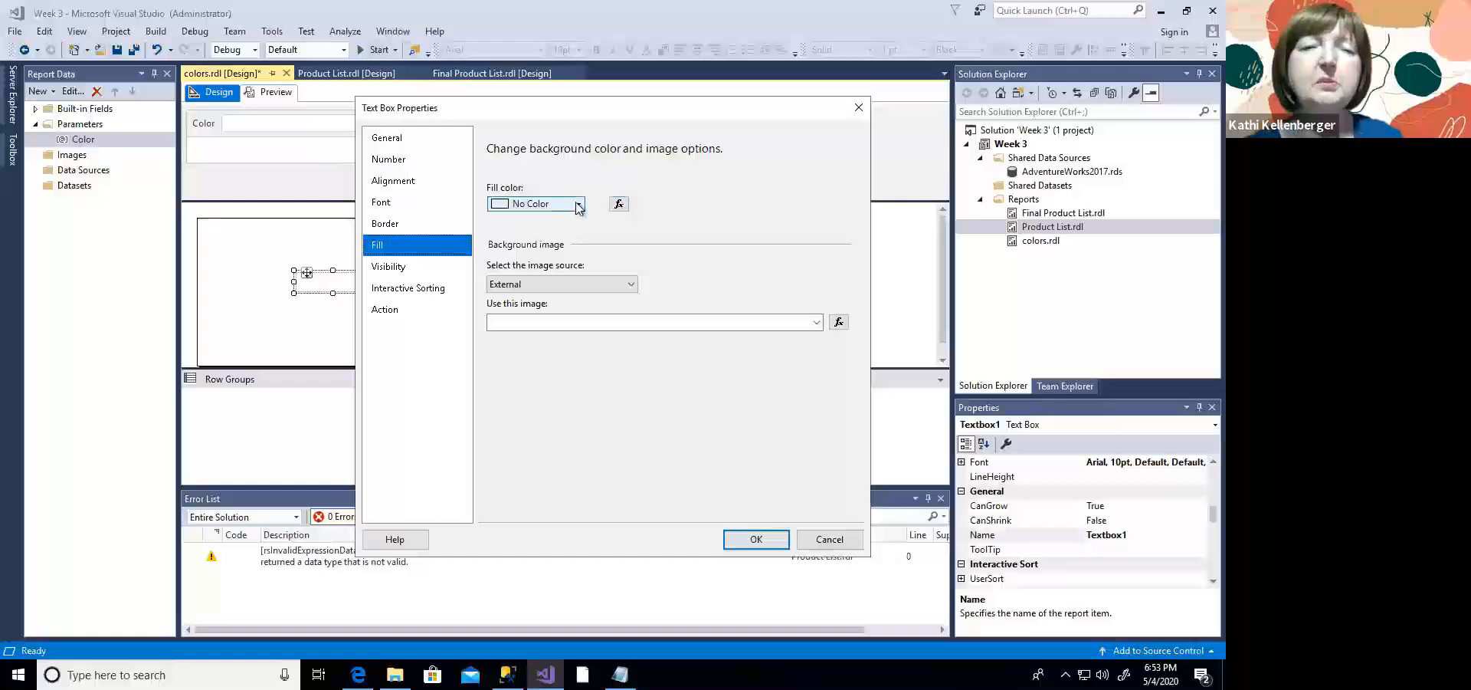
{"action": "left_click", "coordinate": [619, 204]}
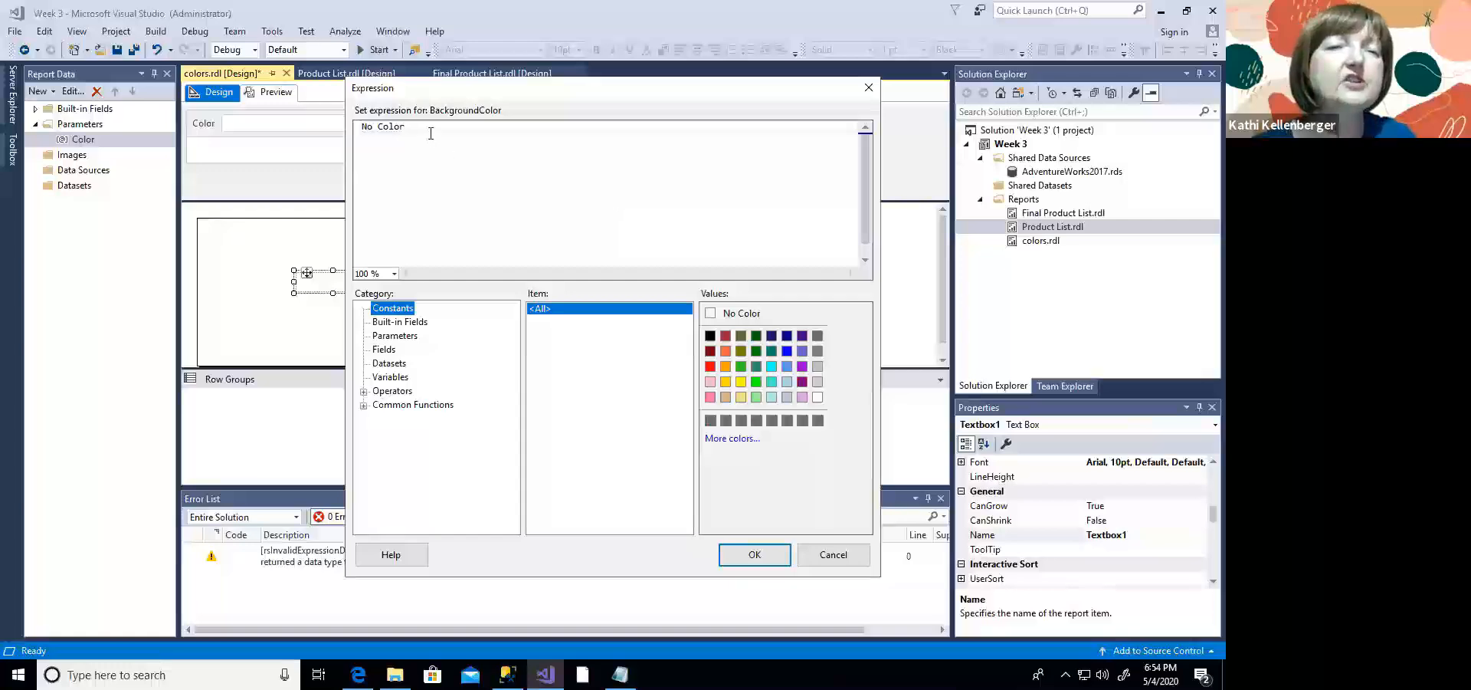
{"action": "left_click", "coordinate": [365, 141]}
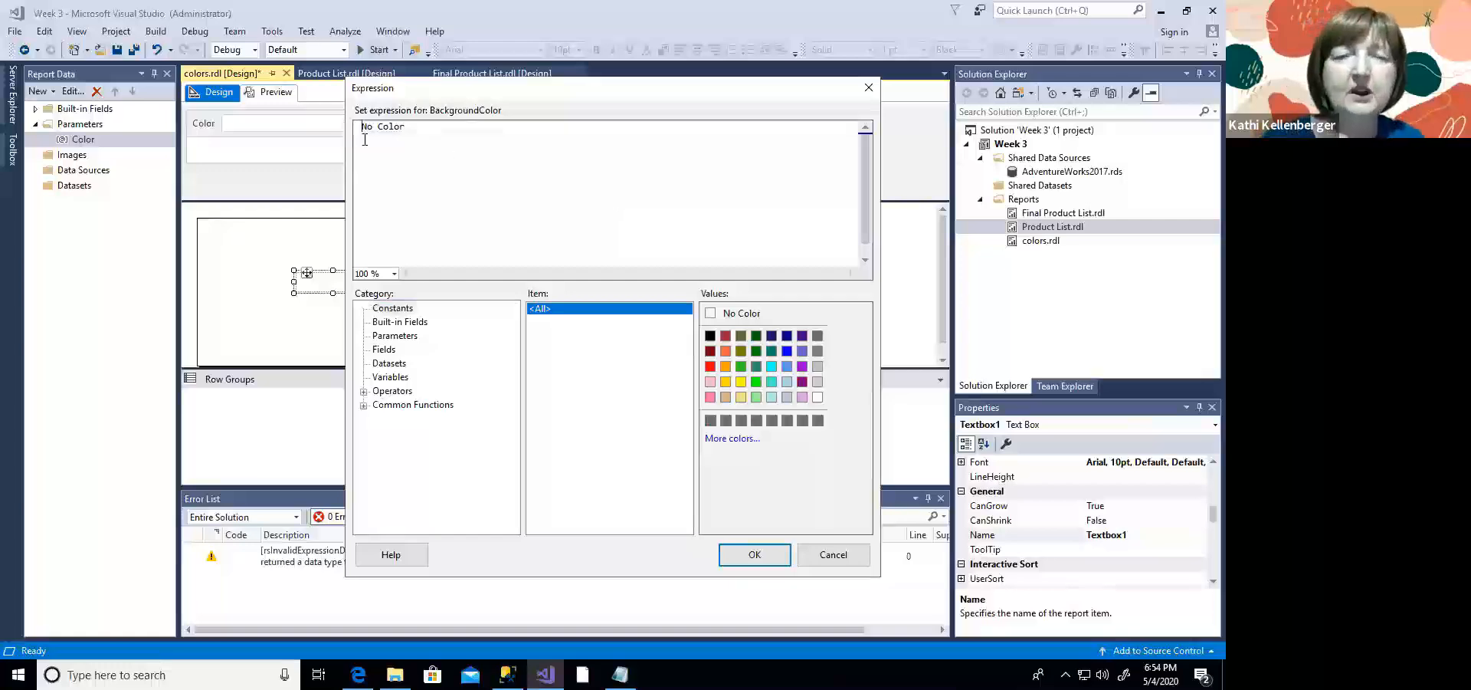
{"action": "key", "text": "ctrl+a"}
{"action": "type", "text": "="}
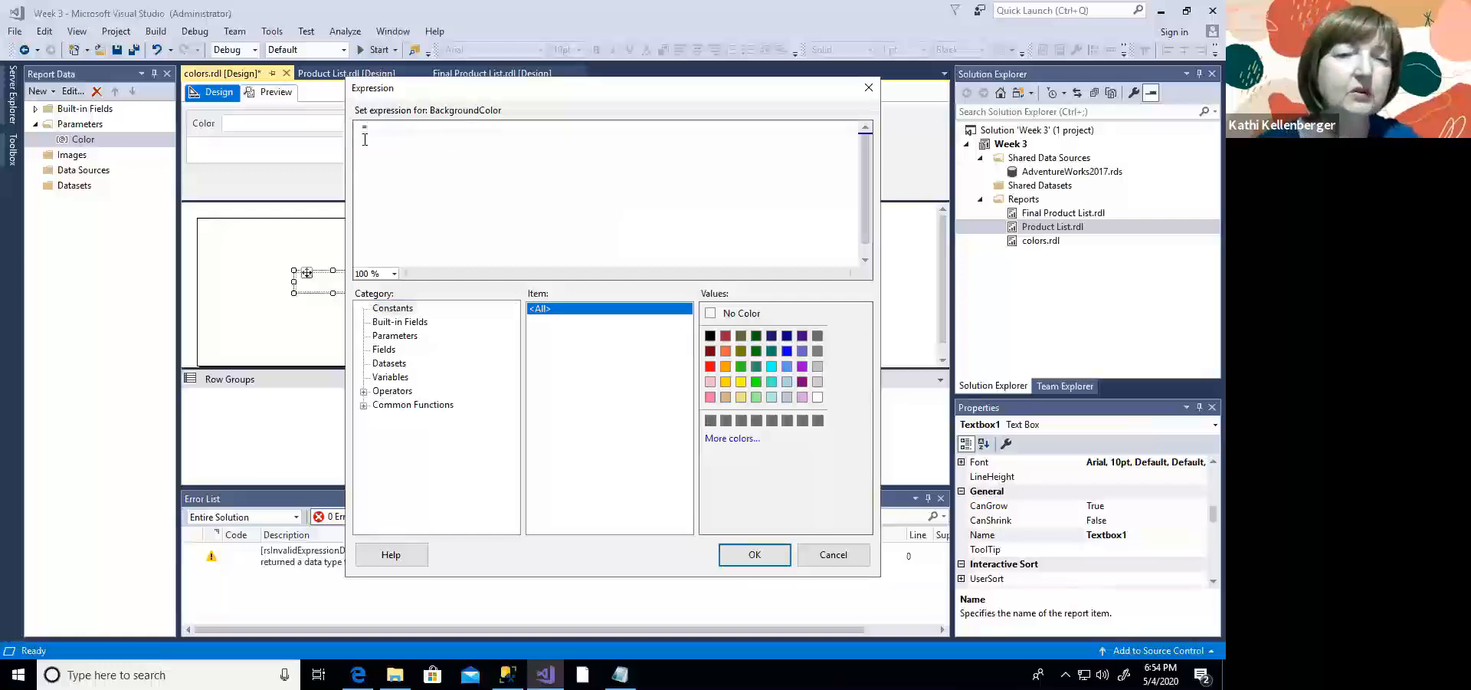
{"action": "left_click", "coordinate": [396, 338]}
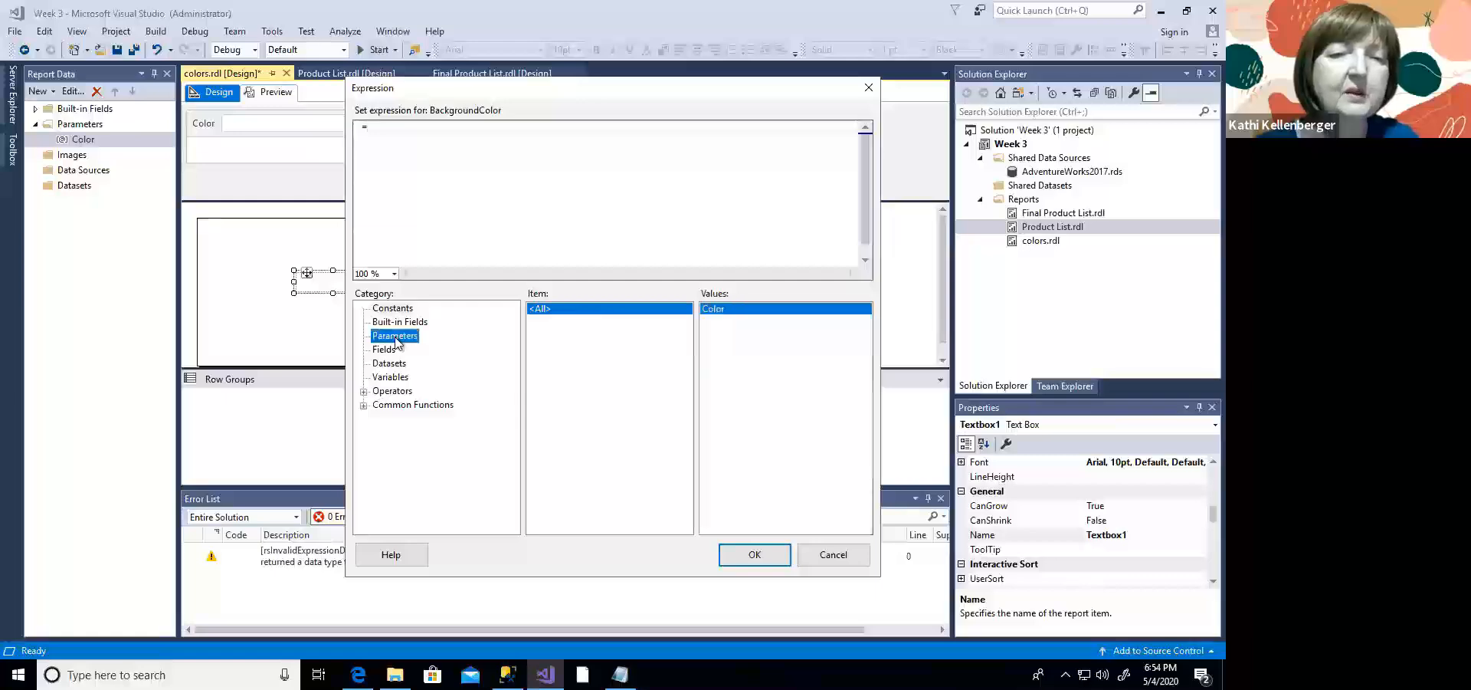
{"action": "double_click", "coordinate": [714, 309]}
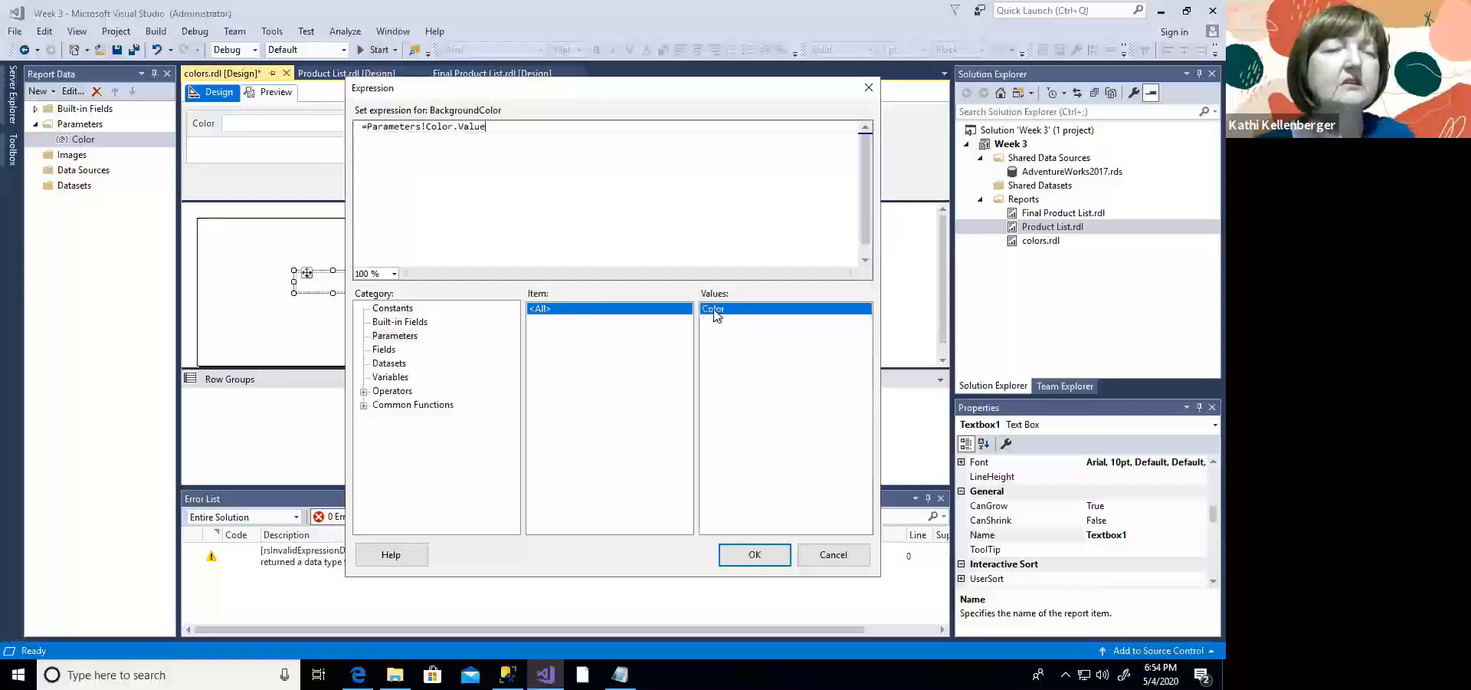
{"action": "left_click", "coordinate": [755, 554]}
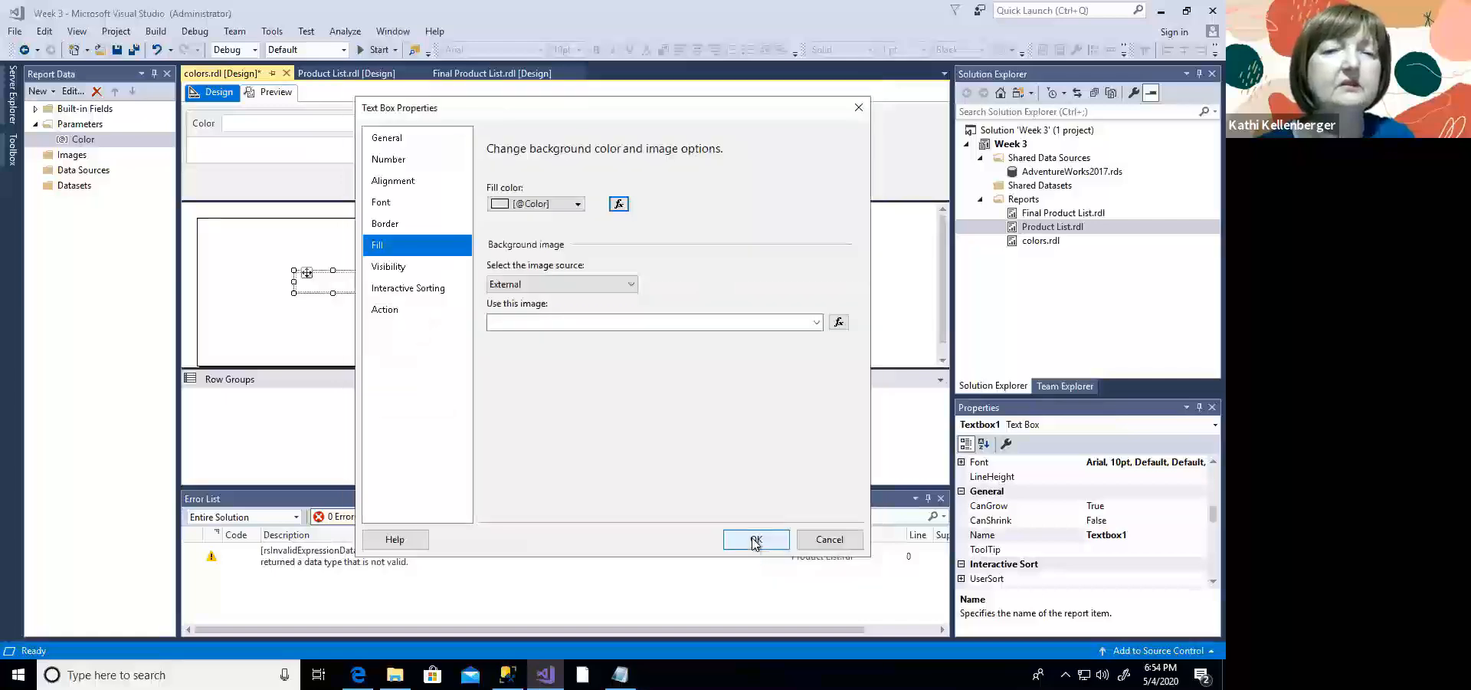
{"action": "left_click", "coordinate": [756, 540]}
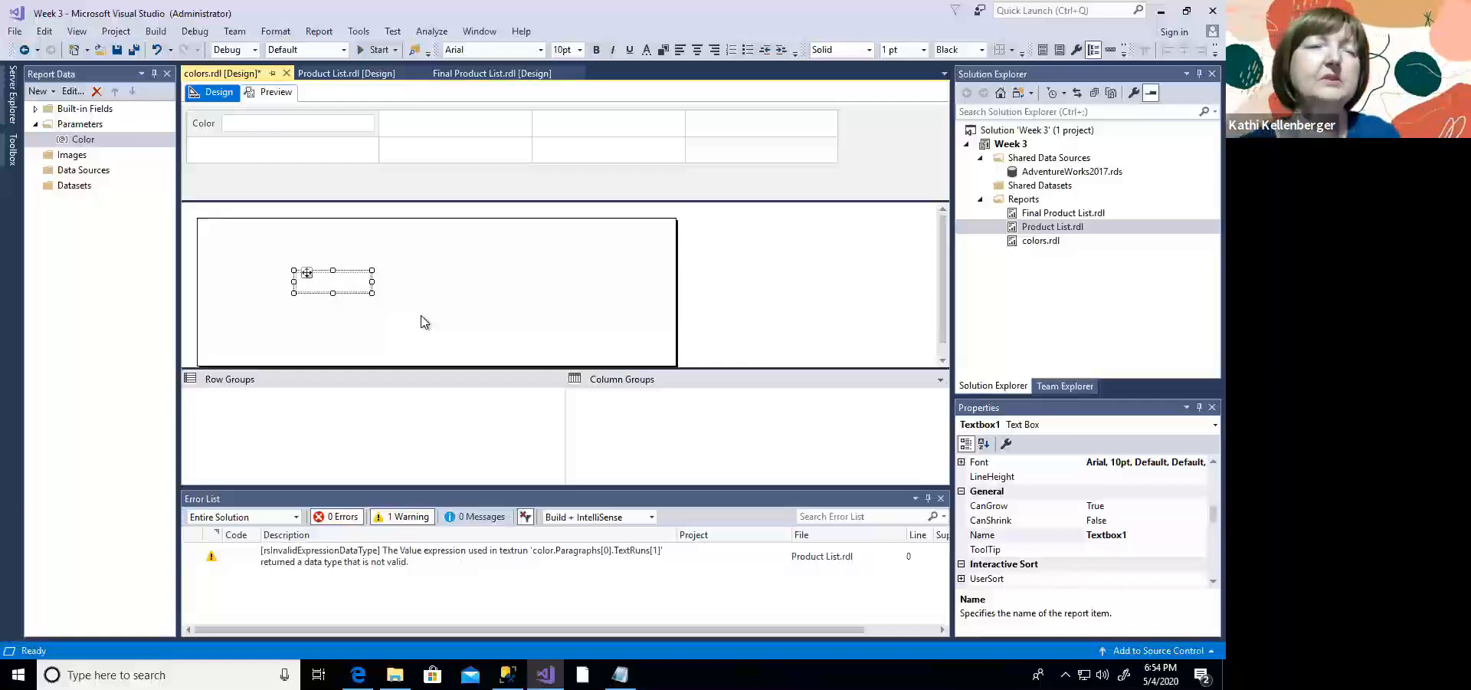
Step: Preview the colors report with the Color parameter set to Blue
{"action": "left_click", "coordinate": [272, 93]}
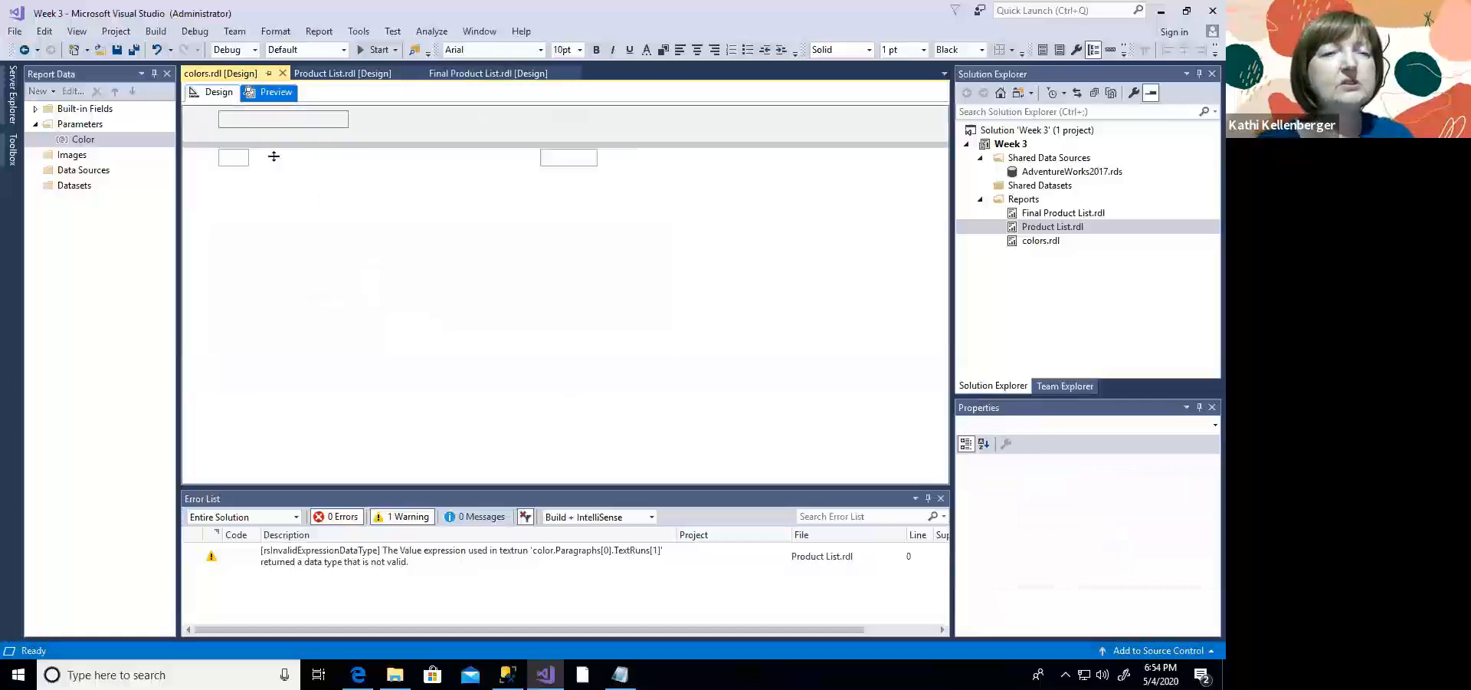
{"action": "left_click", "coordinate": [270, 118]}
{"action": "type", "text": "Bl"}
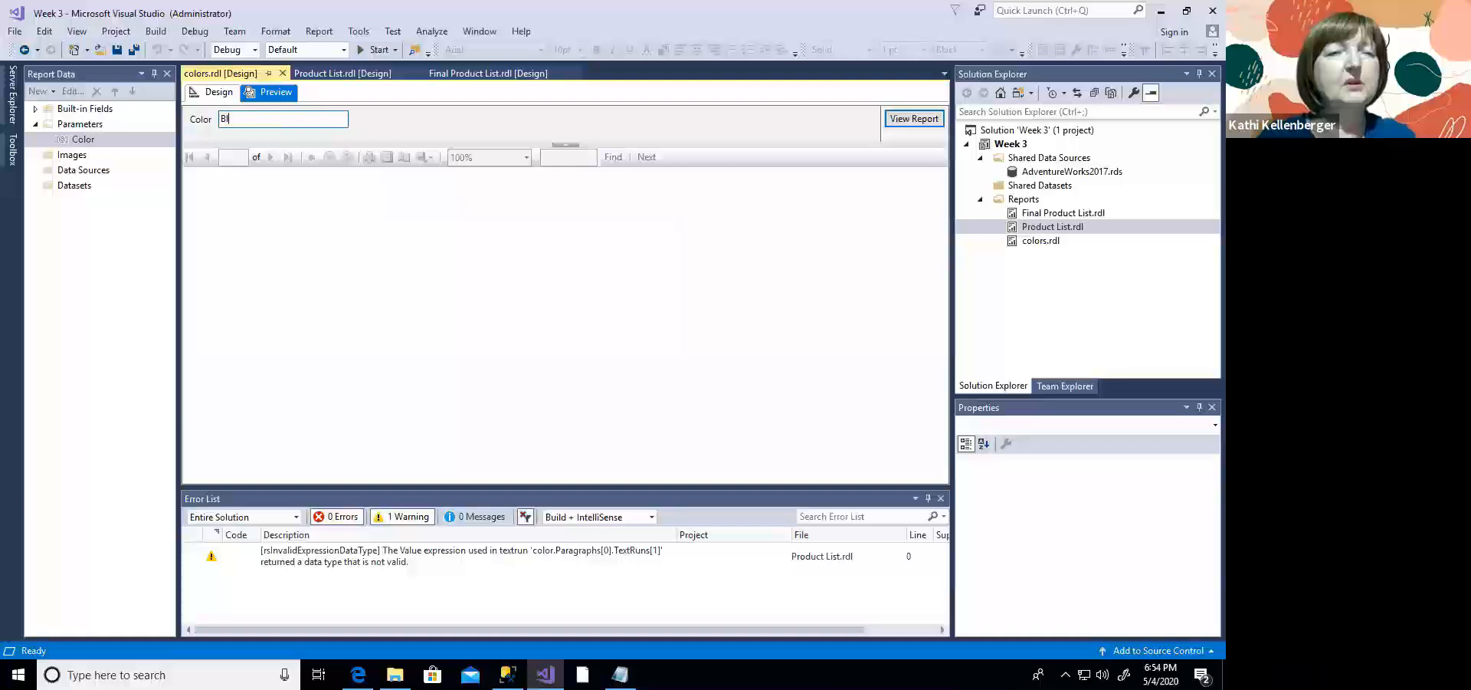
{"action": "type", "text": "ue"}
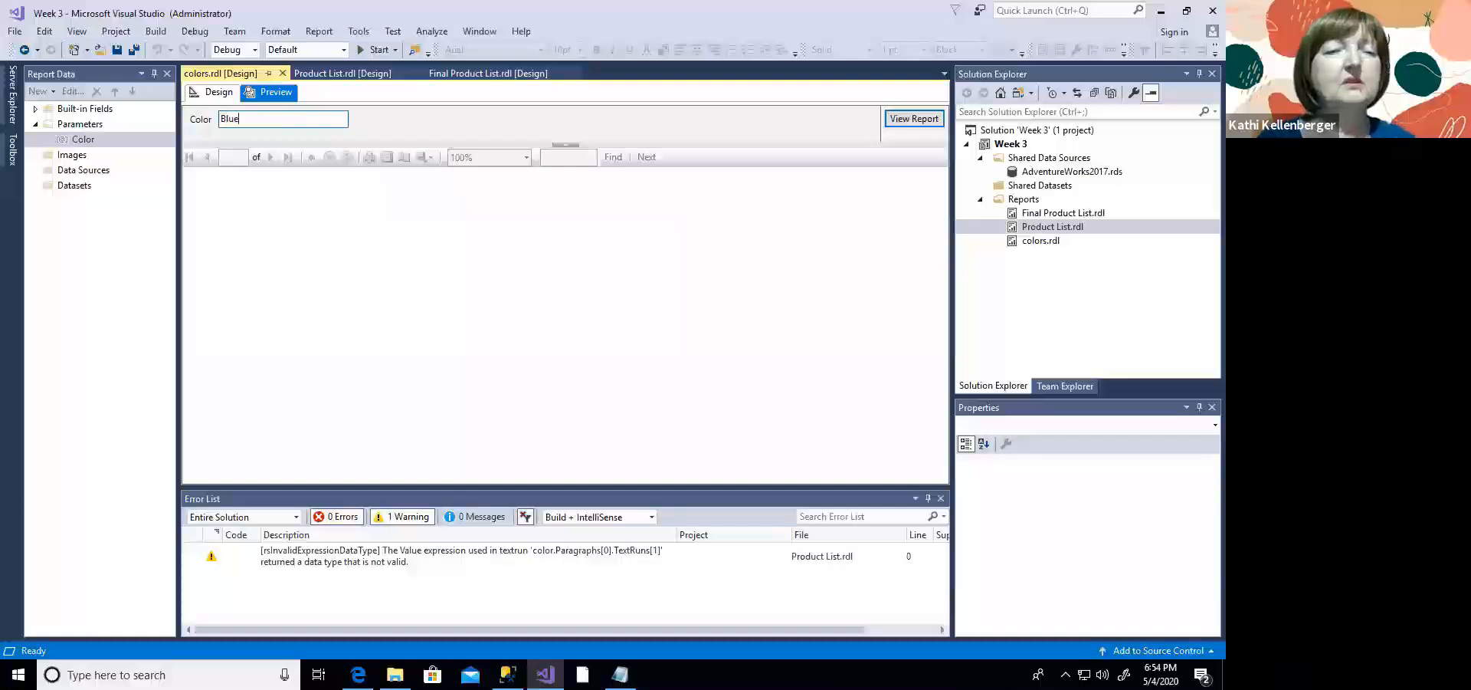
{"action": "left_click", "coordinate": [898, 121]}
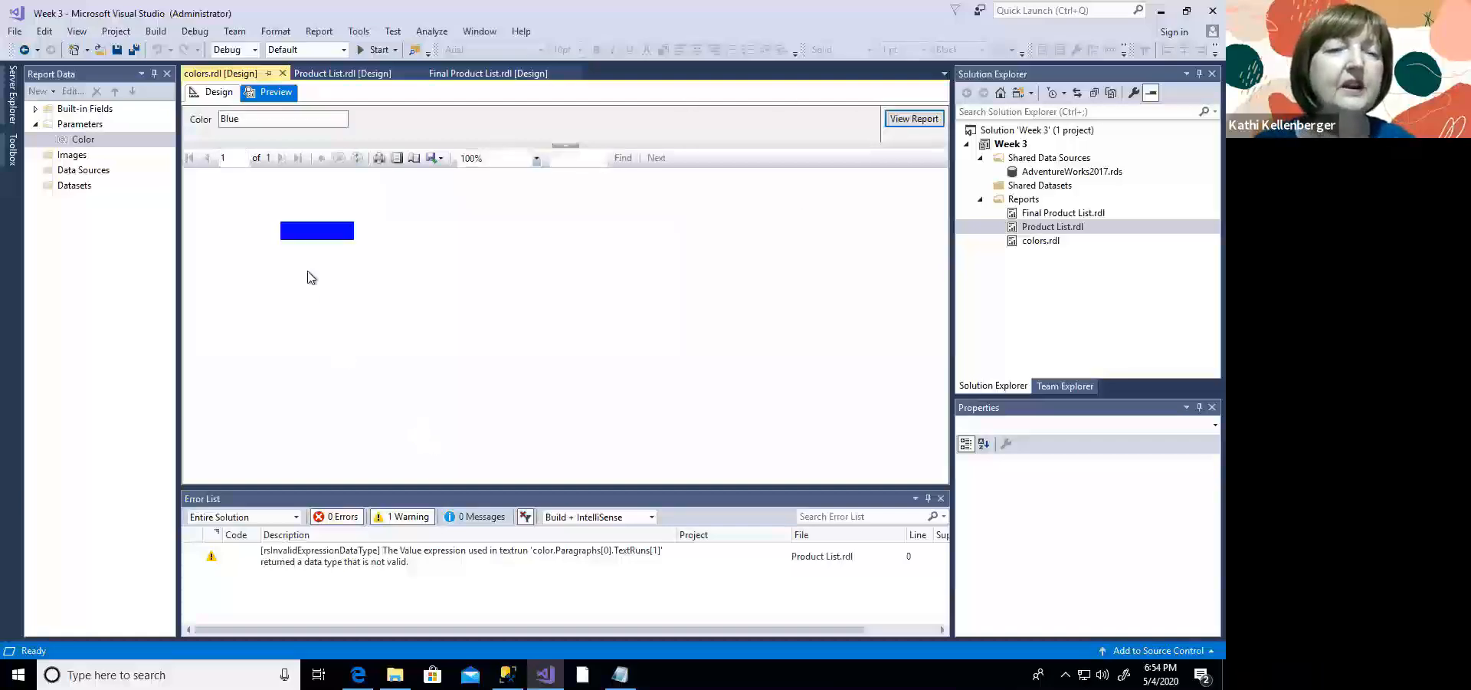
Step: Rerun the colors report with the Color parameter set to Red, check the text box's fill, and return to the design
{"action": "left_click_drag", "start_coordinate": [247, 119], "coordinate": [210, 124]}
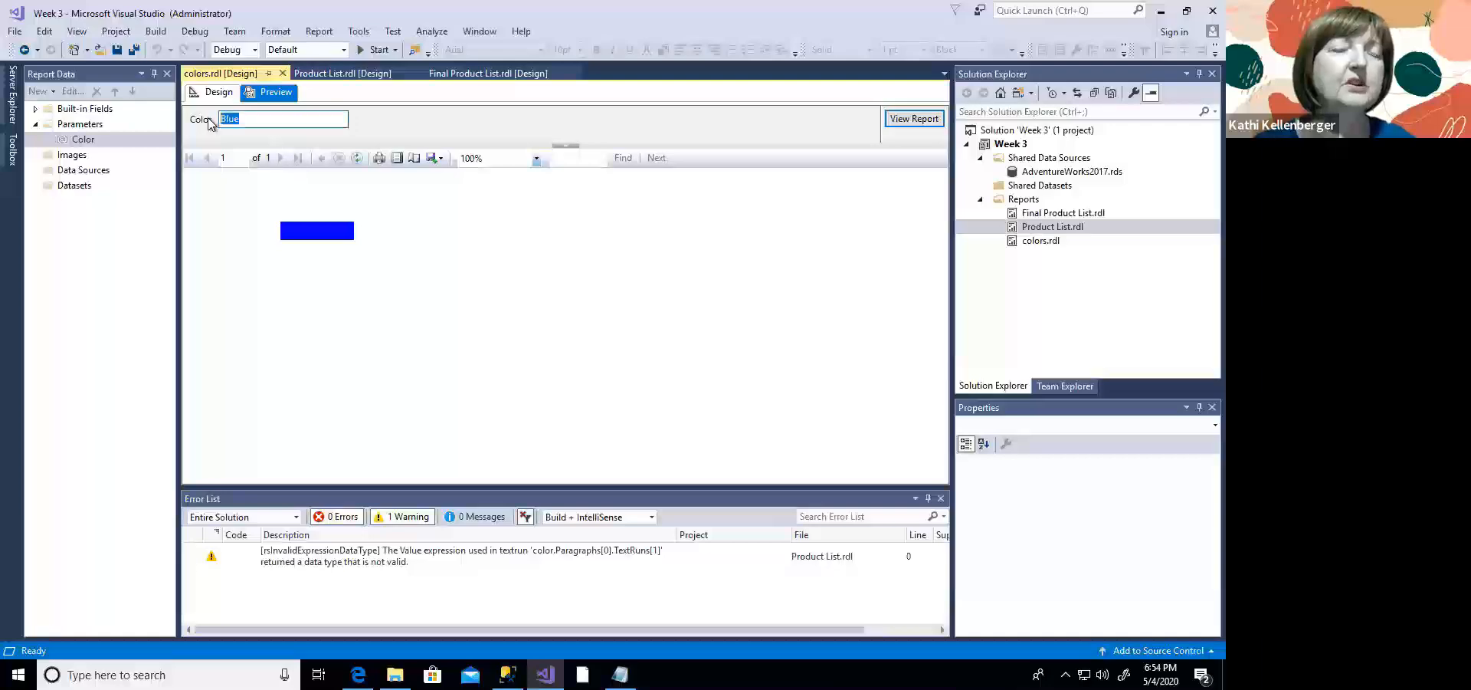
{"action": "type", "text": "Red"}
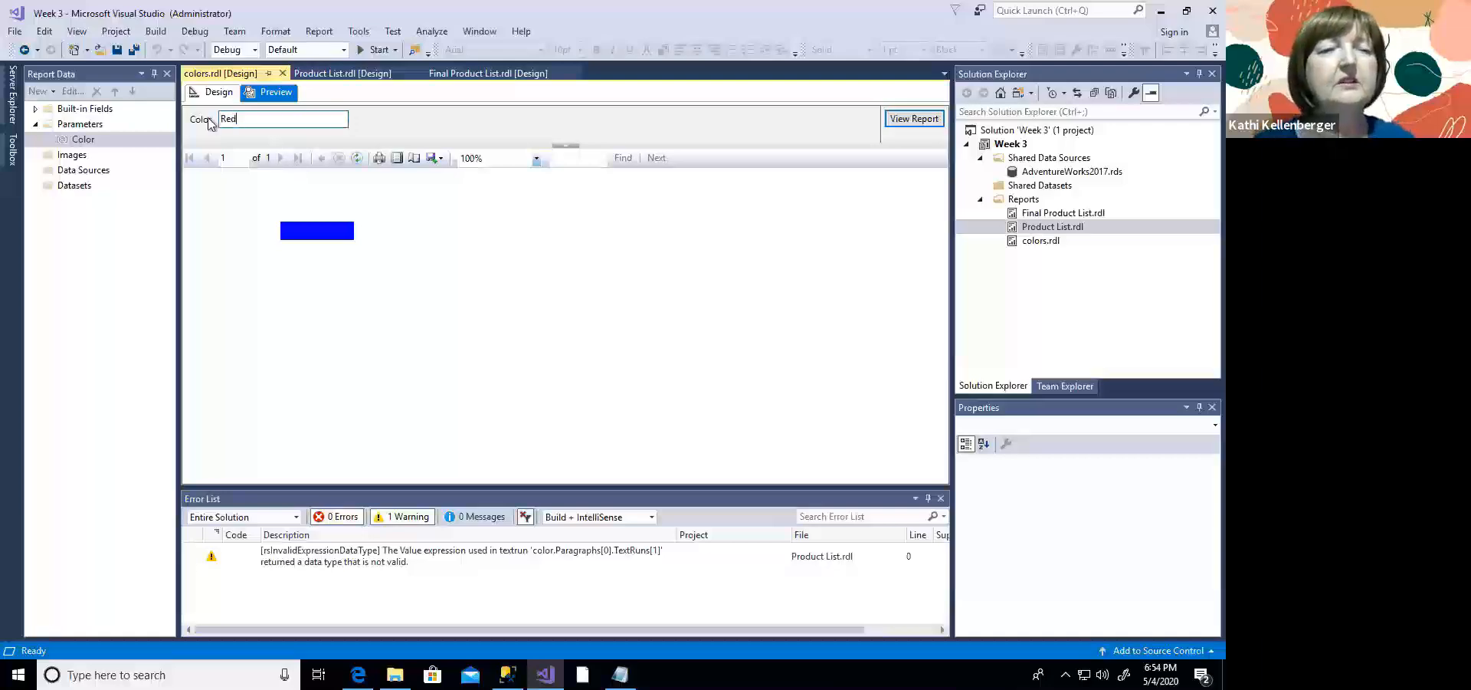
{"action": "left_click", "coordinate": [912, 119]}
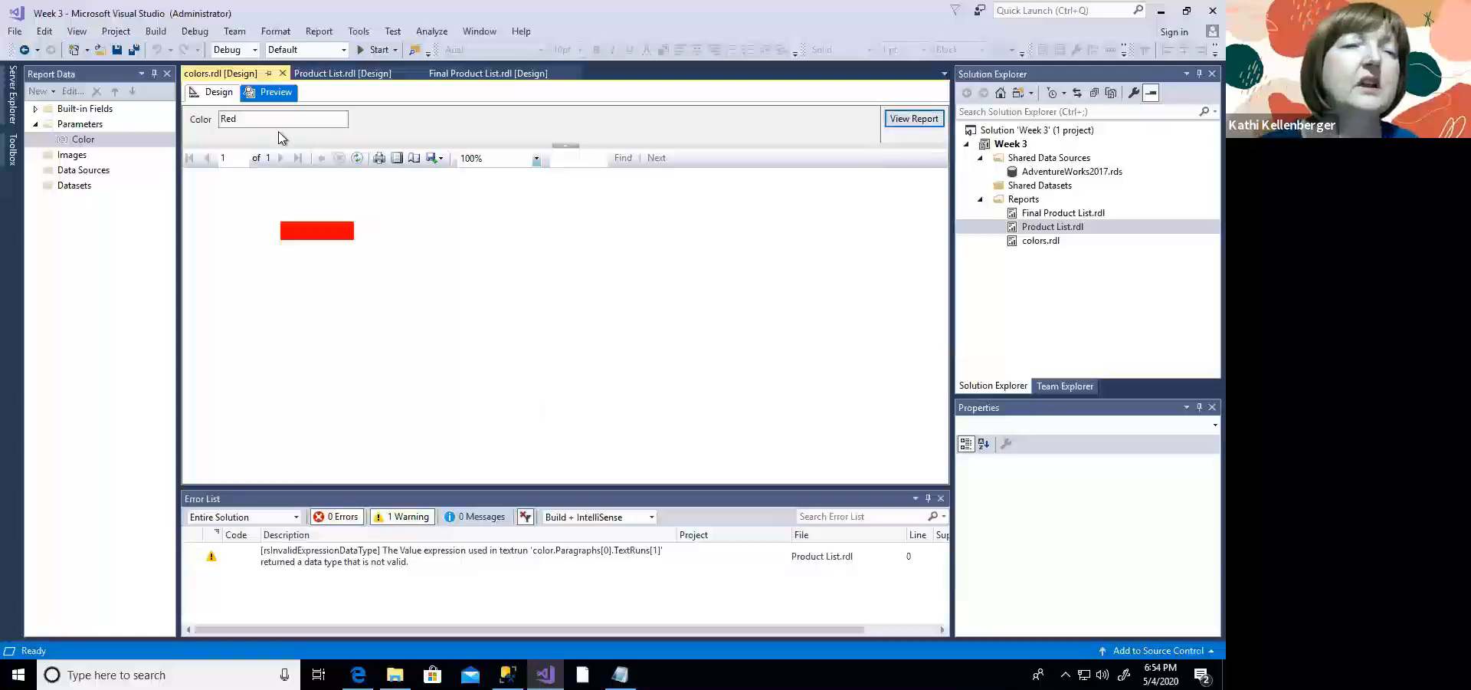
{"action": "left_click", "coordinate": [216, 92]}
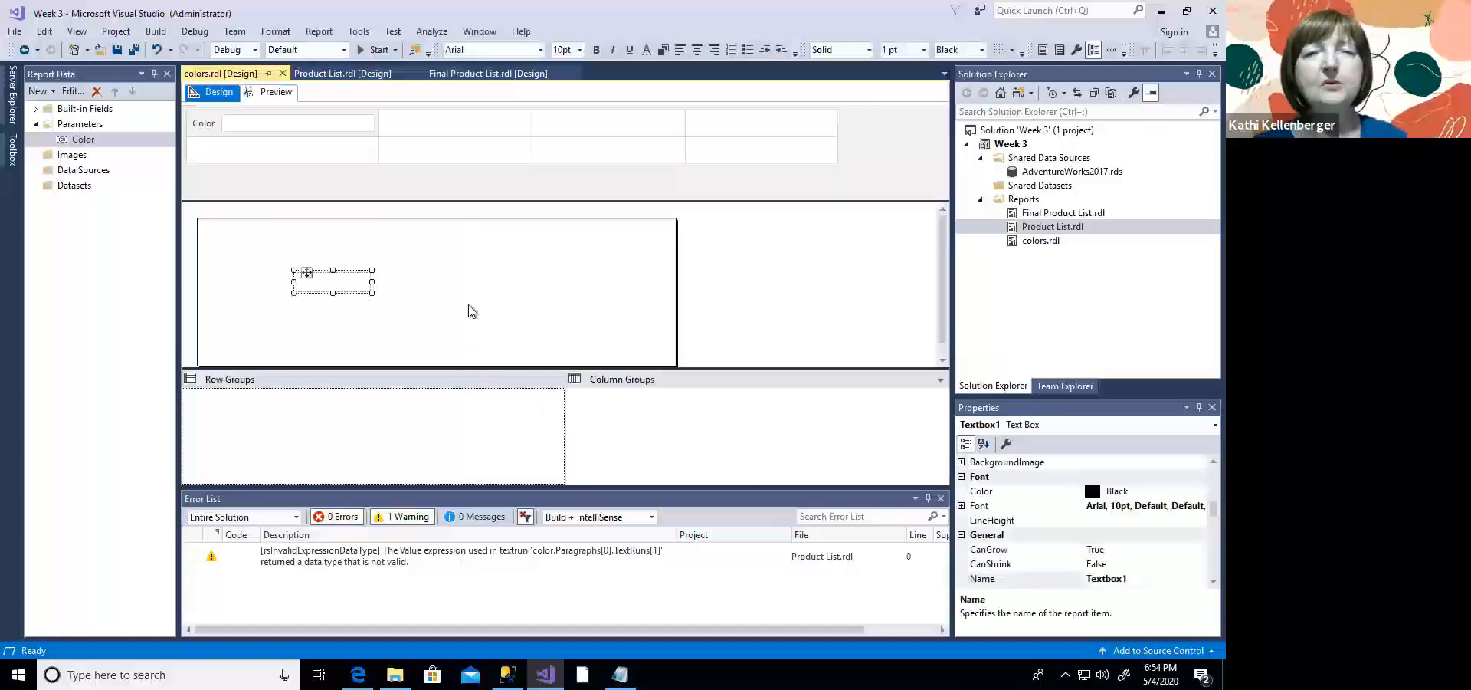